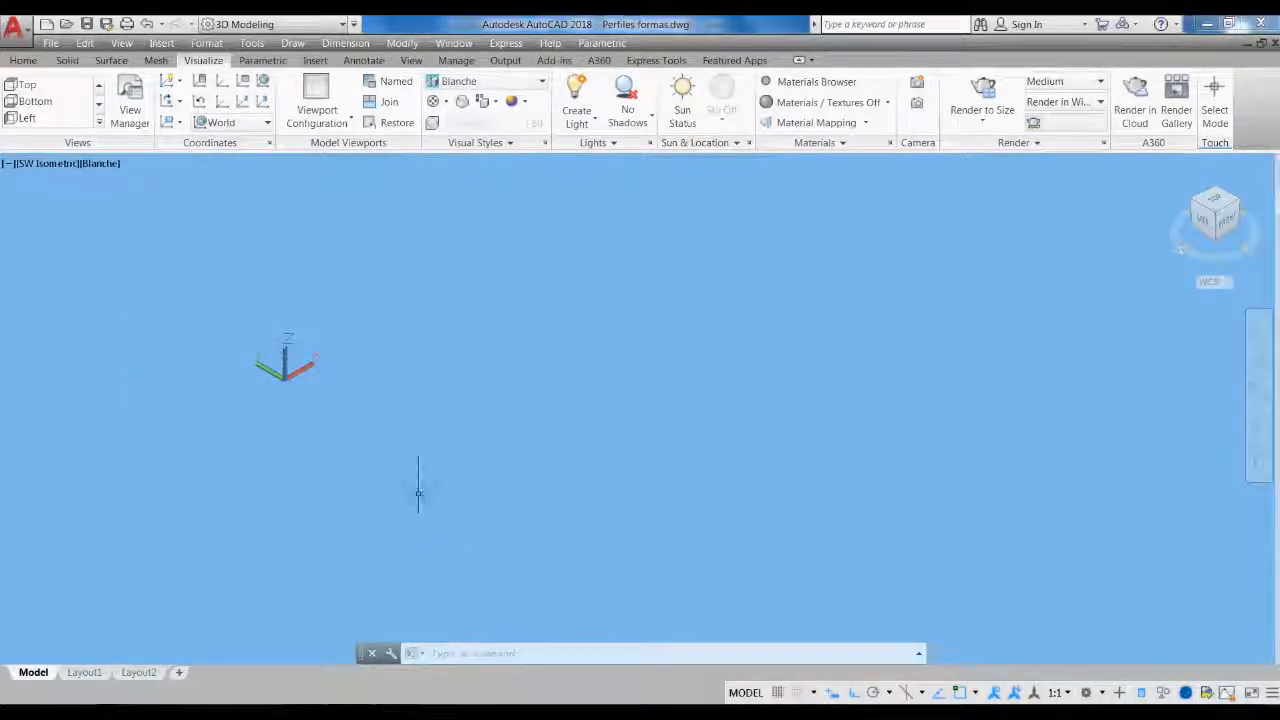
Examine the square tile, the interlocking joint and the rectangle-framed profile in the SW Isometric view
middle_click_drag(437, 490, 558, 497)
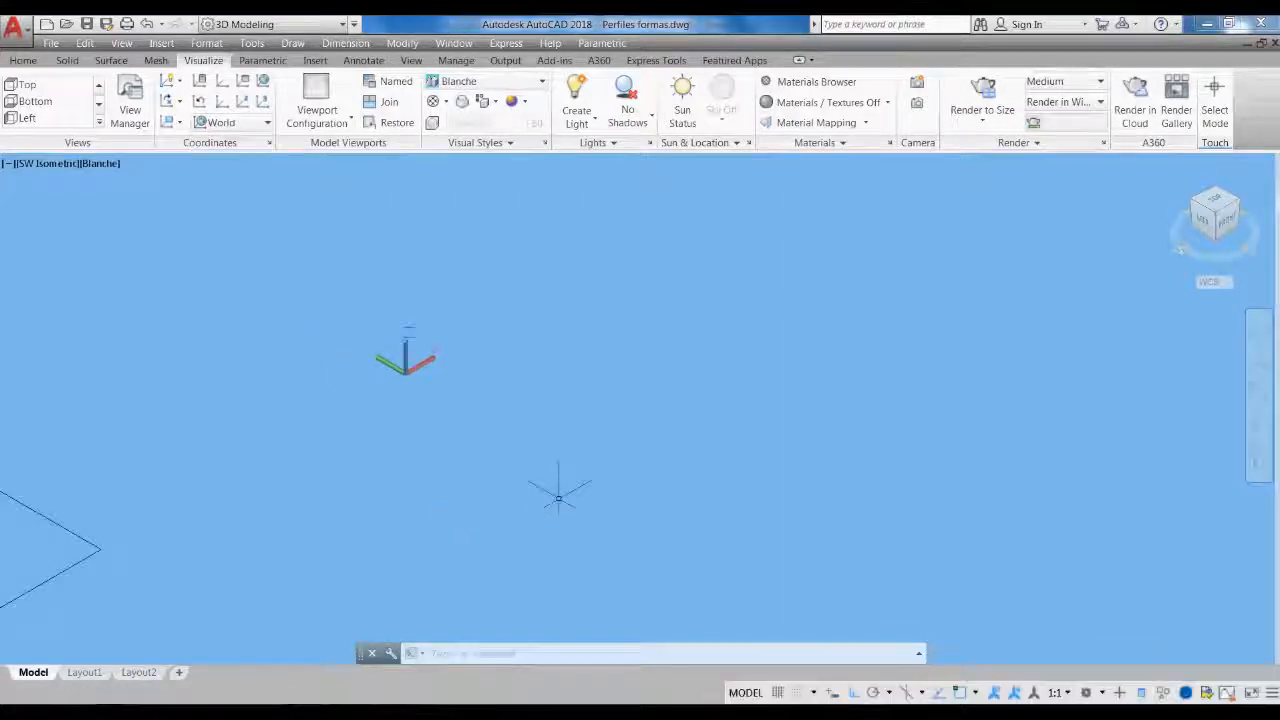
mouse_move(434, 480)
middle_mouse_down()
mouse_move(549, 468)
mouse_move(486, 491)
mouse_move(631, 401)
middle_mouse_up()
scroll(99, 587, "up", 2)
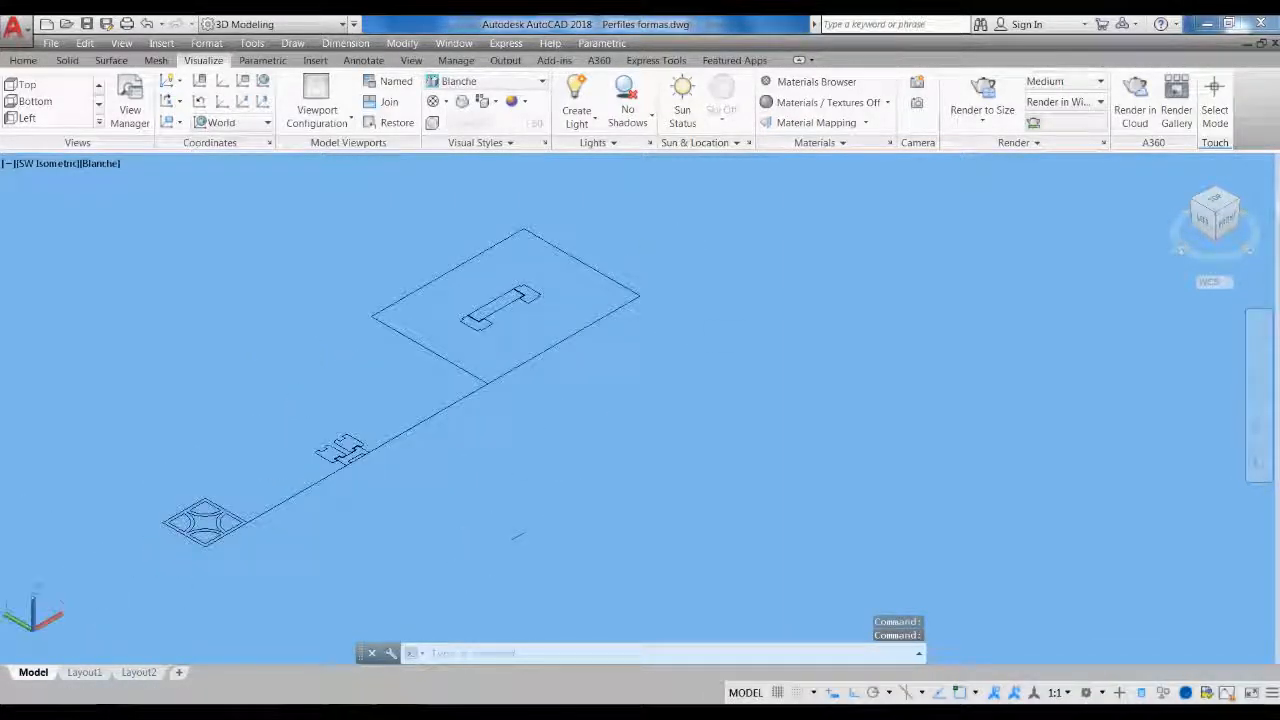
scroll(335, 580, "up", 2)
middle_click_drag(320, 536, 337, 626)
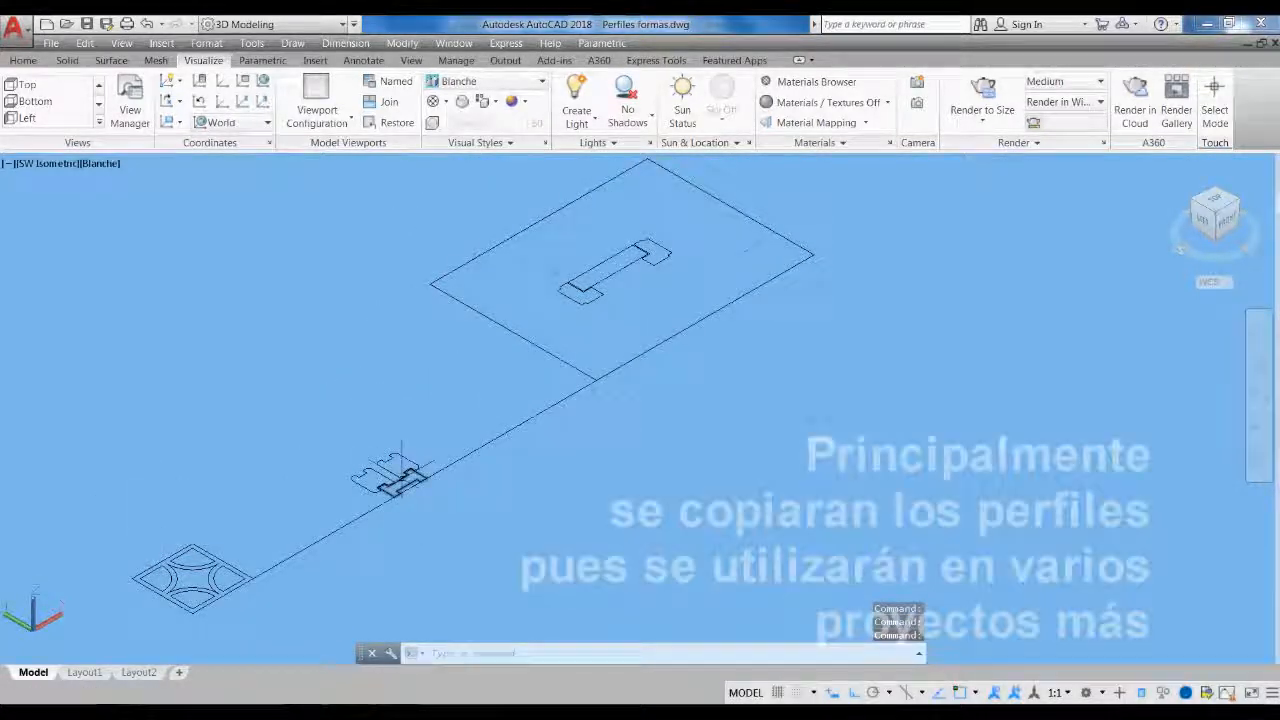
middle_click_drag(402, 481, 437, 417)
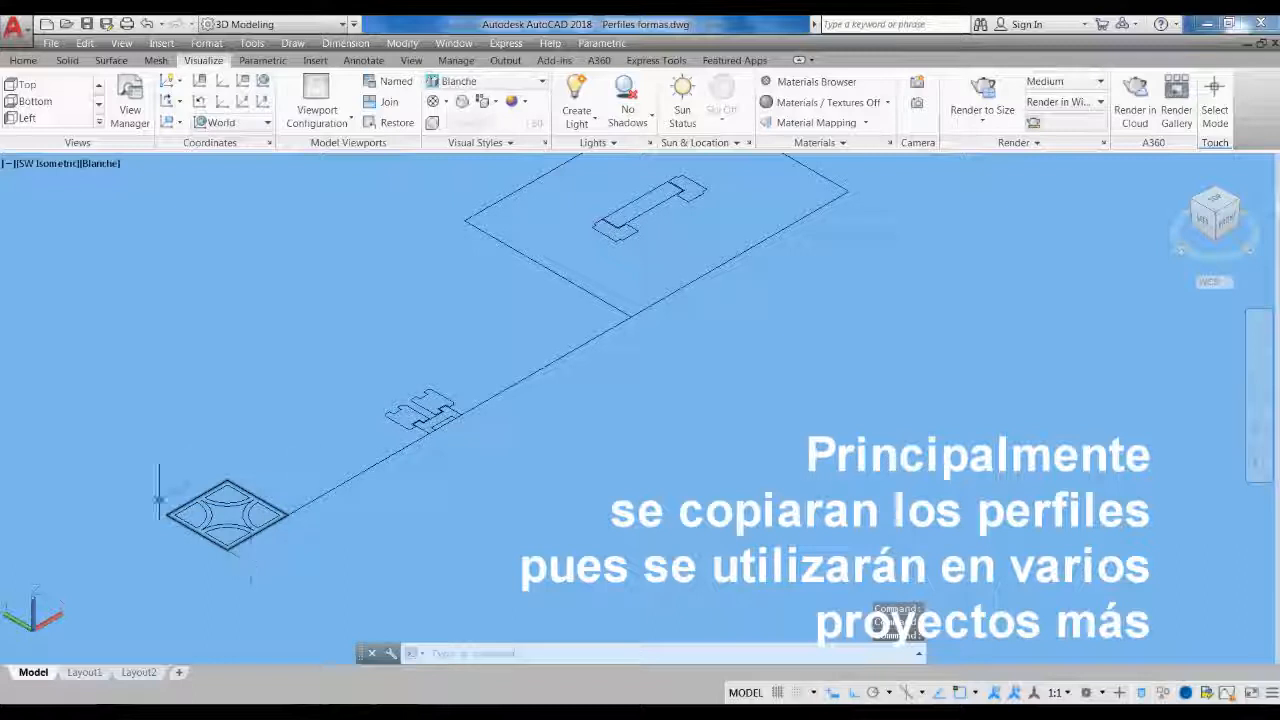
scroll(270, 535, "up", 2)
middle_click_drag(608, 469, 499, 509)
scroll(452, 388, "up", 3)
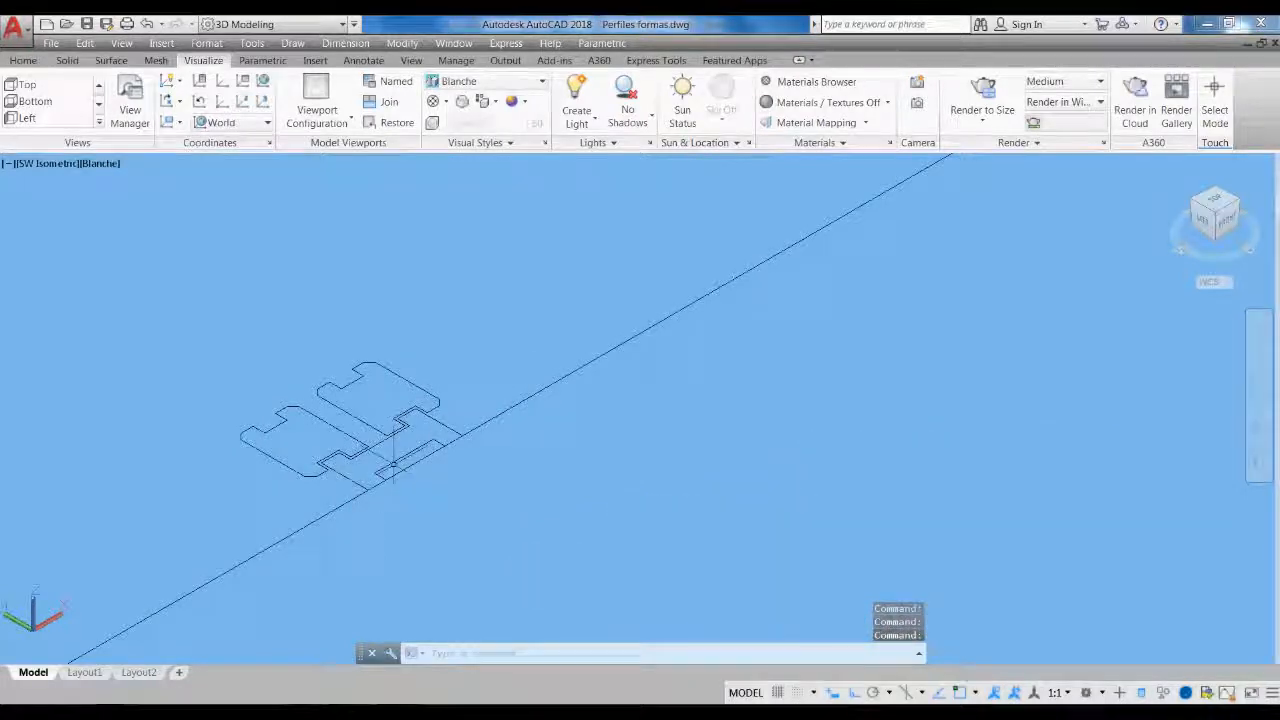
scroll(310, 518, "down", 6)
scroll(519, 334, "up", 3)
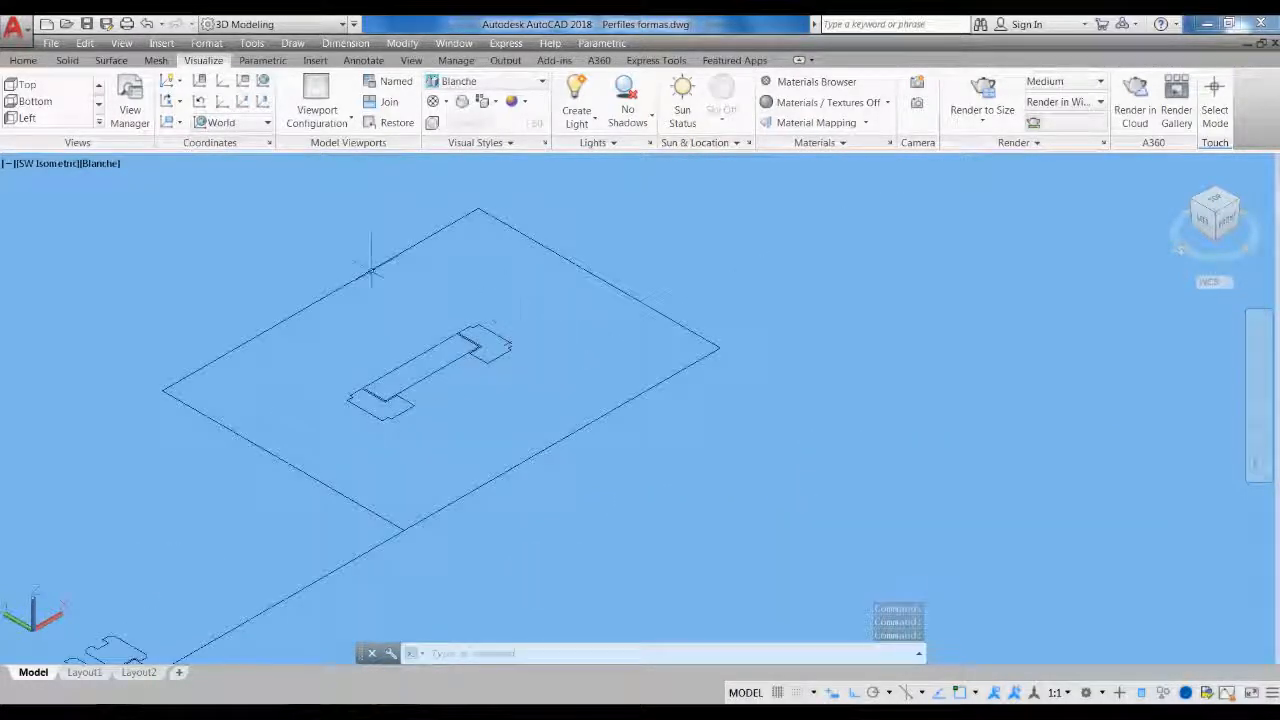
scroll(500, 405, "up", 3)
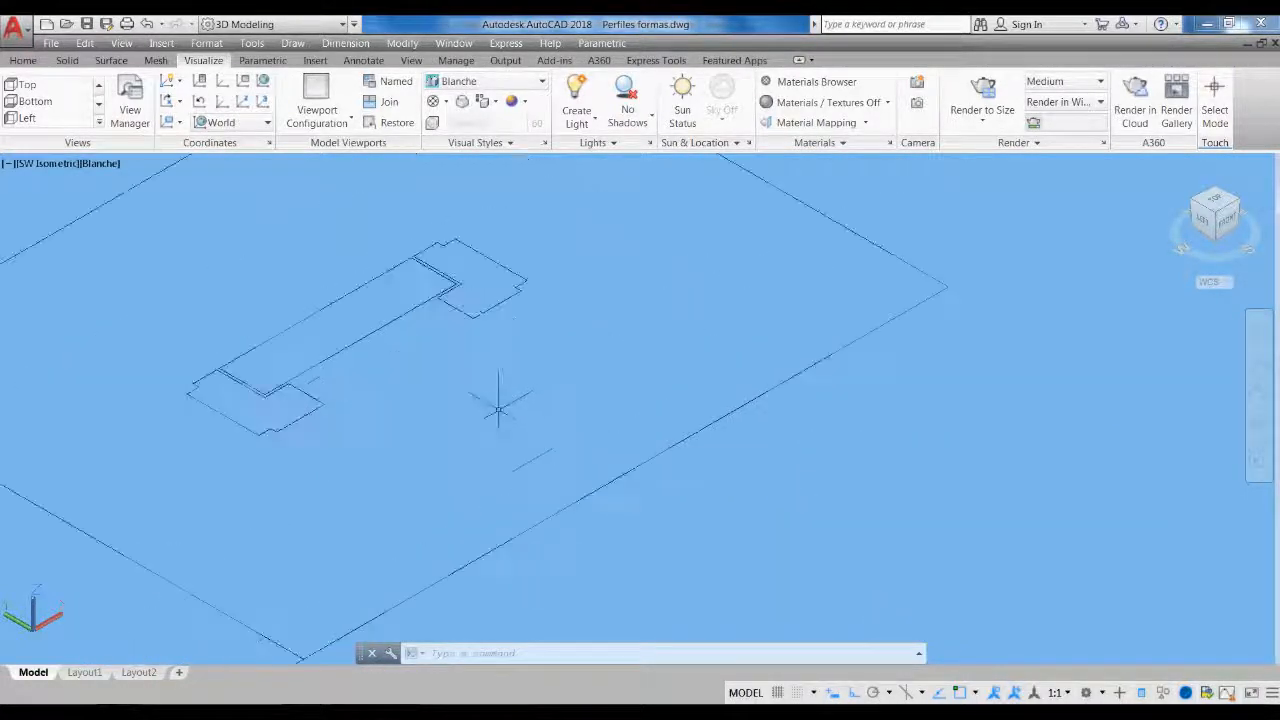
scroll(456, 460, "down", 8)
scroll(456, 460, "up", 3)
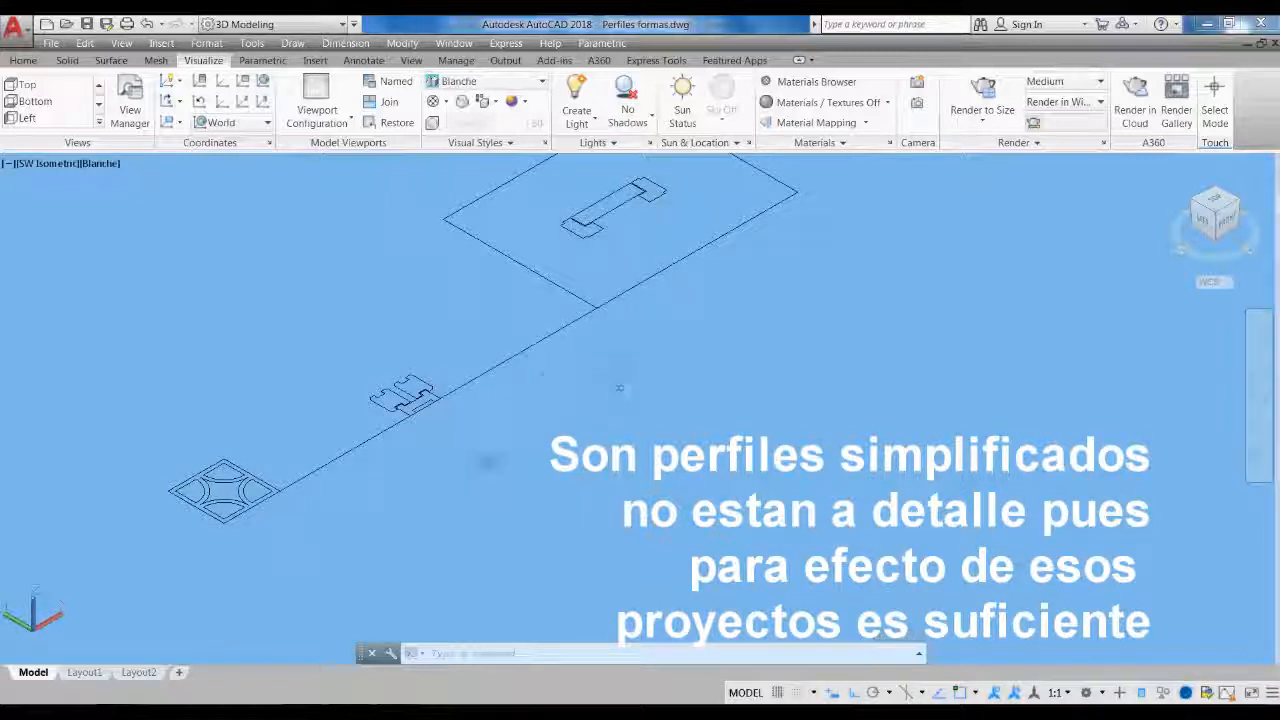
middle_click_drag(580, 450, 484, 438)
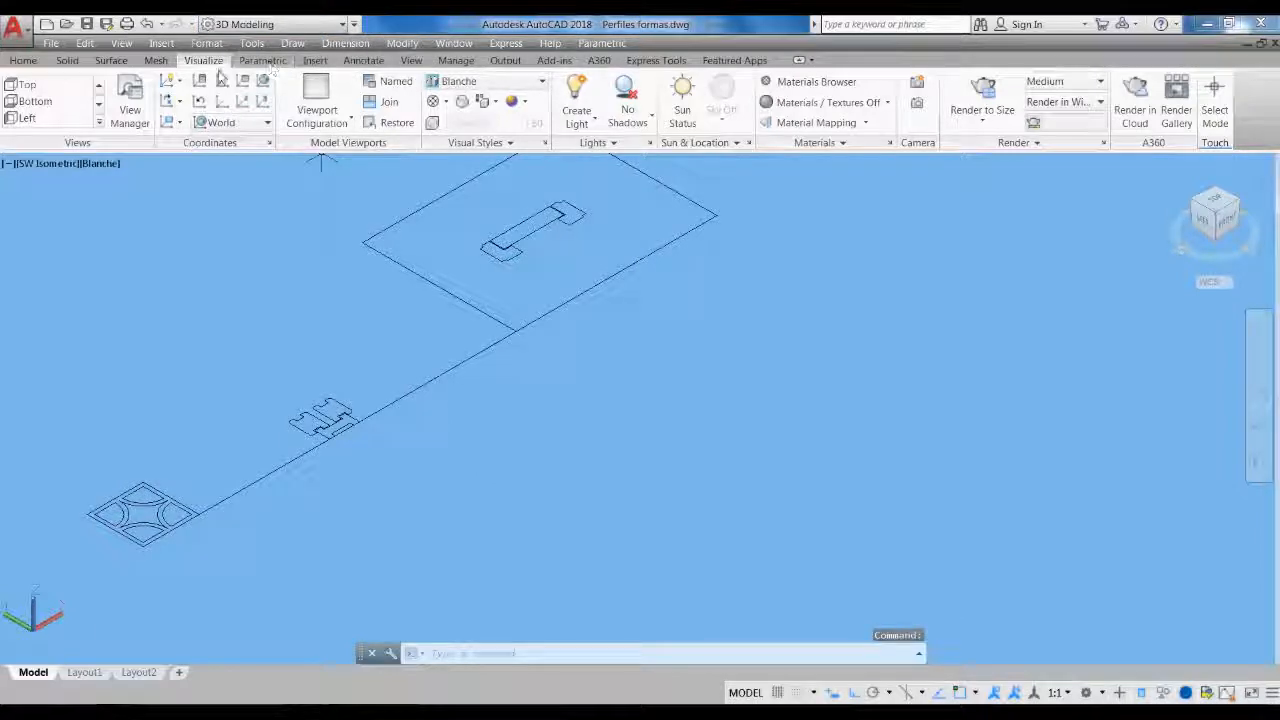
Divide the model space into the Three: Left viewport configuration
left_click(349, 118)
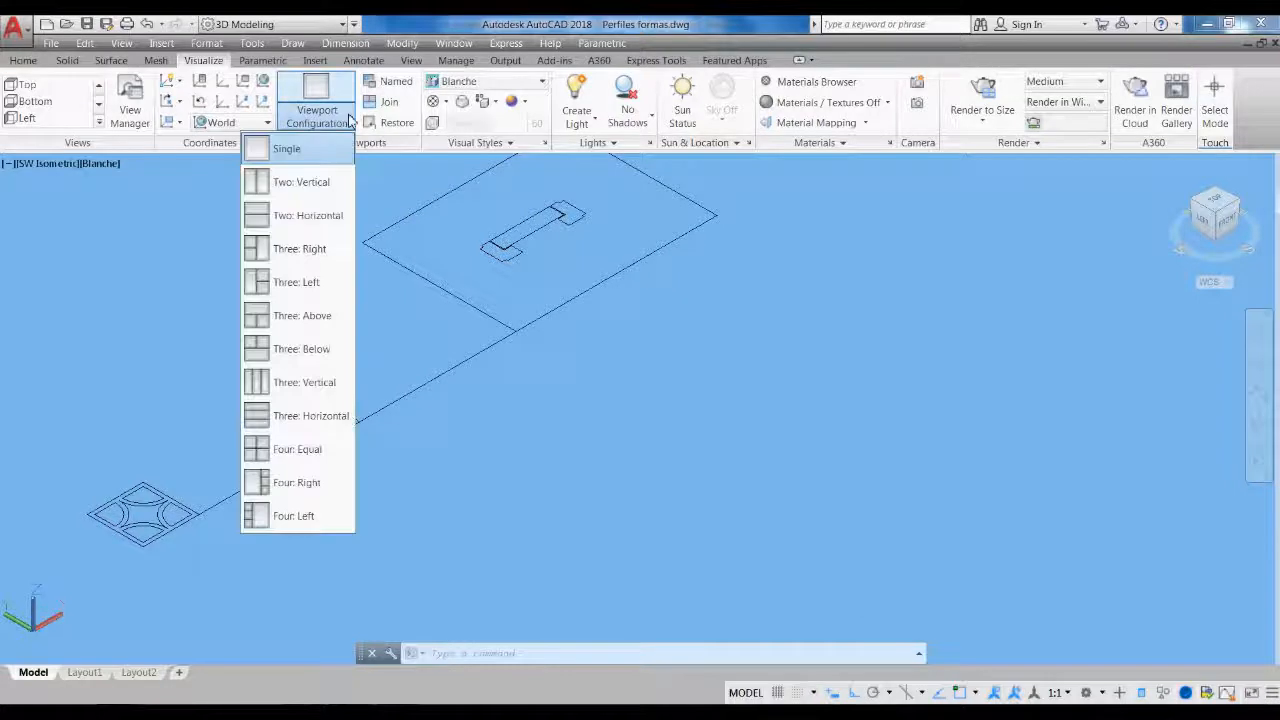
left_click(309, 285)
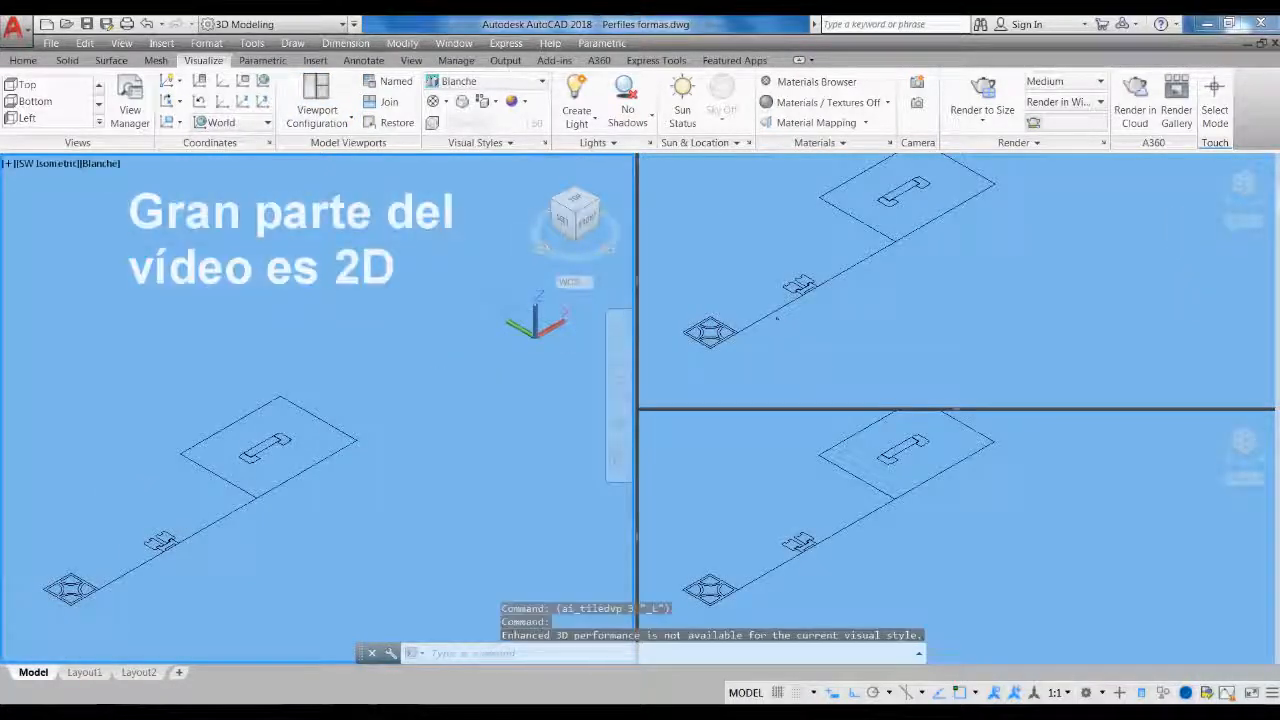
Set the upper small viewport to the Top view, rotated so that the profiles run horizontally
left_click(1067, 232)
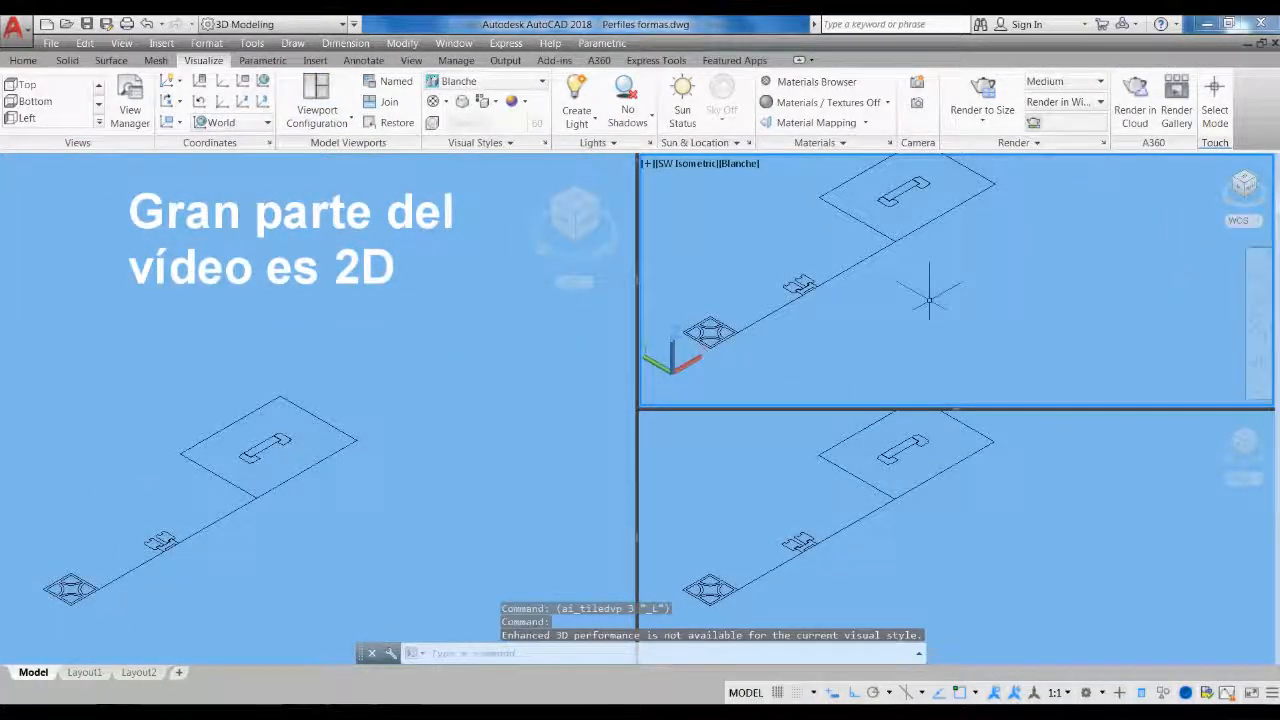
middle_click_drag(929, 300, 961, 332)
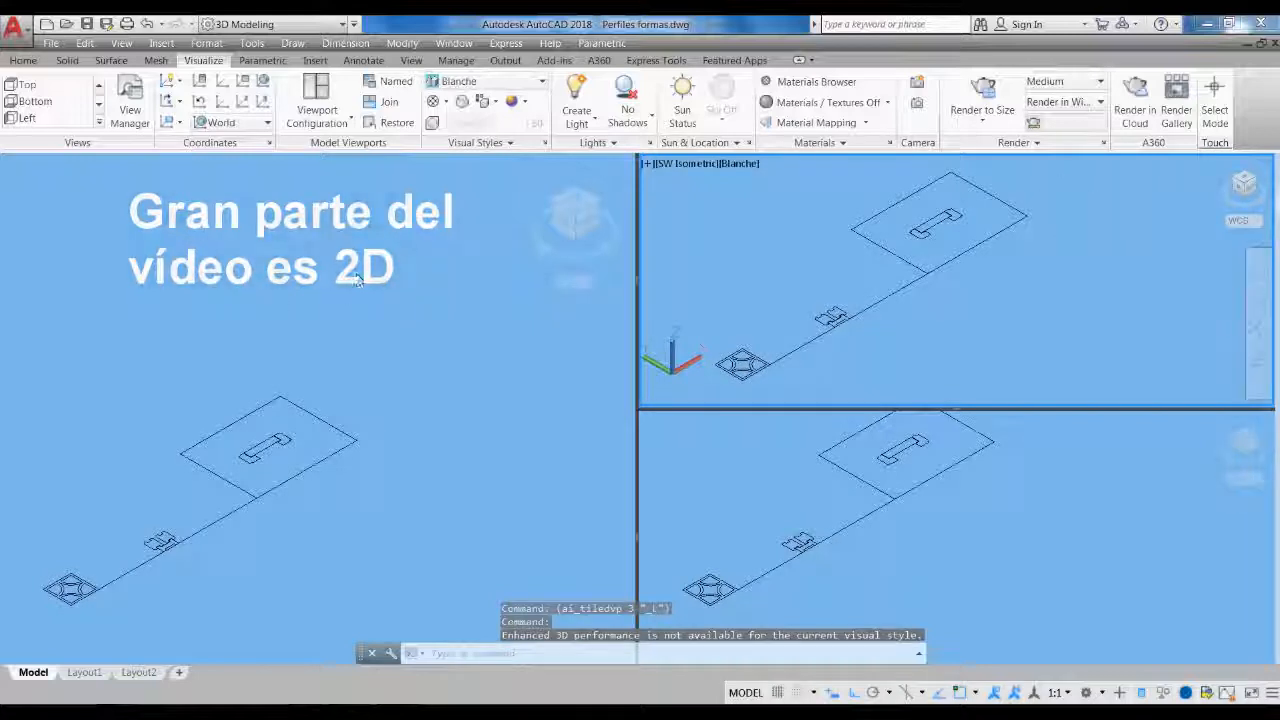
middle_click_drag(1163, 237, 1090, 257)
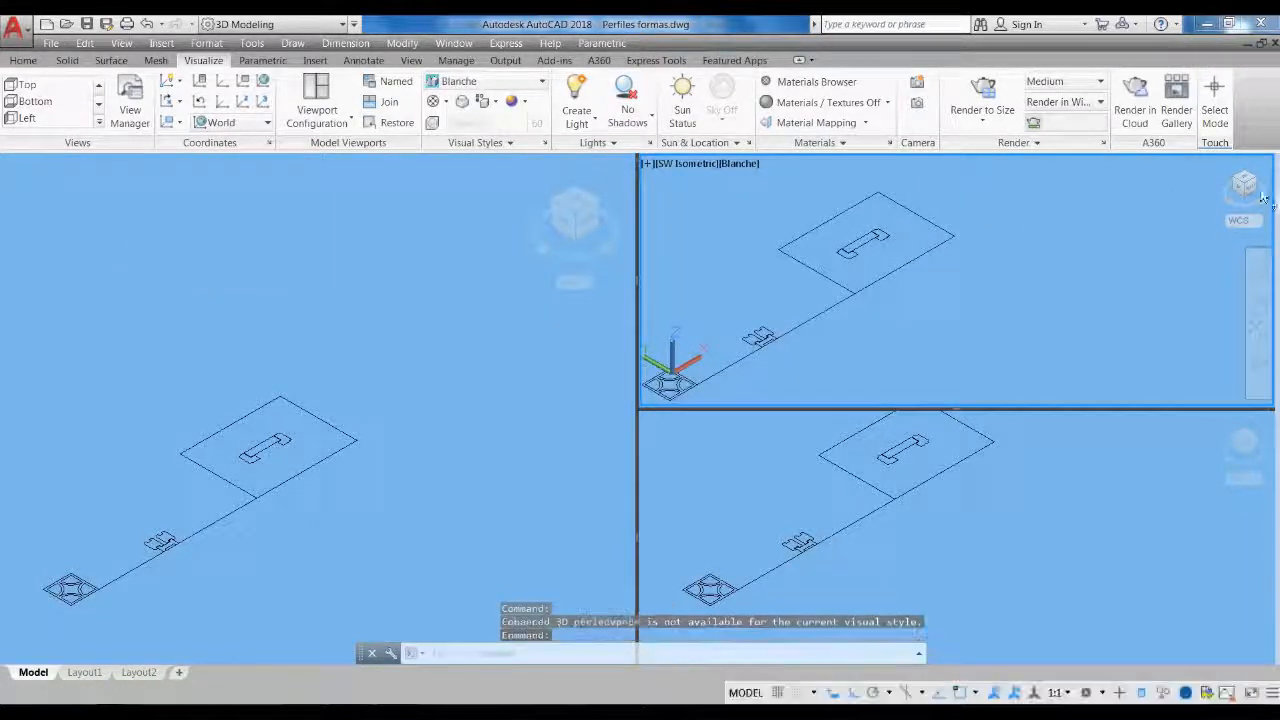
left_click(1252, 184)
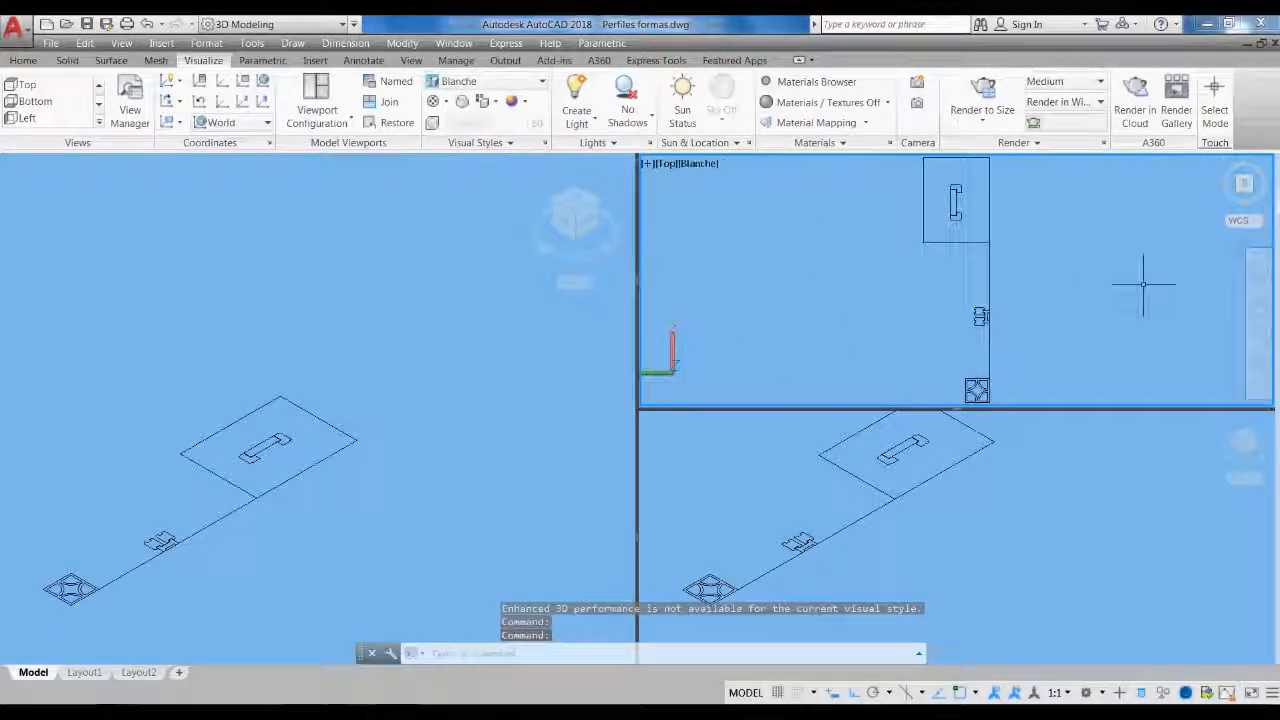
left_click(1270, 172)
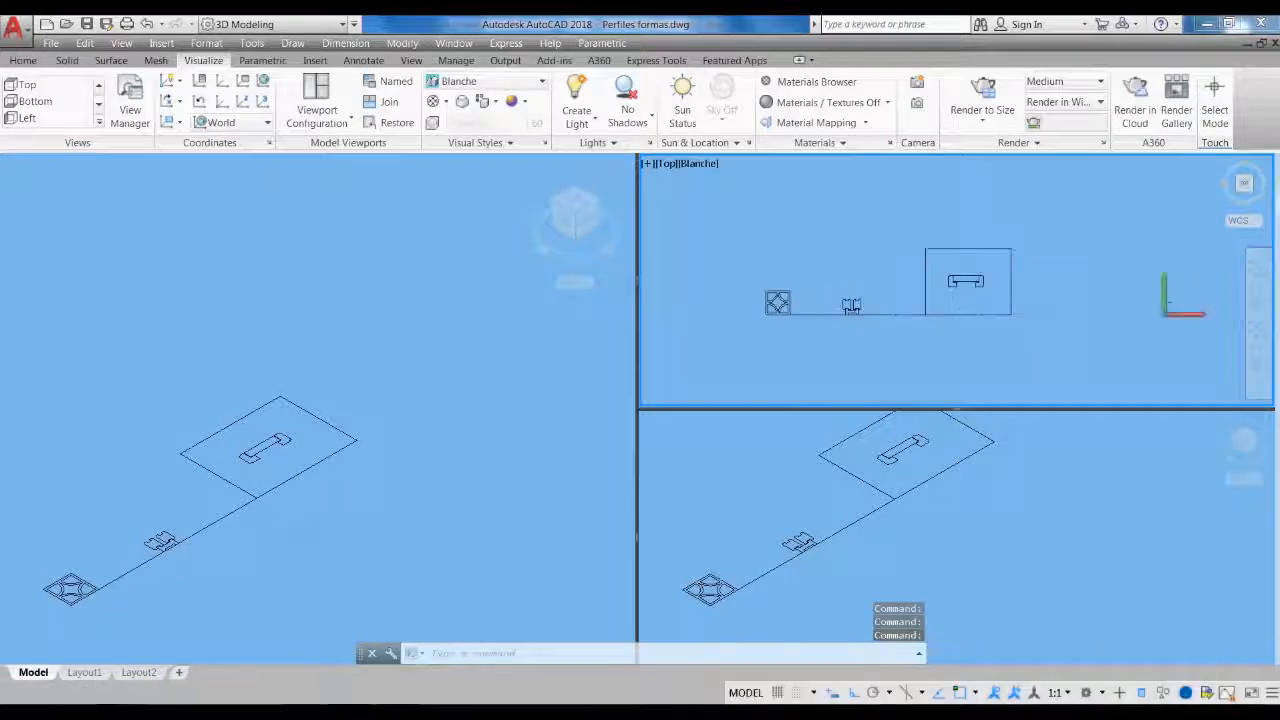
Set the visual style of the lower small viewport to Conceptual, keeping its SW Isometric view
left_click(1102, 485)
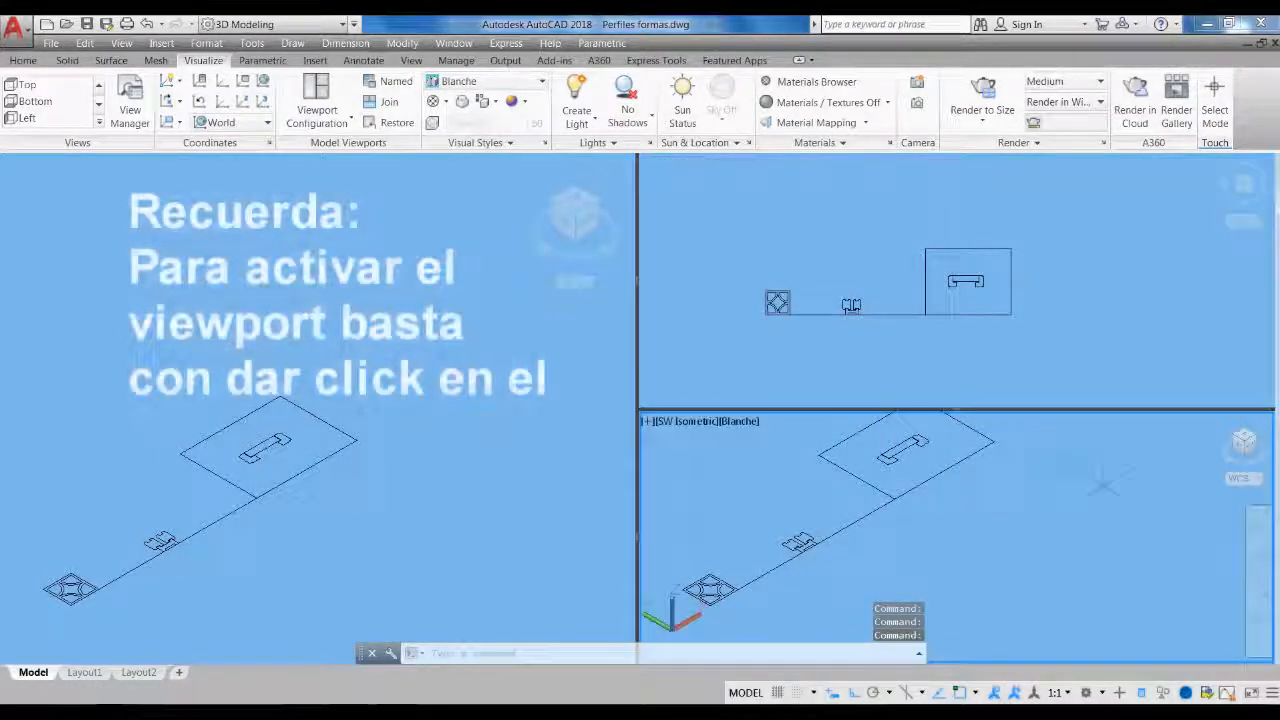
middle_click_drag(1040, 482, 1038, 504)
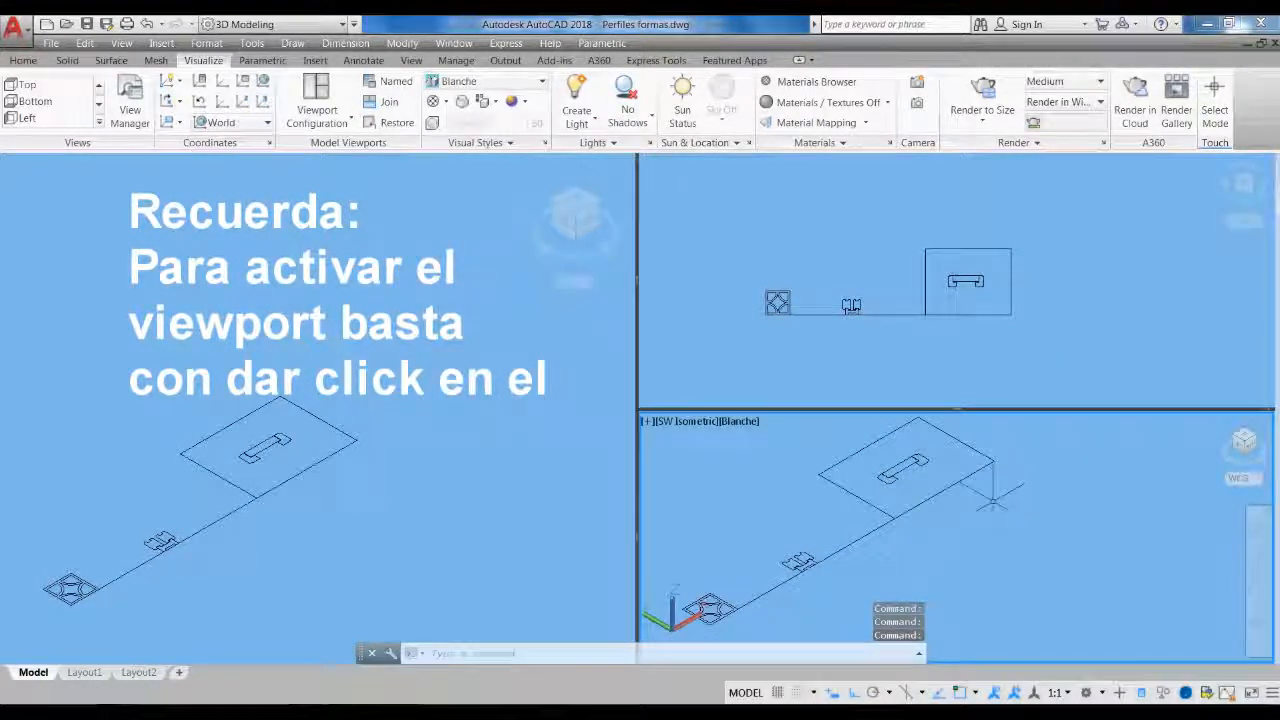
key("Return")
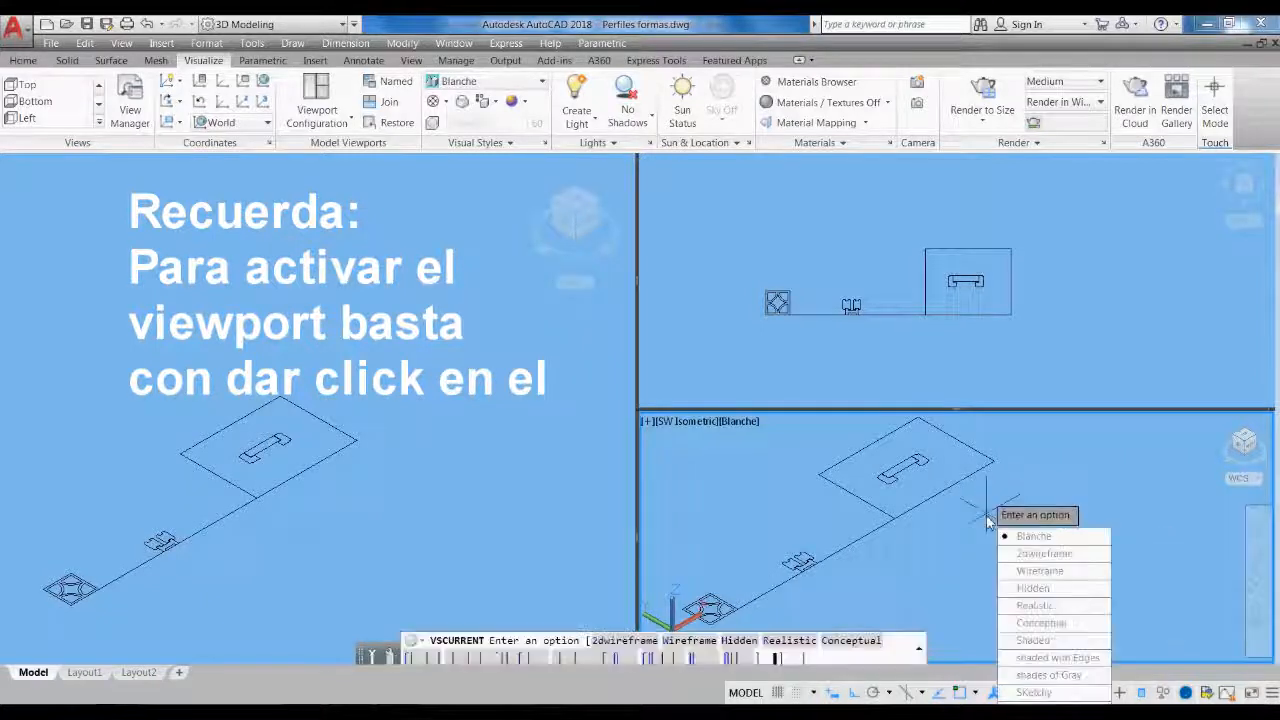
left_click(1038, 623)
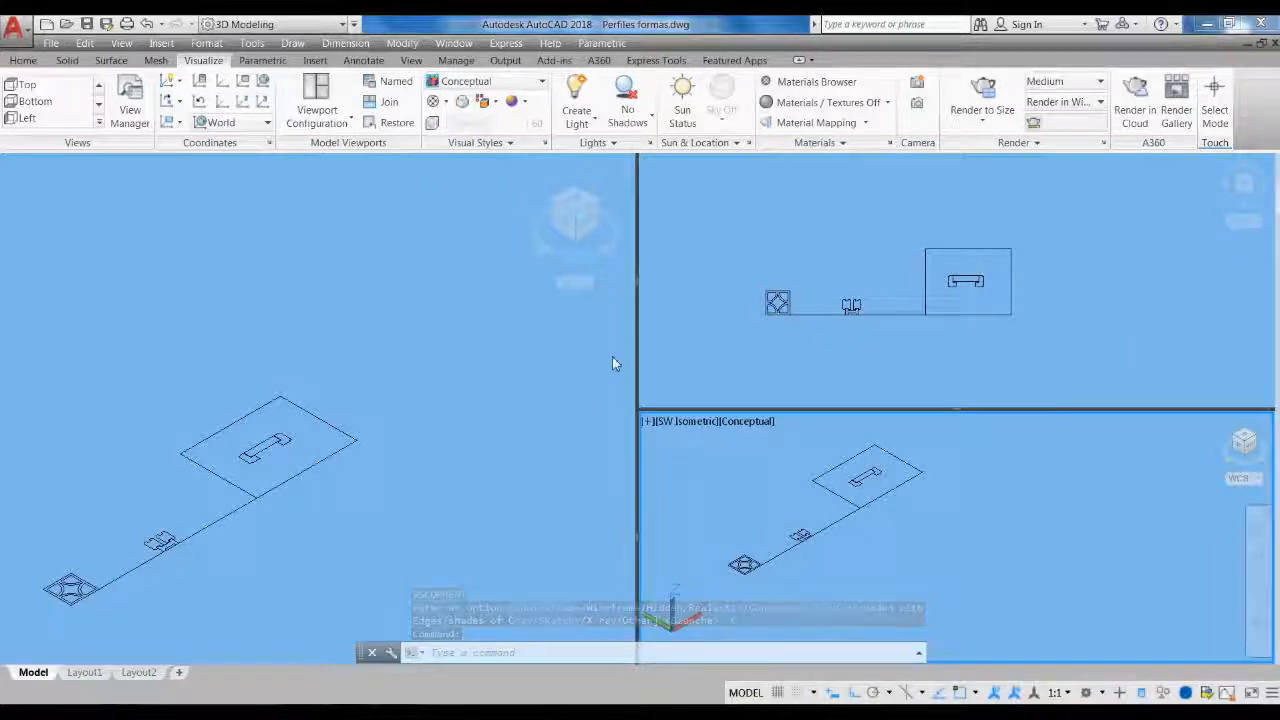
Return the upper small viewport to the SW Isometric view
left_click(352, 368)
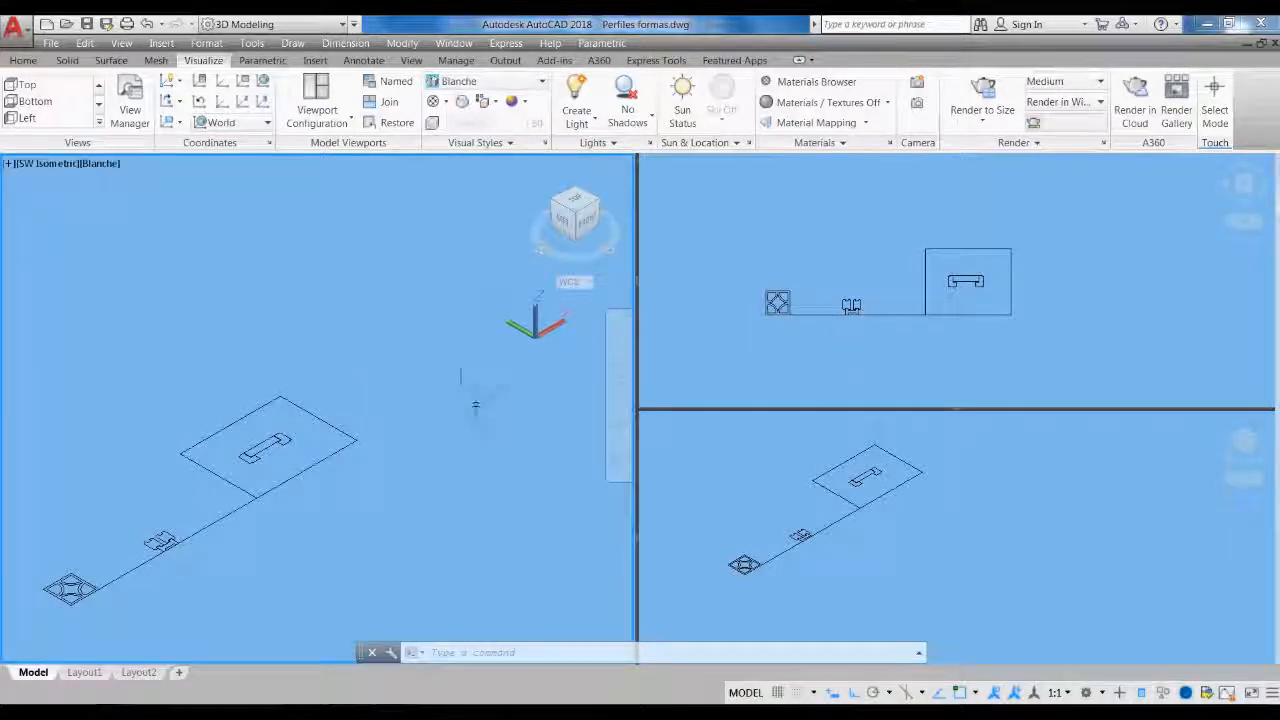
left_click(928, 360)
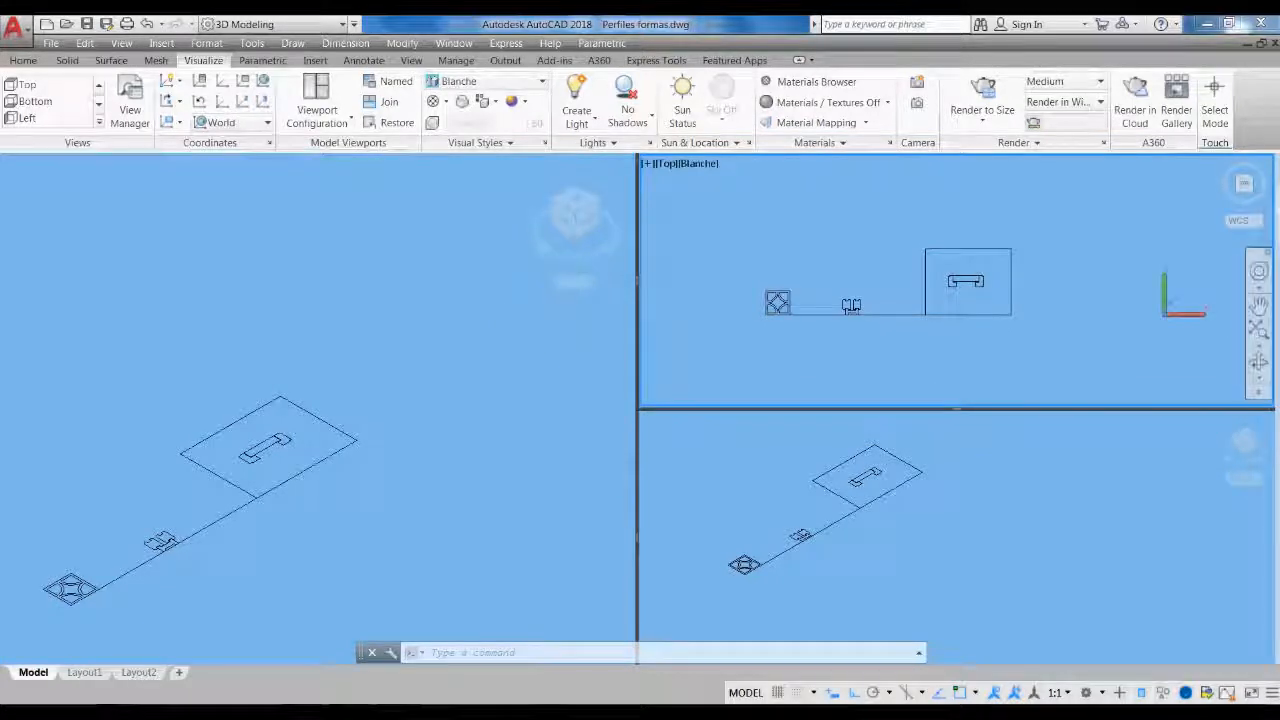
left_click(1242, 197)
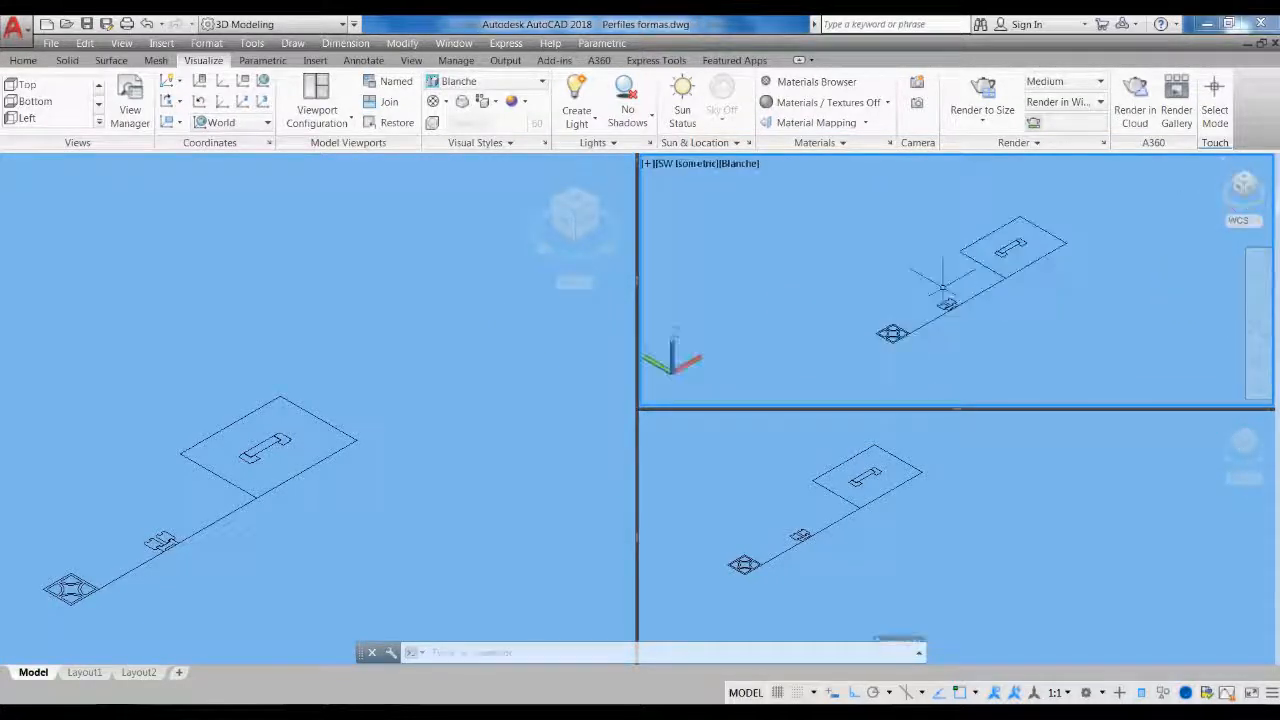
Set the large viewport to the Top view, rotated with north up, and frame all the profiles in it
left_click(402, 365)
left_click(582, 212)
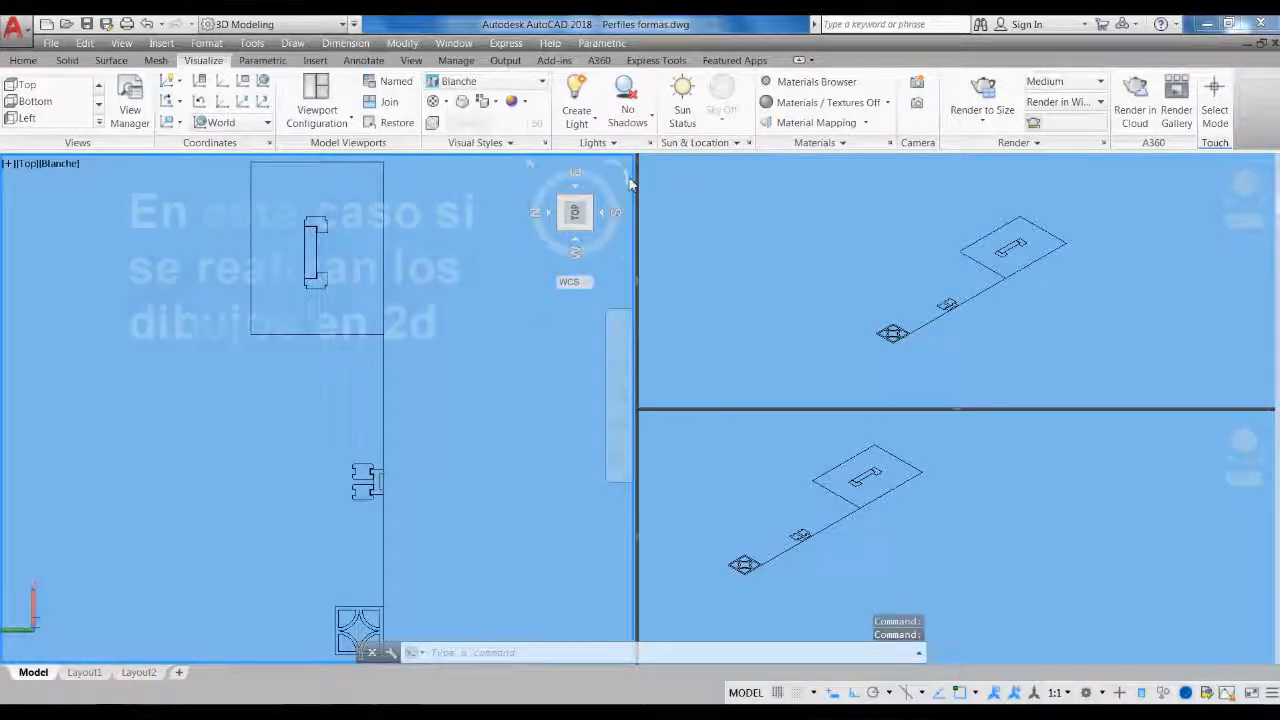
left_click(627, 177)
middle_click_drag(312, 521, 222, 432)
scroll(348, 401, "down", 2)
mouse_move(183, 497)
middle_mouse_down()
mouse_move(221, 457)
mouse_move(343, 418)
middle_mouse_up()
middle_click_drag(440, 394, 397, 443)
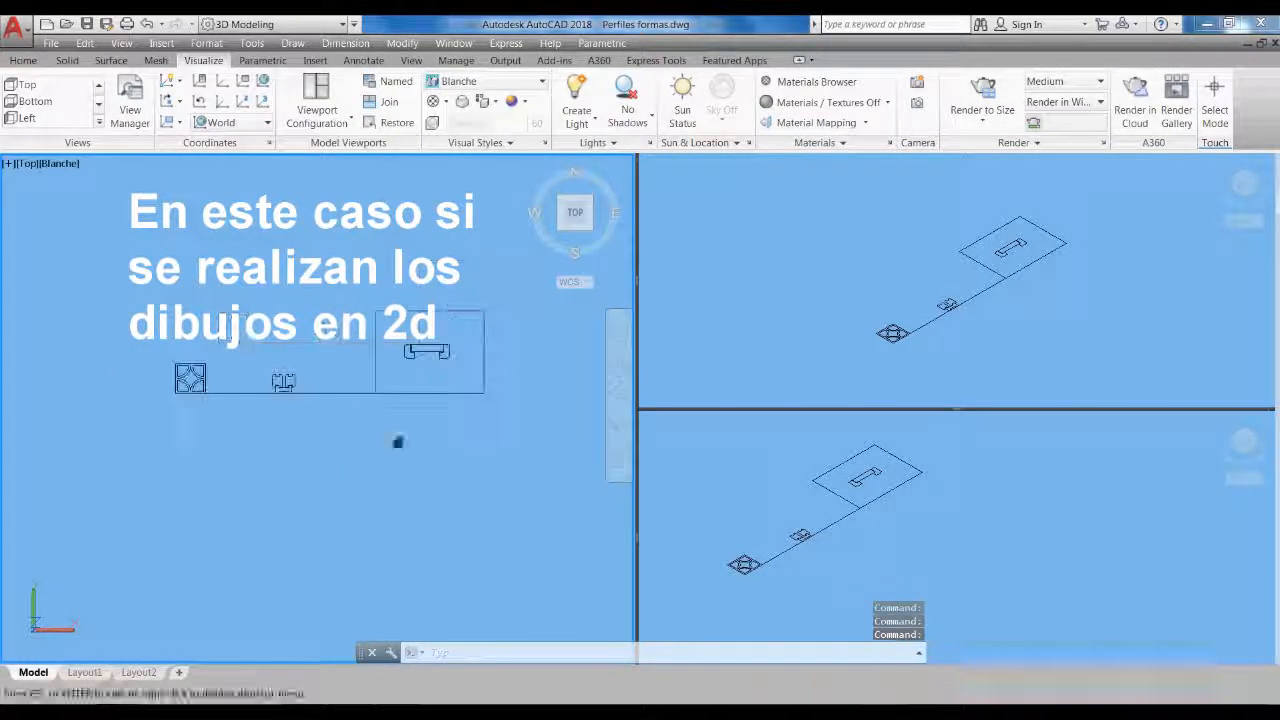
scroll(223, 414, "up", 2)
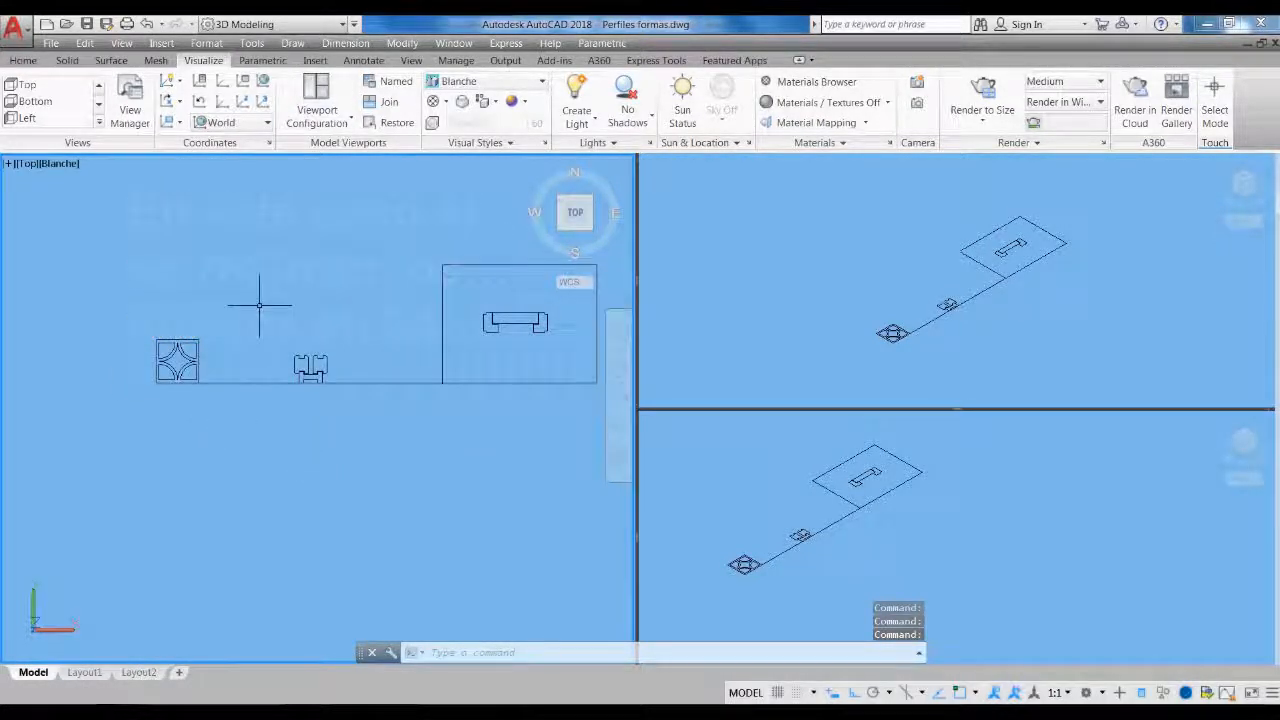
left_click(285, 450)
type("VS")
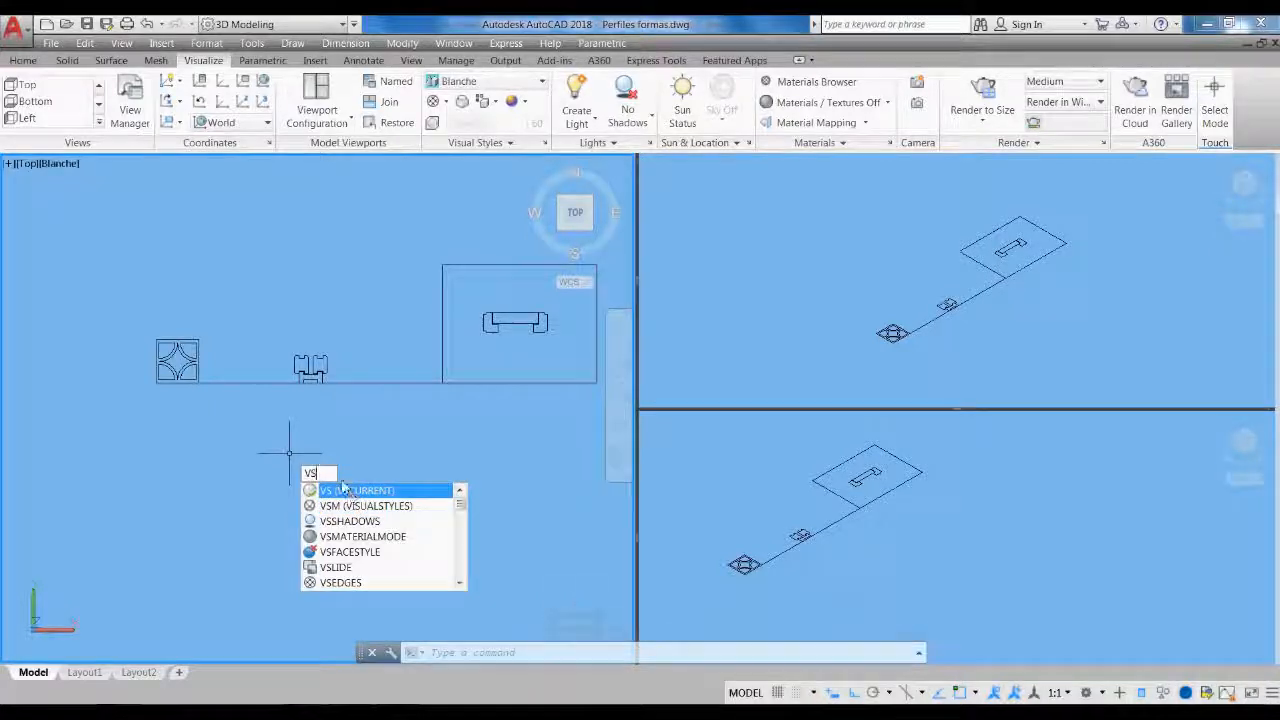
key("Escape")
Examine the row of profiles in the Top view, ending close up on the square tile profile
middle_click_drag(229, 473, 248, 476)
scroll(249, 367, "up", 4)
middle_click_drag(430, 434, 288, 448)
scroll(432, 428, "down", 5)
middle_click_drag(557, 440, 500, 427)
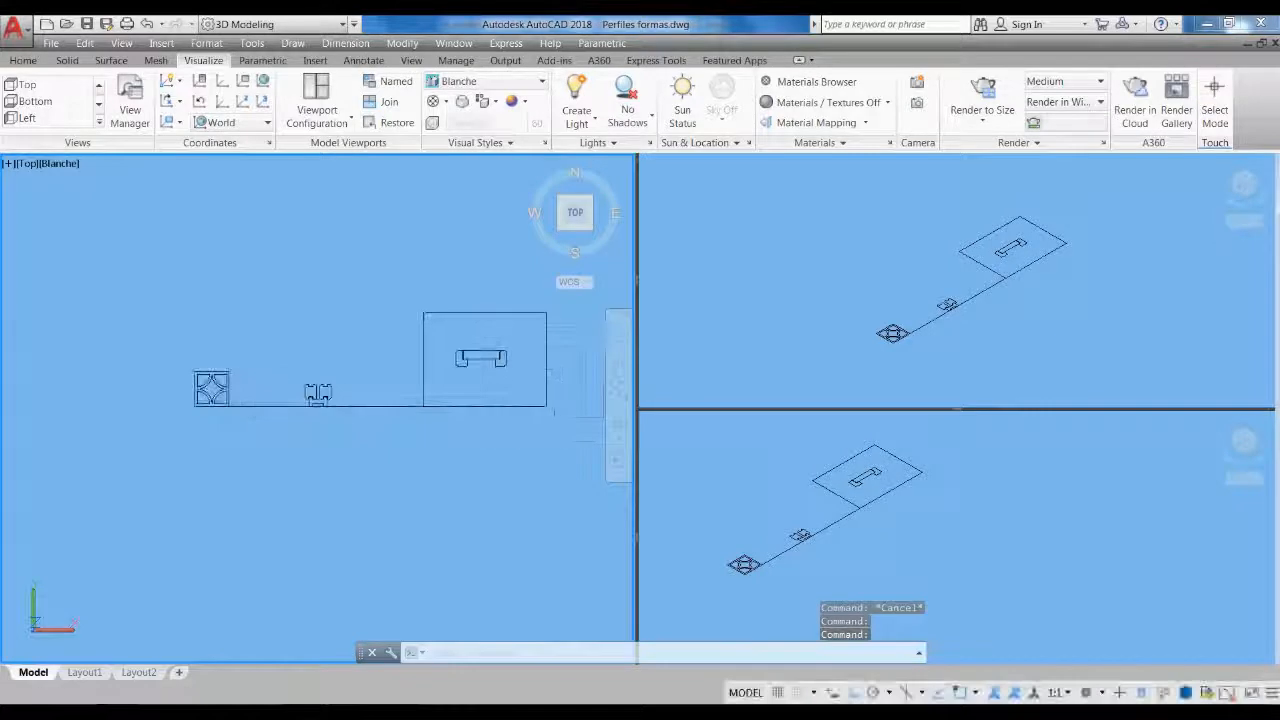
middle_click_drag(443, 480, 394, 486)
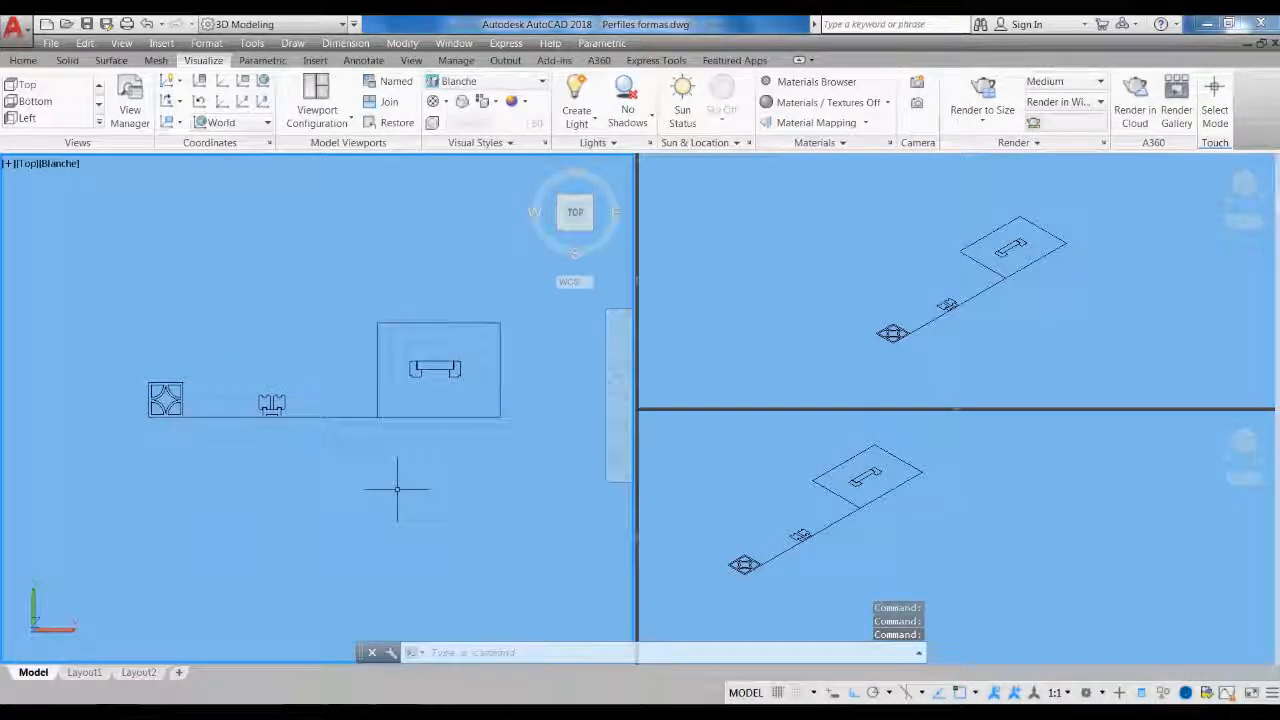
scroll(160, 430, "up", 3)
scroll(118, 346, "up", 2)
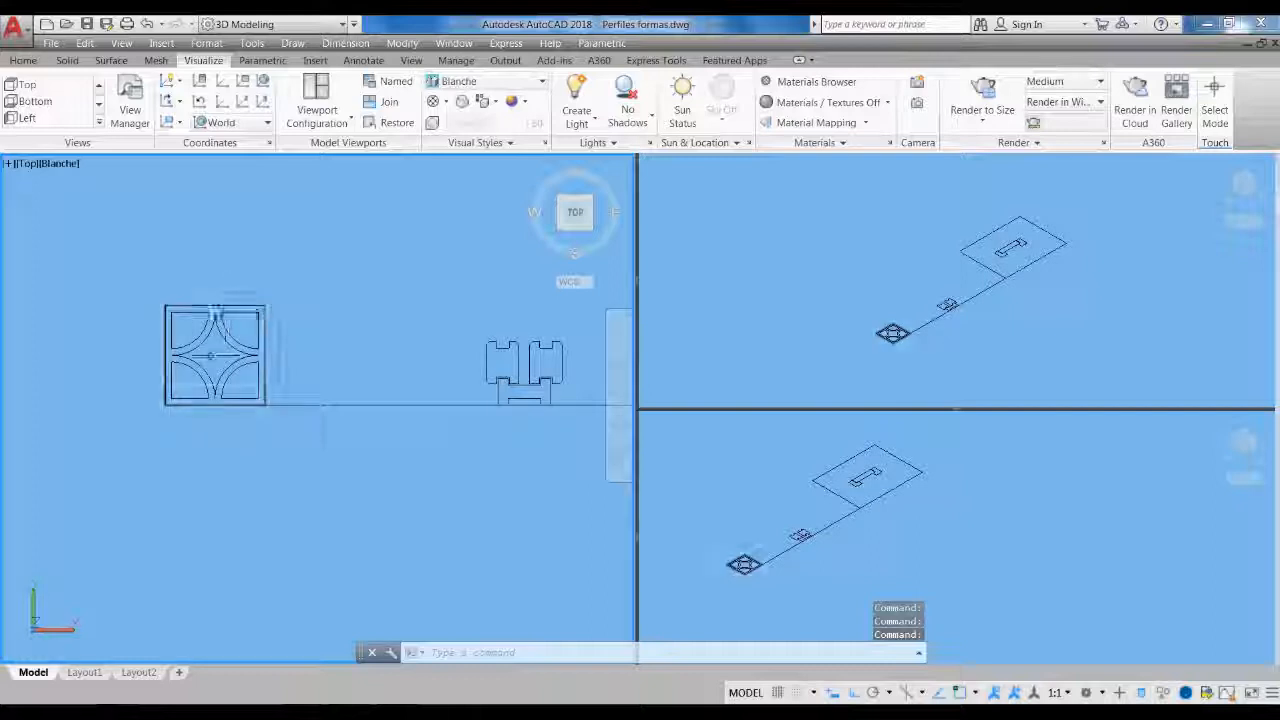
scroll(170, 365, "up", 2)
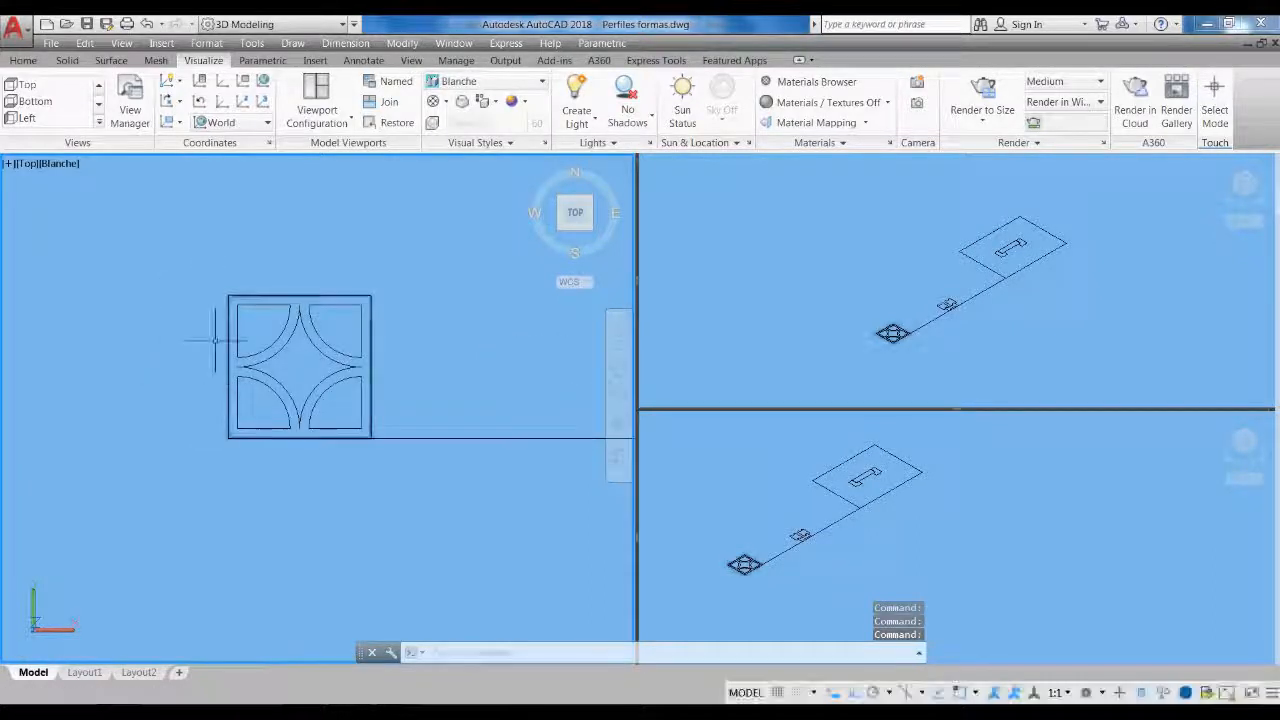
Add a linear dimension for the width of the square tile profile, placed above its upper edge
left_click(363, 60)
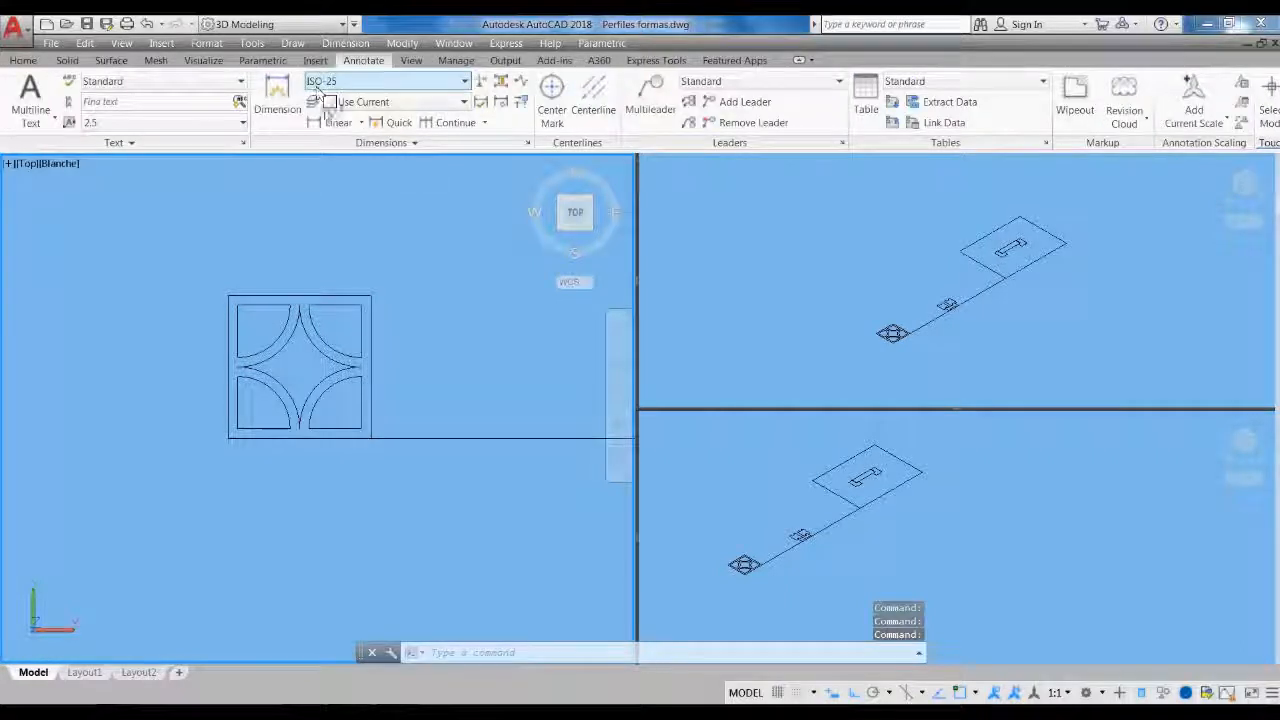
left_click(332, 122)
left_click(229, 296)
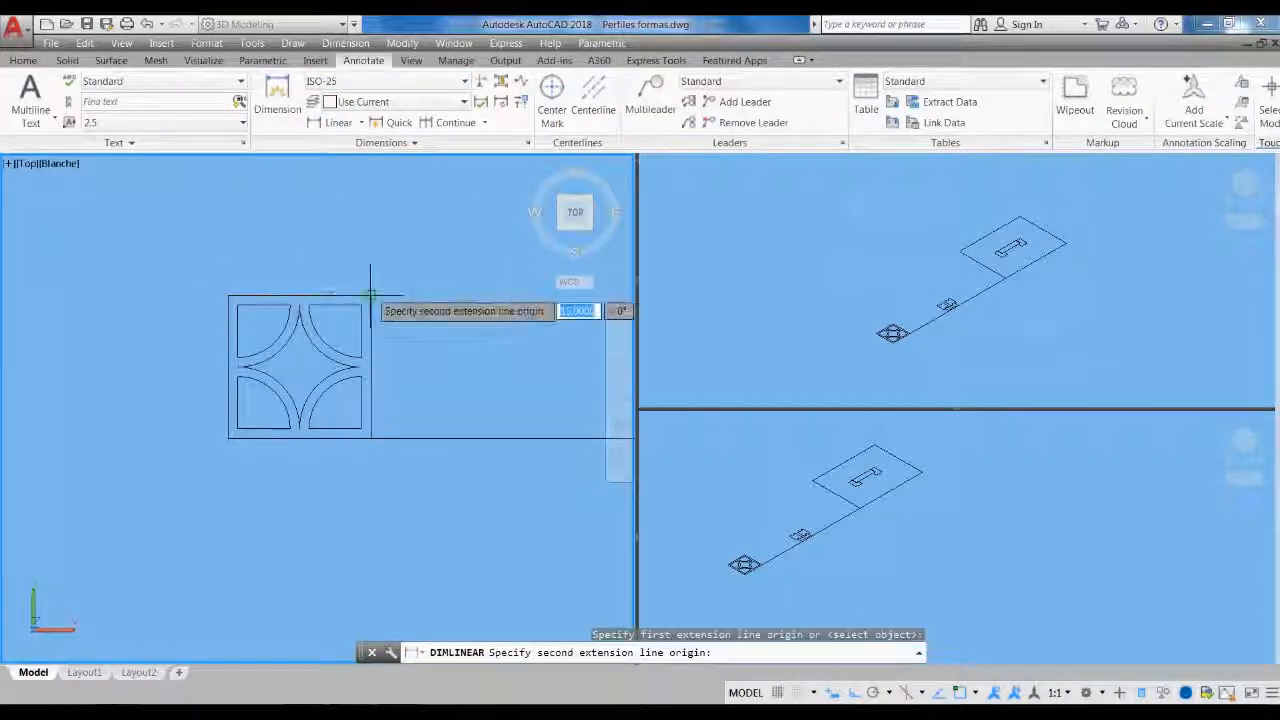
left_click(370, 296)
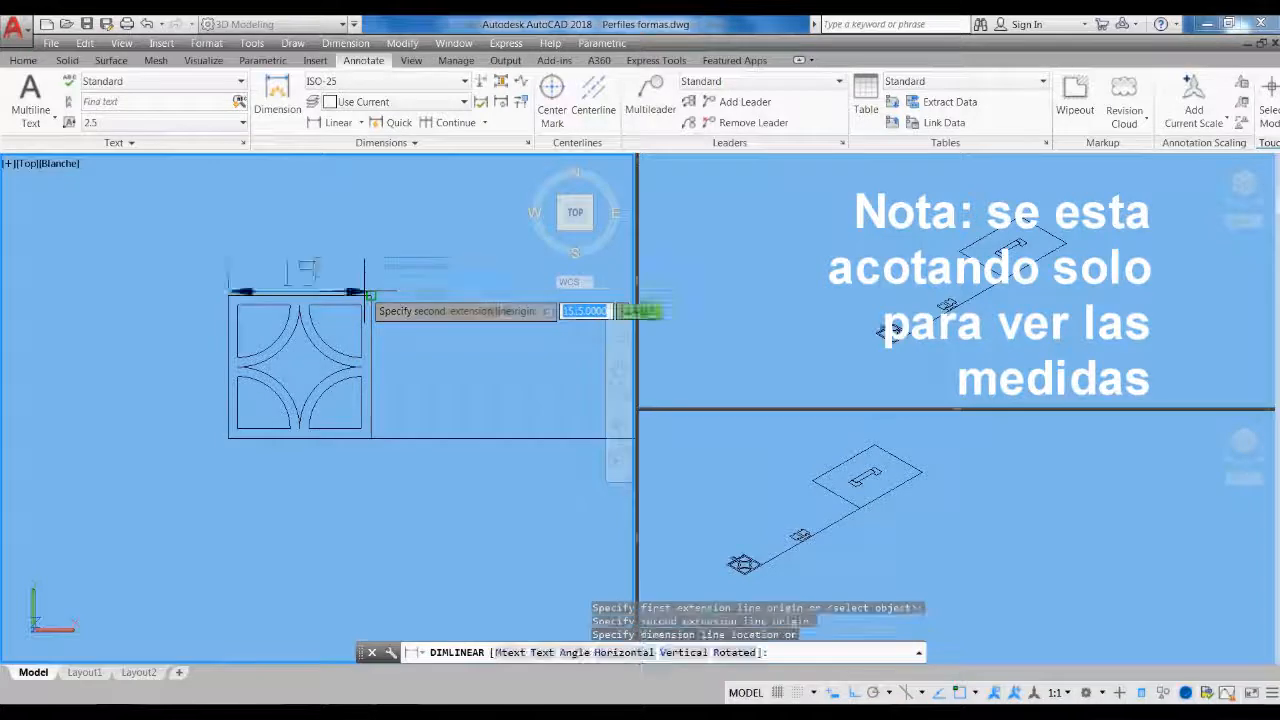
left_click(309, 193)
scroll(328, 322, "down", 2)
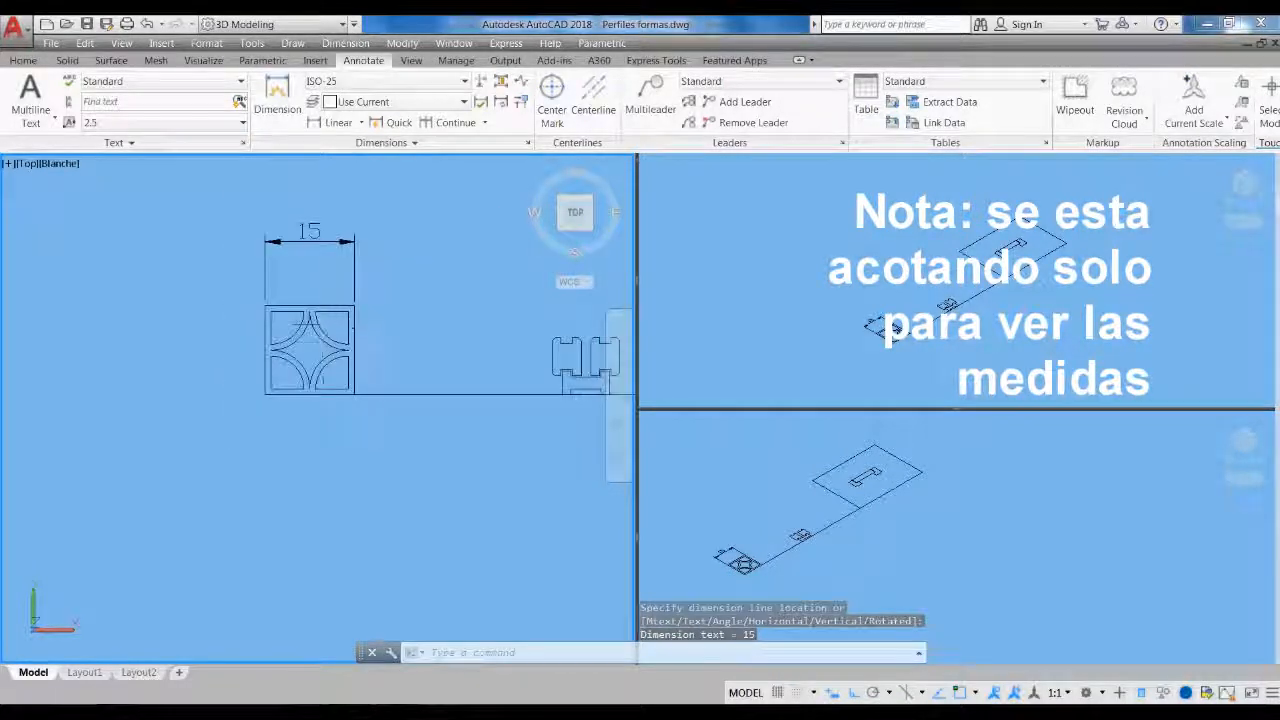
Draw a 15 by 15 square in the empty space below the square tile profile
middle_click_drag(336, 420, 340, 380)
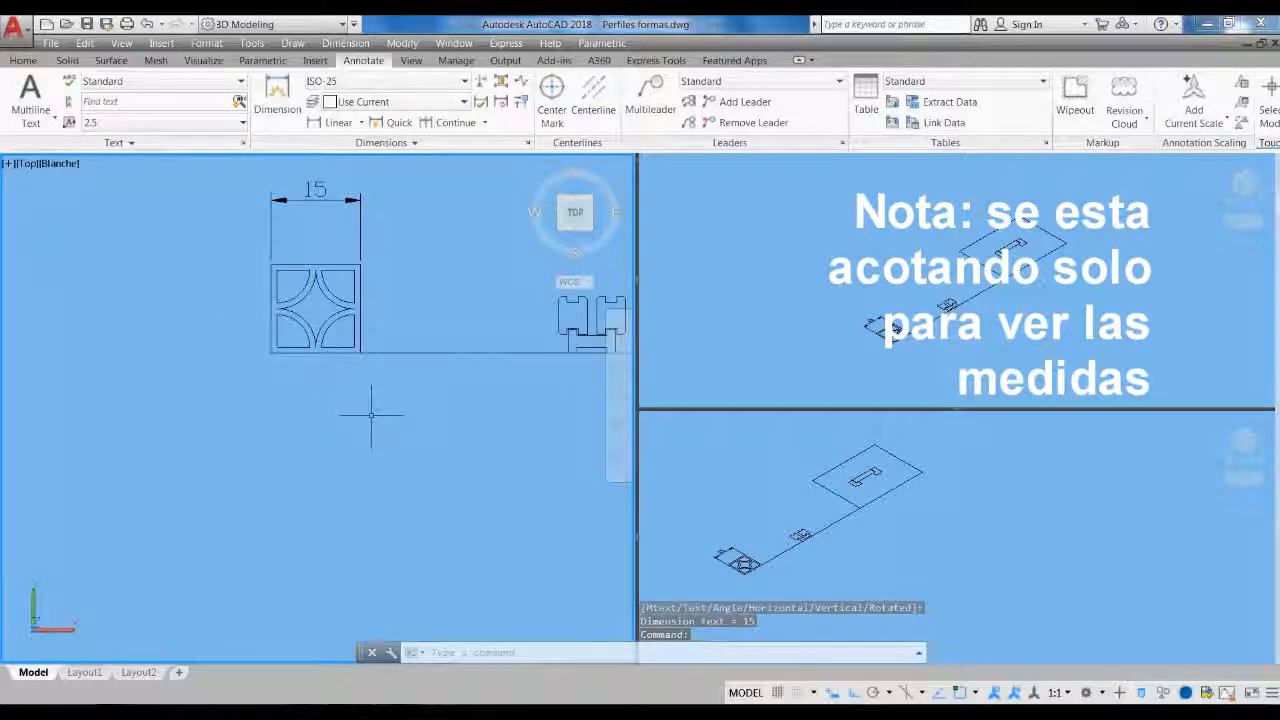
middle_click_drag(406, 441, 374, 457)
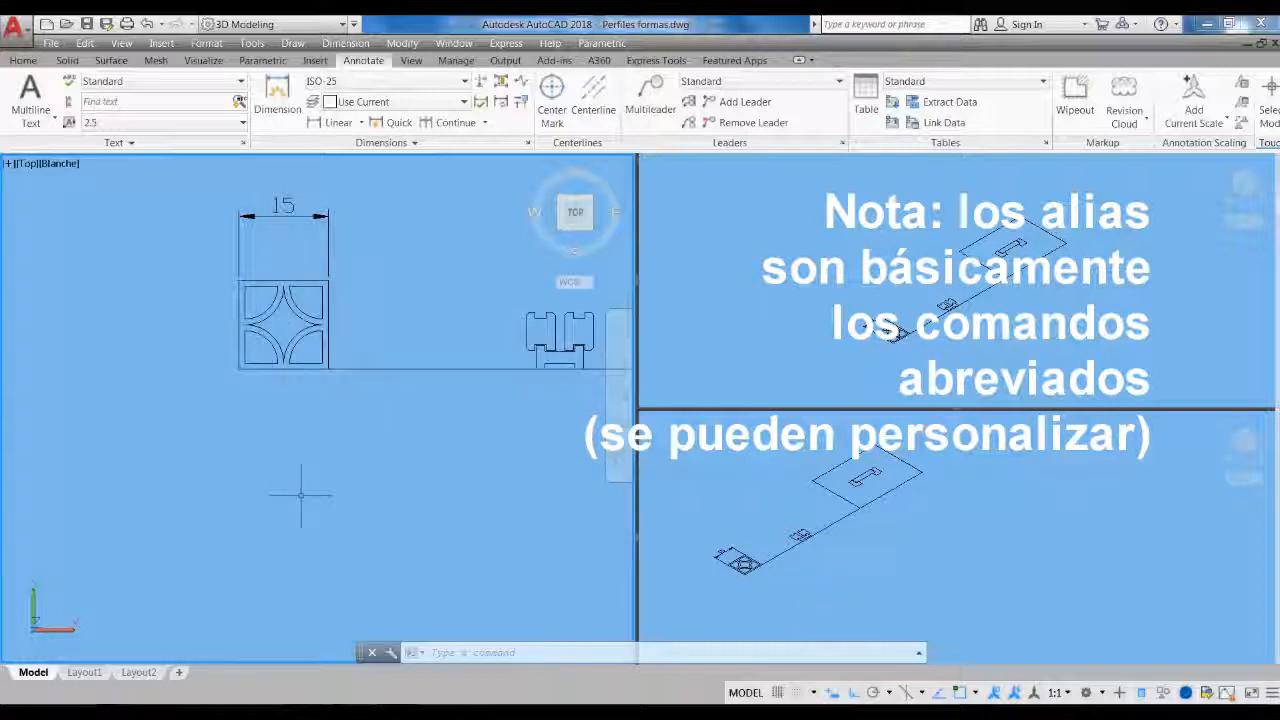
mouse_move(321, 479)
middle_mouse_down()
mouse_move(246, 435)
mouse_move(259, 440)
middle_mouse_up()
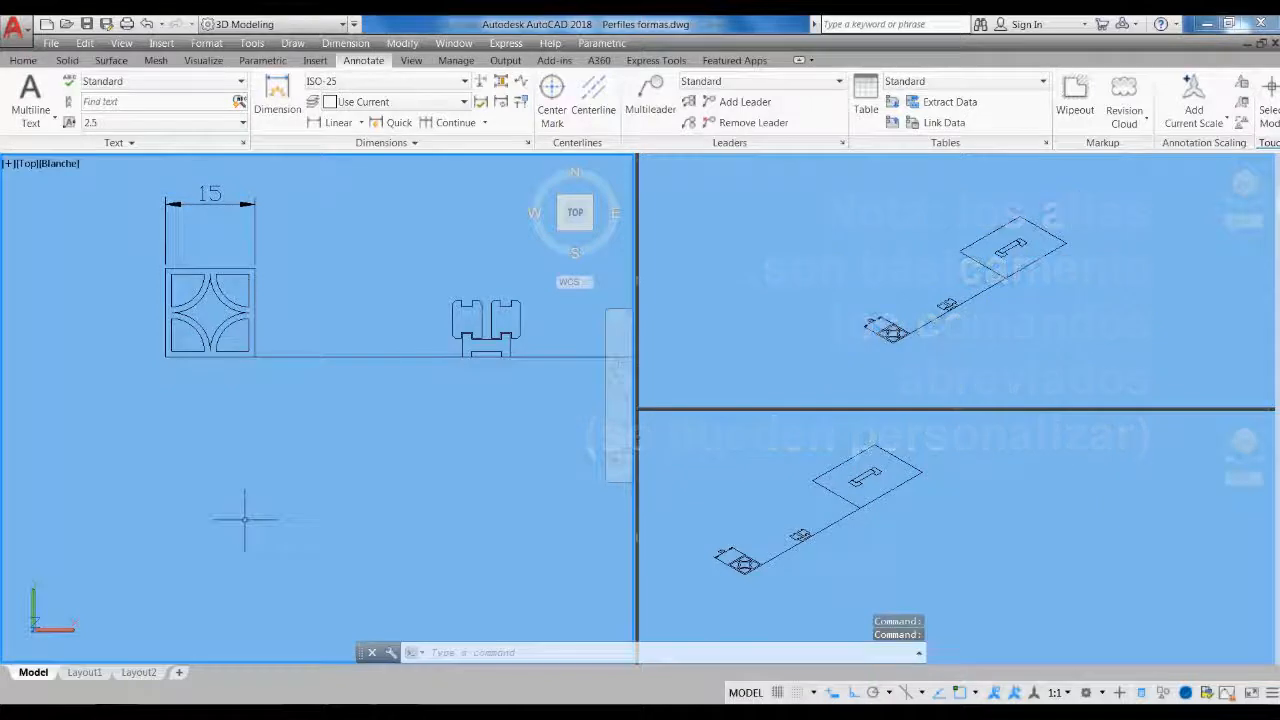
type("rec")
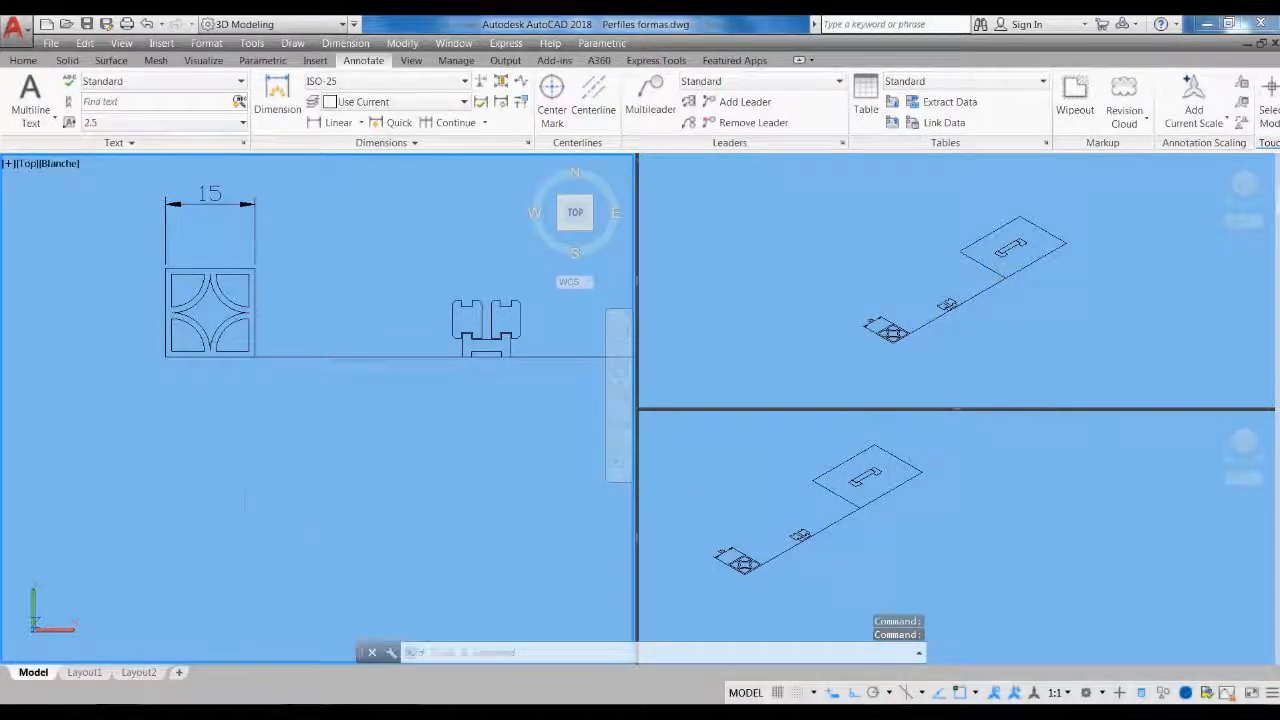
key("Return")
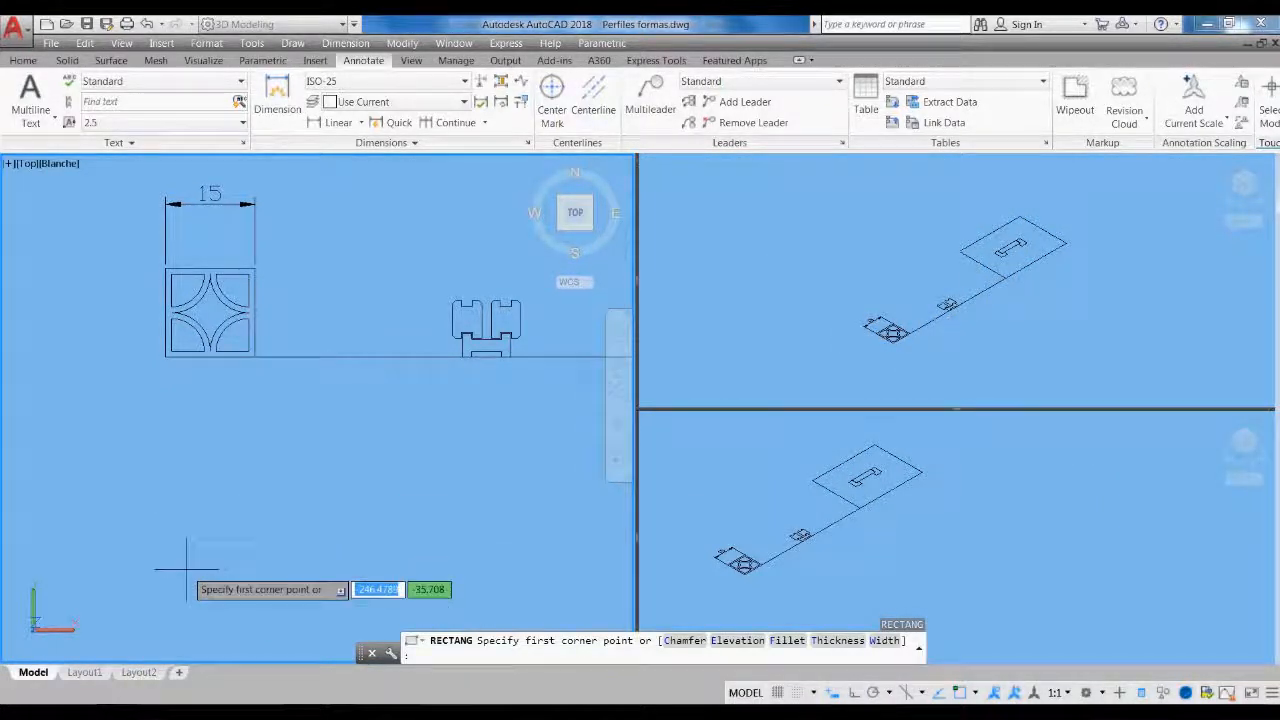
left_click(186, 569)
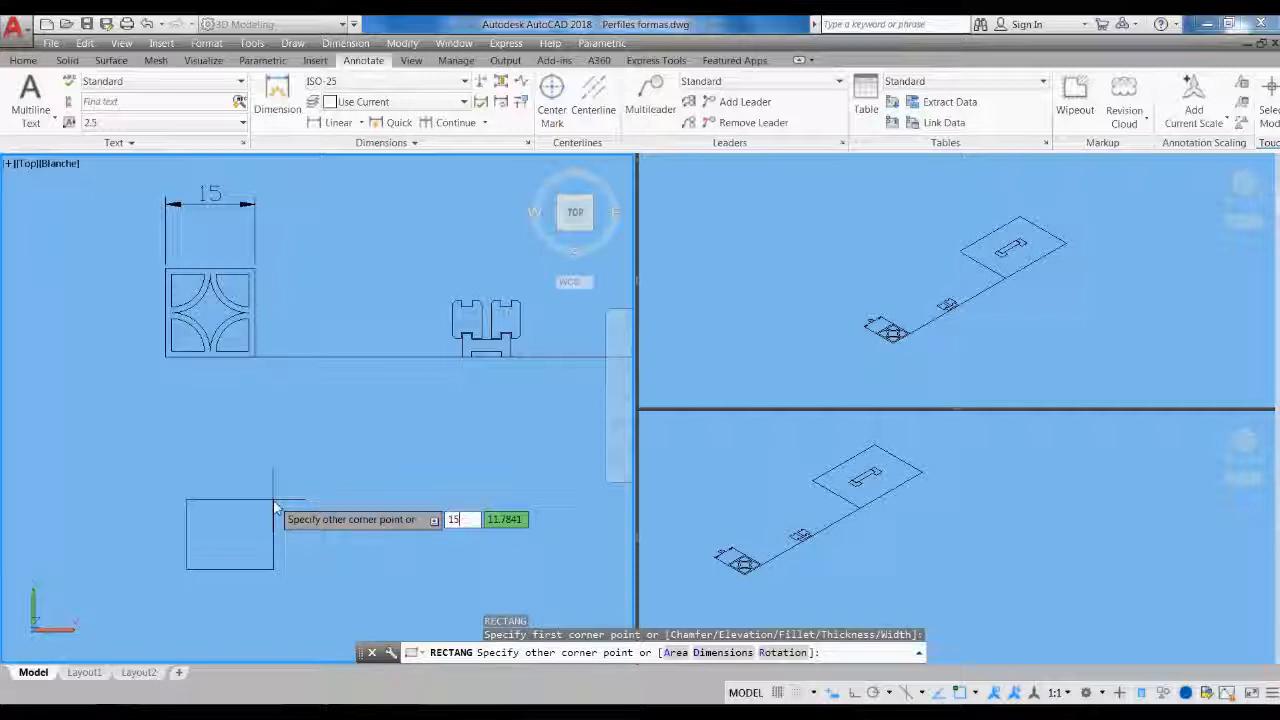
key("Tab")
type("15")
key("Return")
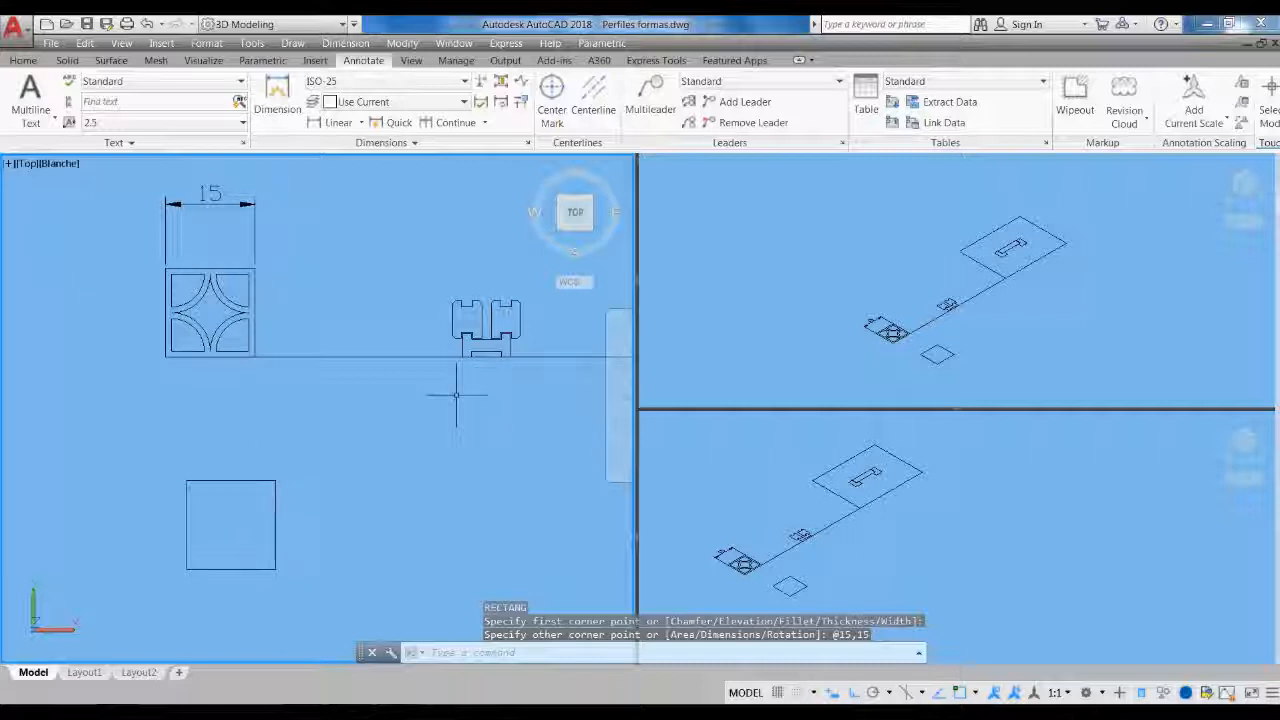
Measure the frame thickness at the tile profile's upper-right corner with a temporary linear dimension, without placing it
middle_click_drag(399, 413, 214, 383)
scroll(416, 366, "down", 2)
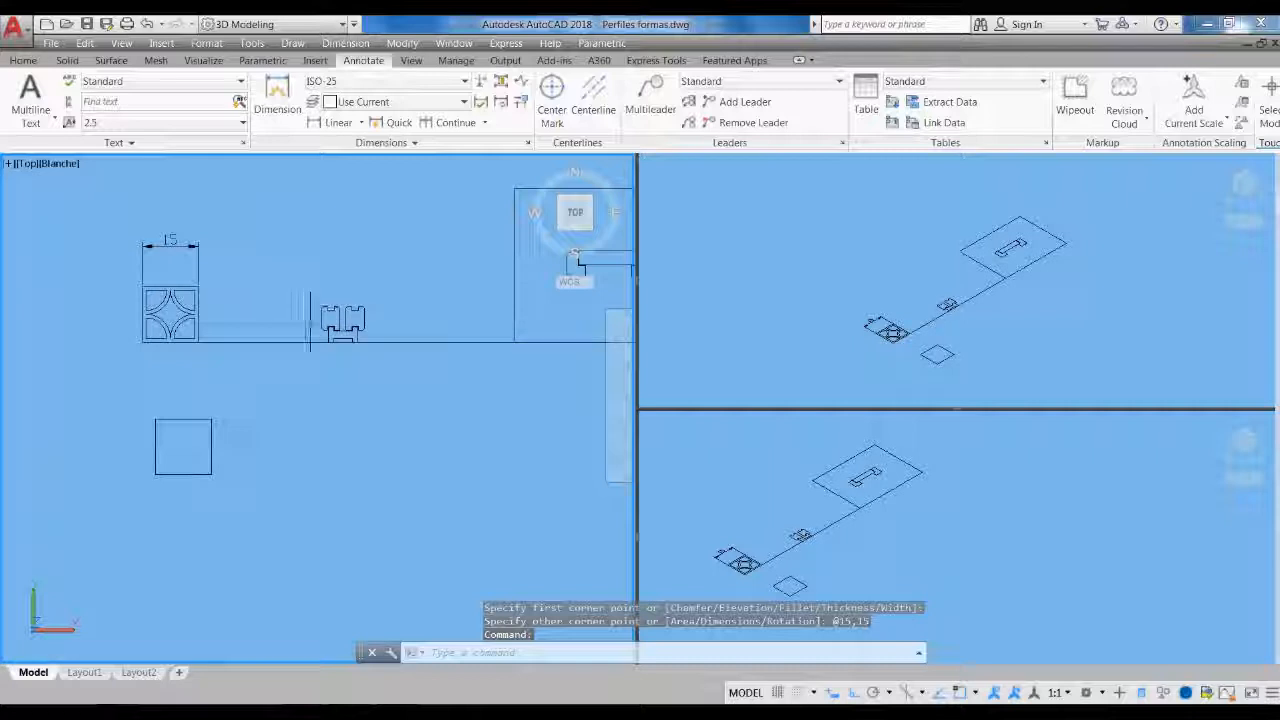
scroll(240, 320, "up", 3)
type("dli")
key("Return")
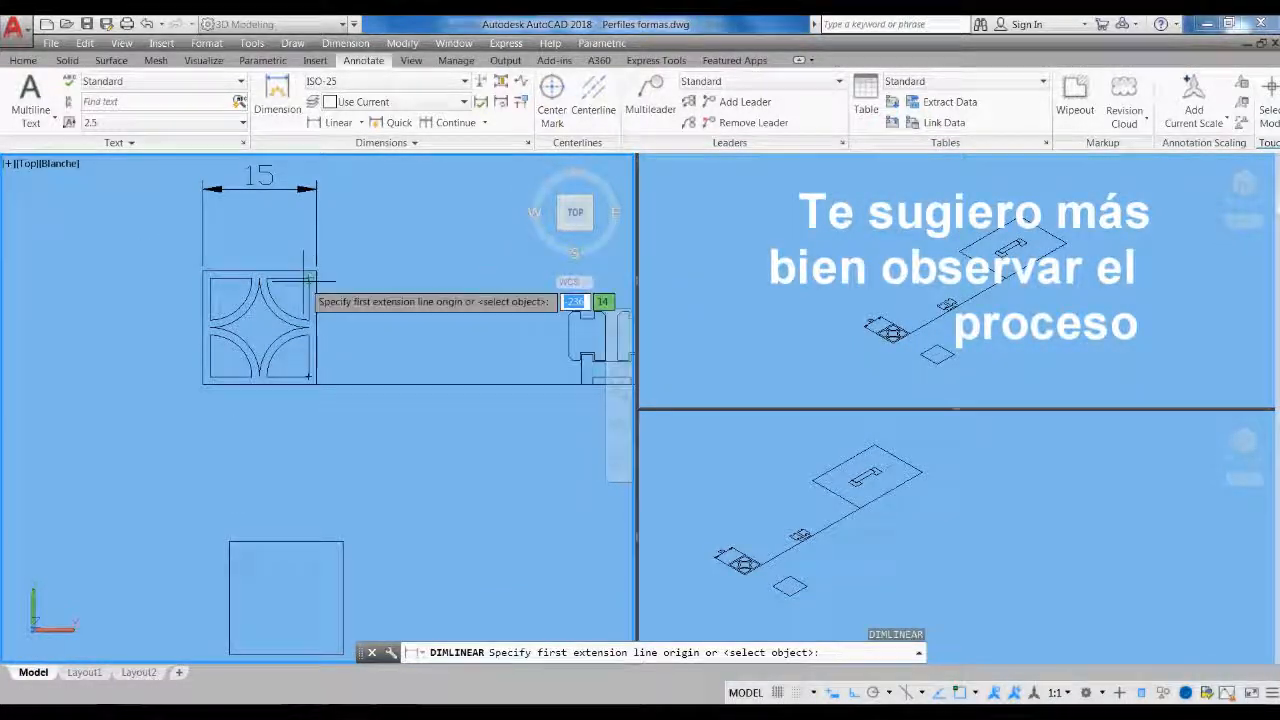
left_click(309, 278)
scroll(308, 278, "up", 3)
left_click(330, 257)
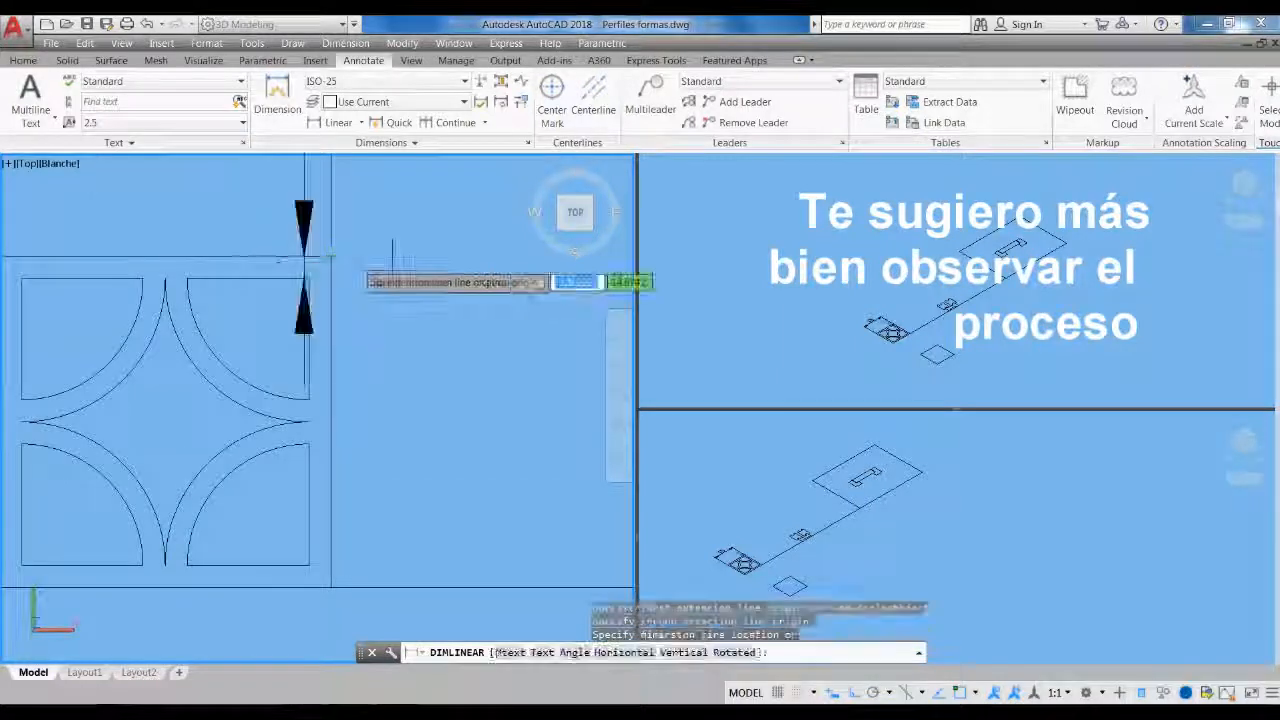
scroll(402, 276, "down", 4)
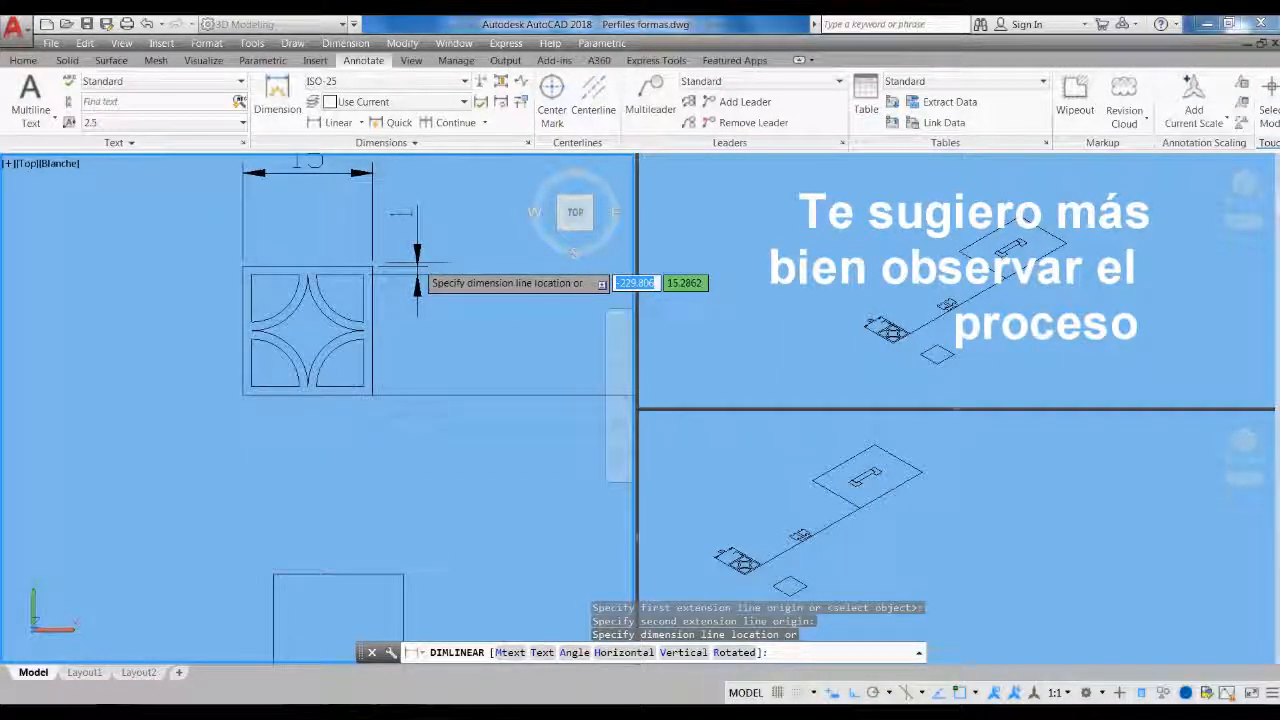
key("Escape")
Offset the new square inward by a distance of 1
scroll(357, 316, "down", 4)
scroll(367, 485, "up", 3)
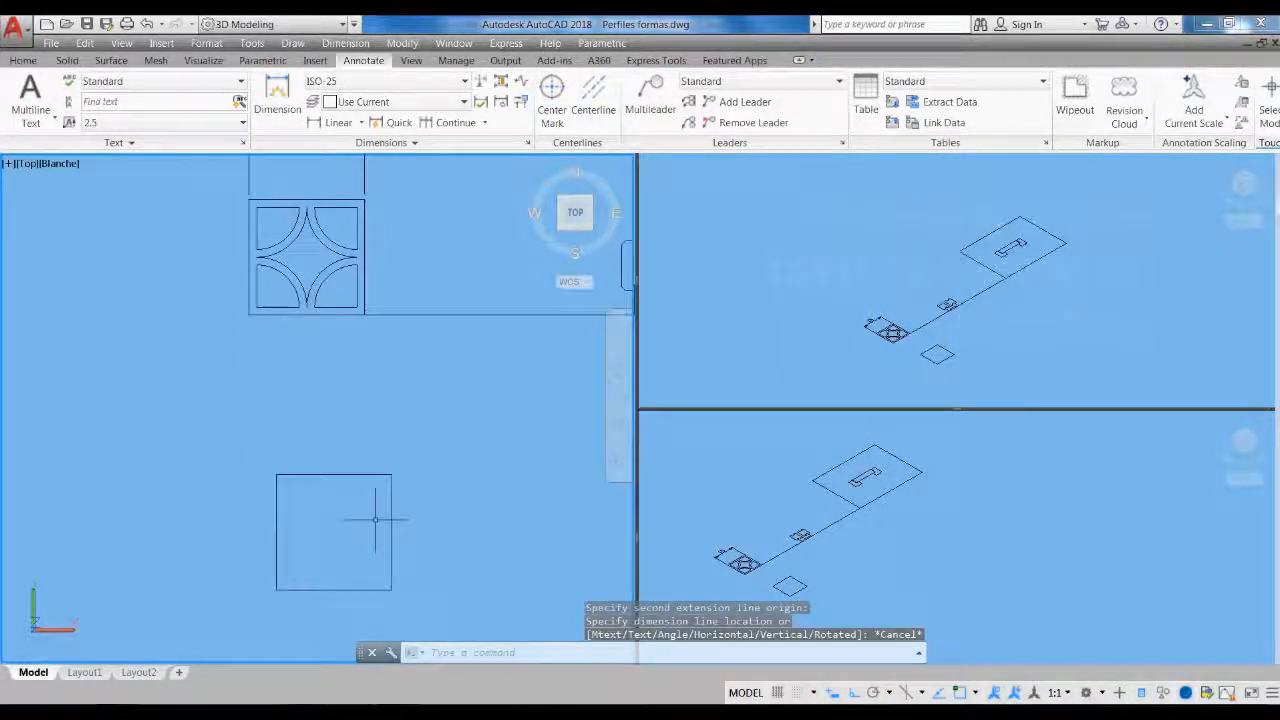
type("o")
key("Return")
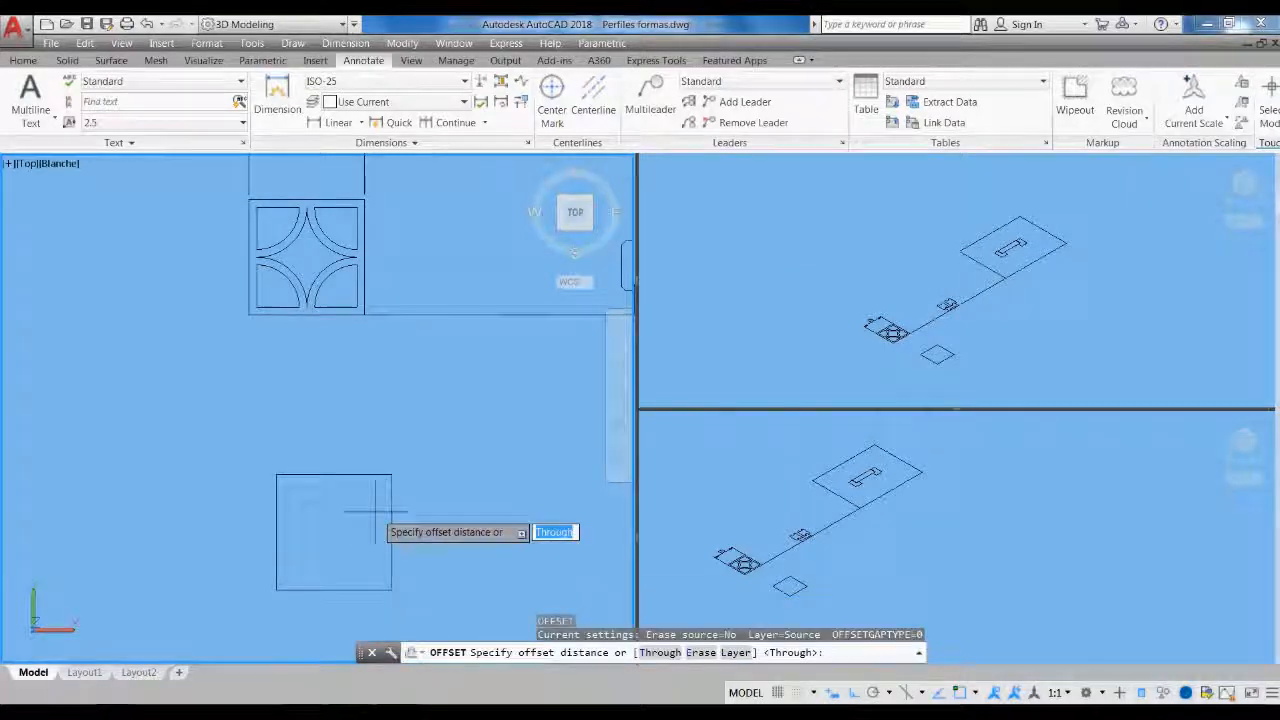
type("1")
key("Return")
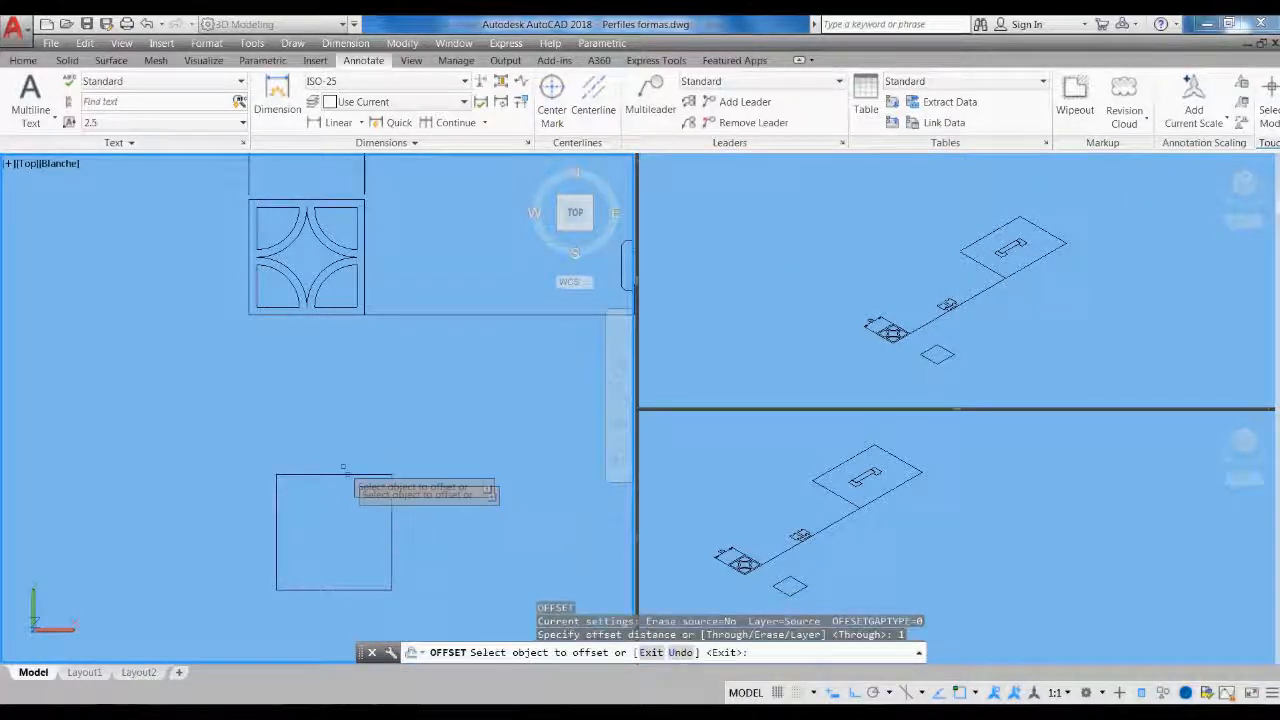
left_click(345, 476)
left_click(345, 501)
key("Return")
scroll(345, 400, "up", 3)
scroll(368, 204, "down", 4)
scroll(367, 250, "up", 5)
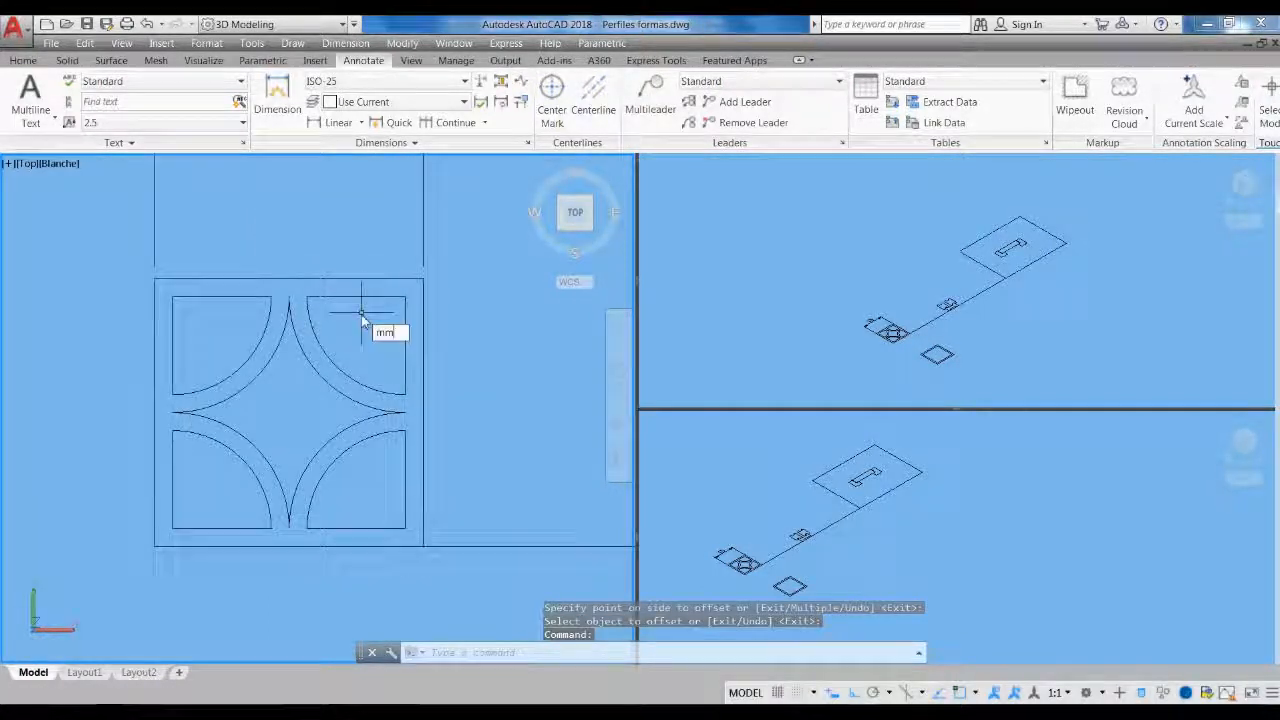
key("Return")
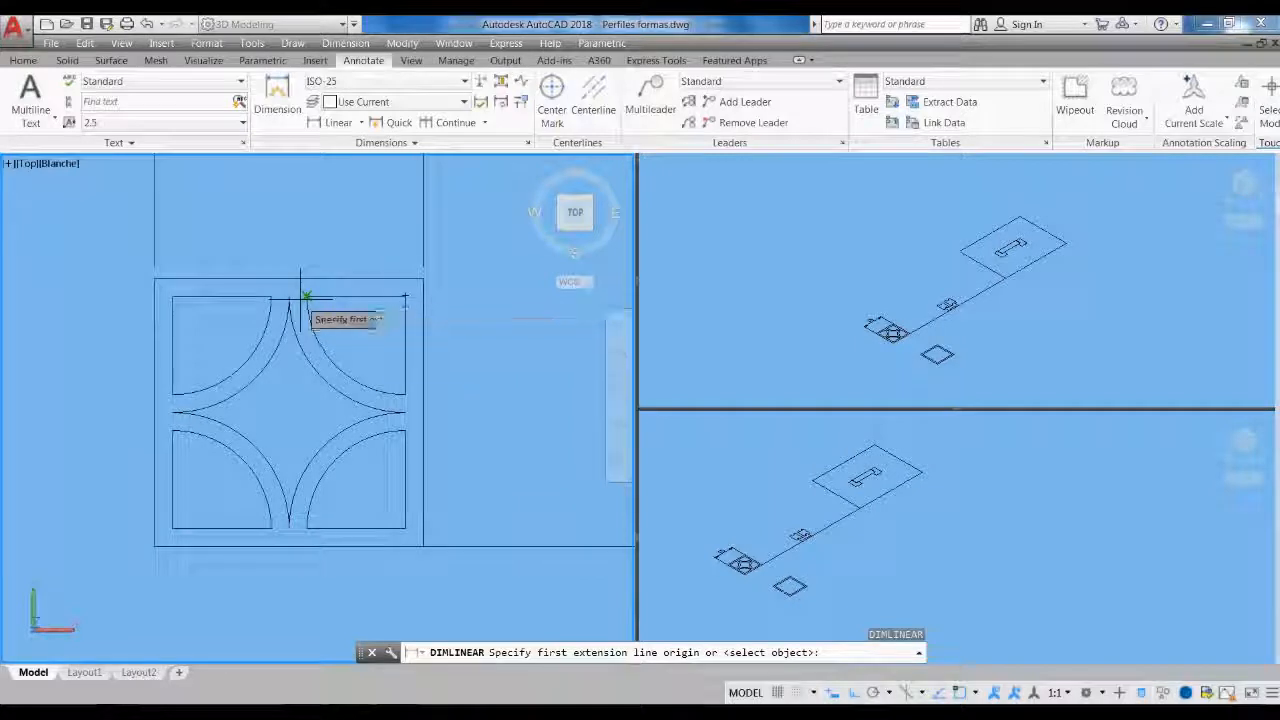
scroll(300, 297, "down", 4)
key("Escape")
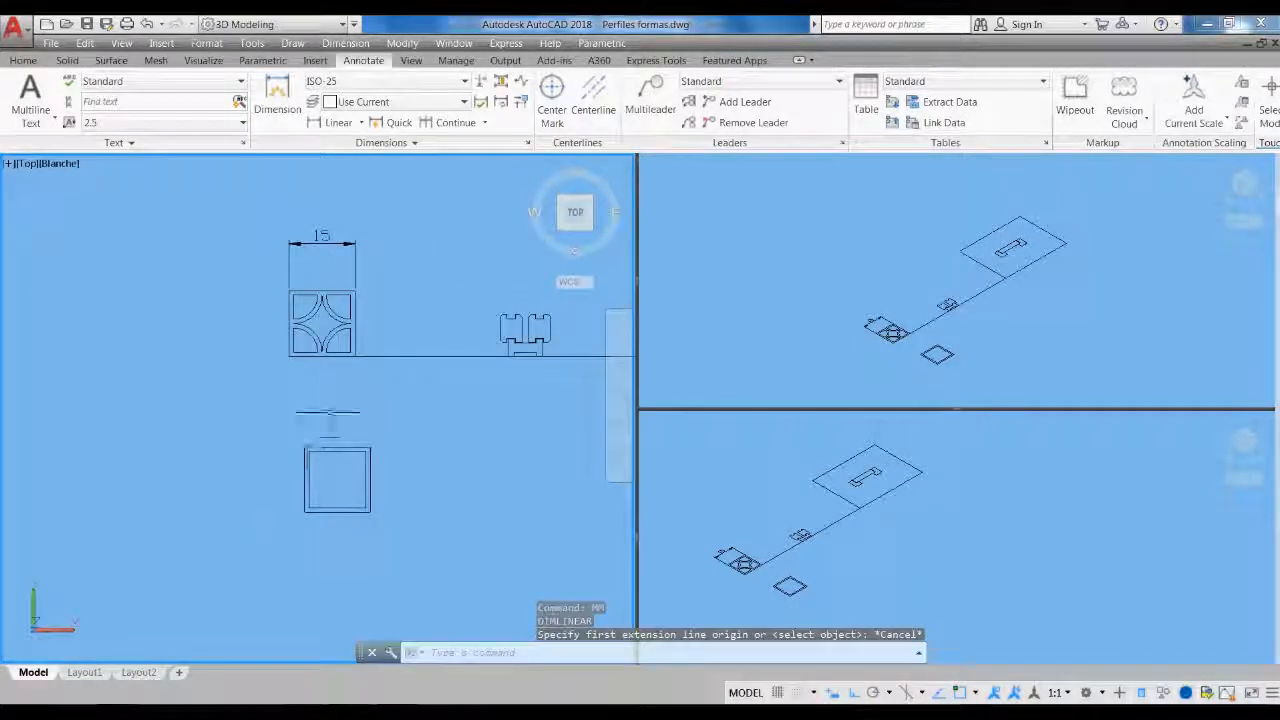
Draw a circle of radius 6.5 centred on the inner square's upper-left corner, passing through the midpoint of its upper edge
scroll(306, 481, "up", 2)
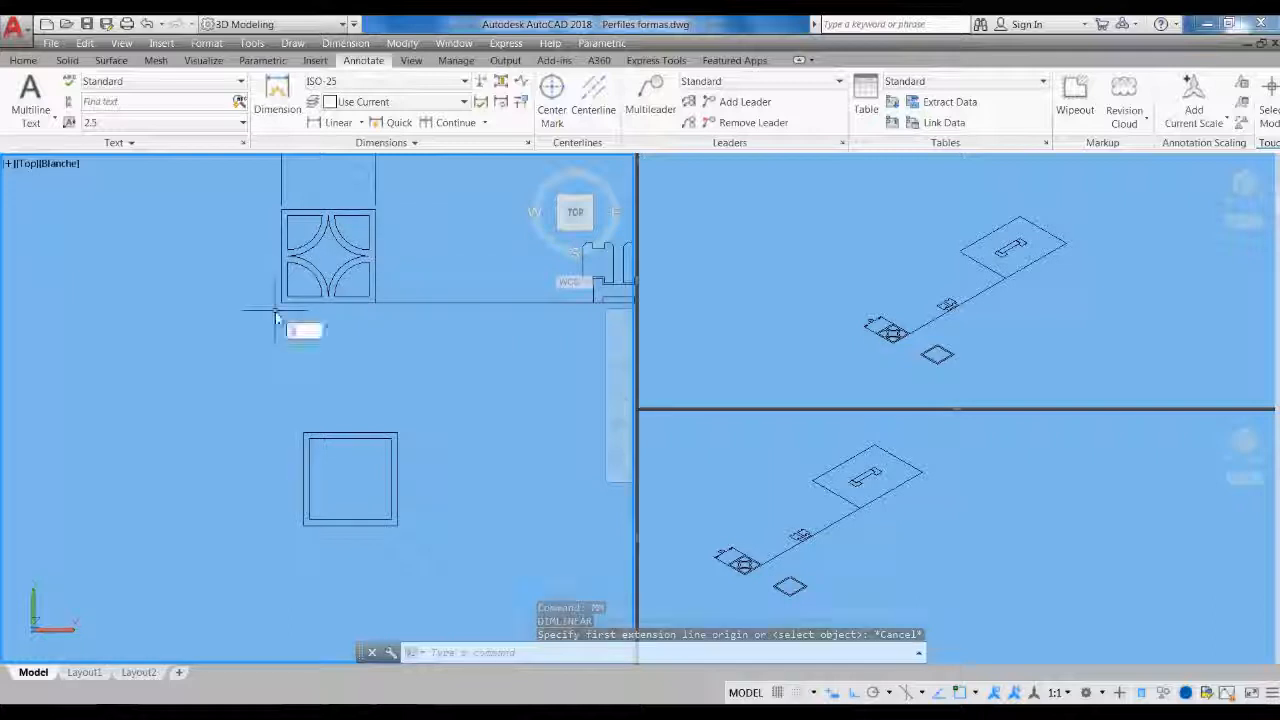
type("c")
key("Return")
left_click(309, 437)
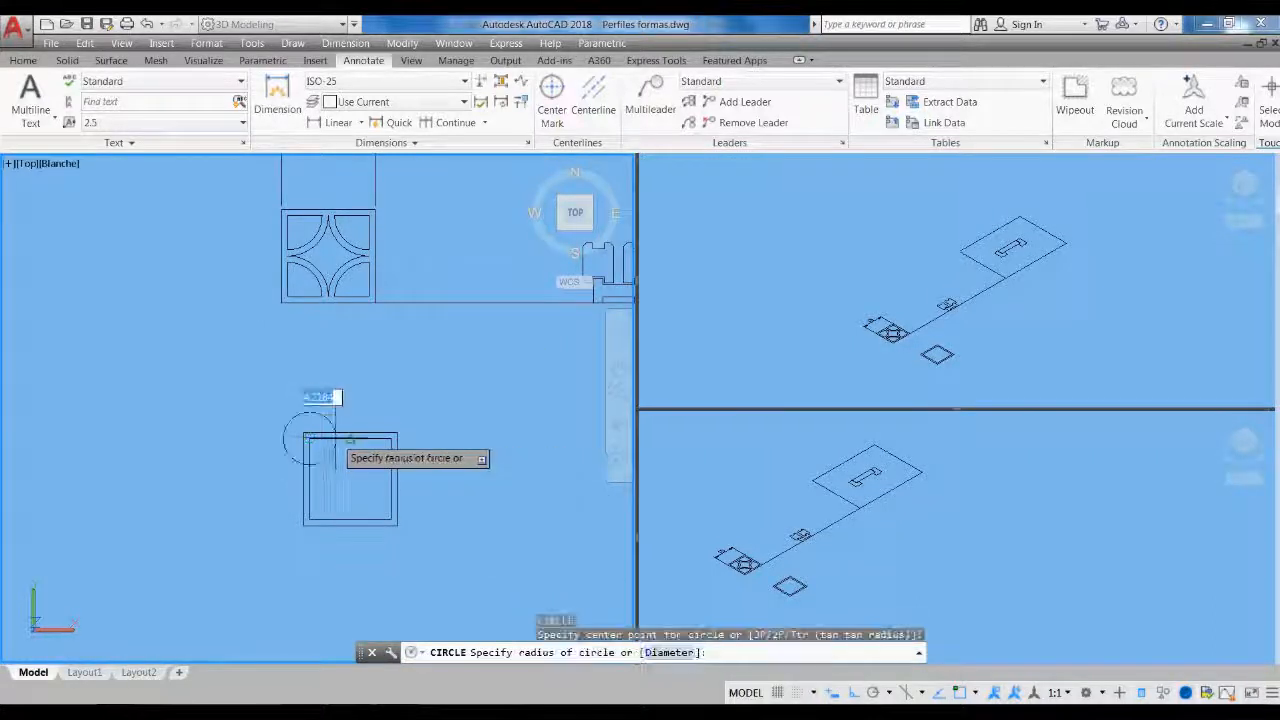
left_click(350, 437)
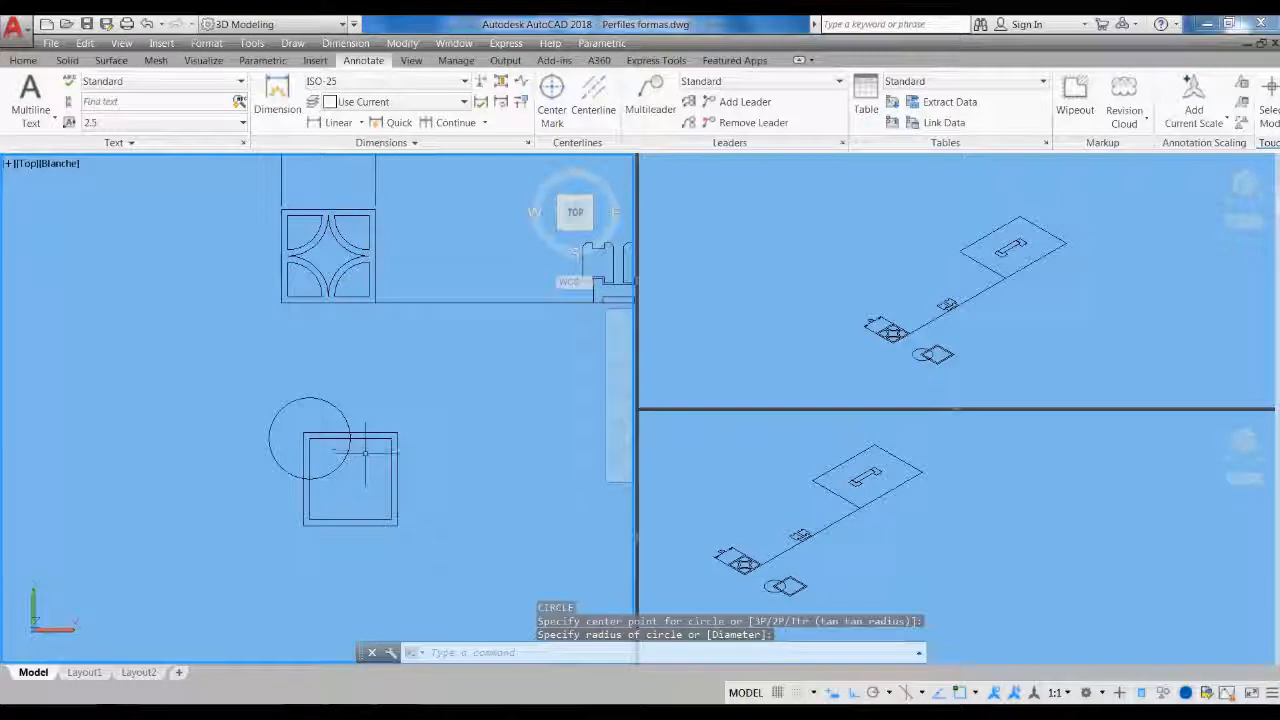
Mirror the circle downward about the square's horizontal midline, keeping the source circle
scroll(347, 488, "up", 1)
type("mi")
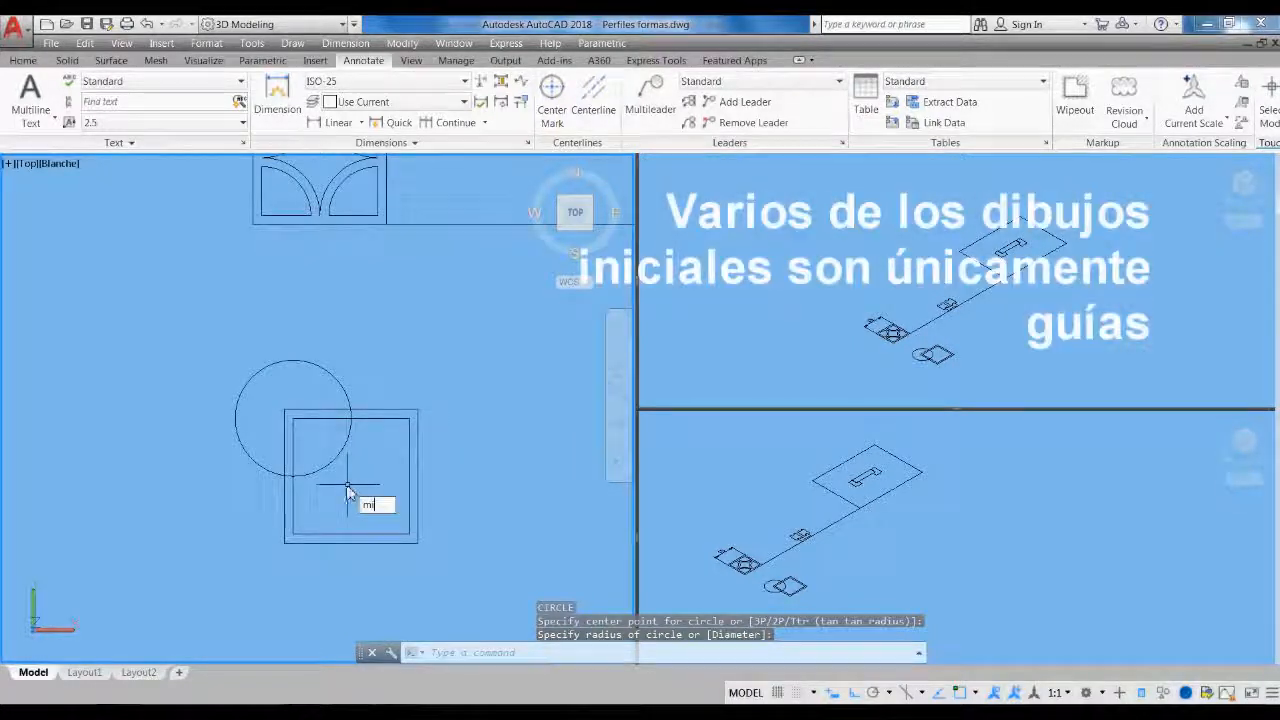
key("Return")
left_click(363, 354)
left_click(369, 502)
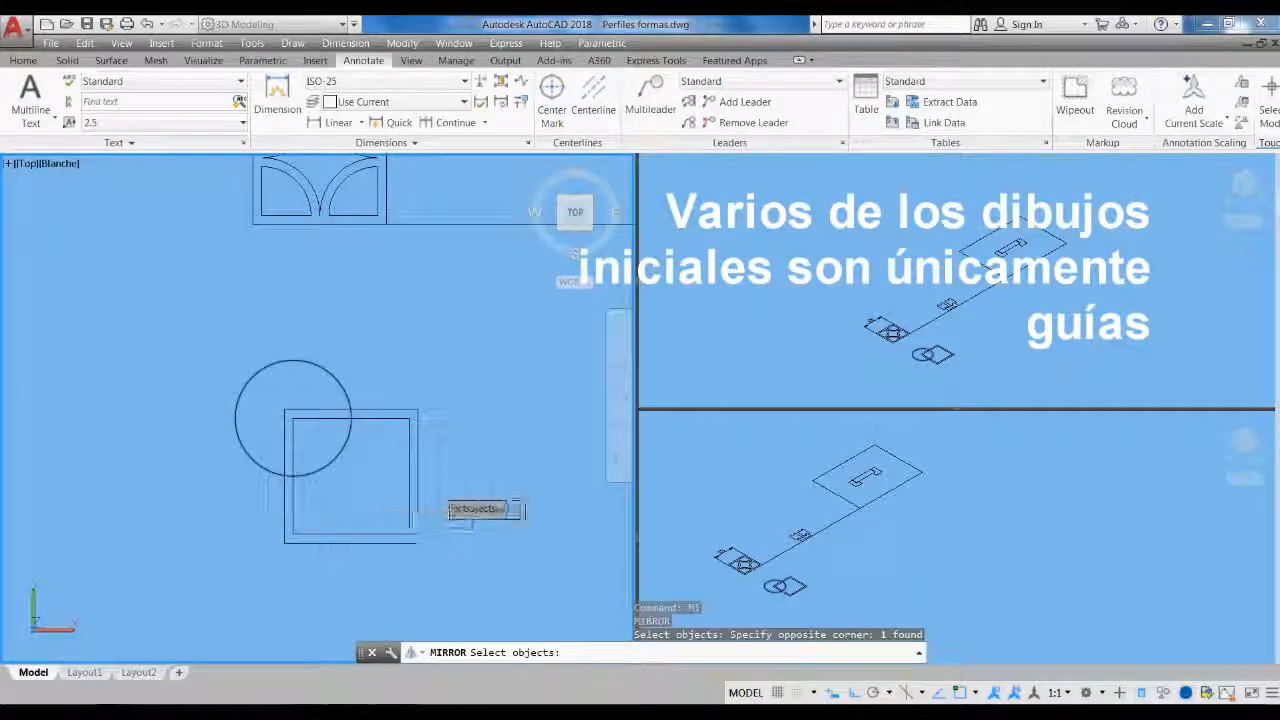
key("Return")
left_click(417, 476)
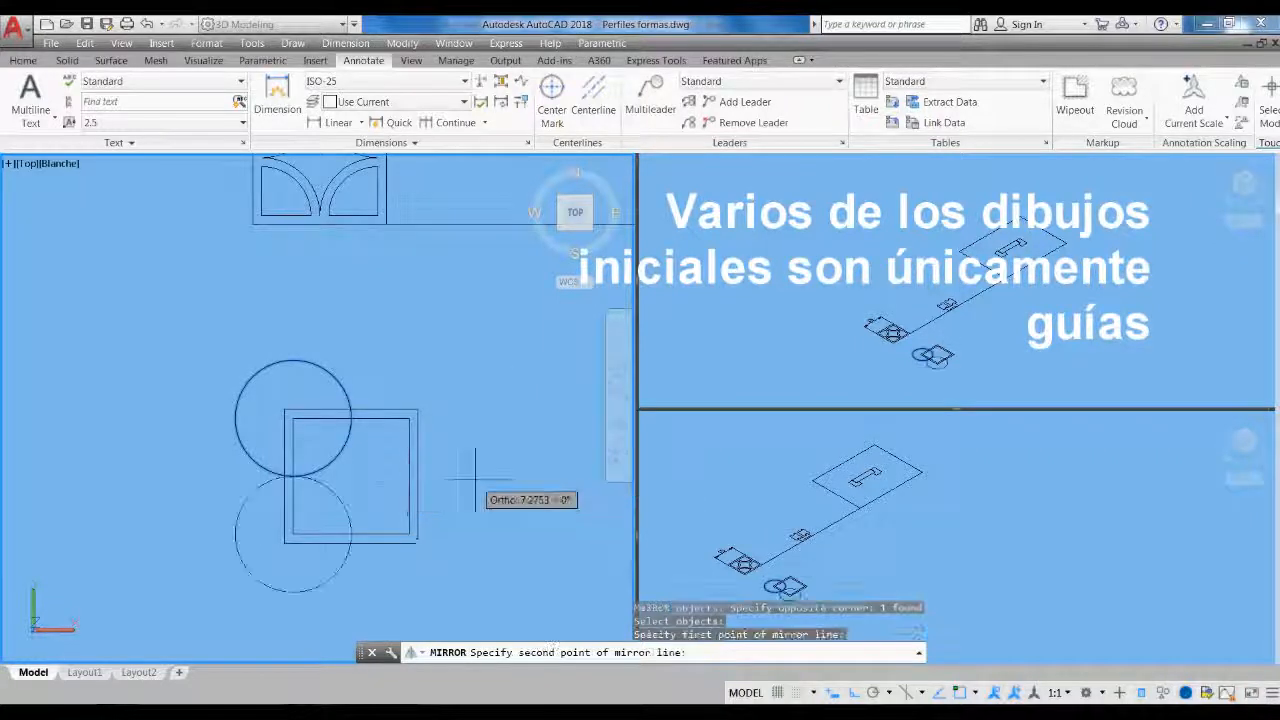
left_click(475, 479)
key("Return")
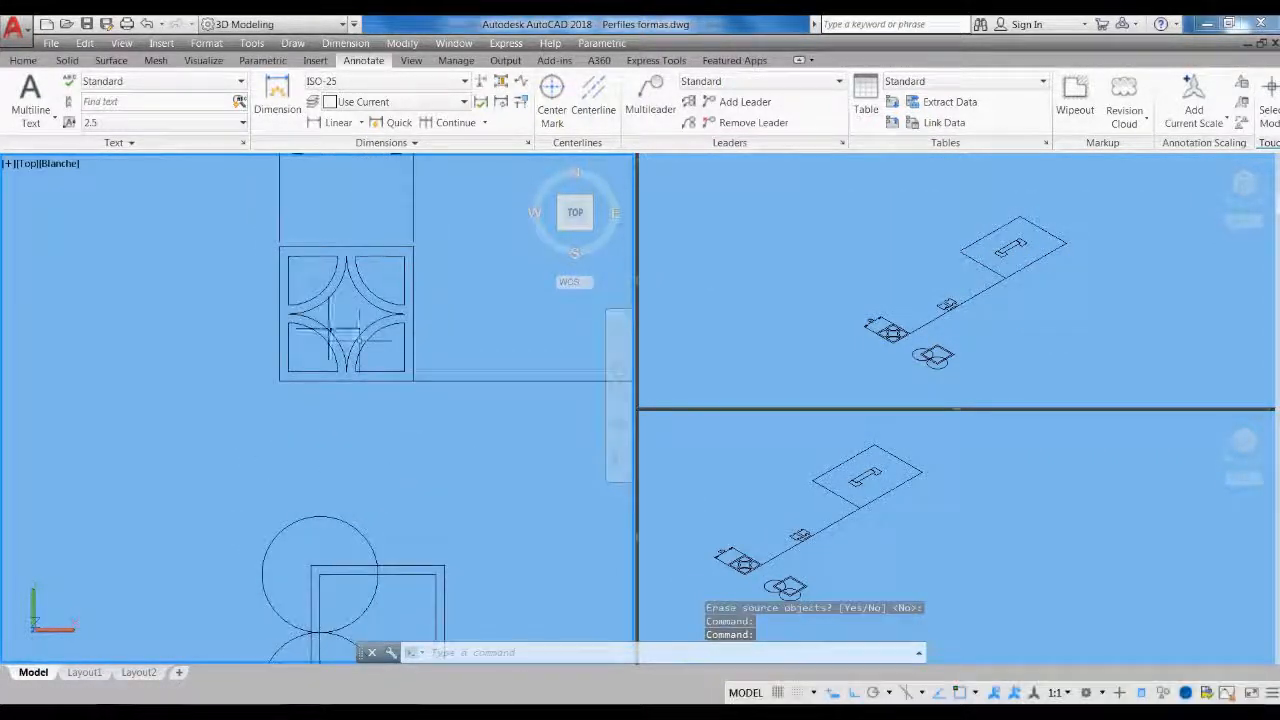
Offset both circles inward by a distance of 1
scroll(337, 274, "up", 4)
scroll(352, 190, "down", 5)
scroll(351, 485, "up", 4)
type("o")
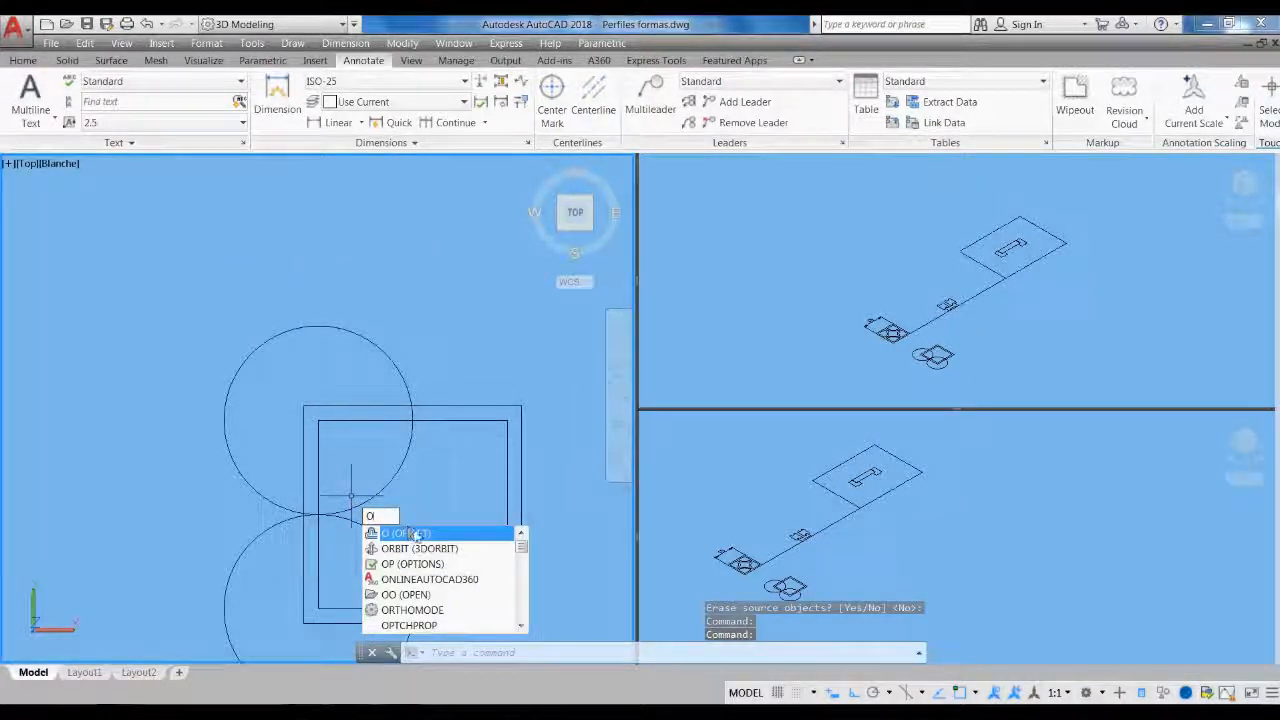
left_click(415, 534)
key("Return")
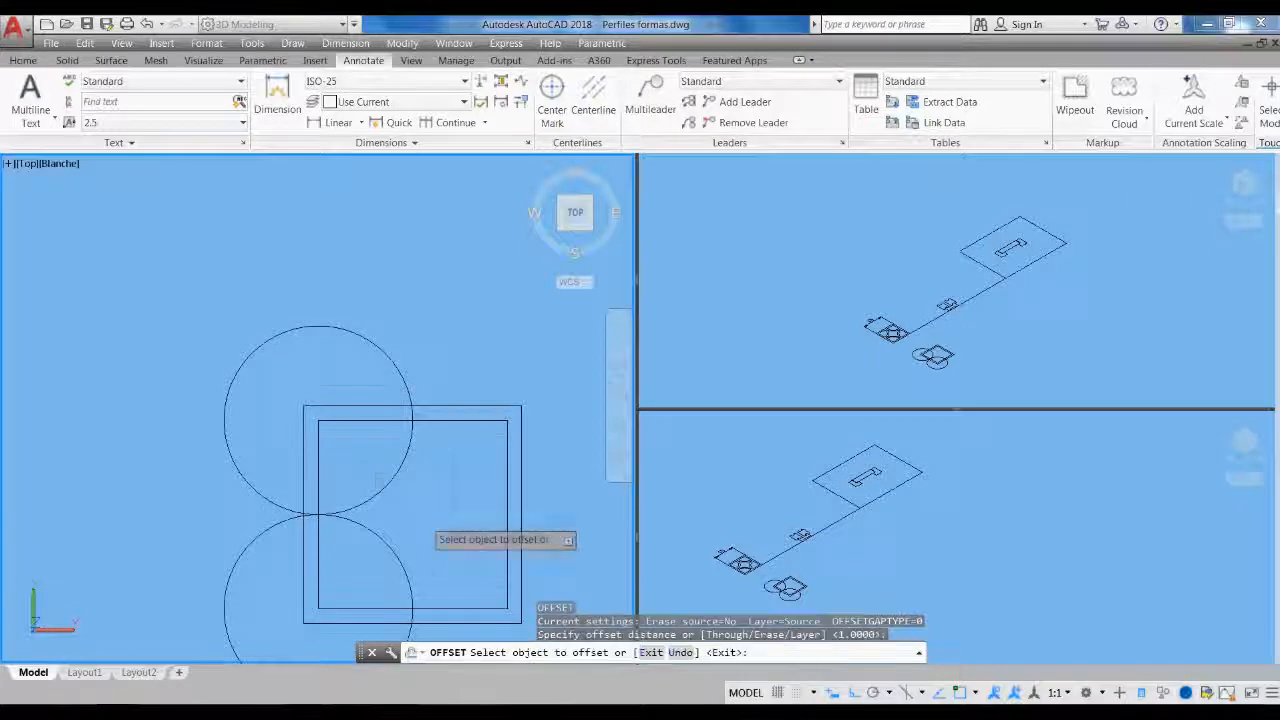
left_click(388, 478)
left_click(390, 455)
left_click(390, 535)
left_click(365, 560)
key("Return")
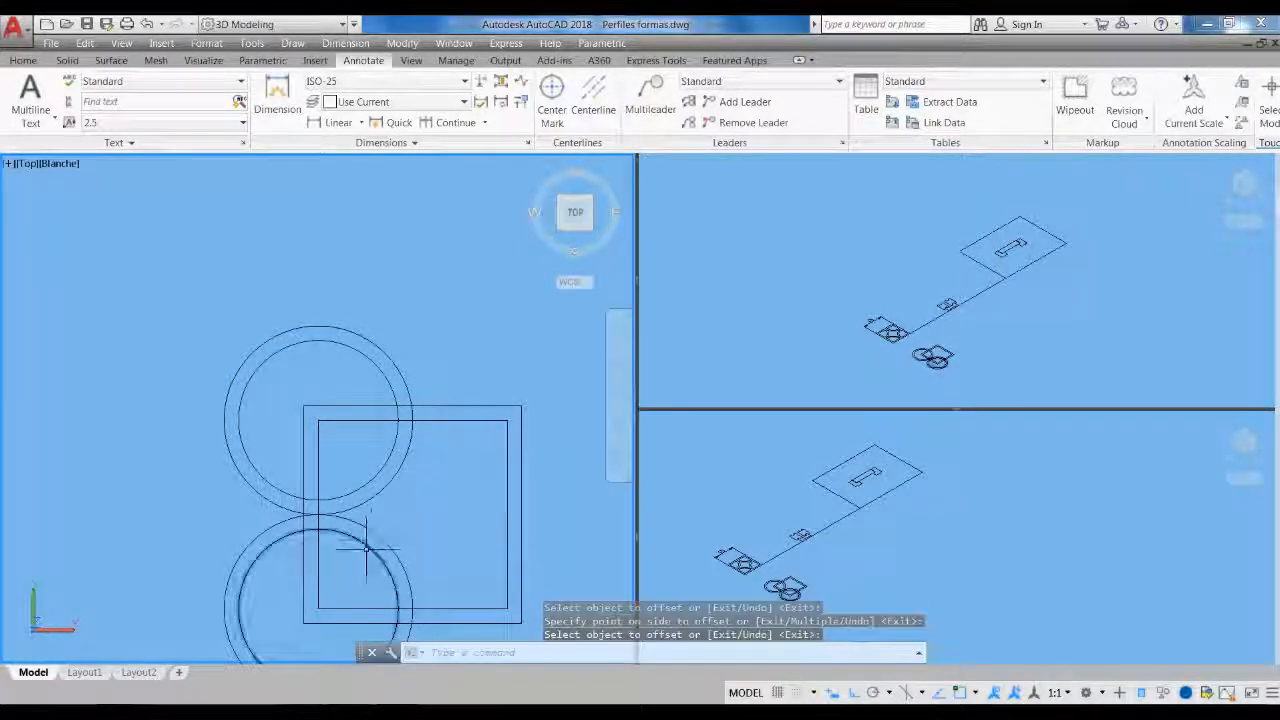
Mirror the four circles about the square's vertical midline to the opposite corners, keeping the originals
type("mi")
key("Return")
left_click(440, 575)
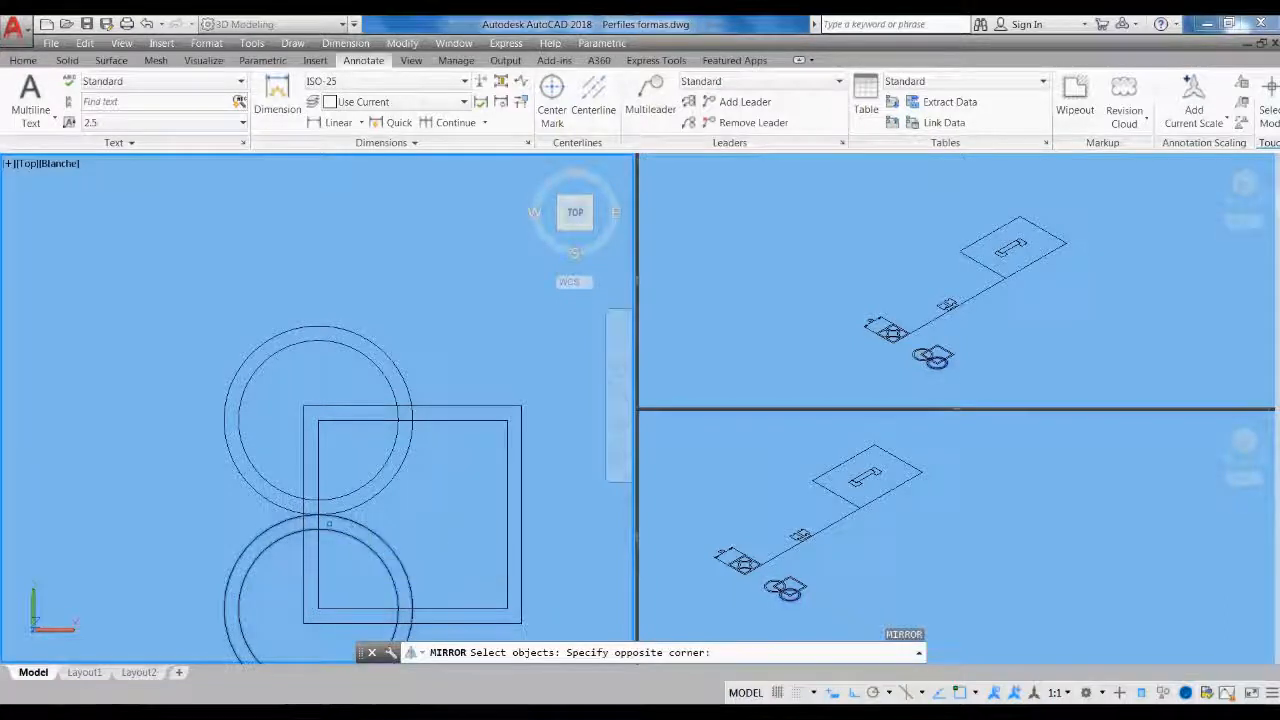
left_click(370, 535)
left_click(414, 490)
left_click(389, 440)
key("Return")
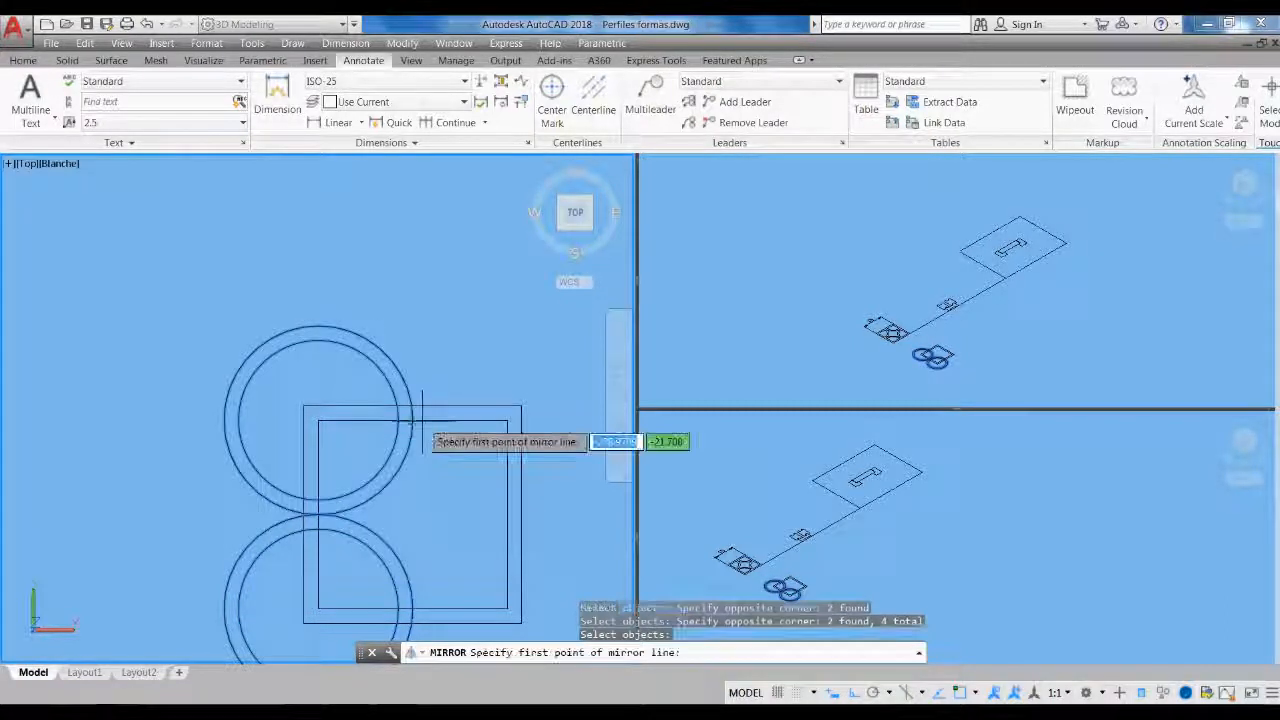
left_click(413, 420)
left_click(428, 512)
key("Return")
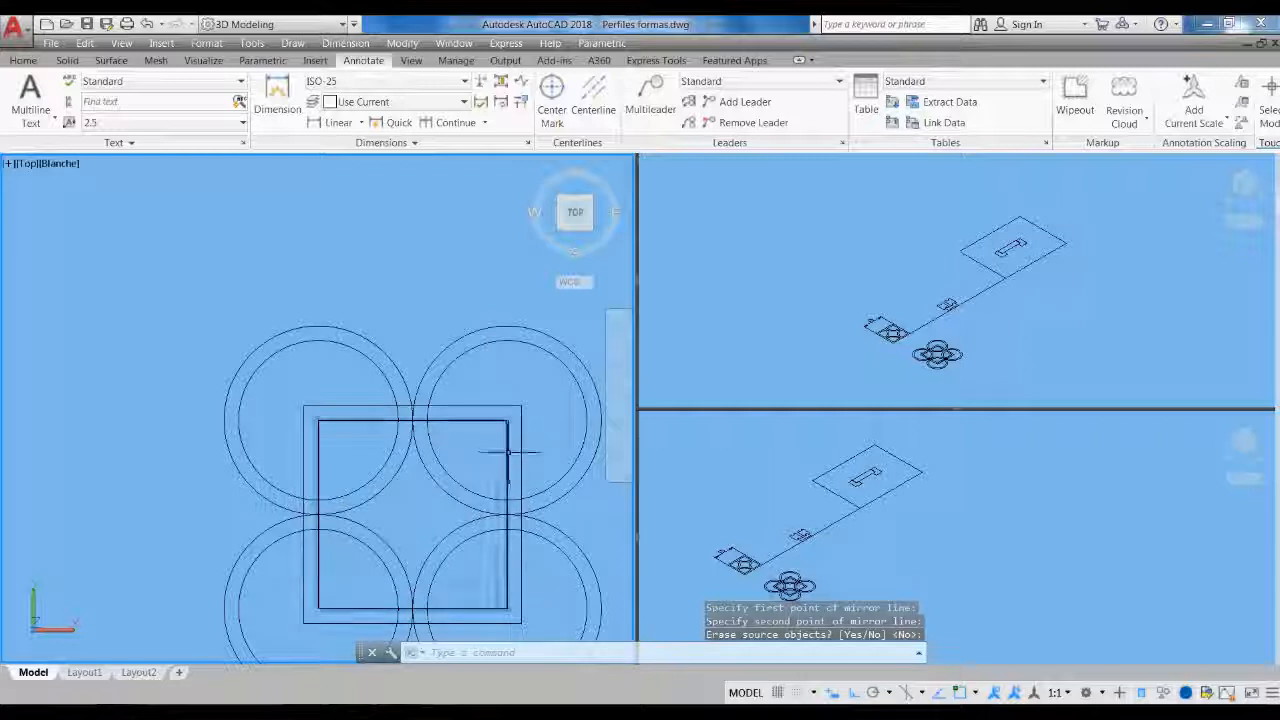
type("c")
key("Return")
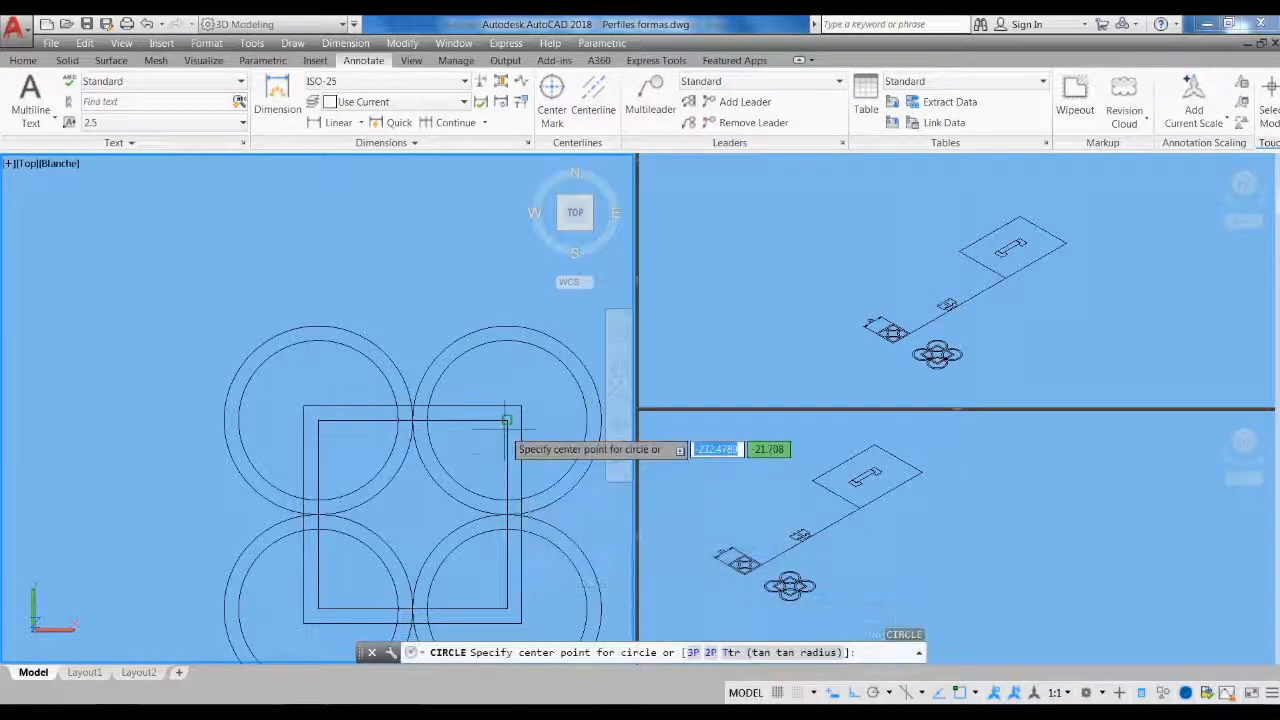
left_click(506, 420)
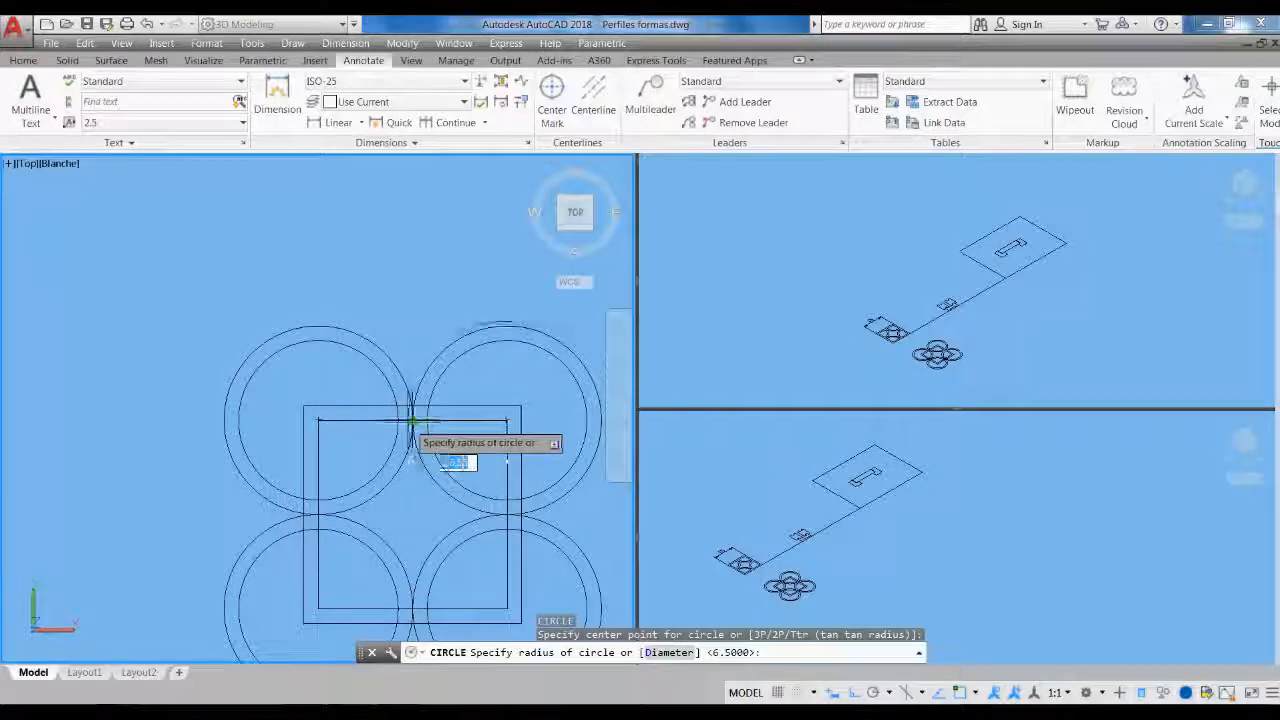
key("Escape")
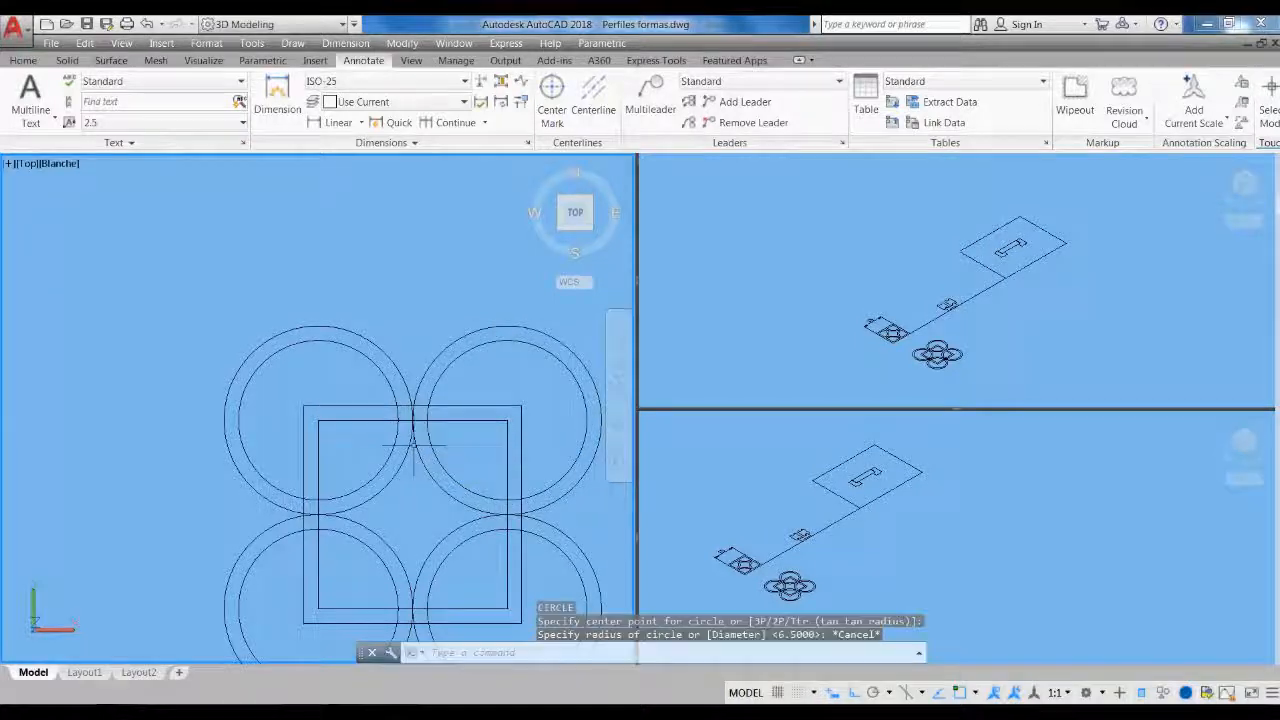
Trim away all circle portions outside the inner square, using the inner square as the cutting edge
scroll(337, 286, "down", 2)
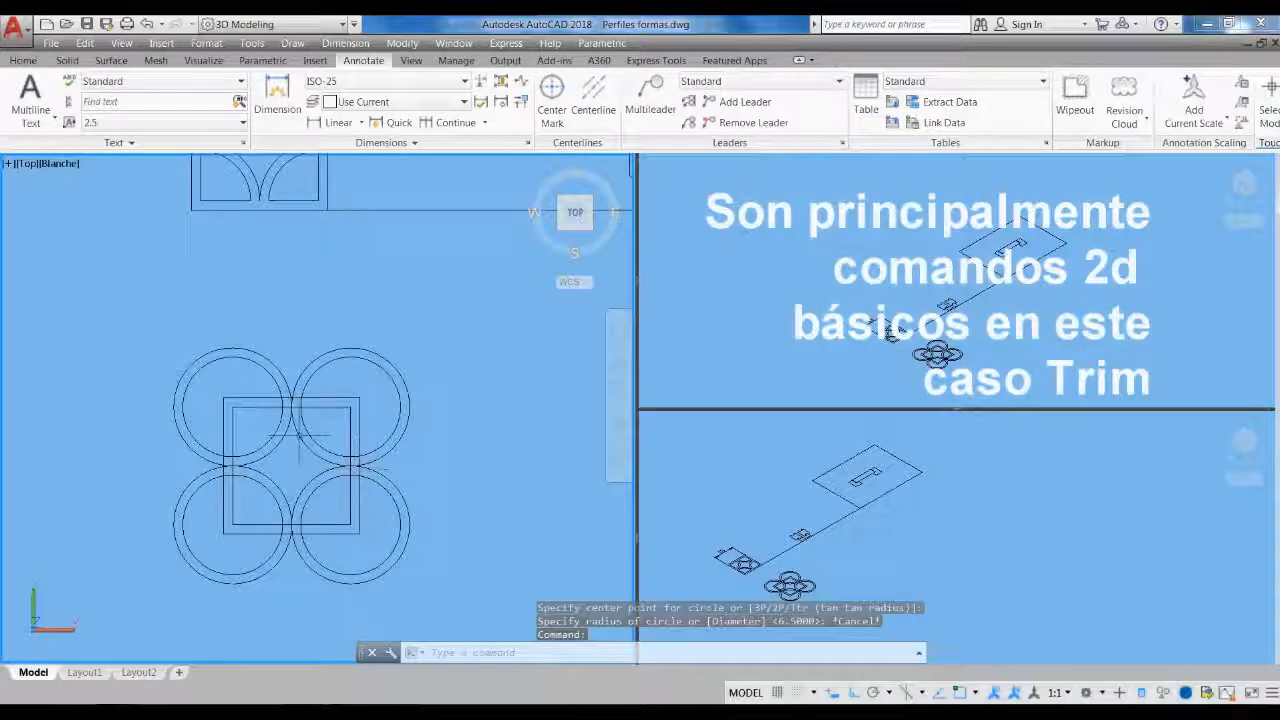
scroll(360, 462, "up", 3)
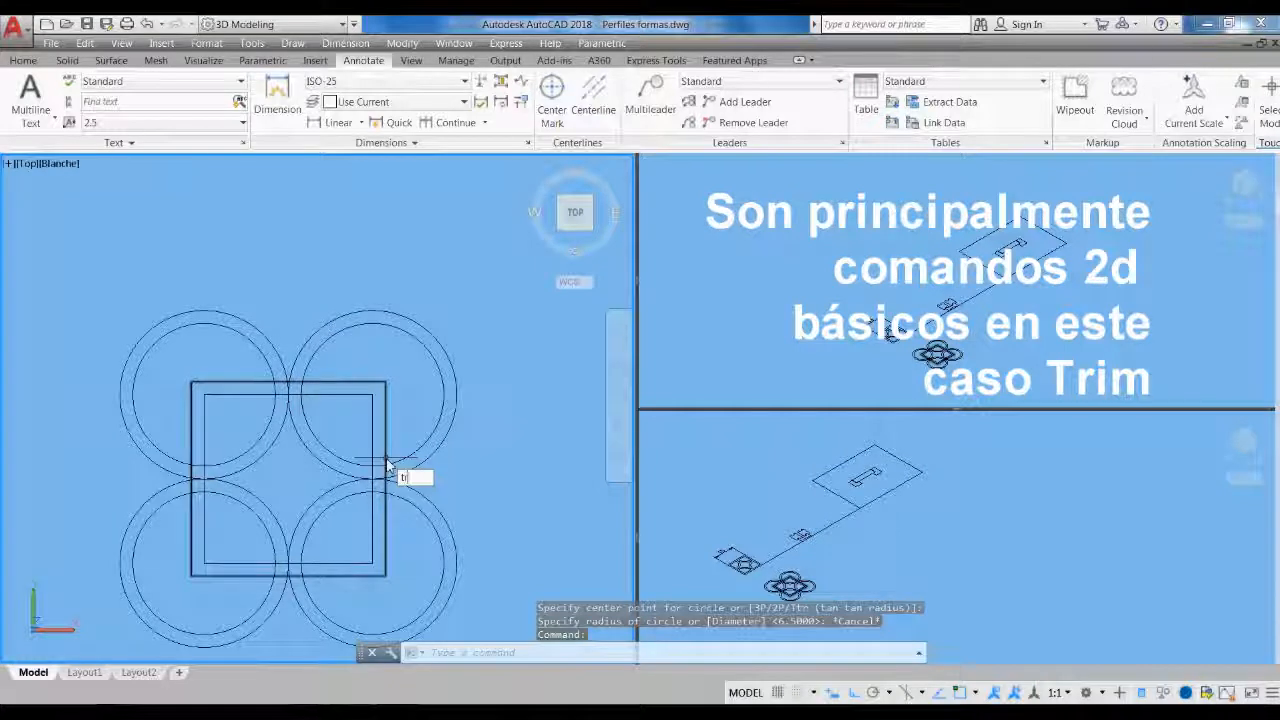
type("tr")
key("Return")
left_click(373, 425)
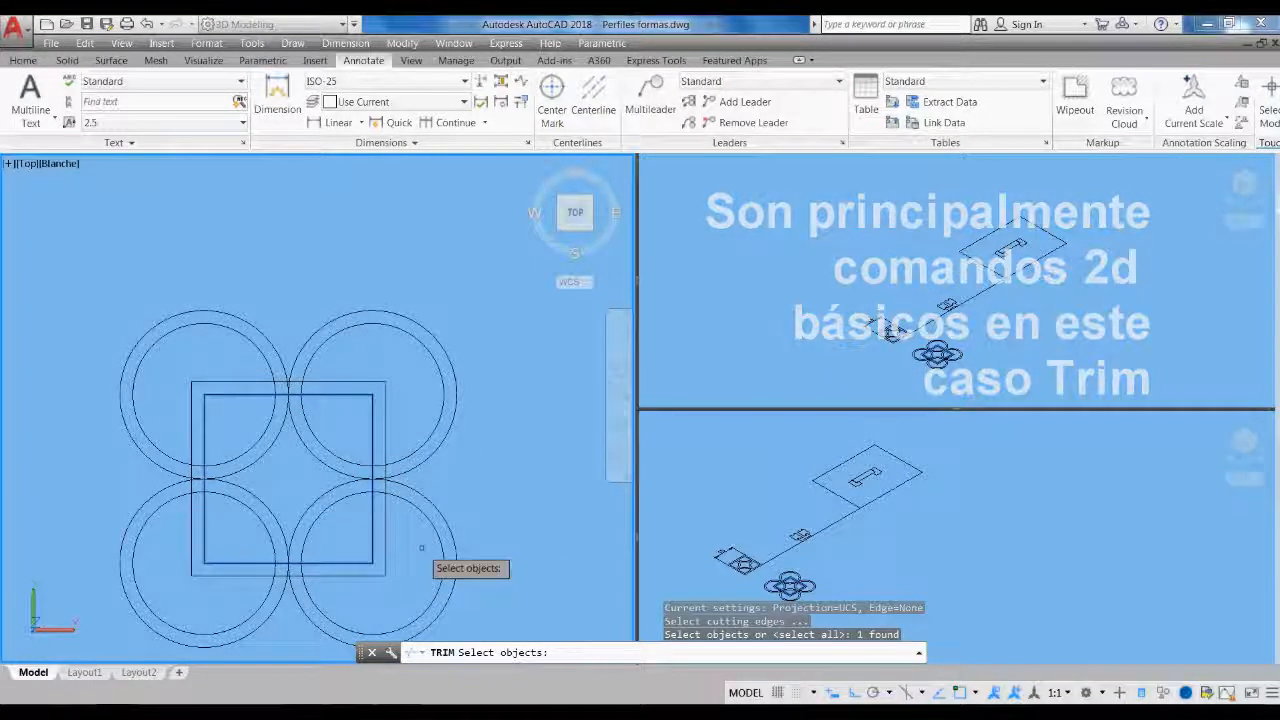
key("Return")
left_click(422, 547)
left_click(405, 400)
left_click(314, 349)
left_click(140, 314)
left_click(178, 548)
left_click(143, 449)
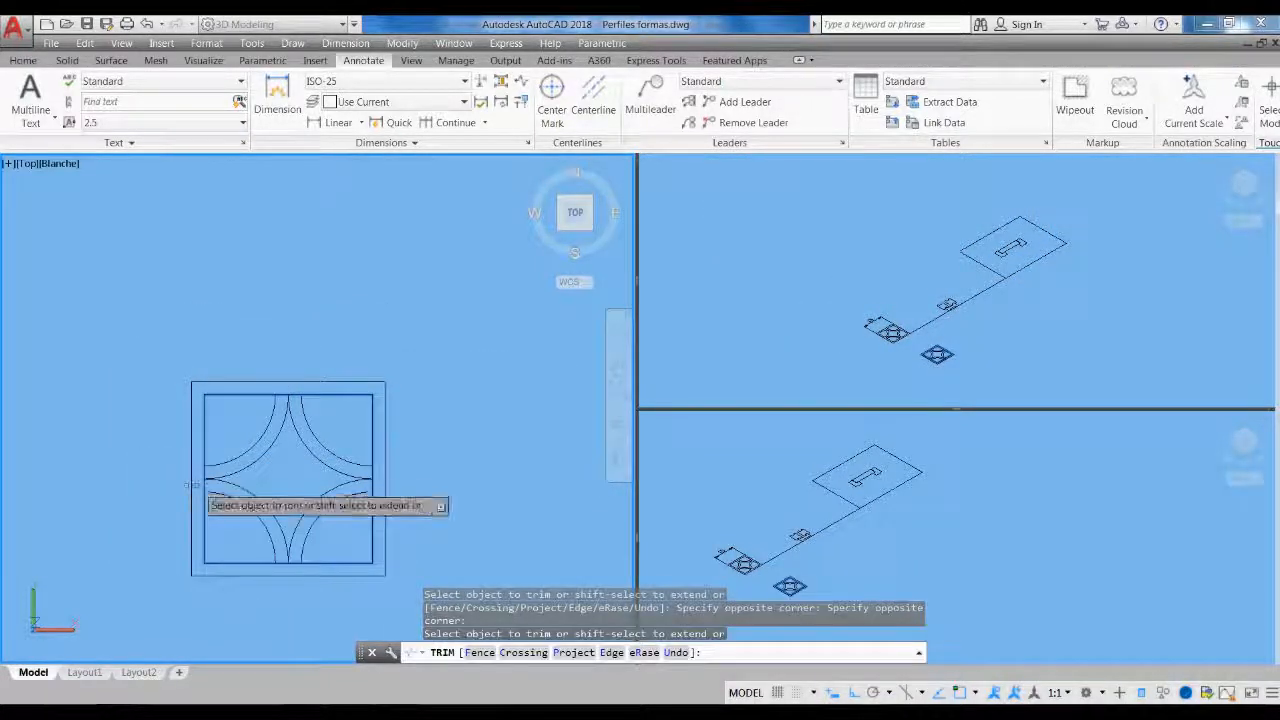
key("Return")
Trim the inner square's upper edge between the ends of the upper arcs, using those arcs as cutting edges
middle_click_drag(350, 531, 331, 483)
scroll(286, 437, "up", 2)
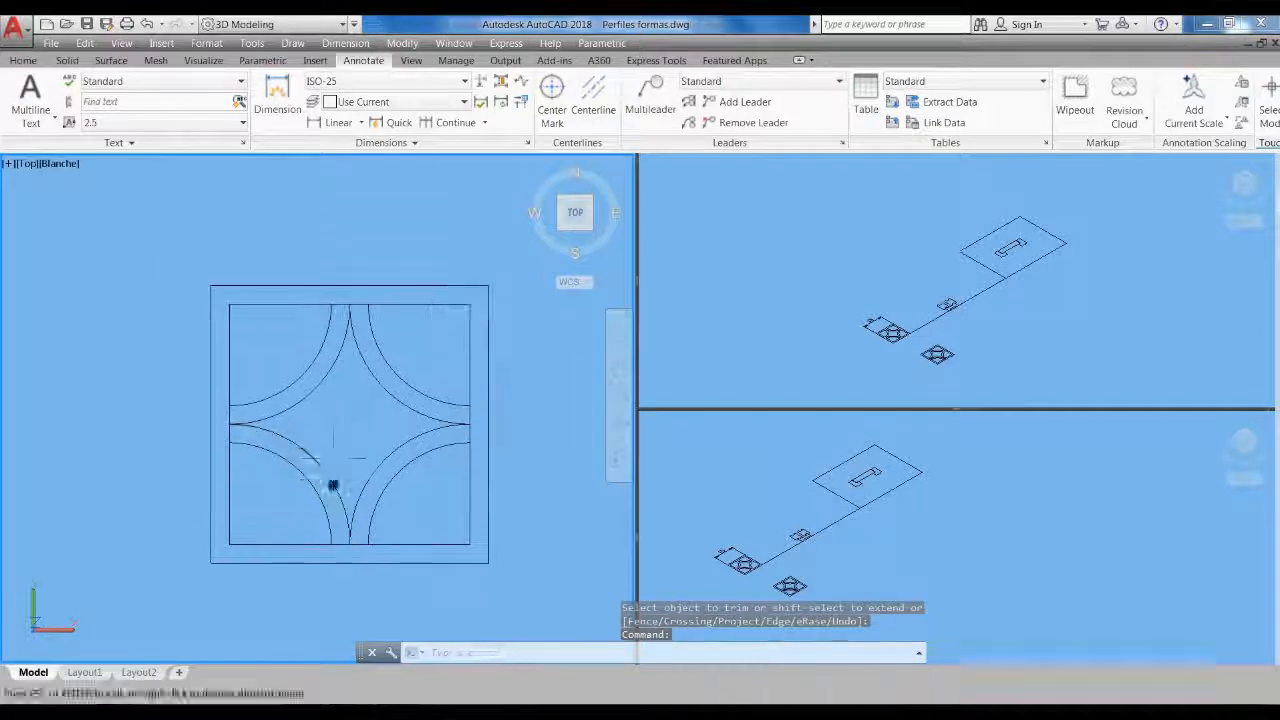
scroll(375, 322, "up", 2)
scroll(338, 466, "down", 3)
scroll(333, 408, "up", 4)
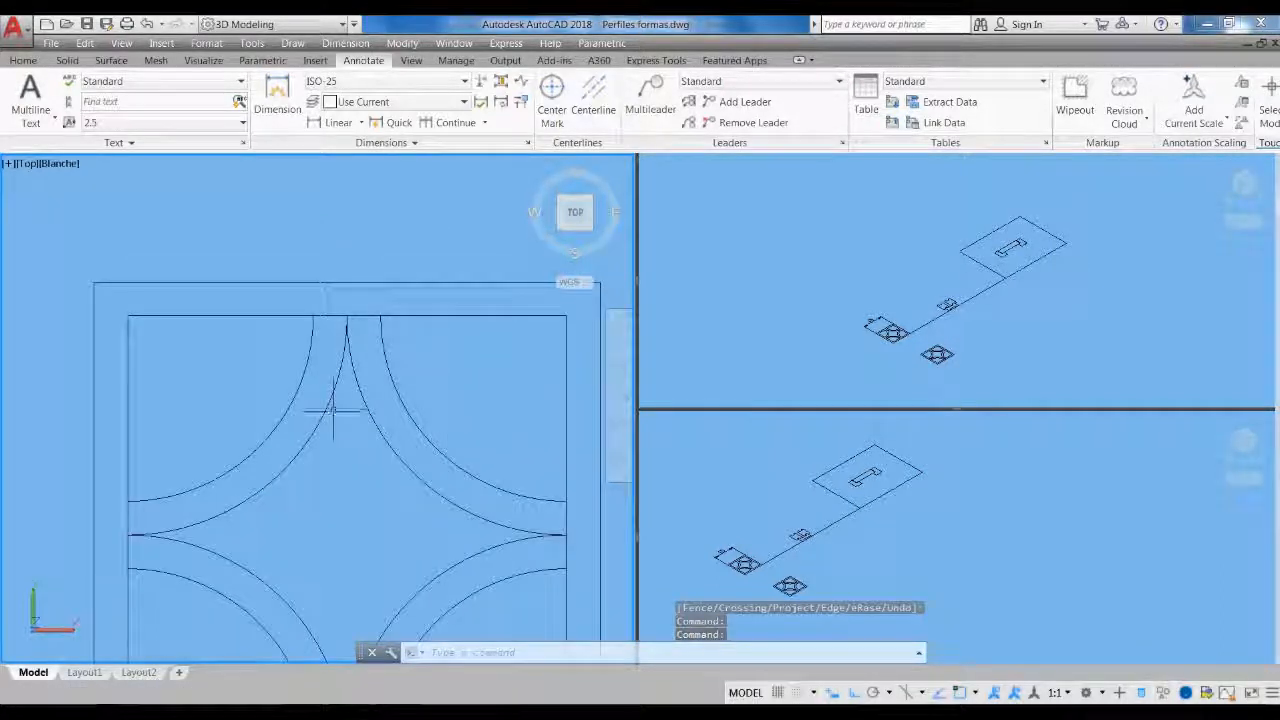
type("tr")
key("Return")
scroll(333, 420, "up", 2)
left_click(405, 350)
left_click(290, 345)
key("Return")
left_click(317, 323)
left_click(297, 278)
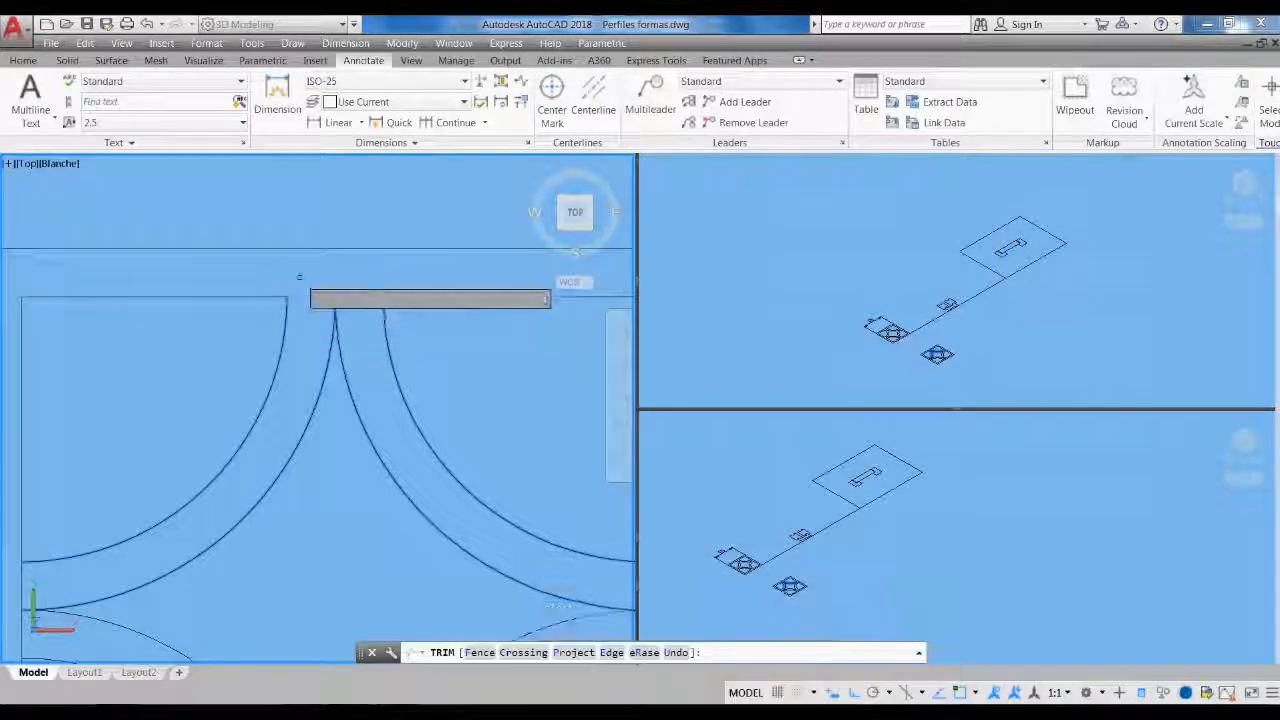
left_click(366, 325)
left_click(355, 288)
scroll(237, 230, "down", 4)
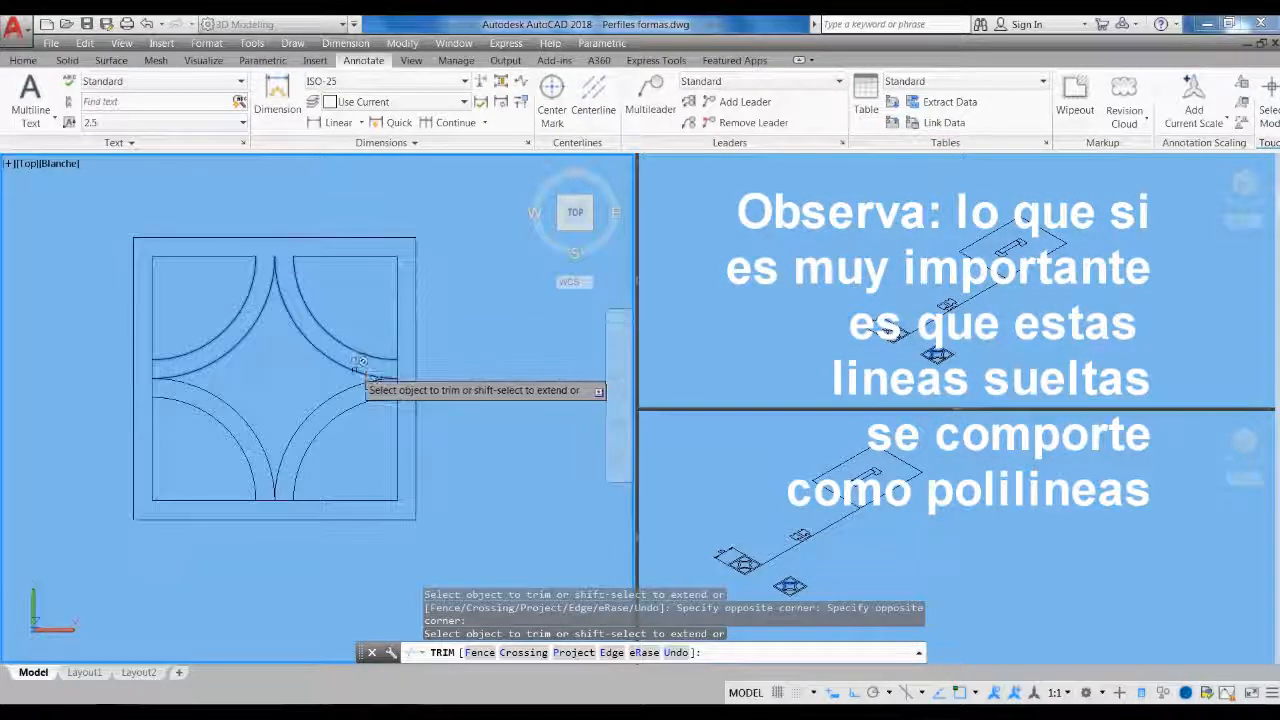
key("Return")
Try to trim the inner square's lower edge using the squares' lines as cutting edges, and undo the trim
key("Return")
scroll(330, 530, "up", 3)
left_click(351, 489)
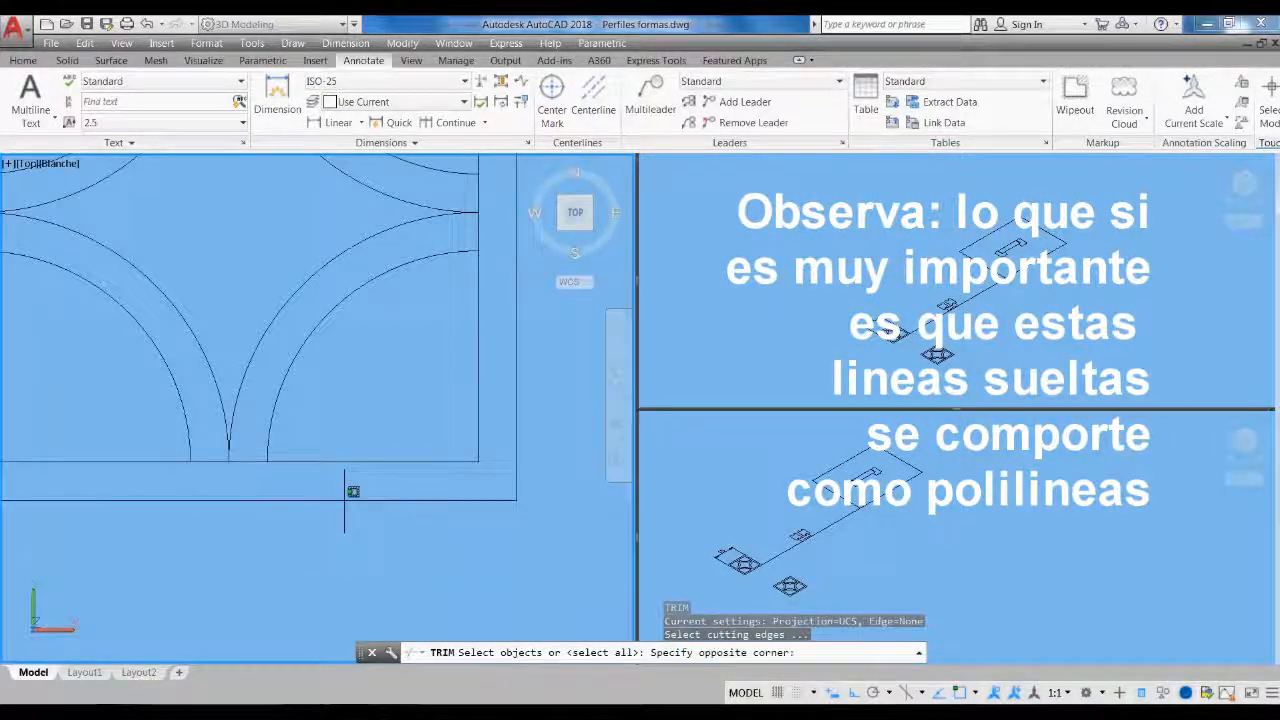
left_click(299, 462)
key("Return")
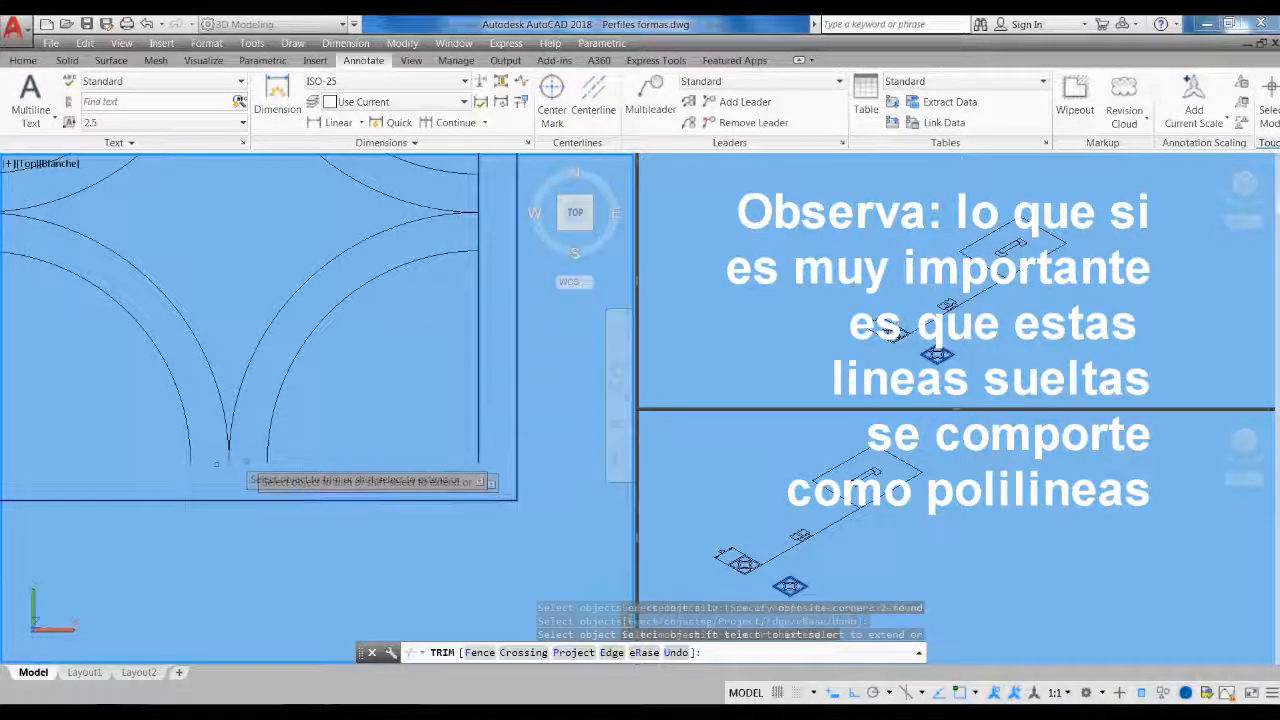
key("Escape")
key("ctrl+z")
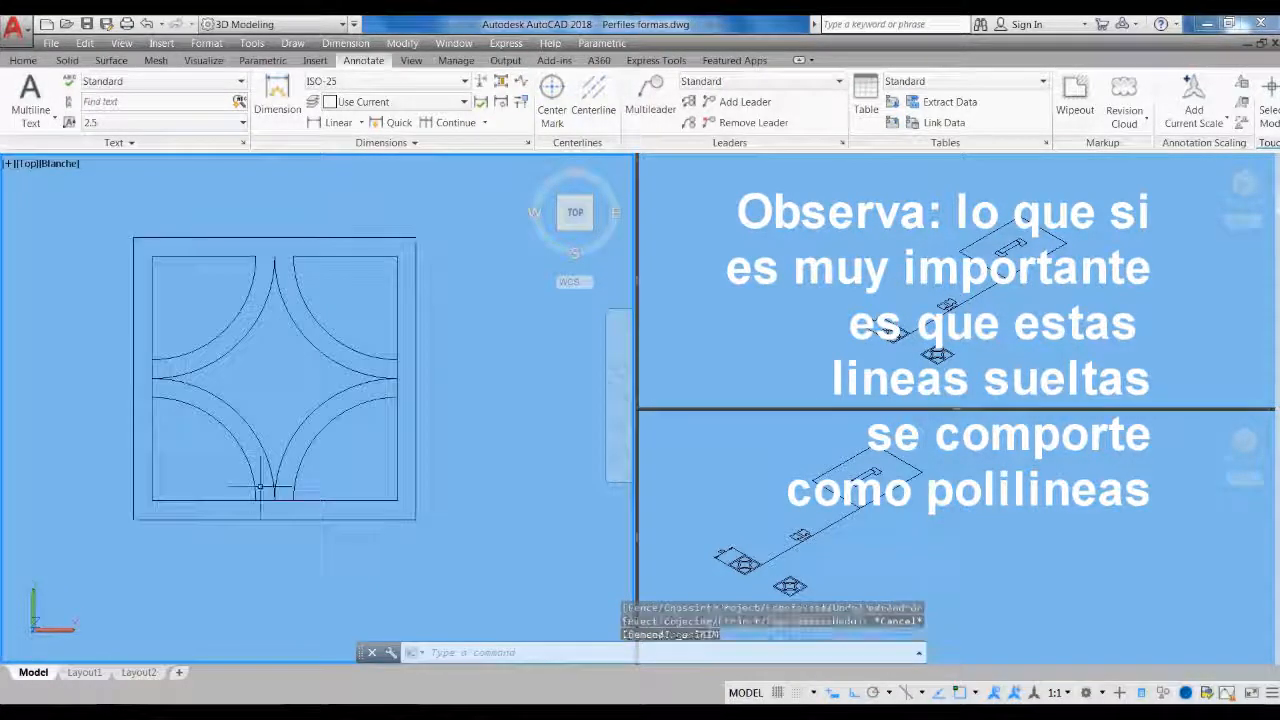
Trim the inner square's lower edge between the ends of the lower arcs, using the four lower arcs as cutting edges
scroll(250, 500, "up", 1)
scroll(250, 505, "up", 3)
type("tr")
key("Return")
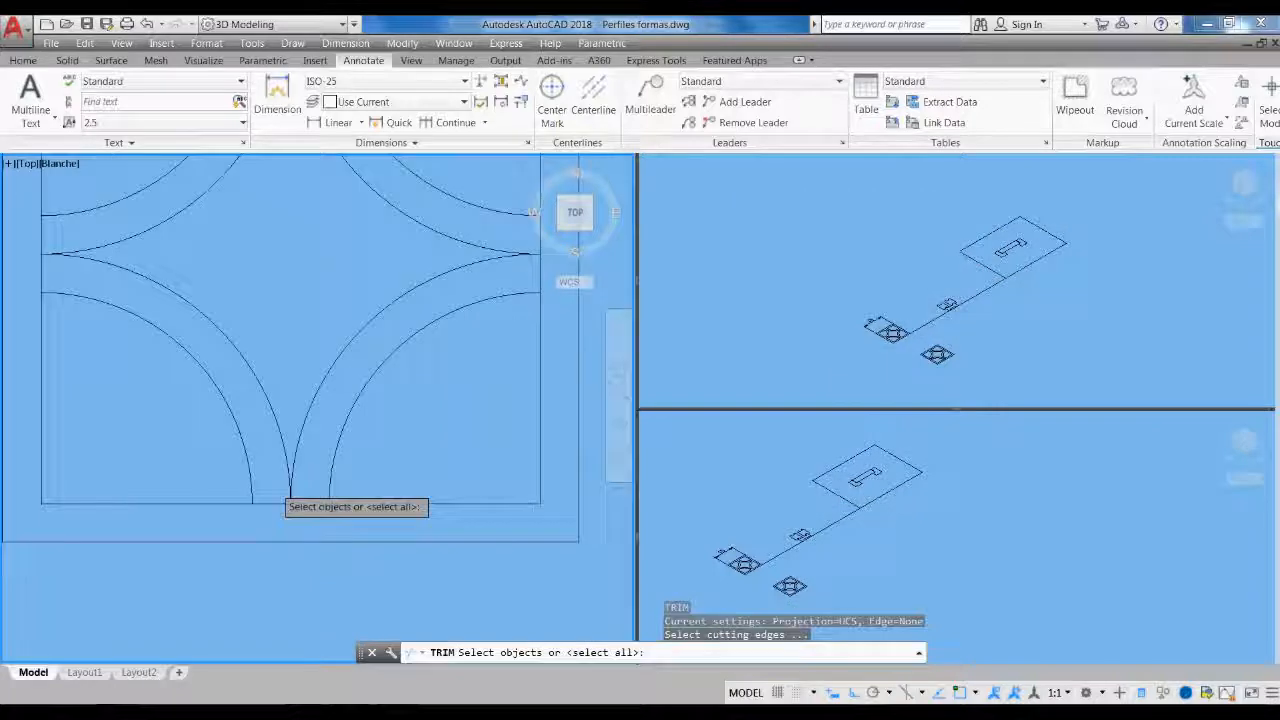
left_click(381, 464)
left_click(163, 443)
key("Return")
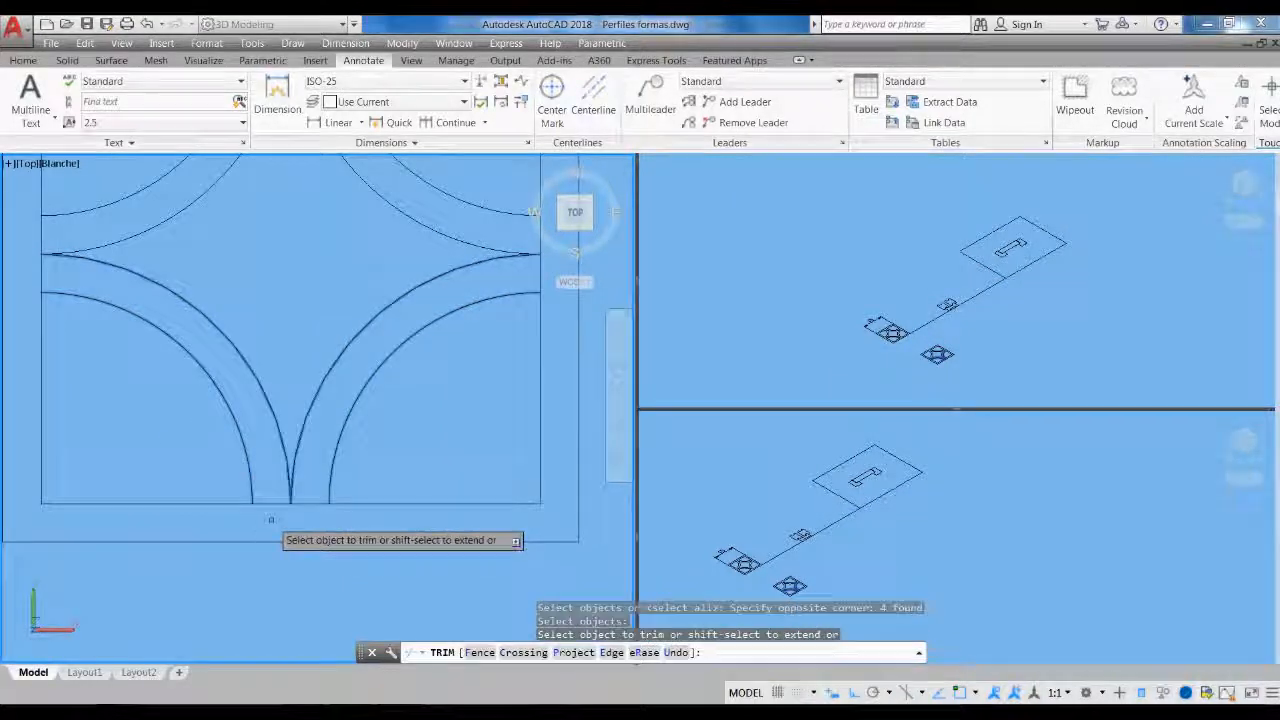
left_click(275, 496)
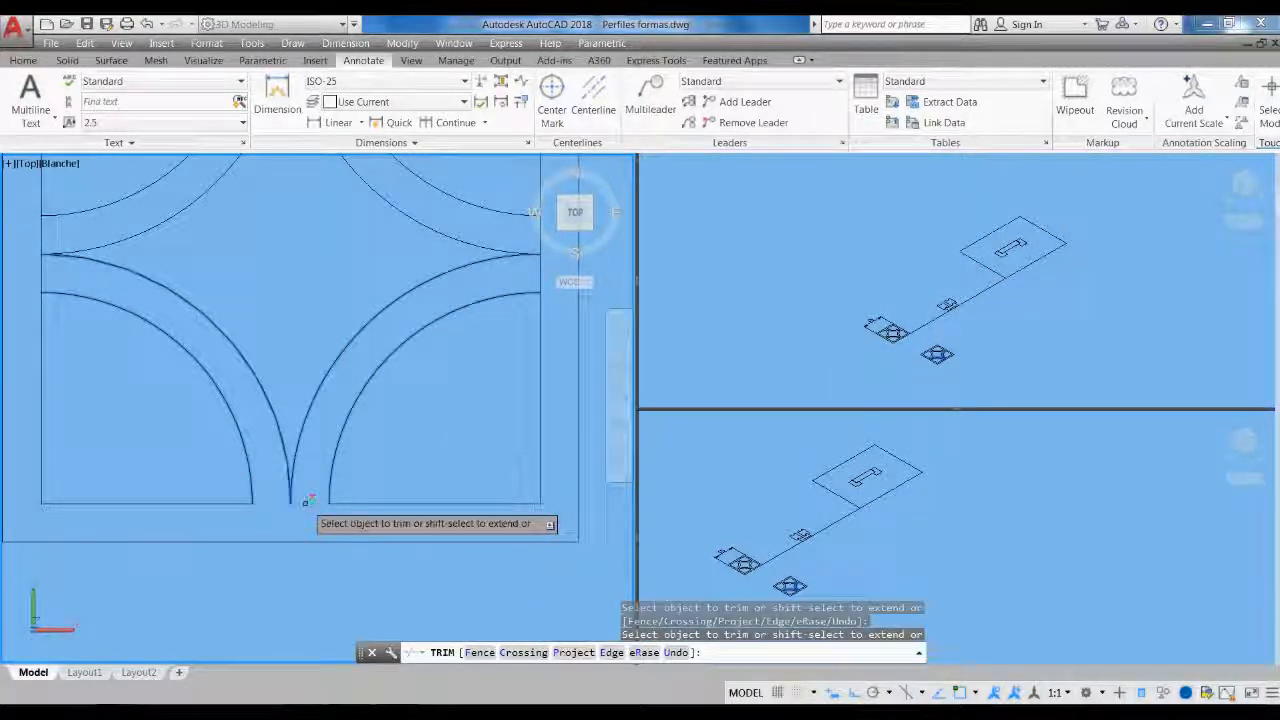
key("Return")
Try to trim the inner square's right edge where the arcs meet it, and undo the attempt
scroll(469, 348, "down", 2)
scroll(469, 348, "up", 2)
type("tr")
key("Return")
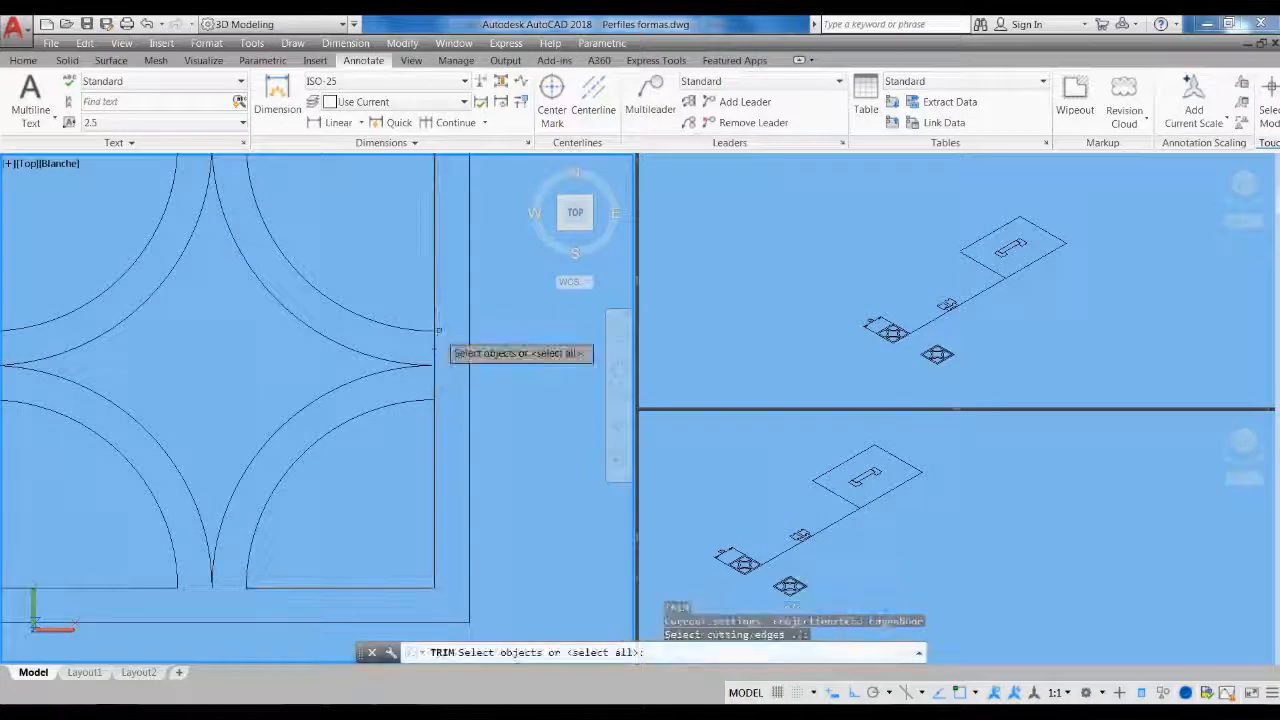
left_click(440, 300)
key("Return")
scroll(430, 334, "up", 1)
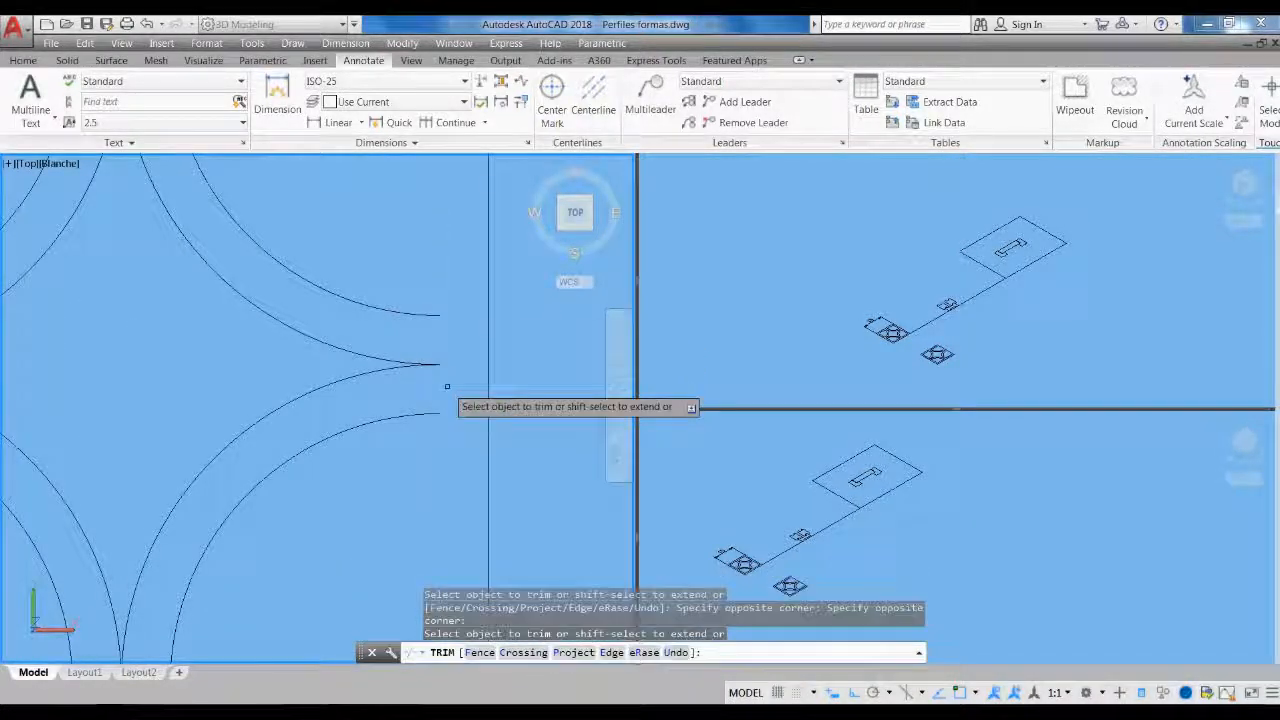
key("Return")
scroll(471, 434, "down", 2)
scroll(400, 458, "down", 3)
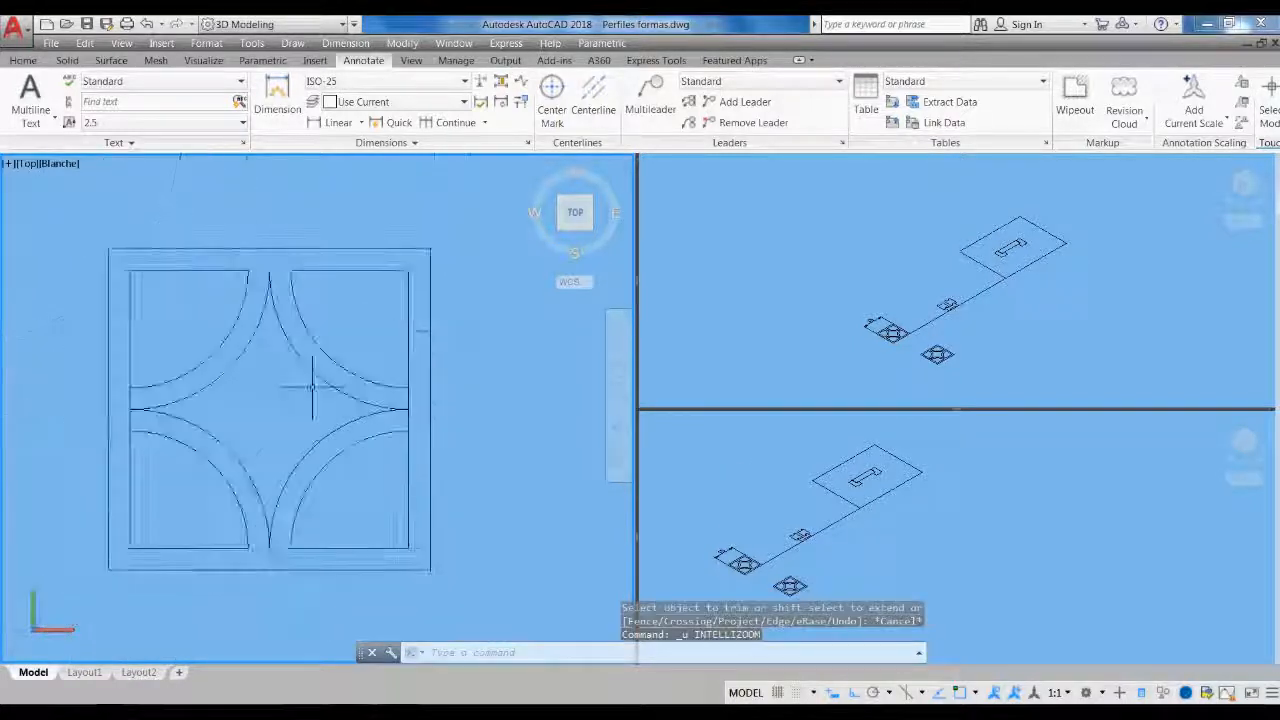
Trim the inner square's left edge between the ends of the left-hand arcs, using those arcs as cutting edges
scroll(299, 408, "down", 3)
middle_click_drag(289, 256, 315, 397)
scroll(308, 458, "up", 3)
scroll(233, 508, "up", 3)
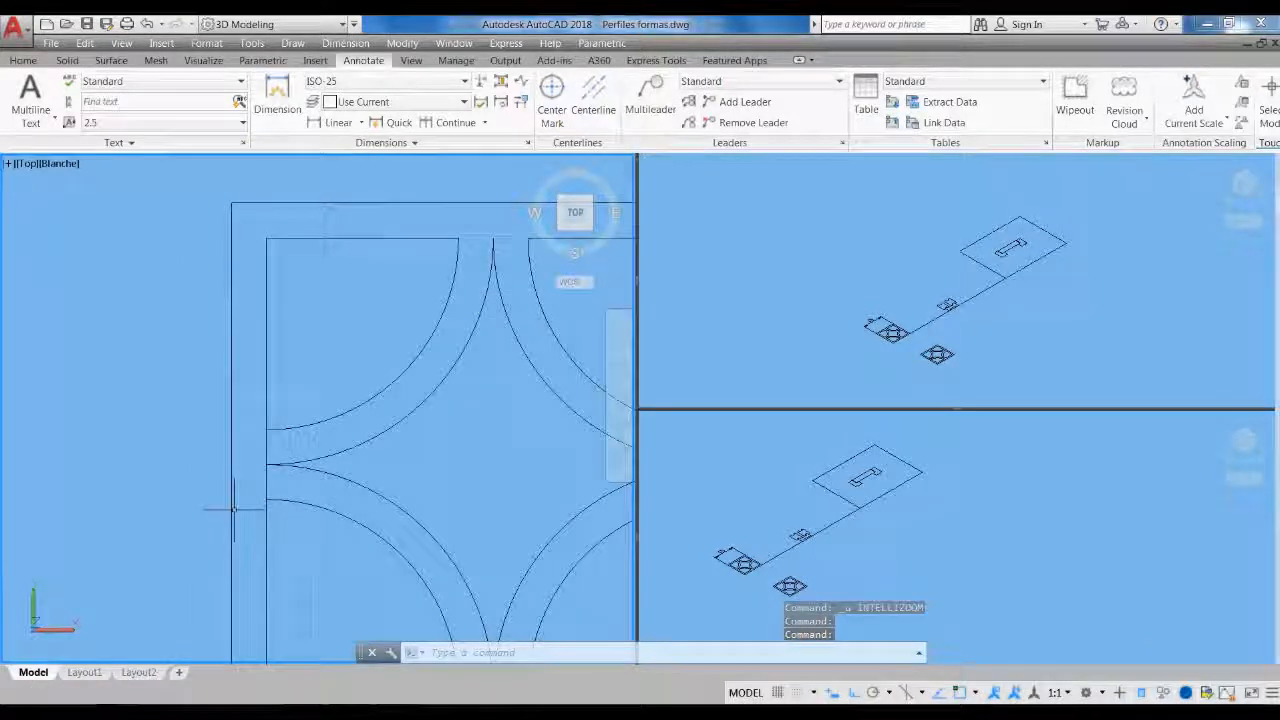
left_click(295, 497)
left_click(282, 407)
key("Return")
left_click(285, 450)
left_click(251, 445)
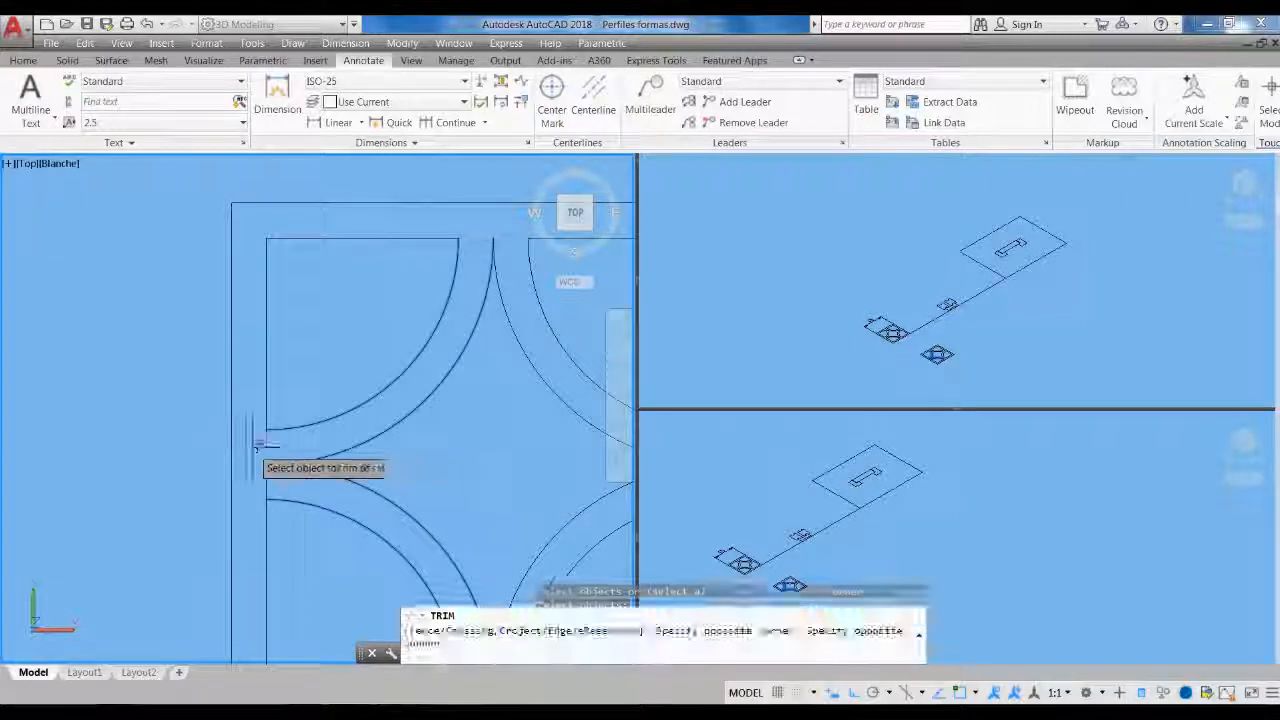
left_click(275, 480)
left_click(246, 480)
scroll(270, 380, "down", 5)
scroll(389, 442, "up", 3)
middle_click_drag(421, 403, 281, 530)
key("Return")
Trim the inner square's right edge between the ends of the right-hand arcs, using those arcs as cutting edges
key("Return")
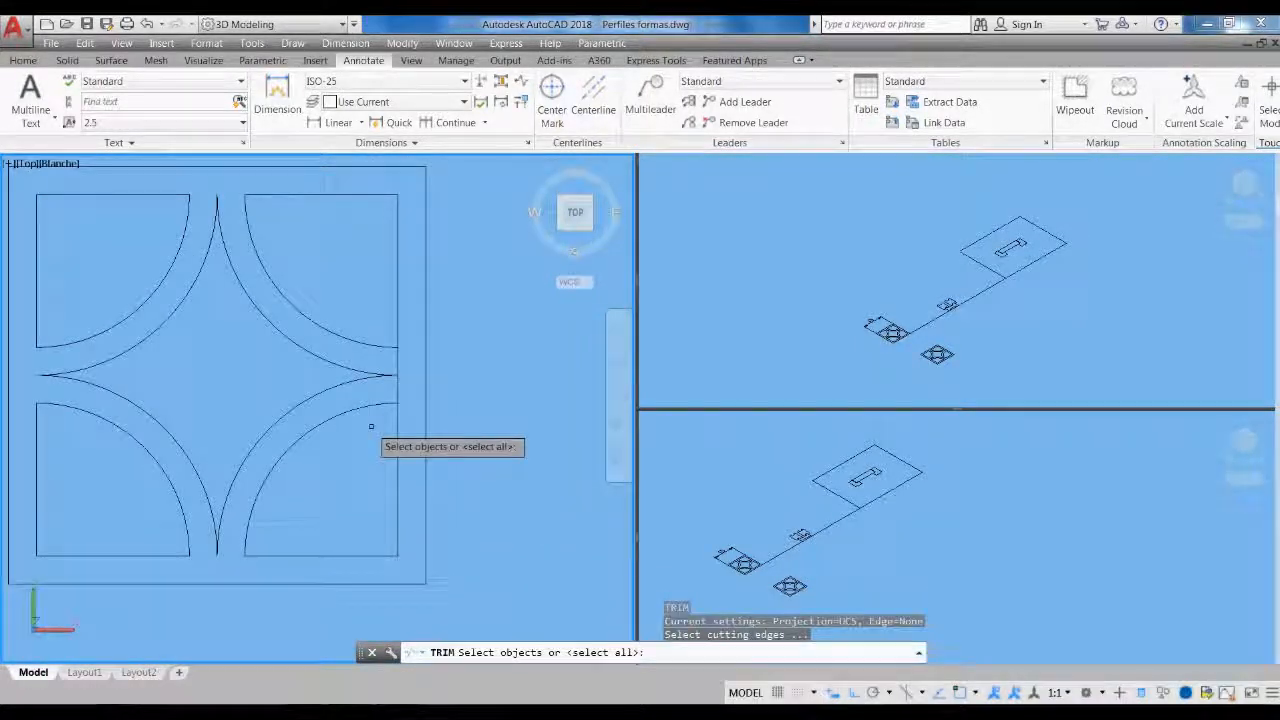
left_click(348, 333)
key("Return")
left_click(402, 360)
left_click(401, 372)
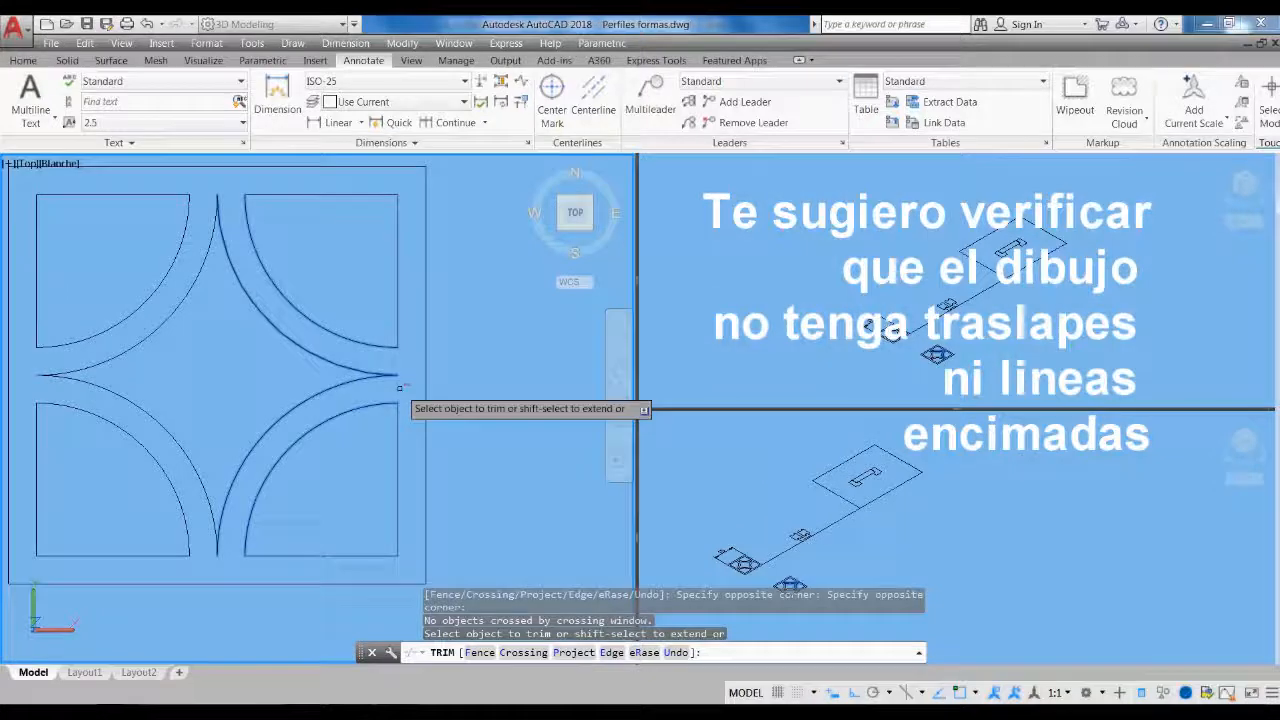
left_click(398, 407)
key("Return")
Inspect the redrawn tile against the original above it for overlaps, duplicate lines and loose segments
scroll(377, 450, "down", 4)
scroll(264, 412, "up", 2)
mouse_move(371, 468)
middle_mouse_down()
mouse_move(311, 446)
mouse_move(311, 480)
middle_mouse_up()
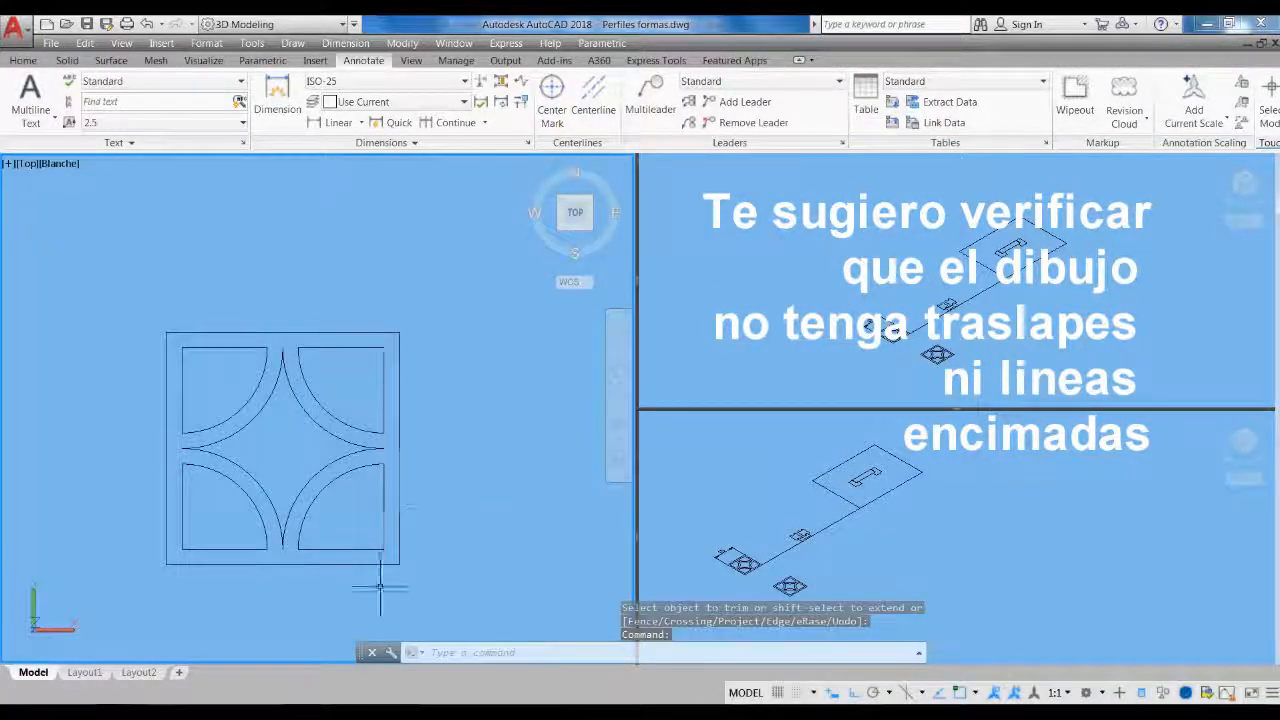
scroll(335, 545, "down", 5)
scroll(319, 326, "up", 2)
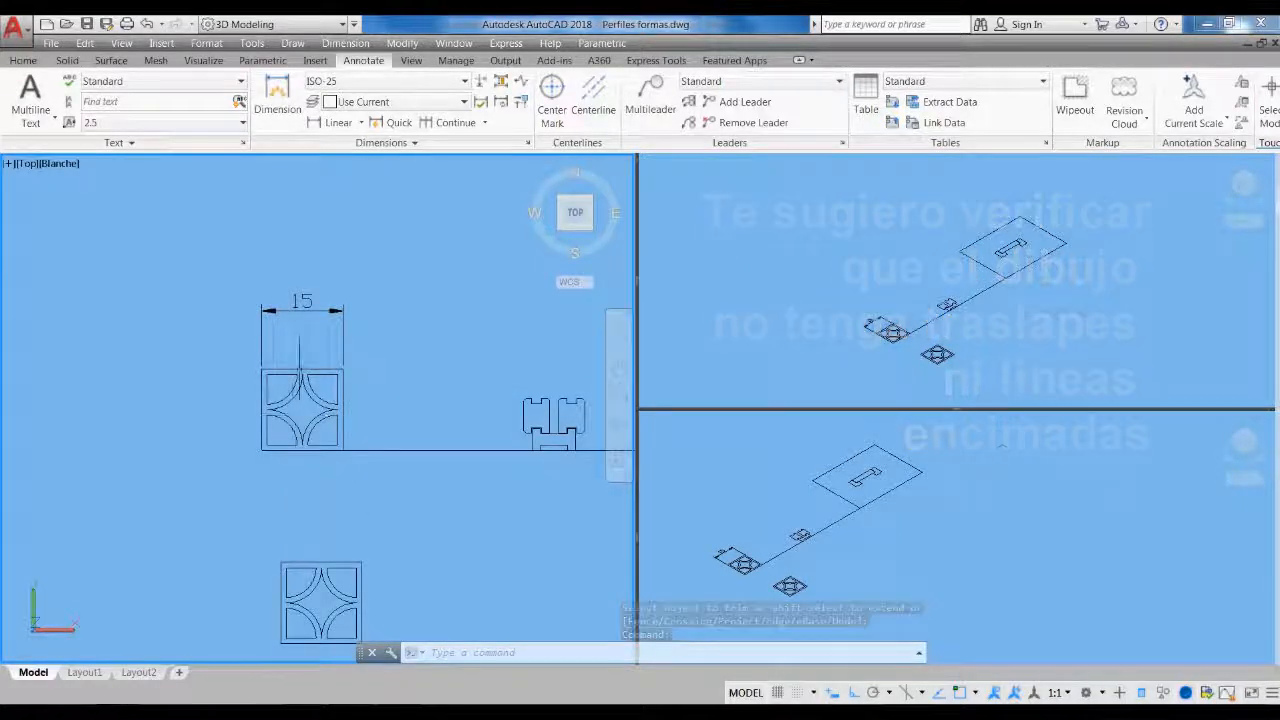
middle_click_drag(369, 505, 310, 340)
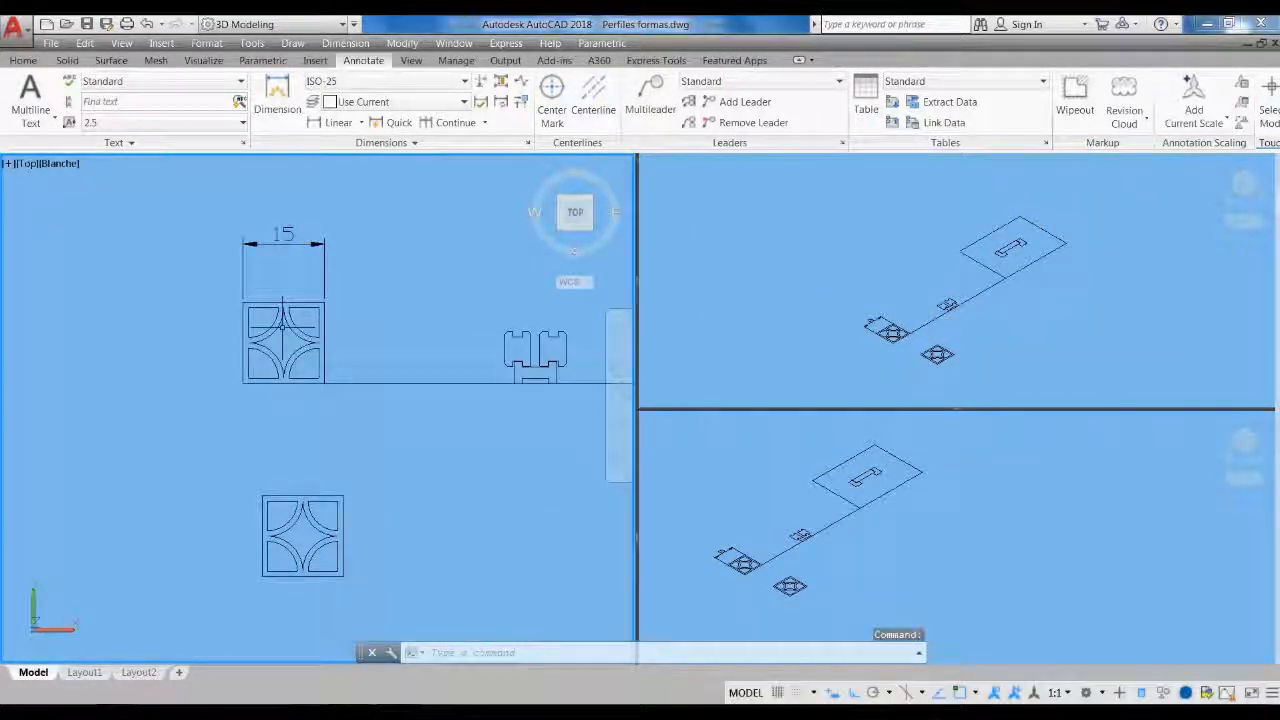
scroll(320, 530, "up", 1)
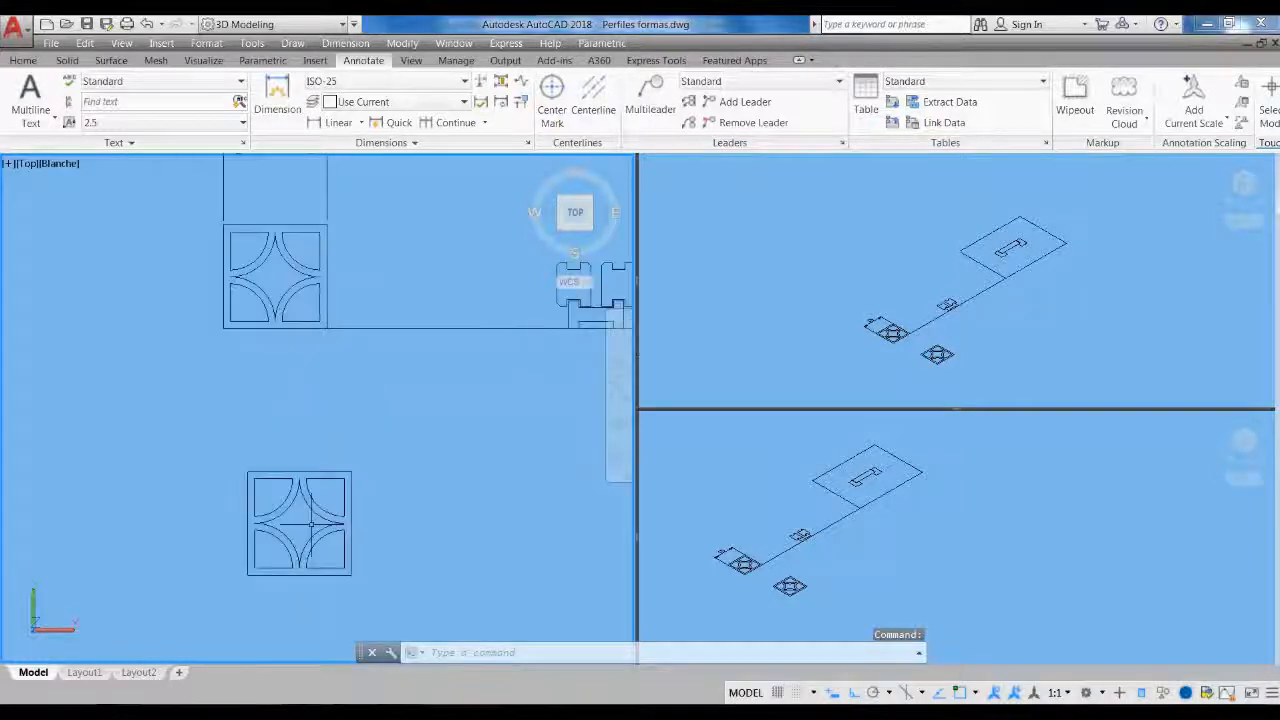
scroll(303, 480, "up", 1)
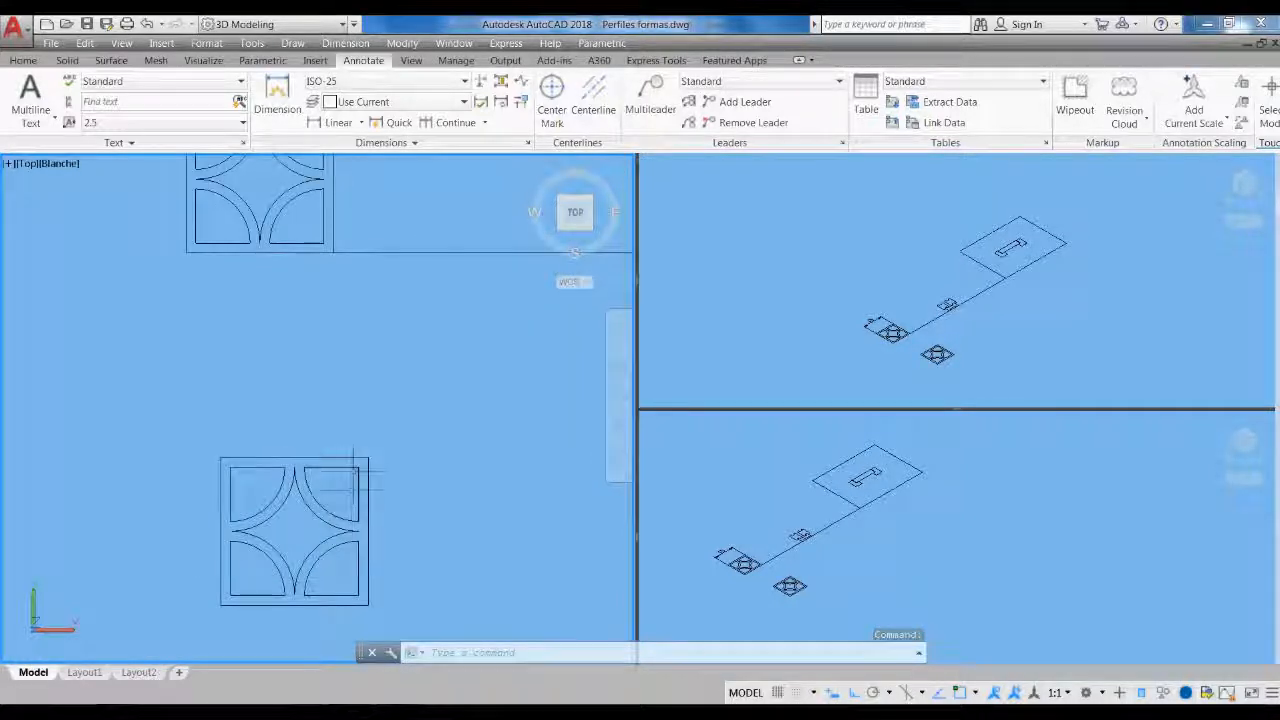
scroll(325, 503, "up", 2)
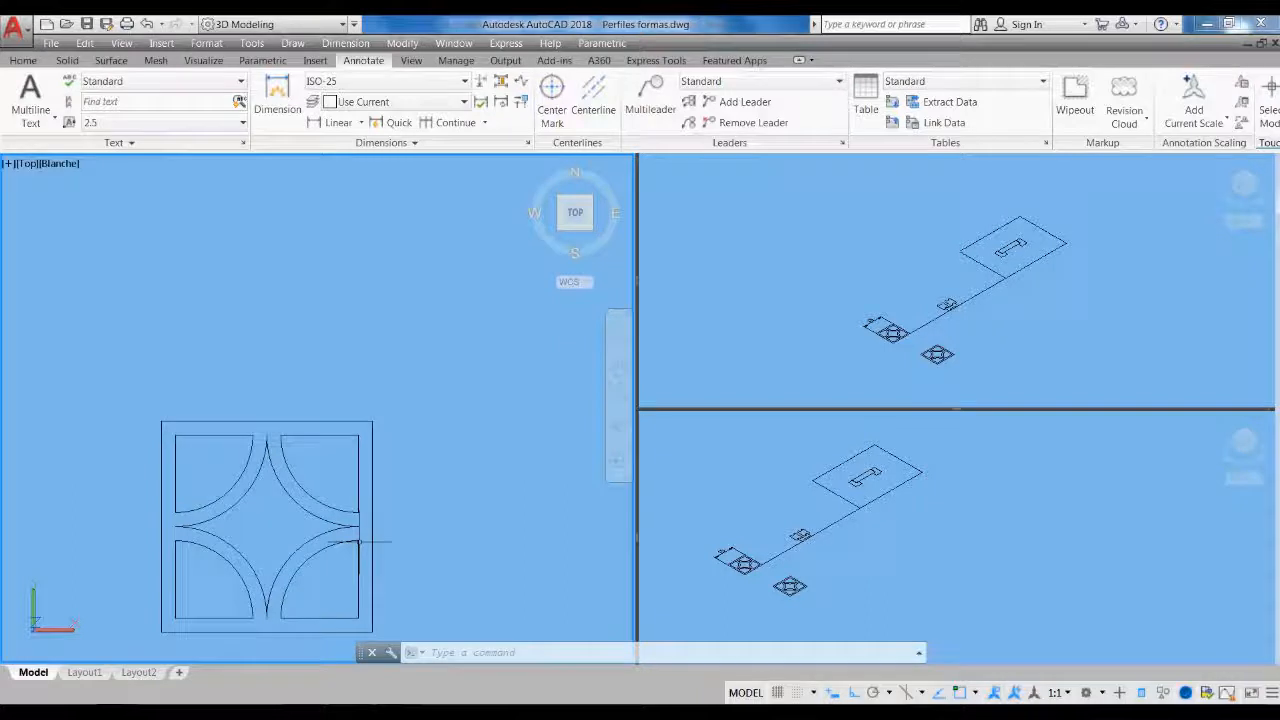
scroll(276, 403, "down", 3)
middle_click_drag(297, 497, 297, 523)
mouse_move(276, 373)
middle_mouse_down()
mouse_move(280, 391)
mouse_move(287, 348)
middle_mouse_up()
mouse_move(245, 486)
middle_mouse_down()
mouse_move(190, 461)
mouse_move(272, 486)
middle_mouse_up()
scroll(324, 390, "up", 2)
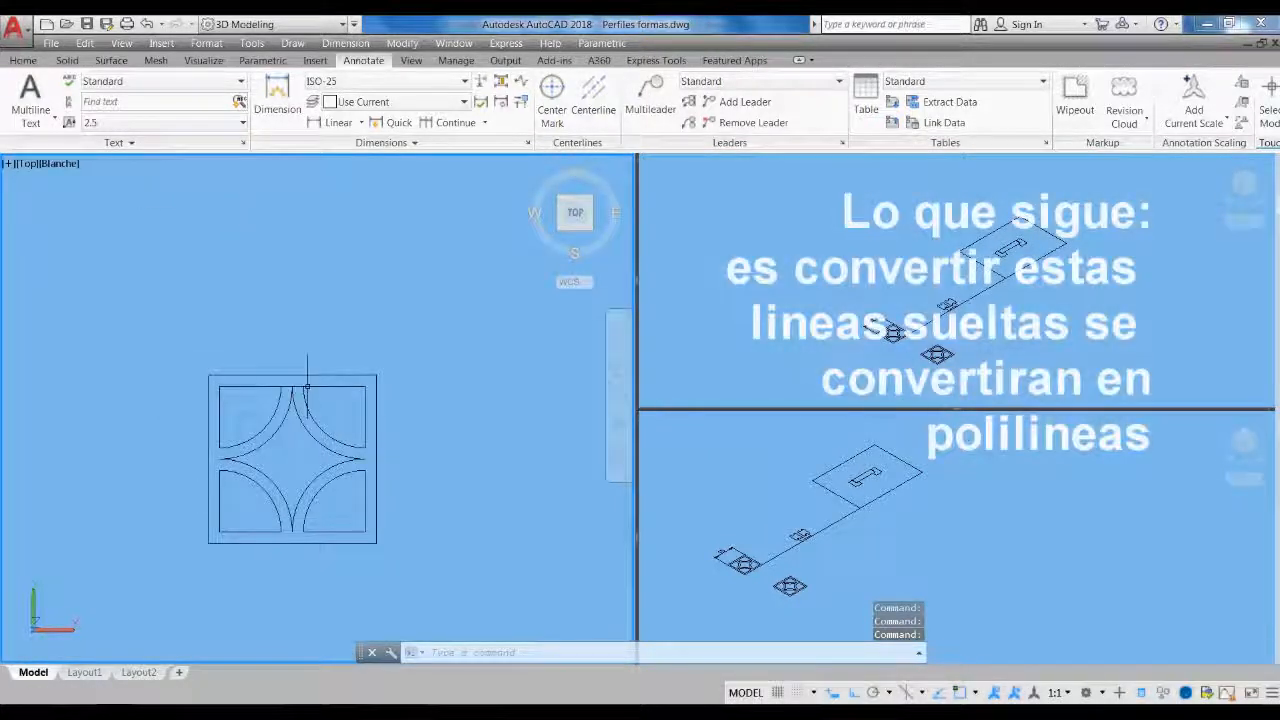
scroll(291, 428, "up", 3)
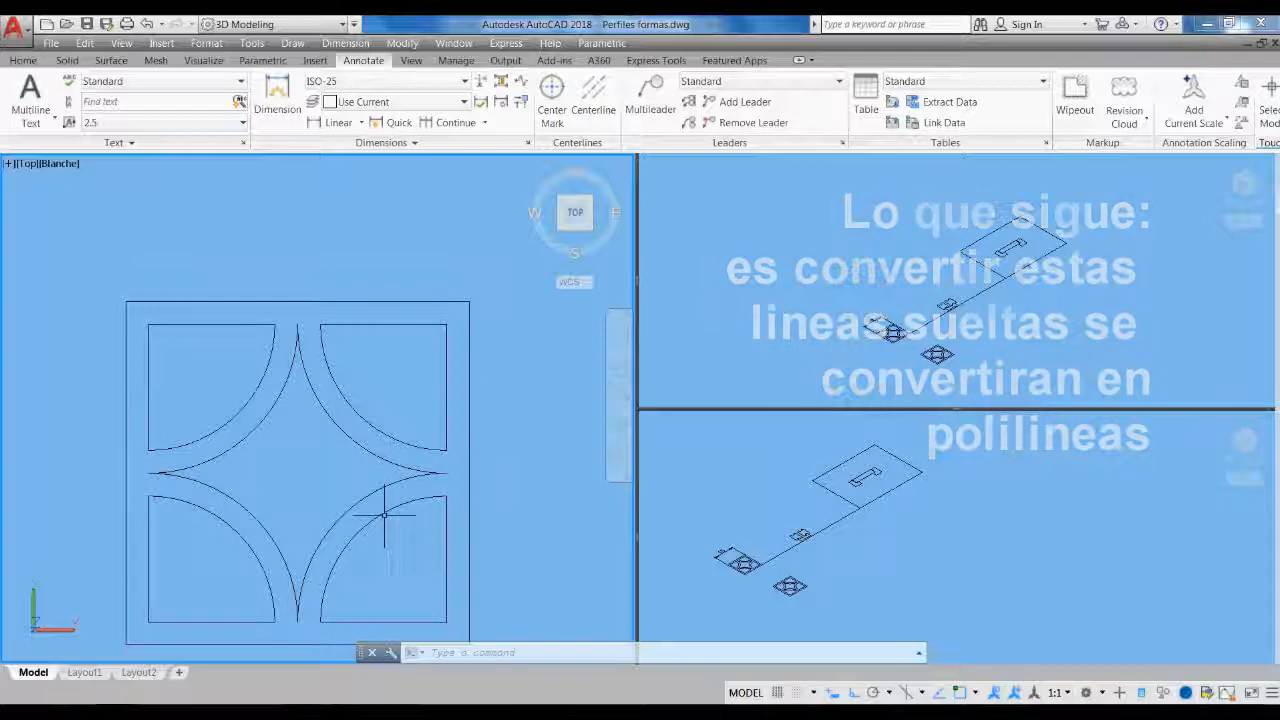
middle_click_drag(398, 548, 326, 503)
scroll(371, 471, "down", 4)
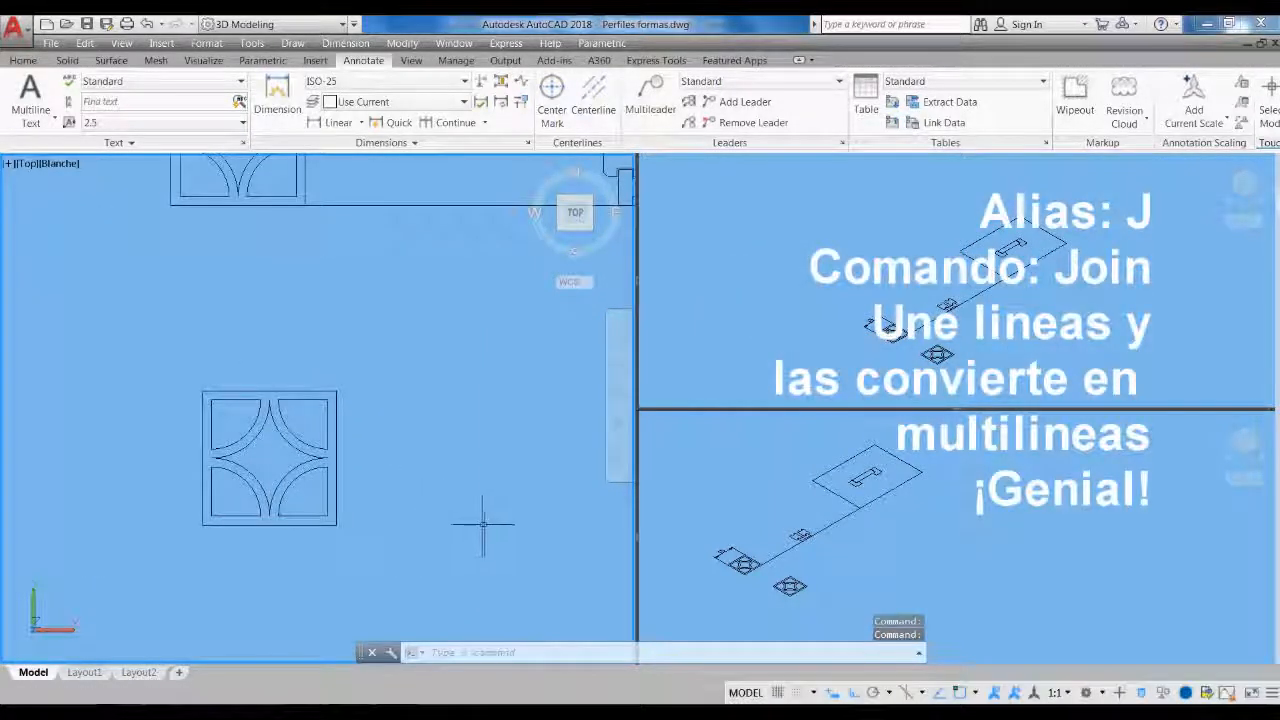
Join the upper-right corner's arc and straight edges into a single polyline
scroll(261, 438, "up", 2)
middle_click_drag(249, 429, 337, 443)
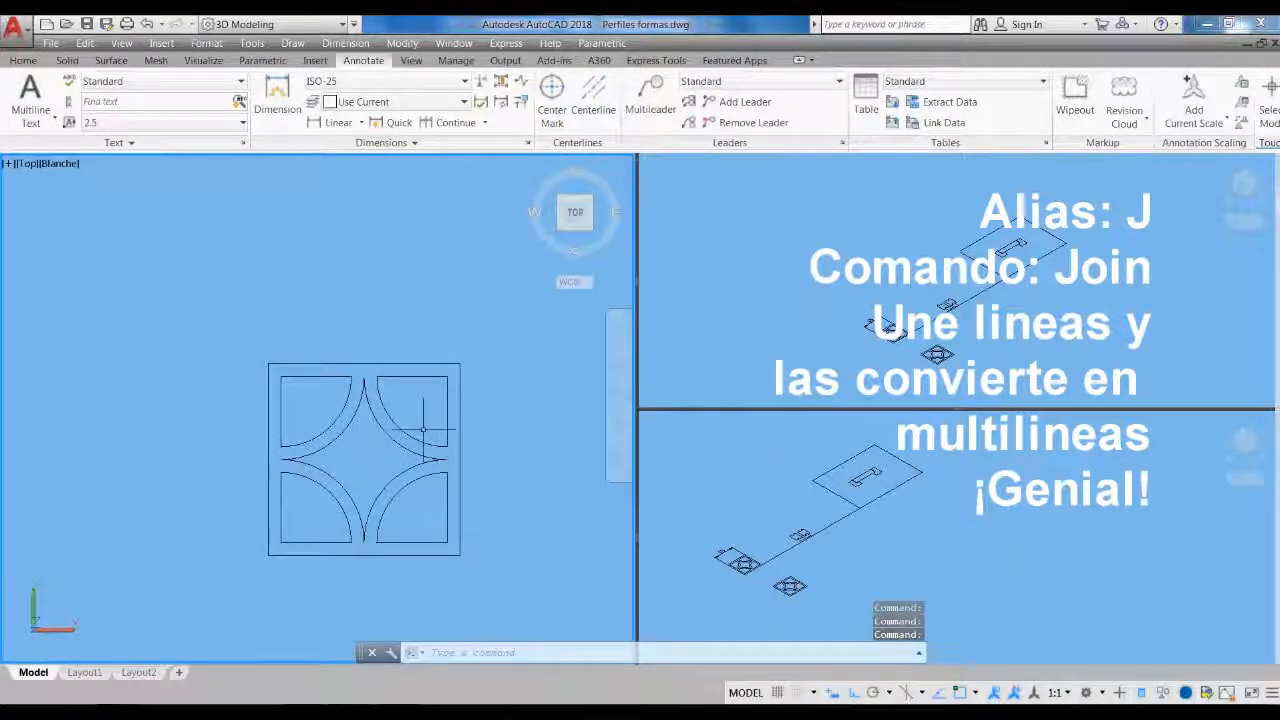
key("Return")
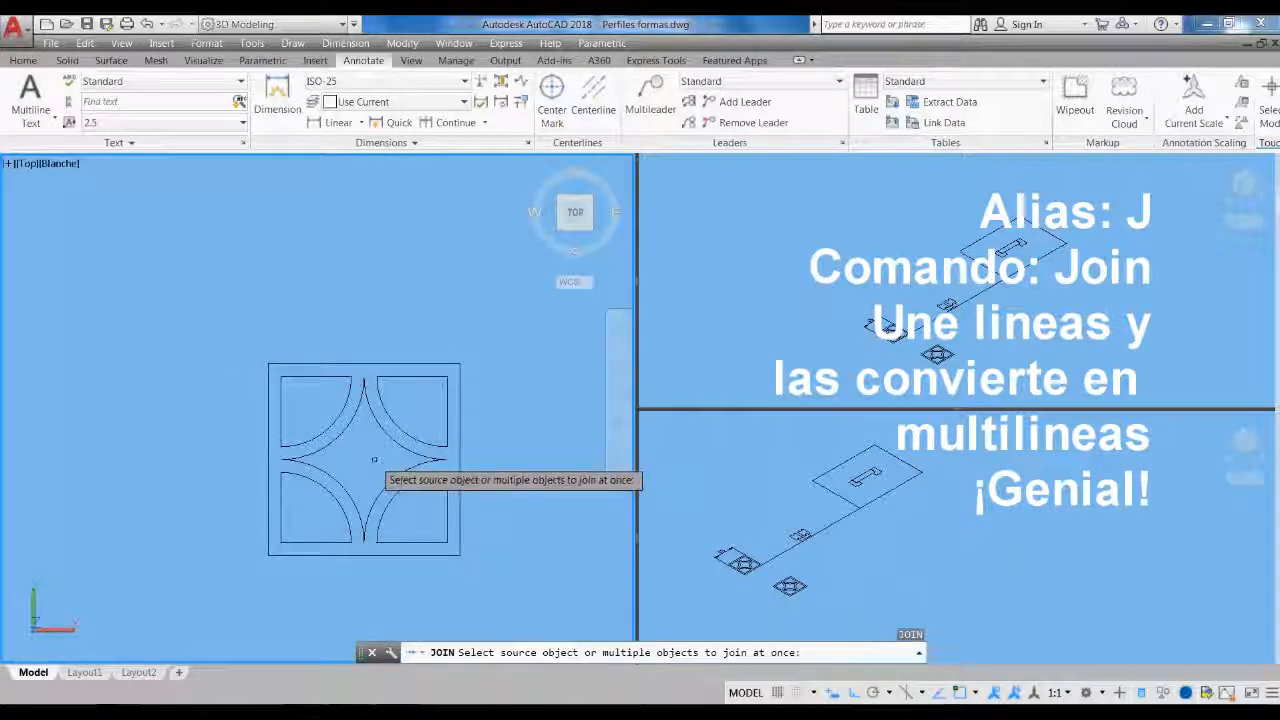
scroll(428, 454, "up", 2)
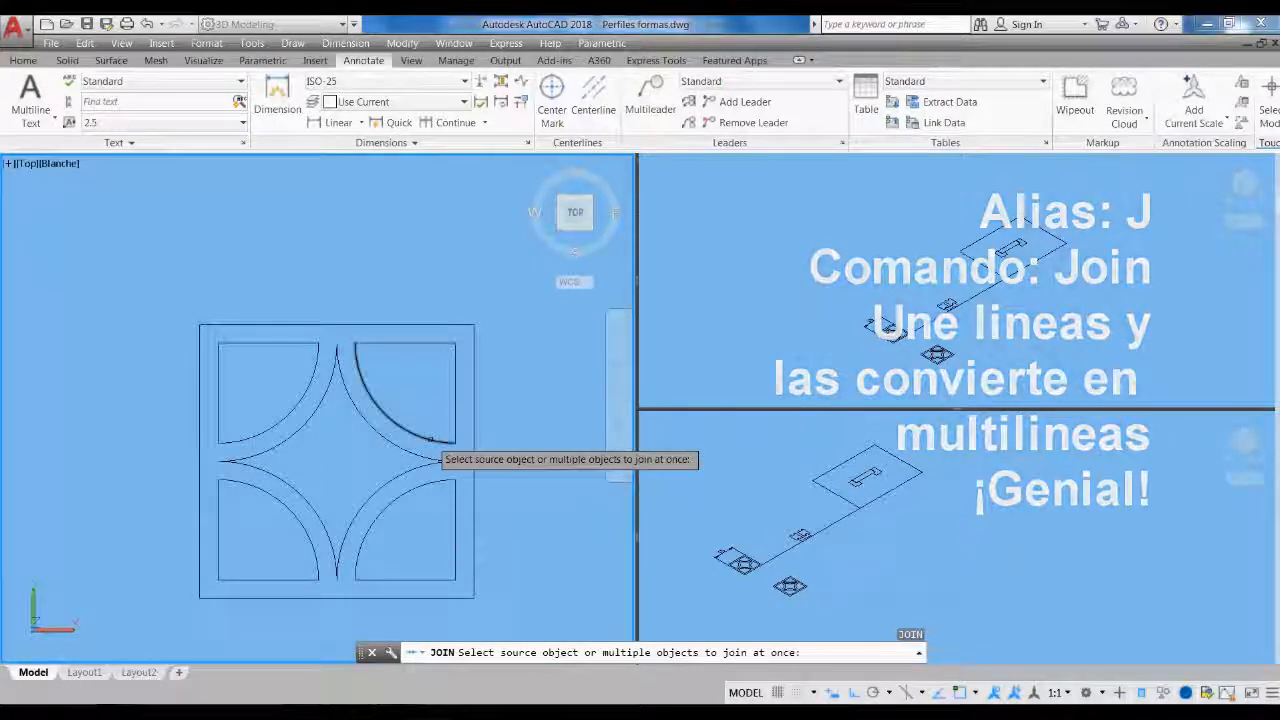
left_click(431, 438)
left_click(405, 343)
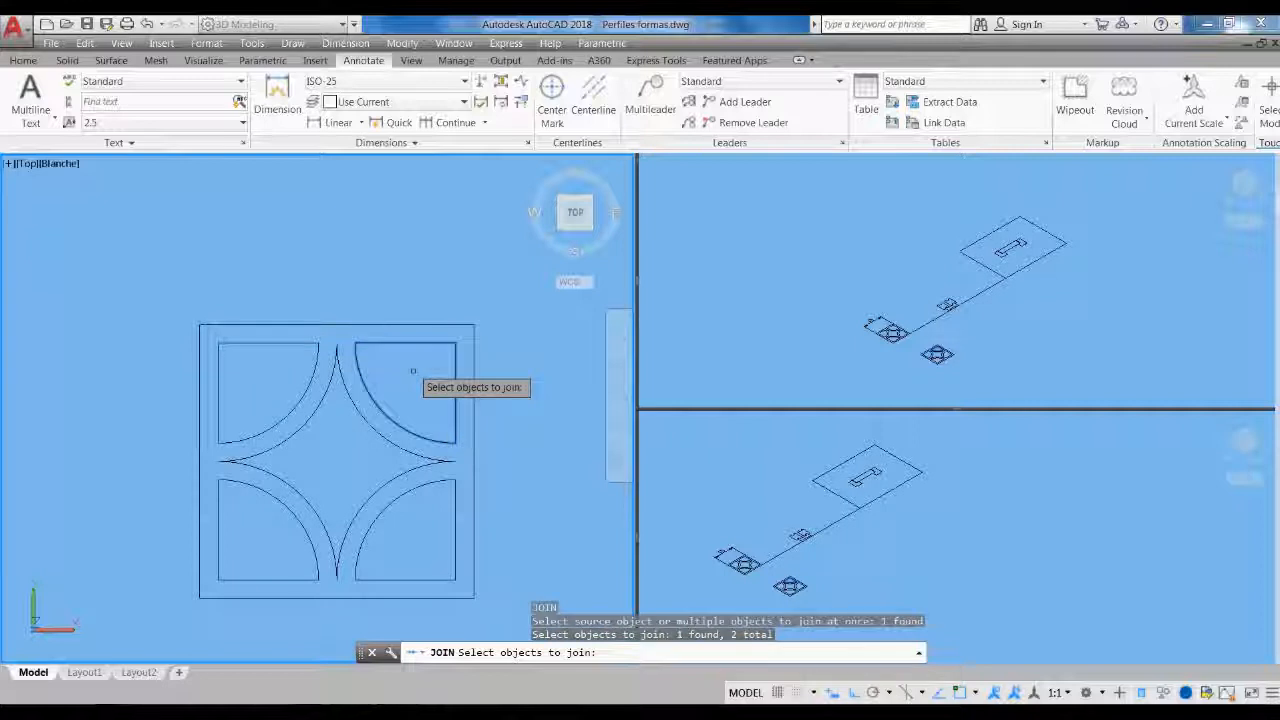
key("Return")
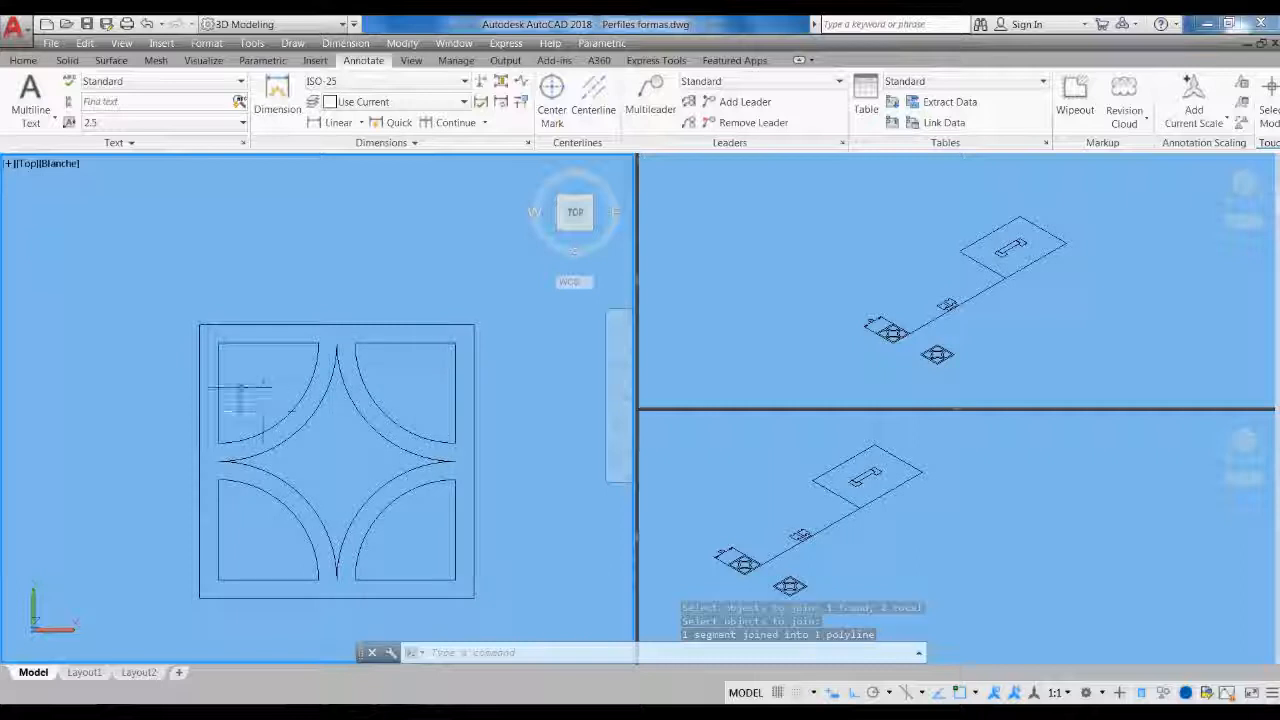
Join the upper-left corner's arc and straight edges into a single polyline
type("j")
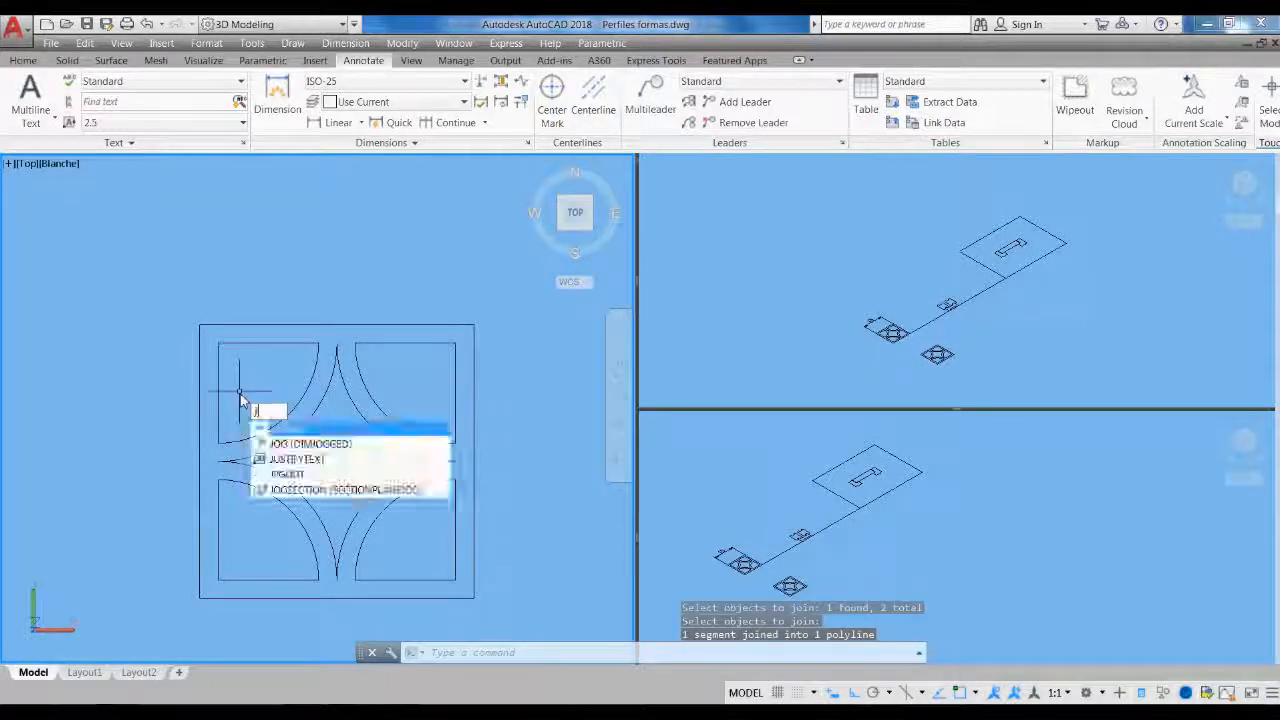
key("Return")
left_click(252, 343)
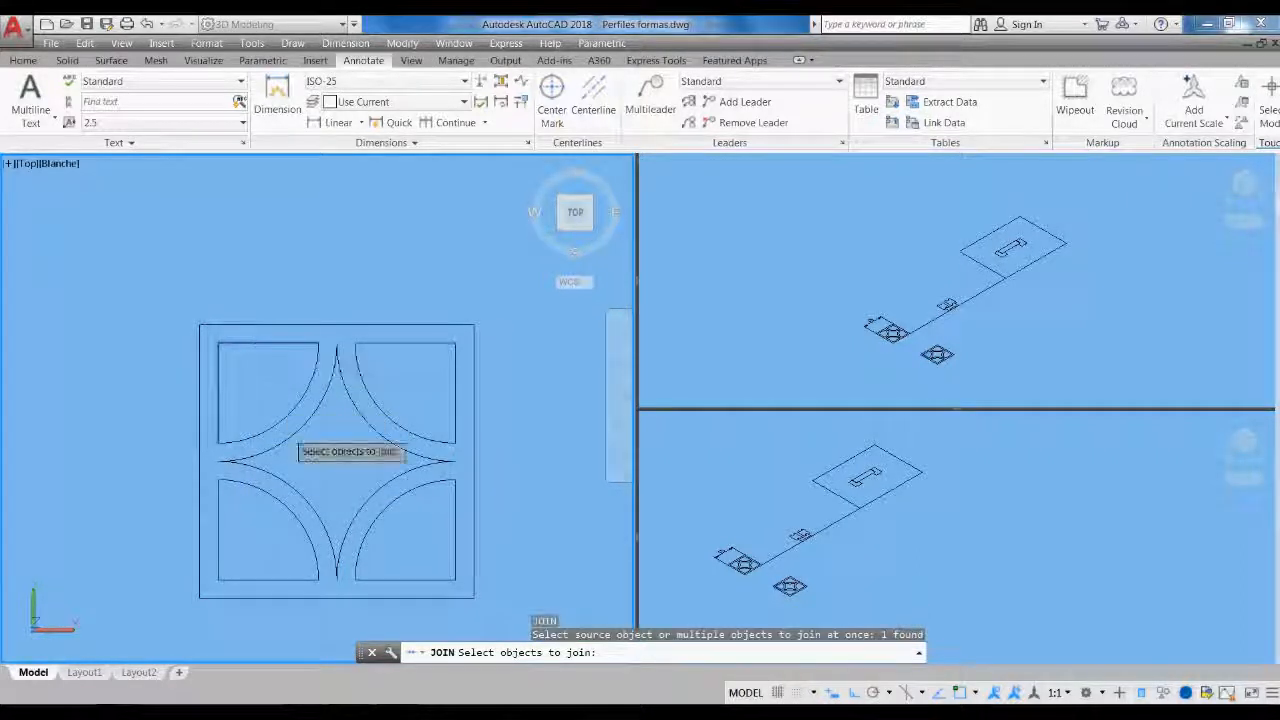
key("Return")
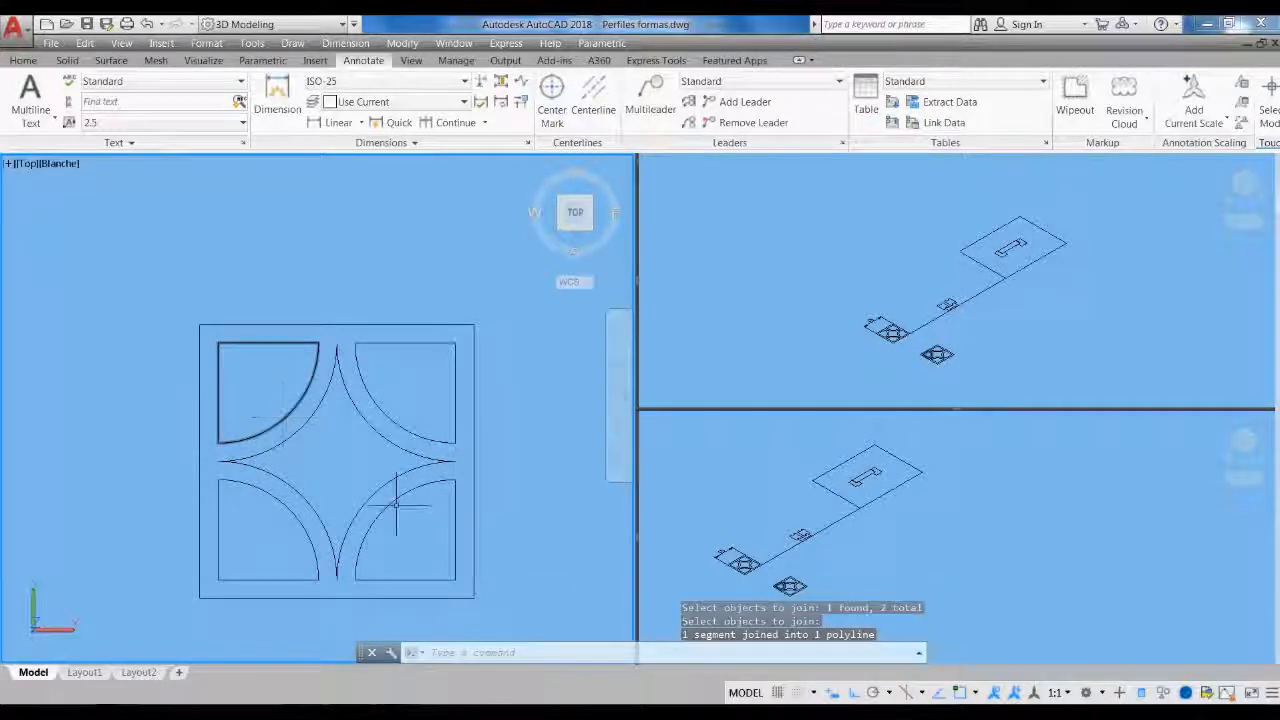
Join the lower-right corner's arc and straight edges into a single polyline
key("Return")
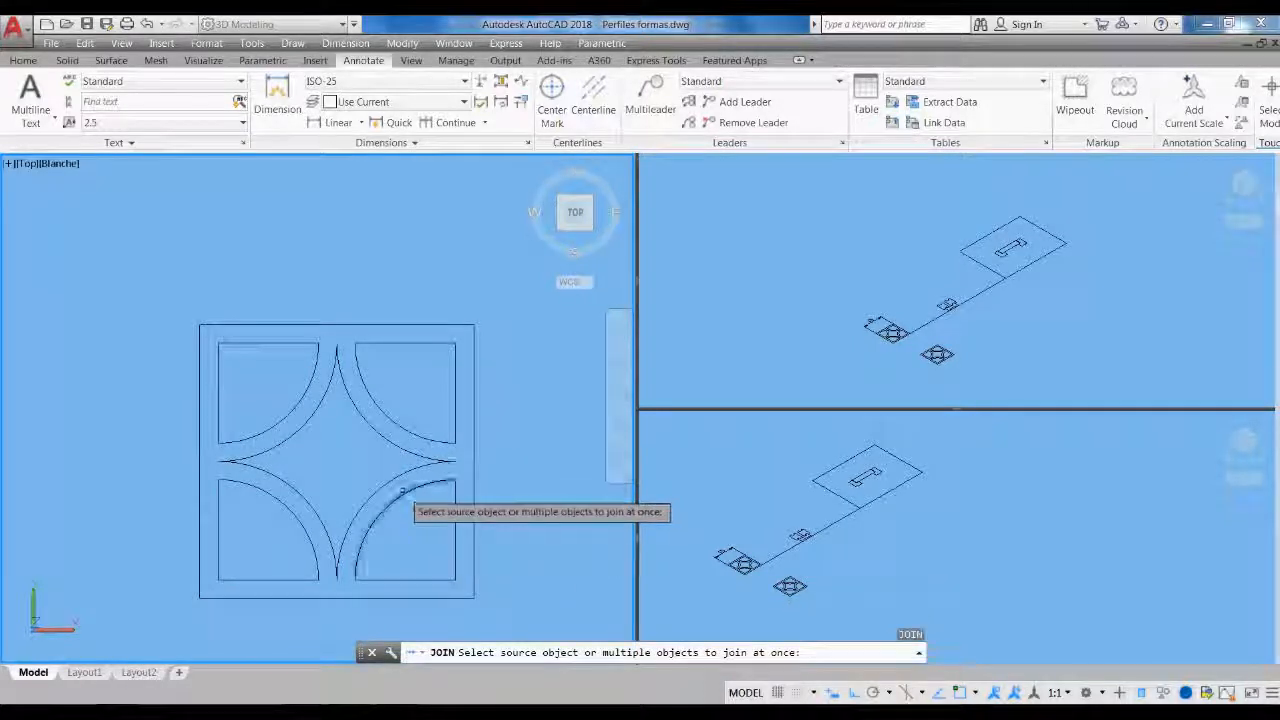
left_click(400, 490)
left_click(455, 515)
key("Return")
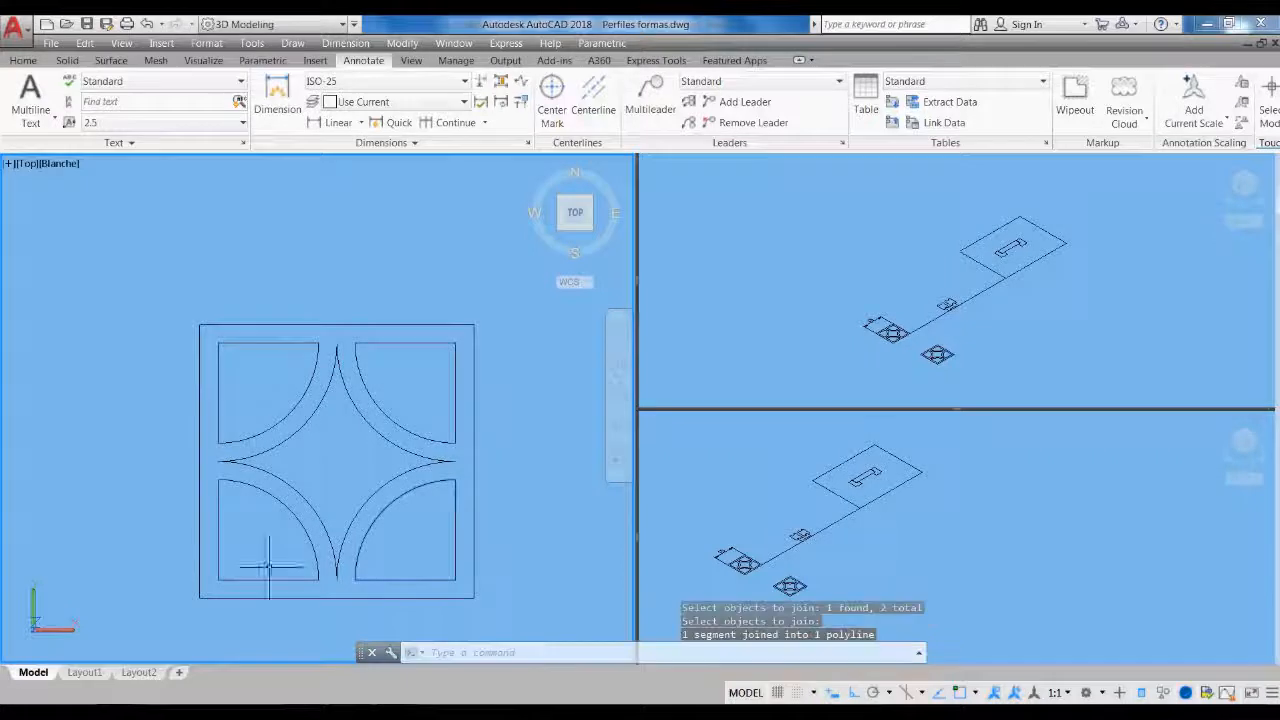
Join the lower-left corner's arc and straight edges into a single polyline
key("Return")
left_click(258, 580)
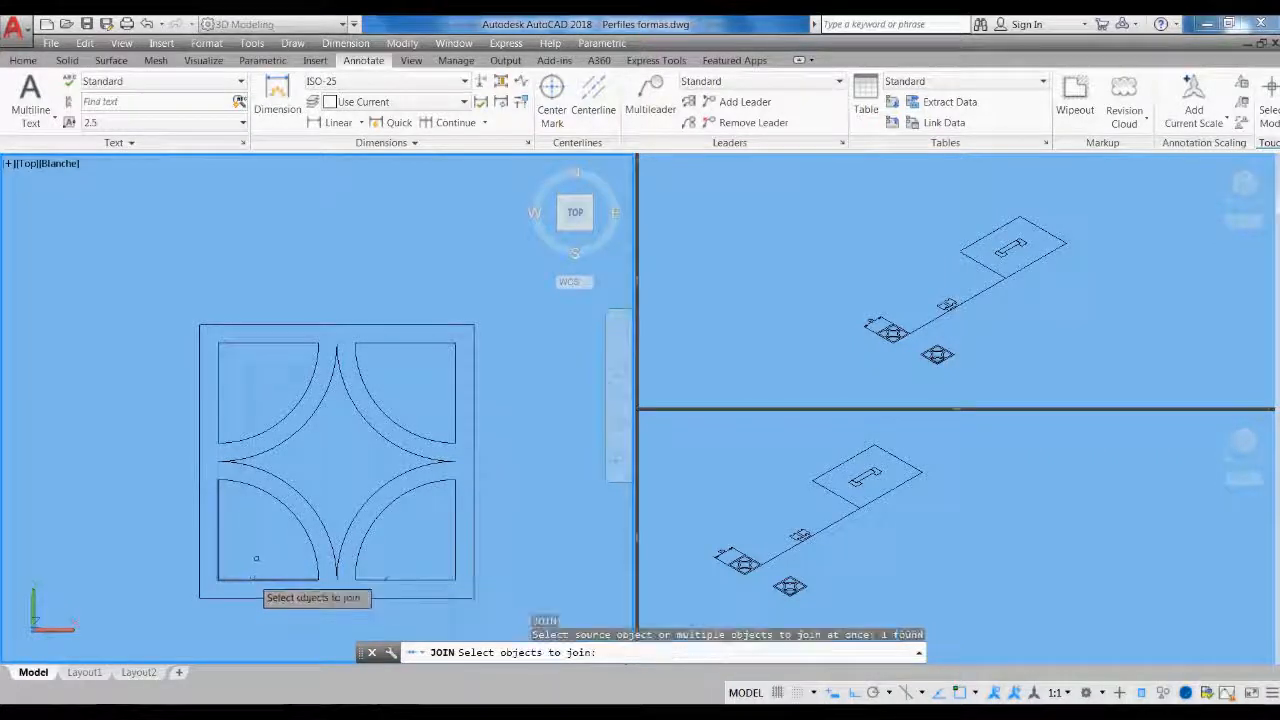
left_click(272, 522)
key("Return")
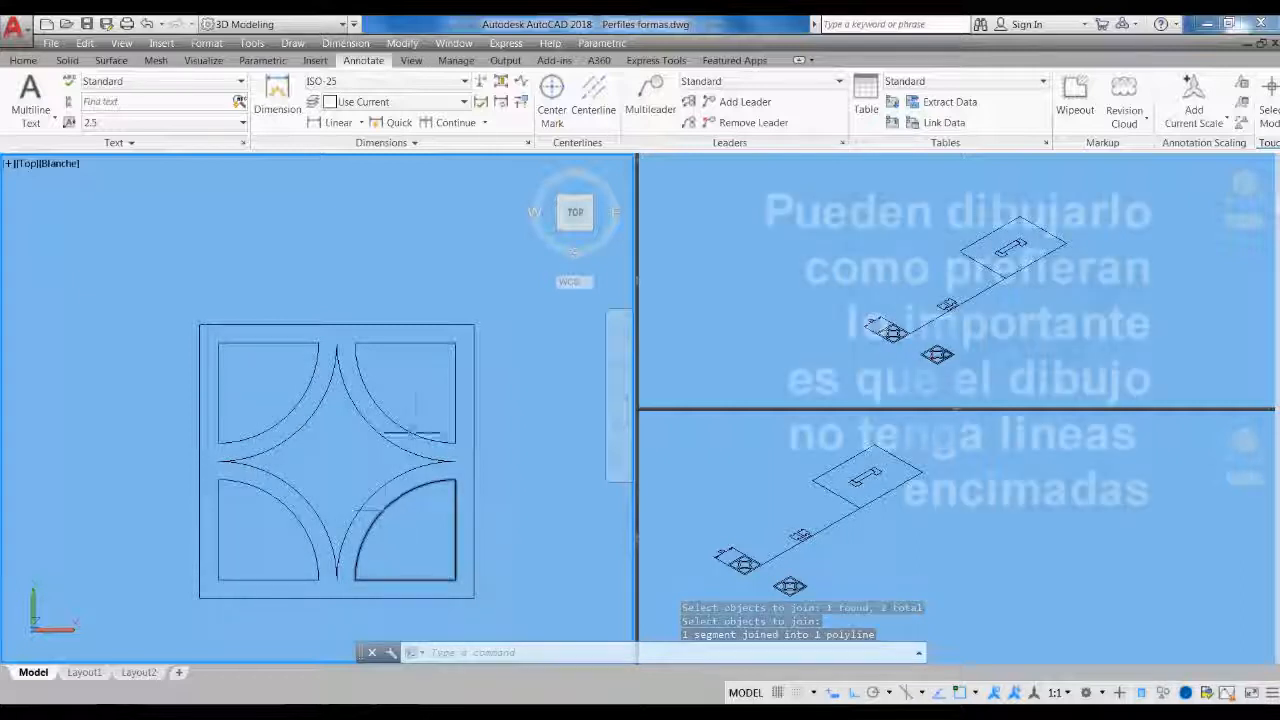
Join the four arcs of the central star shape into one closed polyline
scroll(380, 425, "up", 2)
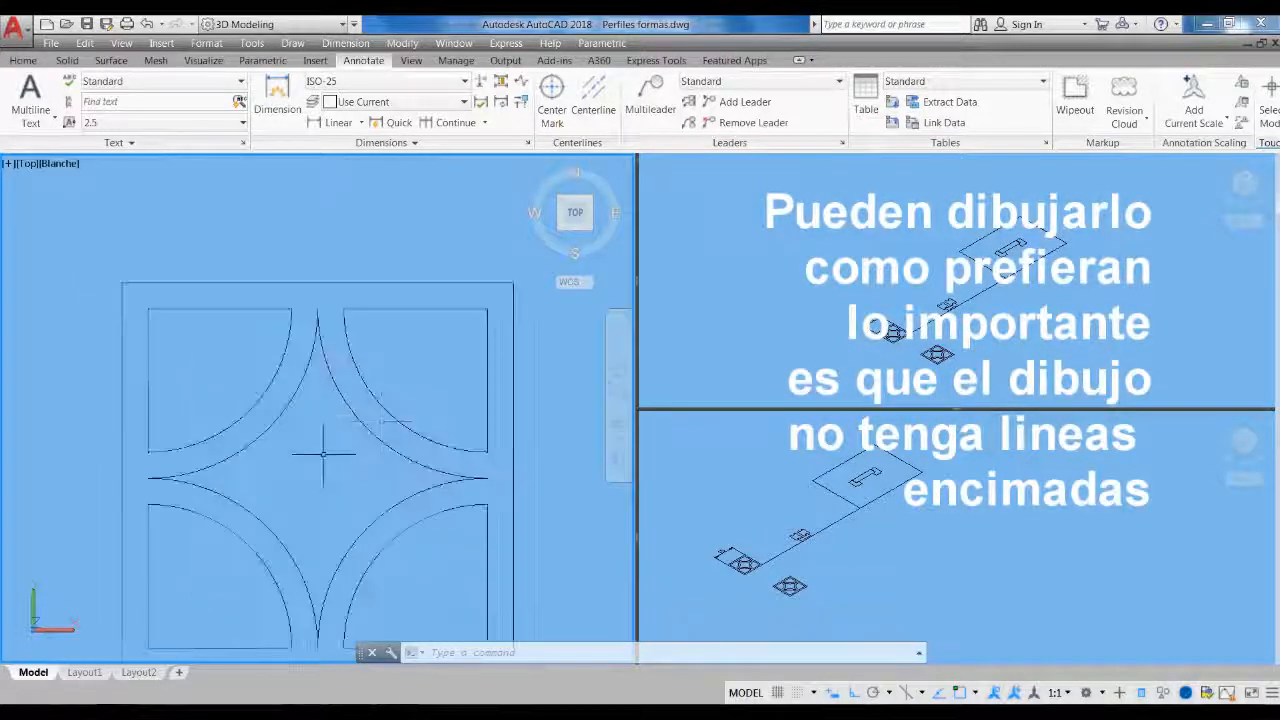
left_click(260, 428)
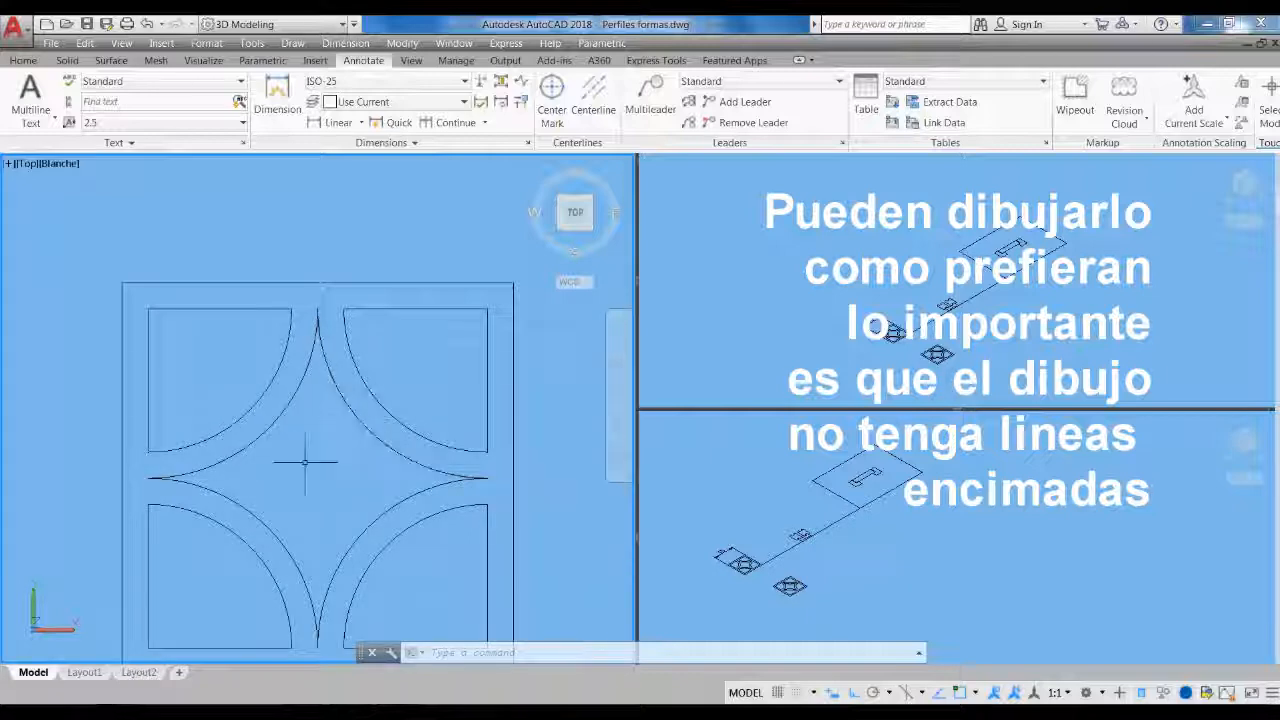
type("j")
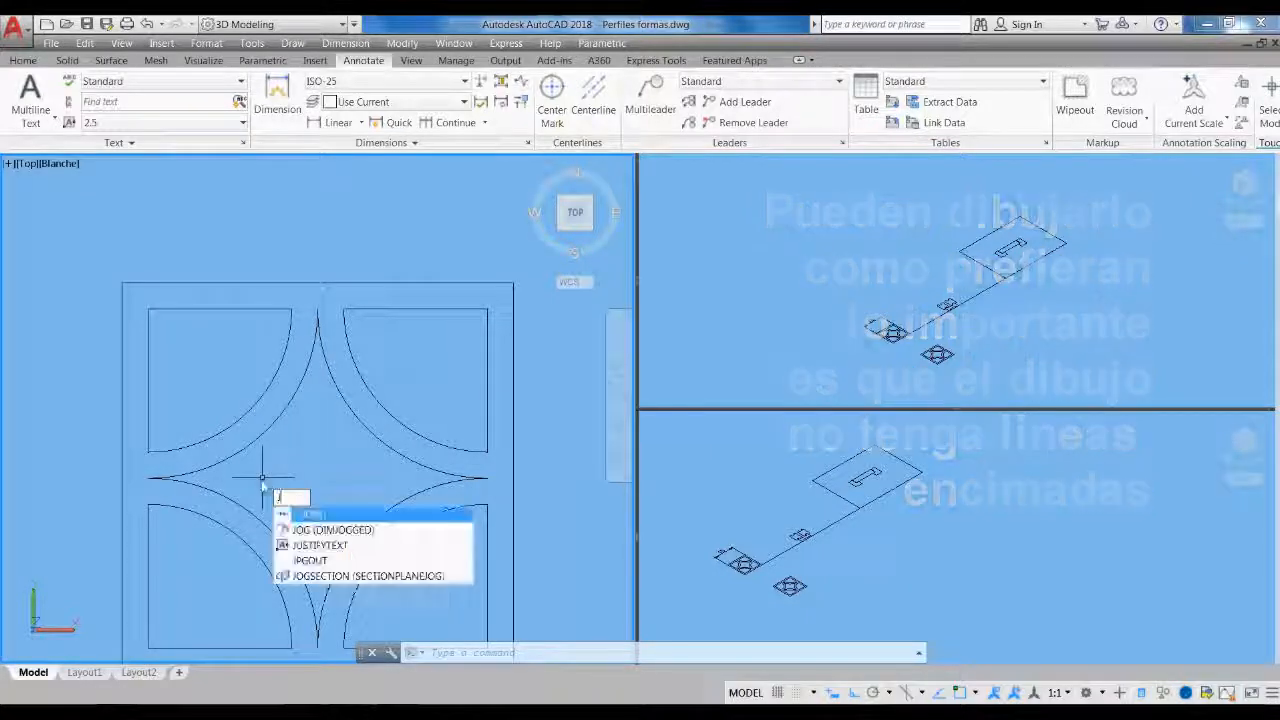
key("Return")
left_click(352, 420)
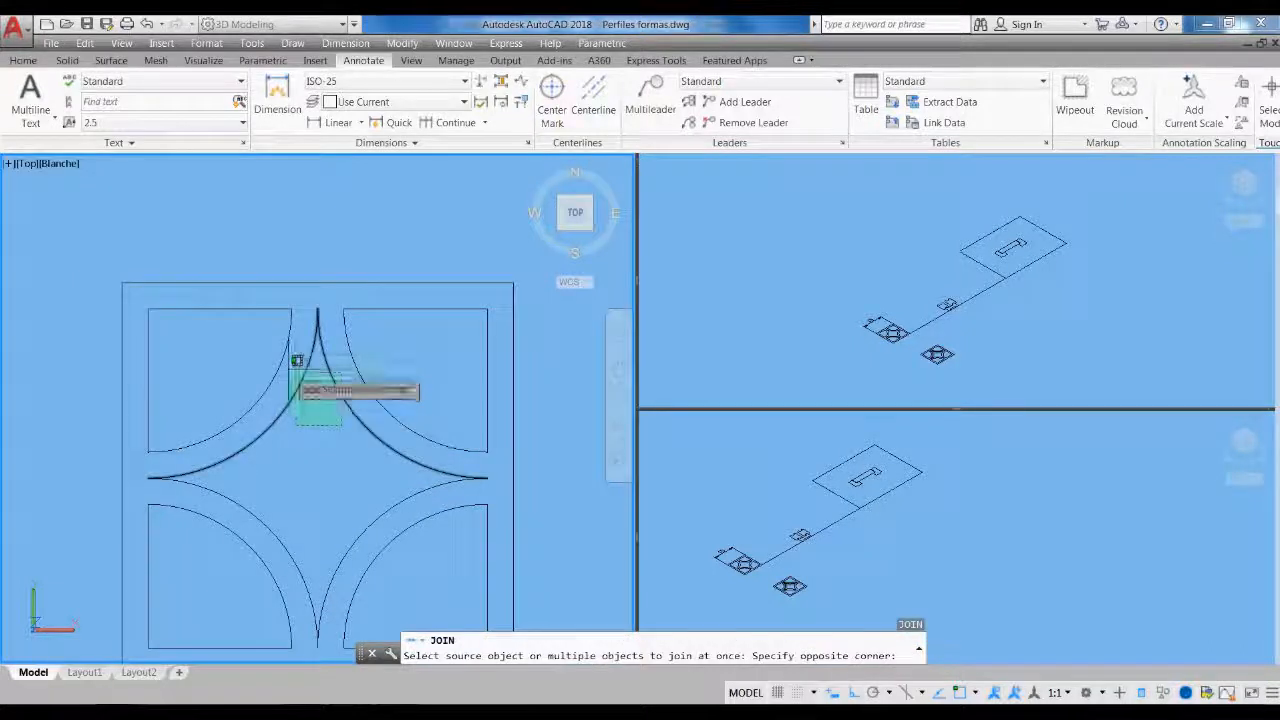
left_click(288, 366)
left_click(350, 562)
left_click(297, 529)
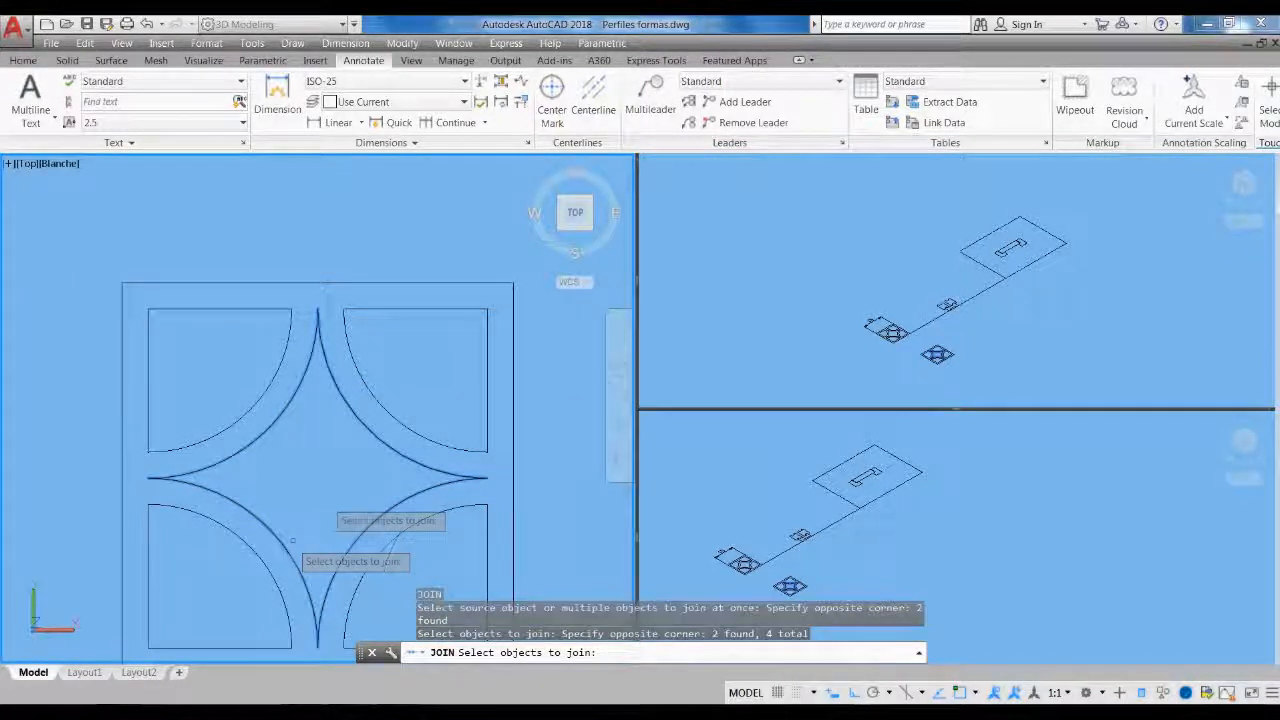
key("Return")
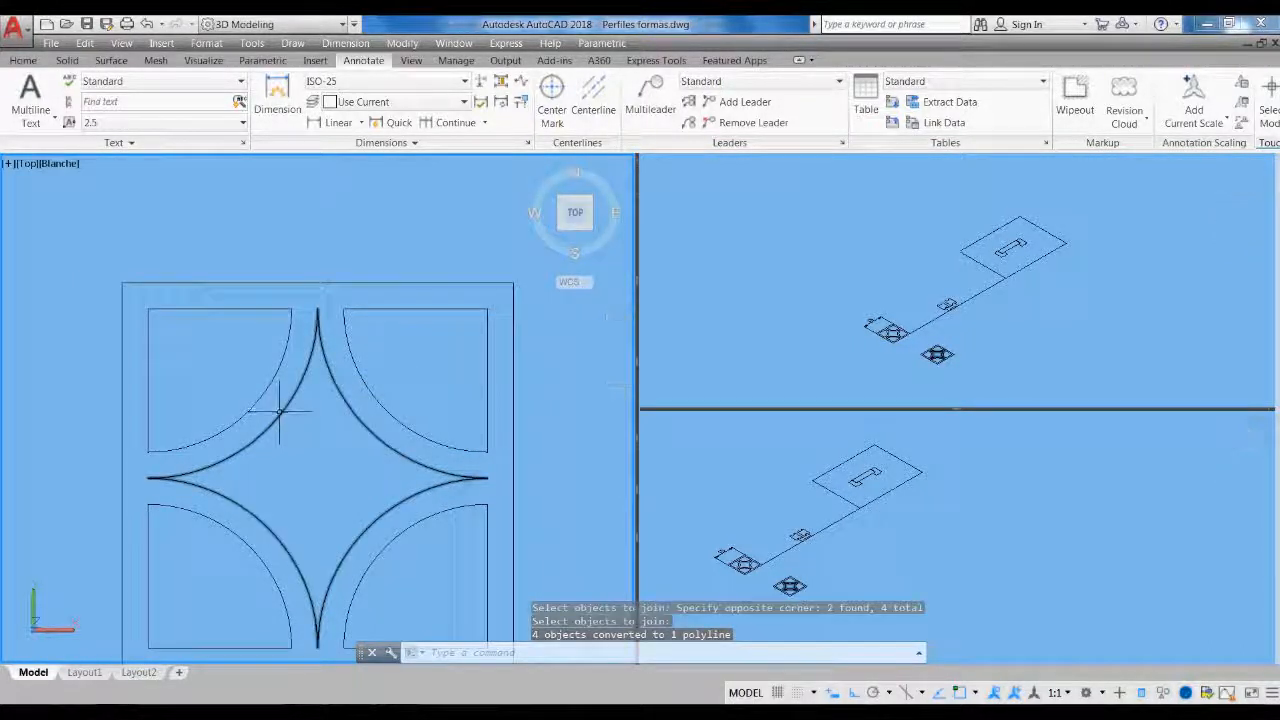
Save the drawing with the redrawn tile, then compare the tile with the original above it
scroll(280, 420, "down", 2)
scroll(273, 416, "down", 2)
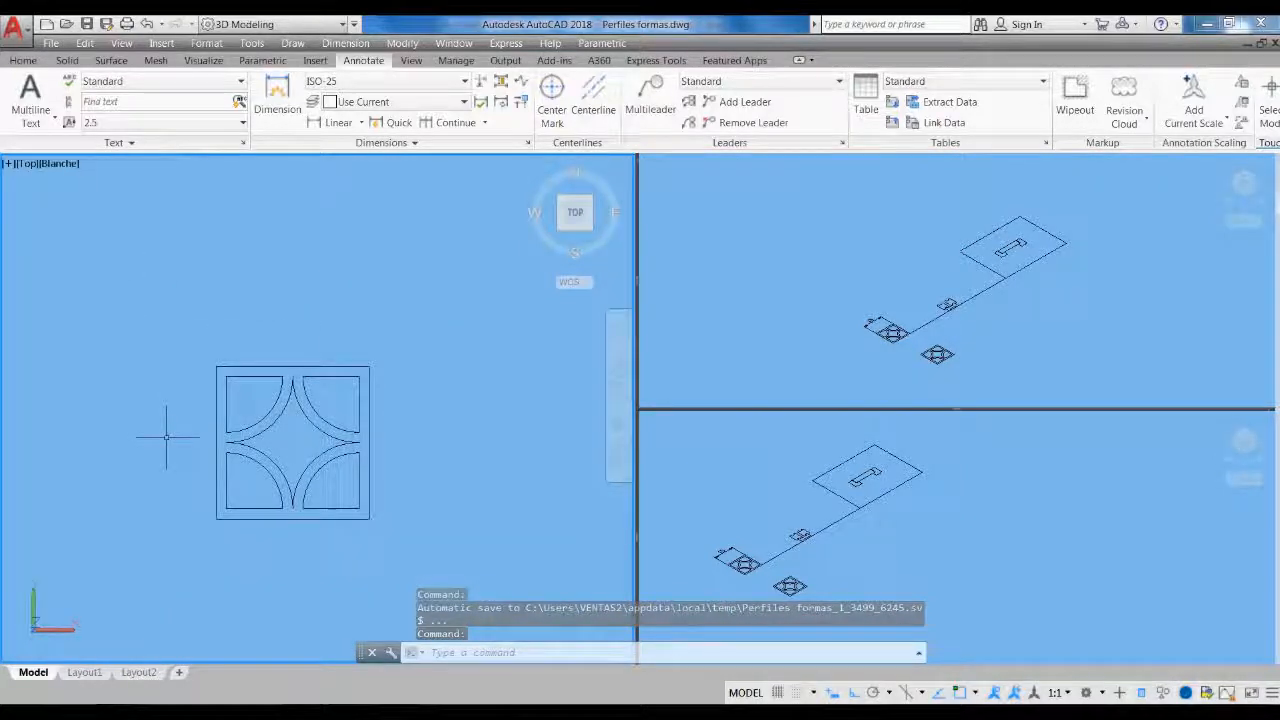
key("ctrl+s")
scroll(357, 508, "down", 3)
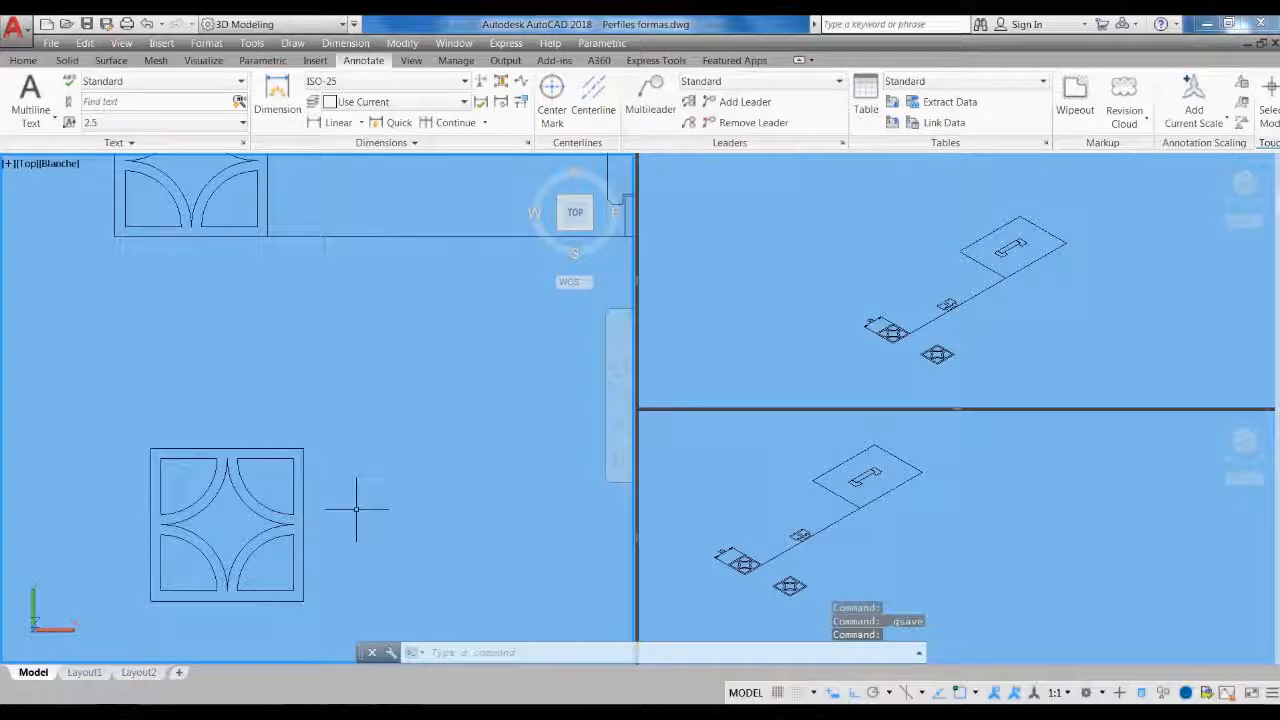
middle_click_drag(292, 238, 299, 284)
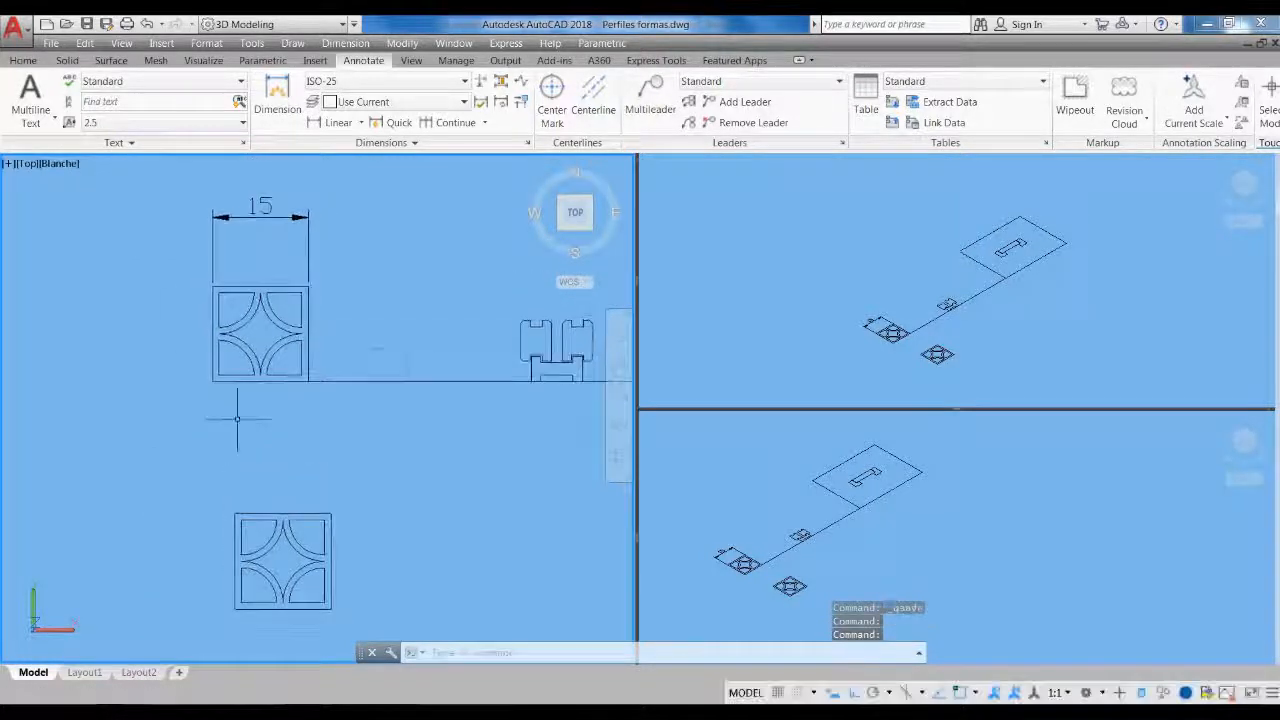
middle_click_drag(318, 530, 268, 413)
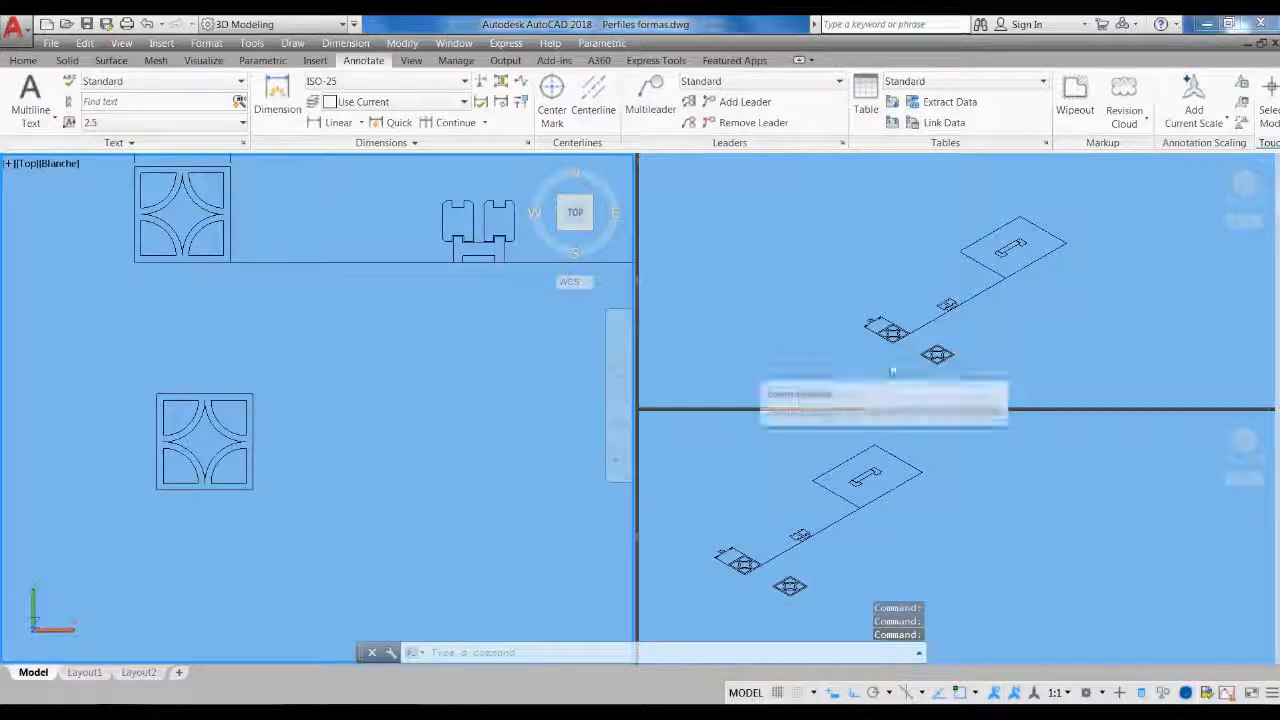
In the SW Isometric viewport, extrude the redrawn tile's outer square, four corner shapes and central star to a height of 8
left_click(894, 362)
scroll(925, 355, "up", 3)
scroll(920, 350, "up", 3)
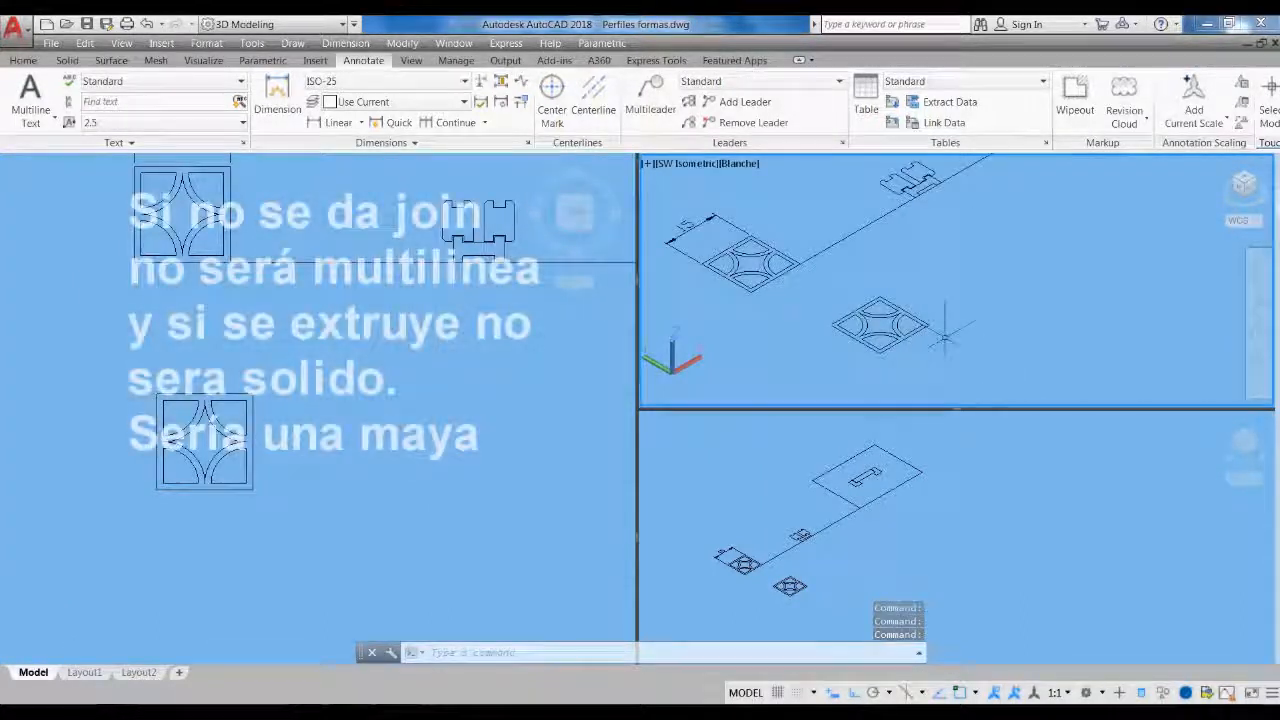
scroll(925, 362, "up", 3)
scroll(878, 308, "down", 4)
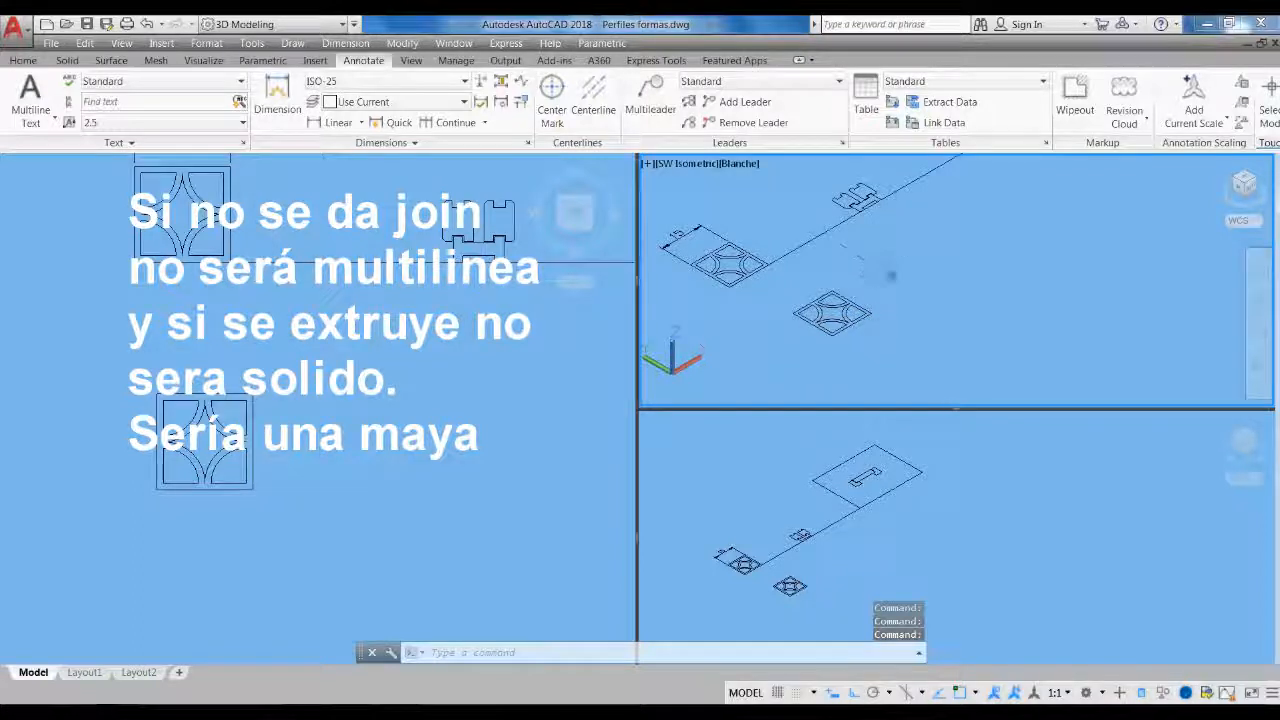
scroll(865, 255, "up", 4)
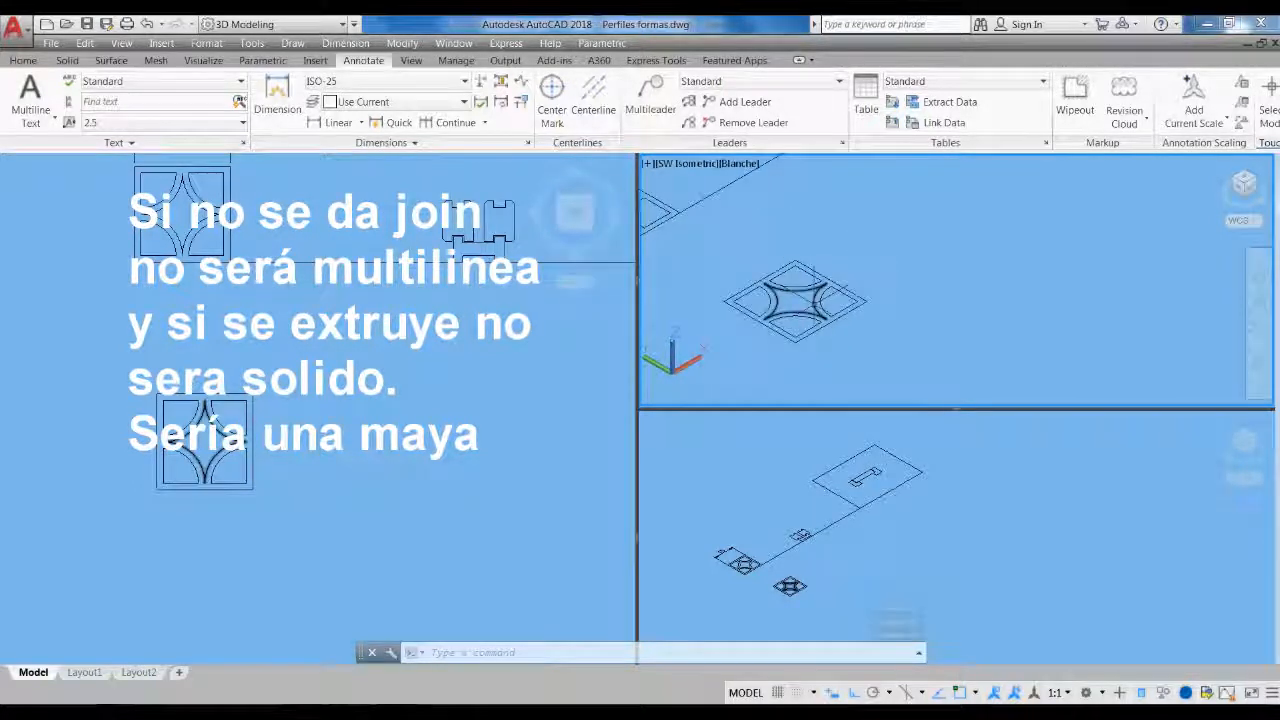
key("Return")
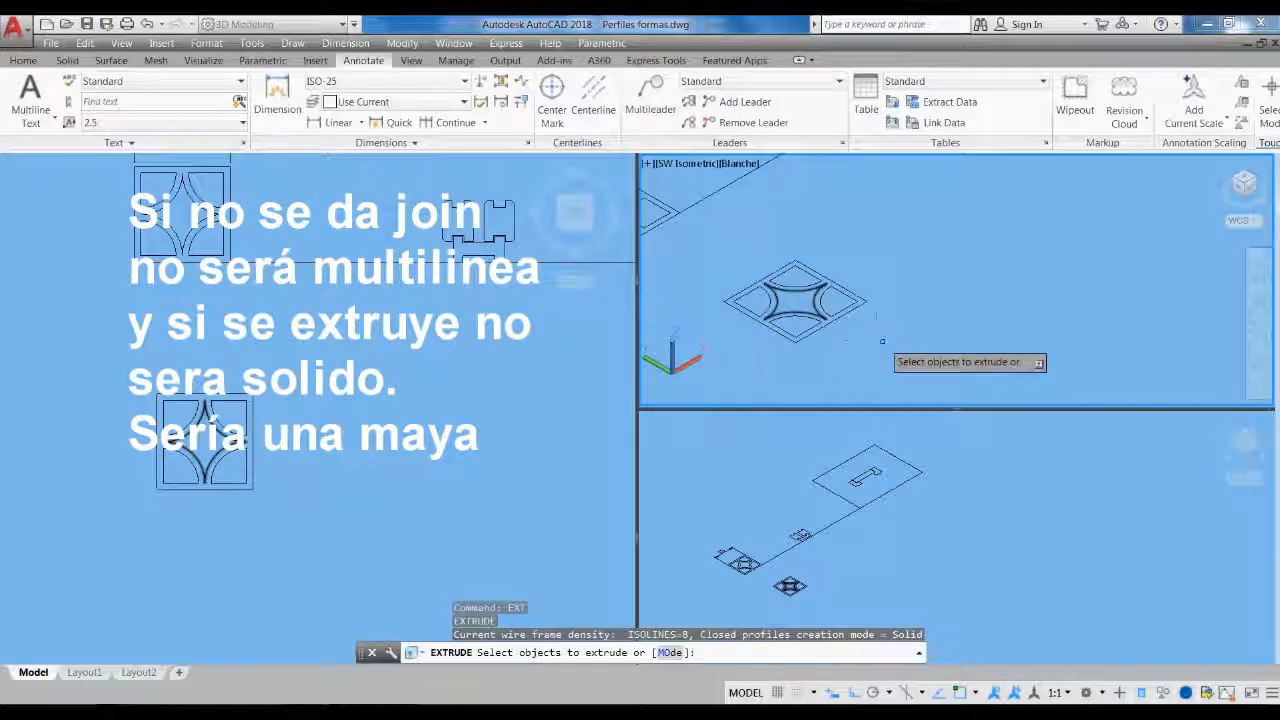
left_click(895, 350)
left_click(725, 268)
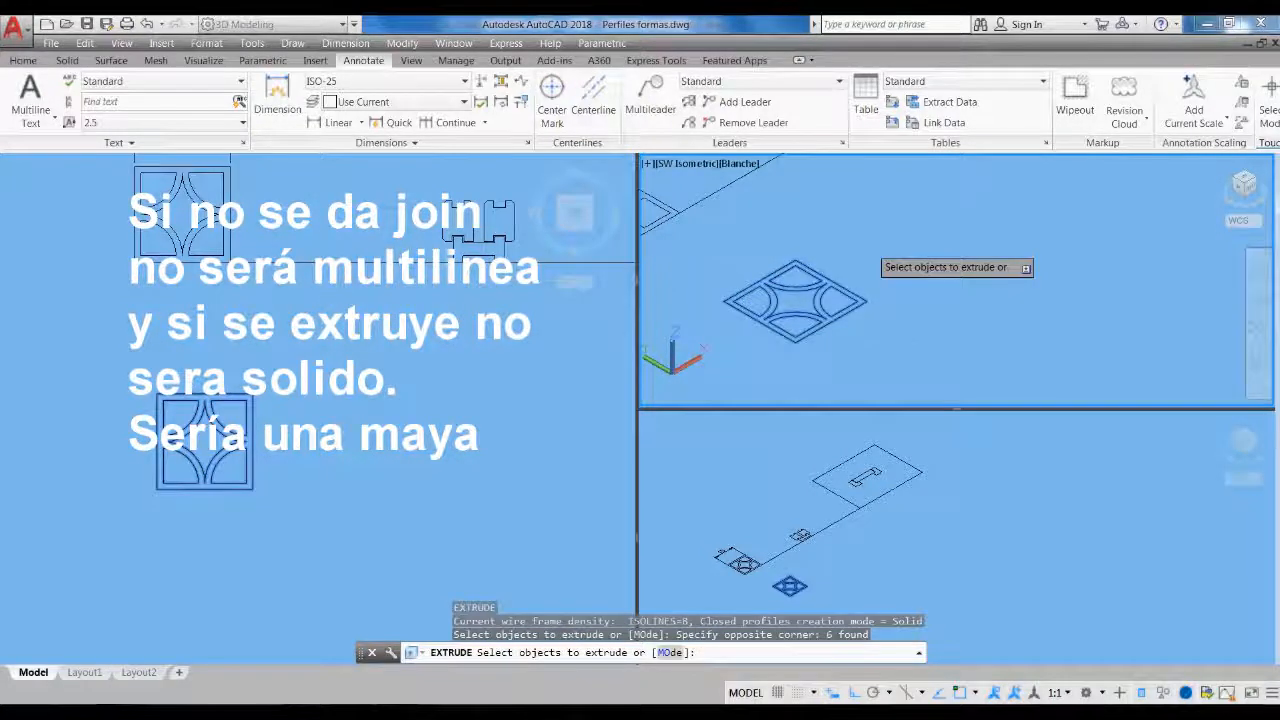
key("Return")
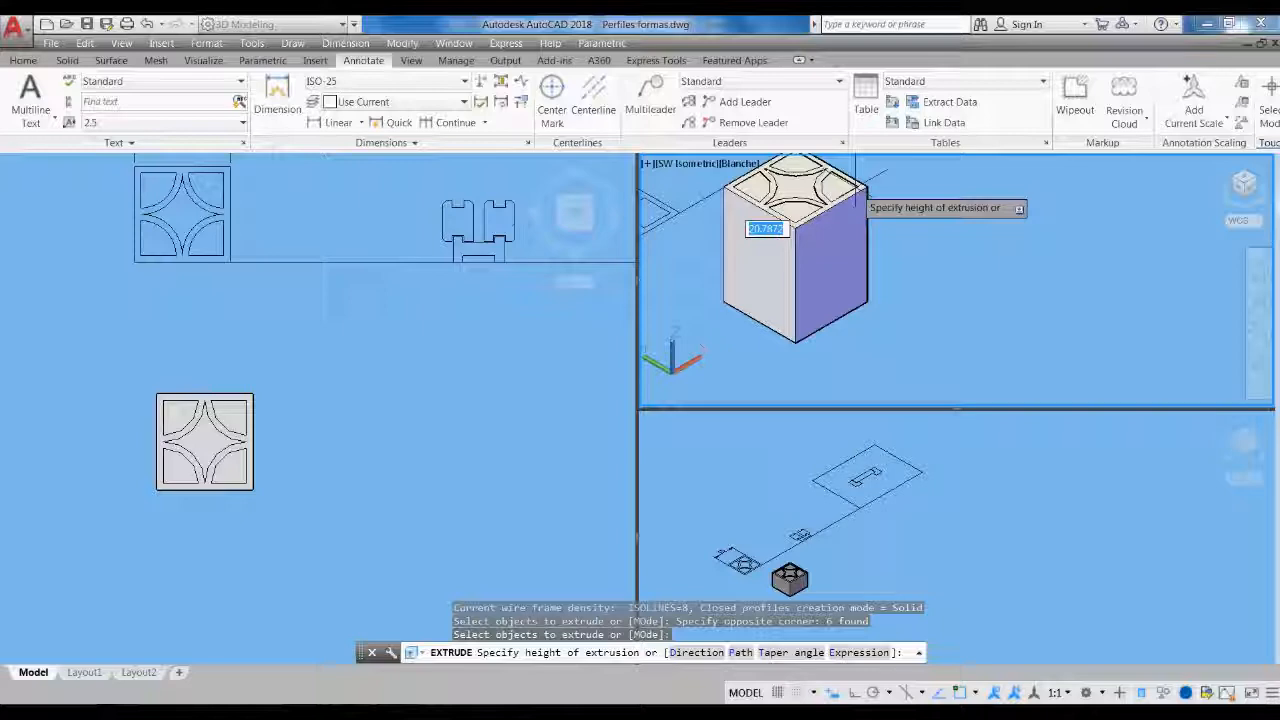
type("8")
key("Return")
scroll(991, 301, "up", 3)
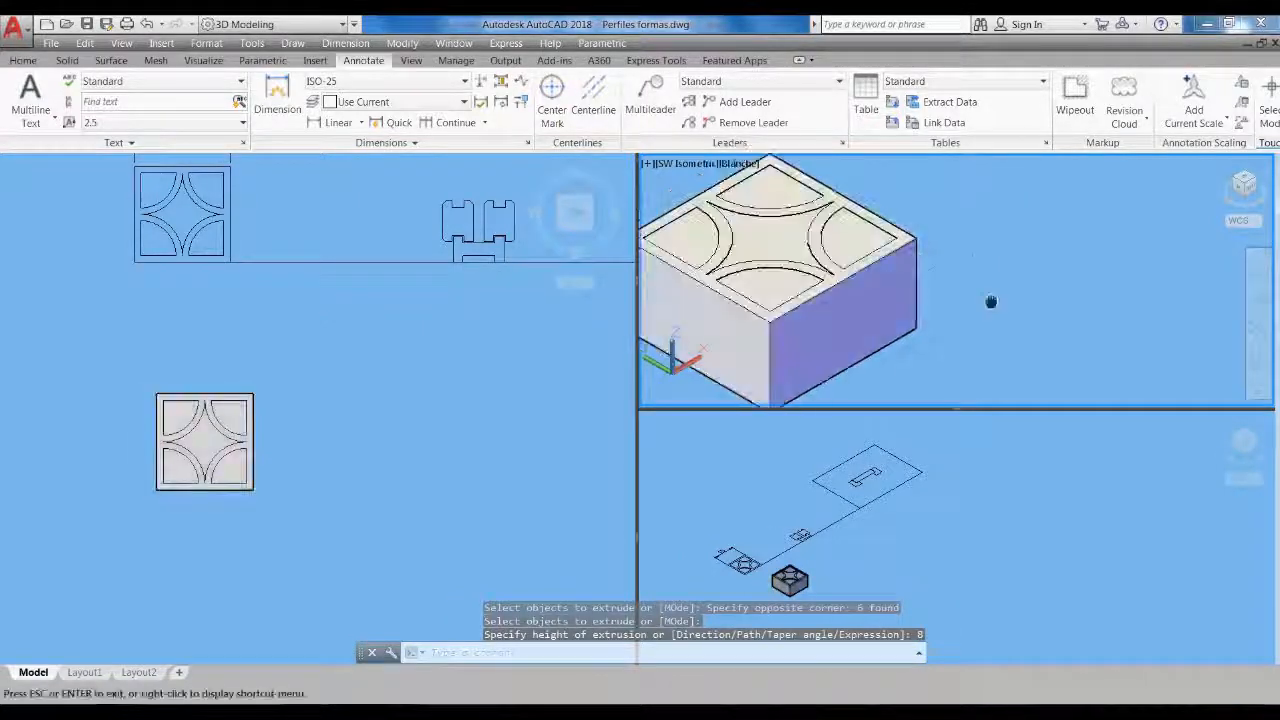
middle_click_drag(991, 301, 1030, 293)
type("SU")
key("Return")
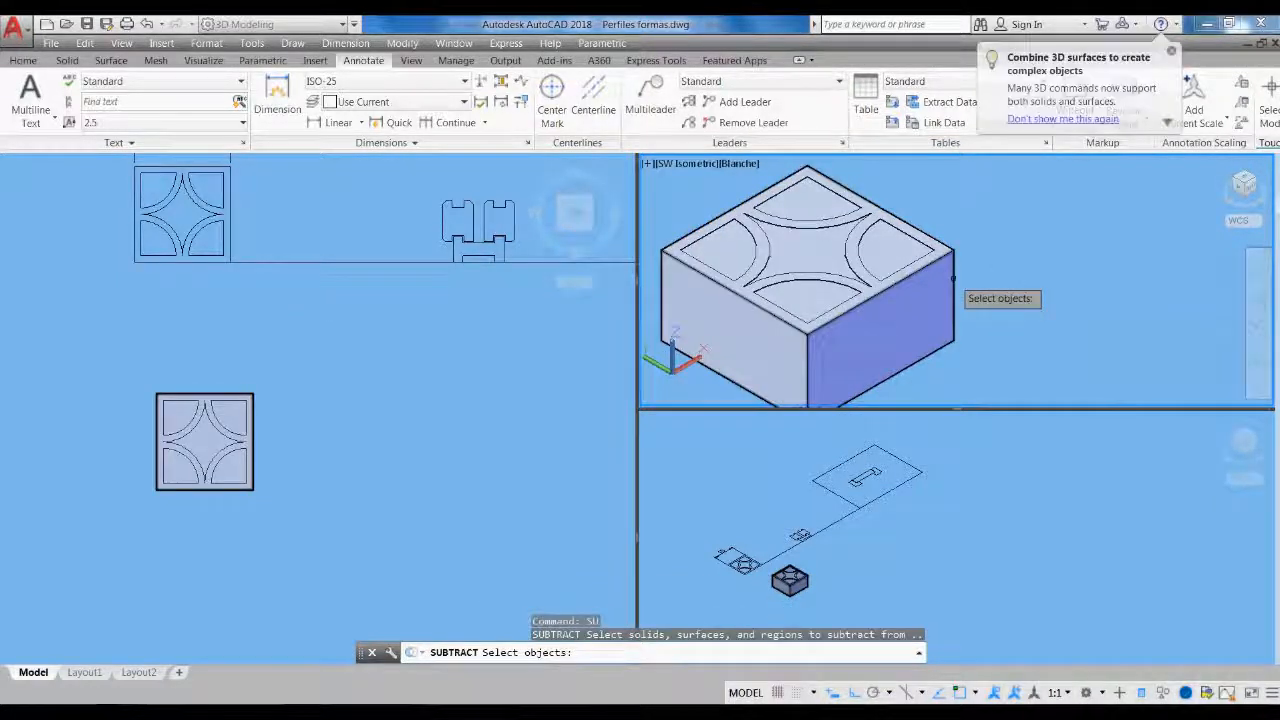
left_click(953, 280)
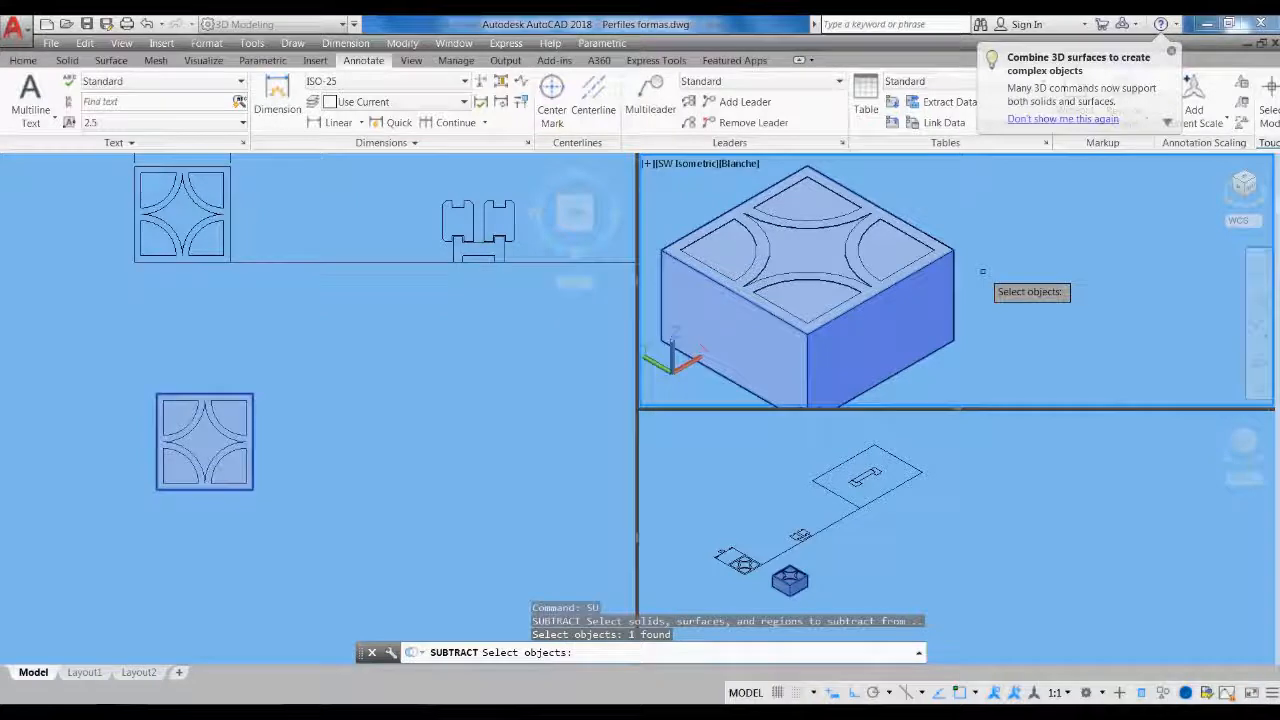
key("Return")
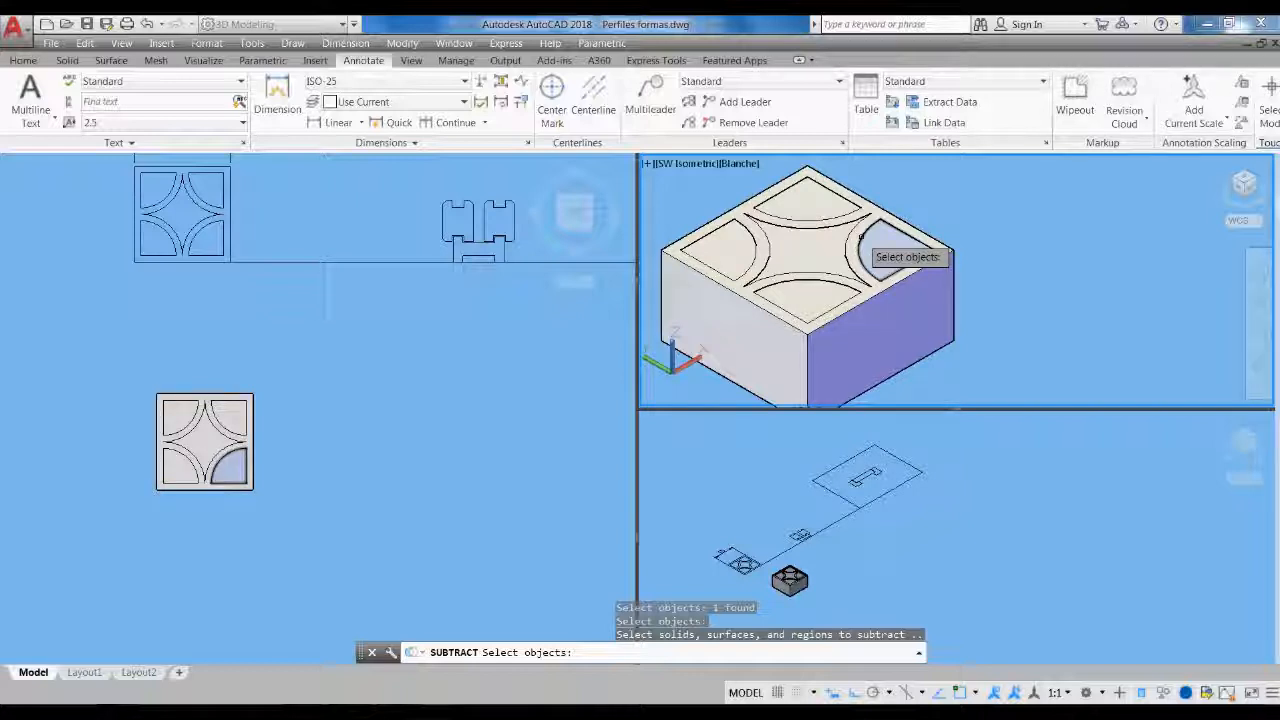
left_click(861, 237)
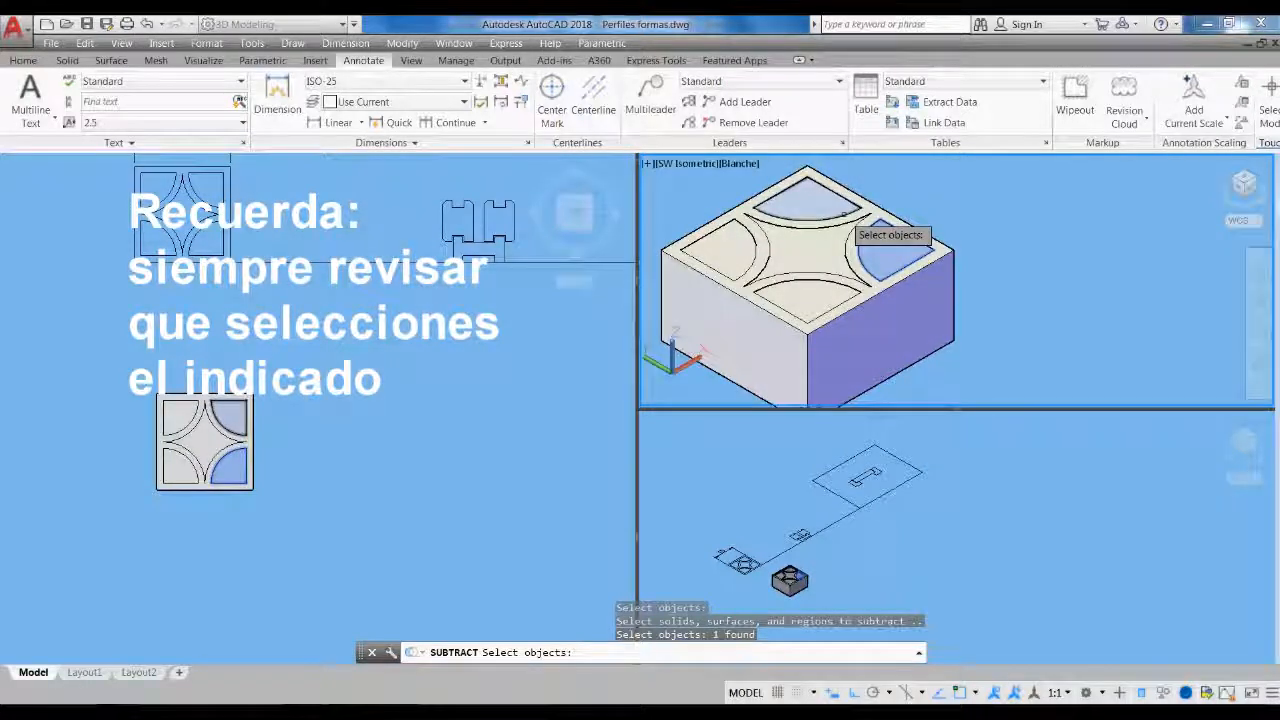
left_click(843, 213)
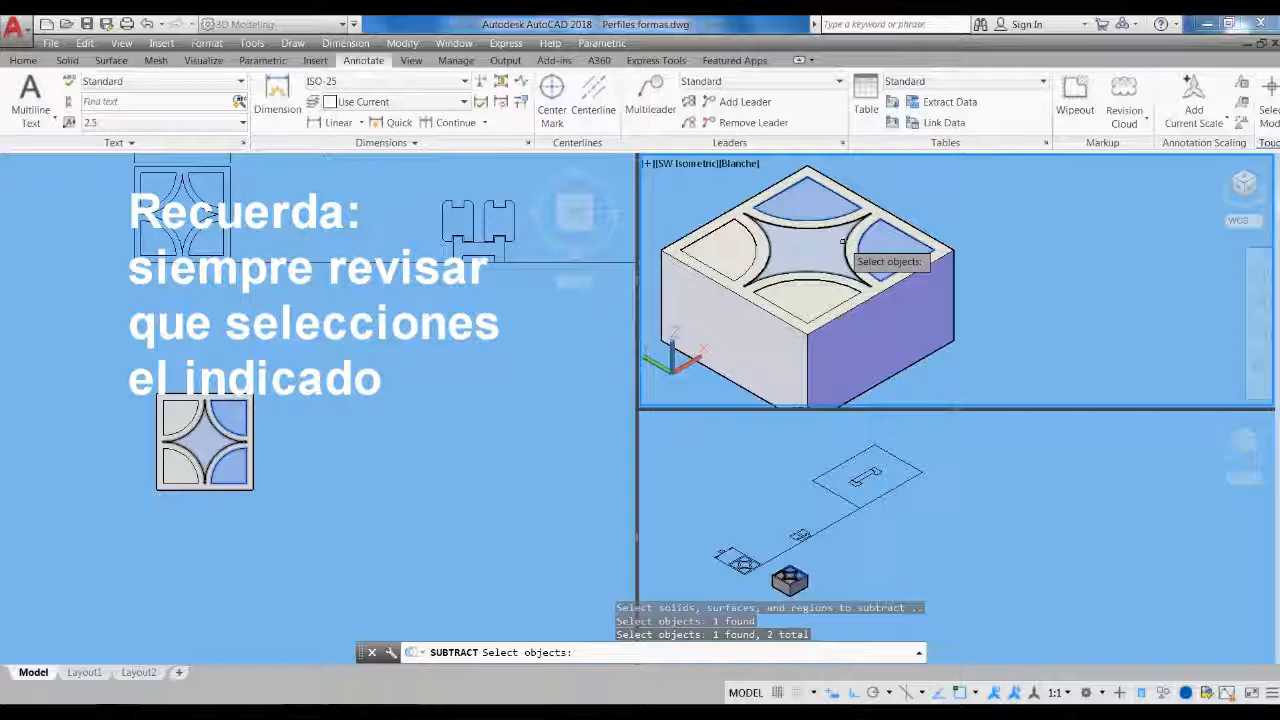
left_click(817, 277)
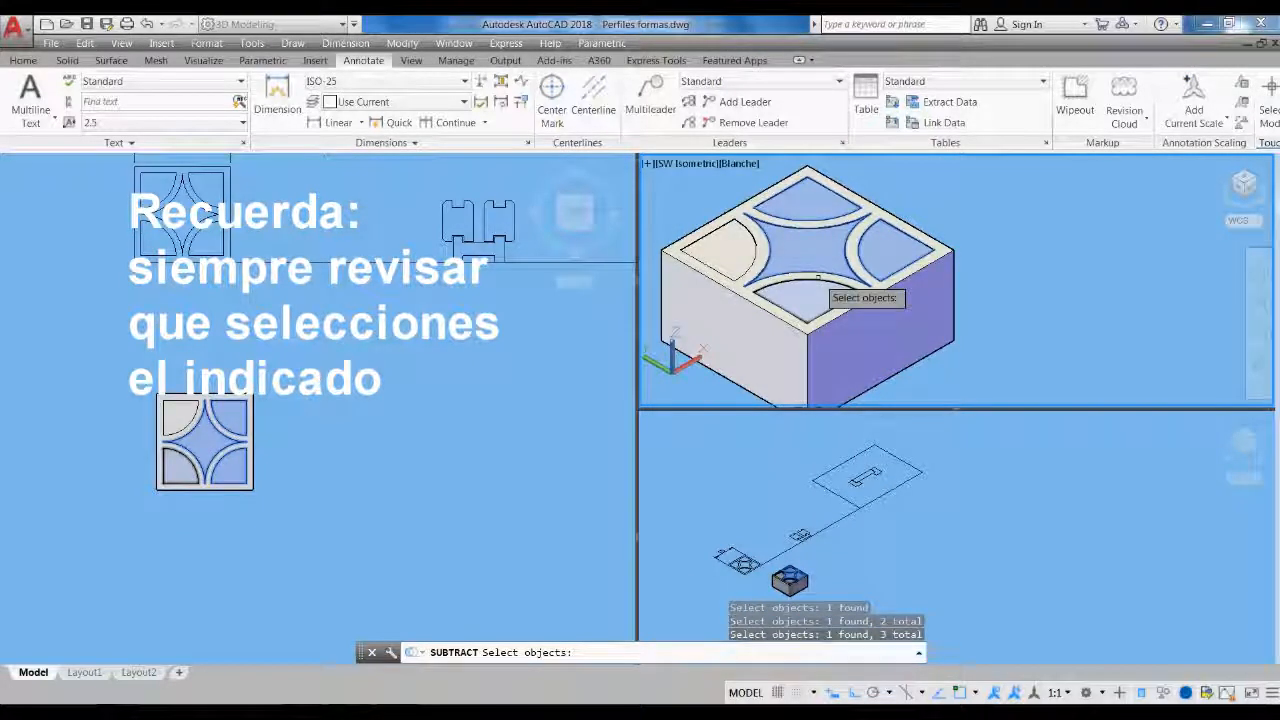
left_click(752, 259)
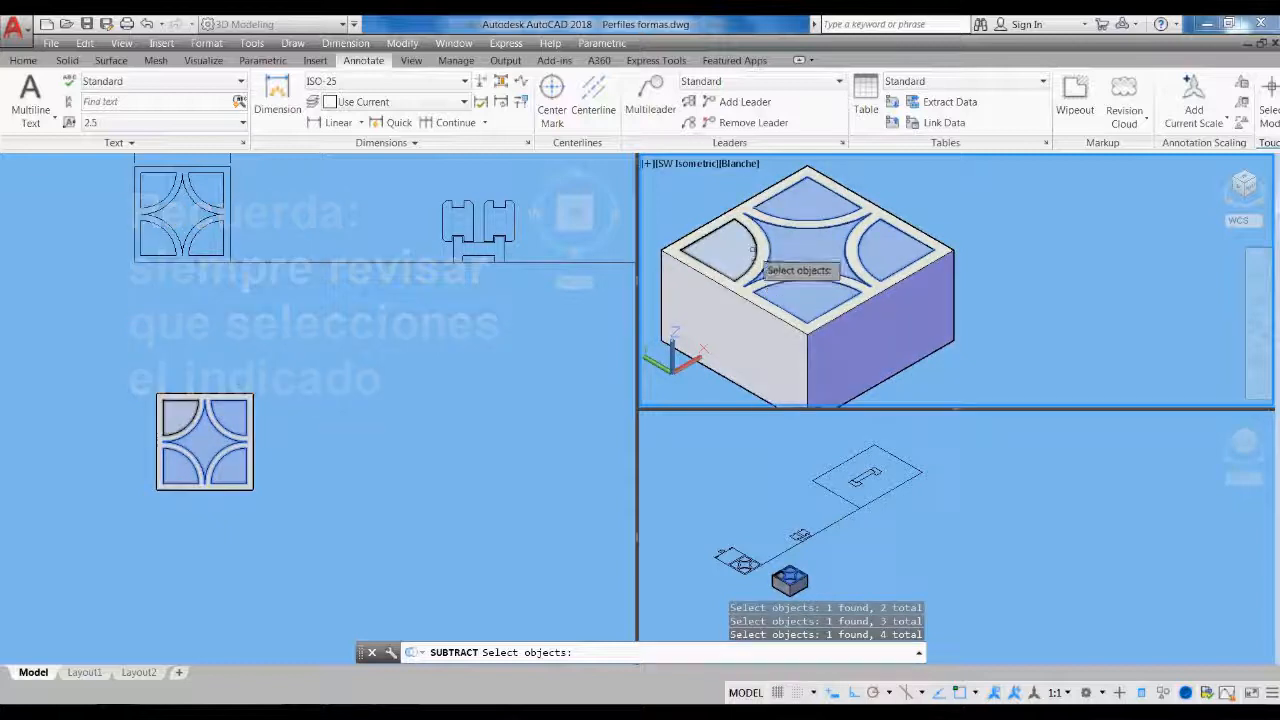
left_click(752, 249)
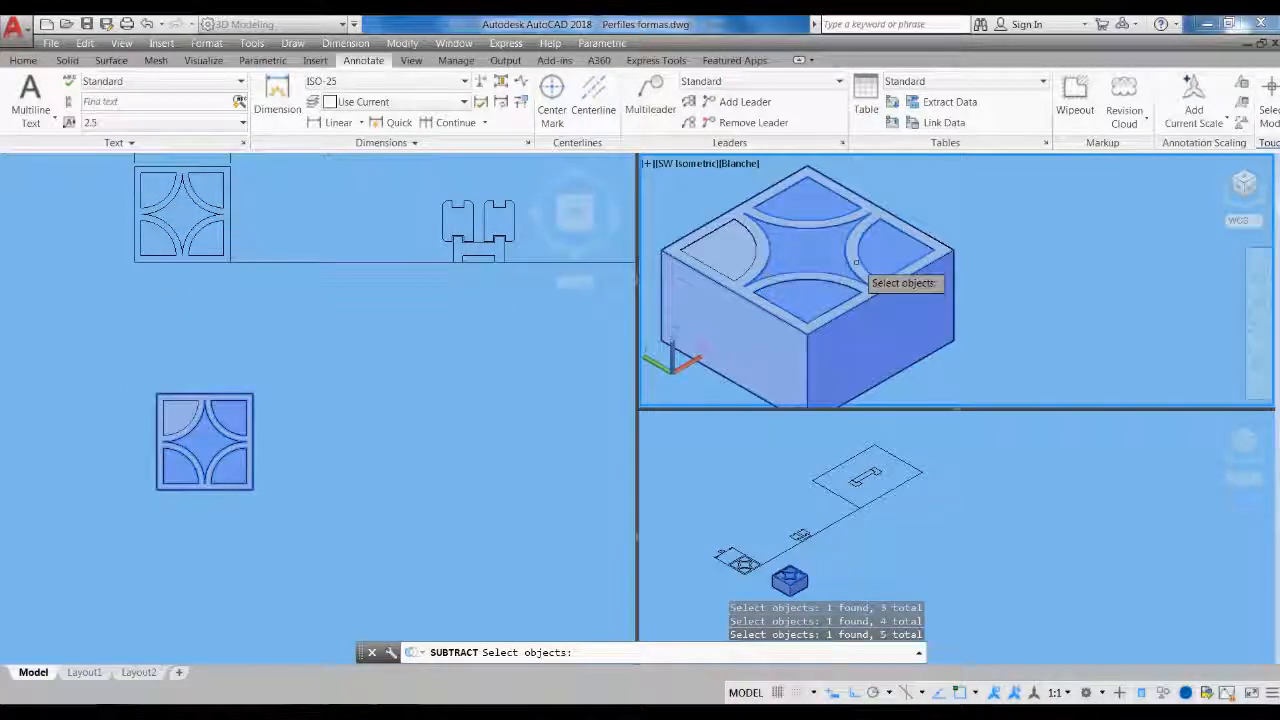
key("Escape")
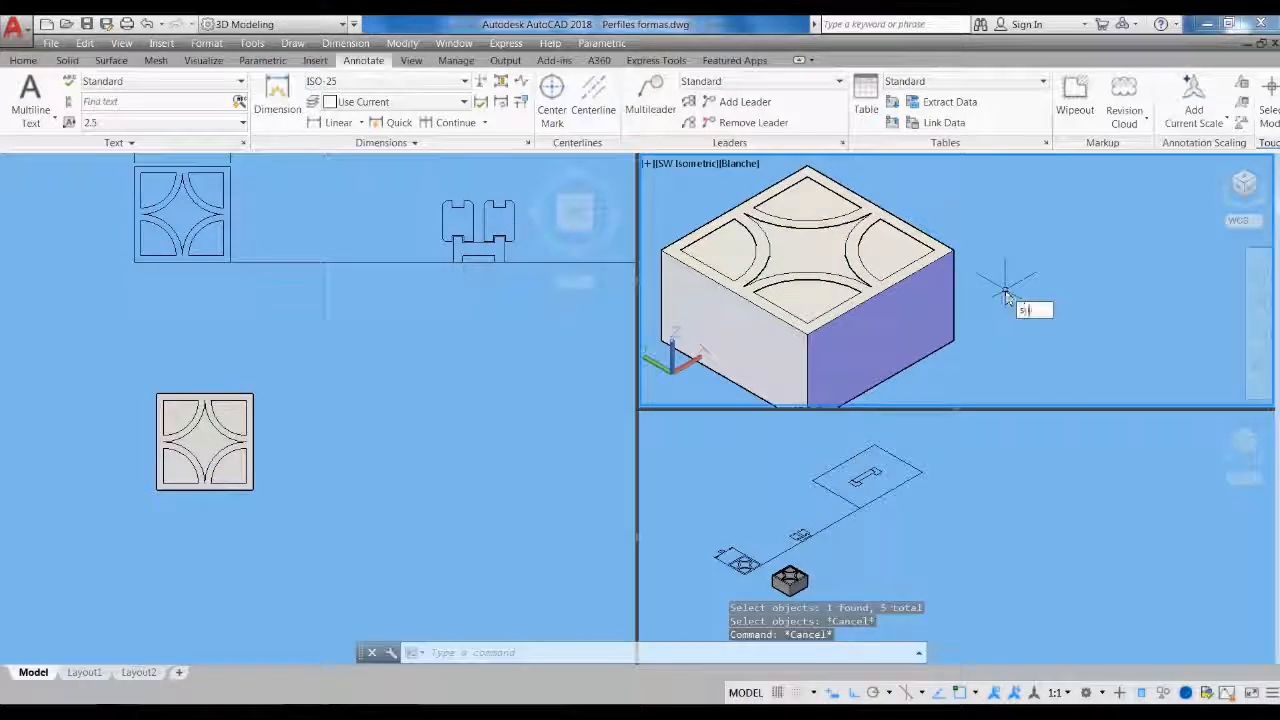
Subtract the four corner solids and the central star solid from the extruded square block
key("Return")
left_click(954, 318)
key("Return")
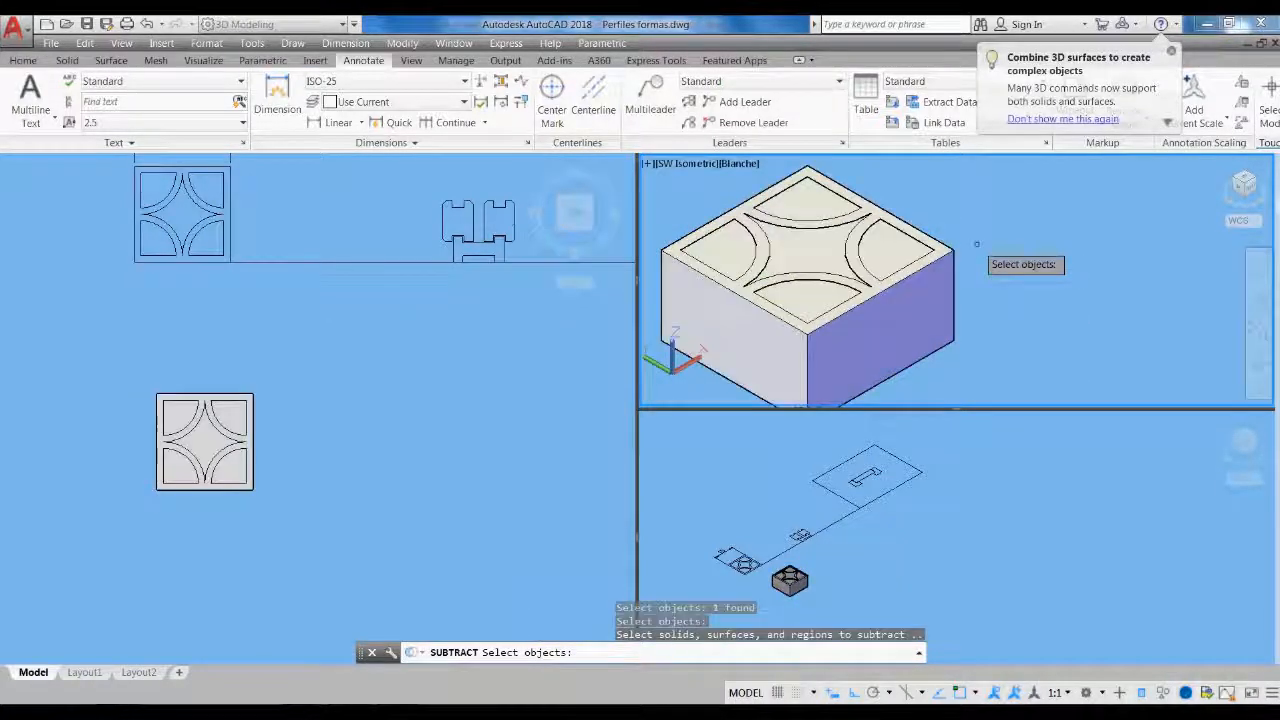
left_click(886, 244)
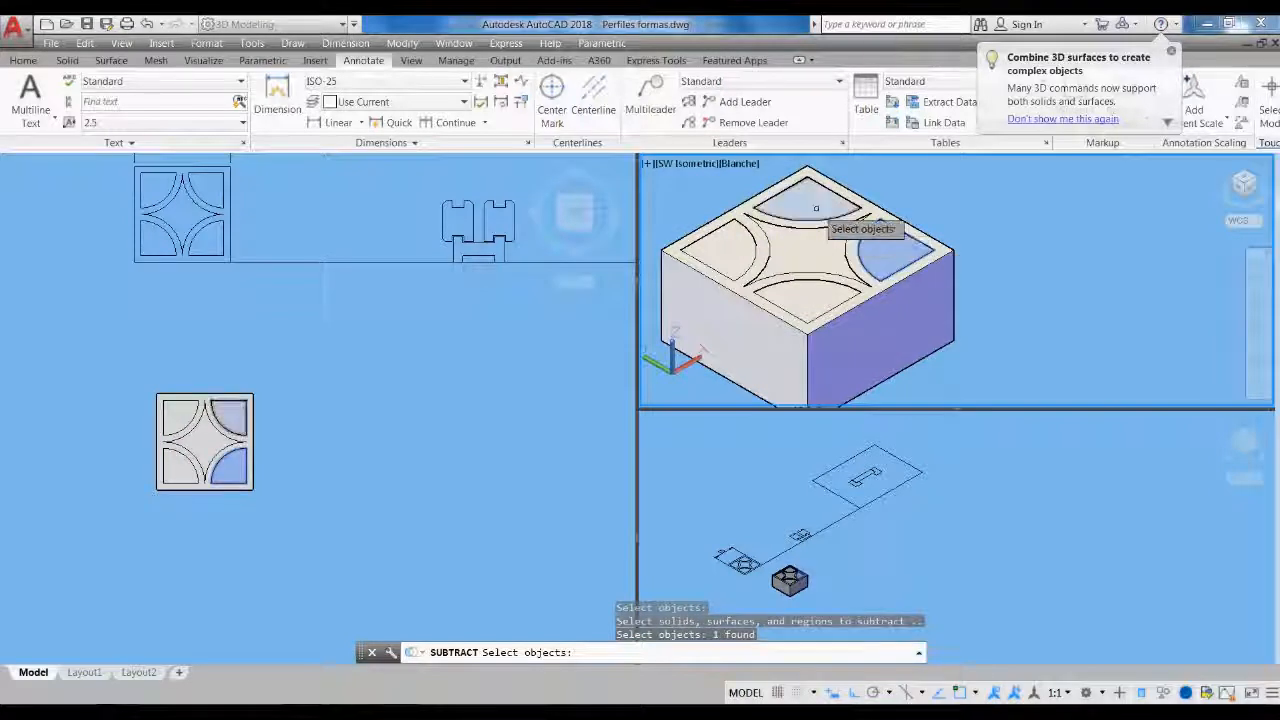
left_click(816, 208)
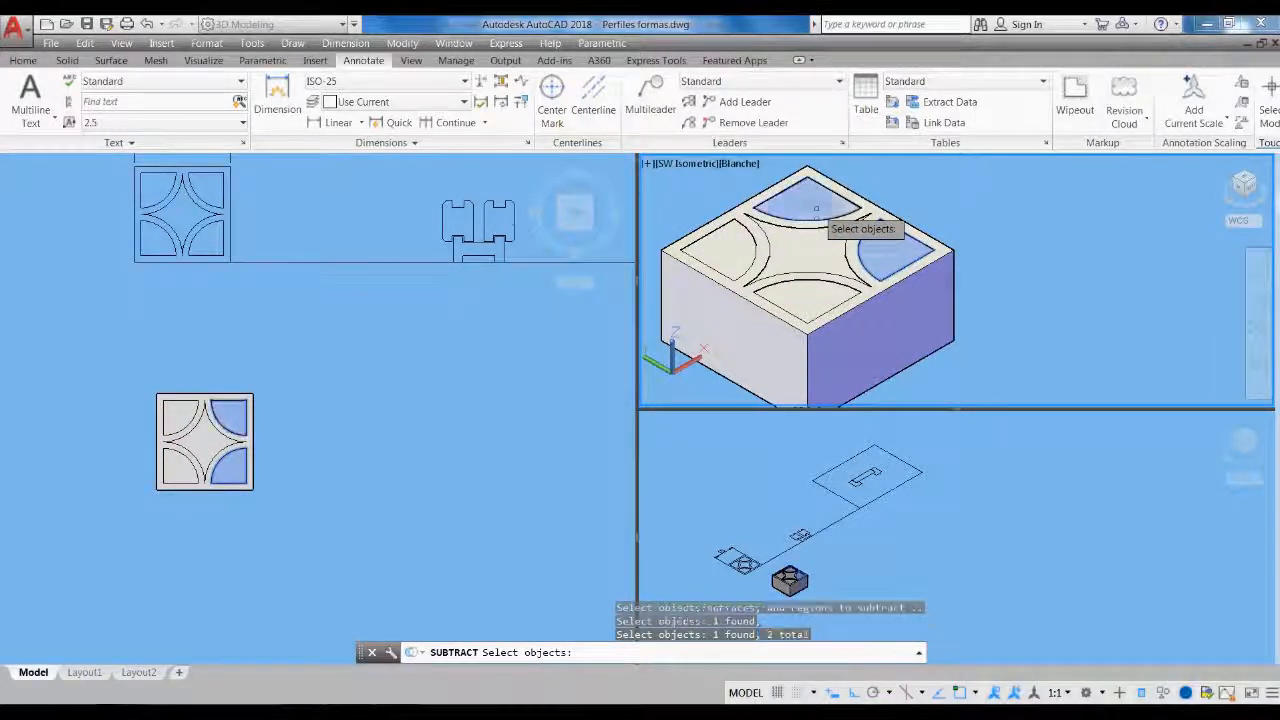
left_click(821, 270)
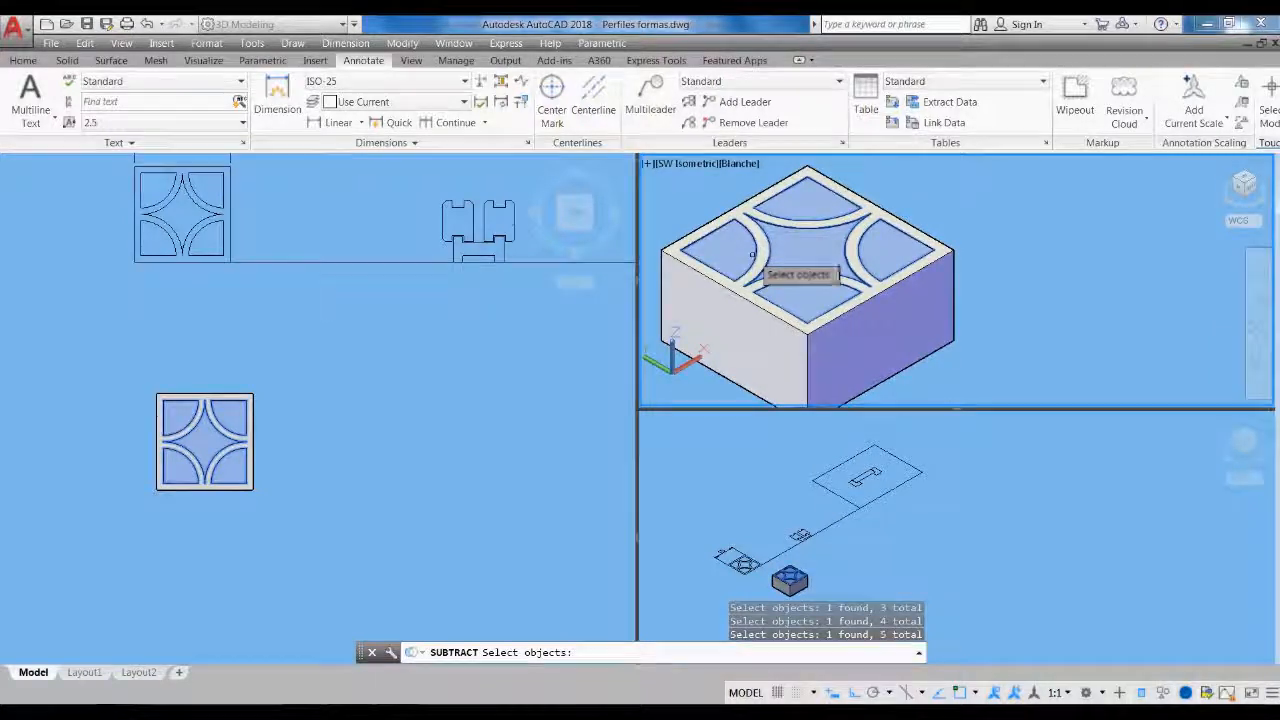
key("Return")
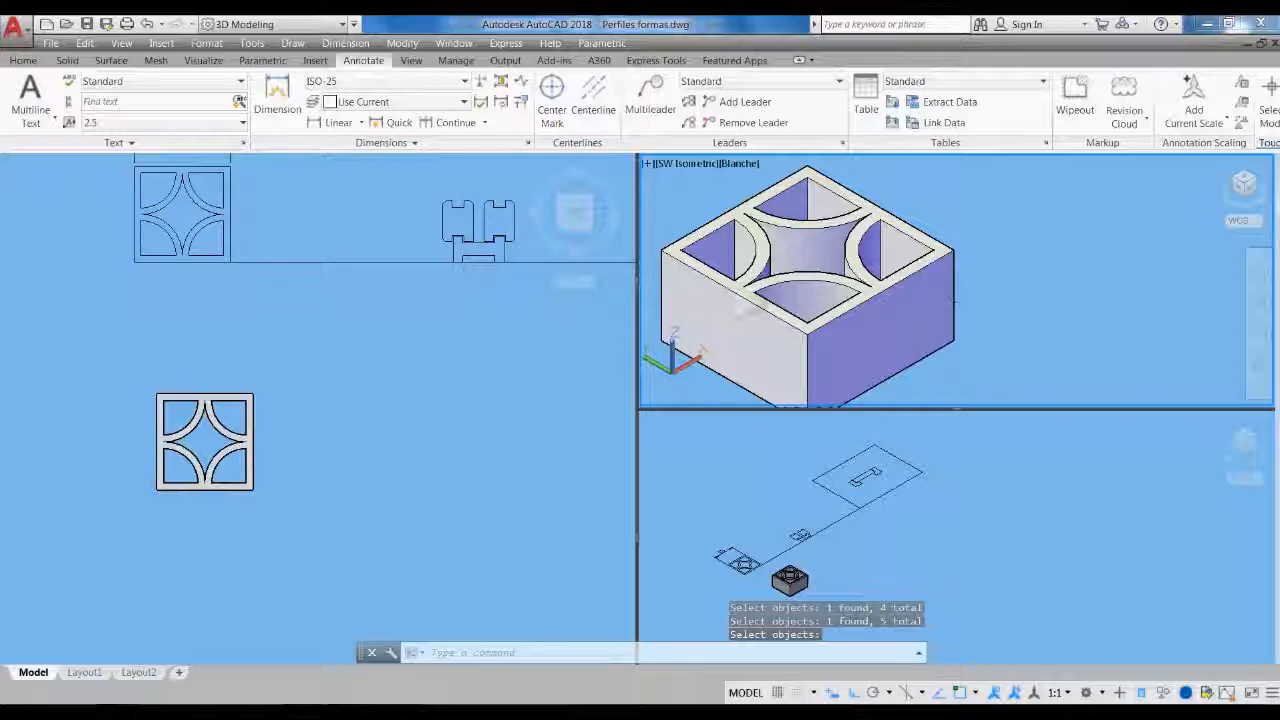
Examine the hollowed tile block and the remaining profiles in the SW Isometric and Top viewports, ending at the interlocking profile
scroll(855, 320, "down", 4)
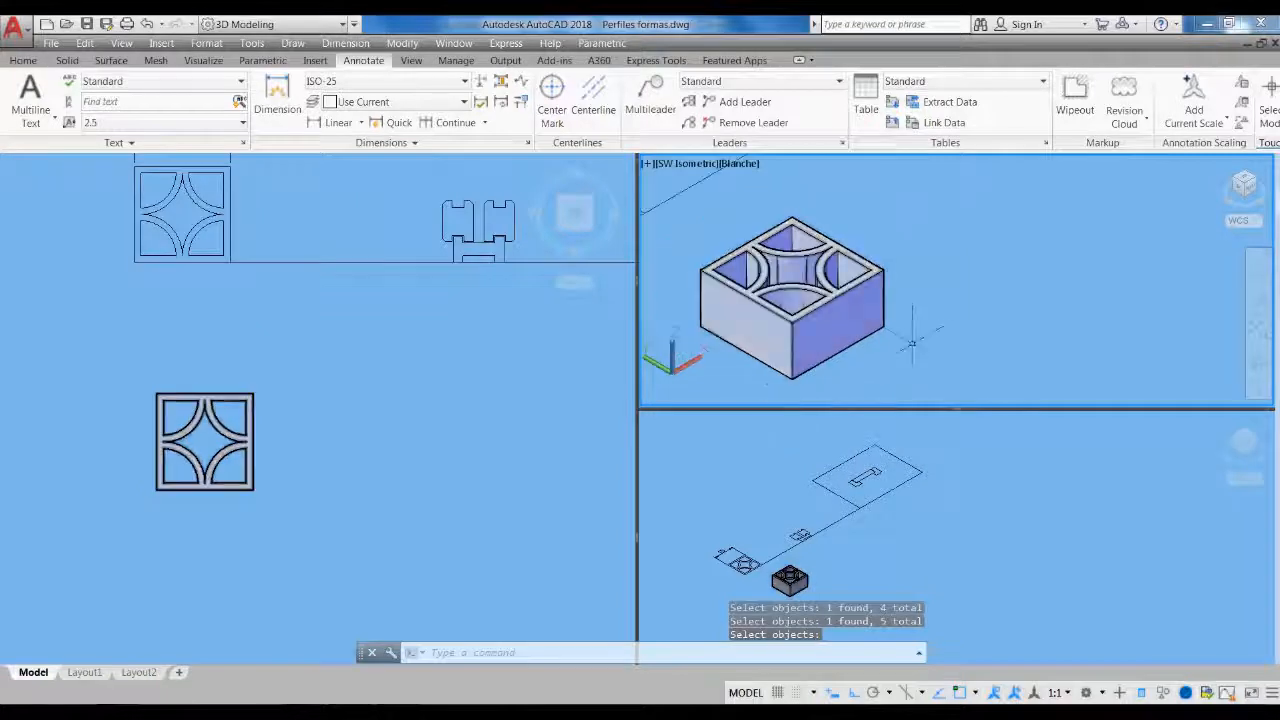
left_click(421, 449)
middle_click_drag(414, 443, 271, 420)
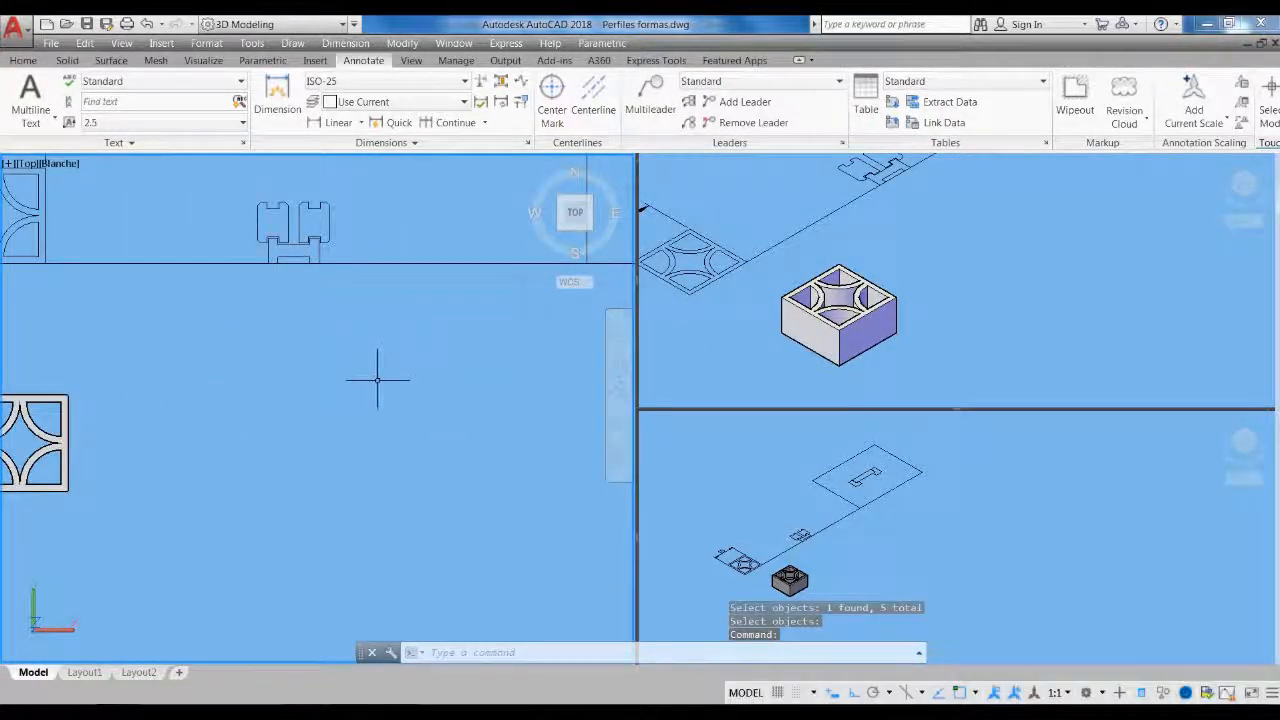
scroll(378, 380, "down", 2)
middle_click_drag(498, 338, 320, 398)
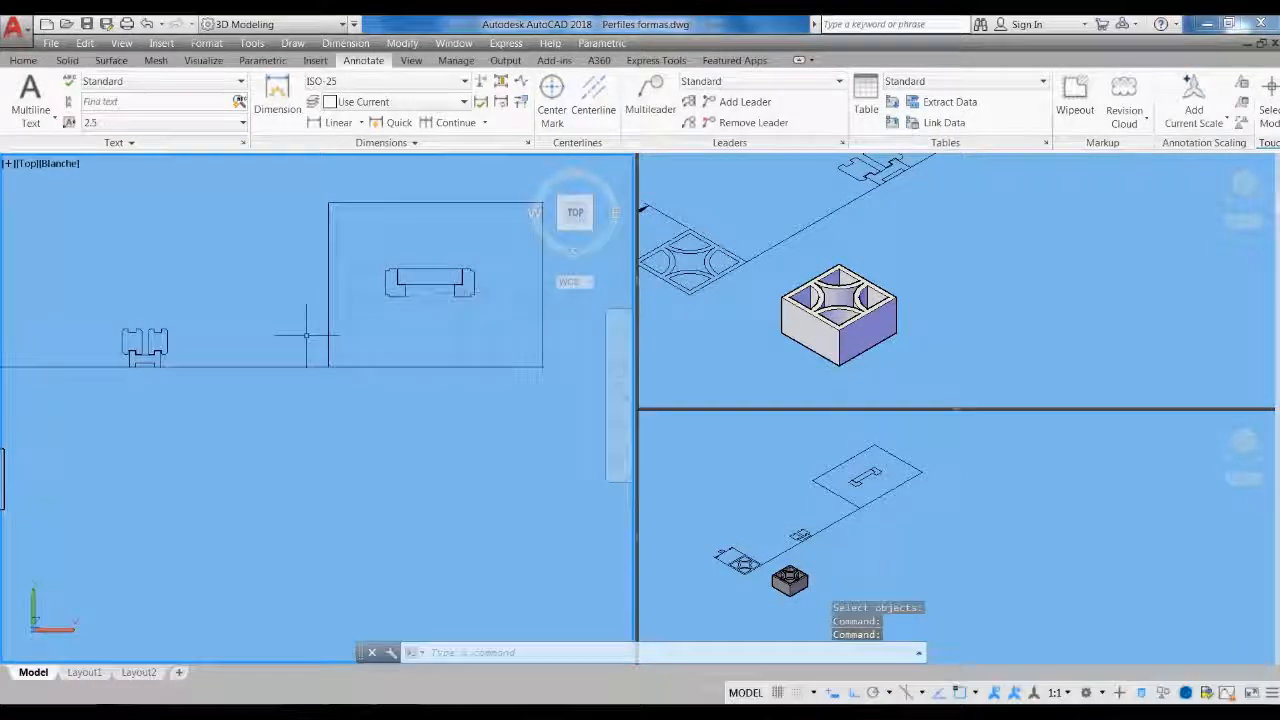
middle_click_drag(405, 305, 492, 245)
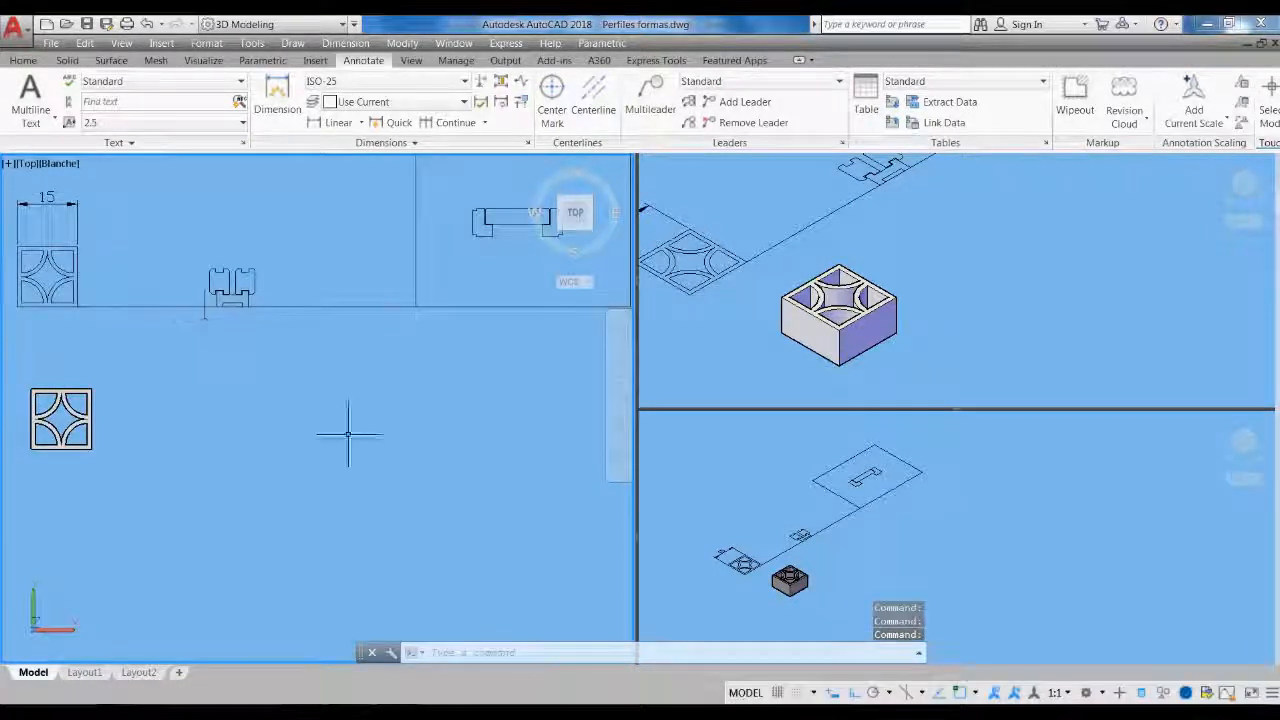
left_click(1010, 295)
middle_click_drag(962, 218, 914, 332)
scroll(862, 385, "down", 2)
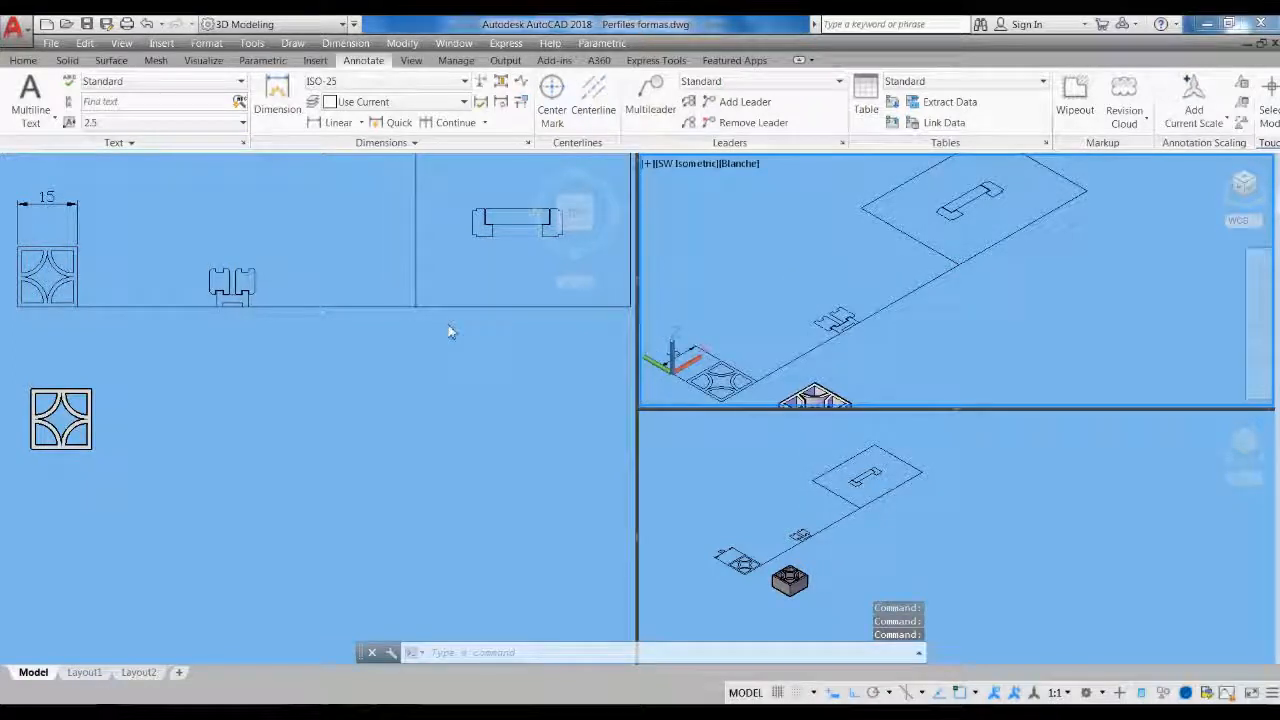
left_click(220, 380)
scroll(227, 371, "up", 2)
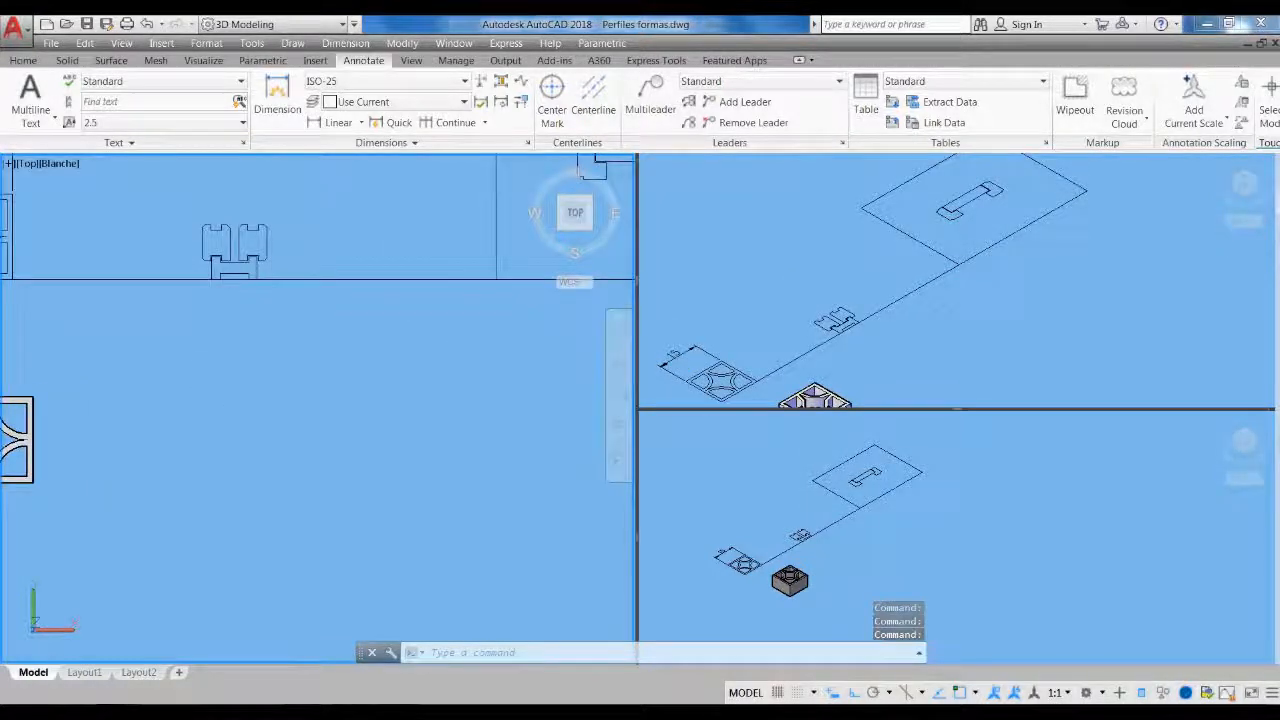
middle_click_drag(278, 404, 325, 420)
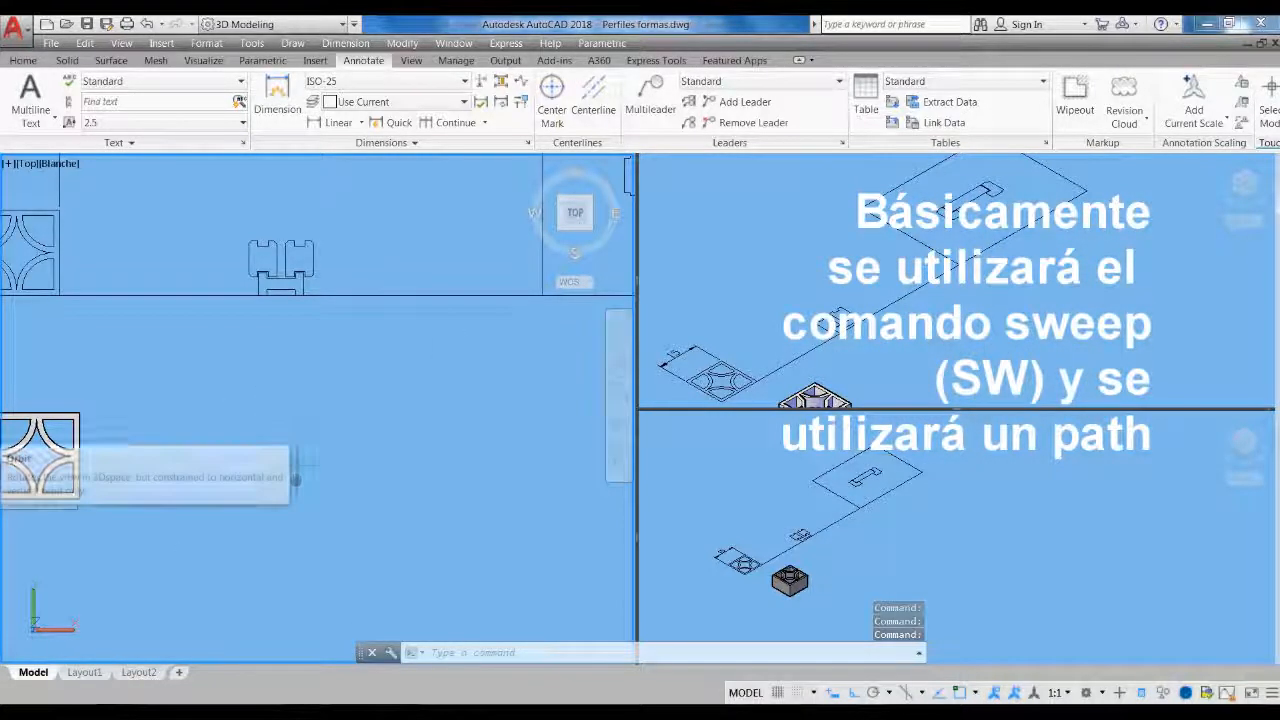
middle_click_drag(297, 470, 294, 505)
scroll(290, 323, "up", 3)
scroll(214, 285, "down", 4)
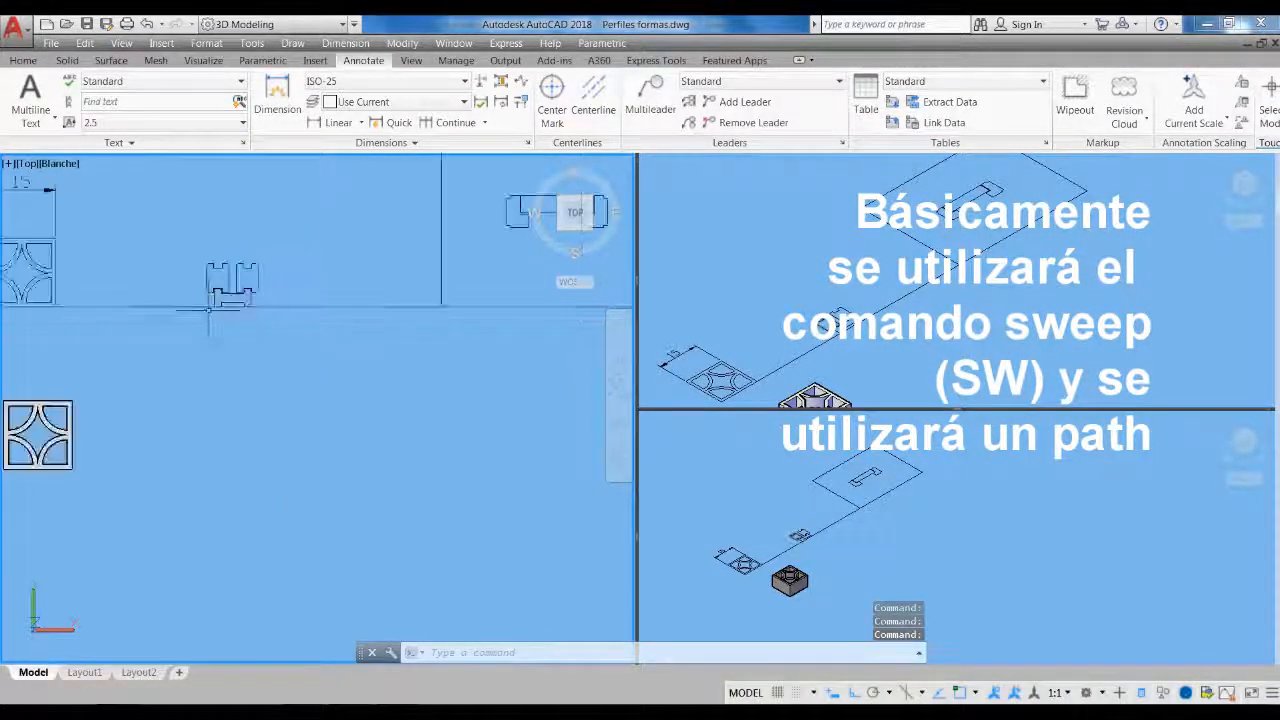
middle_click_drag(257, 234, 285, 244)
scroll(220, 300, "up", 2)
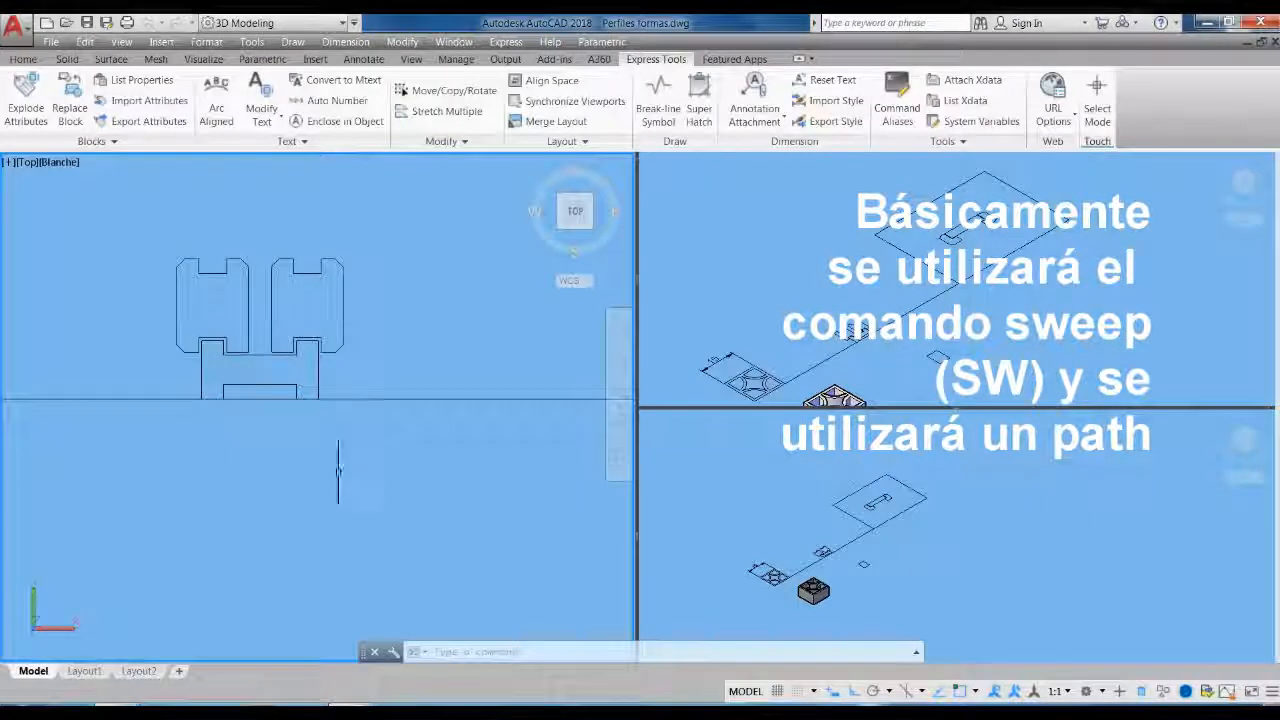
Add a linear dimension above the interlocking profile for the width of its upper-right piece
middle_click_drag(354, 383, 348, 411)
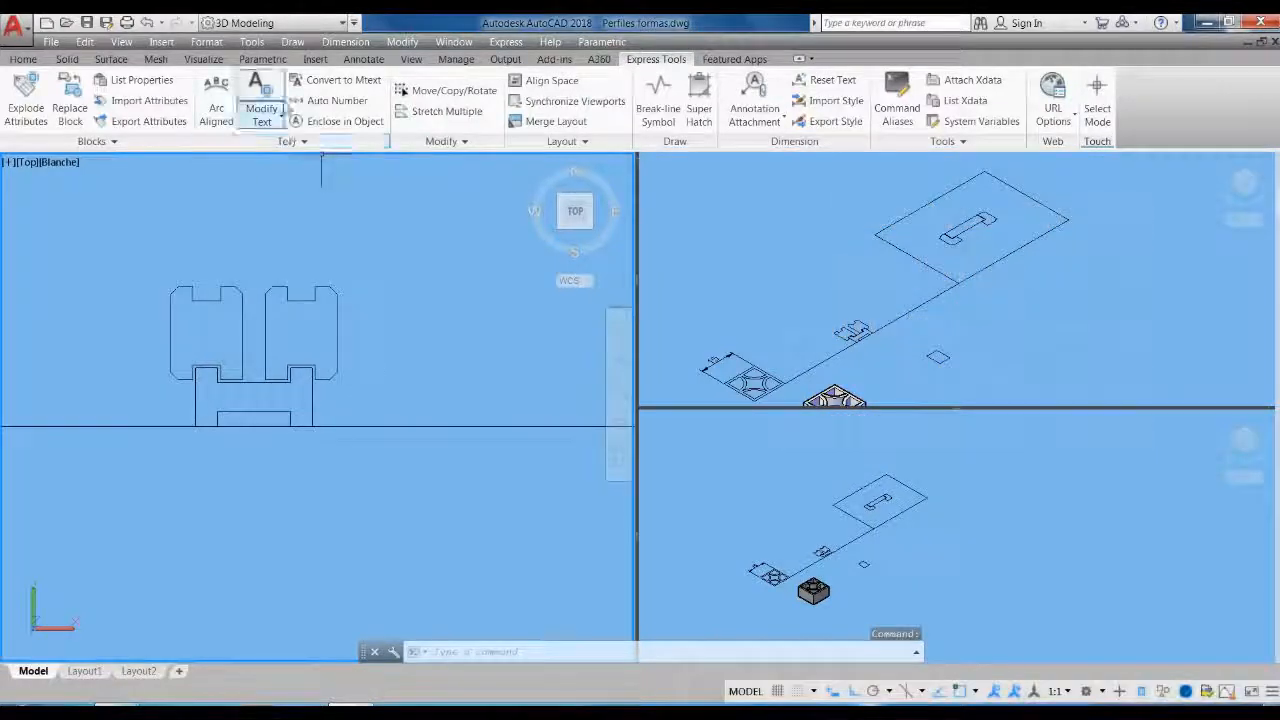
left_click(364, 59)
left_click(336, 121)
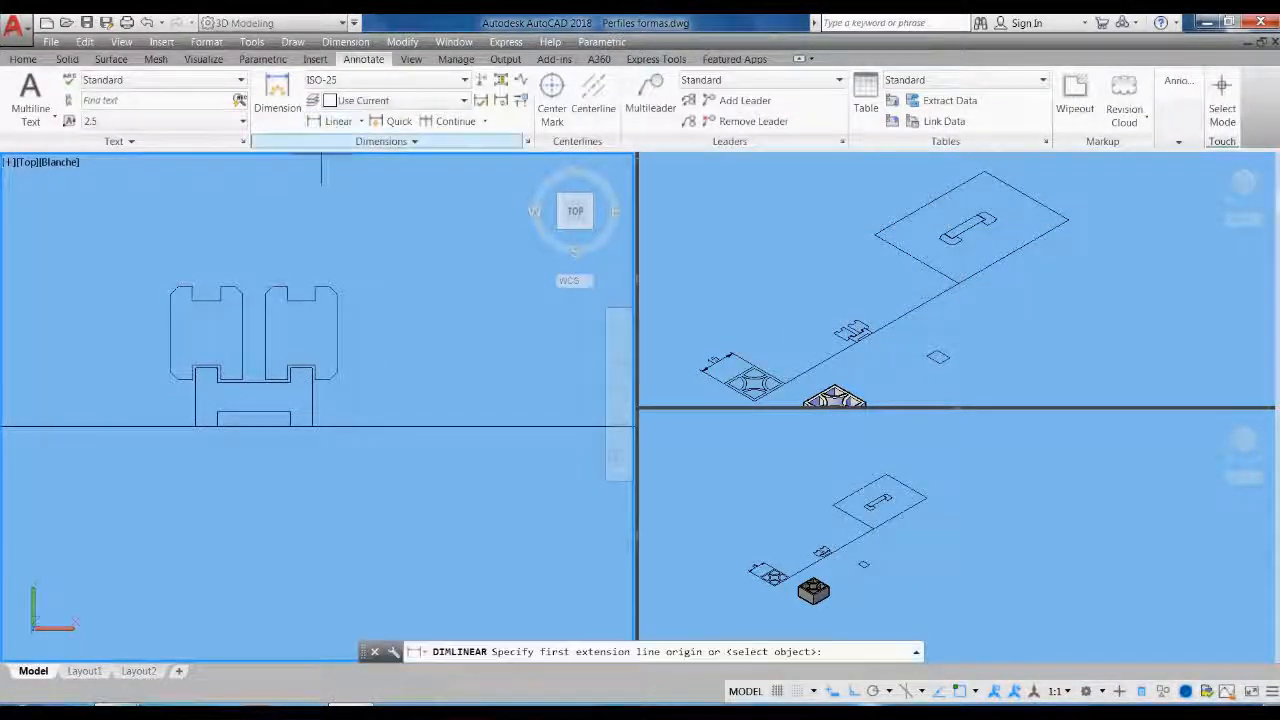
left_click(337, 335)
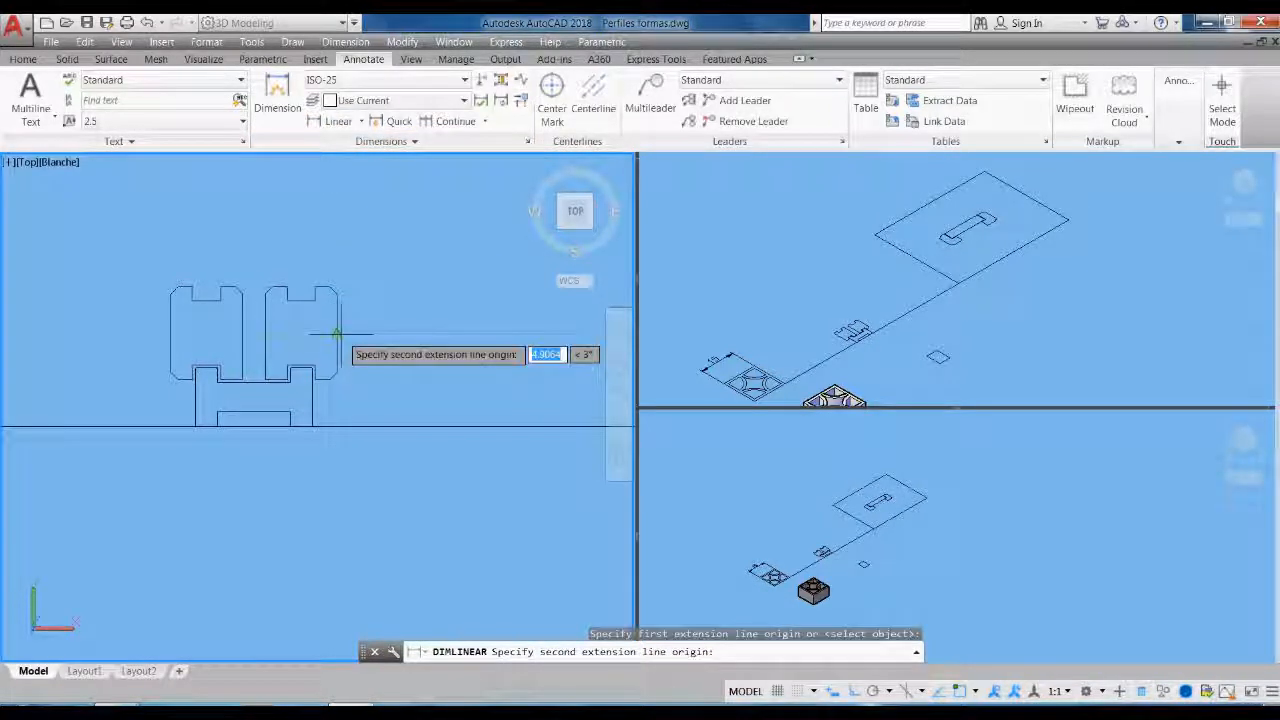
left_click(266, 336)
scroll(325, 395, "down", 2)
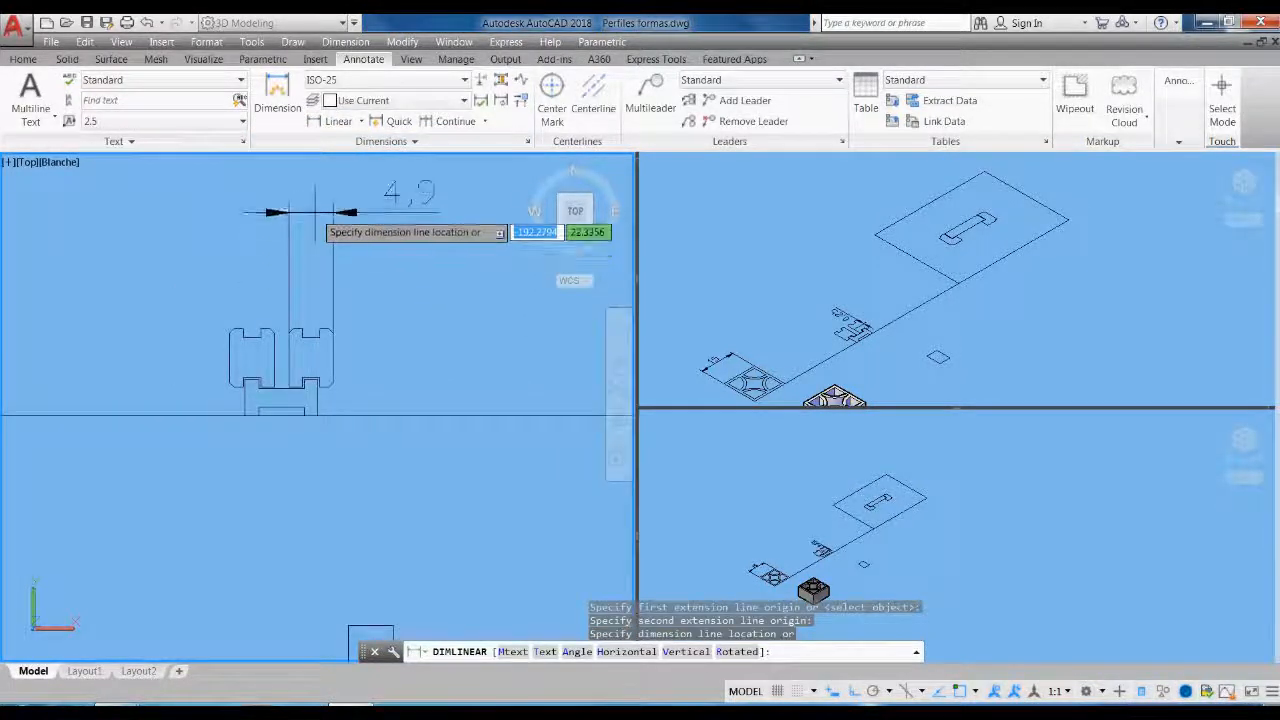
left_click(316, 212)
Add a vertical linear dimension to the right of the profile for the upper-right piece's height
scroll(325, 335, "up", 1)
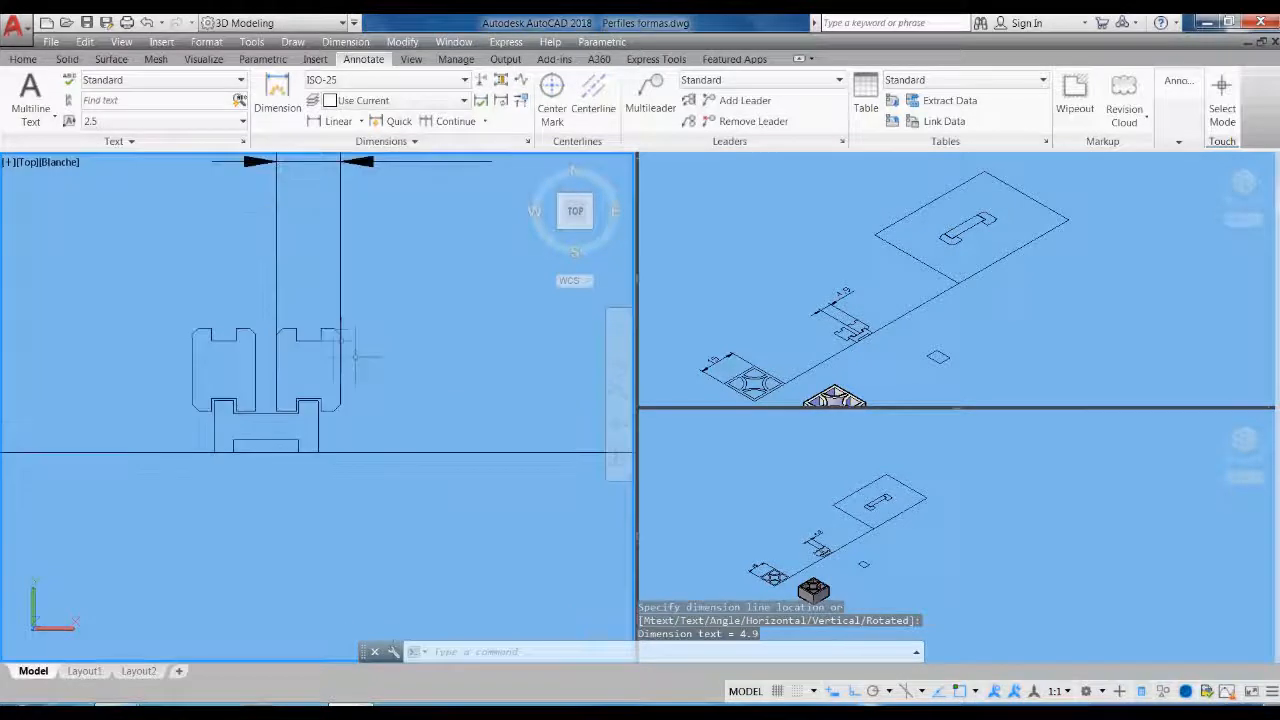
key("Return")
left_click(327, 410)
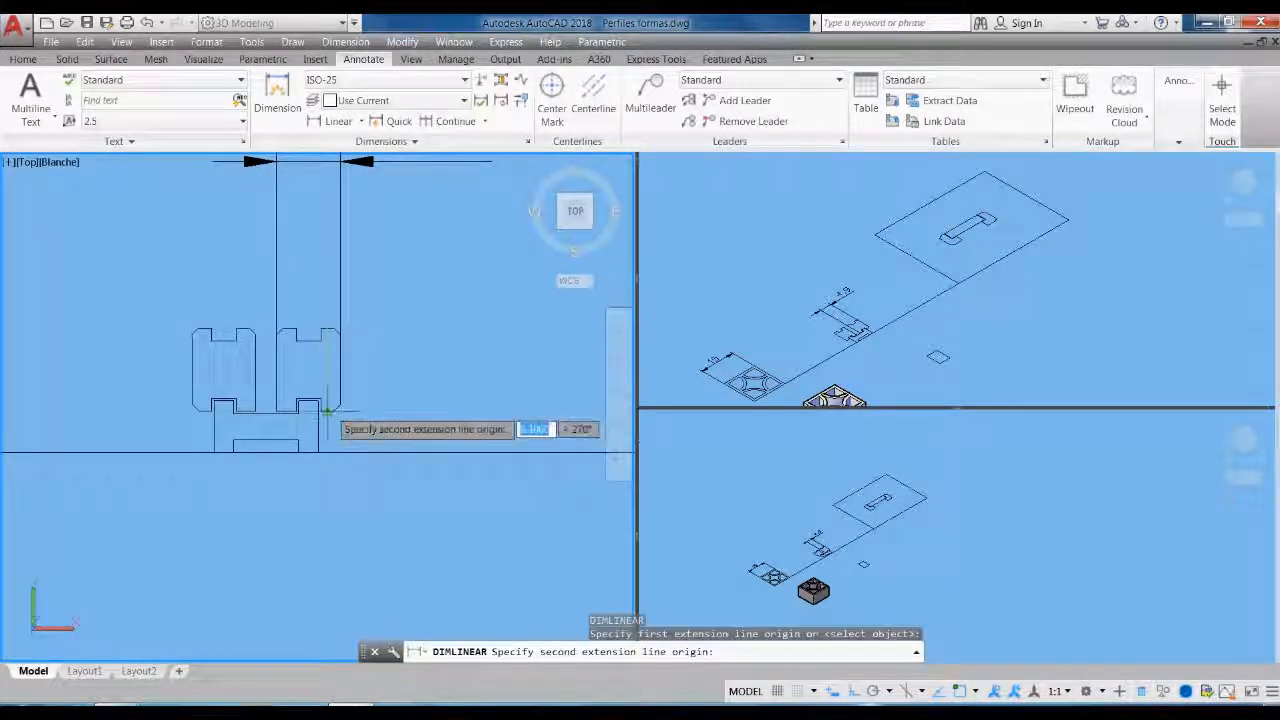
left_click(340, 329)
left_click(513, 370)
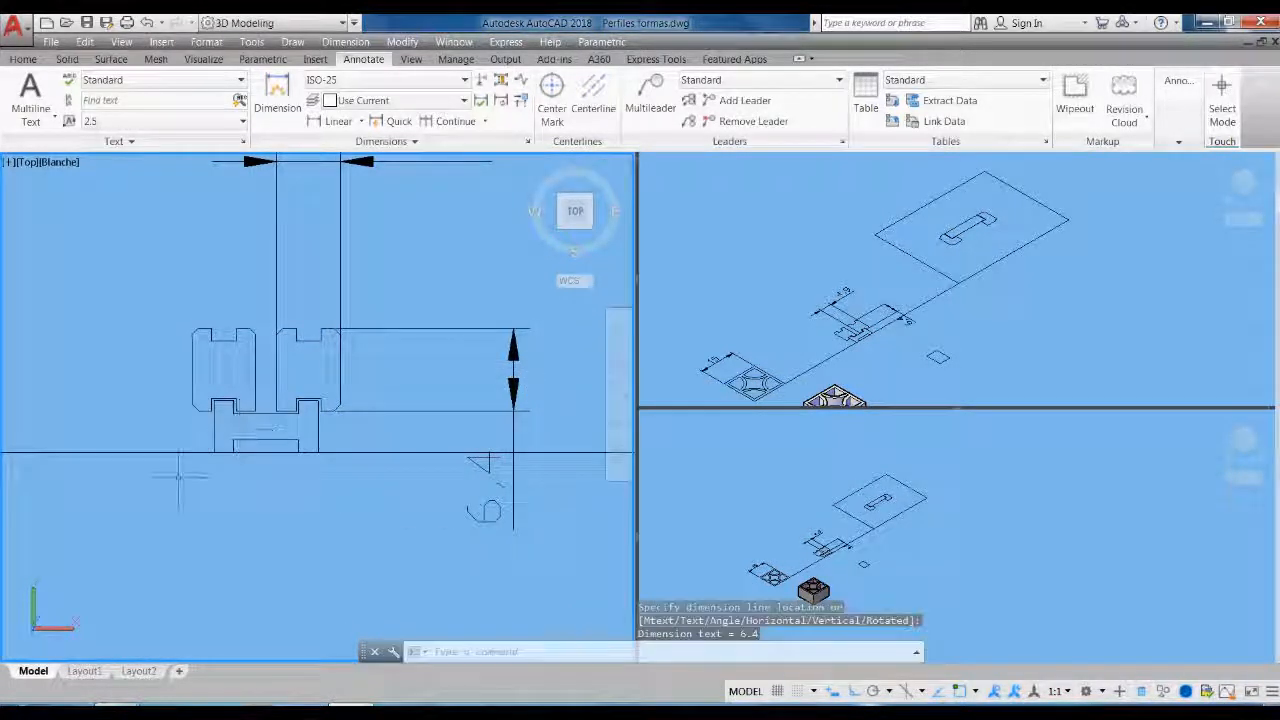
Dimension the overall width of the profile's lower base piece, placing the dimension below it
key("Return")
left_click(214, 448)
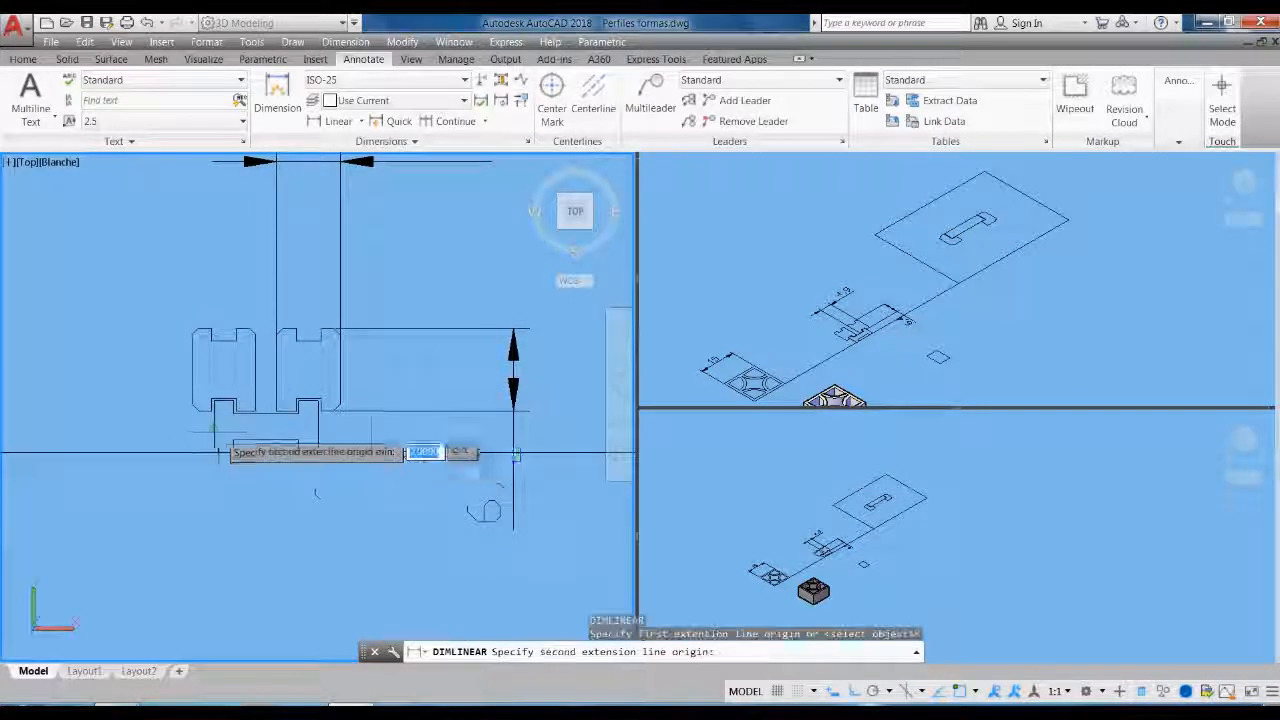
left_click(318, 450)
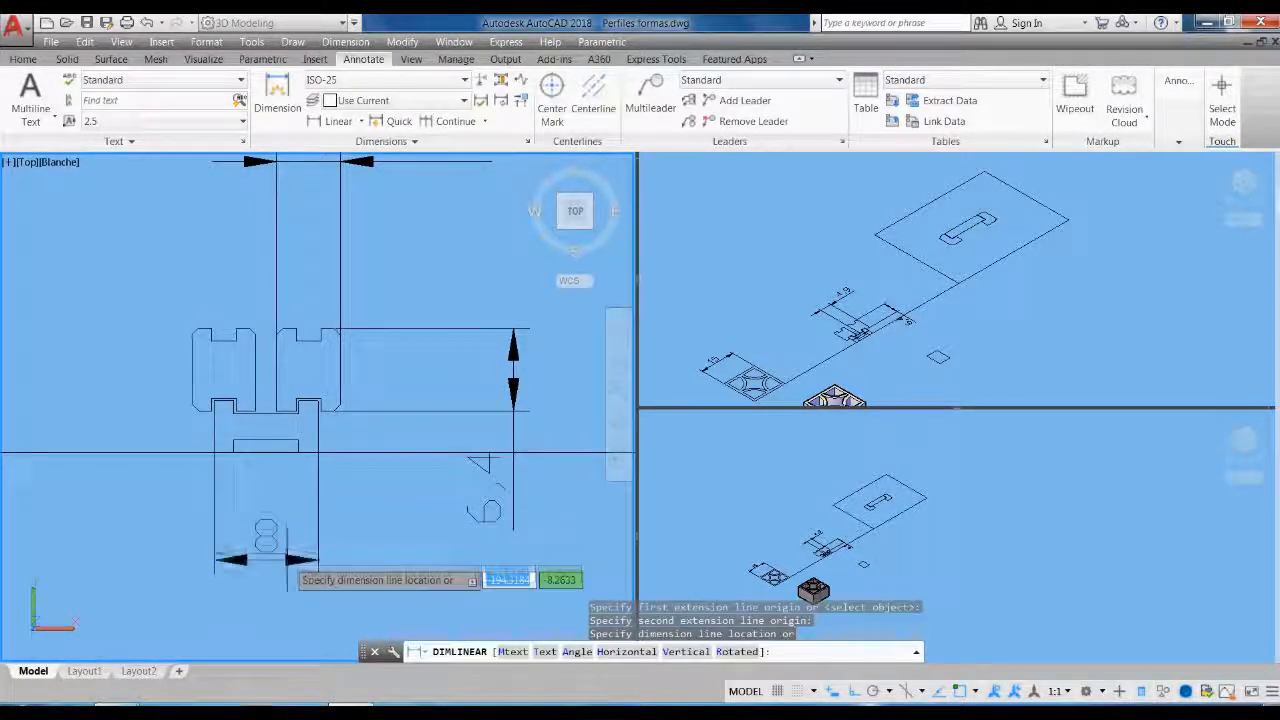
left_click(287, 560)
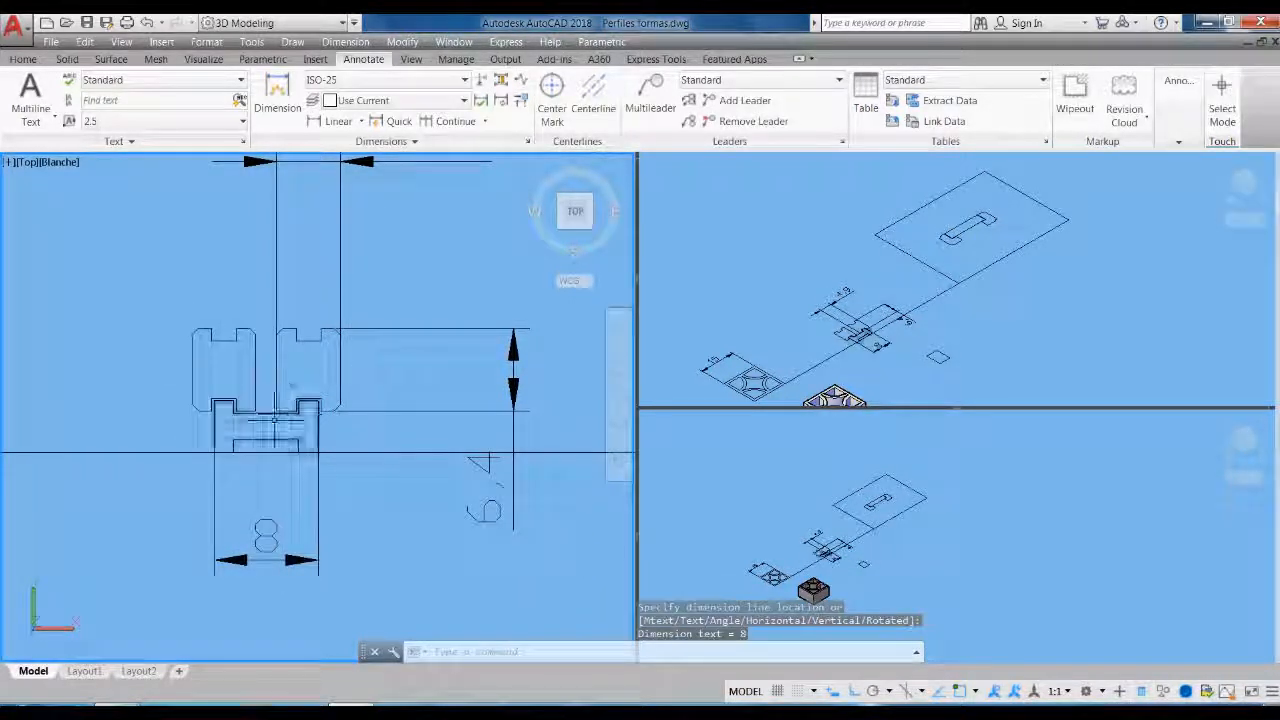
Dimension the height of the lower base piece, placing the dimension to the left of the profile
scroll(271, 476, "up", 2)
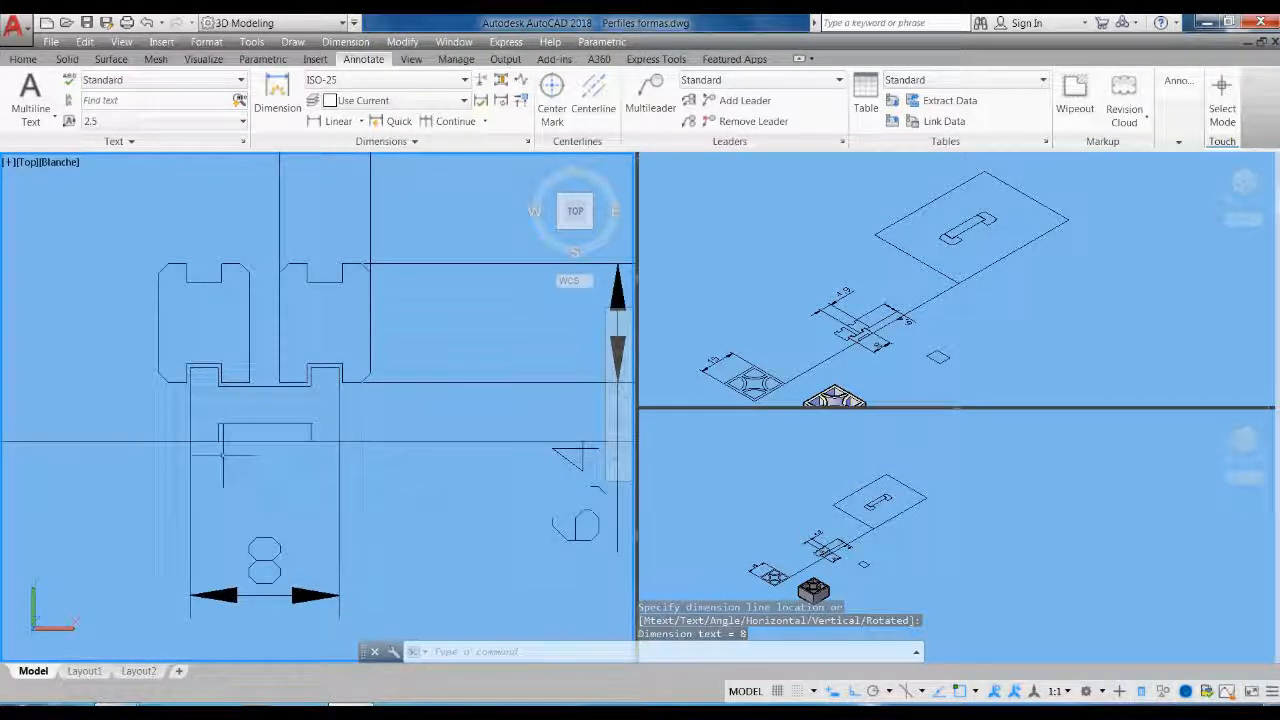
key("Return")
left_click(218, 442)
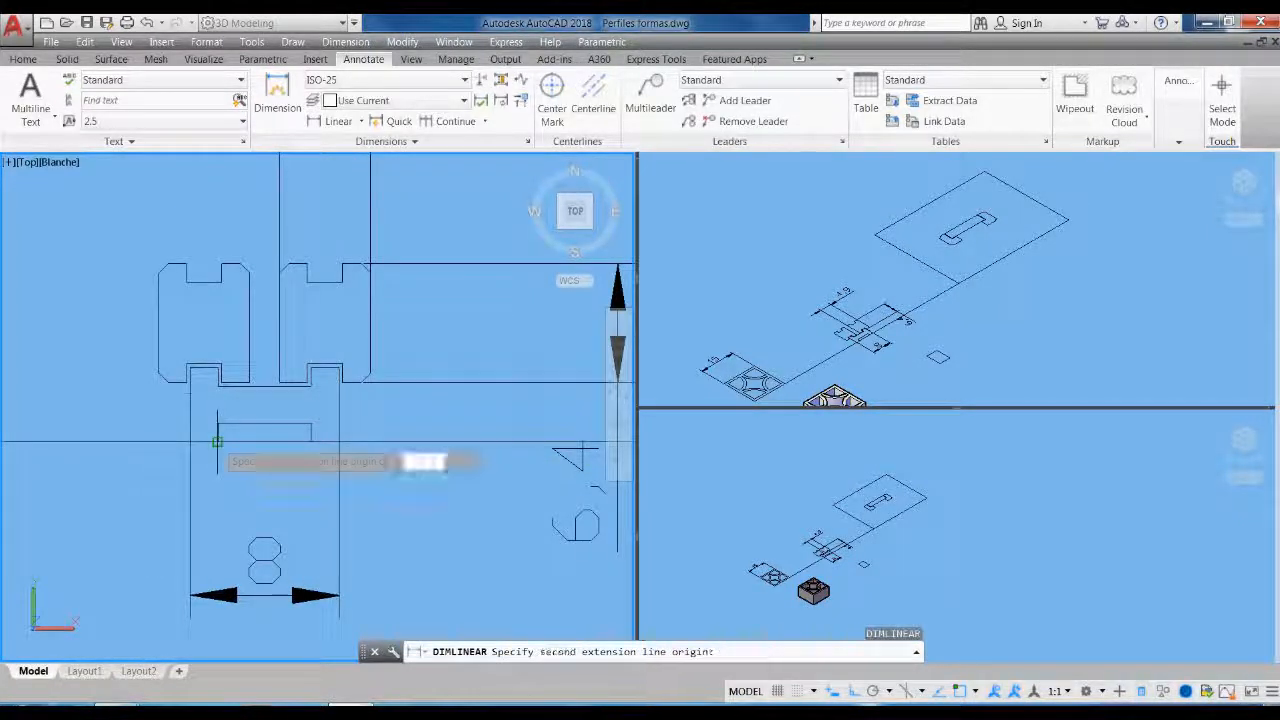
left_click(219, 367)
scroll(263, 400, "down", 2)
left_click(80, 423)
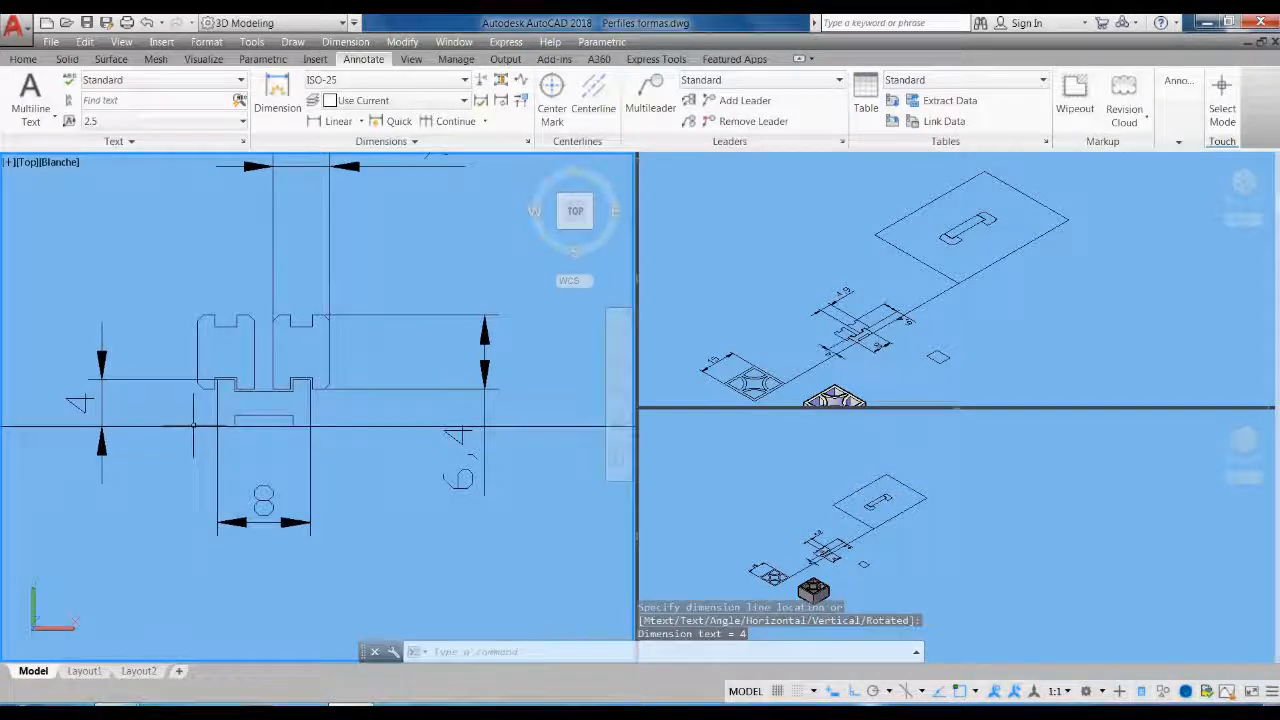
Erase the small leftover rectangle below the dimensioned interlocking profile
scroll(371, 523, "down", 1)
middle_click_drag(371, 523, 338, 418)
scroll(350, 429, "down", 5)
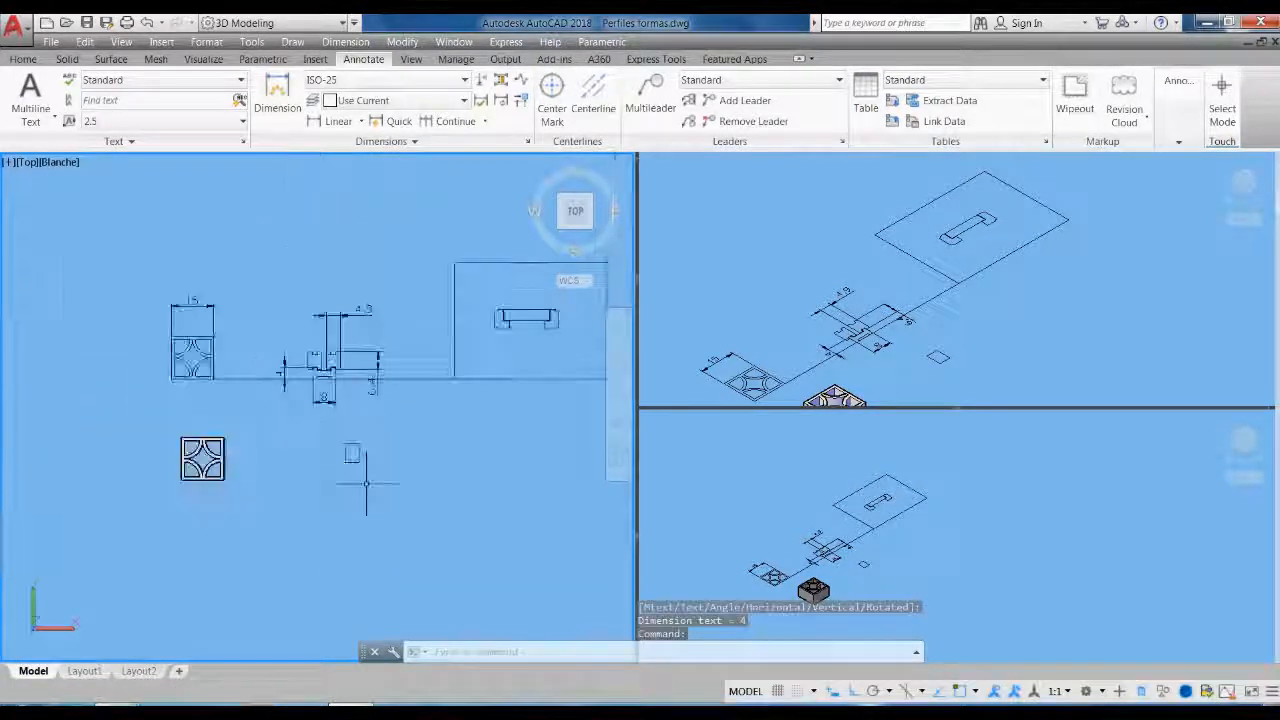
scroll(350, 464, "up", 2)
left_click(363, 468)
left_click(344, 432)
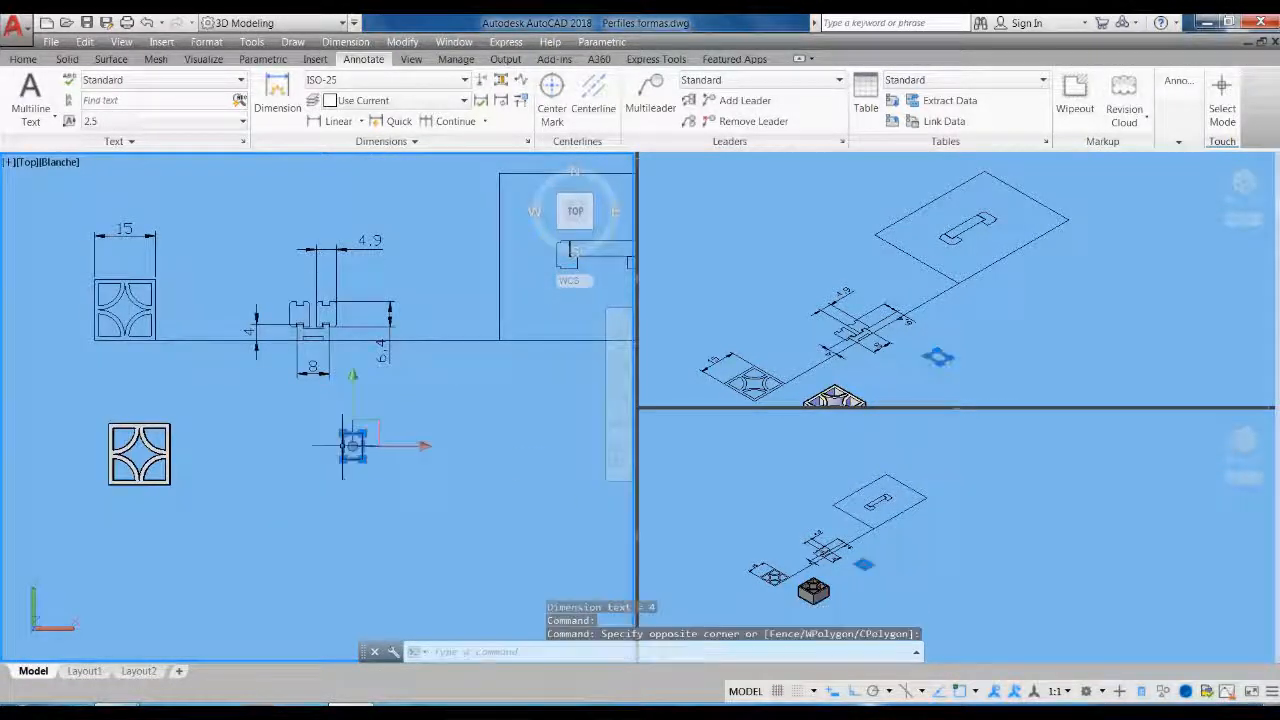
key("Delete")
Draw an 8 by 4 rectangle in the empty space below the interlocking profile
scroll(308, 396, "up", 2)
scroll(308, 392, "up", 2)
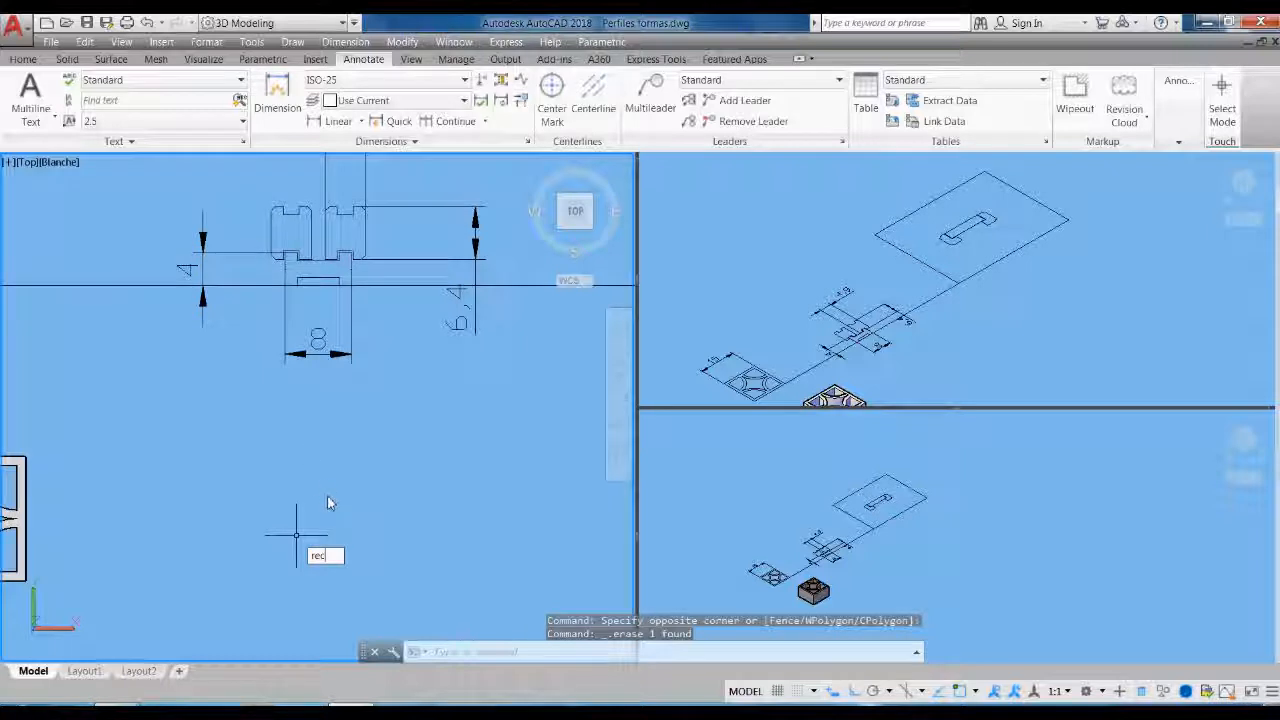
key("Return")
left_click(323, 485)
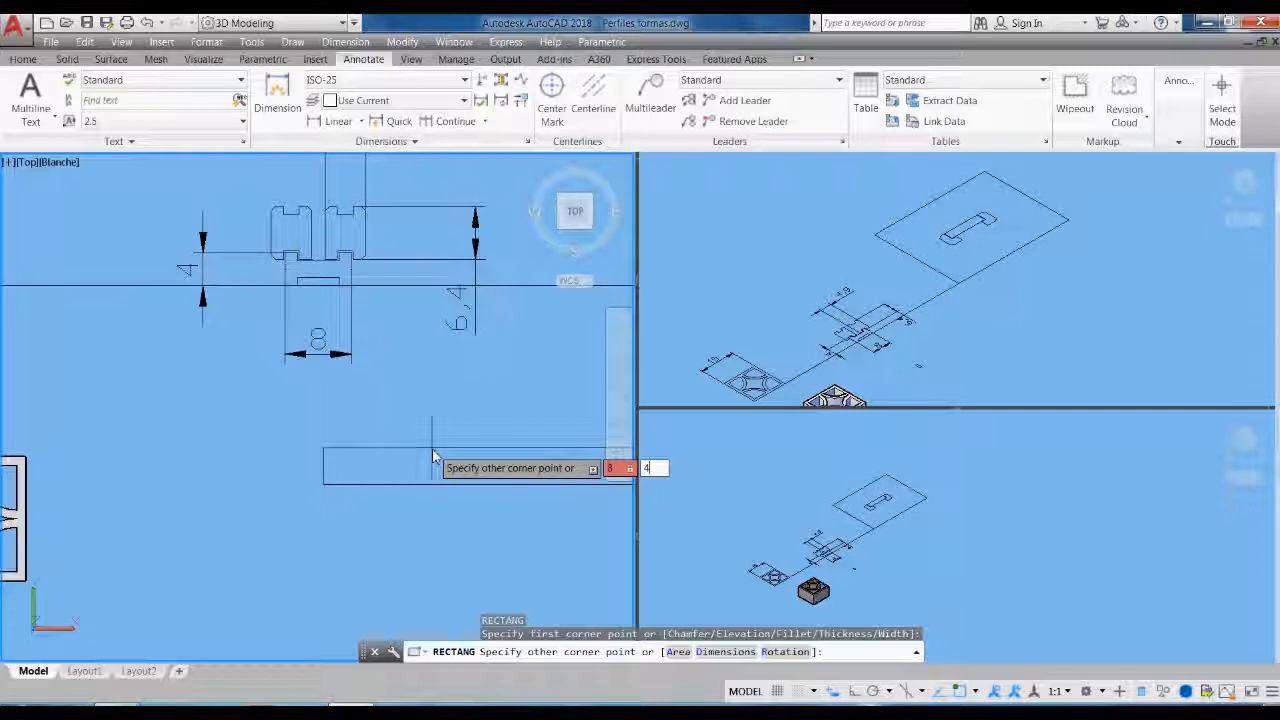
key("Return")
Draw a 4.9 by 6.4 rectangle above and to the right of the 8 by 4 rectangle
middle_click_drag(427, 295, 384, 412)
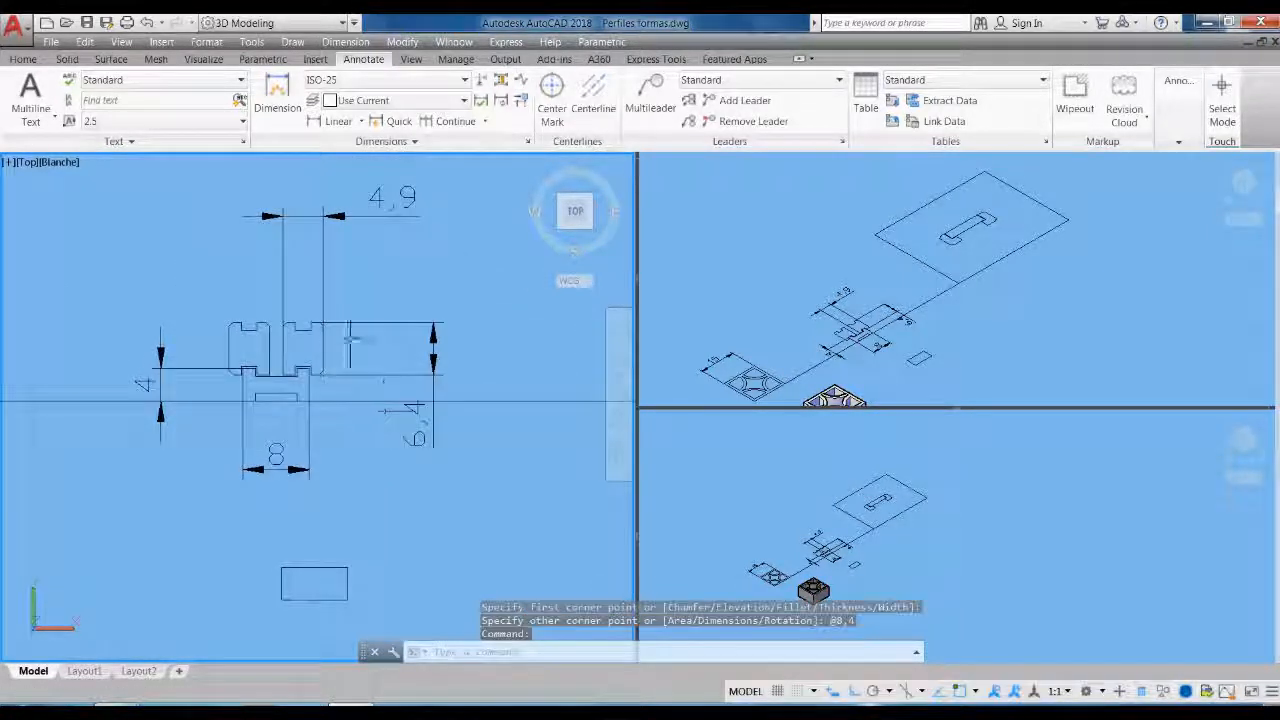
type("rec")
key("Return")
left_click(406, 554)
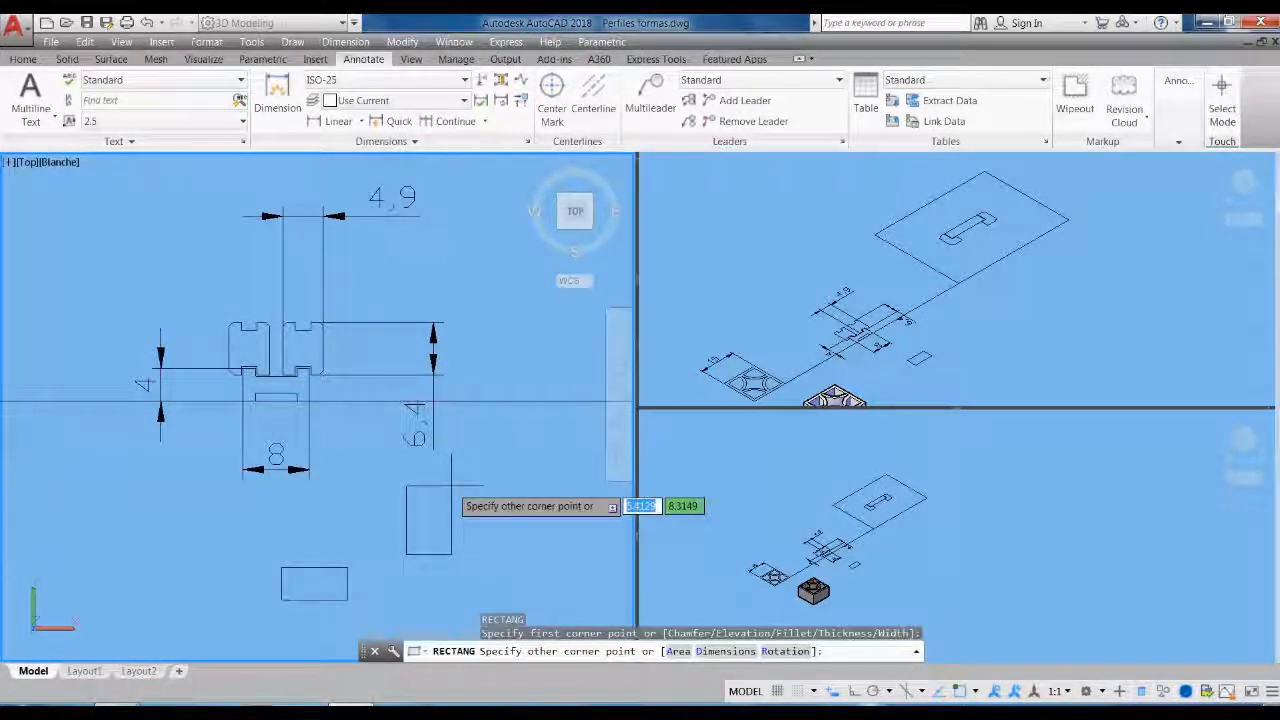
type("4.9")
key("Tab")
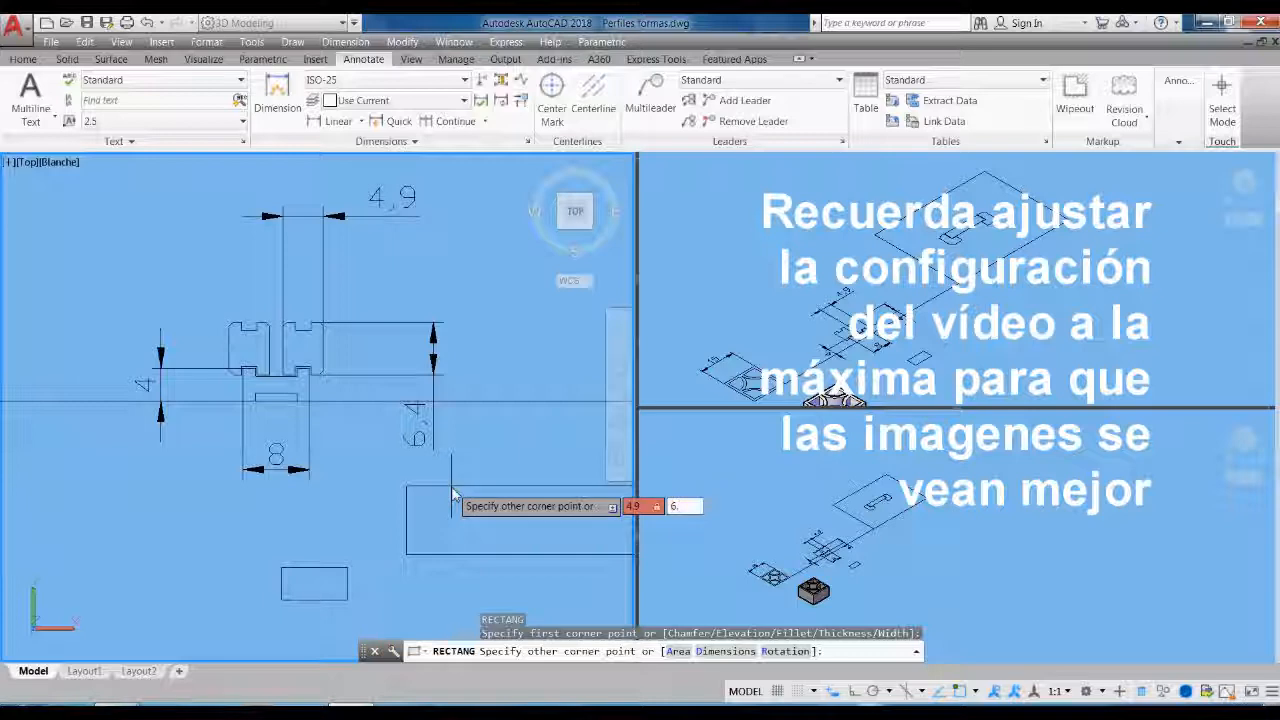
type("6.4")
key("Return")
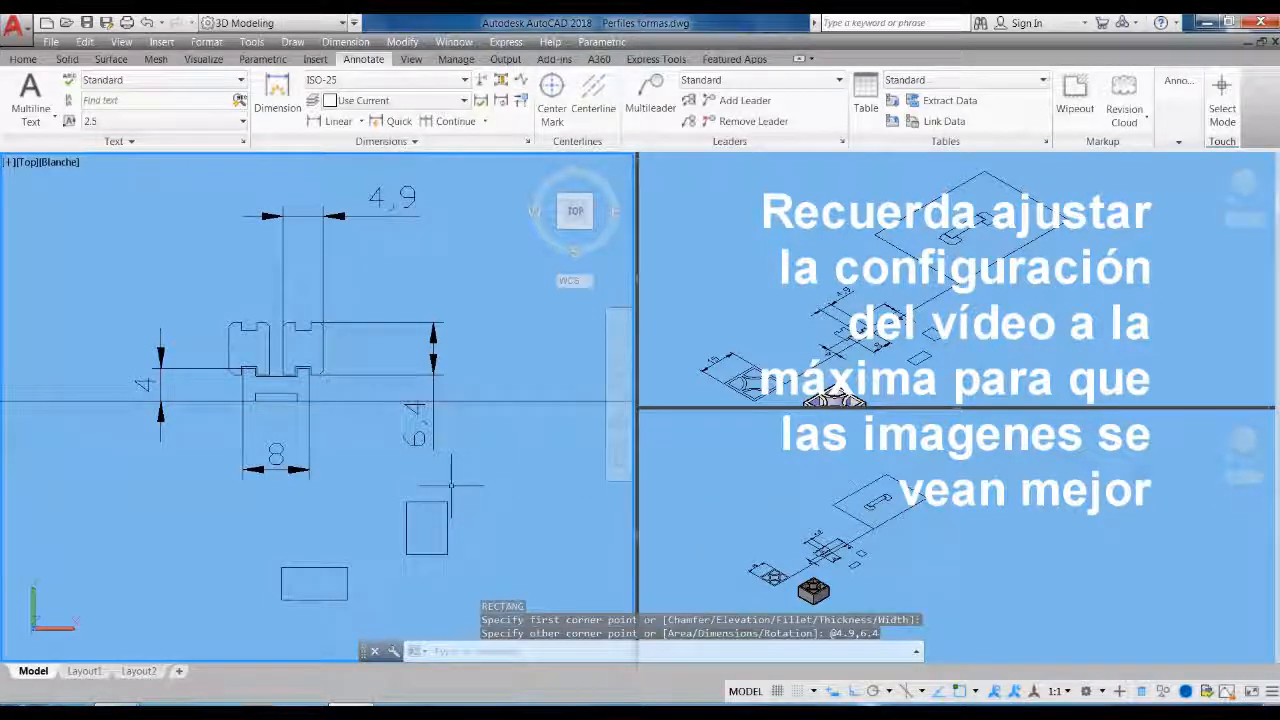
Dimension the height of the thin rectangle at the foot of the interlocking profile, placing the dimension to its right
scroll(235, 458, "up", 3)
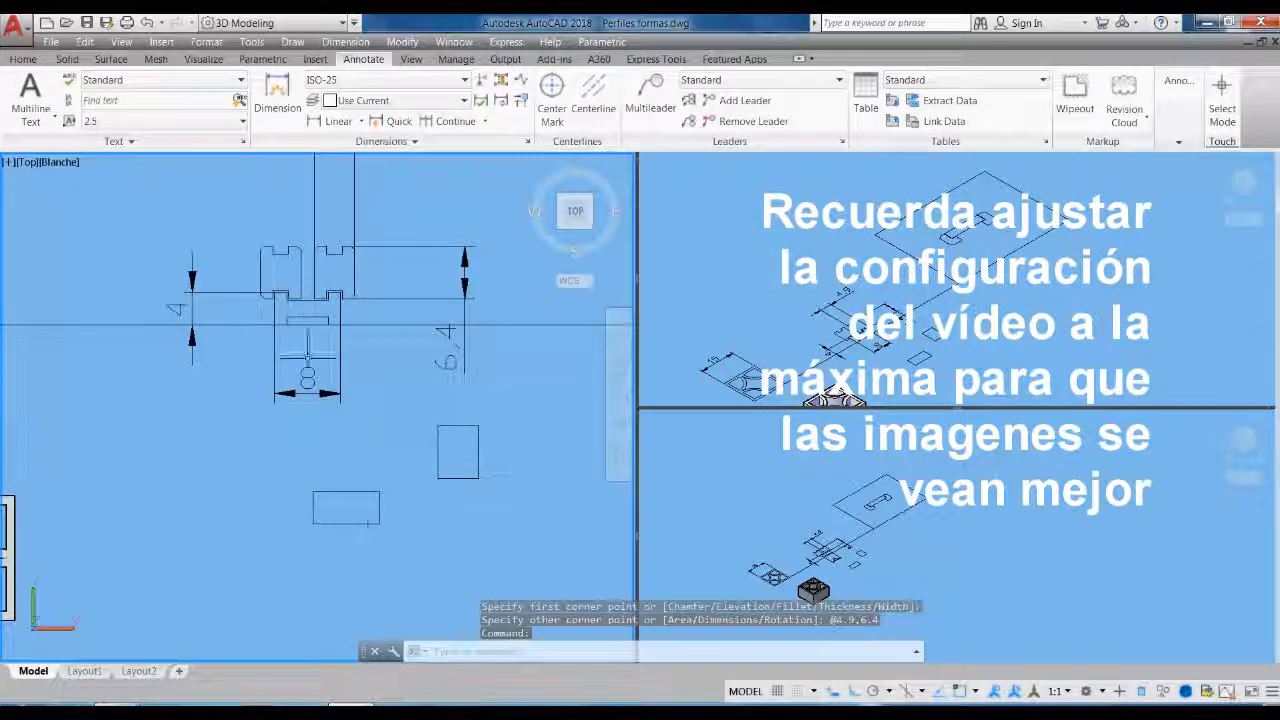
type("dli")
key("Return")
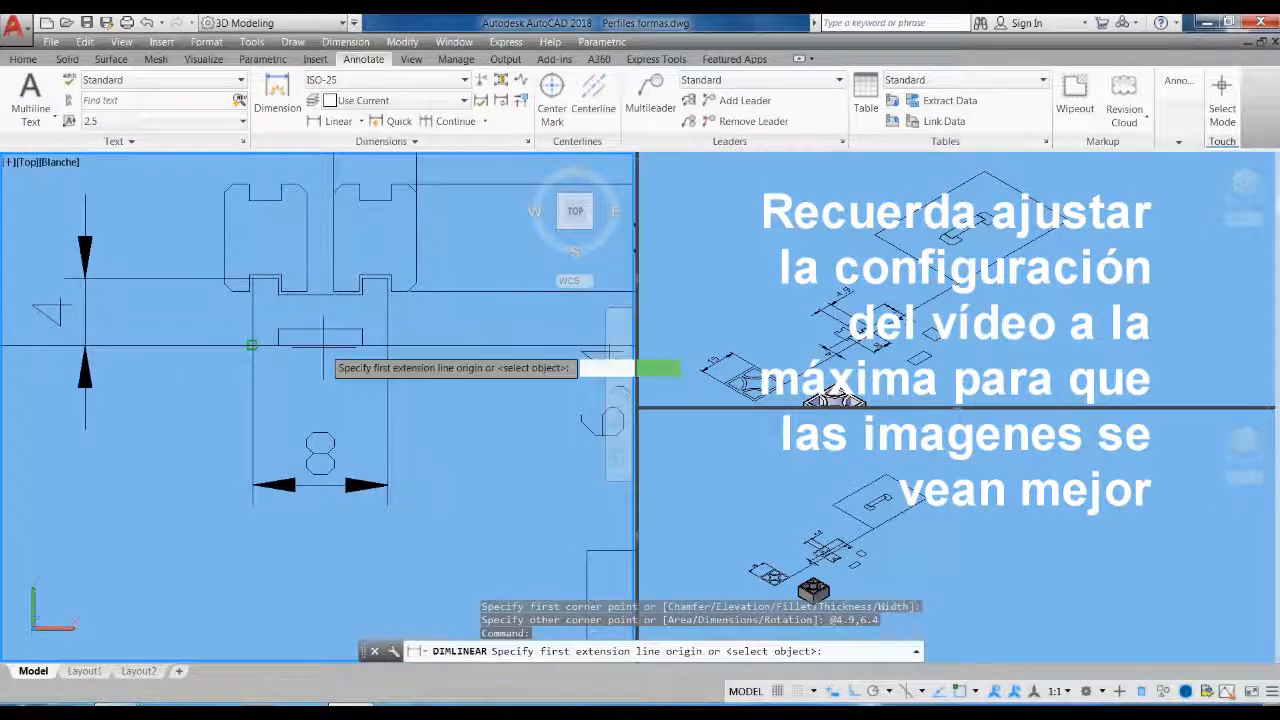
left_click(362, 329)
left_click(362, 345)
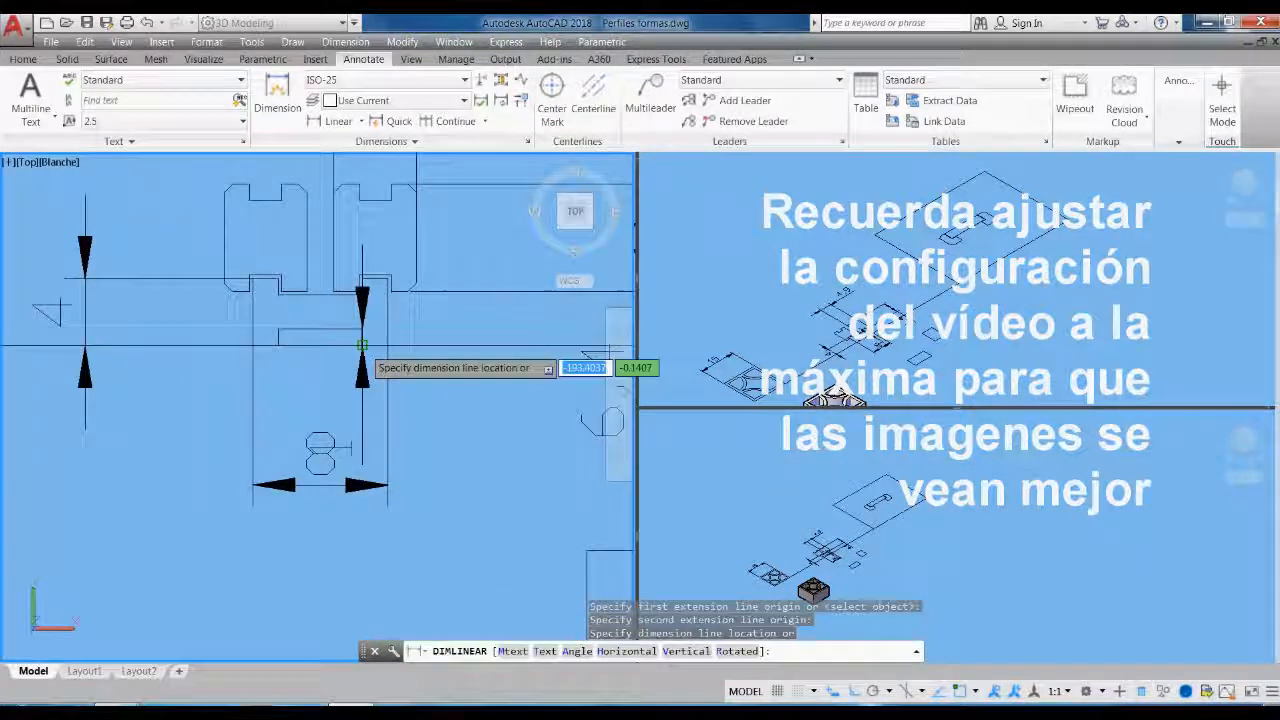
left_click(435, 335)
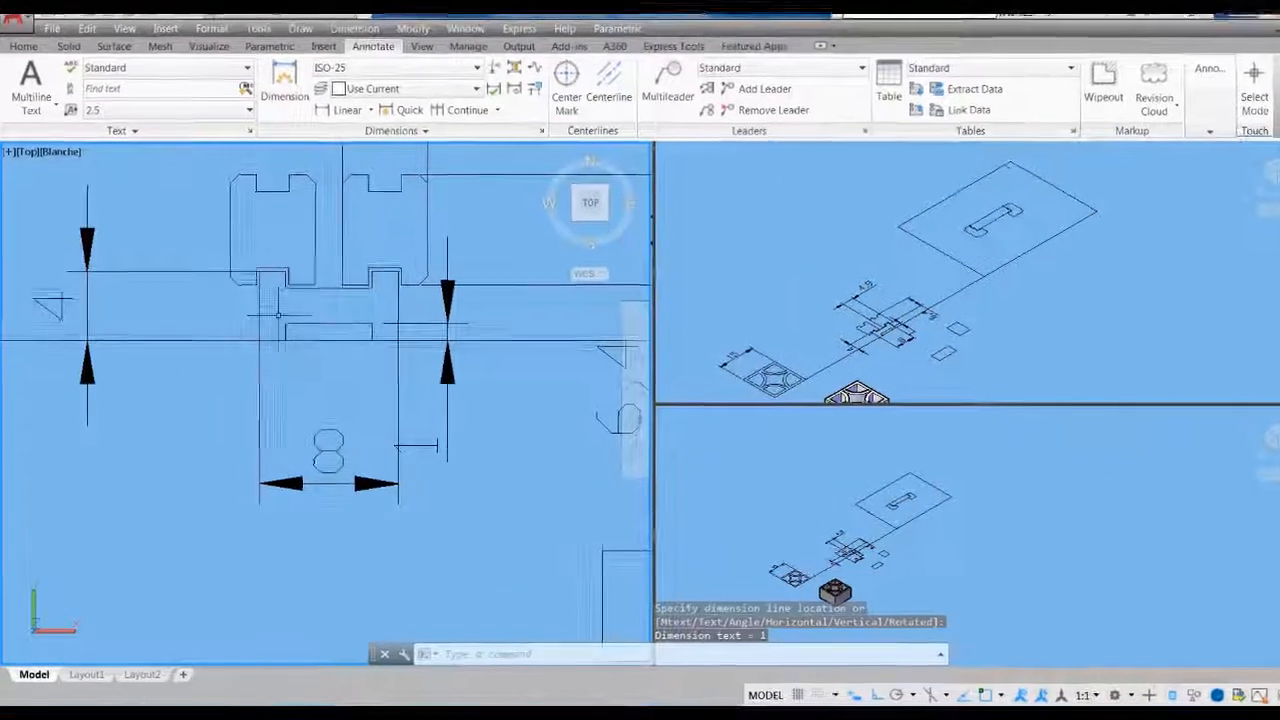
Dimension the width of the thin rectangle at the foot of the profile, placing the dimension just above it
key("Return")
left_click(279, 330)
left_click(409, 305)
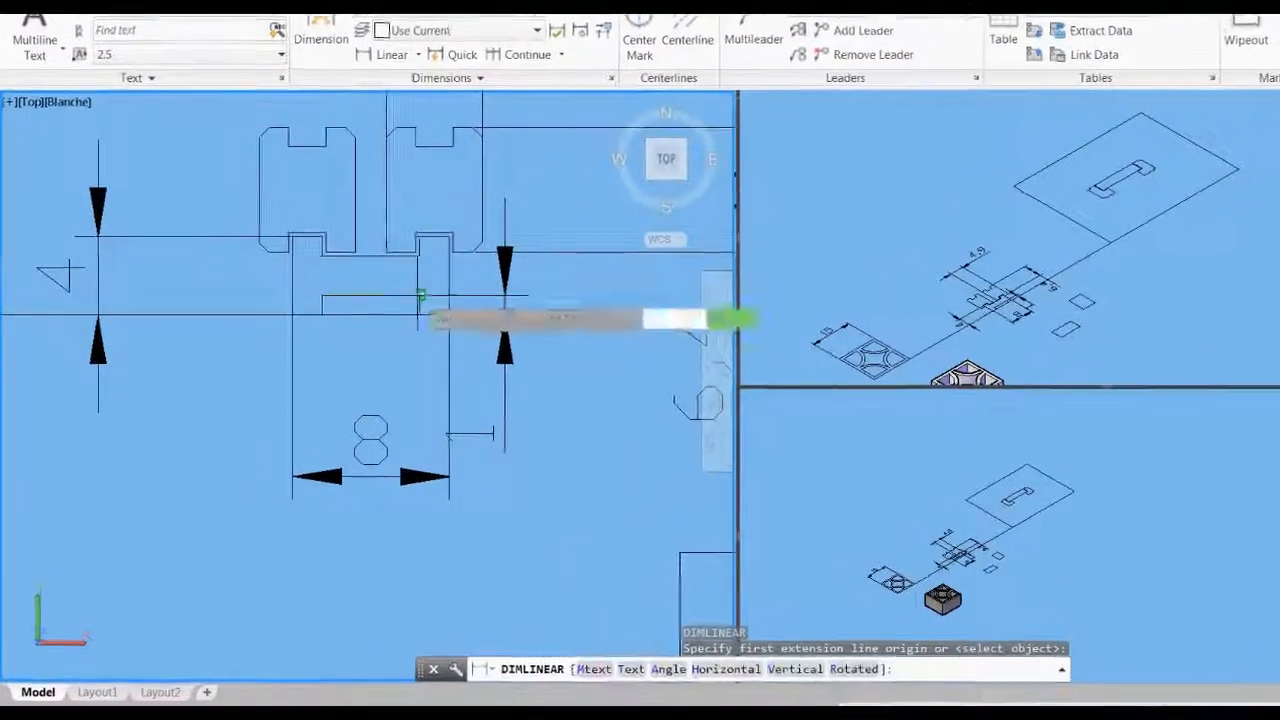
left_click(360, 286)
Draw a 5 by 1 rectangle just below the 8 by 4 rectangle
scroll(389, 332, "down", 5)
scroll(414, 508, "up", 3)
type("rec")
key("Return")
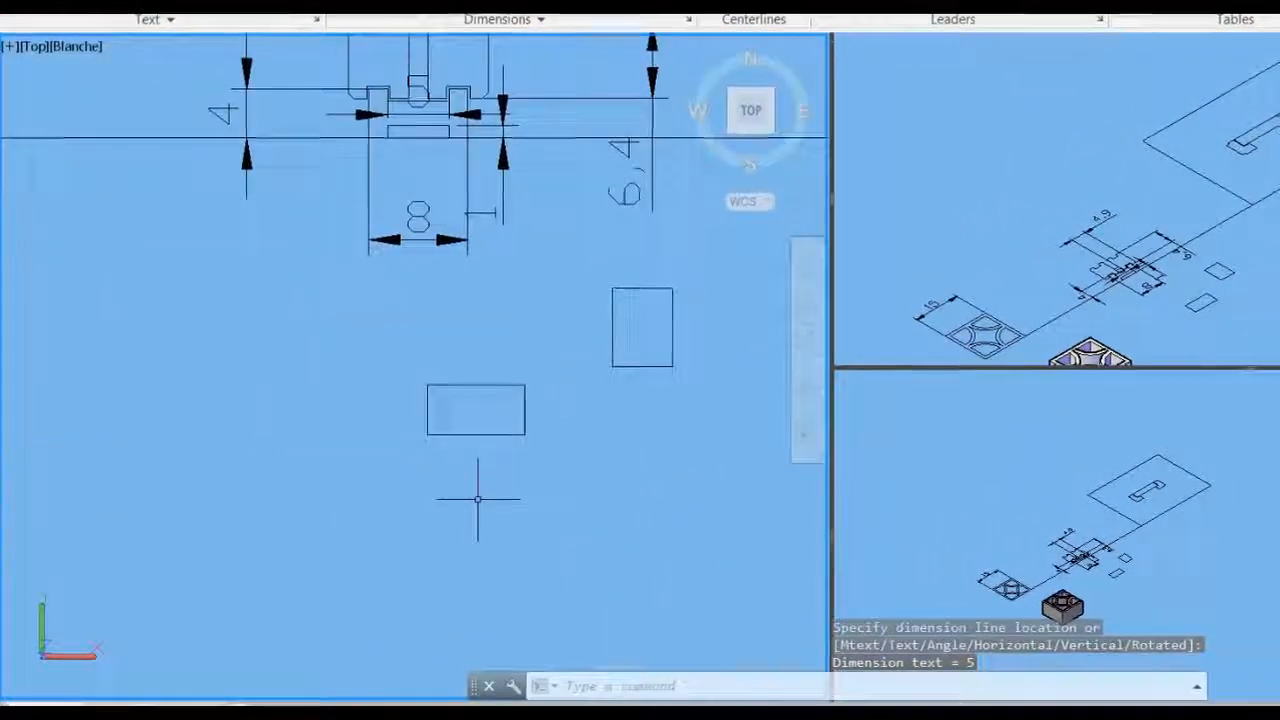
left_click(464, 492)
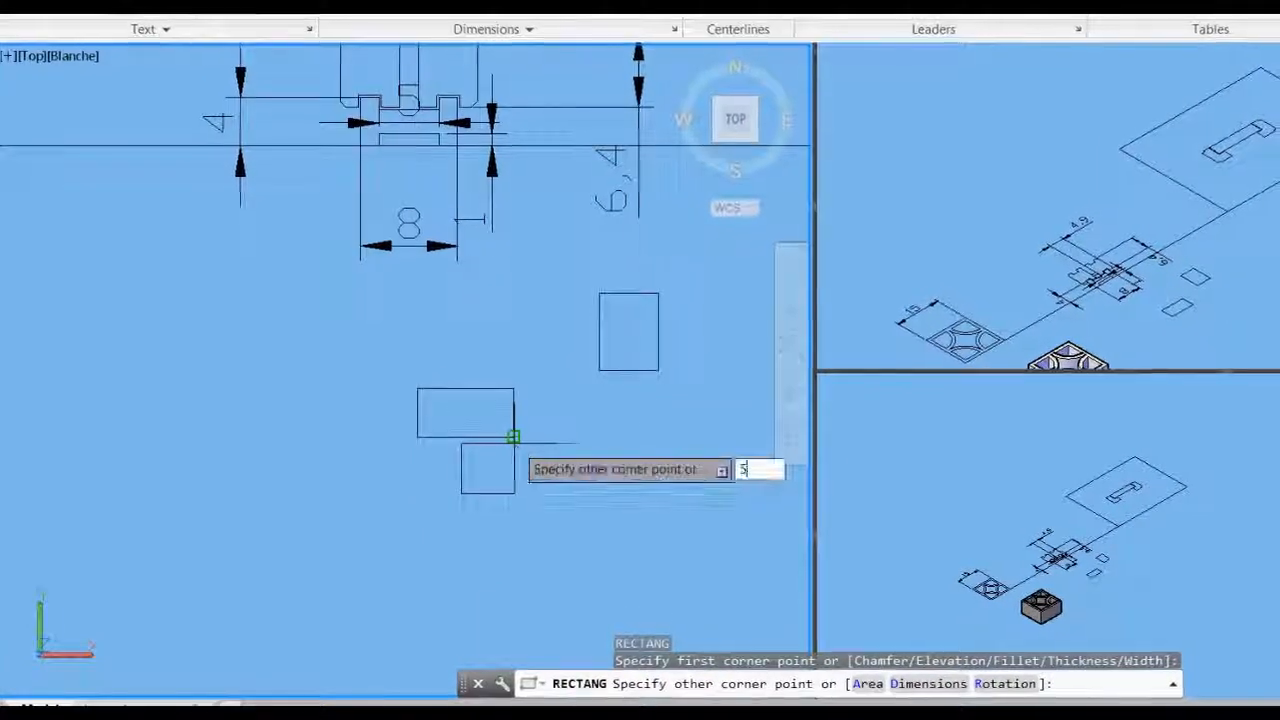
type(",1")
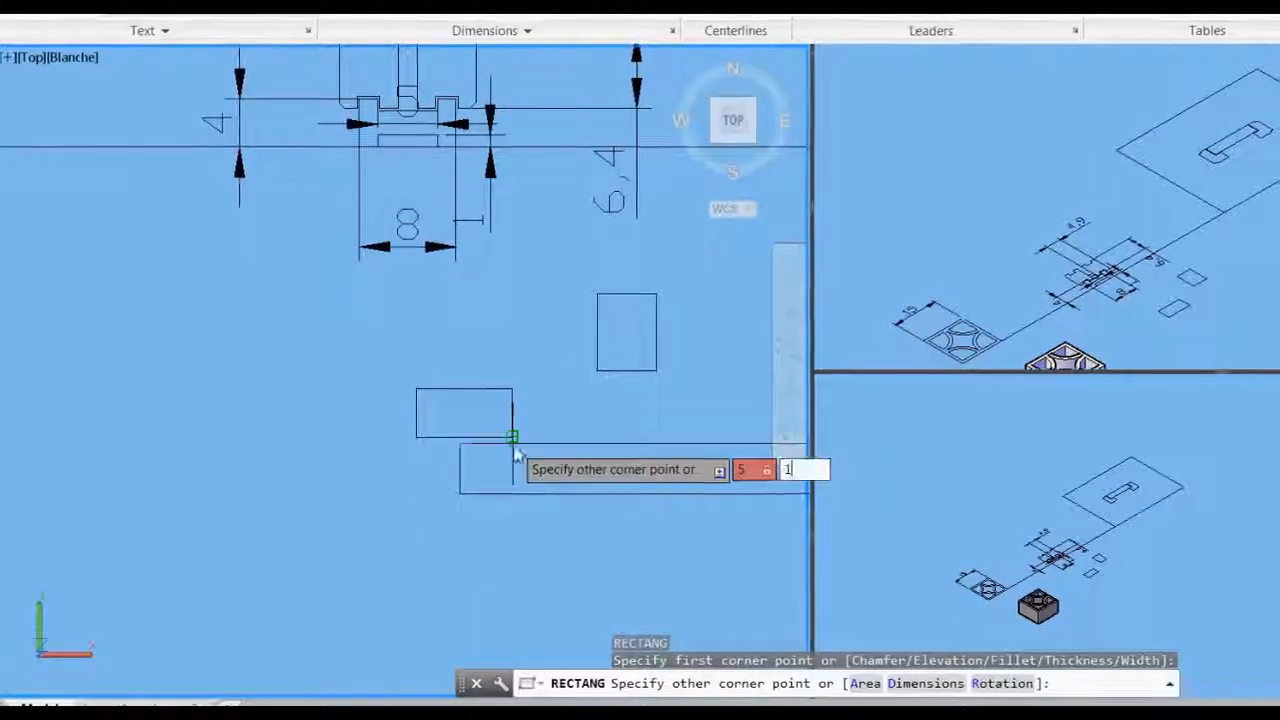
key("Return")
Move the 5 by 1 rectangle to the midpoint of the 8 by 4 rectangle's lower edge and copy it to the upper edge
scroll(440, 515, "up", 2)
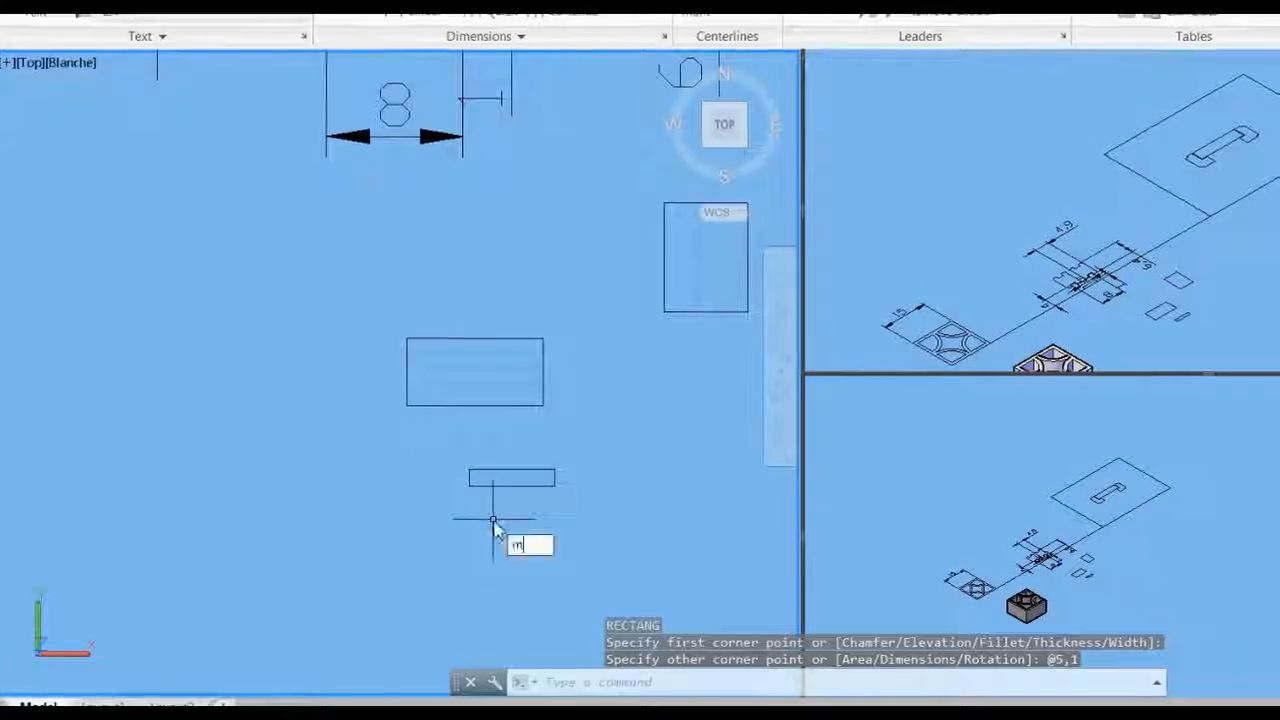
type("m")
key("Return")
left_click(530, 505)
left_click(500, 462)
key("Return")
left_click(505, 486)
left_click(470, 408)
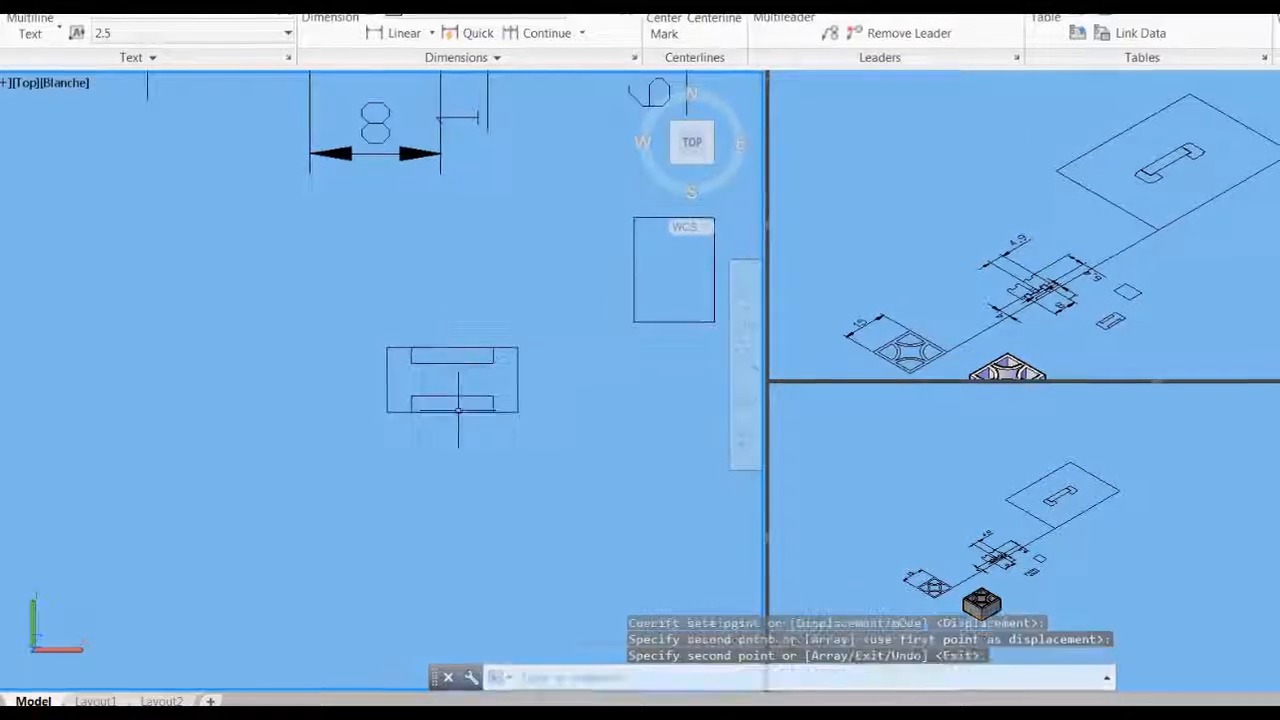
Trace the notched 8 by 4 outline with a closed polyline and erase the construction rectangles
scroll(395, 460, "down", 2)
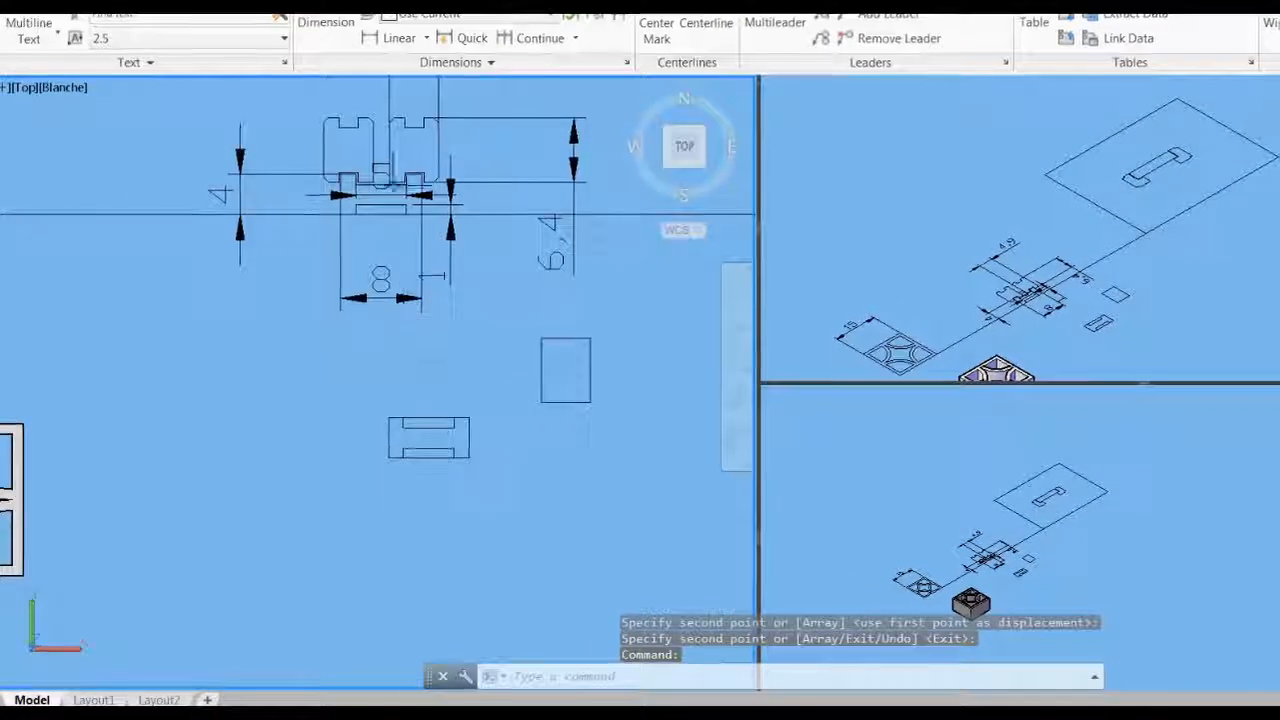
scroll(350, 470, "up", 4)
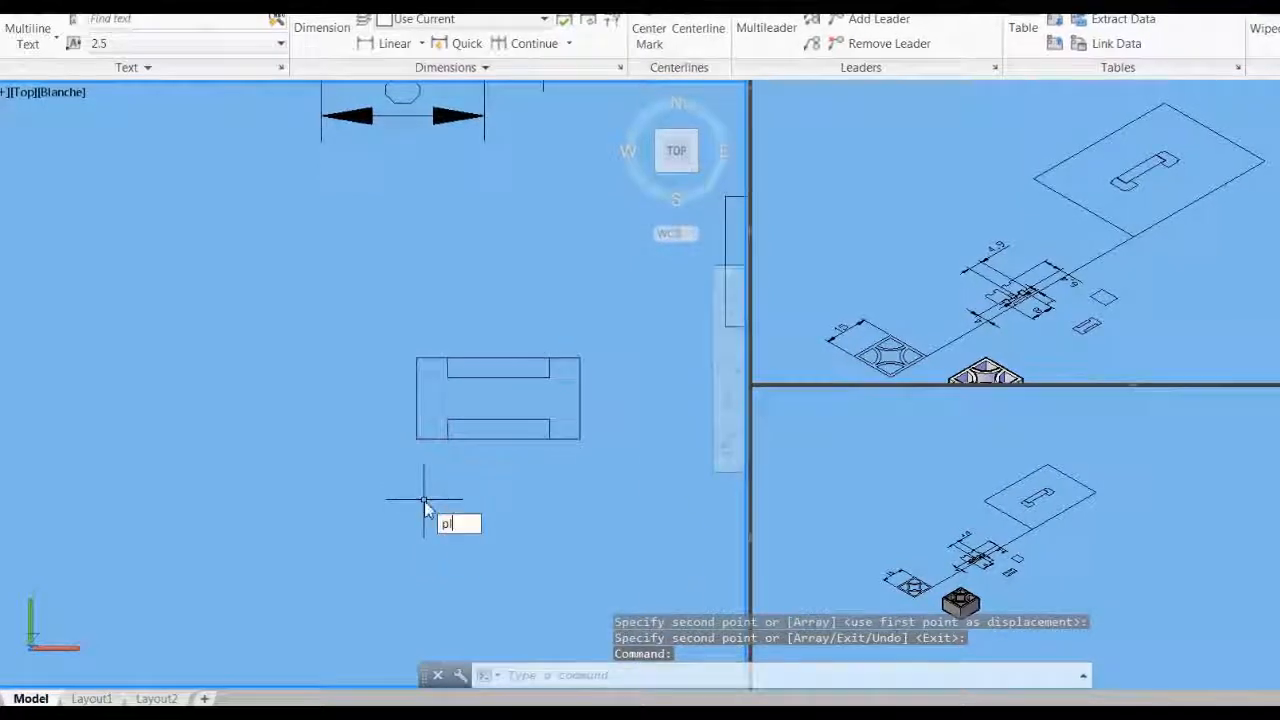
key("Return")
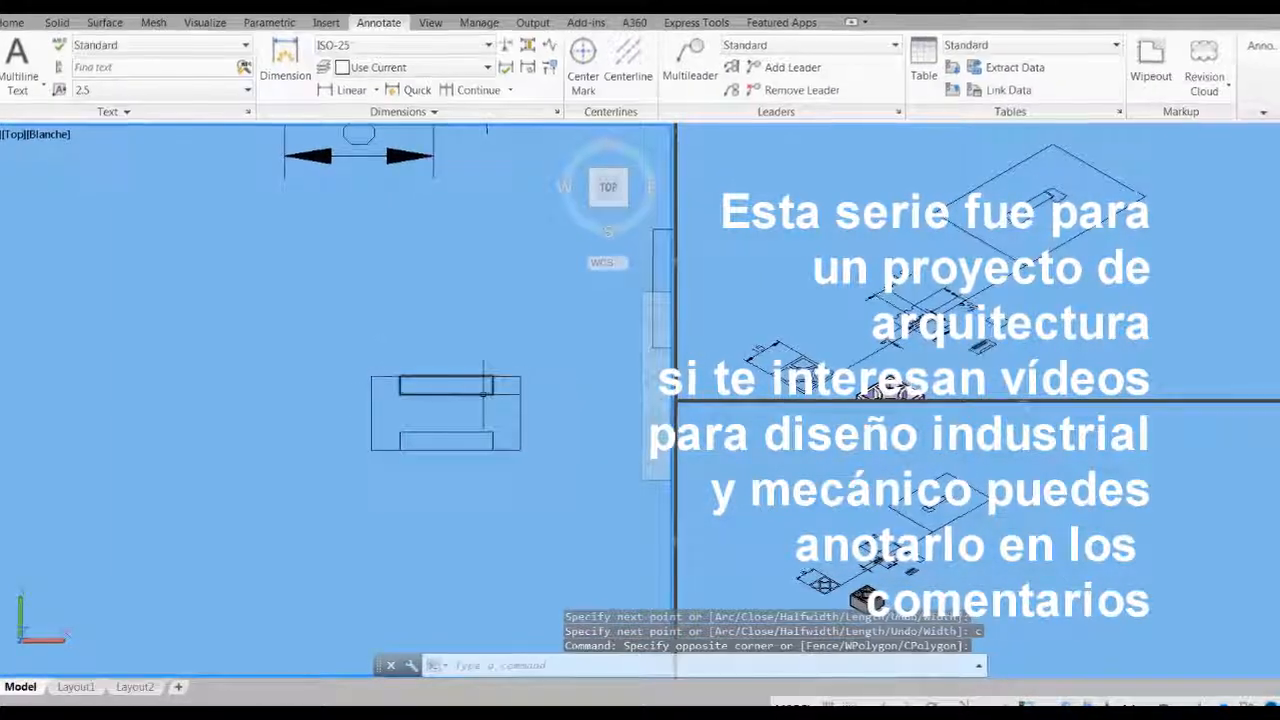
key("Delete")
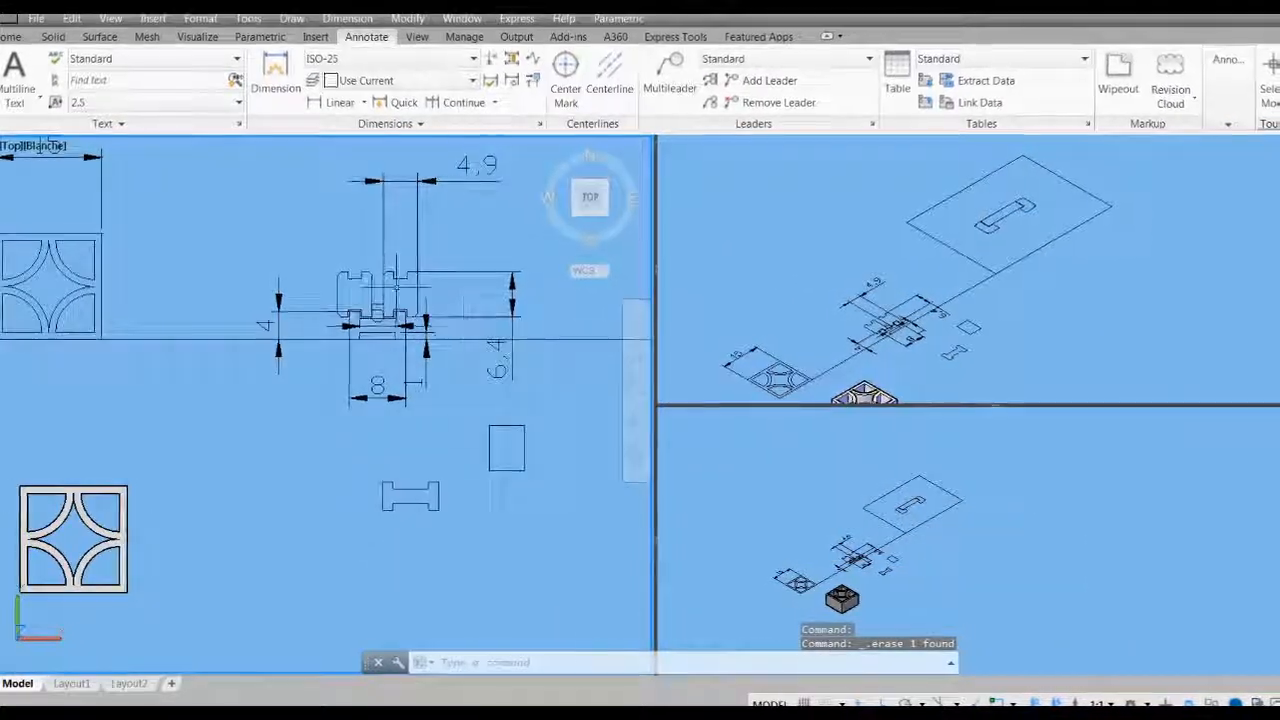
scroll(399, 280, "up", 5)
type("rec")
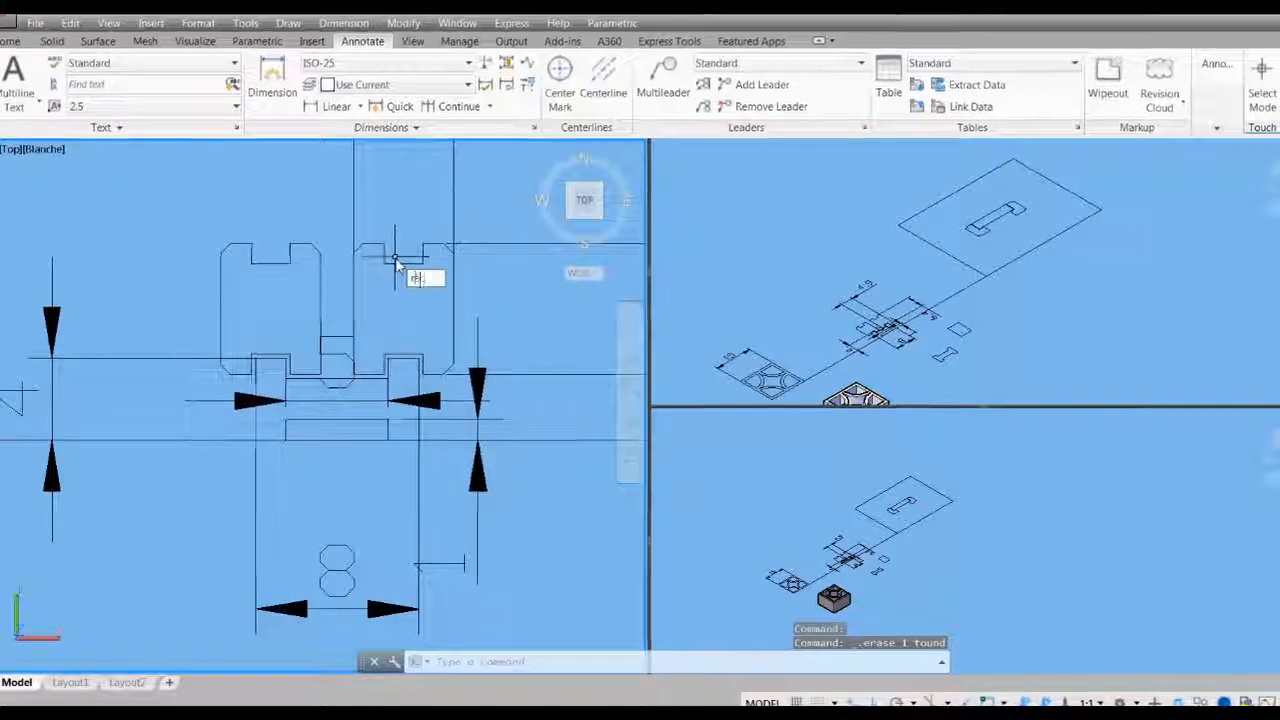
key("Return")
left_click(380, 264)
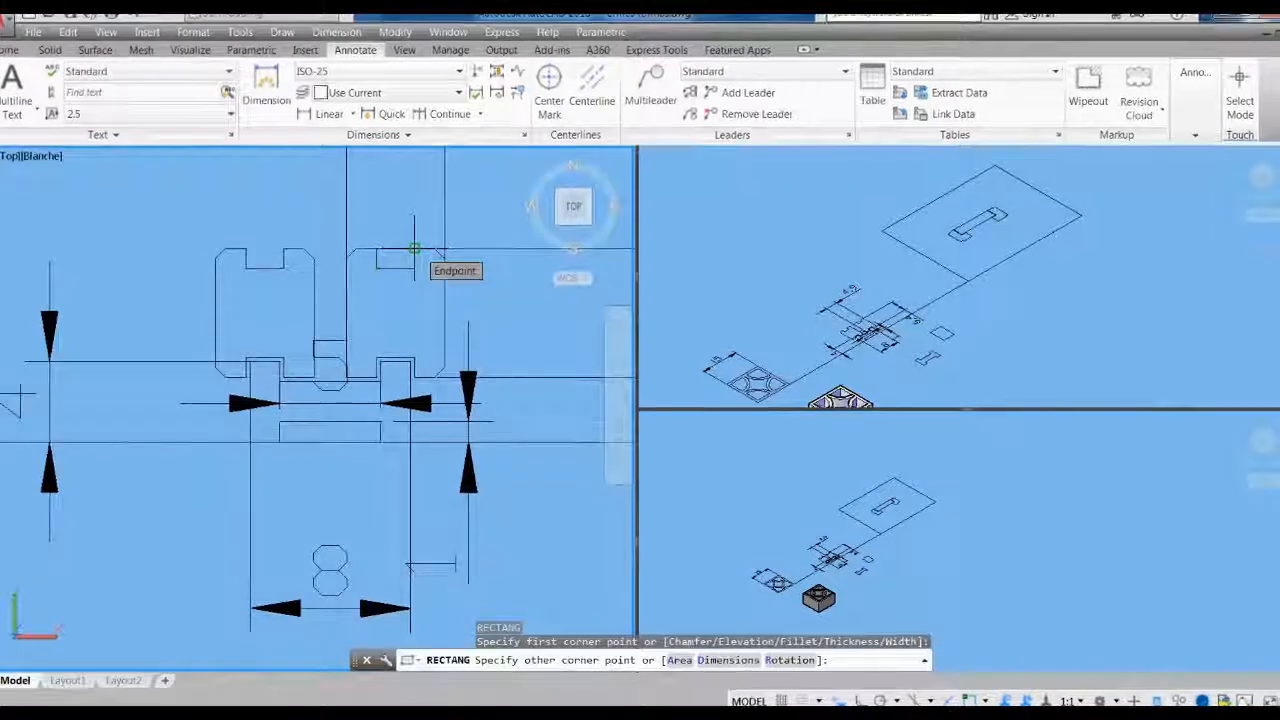
key("Escape")
Dimension the width of the upper notch in the profile's right piece, placing the dimension below the notch
key("Return")
left_click(376, 268)
left_click(414, 268)
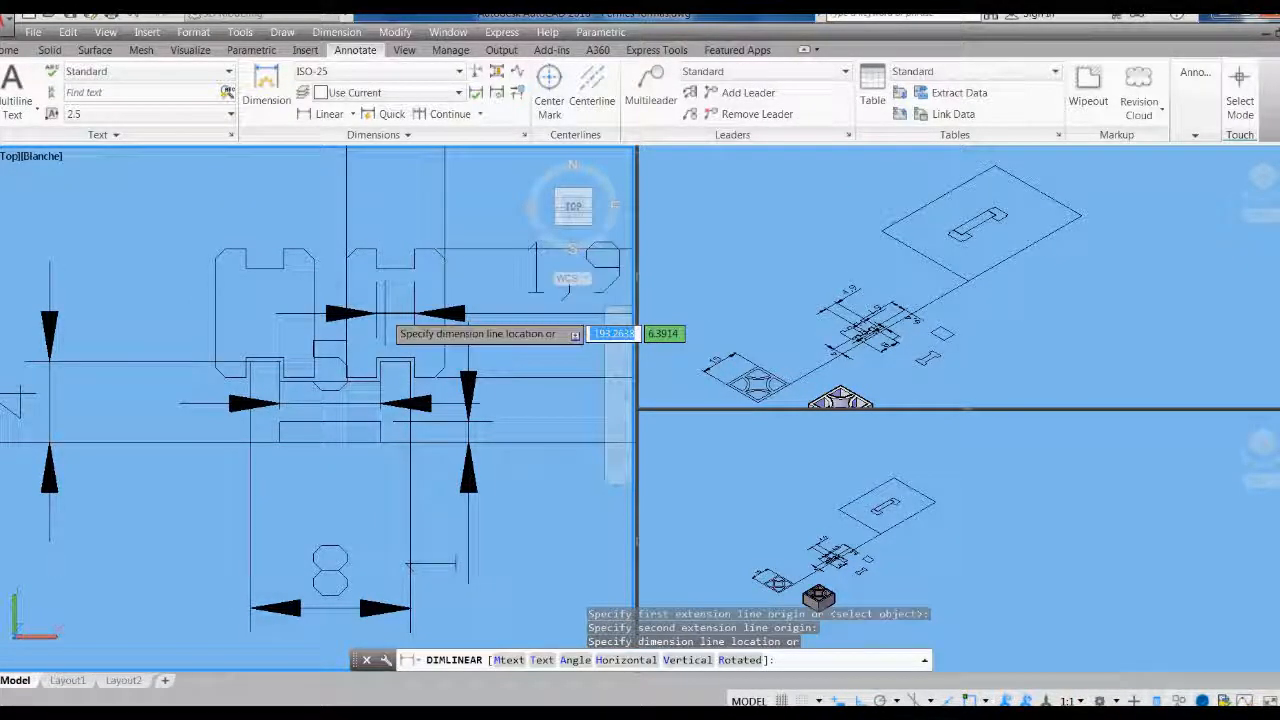
left_click(387, 318)
Dimension the depth of the right piece's upper notch, placing the dimension to the left of the profile
key("Return")
left_click(414, 268)
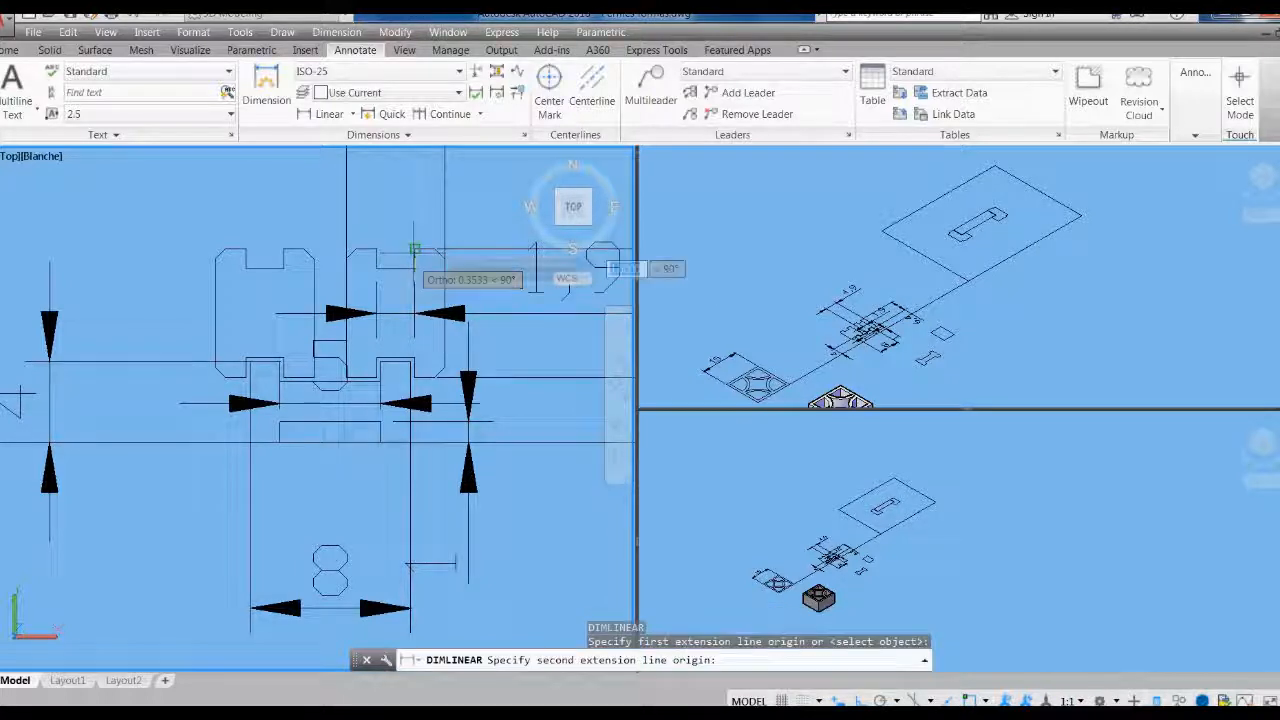
left_click(413, 248)
scroll(390, 258, "down", 4)
left_click(278, 268)
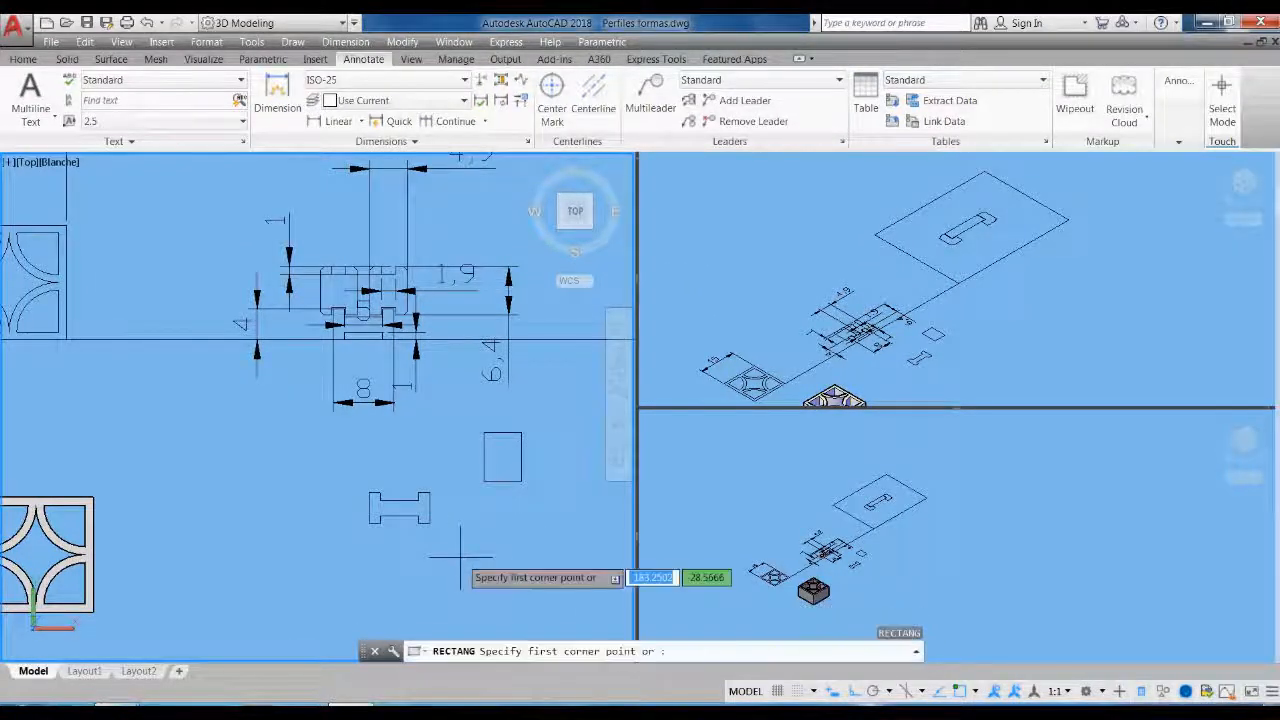
Draw a 1.9 by 1 rectangle just below the 4.9 by 6.4 rectangle
left_click(484, 523)
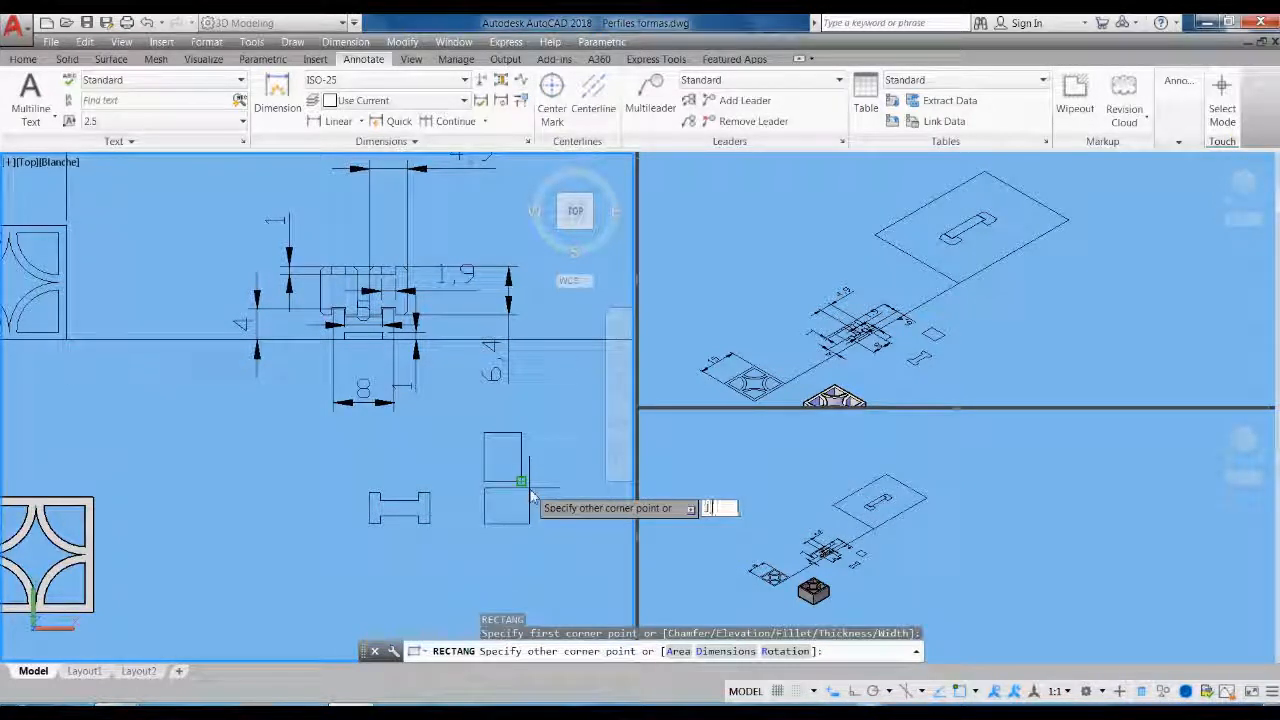
type("@1.9,1")
key("Return")
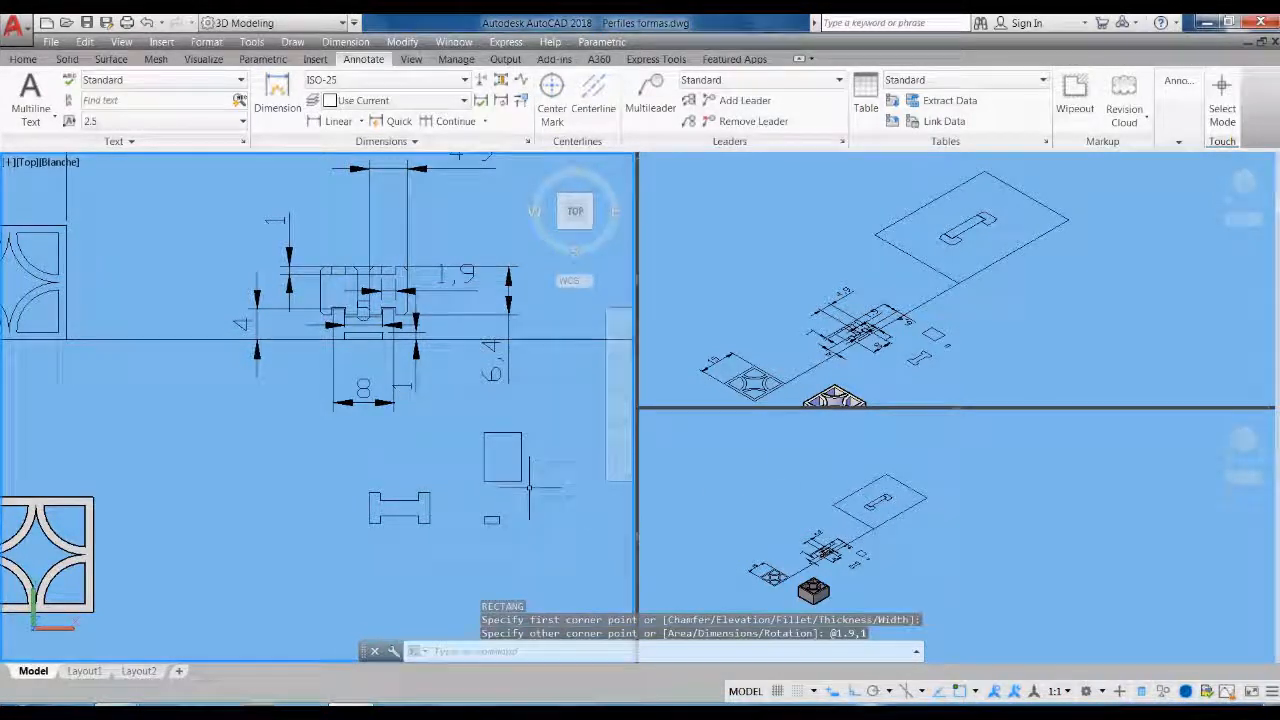
Move the 1.9 by 1 rectangle inside the 4.9 by 6.4 rectangle, centred on its upper edge
scroll(492, 533, "up", 3)
scroll(485, 532, "up", 2)
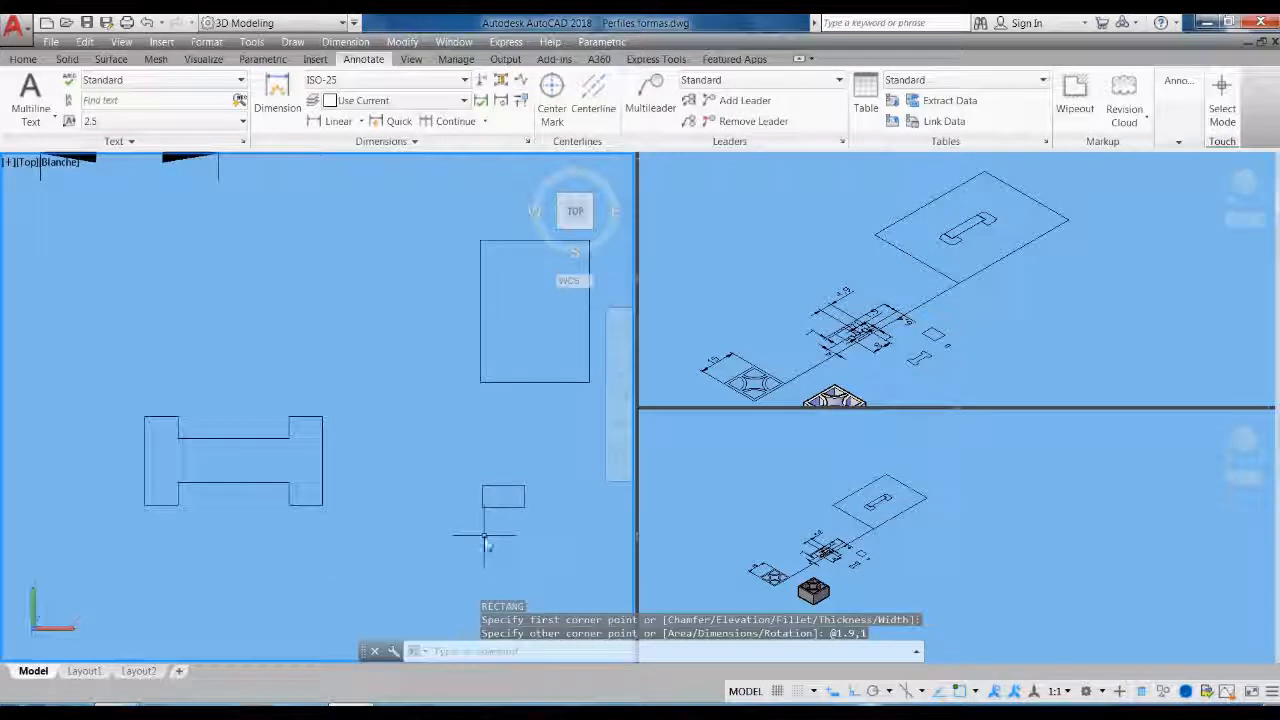
type("m")
key("Return")
left_click(507, 523)
left_click(486, 481)
key("Return")
left_click(503, 486)
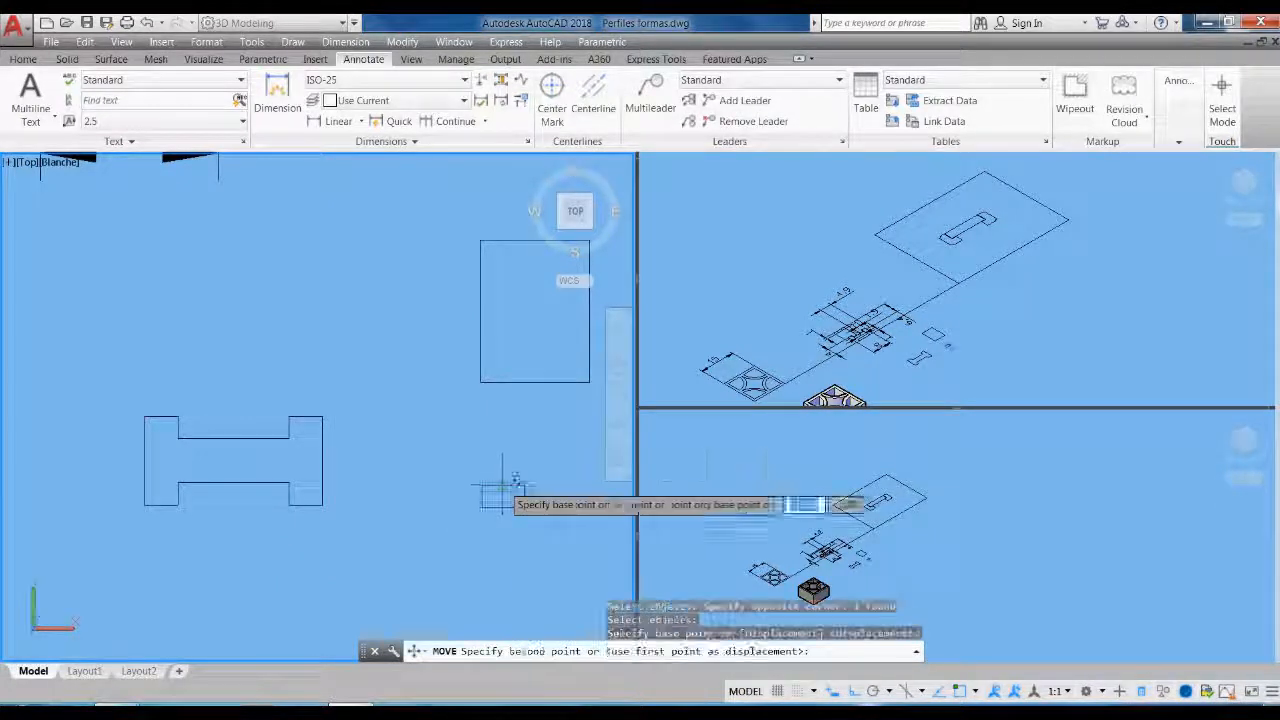
scroll(480, 530, "down", 3)
left_click(512, 360)
Copy the 1.9 by 1 rectangle straight down onto the lower edge of the 4.9 by 6.4 rectangle using a perpendicular snap
scroll(513, 386, "up", 2)
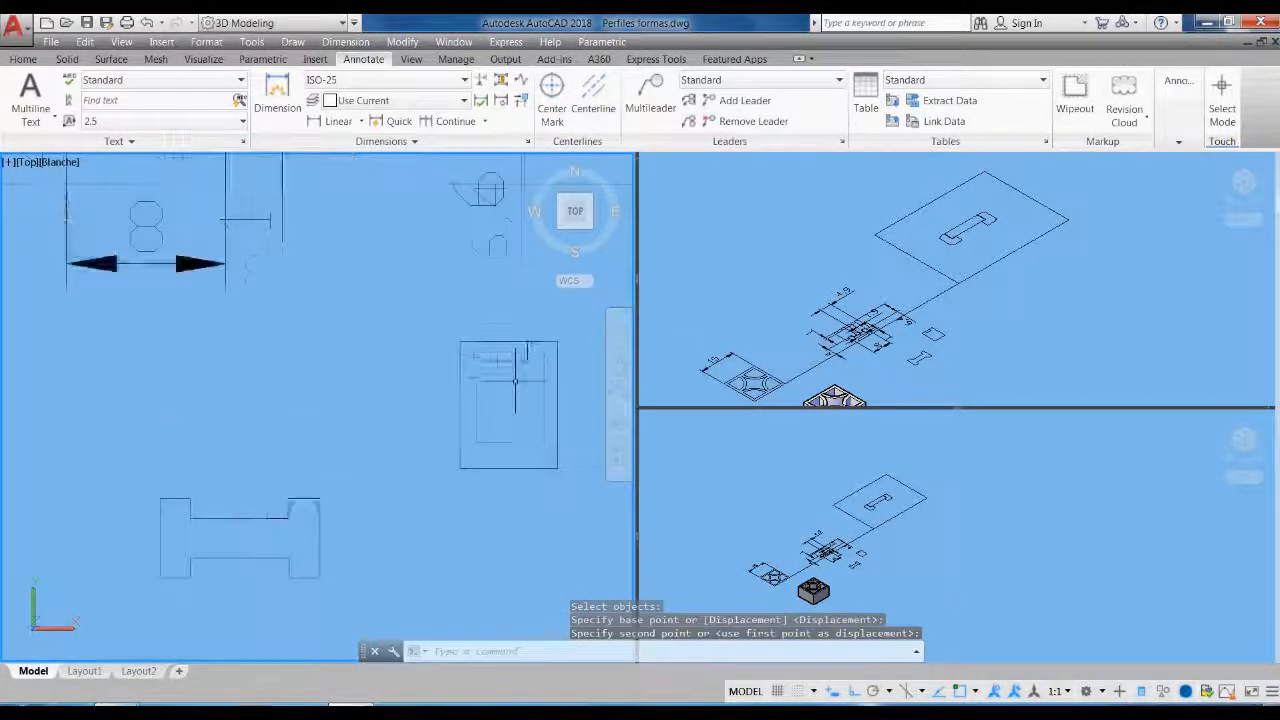
type("co")
key("Return")
left_click(513, 381)
left_click(497, 348)
key("Return")
left_click(506, 351)
right_click(505, 351, "shift")
left_click(540, 585)
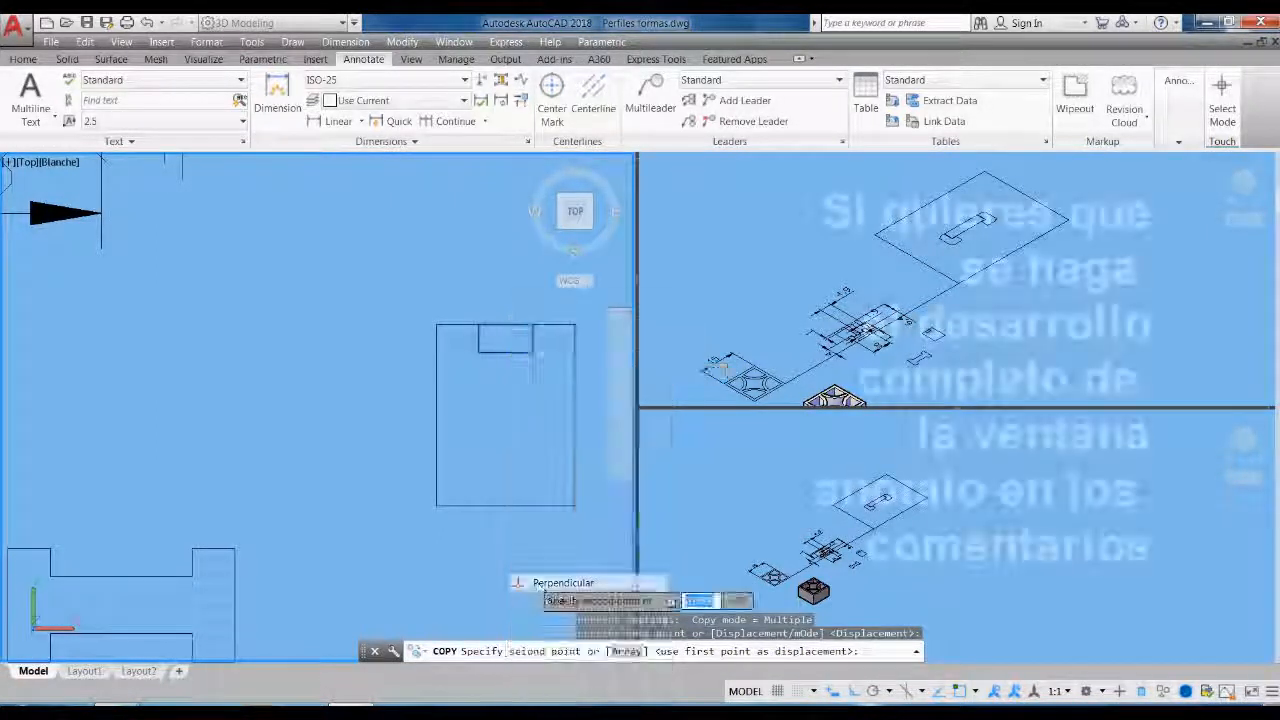
left_click(506, 505)
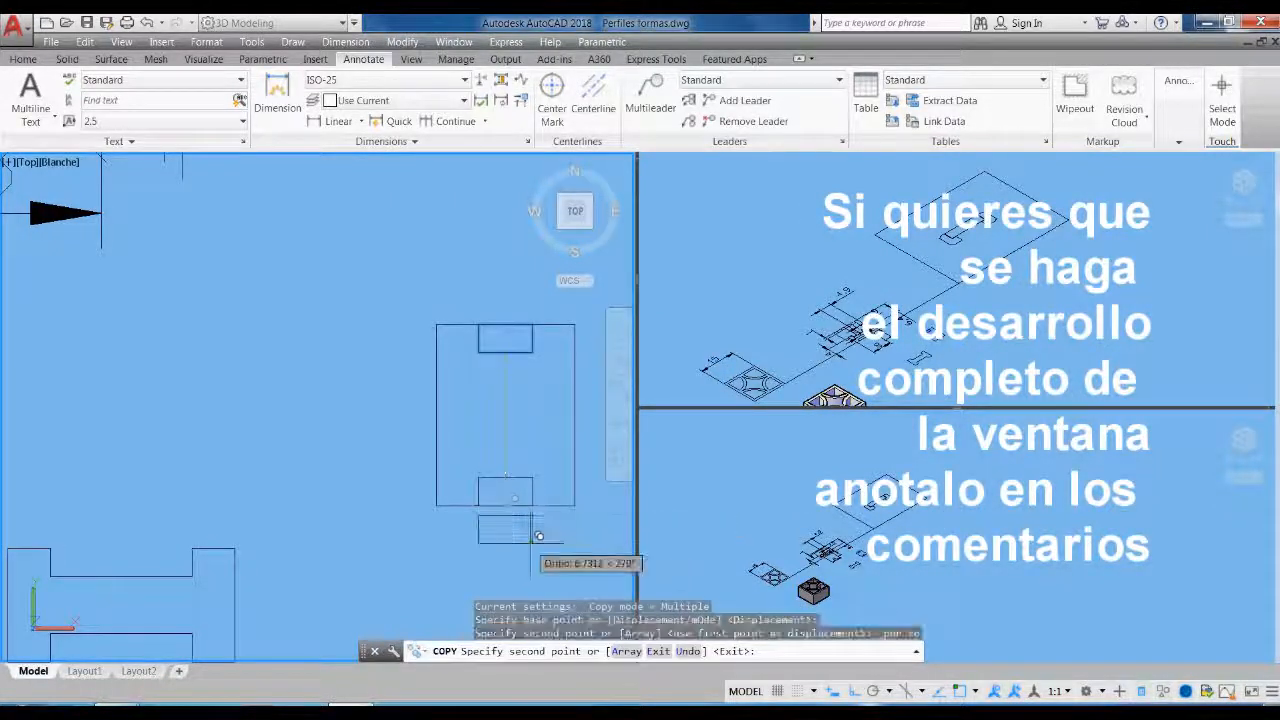
middle_click_drag(506, 543, 464, 543)
key("Escape")
Trace the 4.9 by 6.4 rectangle's outline around both notches with a closed polyline
scroll(488, 514, "down", 2)
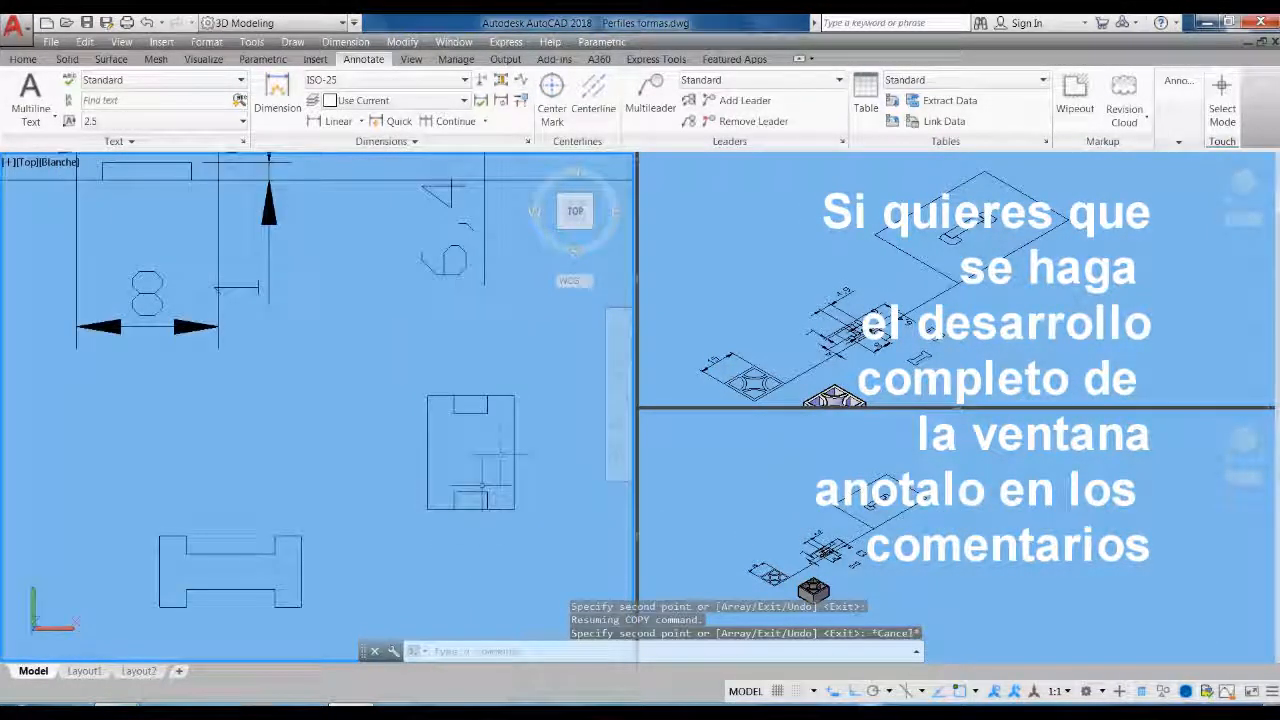
type("pl")
key("Return")
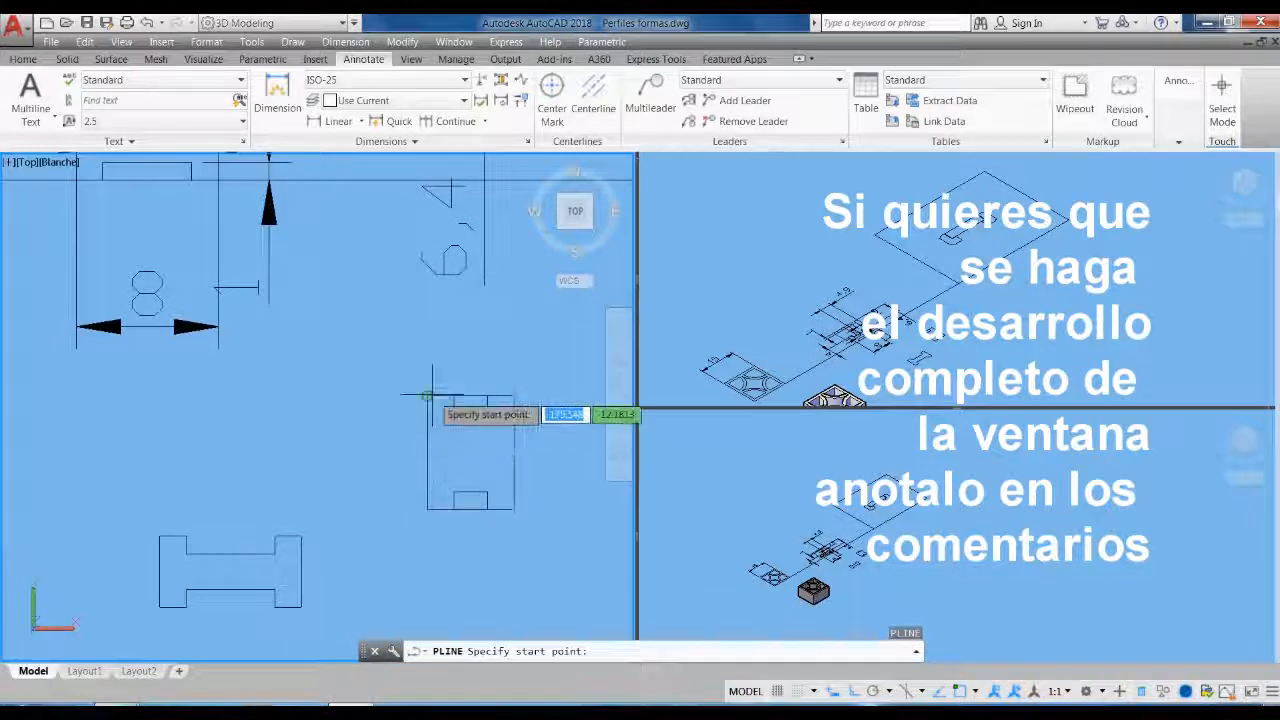
left_click(427, 396)
left_click(455, 396)
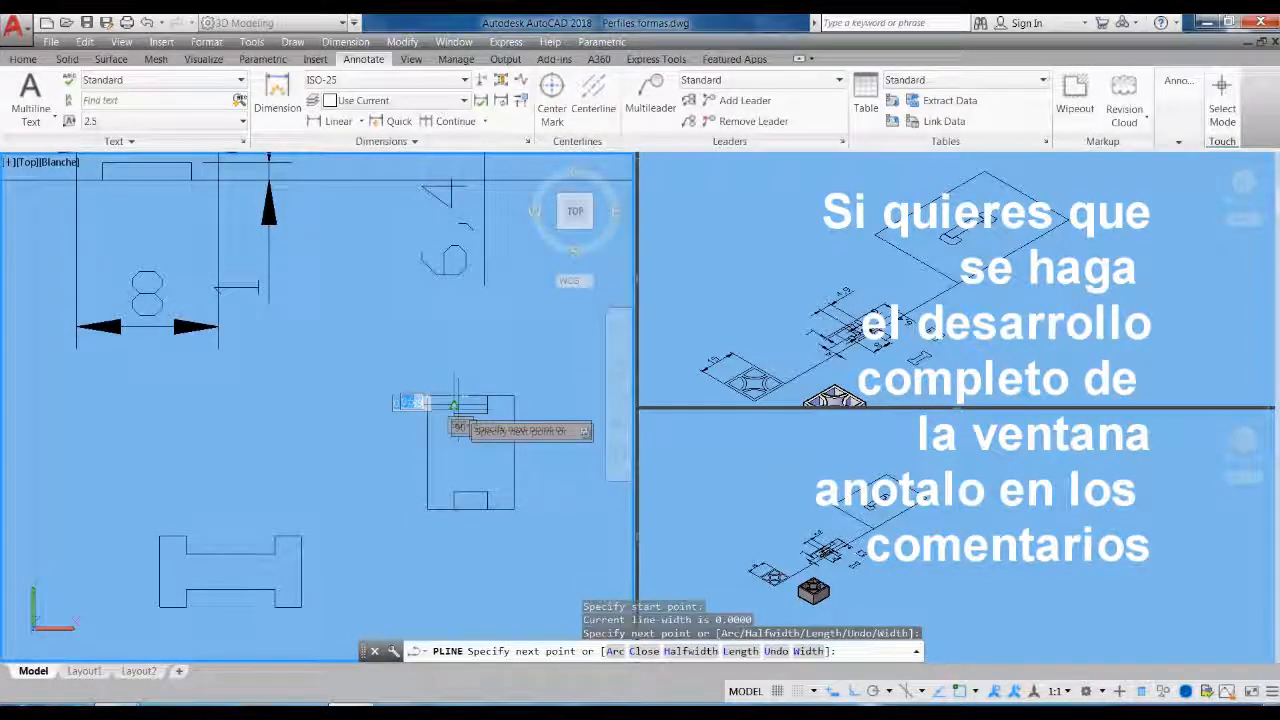
left_click(454, 412)
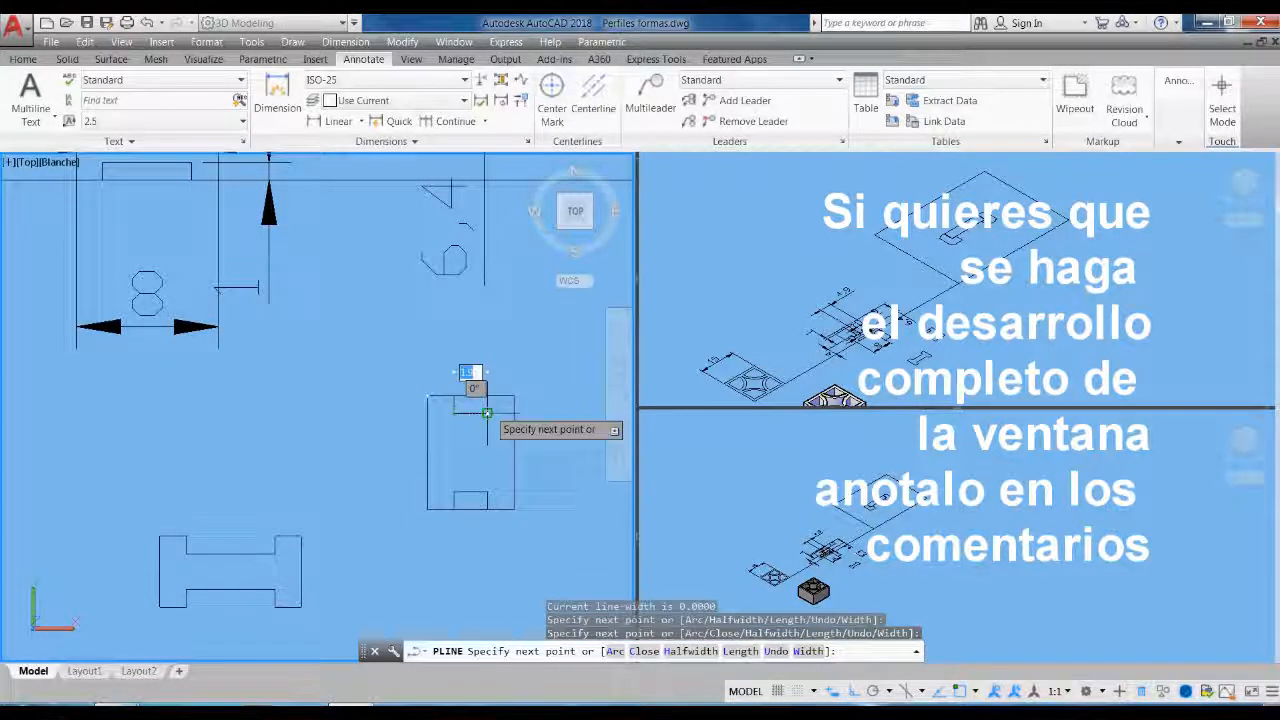
left_click(488, 412)
left_click(488, 396)
left_click(514, 396)
left_click(514, 510)
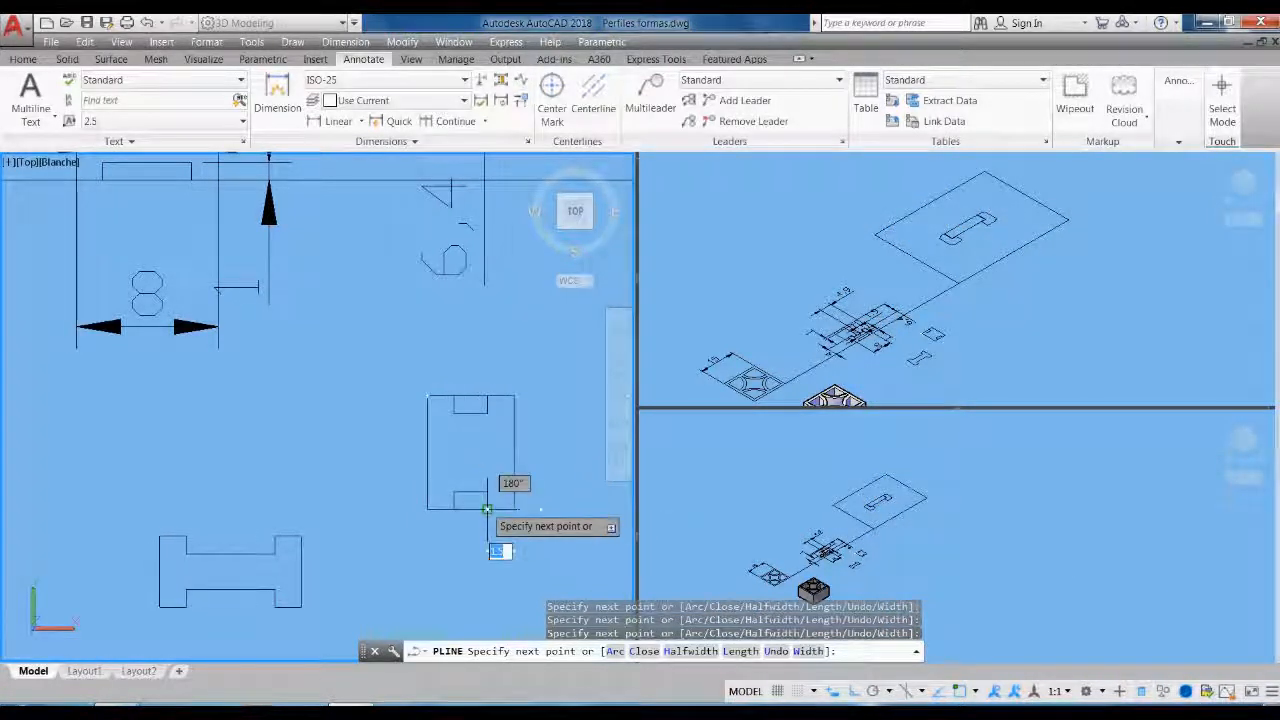
left_click(487, 510)
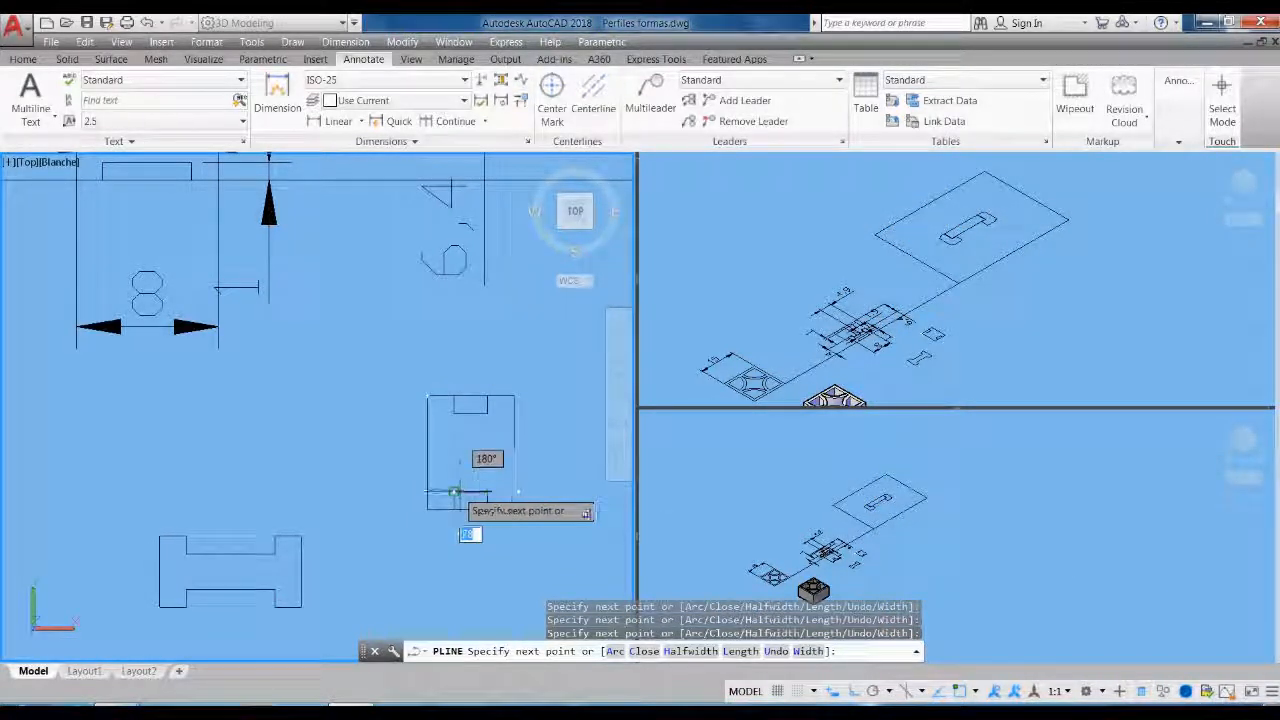
left_click(454, 510)
left_click(427, 510)
type("c")
key("Return")
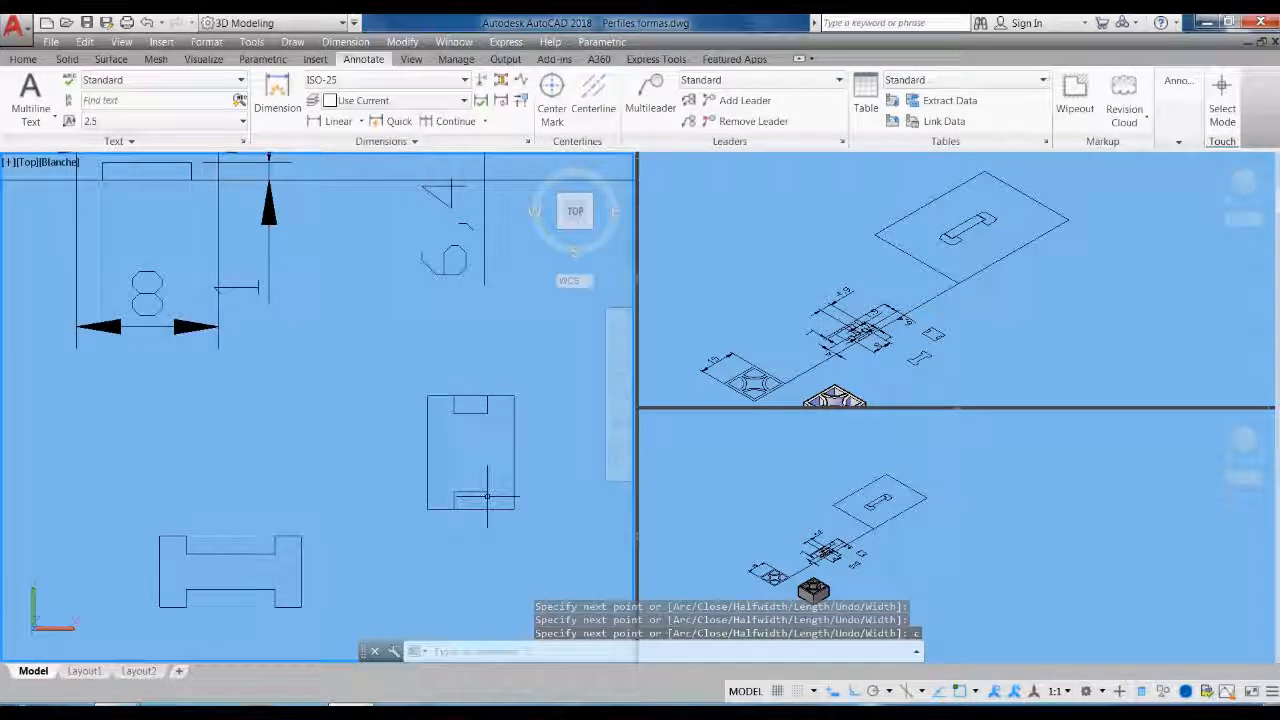
Erase the two small notch rectangles and the original 4.9 by 6.4 rectangle, keeping the traced outline
left_click(486, 499)
key("Delete")
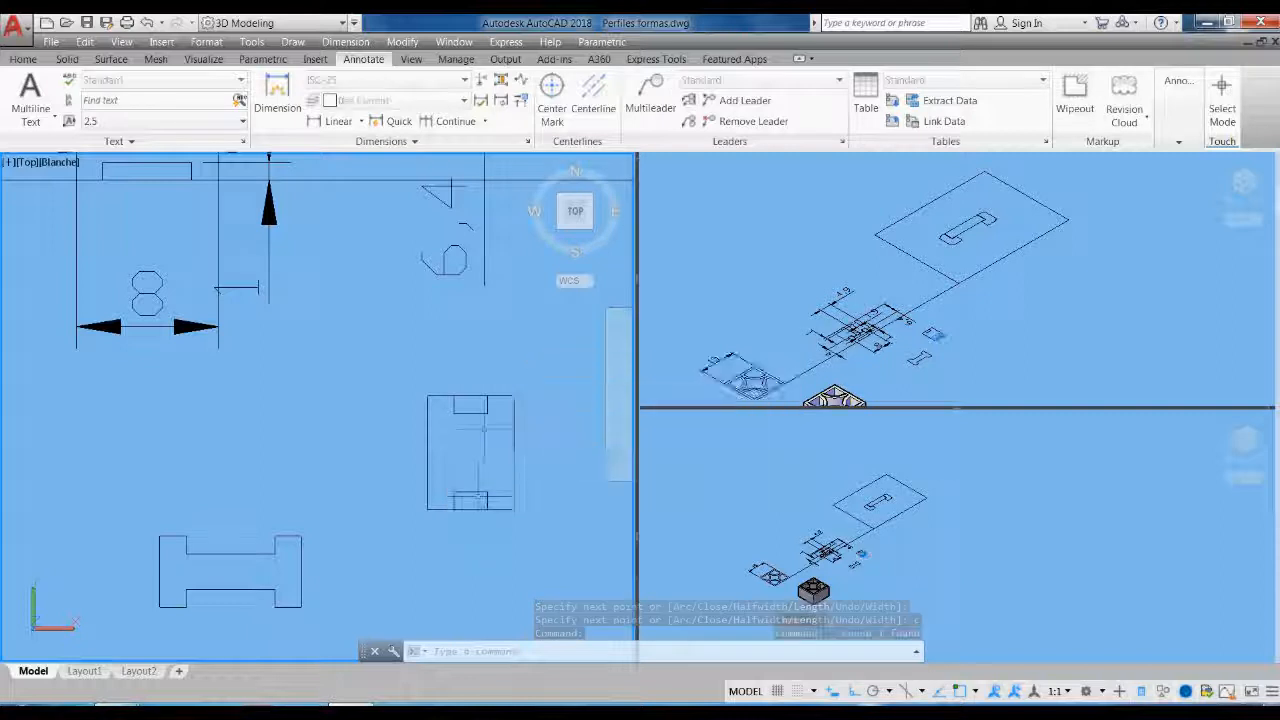
left_click(487, 402)
key("Escape")
left_click(508, 397)
key("Delete")
scroll(466, 390, "down", 2)
middle_click_drag(464, 416, 447, 491)
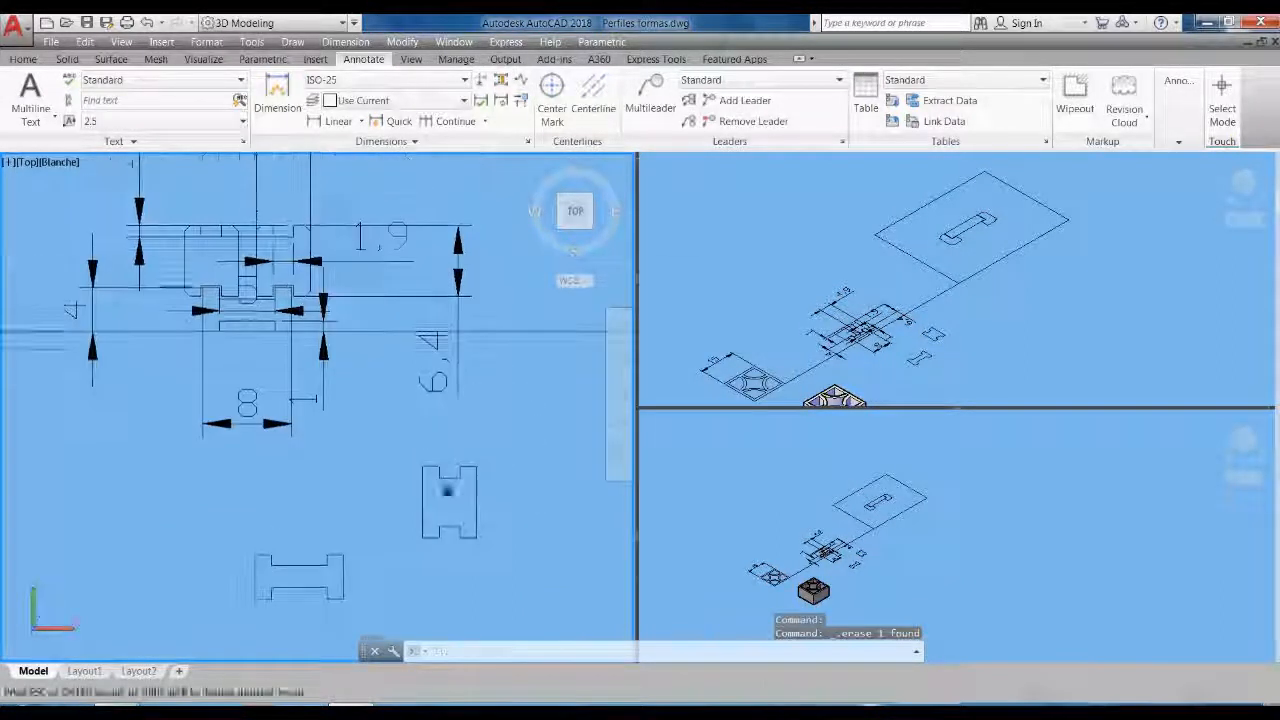
Erase all the linear dimensions around the original interlocking profile
scroll(475, 292, "down", 2)
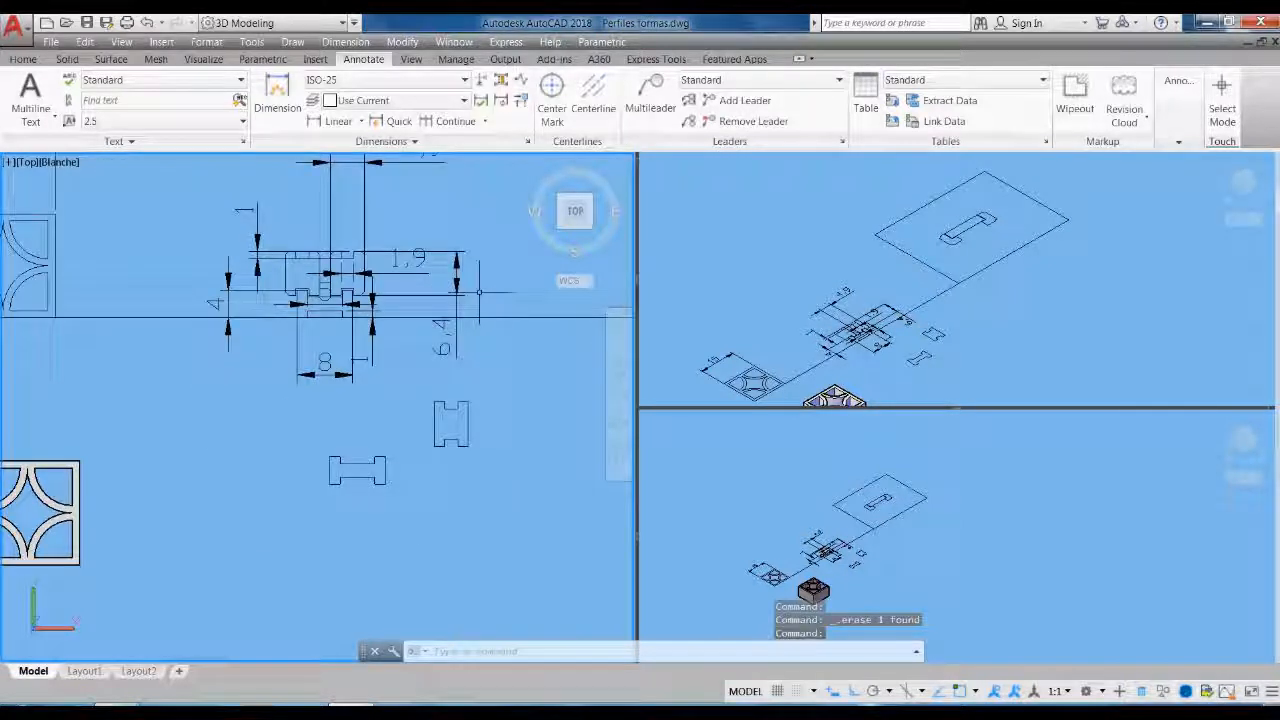
left_click(478, 292)
left_click(410, 245)
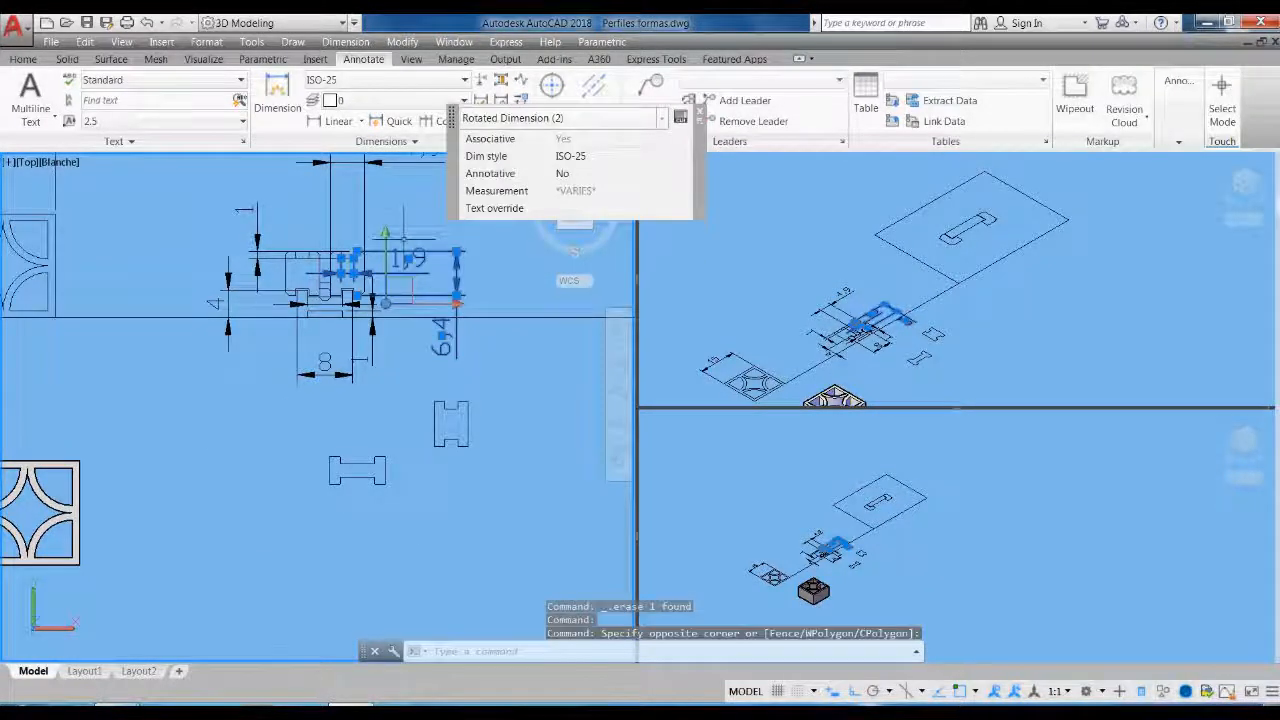
key("Delete")
left_click(399, 204)
left_click(323, 181)
key("Delete")
left_click(267, 303)
left_click(234, 231)
key("Delete")
left_click(364, 397)
left_click(330, 351)
key("Delete")
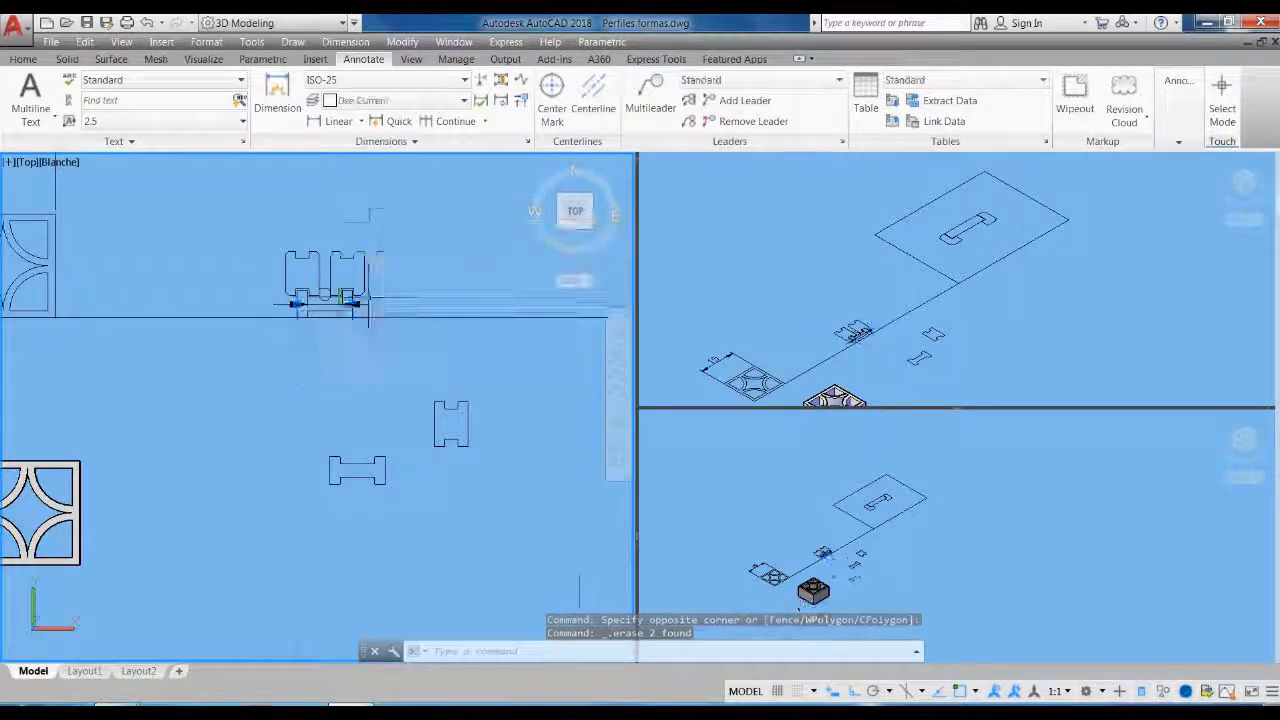
scroll(345, 300, "up", 2)
key("Delete")
Measure the width of the chamfer on the upper outer corner of the original profile's right-hand notched piece
scroll(350, 320, "down", 2)
scroll(334, 218, "up", 5)
middle_click_drag(388, 280, 352, 256)
scroll(370, 250, "up", 1)
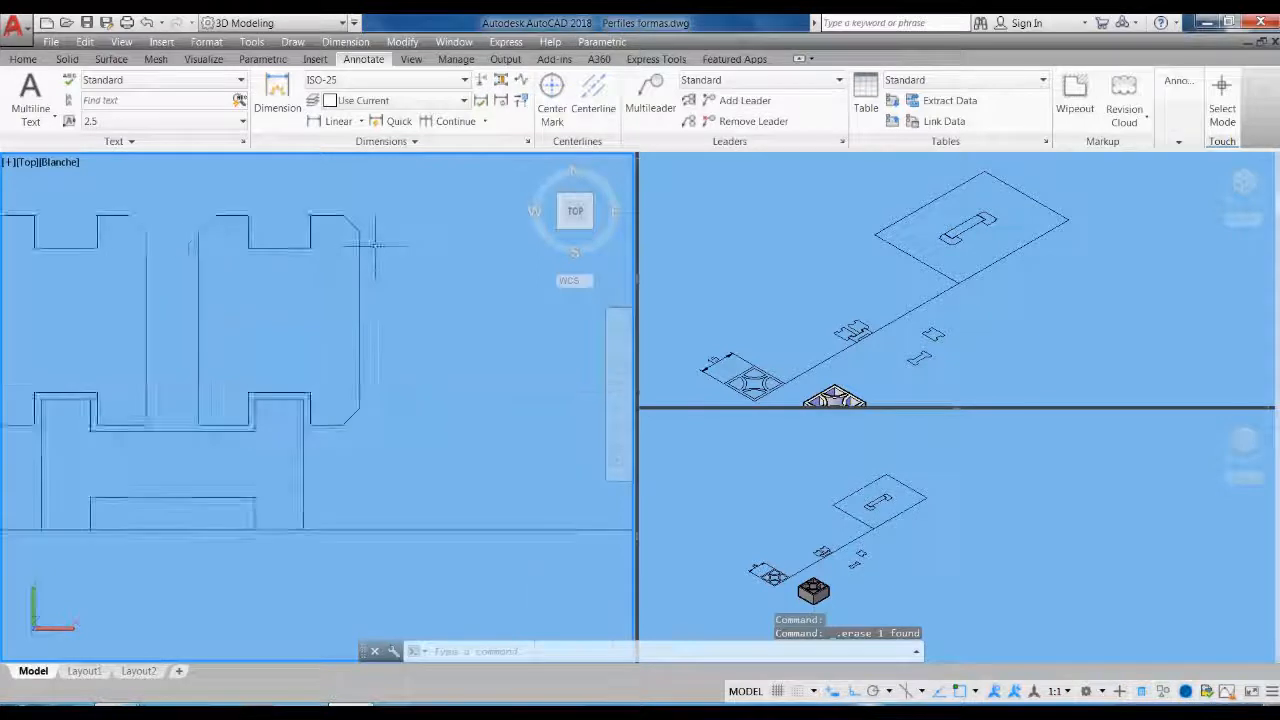
type("med")
key("Return")
left_click(343, 215)
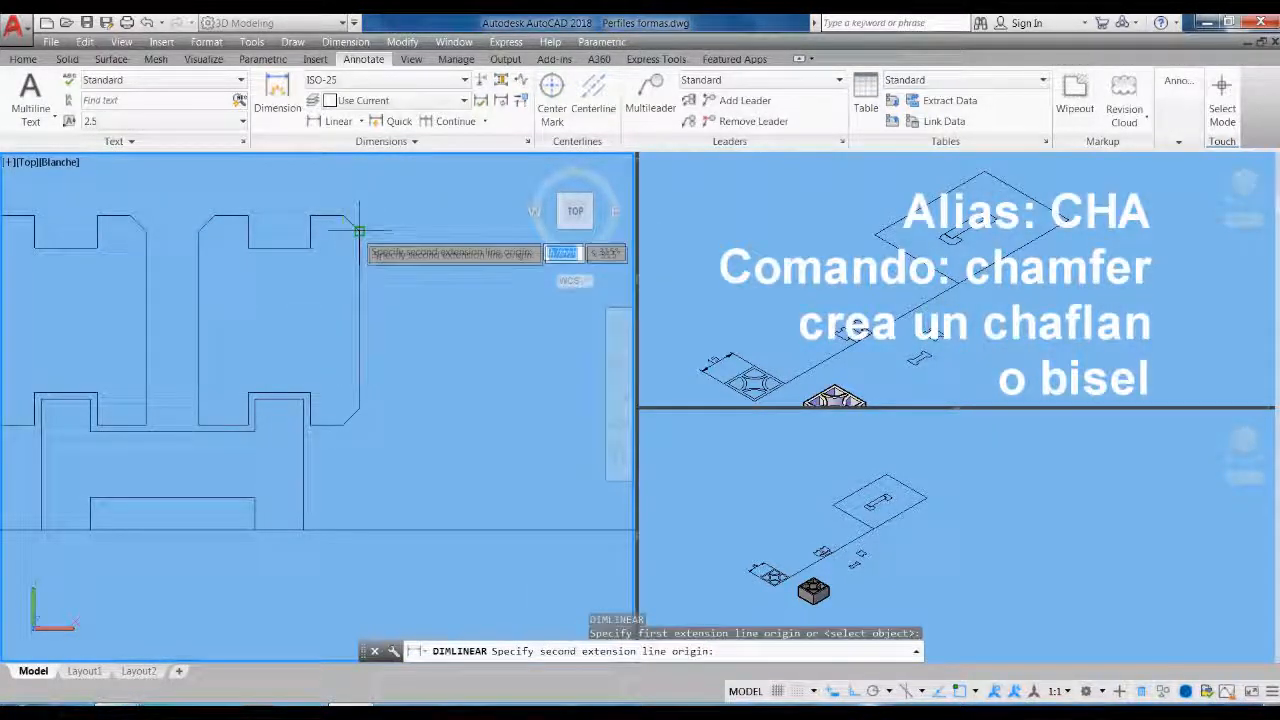
left_click(358, 231)
scroll(350, 238, "down", 2)
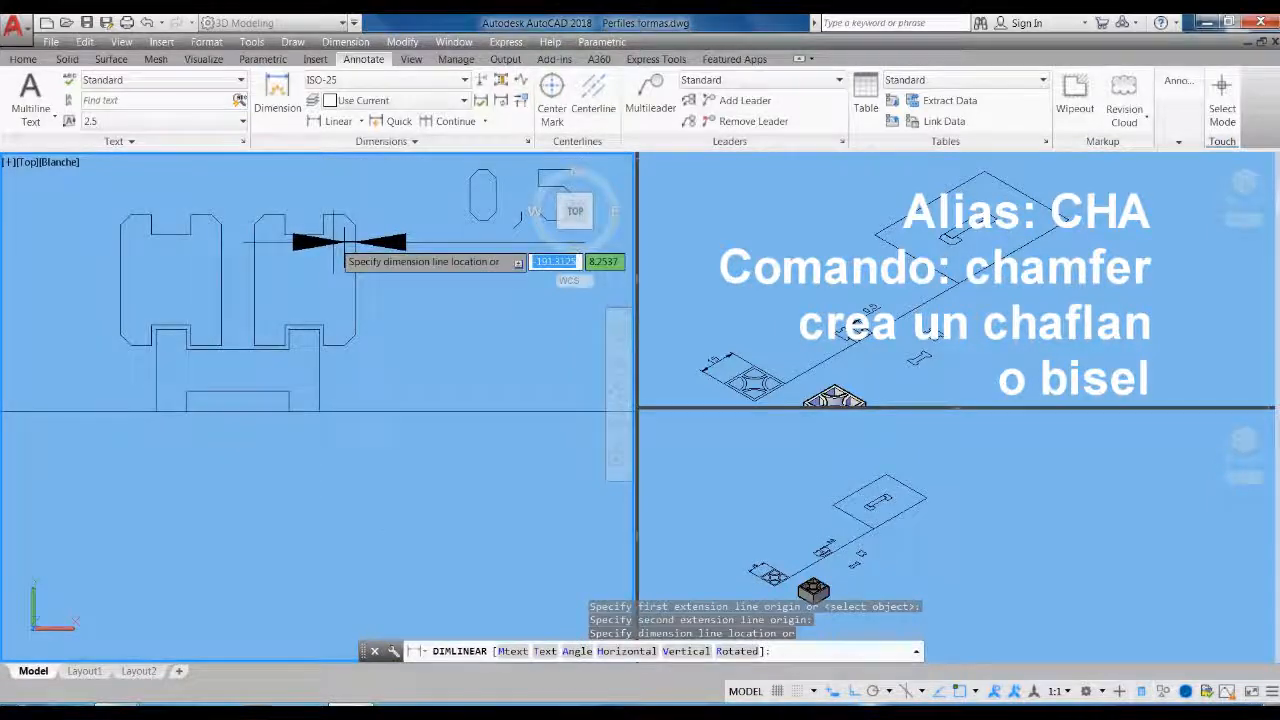
key("Escape")
Chamfer the upper-right corner of the redrawn upright notched piece with both distances set to 0.5
scroll(332, 211, "down", 3)
middle_click_drag(517, 506, 379, 443)
scroll(379, 443, "up", 2)
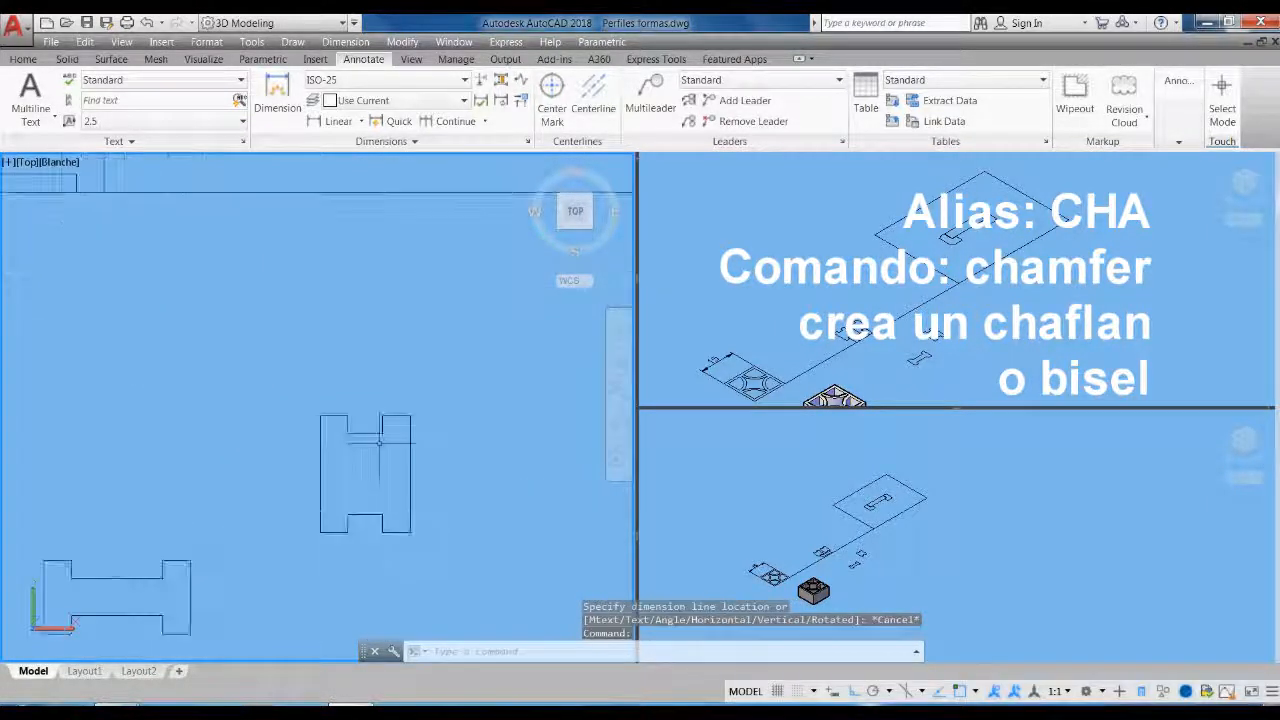
type("CHA")
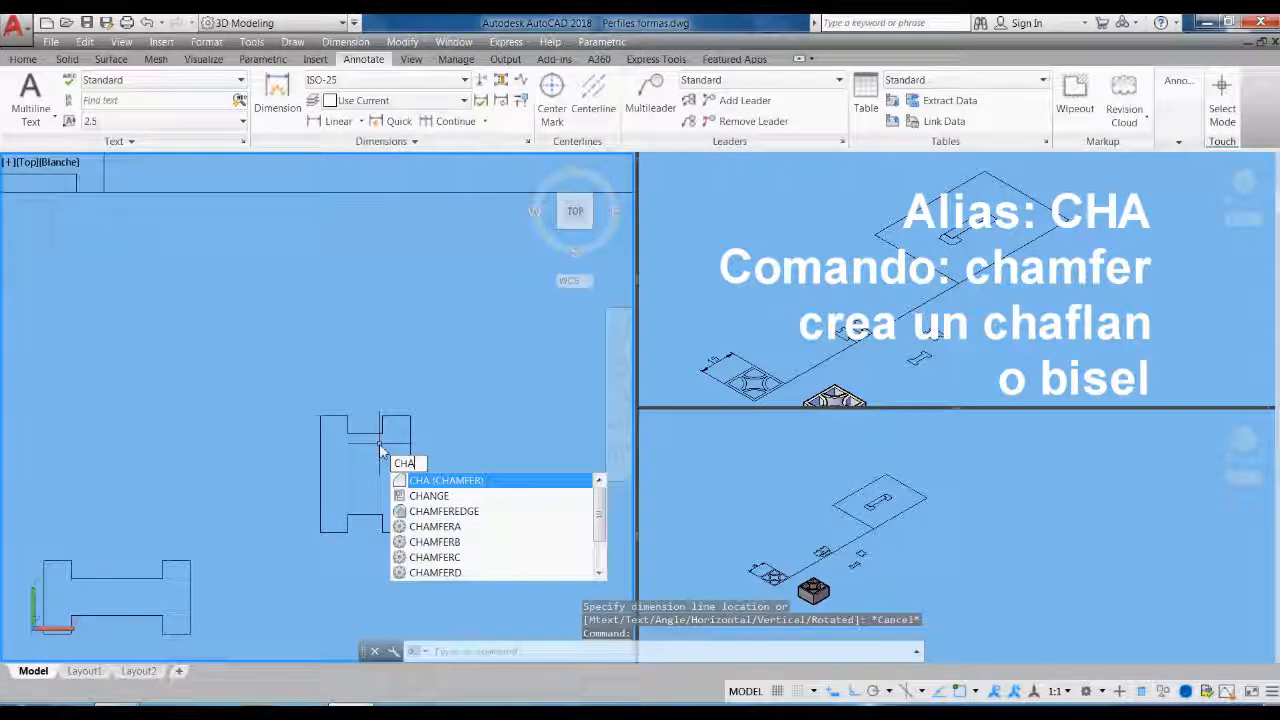
key("Return")
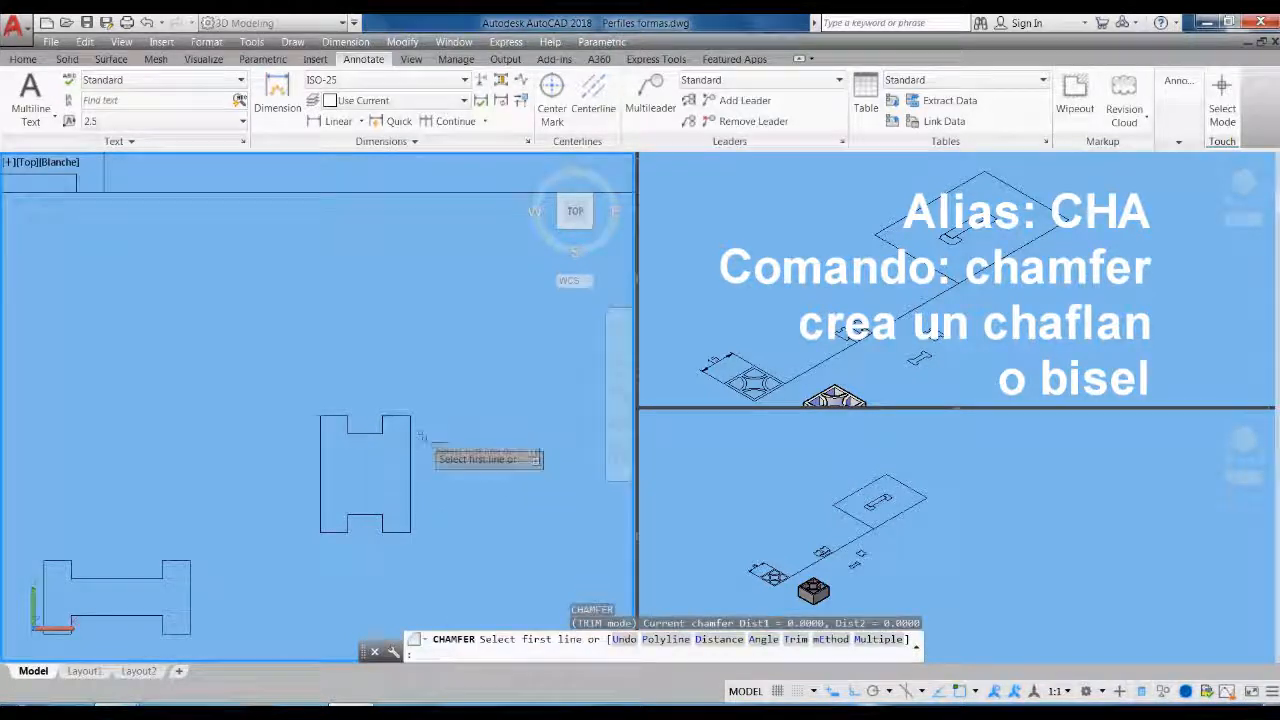
type("di")
key("Return")
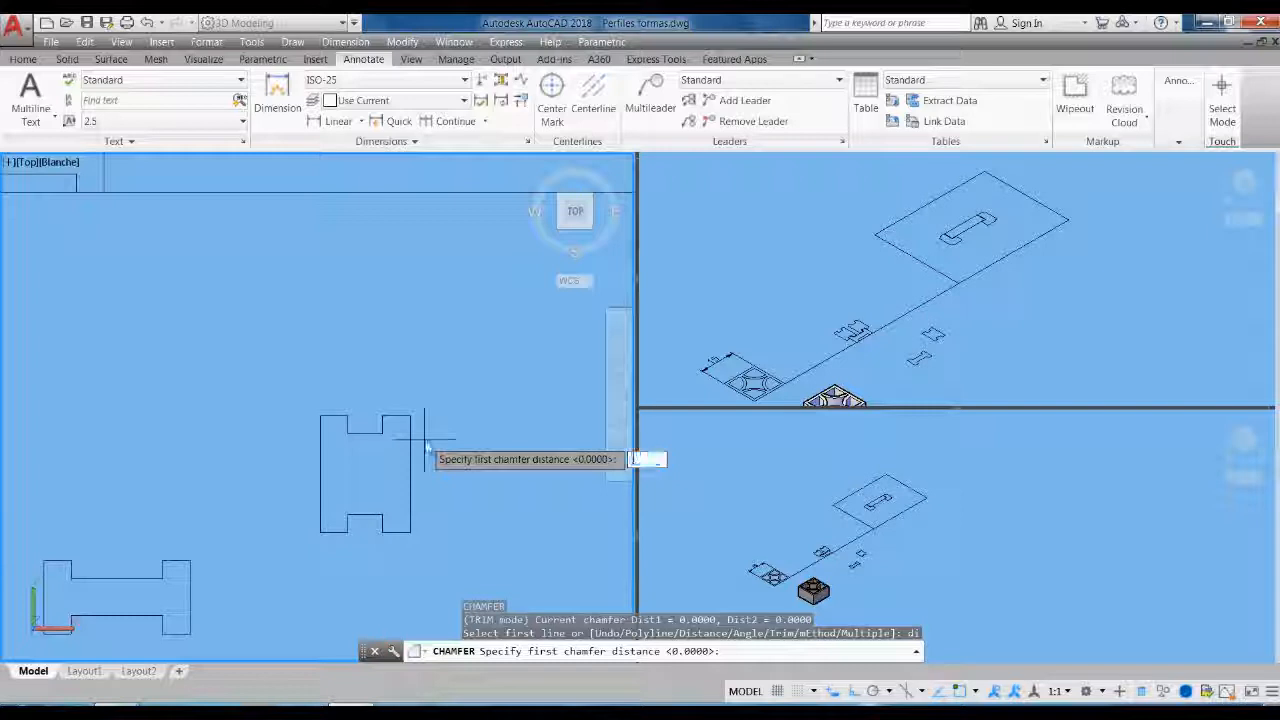
type(".5")
key("Return")
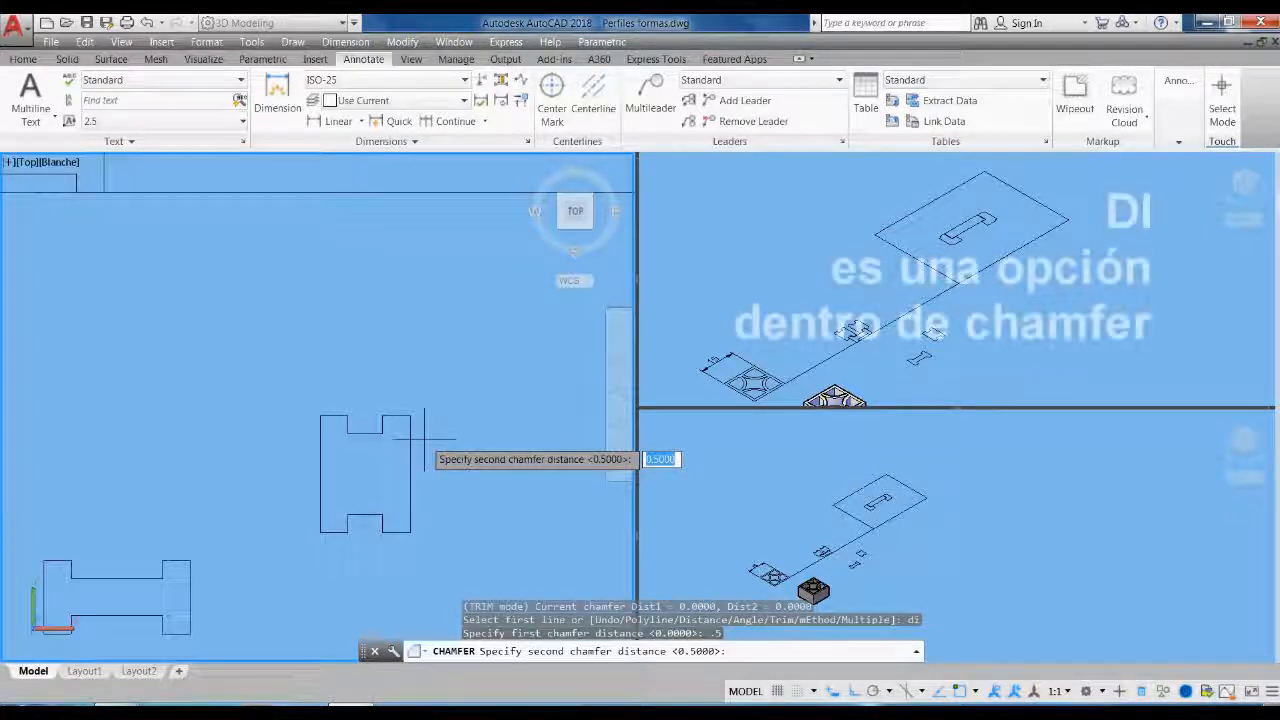
key("Return")
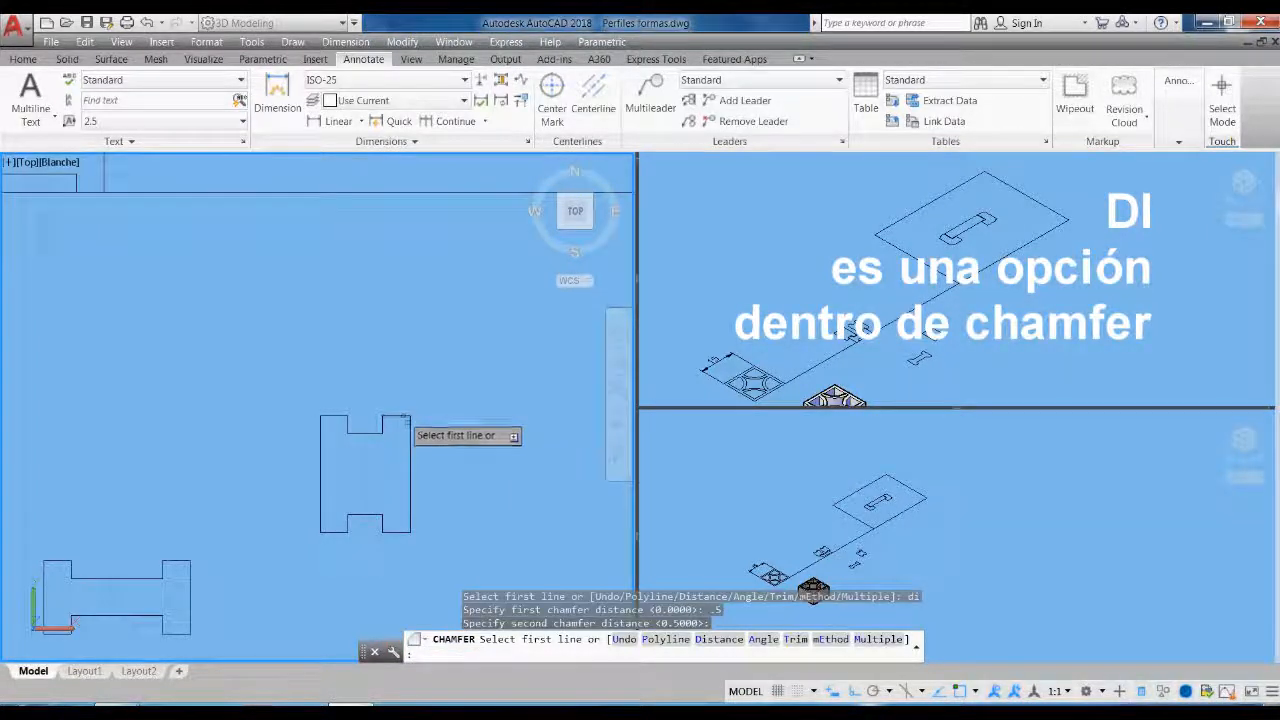
left_click(410, 432)
scroll(403, 500, "down", 2)
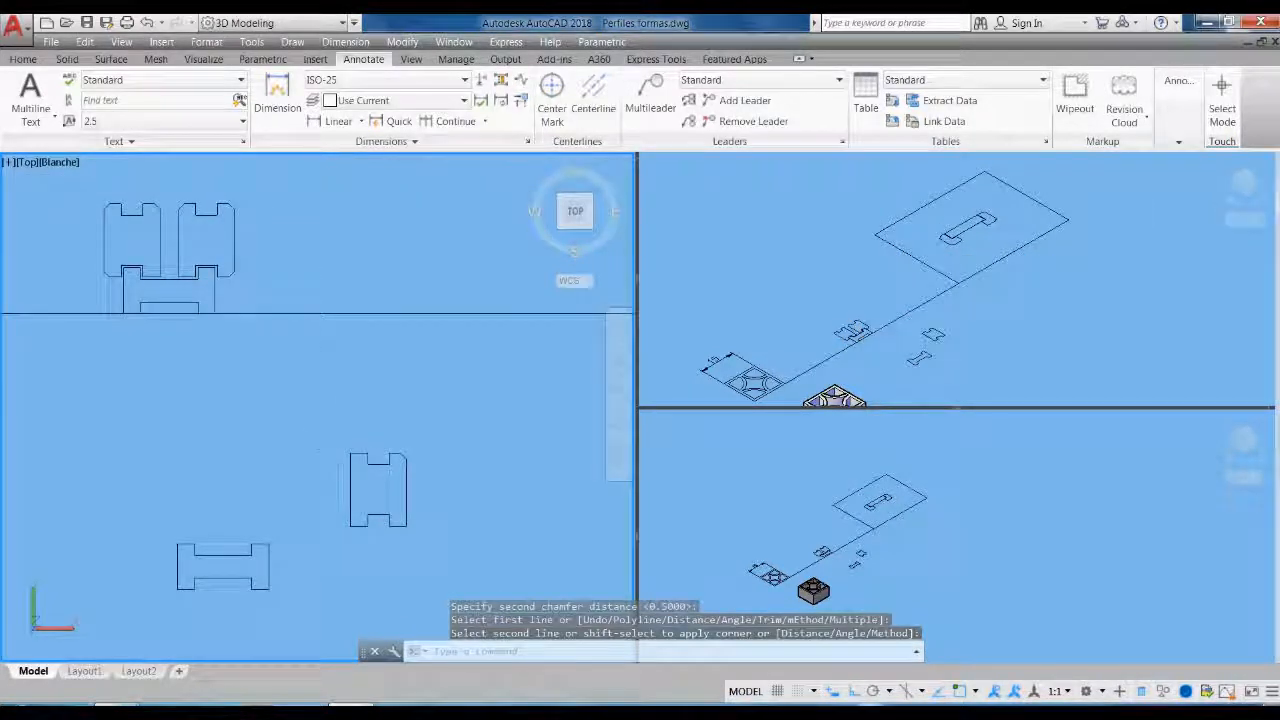
Chamfer the upright notched piece's upper-left and lower-right corners with the same 0.5 distances
key("Return")
left_click(351, 461)
left_click(358, 454)
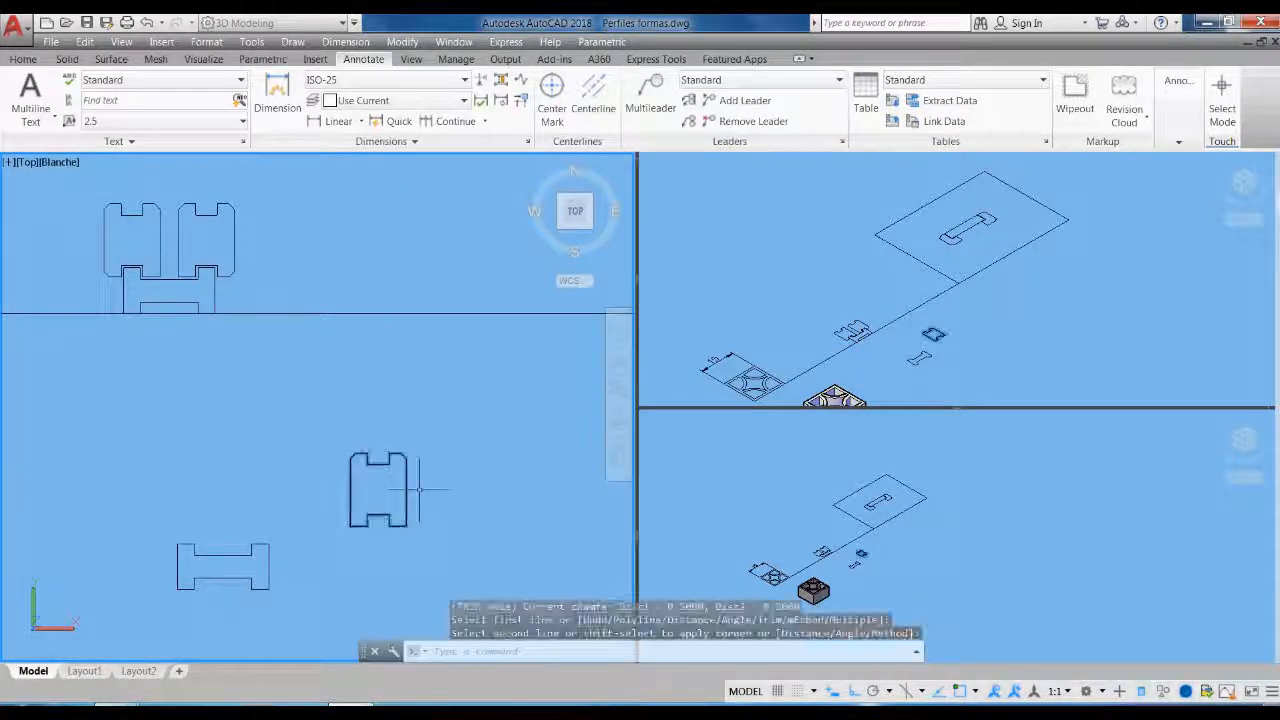
key("Return")
left_click(403, 522)
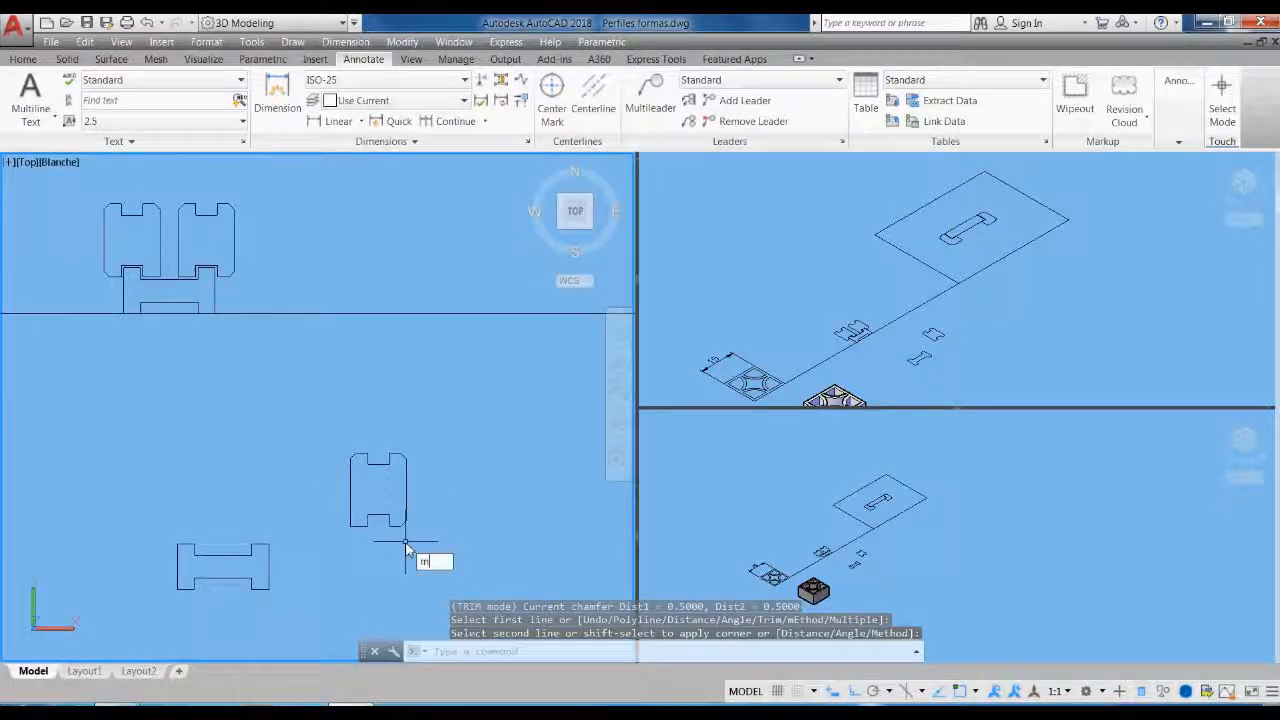
Move the chamfered piece by its lower notch's midpoint onto the top midpoint of the horizontal piece's right flange
key("Return")
left_click(406, 538)
left_click(363, 496)
key("Return")
left_click(377, 520)
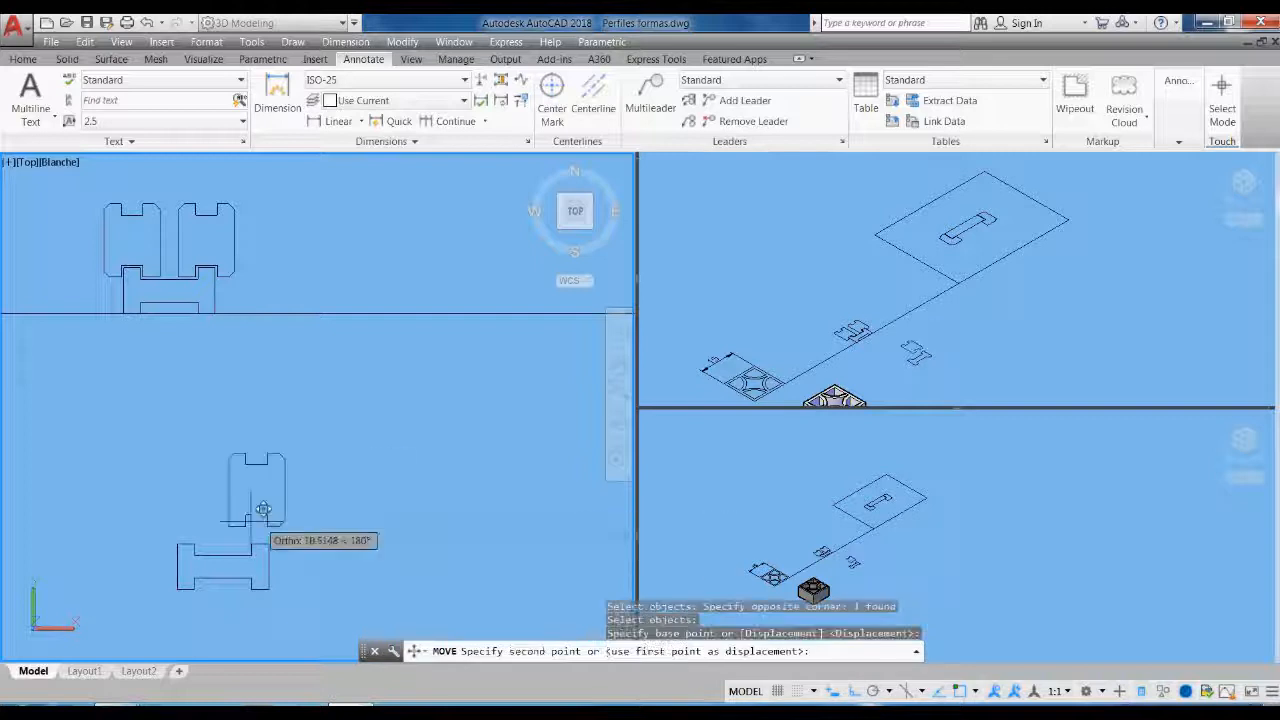
left_click(266, 538)
Measure the vertical gap between the notched piece and the flange in the original interlocking profile
scroll(206, 251, "up", 4)
key("Return")
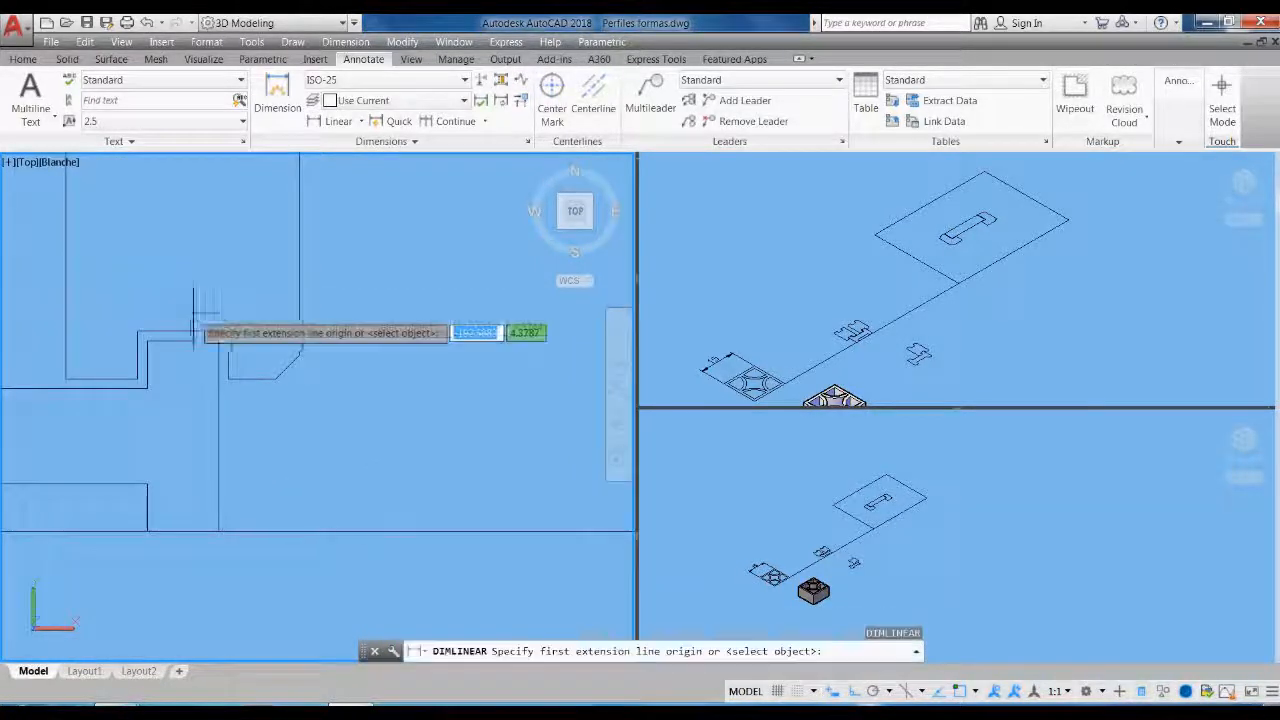
left_click(187, 343)
left_click(184, 333)
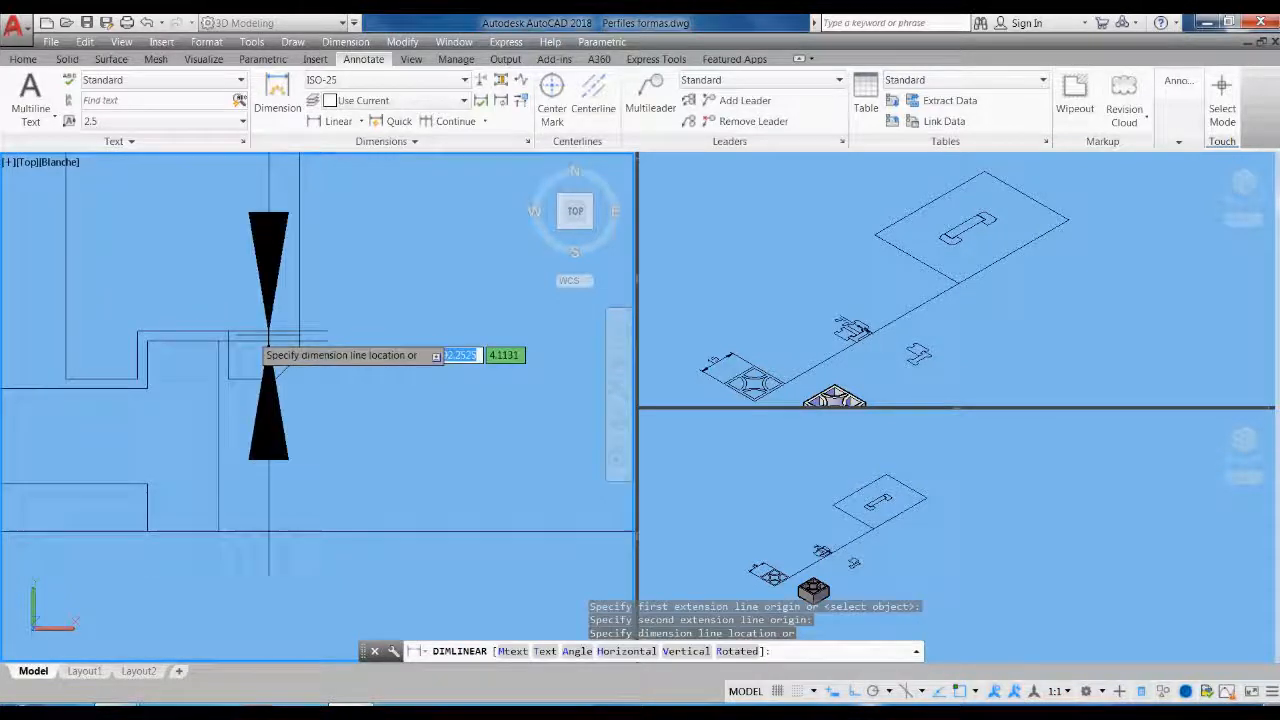
scroll(414, 337, "down", 3)
key("Escape")
Move the redrawn chamfered piece straight up 0.2 from the horizontal piece's flange
scroll(410, 600, "up", 3)
middle_click_drag(410, 600, 380, 448)
type("m")
key("Return")
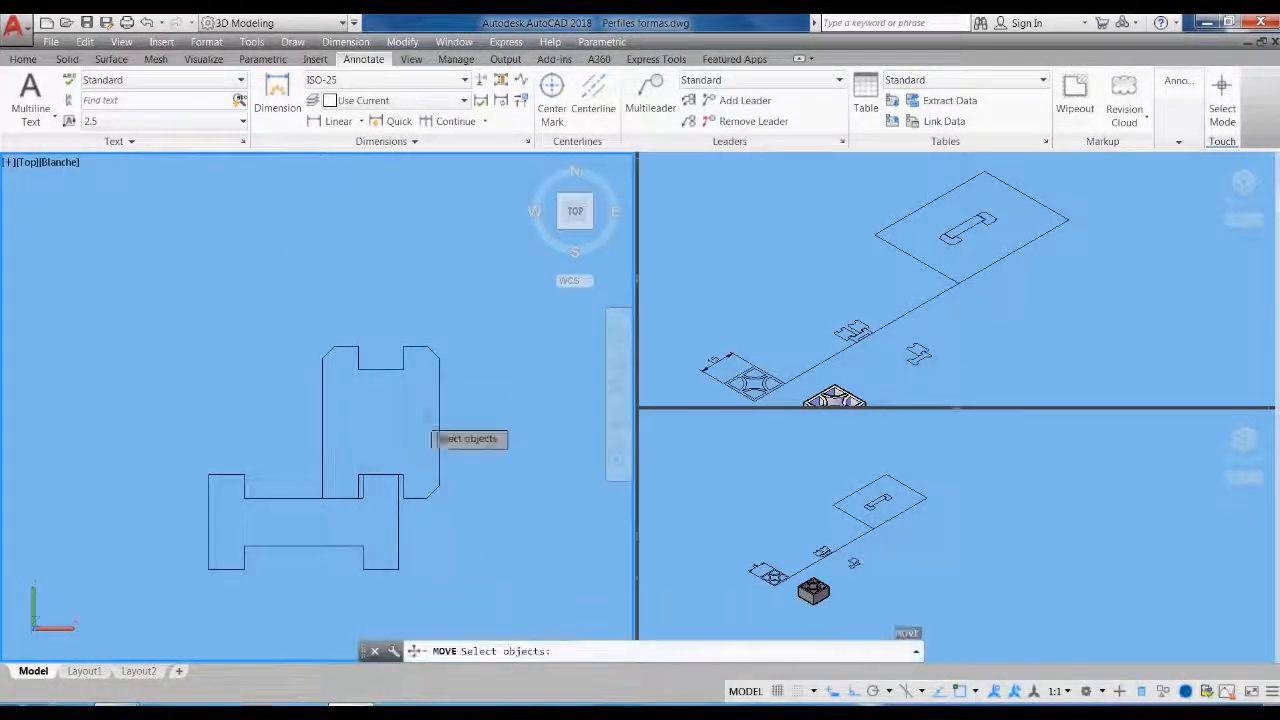
left_click(449, 420)
left_click(403, 383)
key("Return")
left_click(480, 475)
type("1")
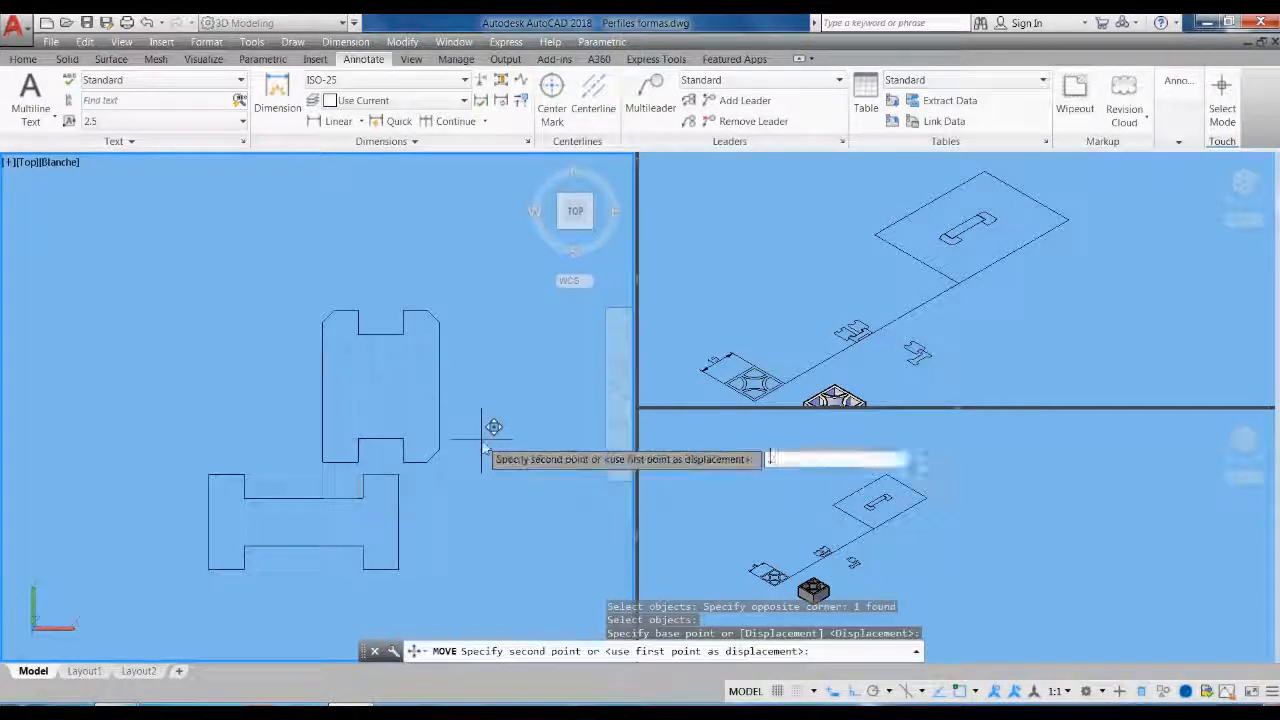
key("Return")
Mirror the chamfered piece about the horizontal piece's vertical centre line, keeping the source object
type("moi")
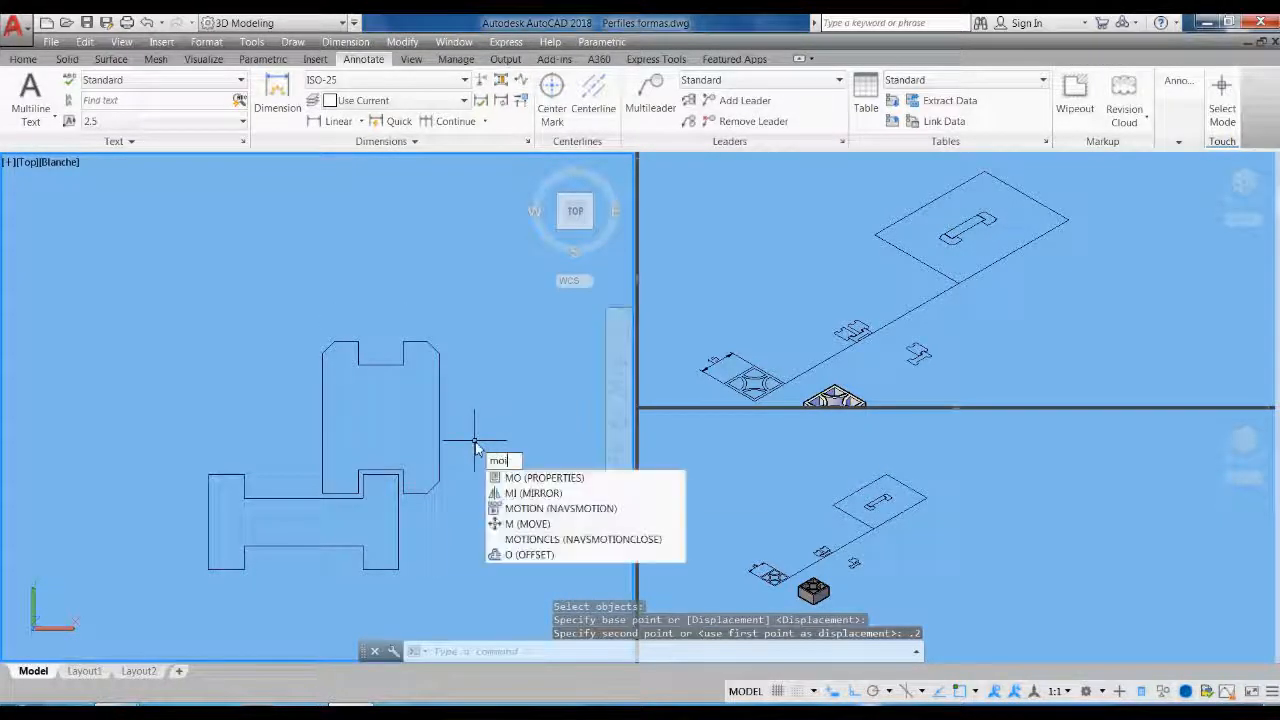
key("Escape")
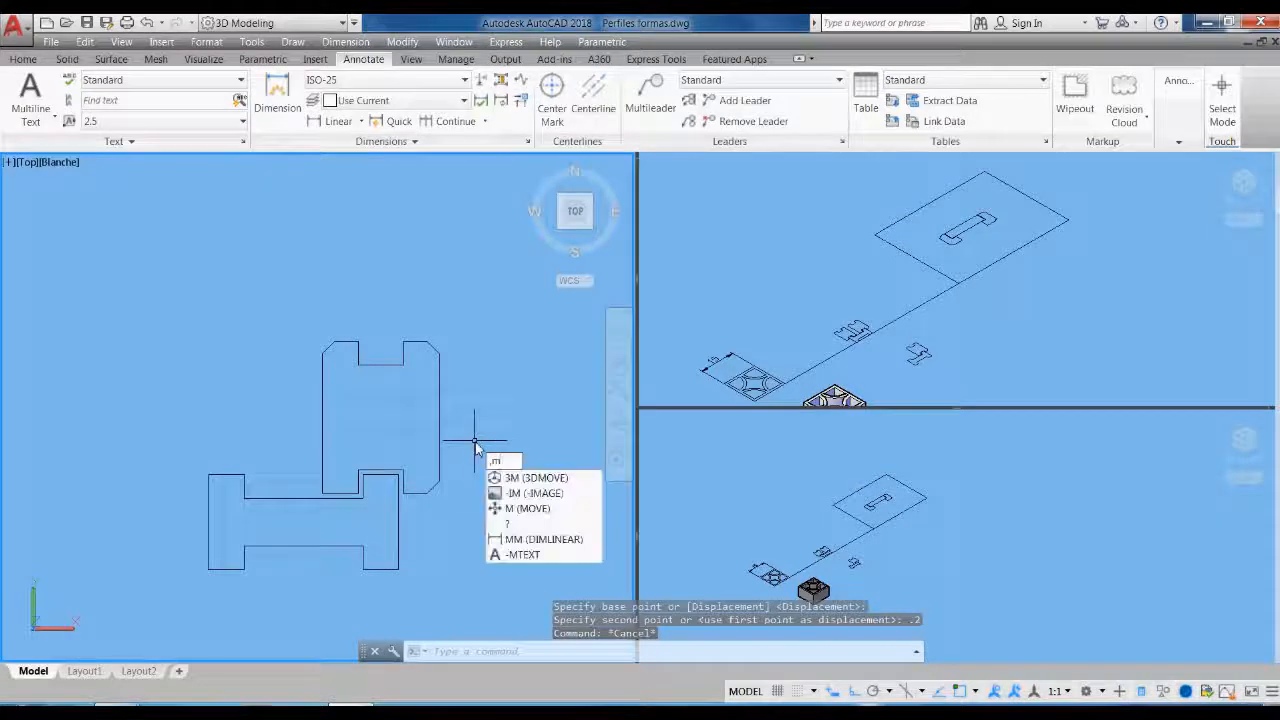
key("Escape")
type("i")
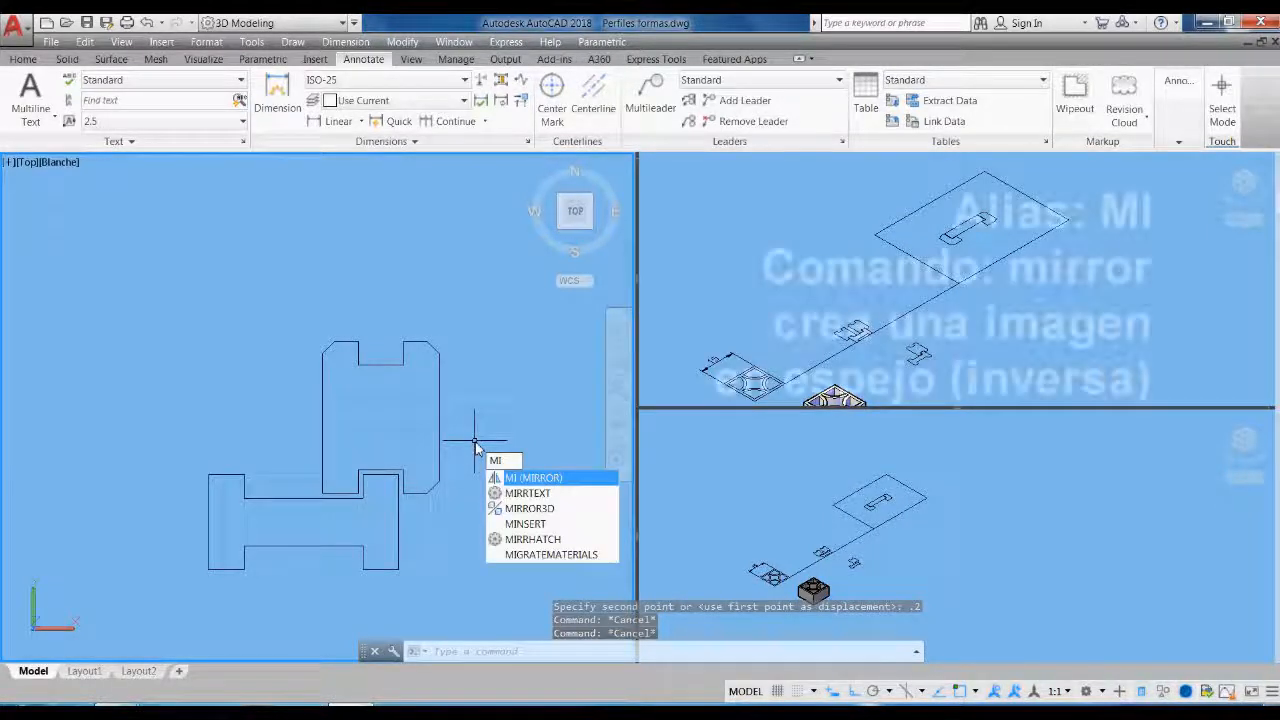
key("Return")
left_click(502, 466)
left_click(288, 336)
key("Return")
left_click(303, 546)
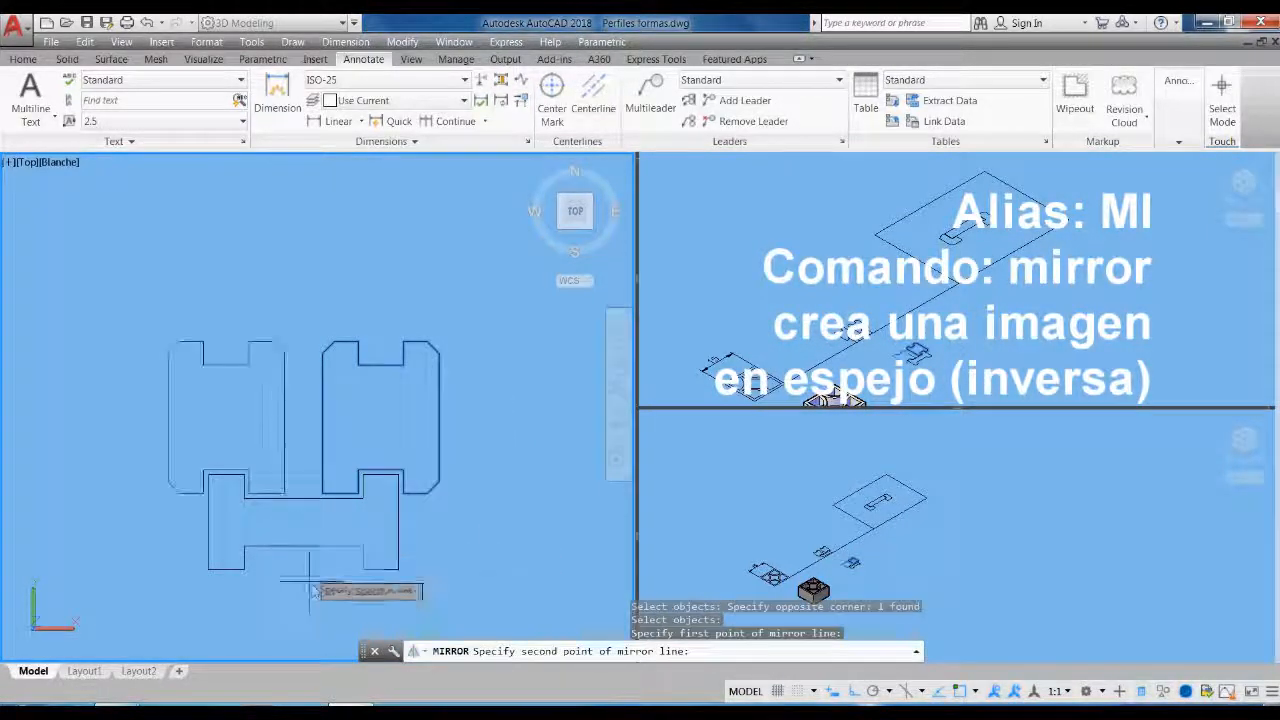
left_click(313, 588)
key("Return")
Compare the redrawn interlocking profile with the original and examine the door and frame profile inside the large rectangle
scroll(378, 540, "down", 4)
scroll(374, 536, "down", 3)
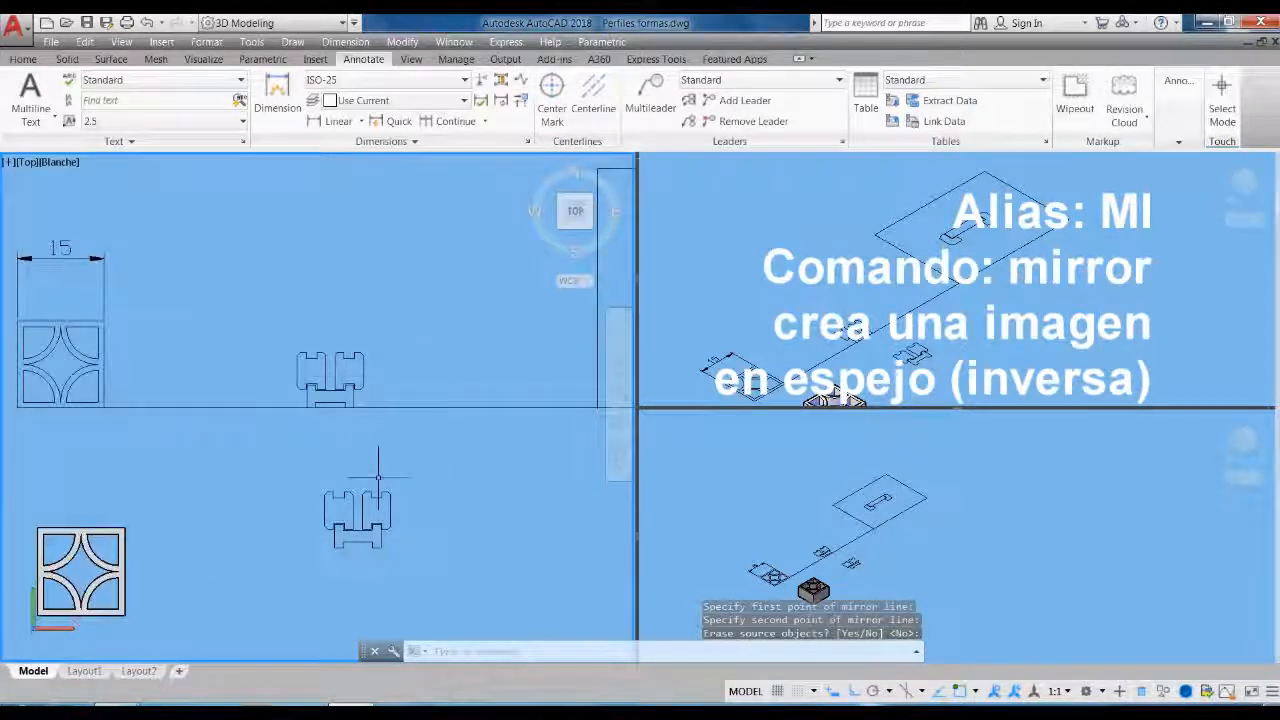
middle_click_drag(378, 478, 383, 408)
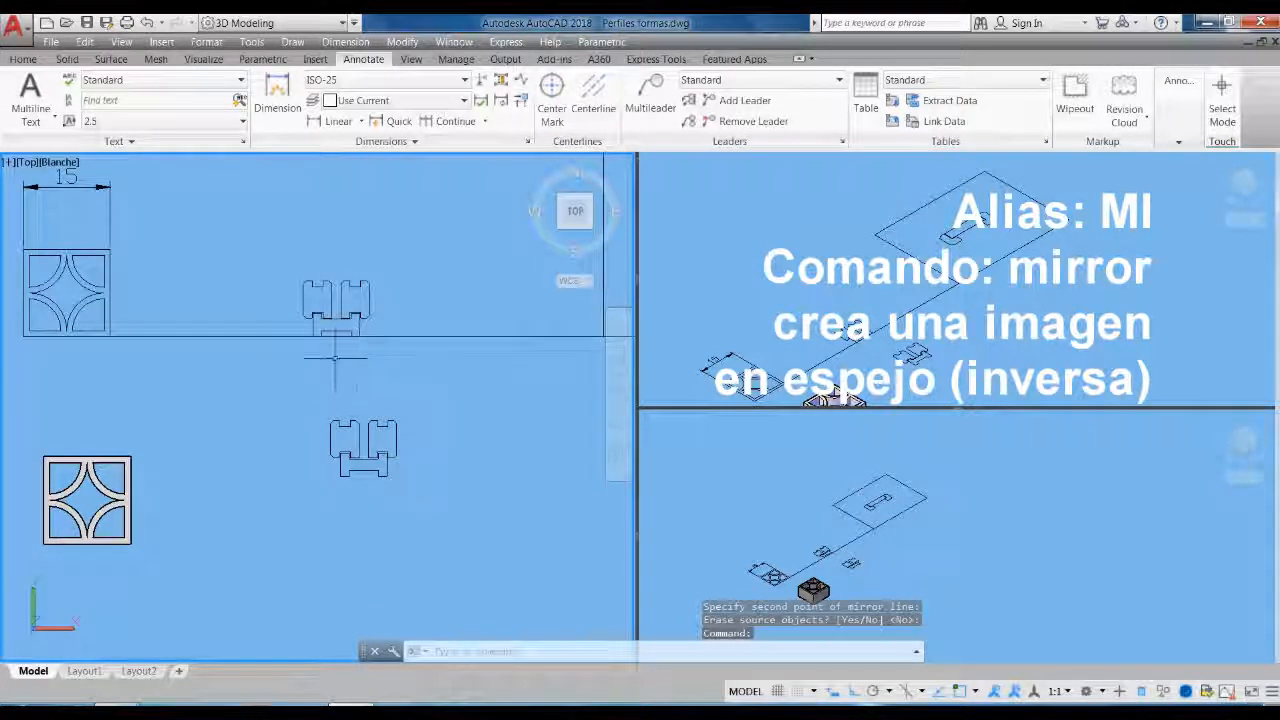
scroll(322, 362, "up", 4)
middle_click_drag(318, 268, 338, 408)
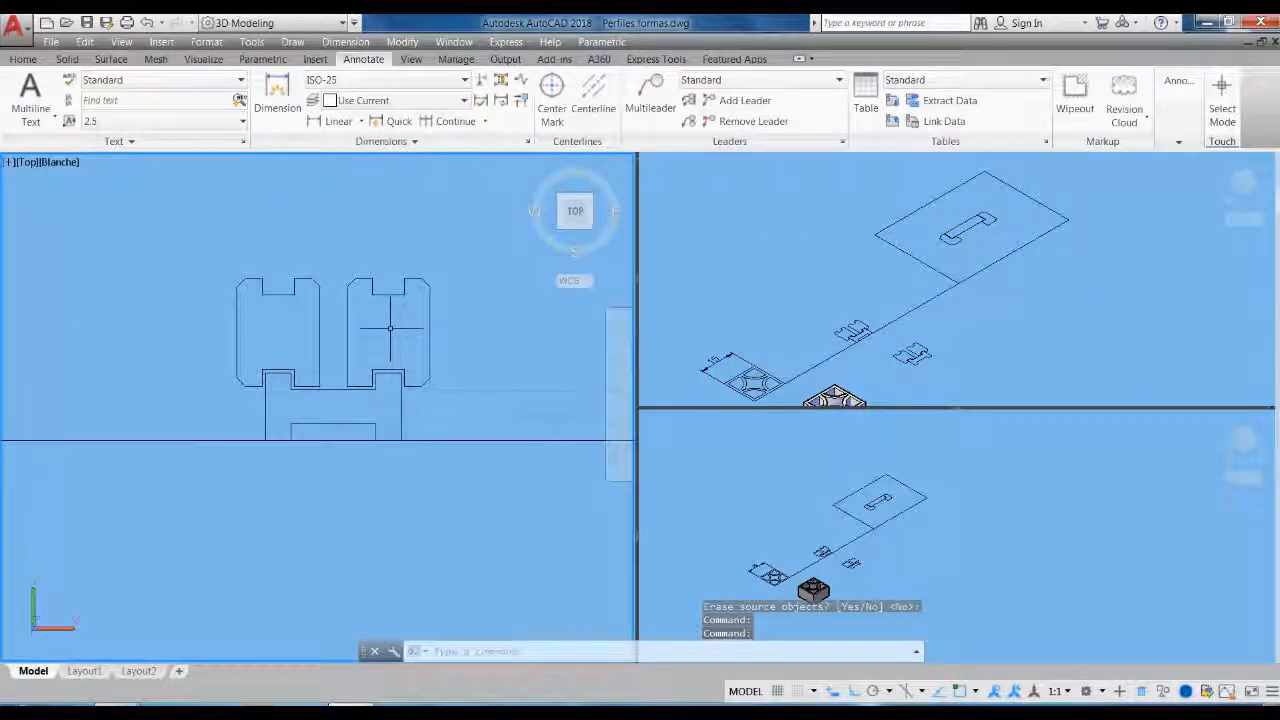
scroll(384, 225, "down", 4)
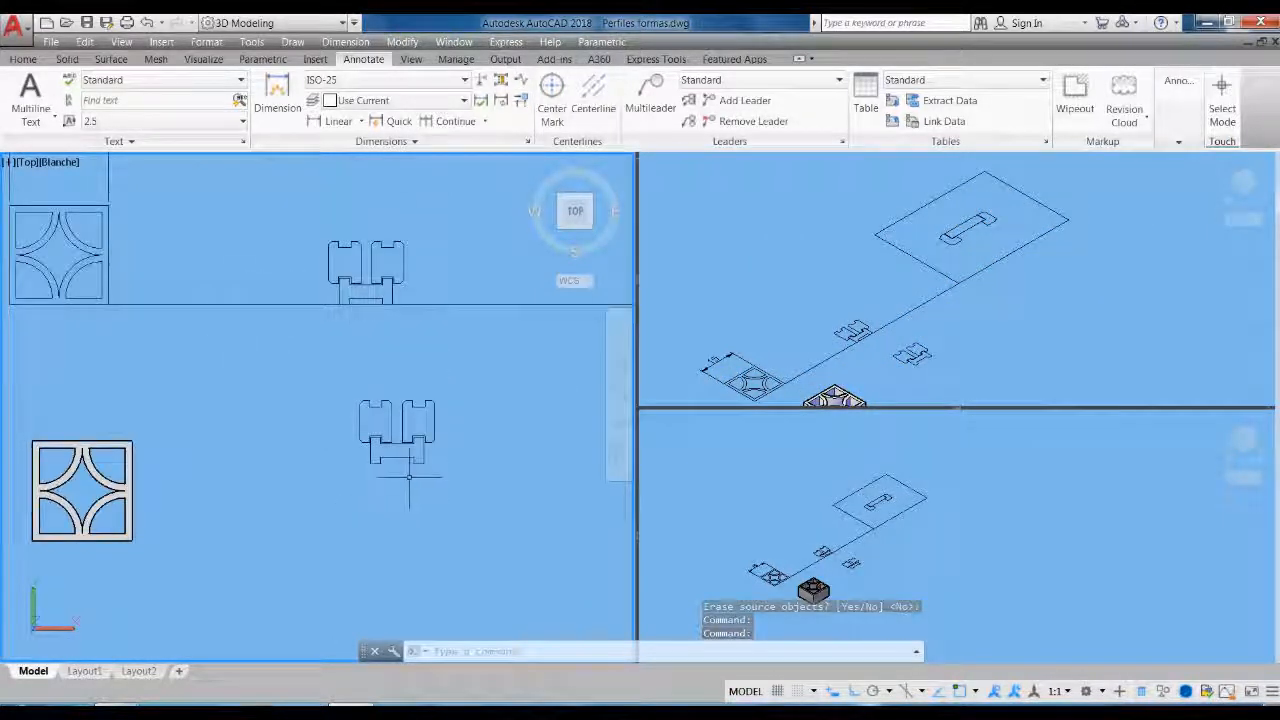
middle_click_drag(422, 463, 354, 434)
scroll(354, 438, "down", 2)
mouse_move(421, 506)
middle_mouse_down()
mouse_move(389, 508)
mouse_move(374, 489)
mouse_move(276, 493)
middle_mouse_up()
scroll(377, 342, "up", 4)
scroll(330, 336, "down", 2)
scroll(331, 336, "down", 2)
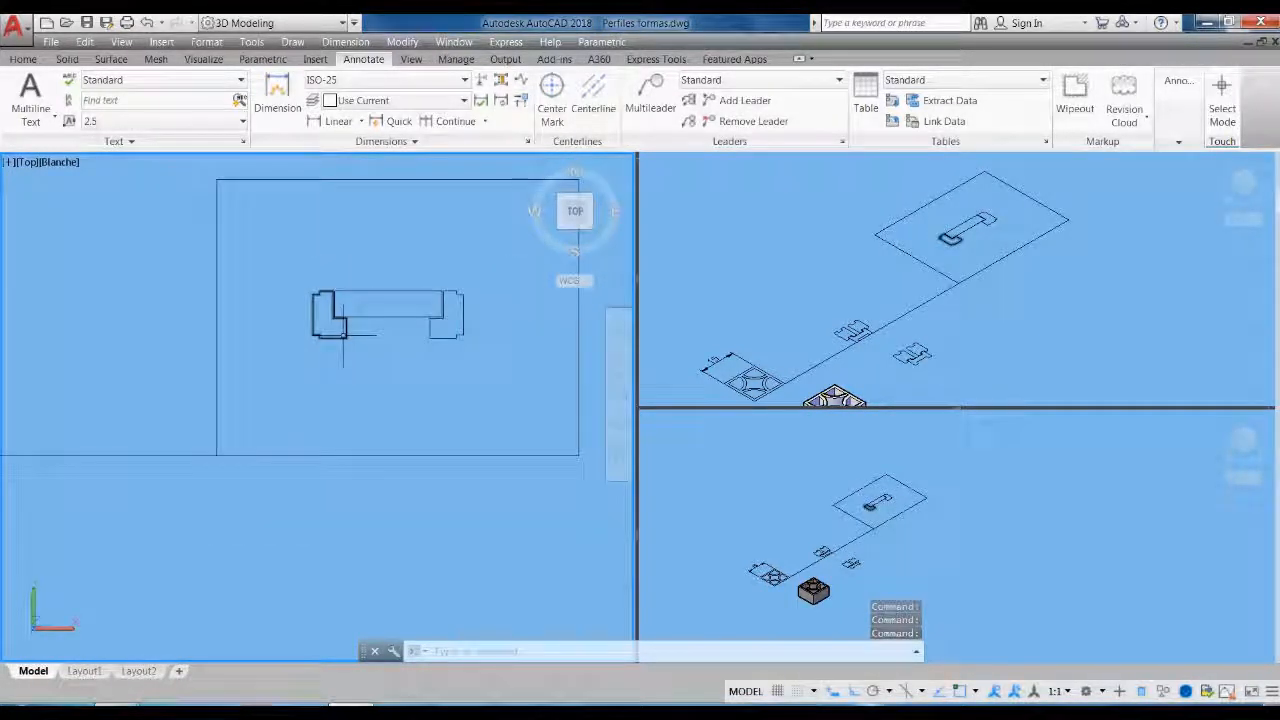
key("Return")
scroll(350, 310, "up", 4)
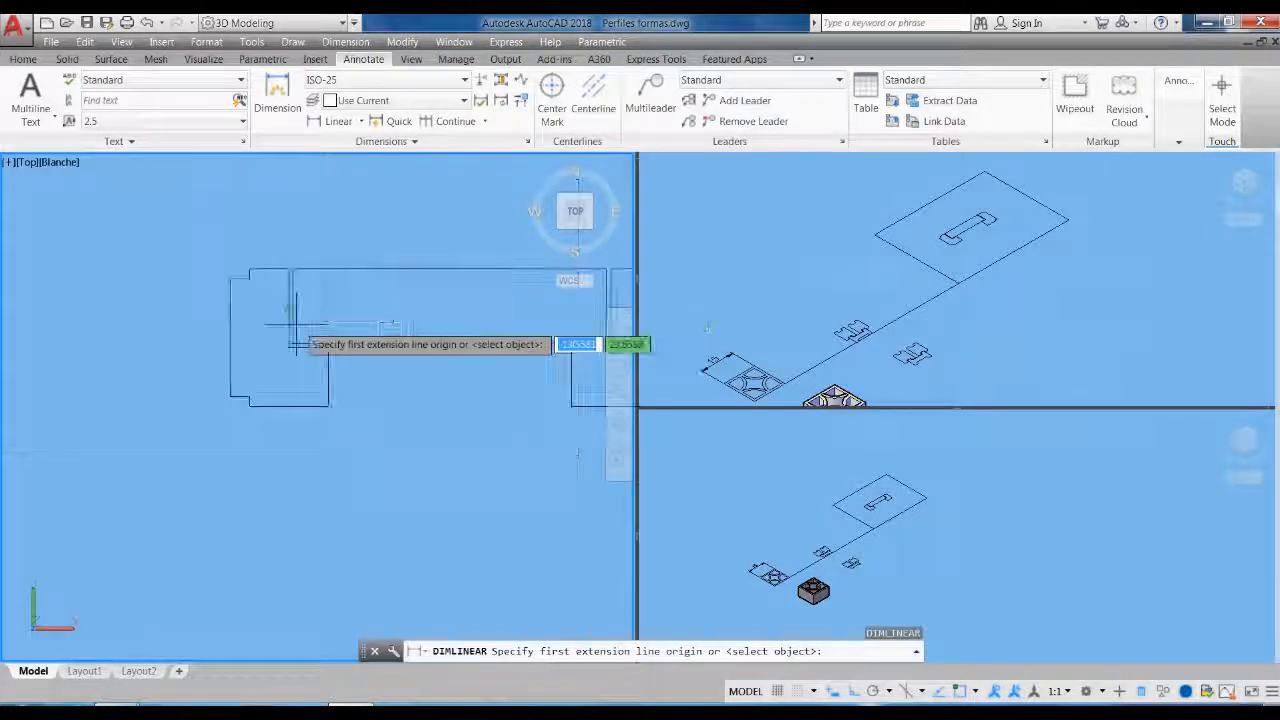
left_click(293, 321)
key("Escape")
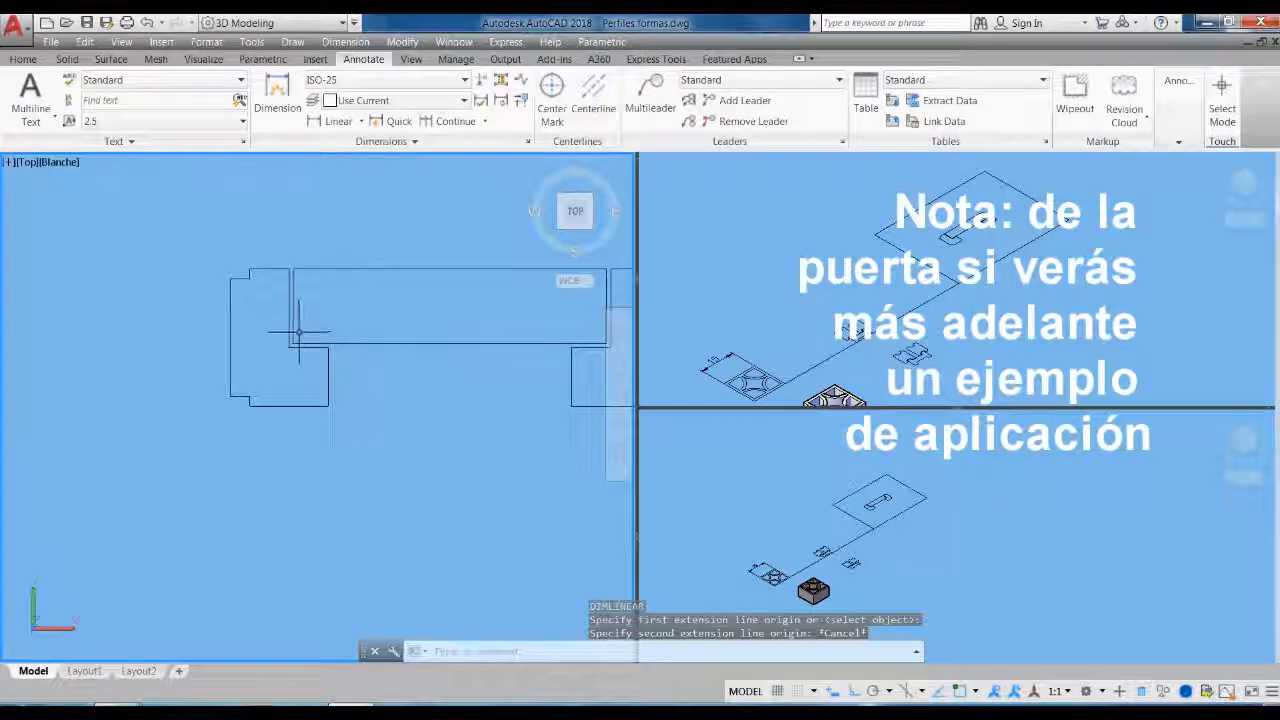
key("Return")
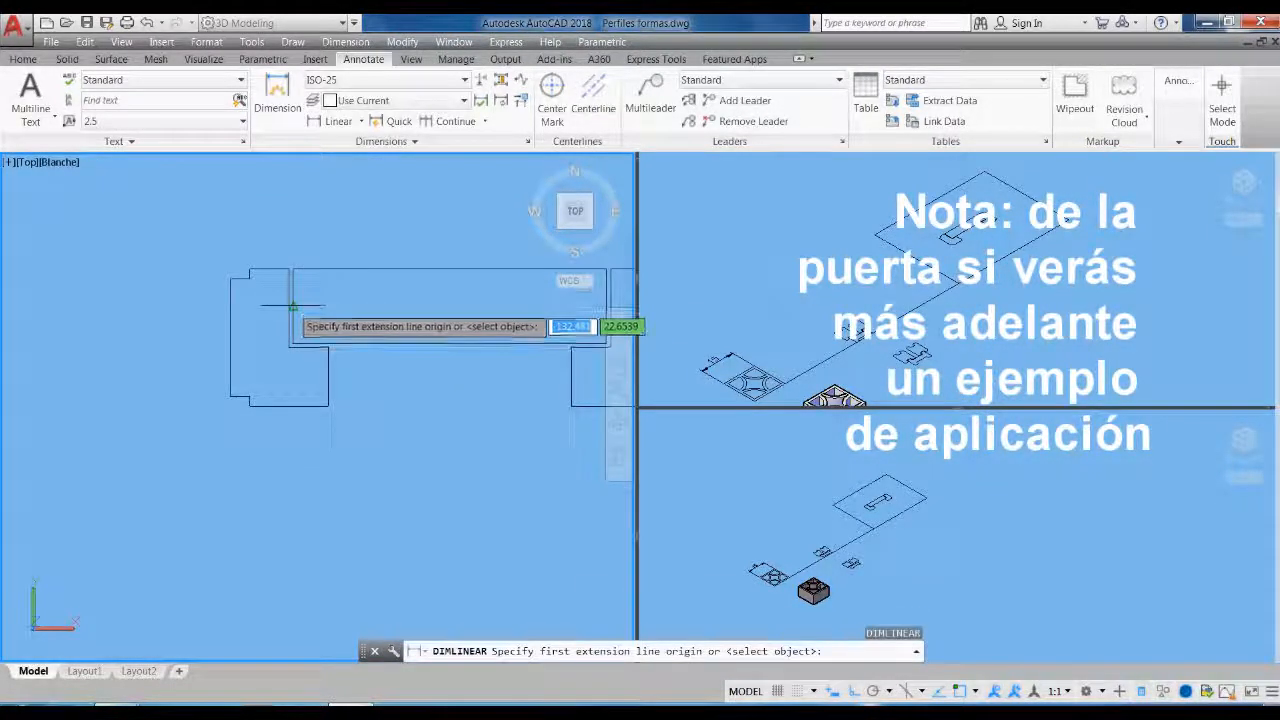
key("Escape")
scroll(283, 521, "down", 1)
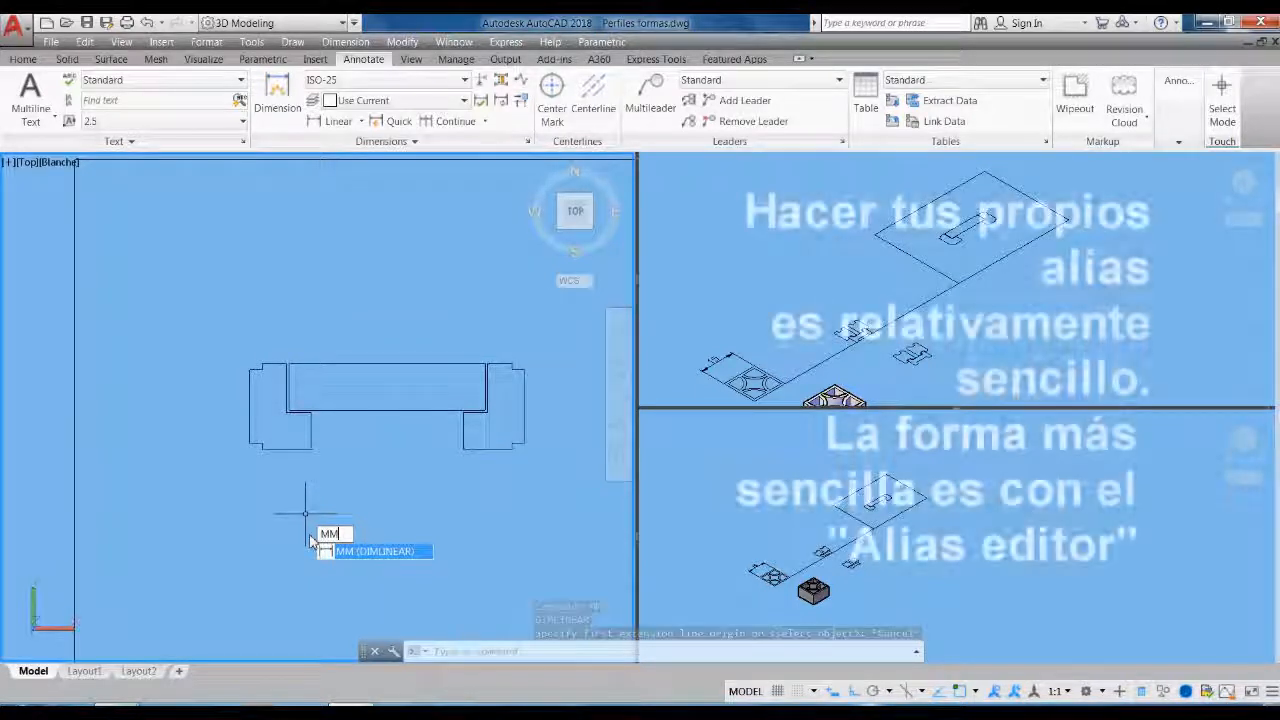
key("Escape")
Dimension the door panel's width above the profile and its thickness to the right, using linear dimensions
key("Return")
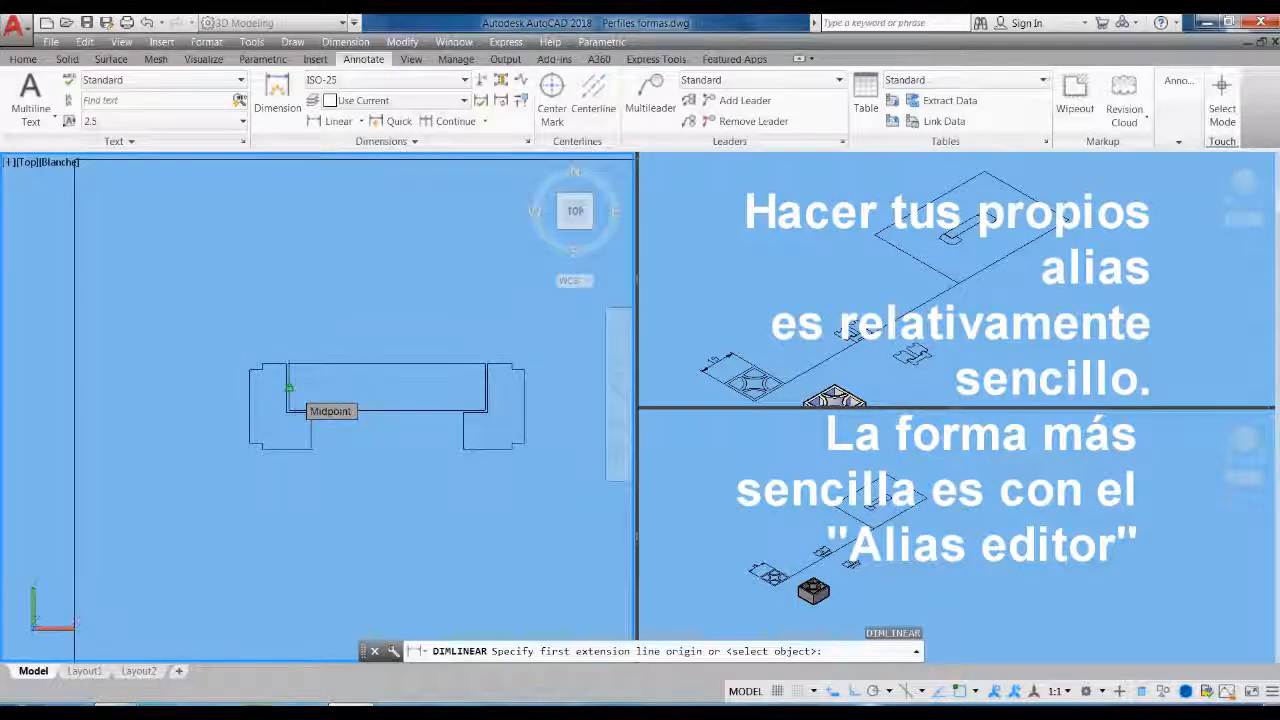
left_click(290, 388)
left_click(484, 388)
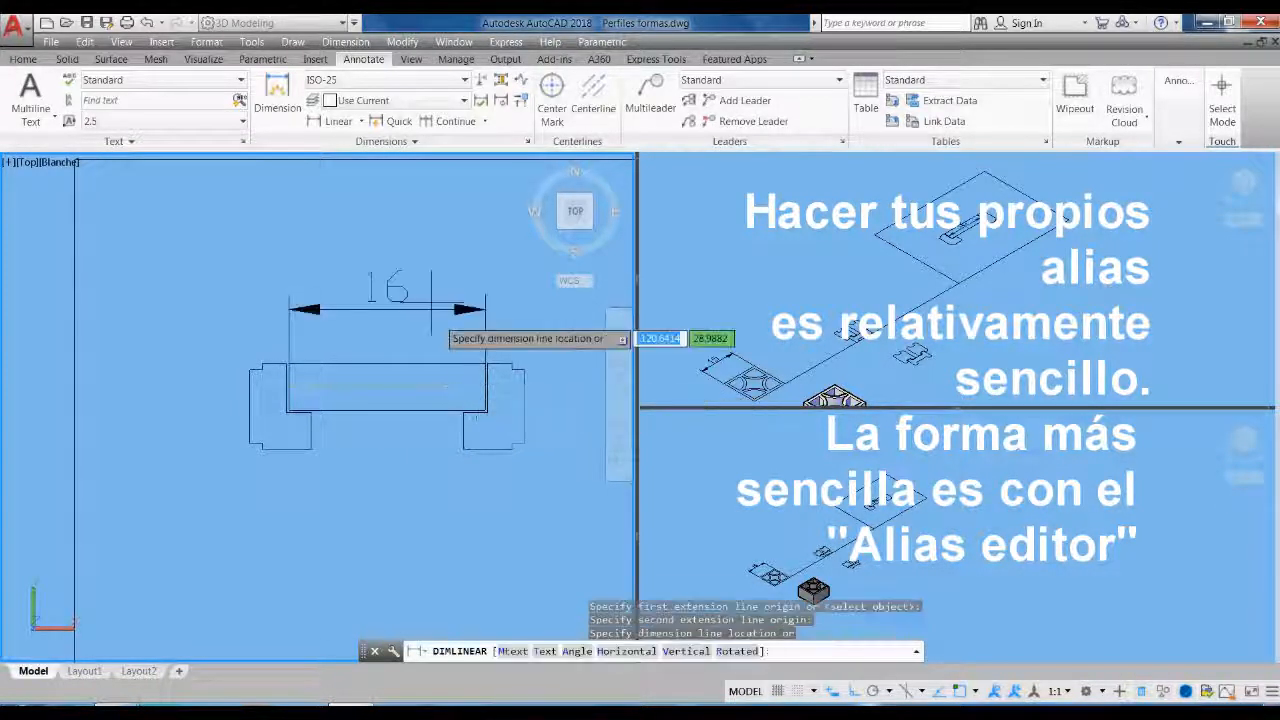
left_click(400, 298)
left_click(386, 365)
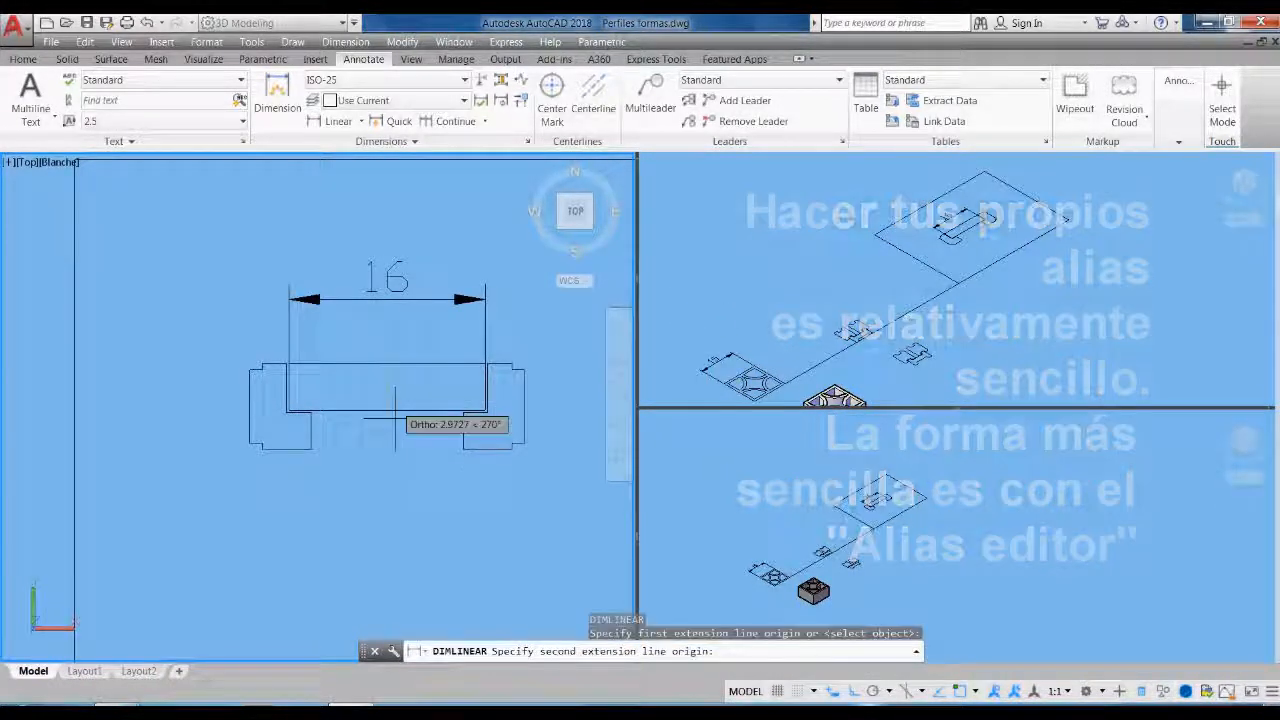
left_click(390, 411)
scroll(380, 395, "down", 2)
left_click(525, 395)
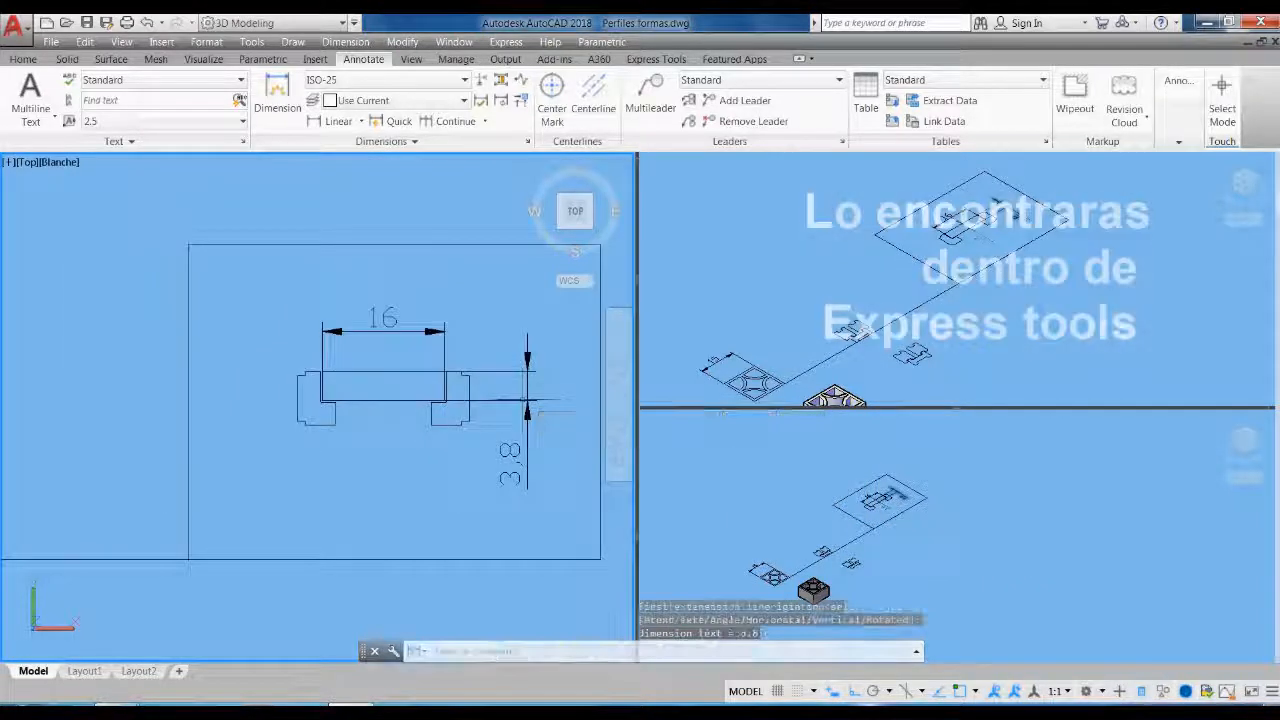
scroll(420, 275, "down", 2)
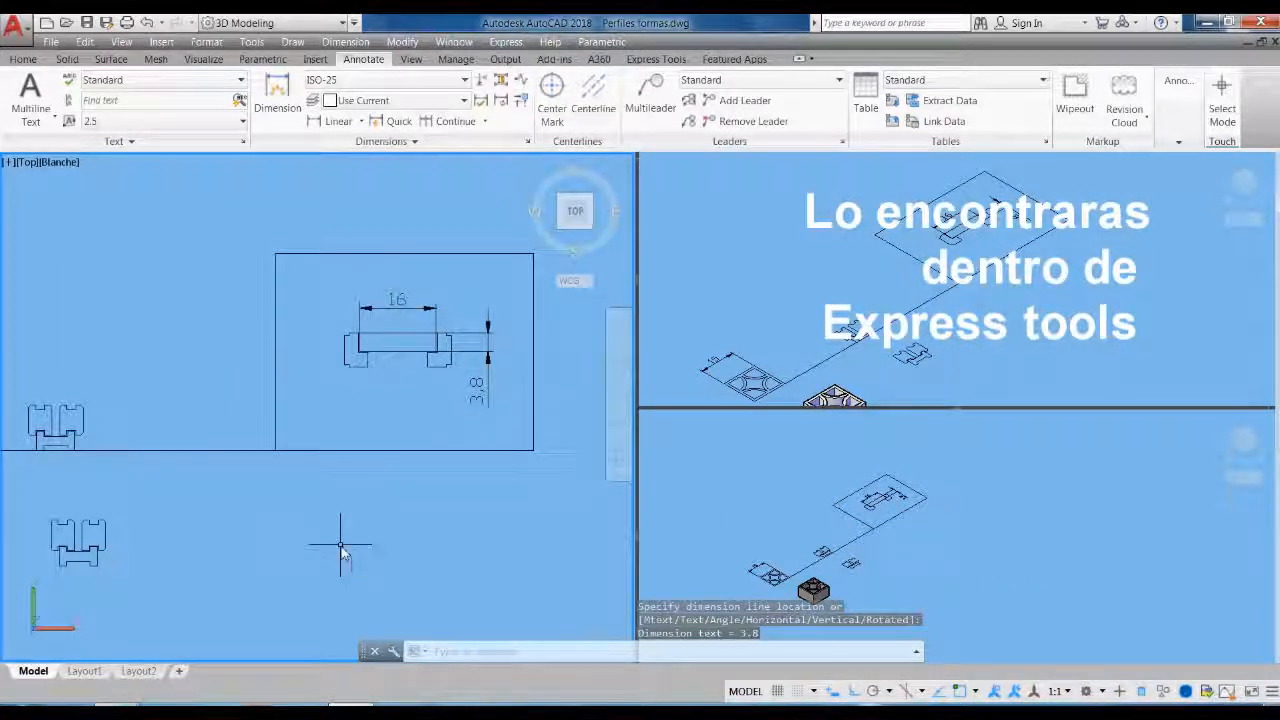
Regenerate the drawing and draw a 16 by 3.8 rectangle in the empty space below the framed reference profile
type("RE")
key("Return")
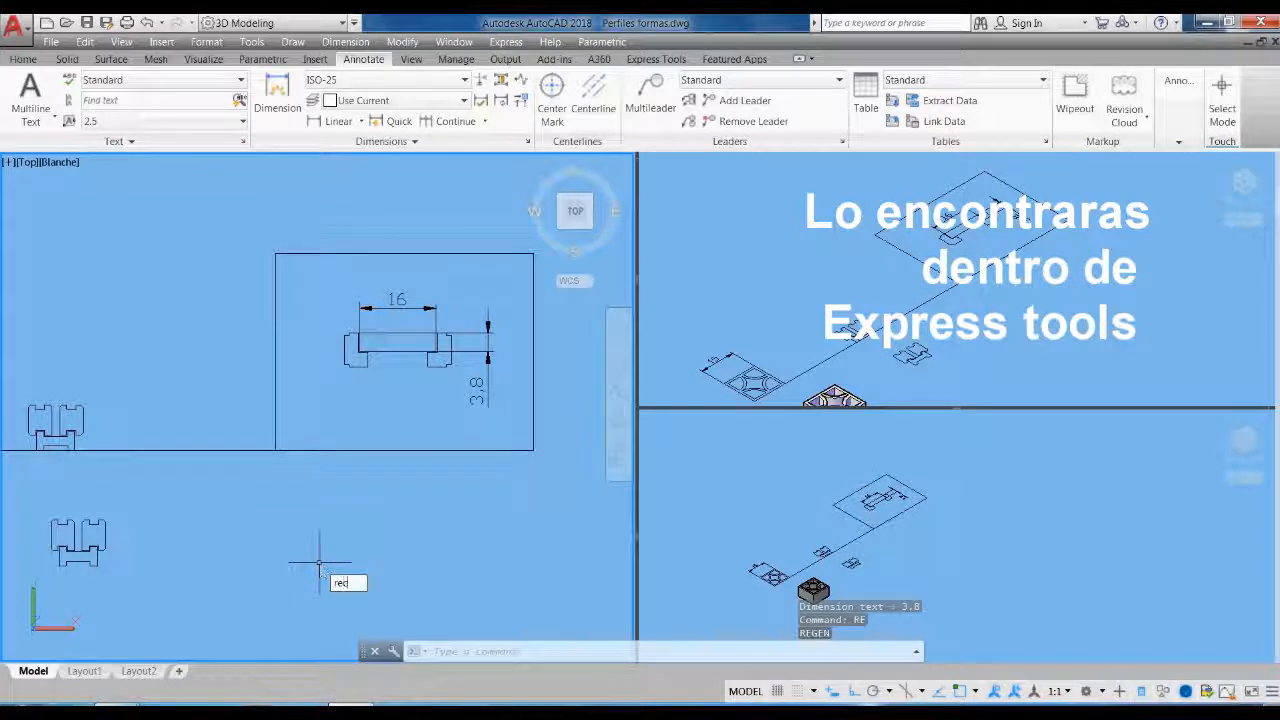
type("rec")
key("Return")
left_click(325, 553)
type("16")
key("Tab")
type("3.8")
key("Return")
Erase the existing height and width dimensions of the reference profile's central bar
scroll(443, 306, "up", 5)
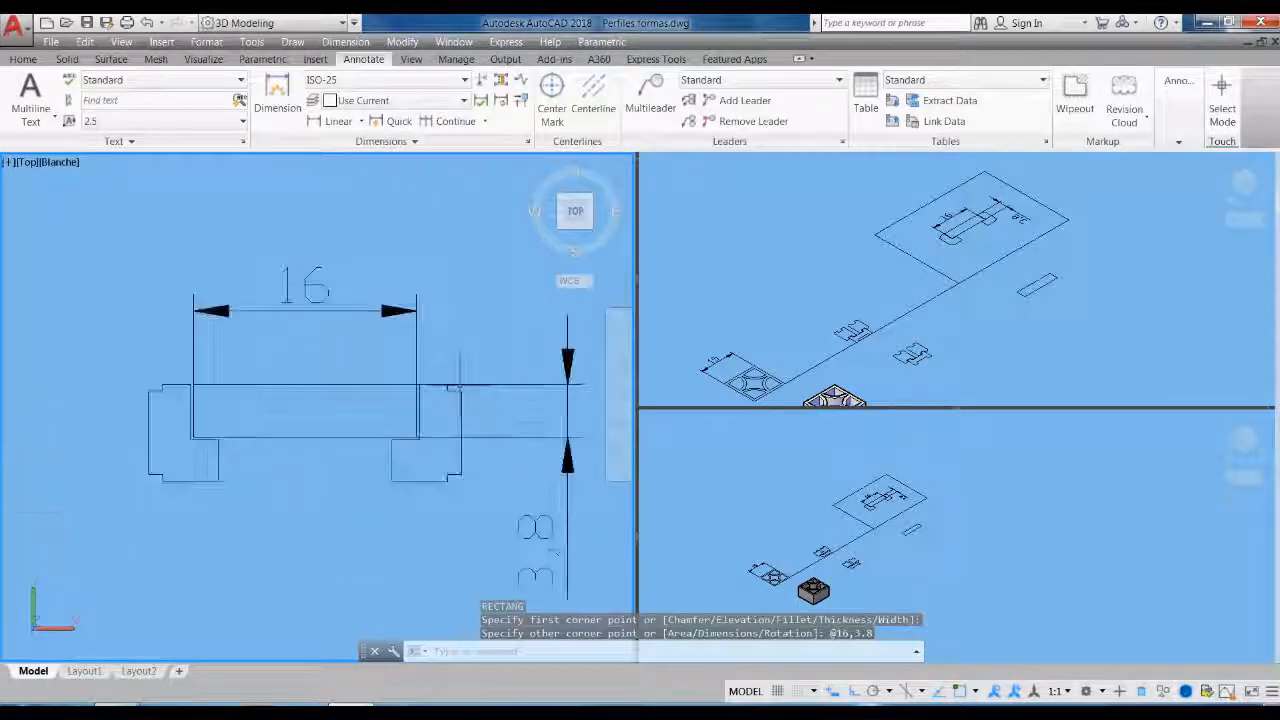
left_click(540, 463)
left_click(512, 378)
key("Delete")
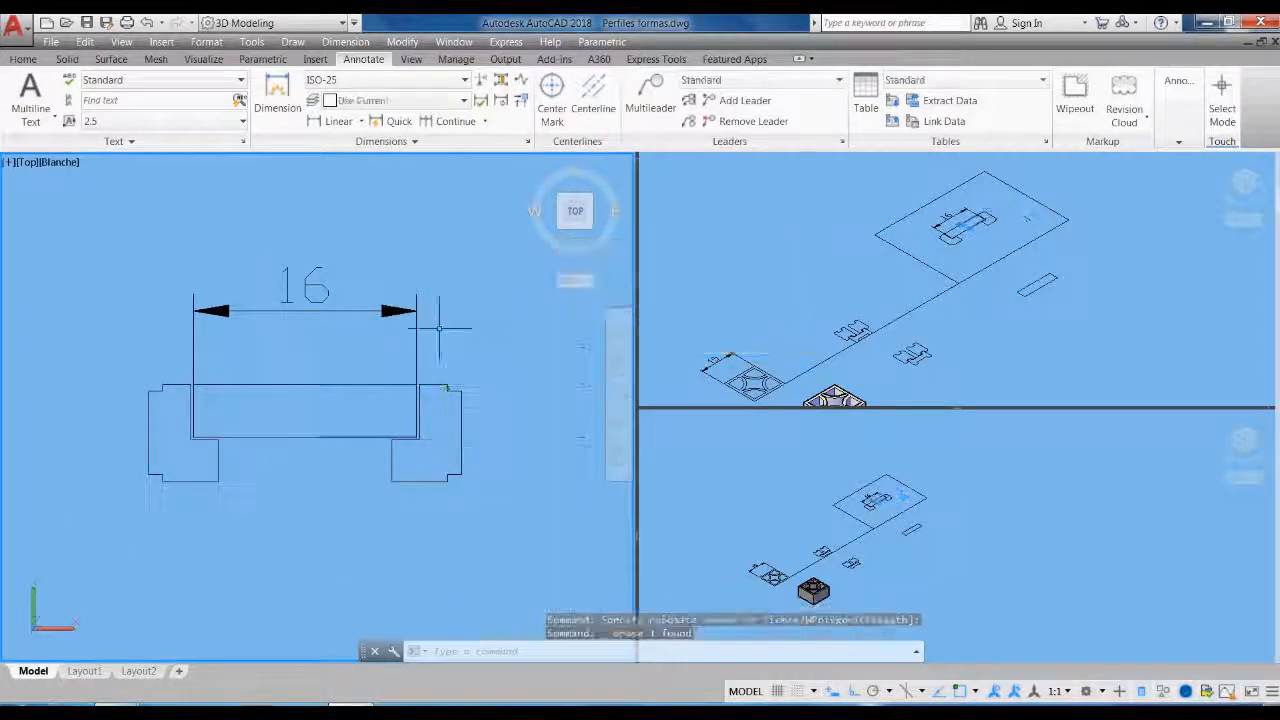
scroll(313, 307, "down", 3)
scroll(504, 391, "up", 3)
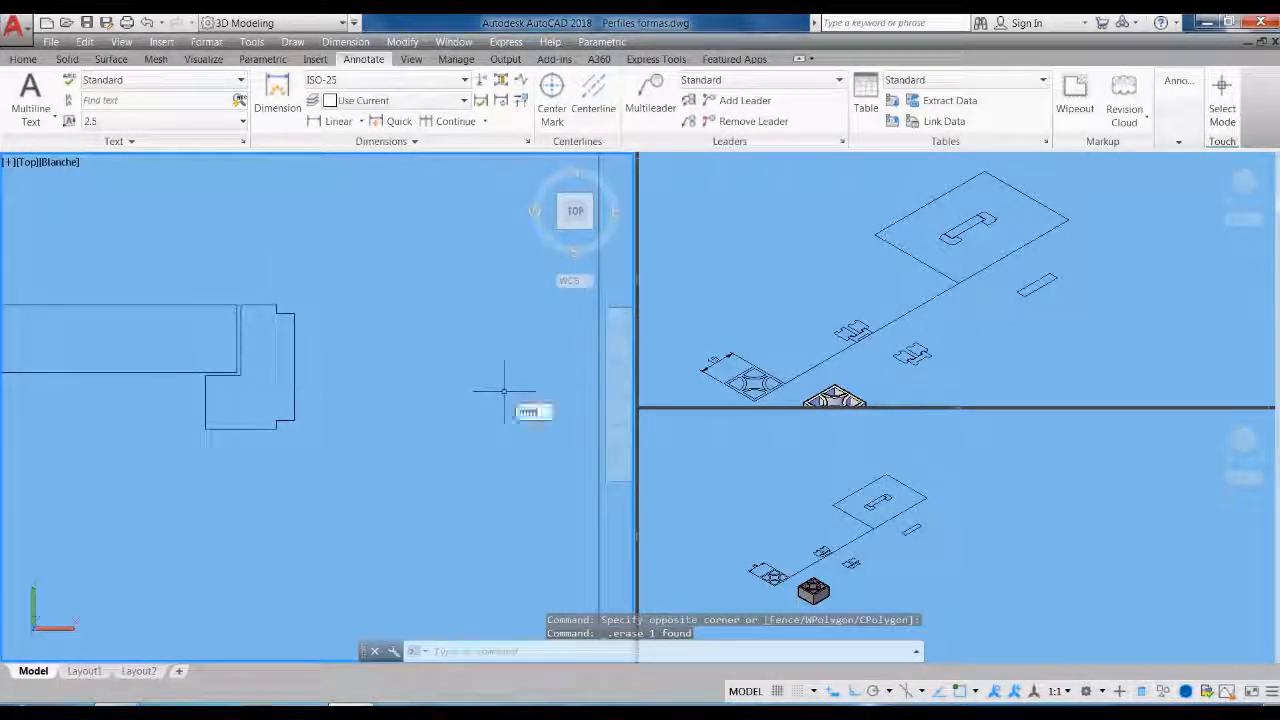
Add linear dimensions for the overall height and the bottom width of the reference profile's right-hand end piece
type("dli")
key("Return")
left_click(238, 375)
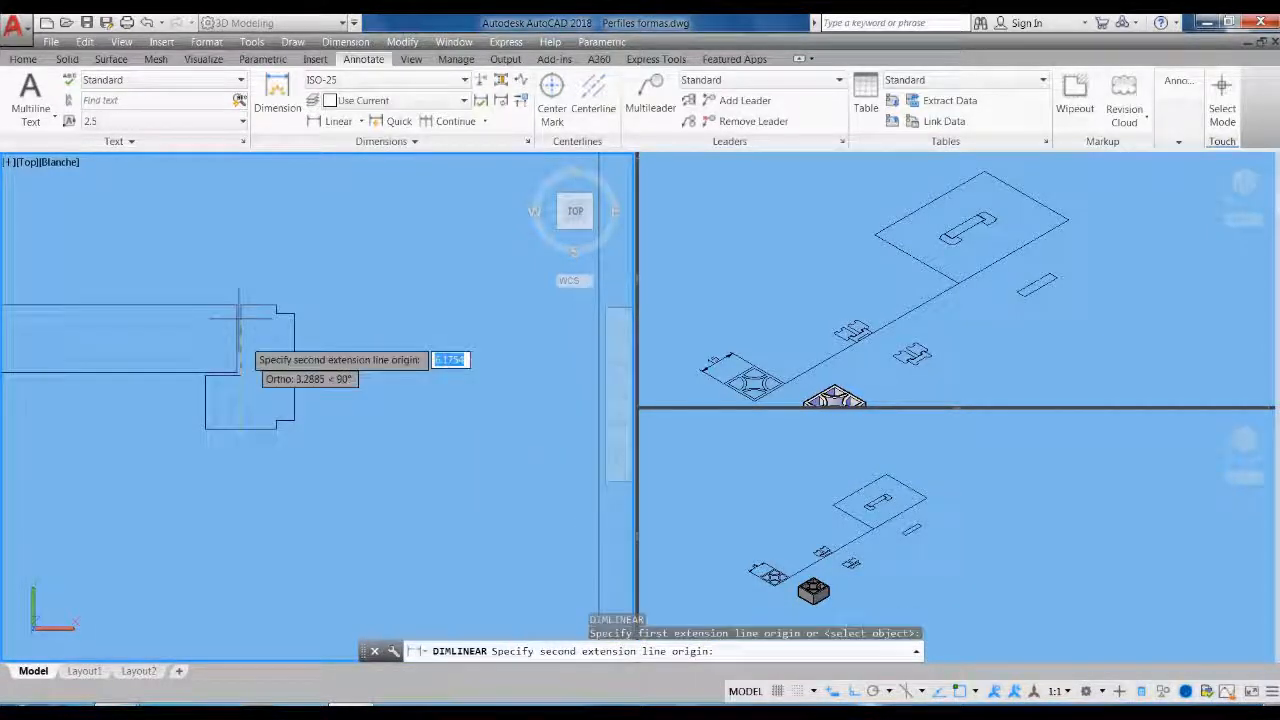
left_click(240, 304)
left_click(445, 375)
key("Return")
left_click(205, 430)
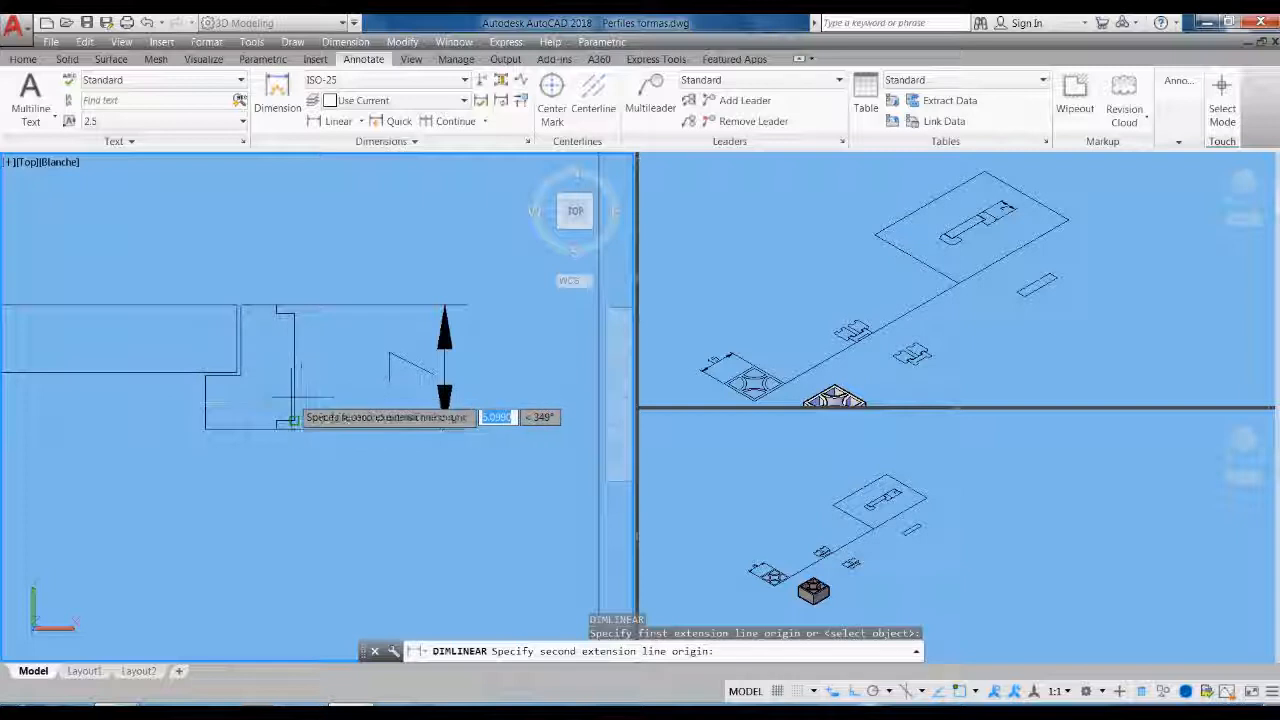
left_click(294, 430)
left_click(294, 503)
Draw a rectangle 5 wide by 7 high below and to the right of the 16 by 3.8 rectangle
scroll(290, 520, "down", 5)
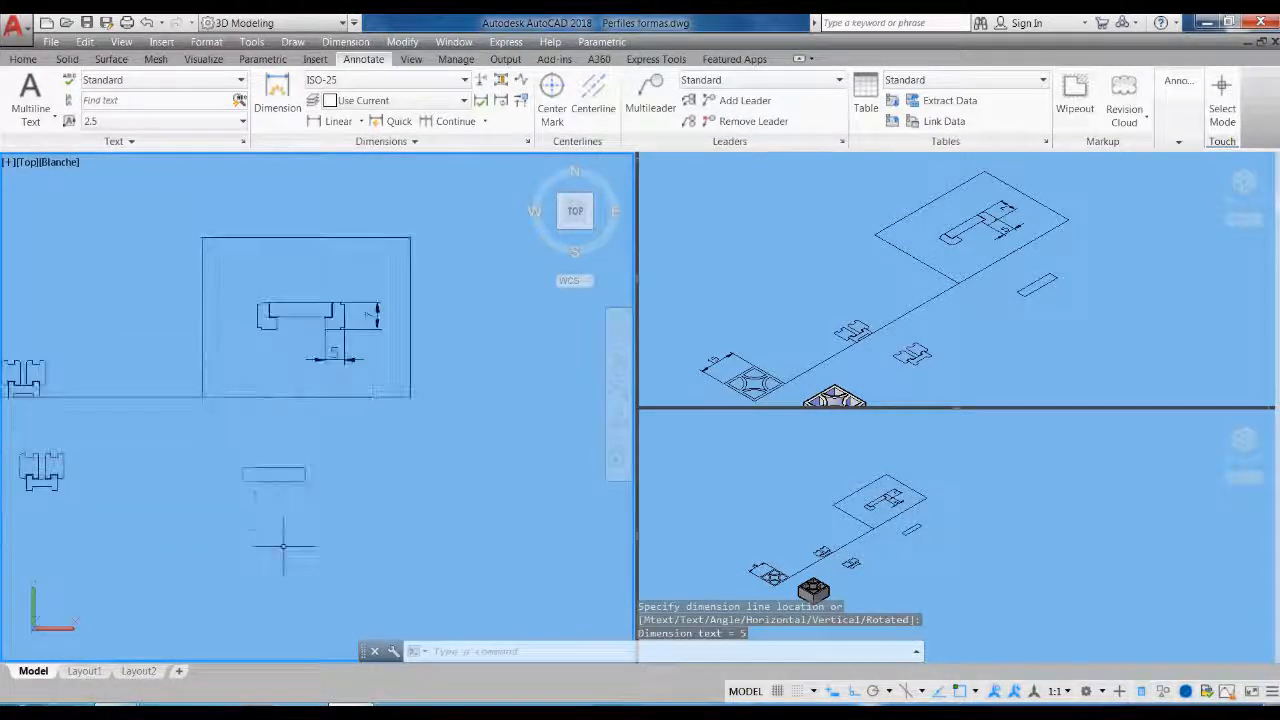
key("Return")
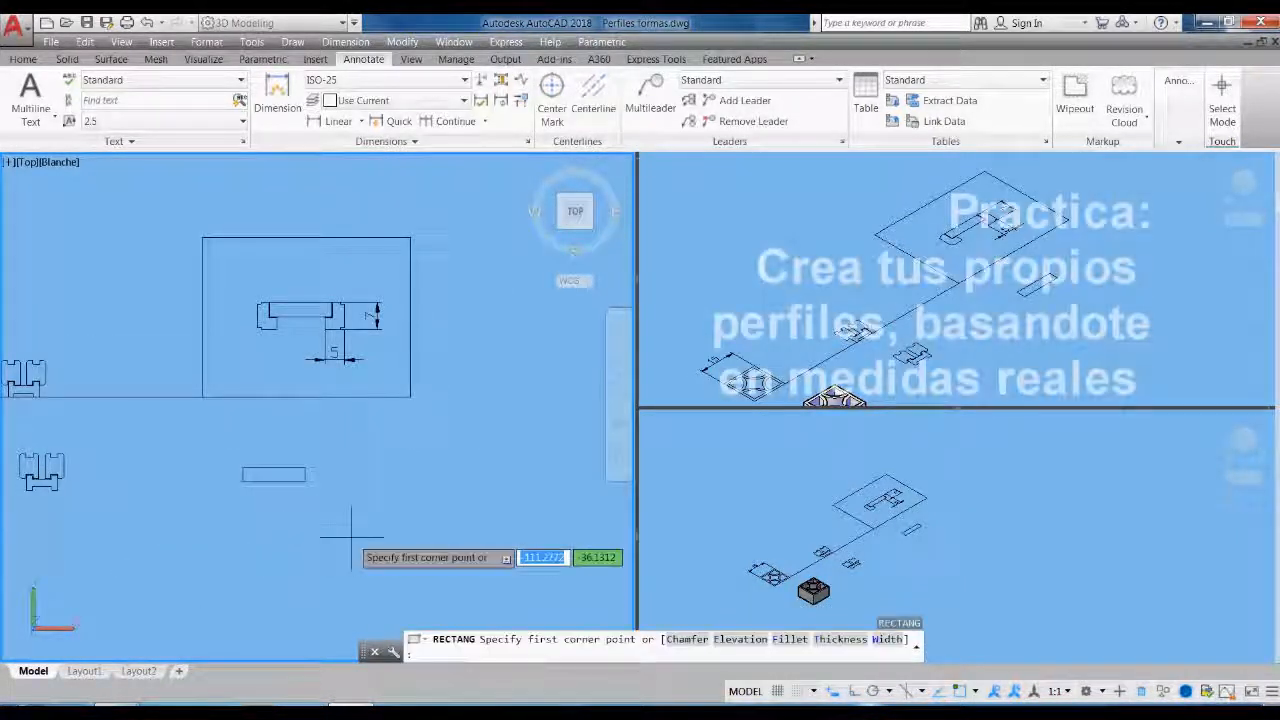
left_click(351, 537)
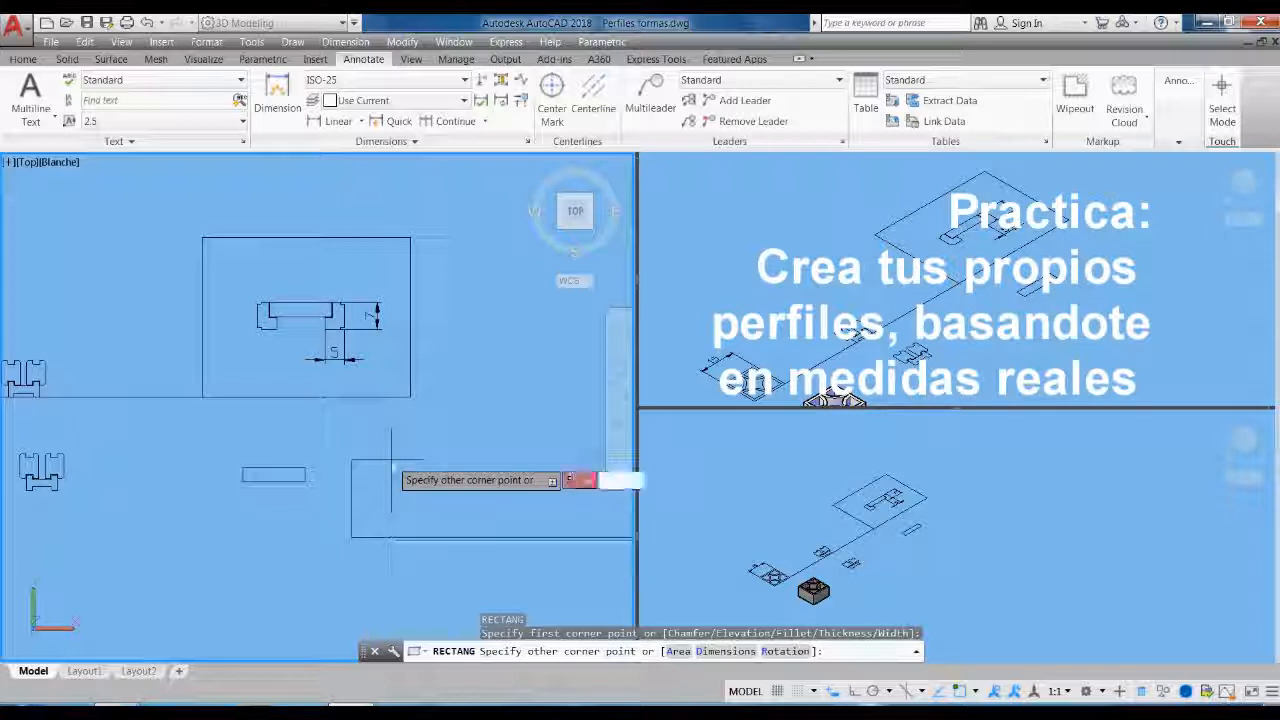
key("Return")
Erase the height and width dimensions from the profile's right-hand end piece
scroll(385, 359, "up", 3)
left_click(614, 292)
left_click(345, 310)
key("Delete")
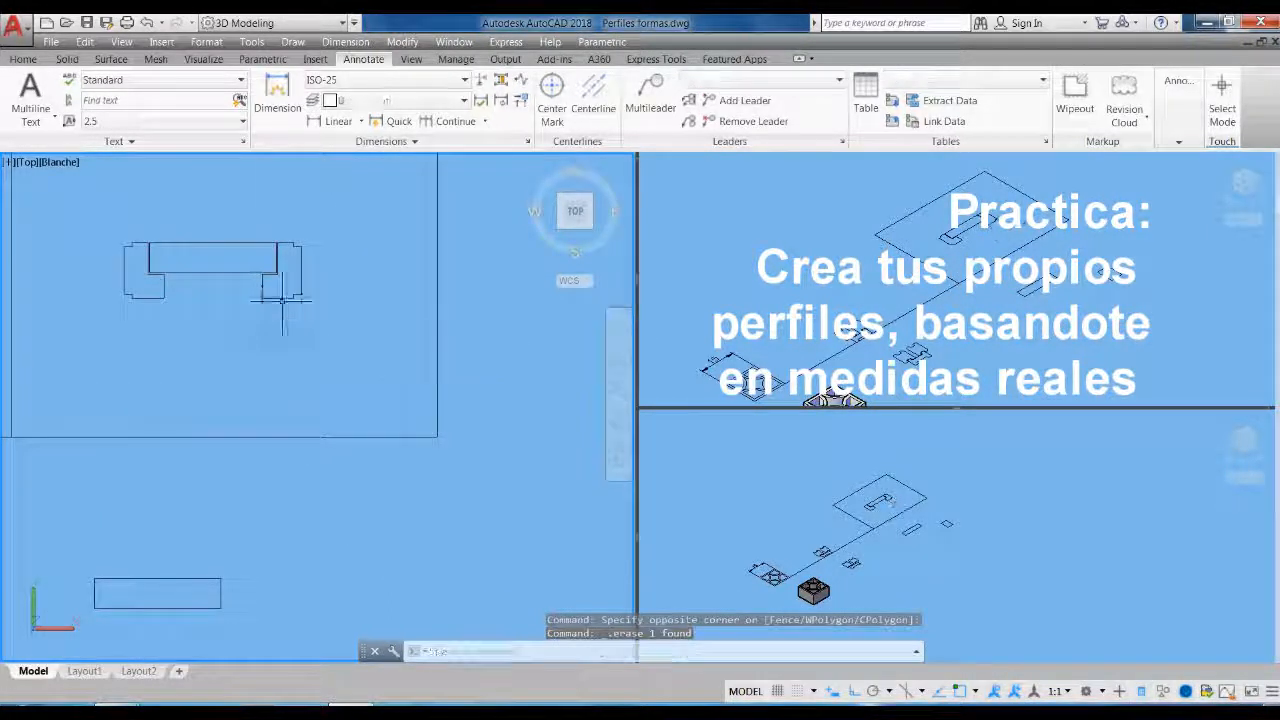
Add linear dimensions for the width and height of the small notch at the end piece's lower right corner
scroll(300, 336, "up", 5)
type("dli")
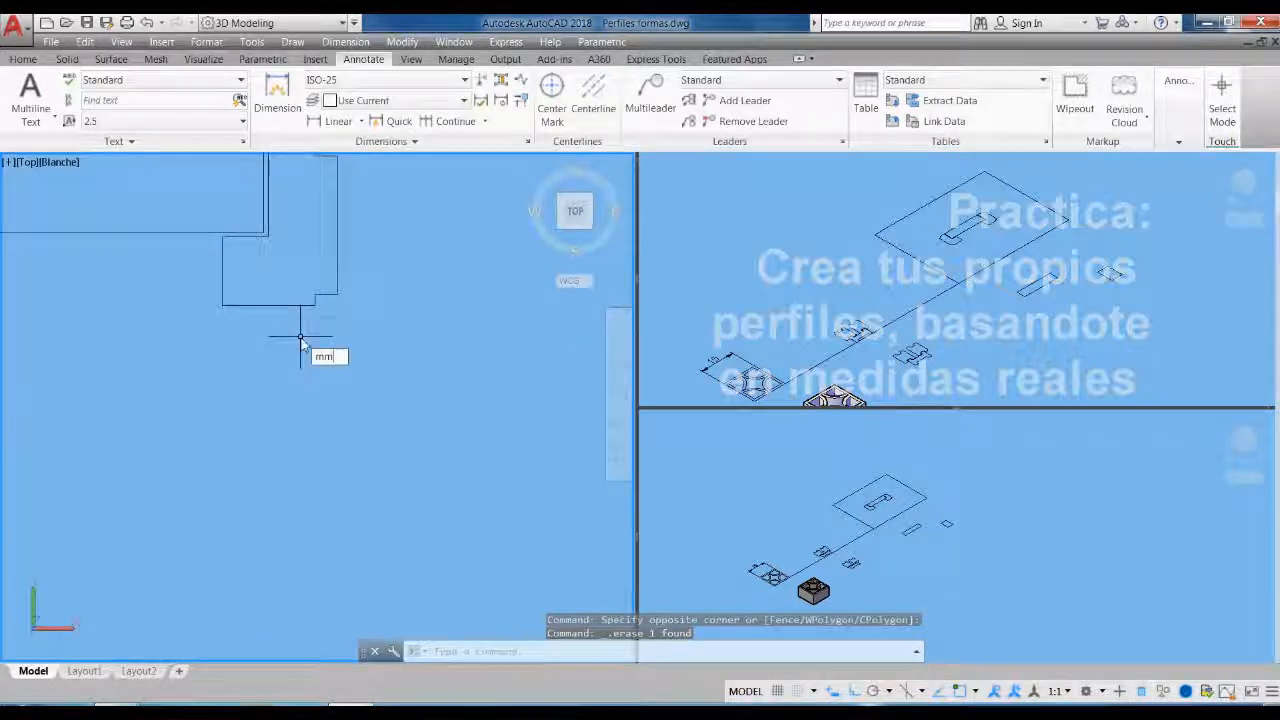
key("Return")
left_click(313, 304)
left_click(337, 295)
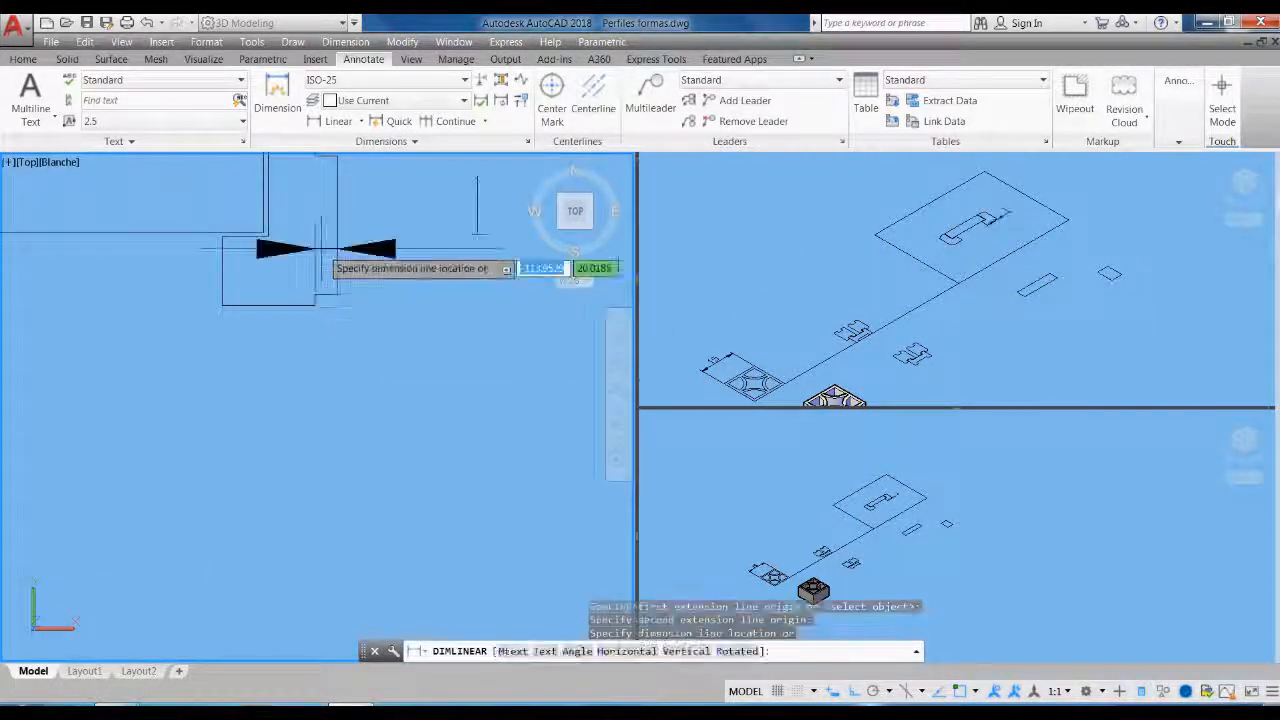
left_click(325, 247)
key("Return")
left_click(315, 294)
left_click(315, 304)
left_click(476, 309)
Draw a 1 by 0.5 rectangle to the right of the 5 by 7 rectangle
scroll(407, 548, "down", 5)
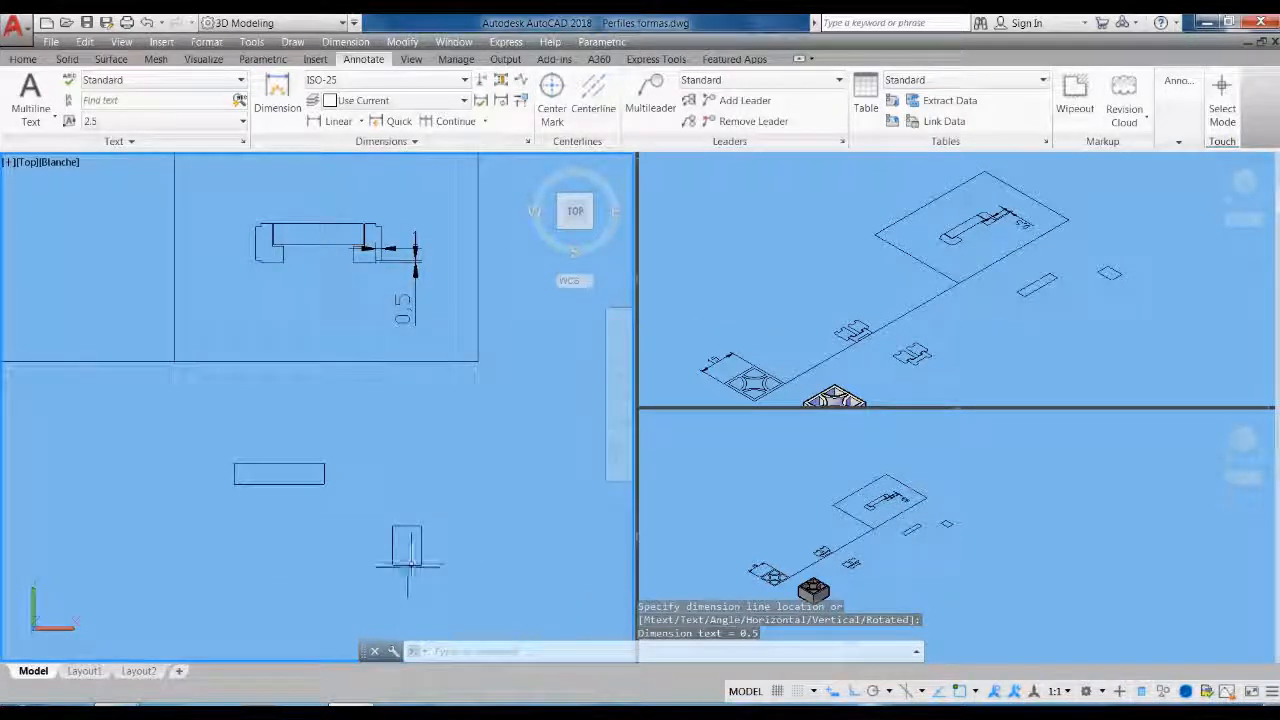
type("rec")
key("Return")
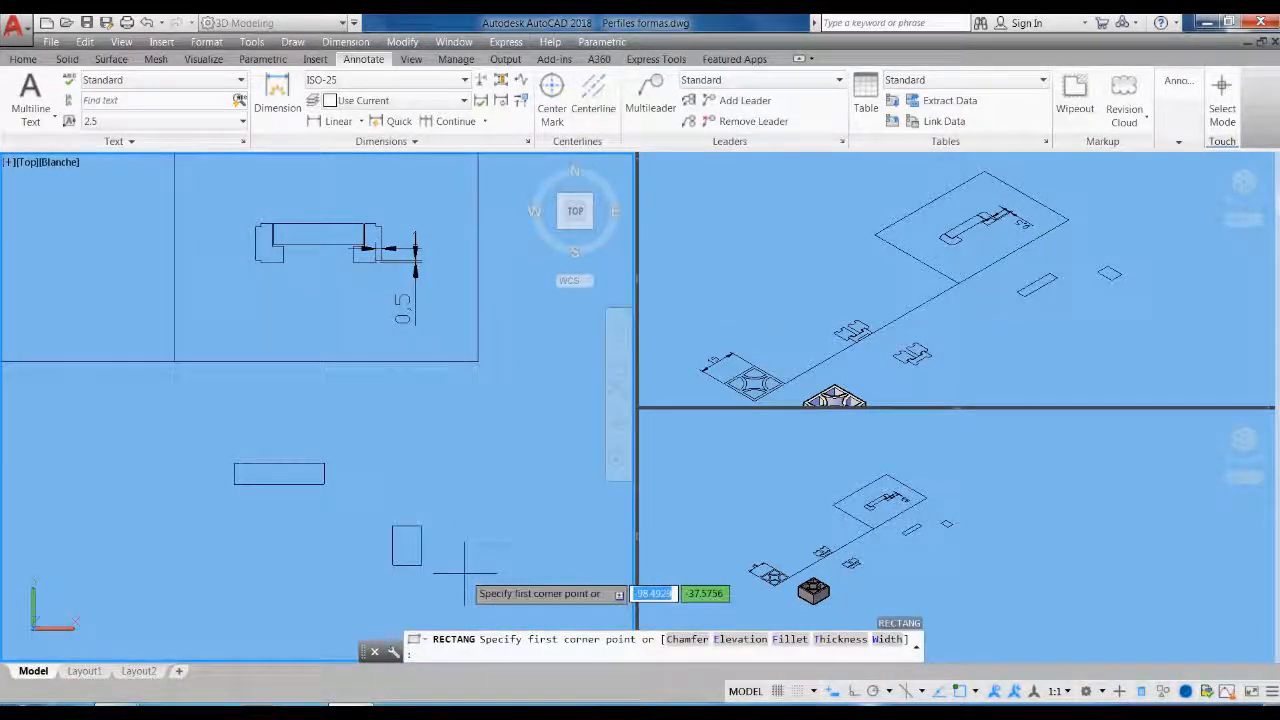
left_click(464, 573)
type("1,.5")
key("Return")
Move the 1 by 0.5 rectangle by its lower right corner onto the 5 by 7 rectangle's lower right corner
scroll(504, 578, "up", 5)
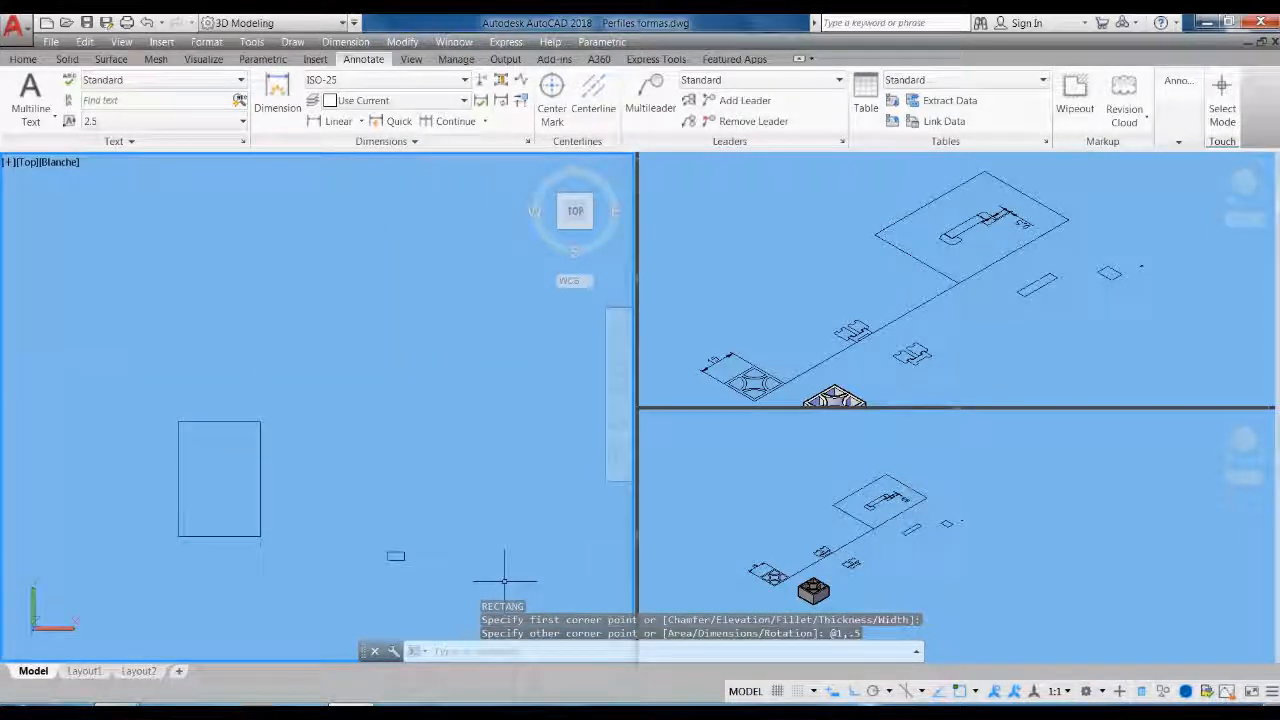
type("m")
key("Return")
left_click(432, 590)
left_click(389, 513)
key("Return")
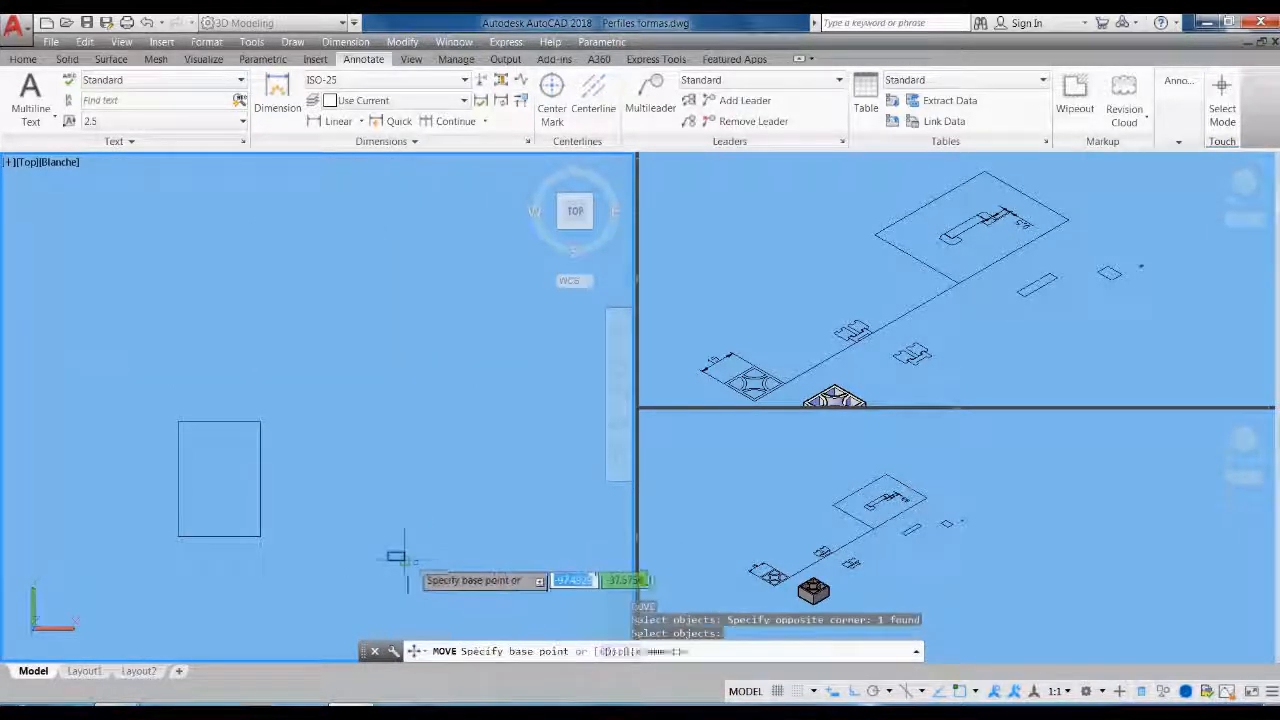
left_click(403, 562)
left_click(258, 537)
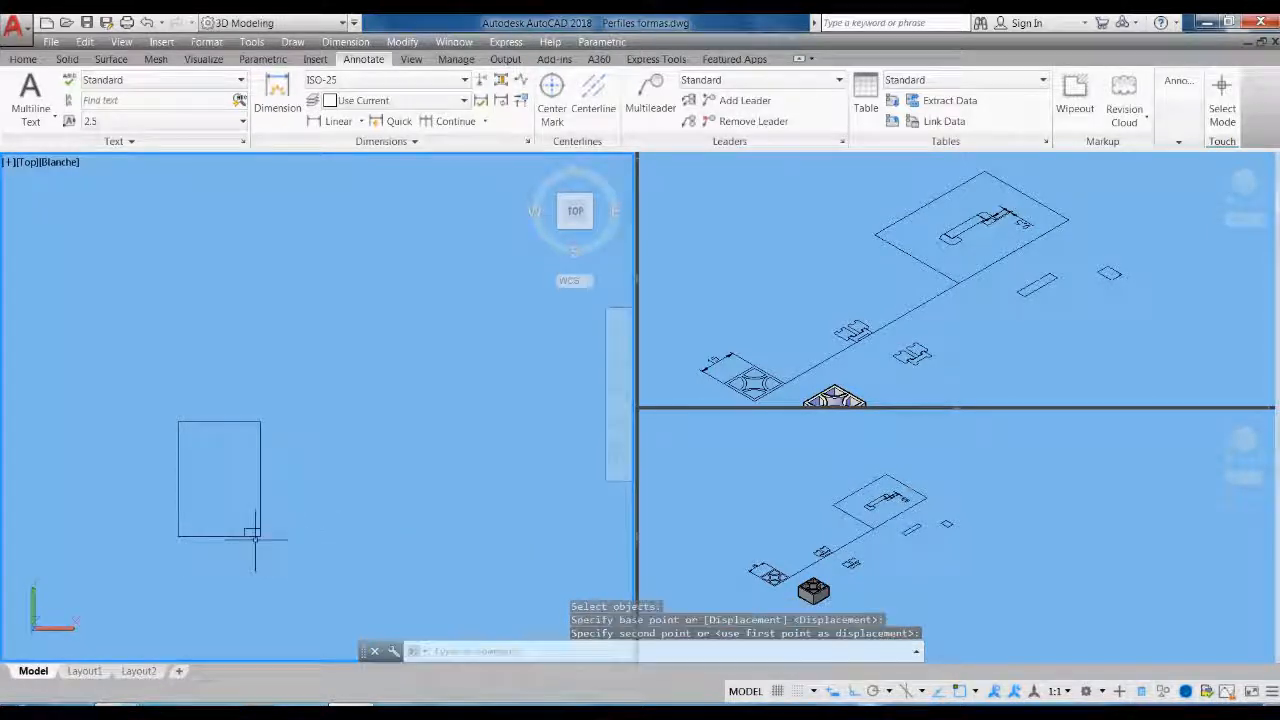
Erase the two dimensions of the lower right notch from the reference profile
scroll(285, 370, "up", 5)
left_click(306, 366)
left_click(193, 338)
key("Delete")
Add linear dimensions for the height and width of the small notch at the end piece's upper right corner
scroll(104, 258, "up", 2)
mouse_move(118, 300)
middle_mouse_down()
mouse_move(150, 324)
mouse_move(235, 342)
middle_mouse_up()
type("dli")
key("Return")
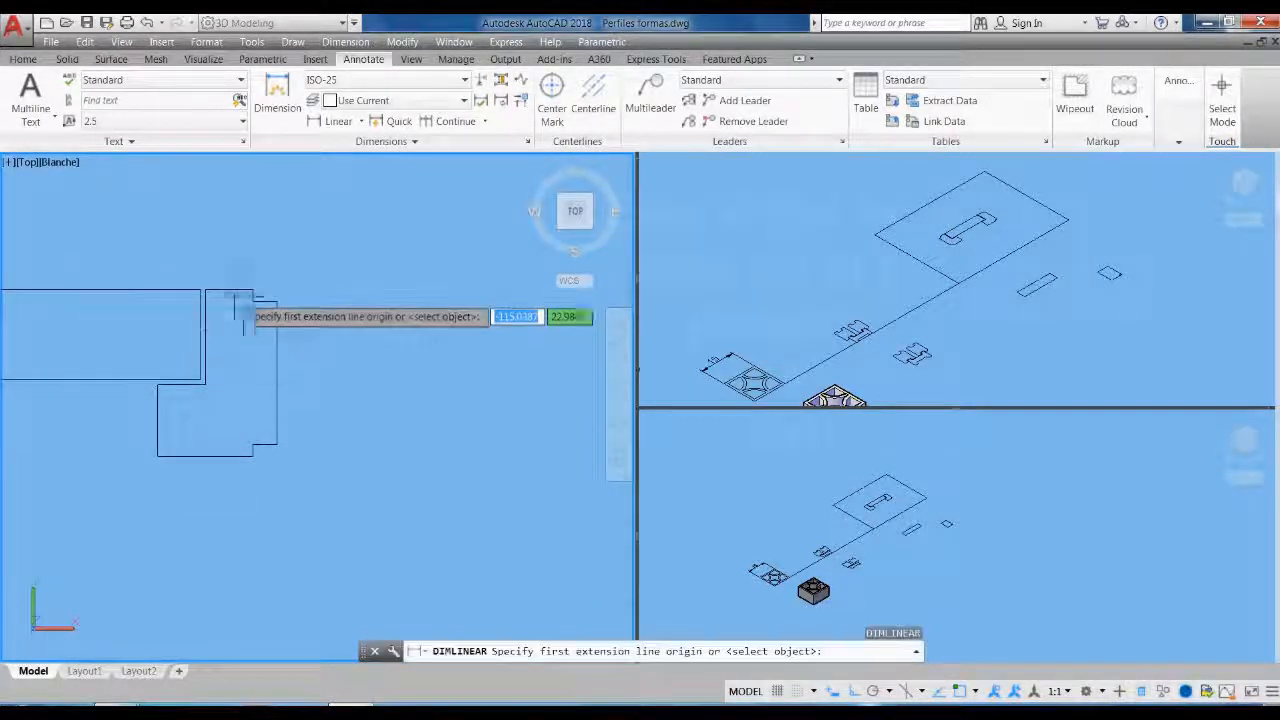
left_click(253, 298)
left_click(262, 290)
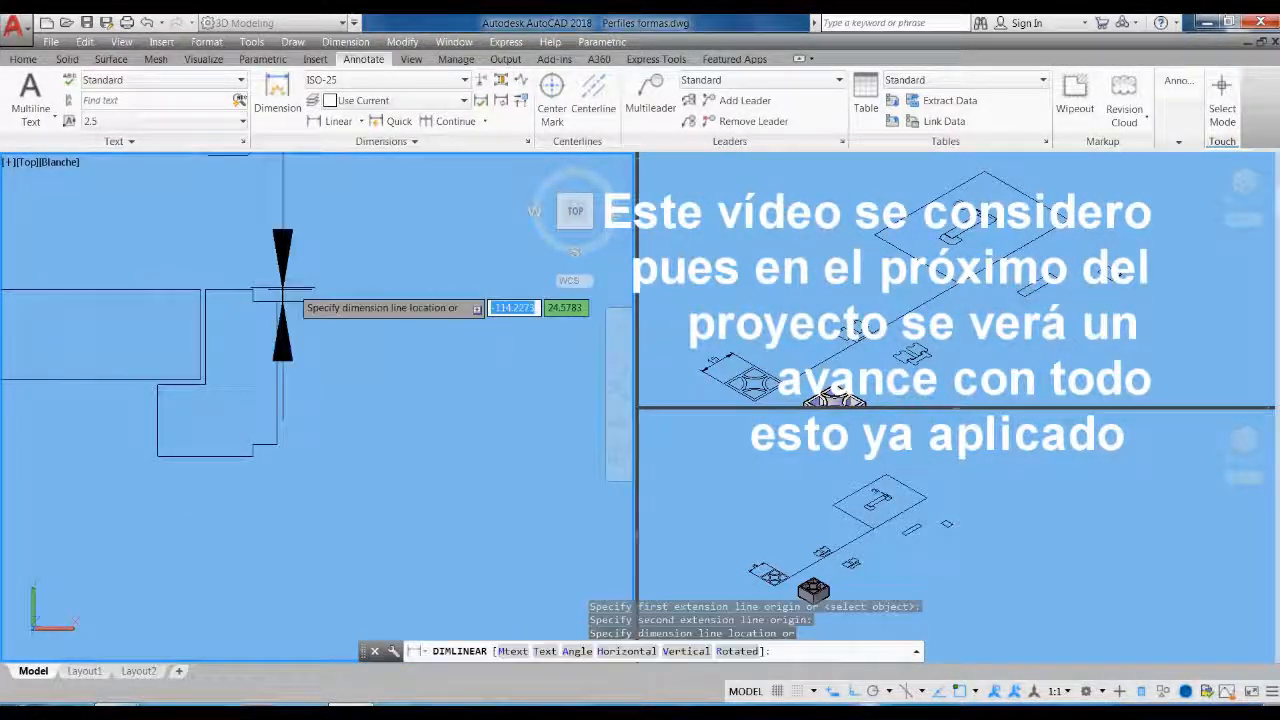
left_click(374, 298)
key("Return")
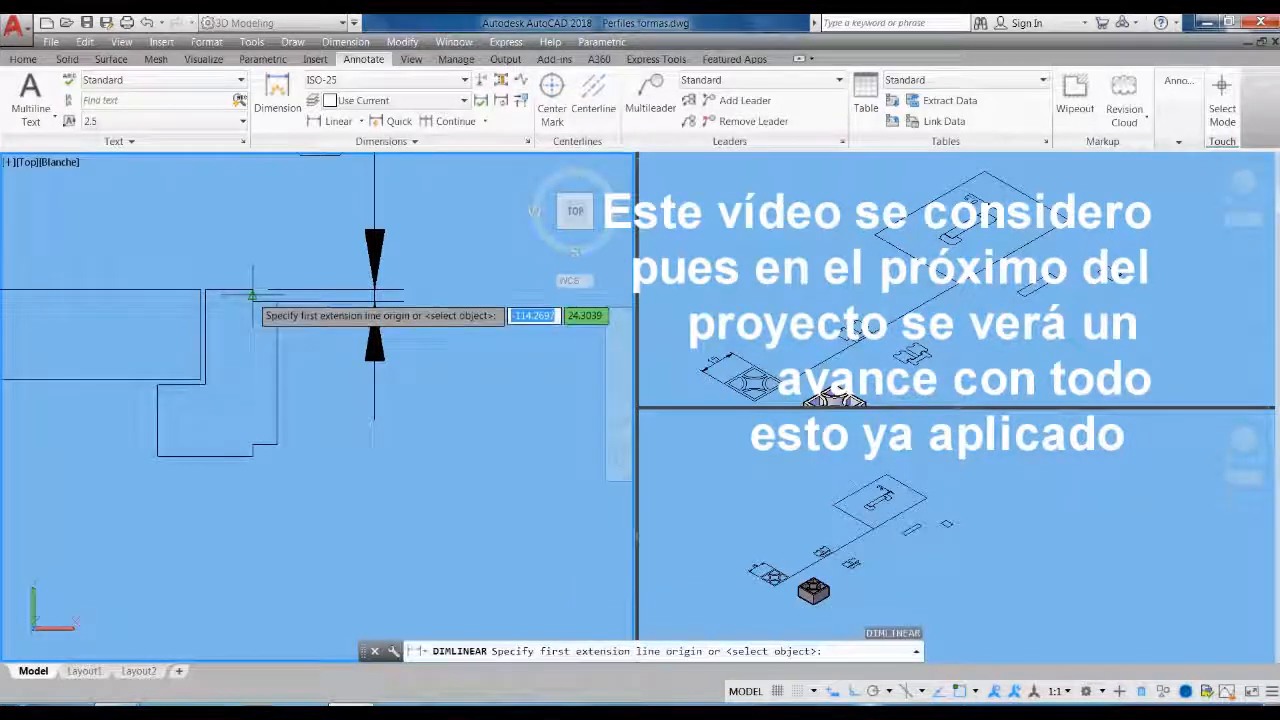
left_click(281, 297)
left_click(277, 300)
left_click(271, 219)
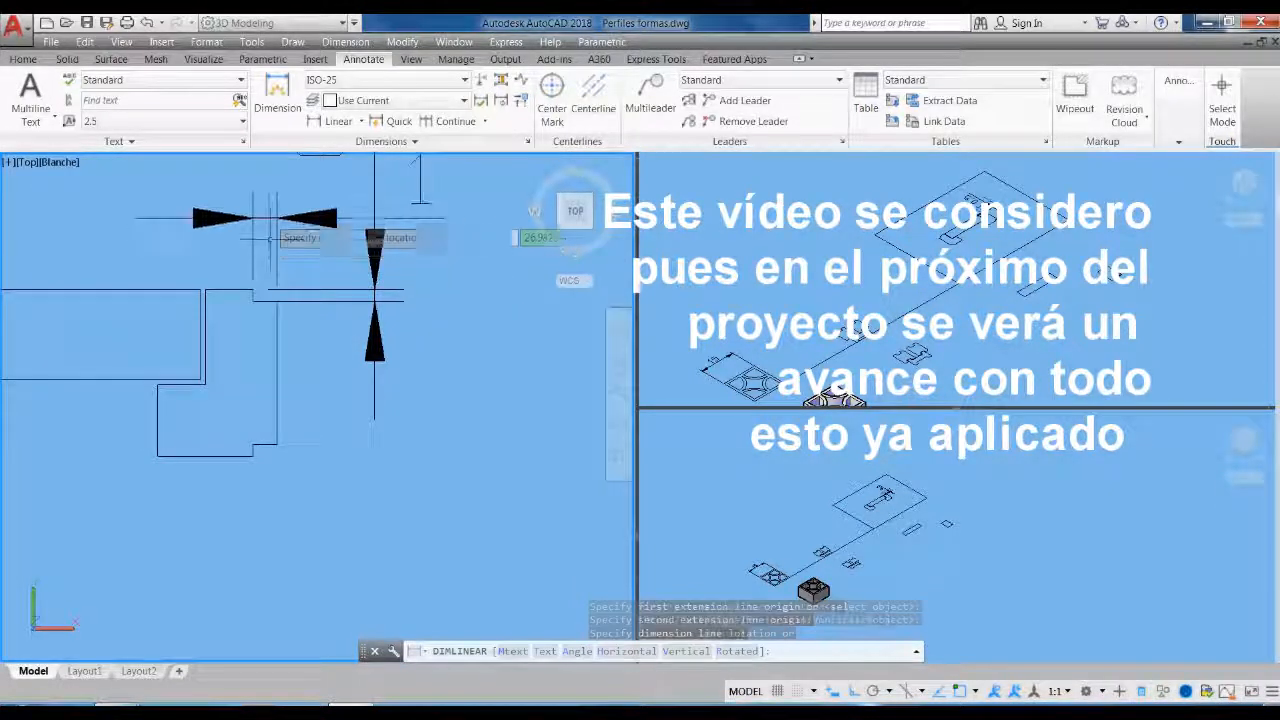
Copy the 1 by 0.5 rectangle into the upper right corner of the 5 by 7 rectangle
scroll(275, 409, "down", 2)
scroll(394, 219, "down", 2)
middle_click_drag(325, 572, 355, 359)
middle_click_drag(391, 597, 349, 414)
scroll(368, 459, "up", 5)
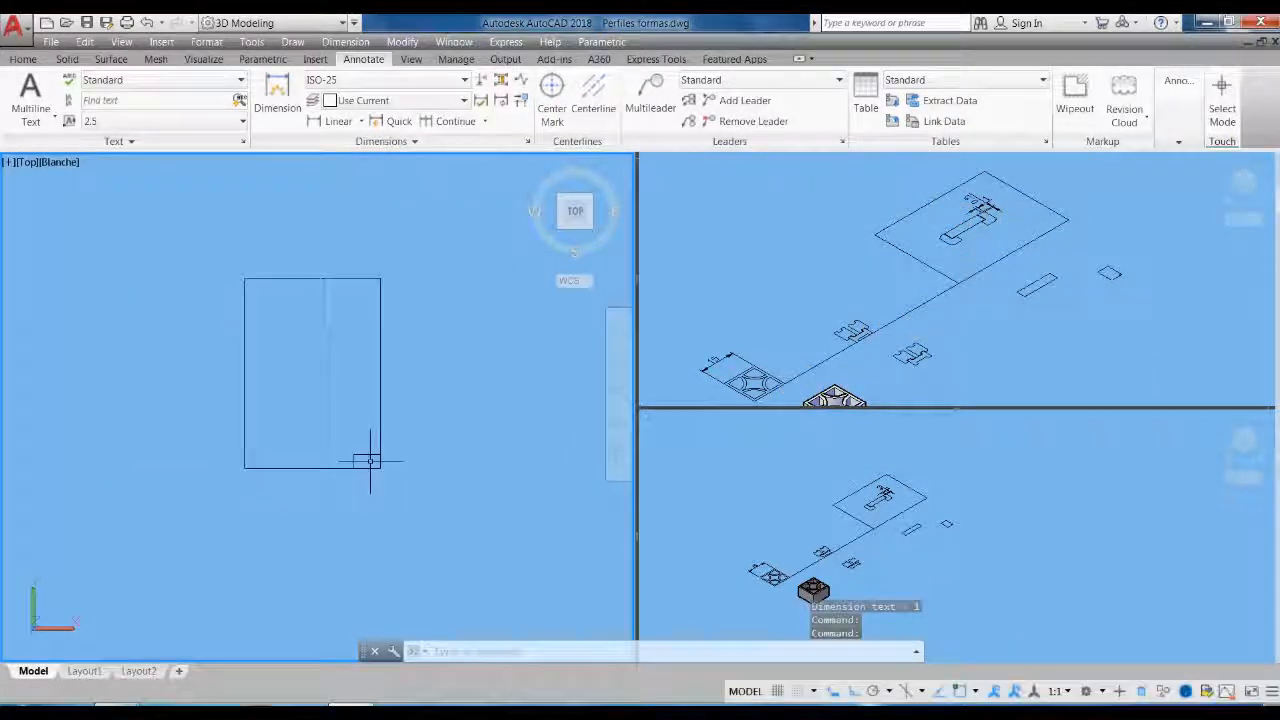
type("co")
key("Return")
left_click(368, 464)
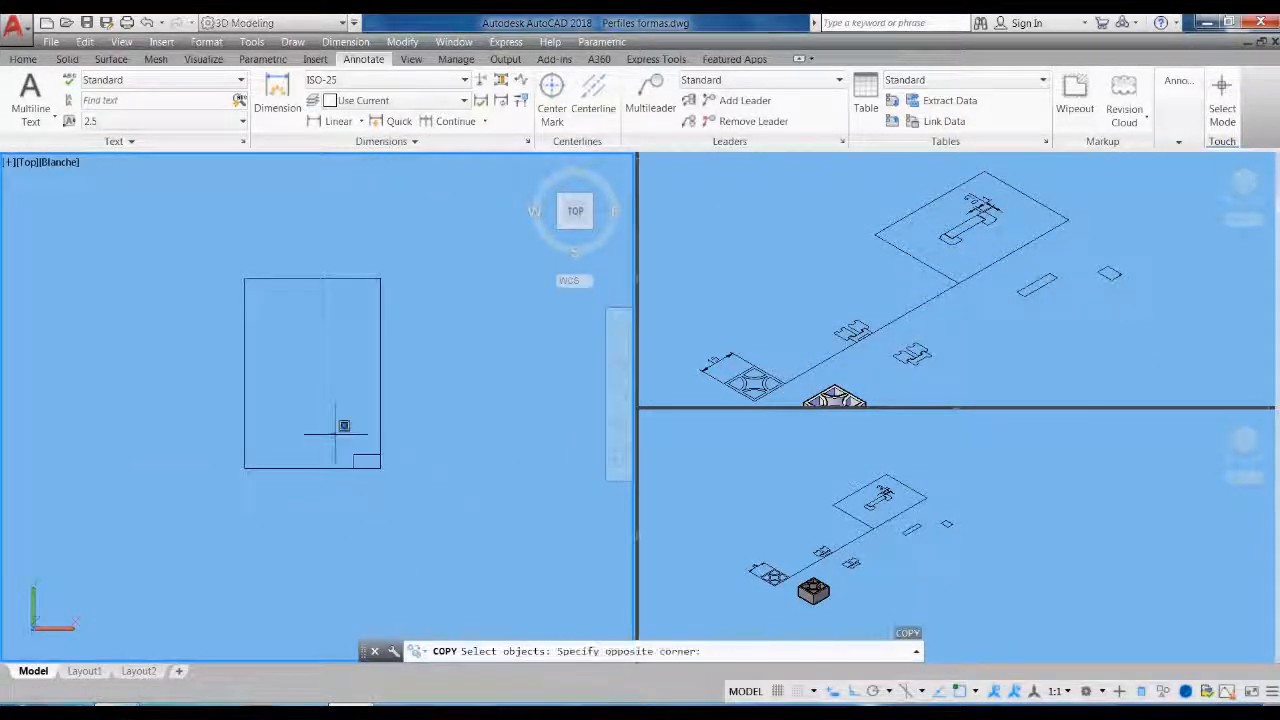
left_click(335, 420)
left_click(380, 453)
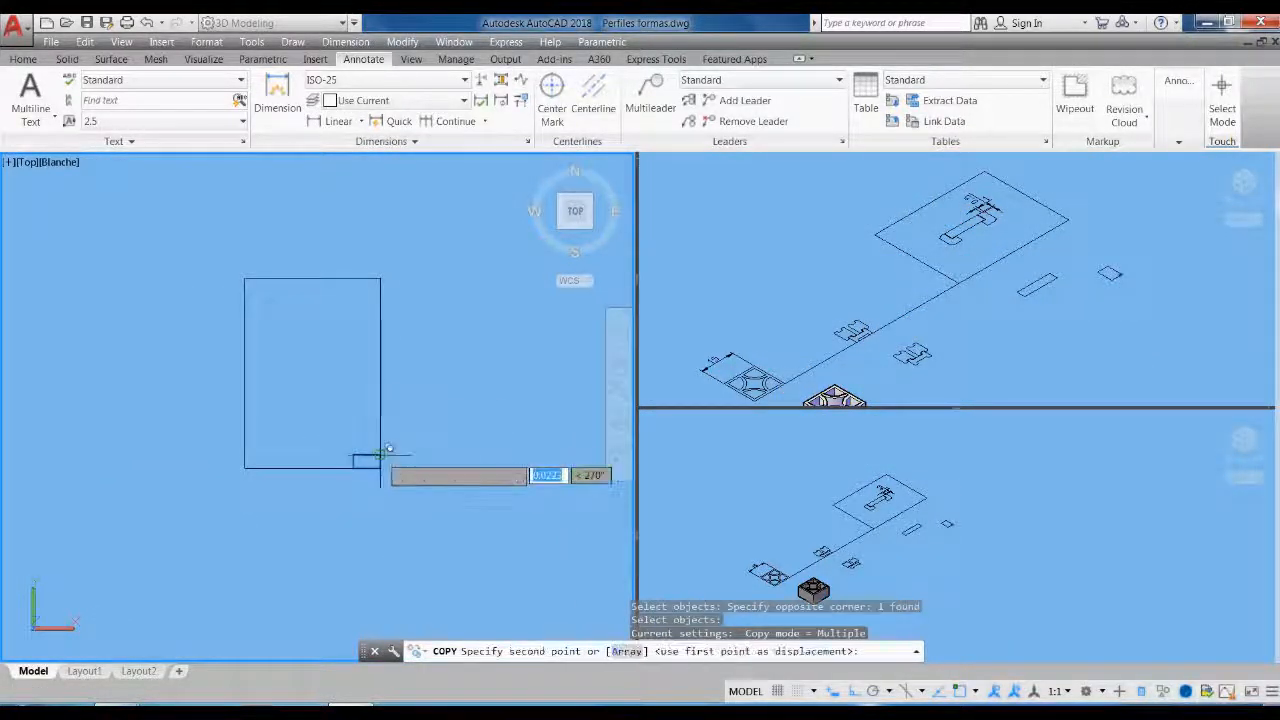
key("Return")
Erase the two dimensions of the upper right notch from the reference profile
scroll(368, 600, "down", 6)
middle_click_drag(348, 376, 344, 470)
left_click(370, 287)
left_click(340, 234)
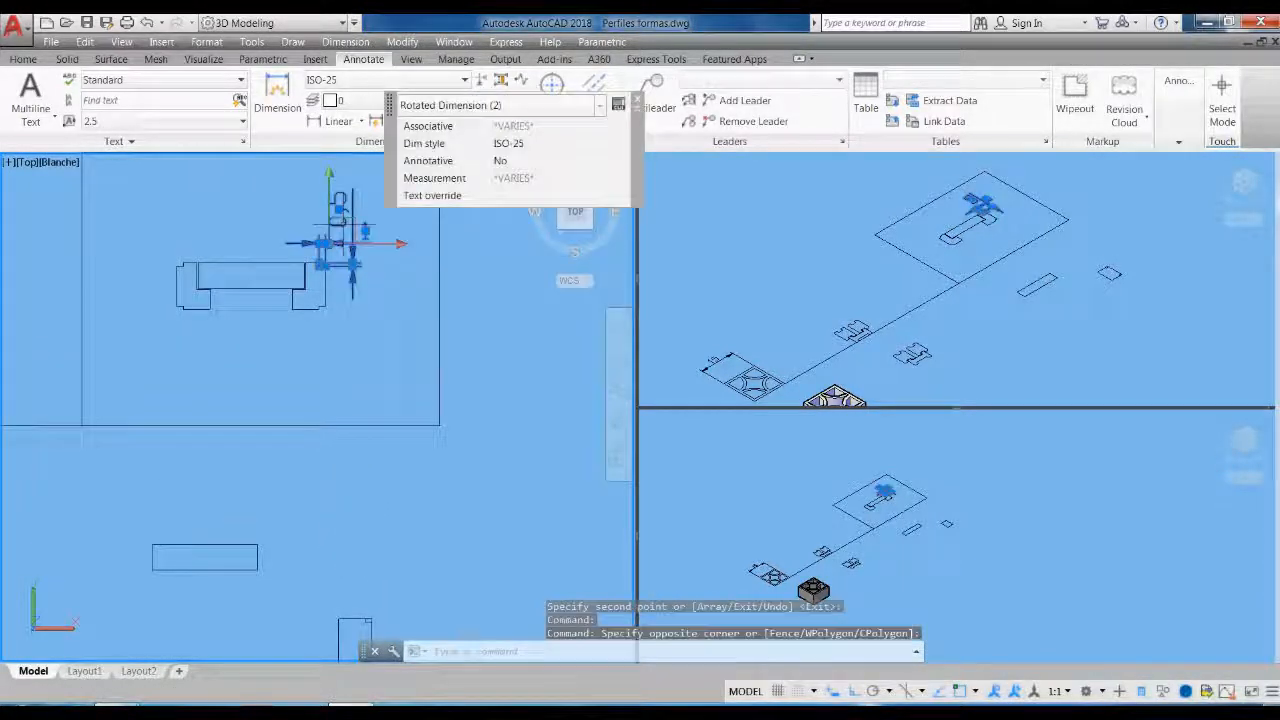
key("Delete")
Add linear dimensions for the height and width of the large inner step on the profile's right-hand end piece
scroll(306, 306, "up", 4)
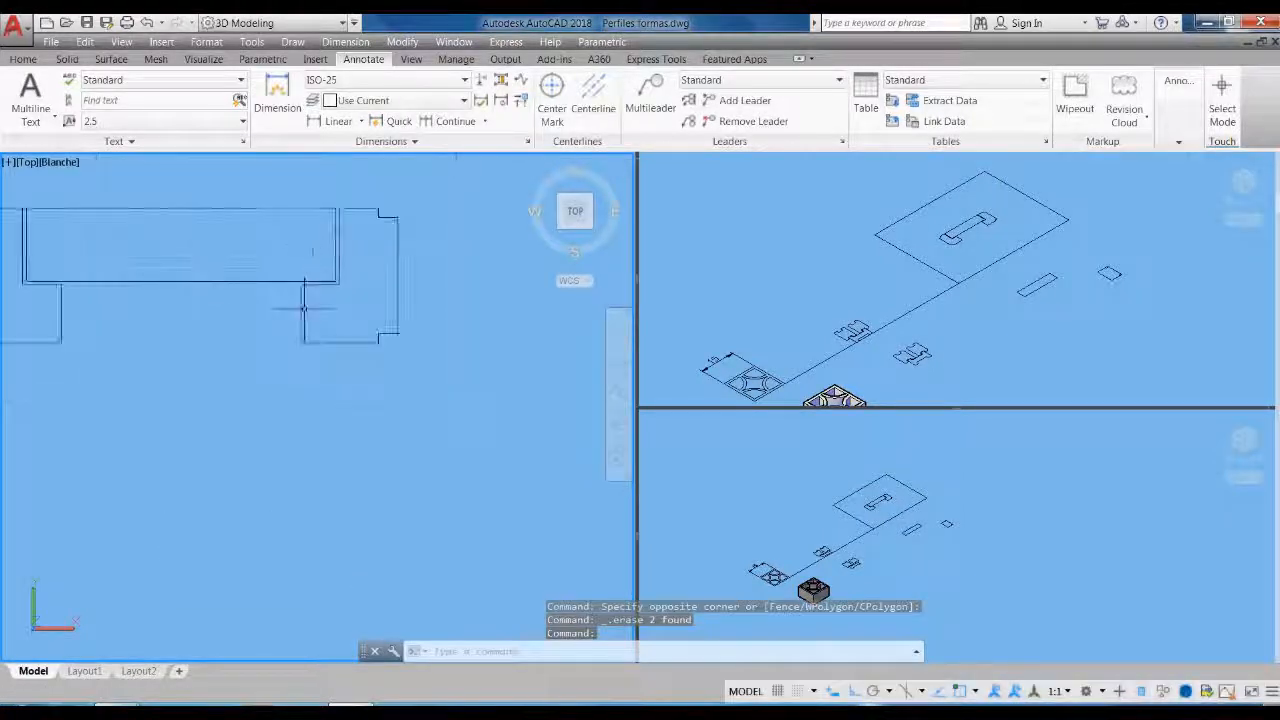
key("Return")
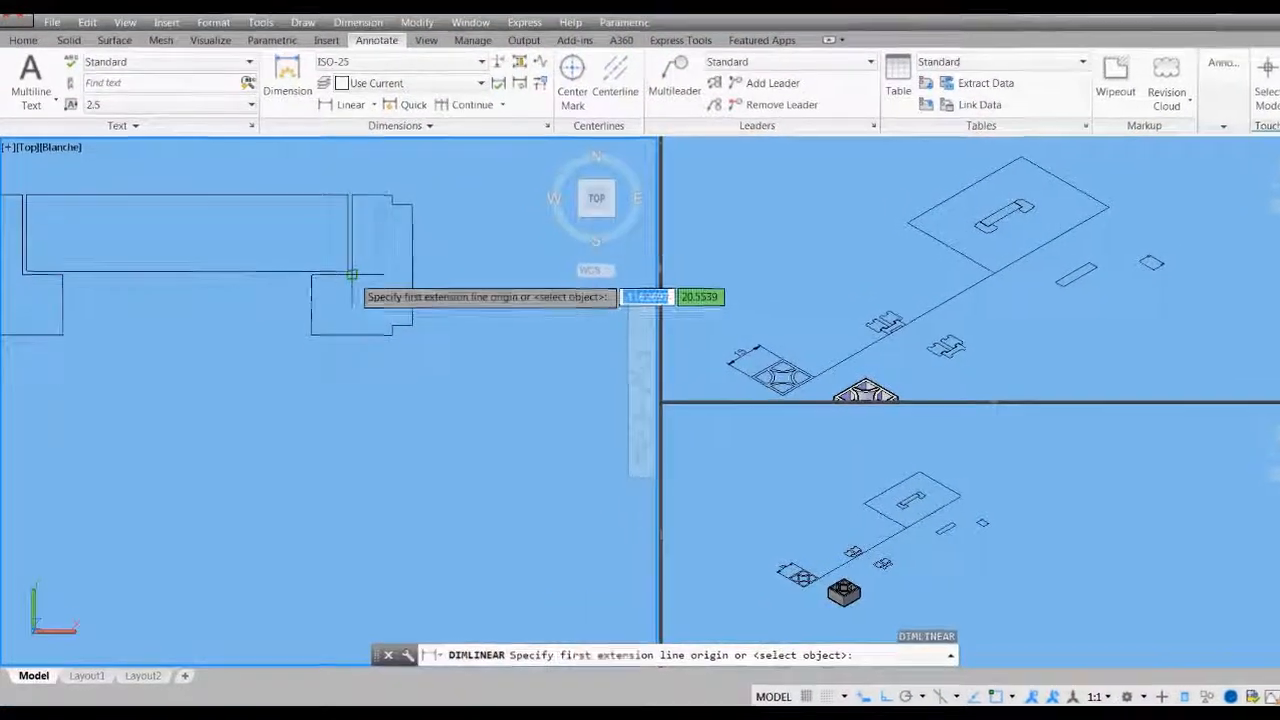
left_click(341, 203)
left_click(360, 187)
left_click(520, 265)
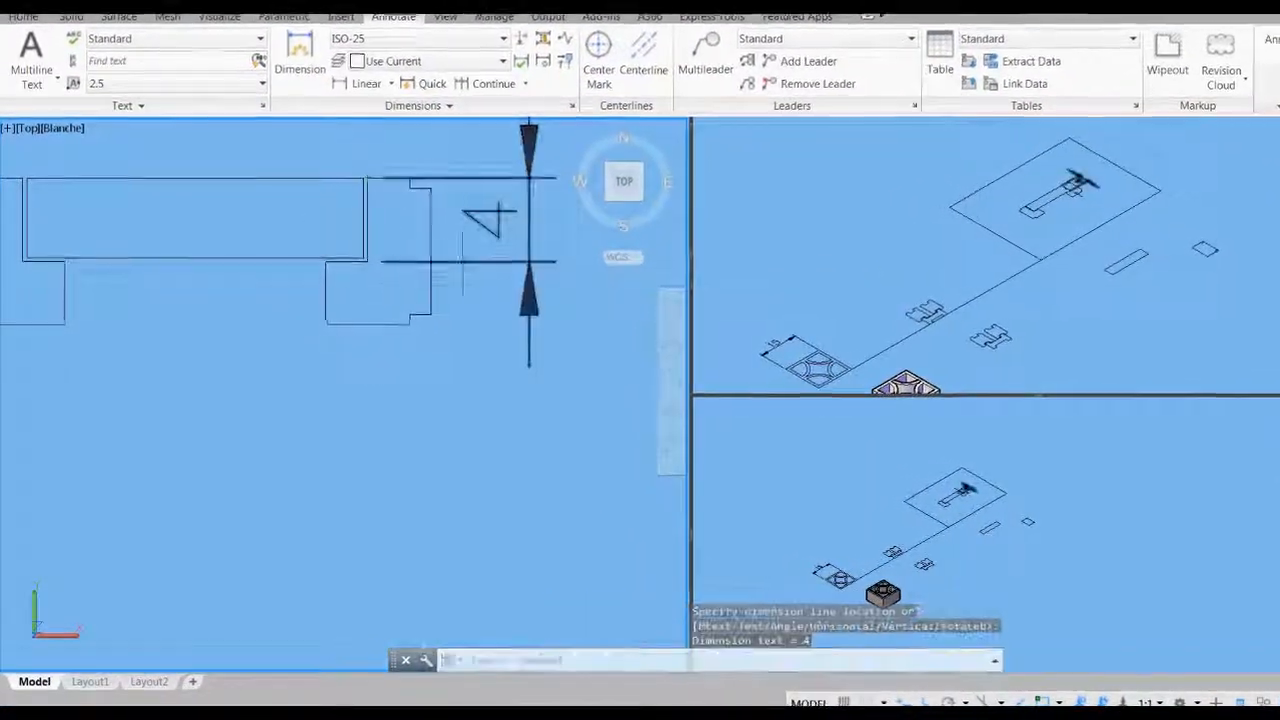
key("Return")
left_click(332, 255)
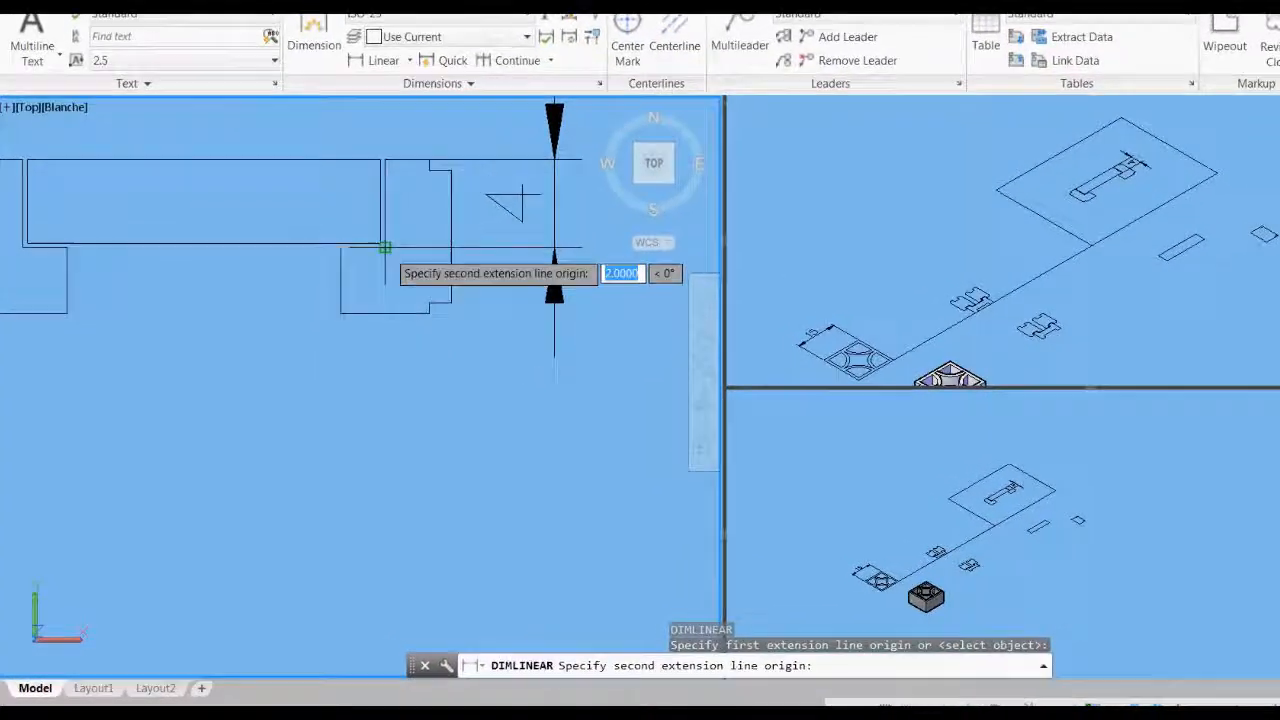
left_click(375, 252)
left_click(355, 136)
Draw a rectangle 4 wide by 5 high just above the 5 by 7 rectangle
scroll(430, 296, "down", 8)
scroll(422, 418, "up", 4)
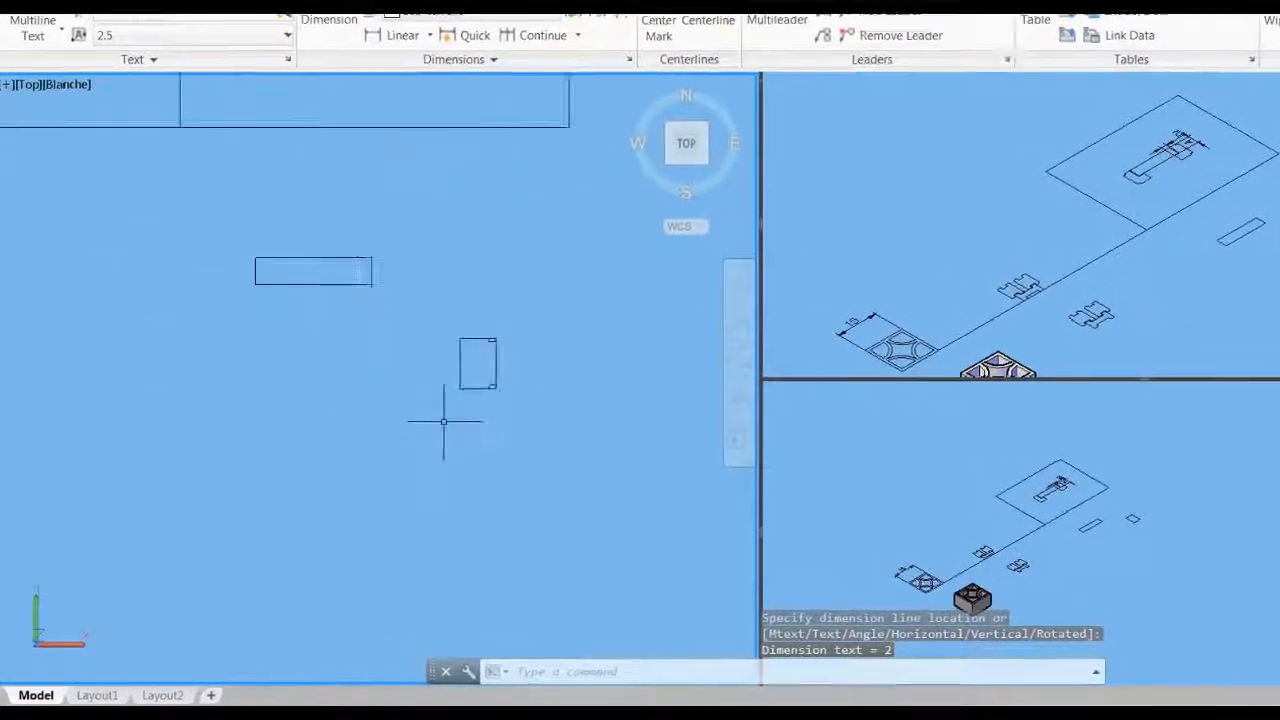
type("rec")
key("Return")
left_click(471, 294)
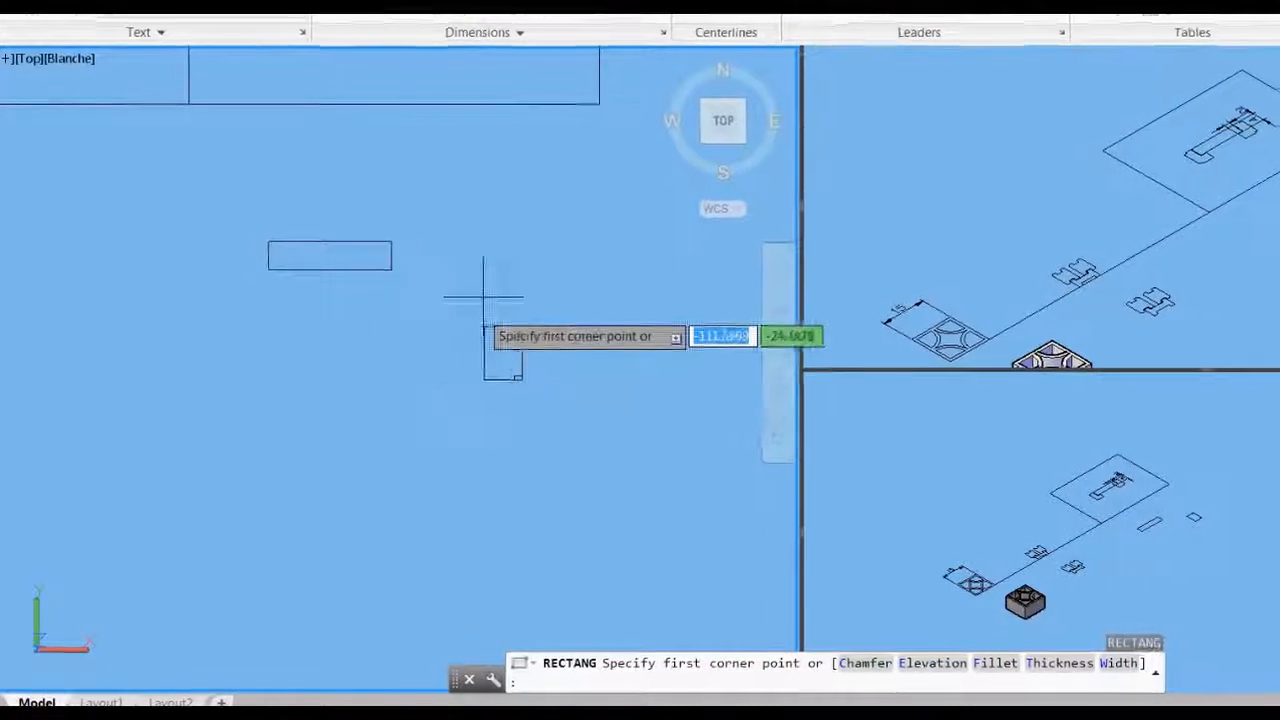
type("@4,5")
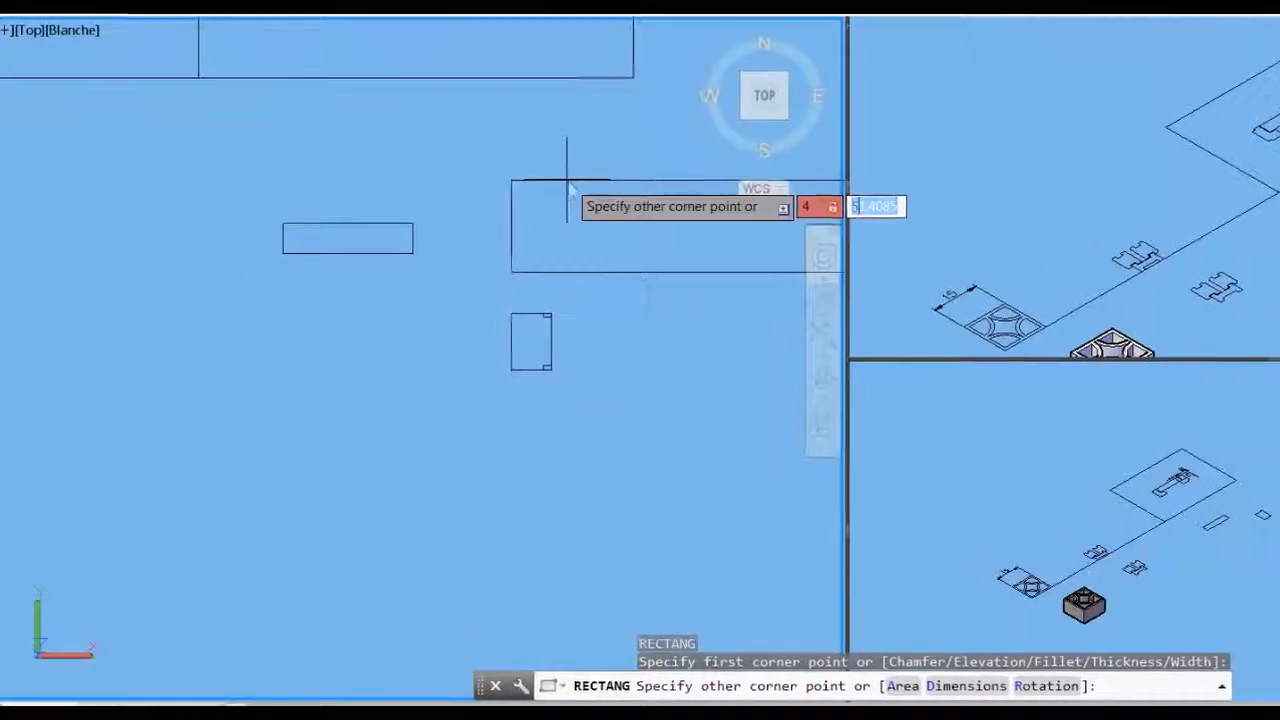
key("Return")
Move the 4 by 5 rectangle onto the upper left corner of the 5 by 7 rectangle
left_click(573, 216)
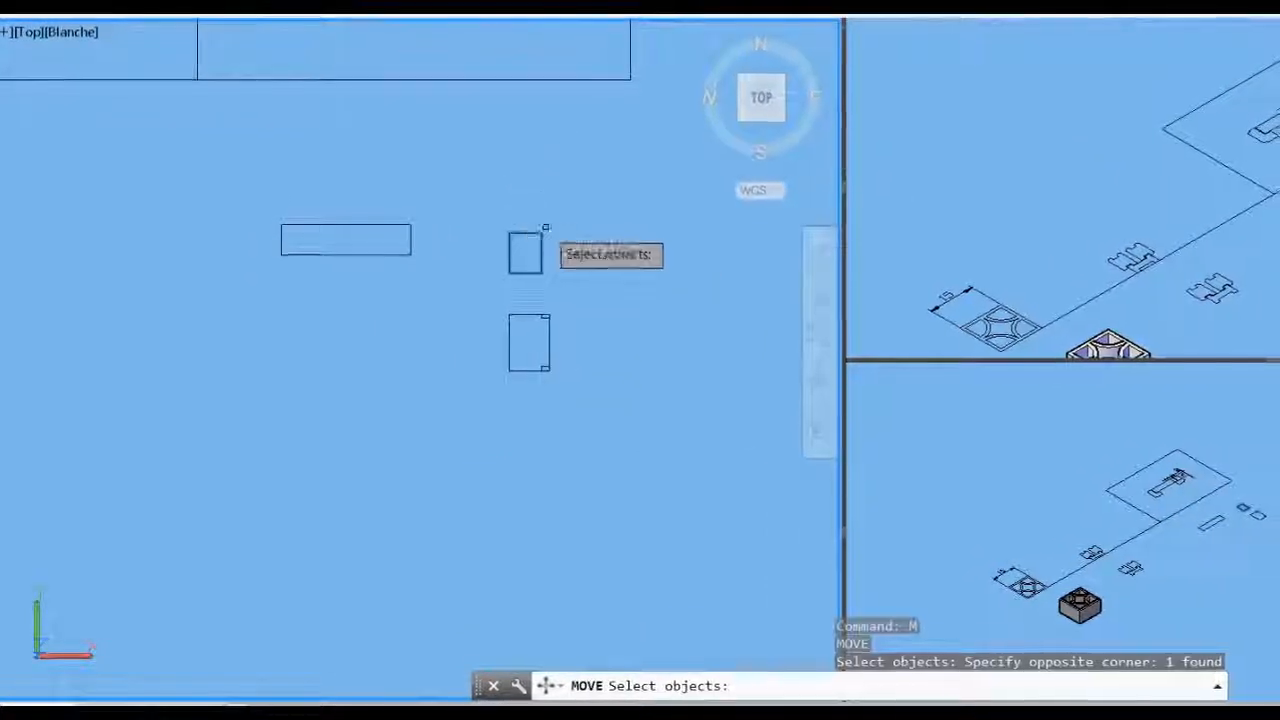
key("Return")
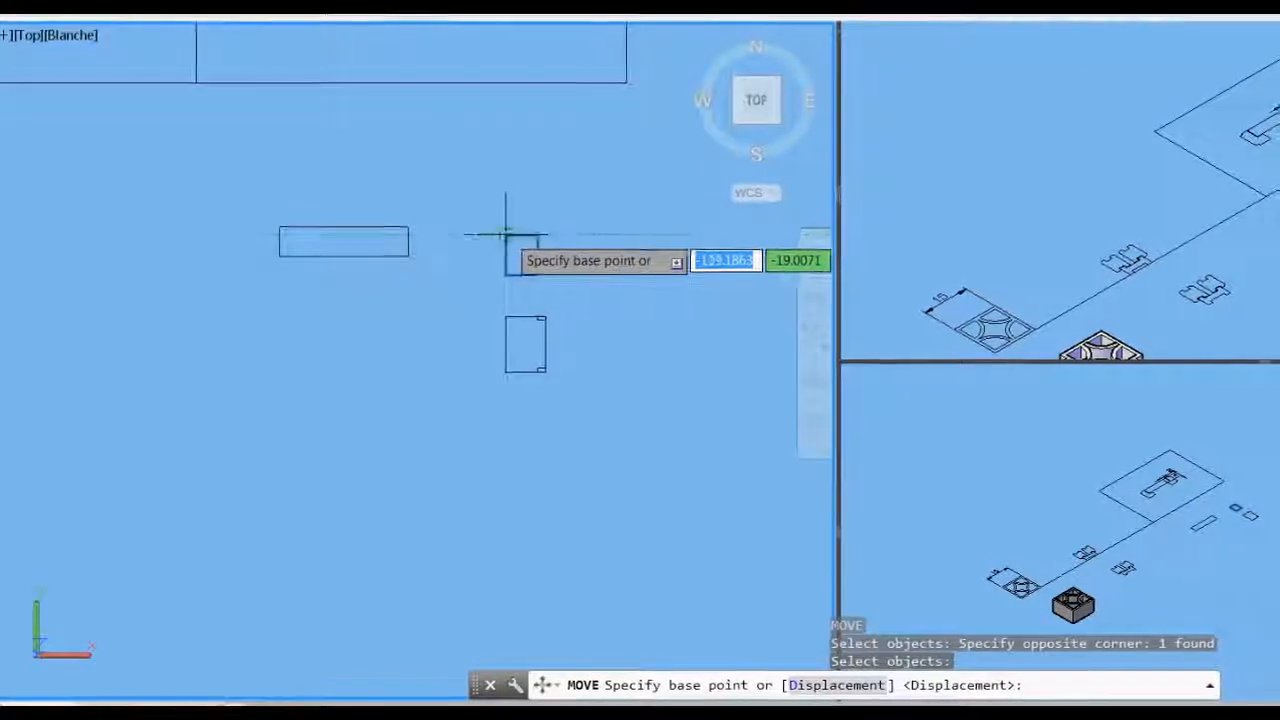
left_click(510, 306)
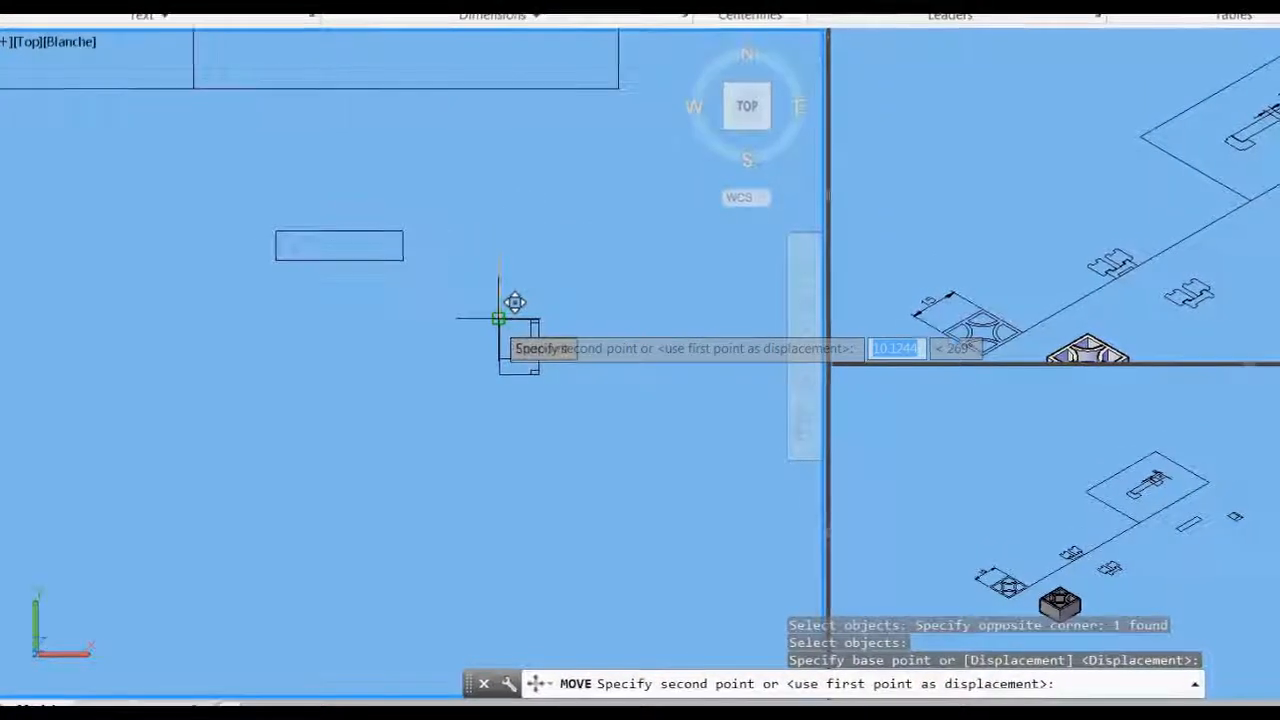
scroll(522, 466, "down", 3)
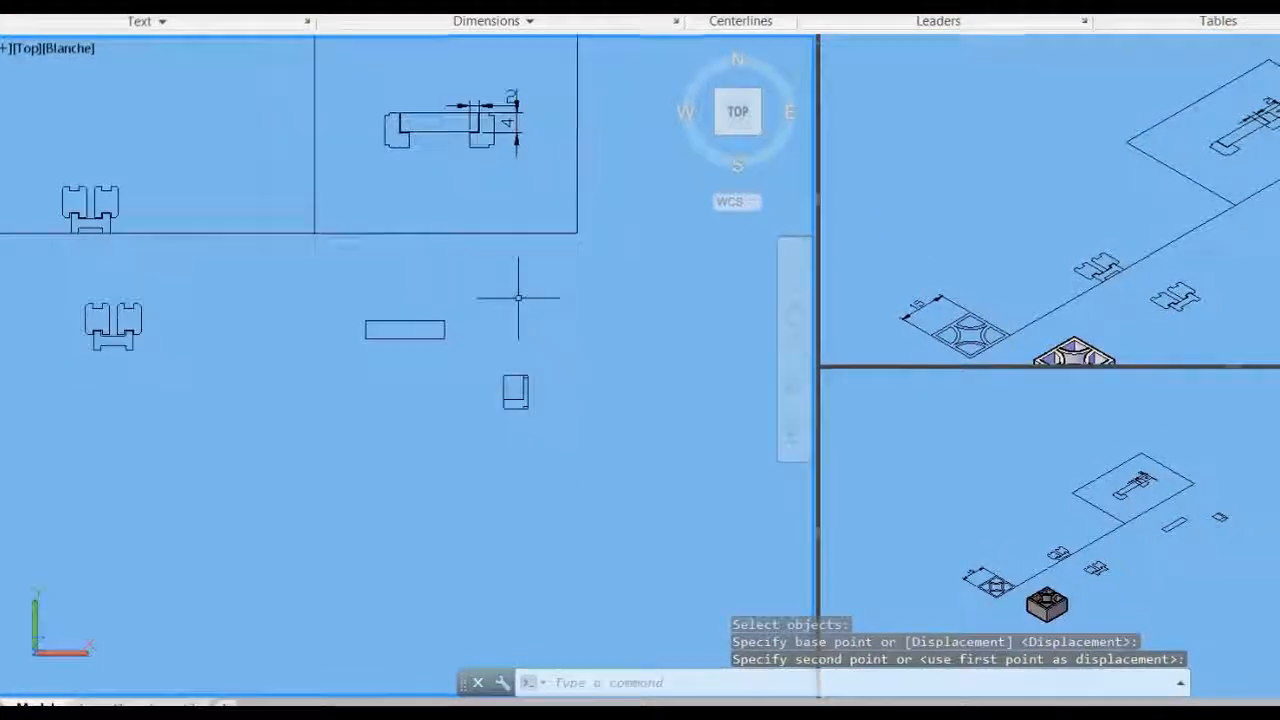
Stretch the inner rectangle's left edge inward by 2 using a 2-unit helper line, and delete the helper line
scroll(465, 77, "up", 2)
scroll(493, 142, "up", 3)
scroll(537, 106, "down", 5)
scroll(547, 355, "up", 3)
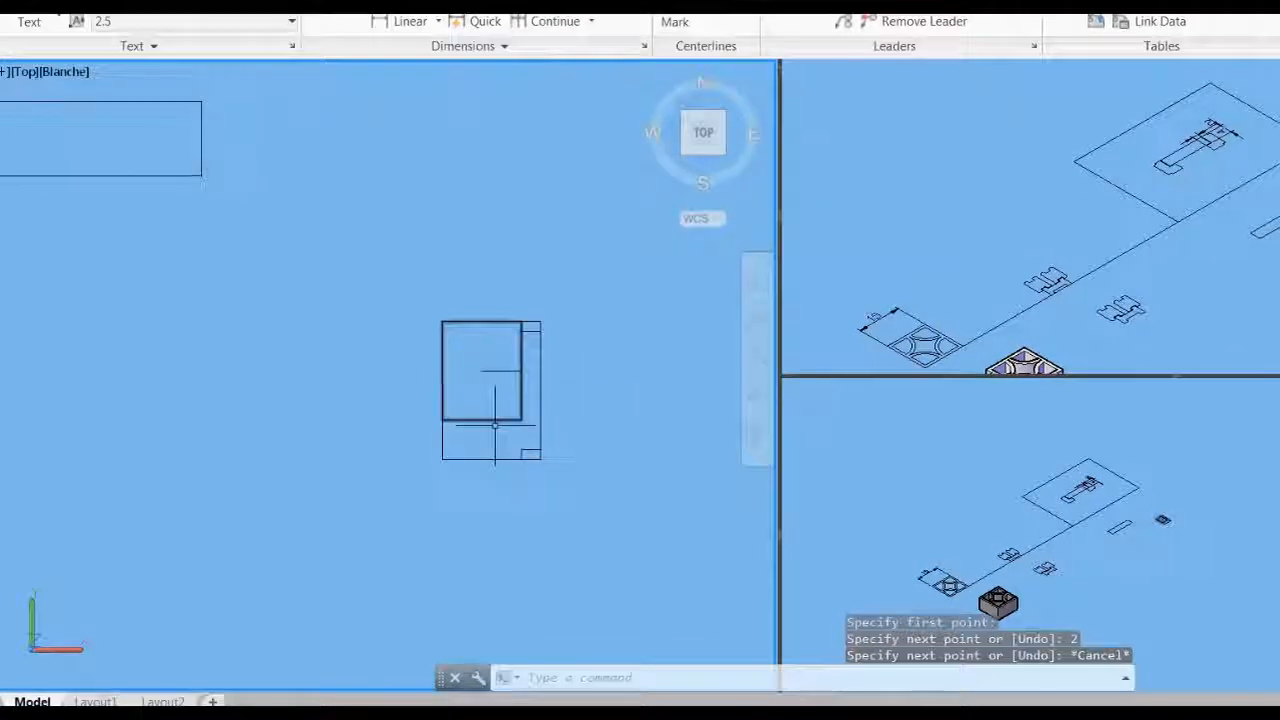
left_click_drag(494, 425, 478, 407)
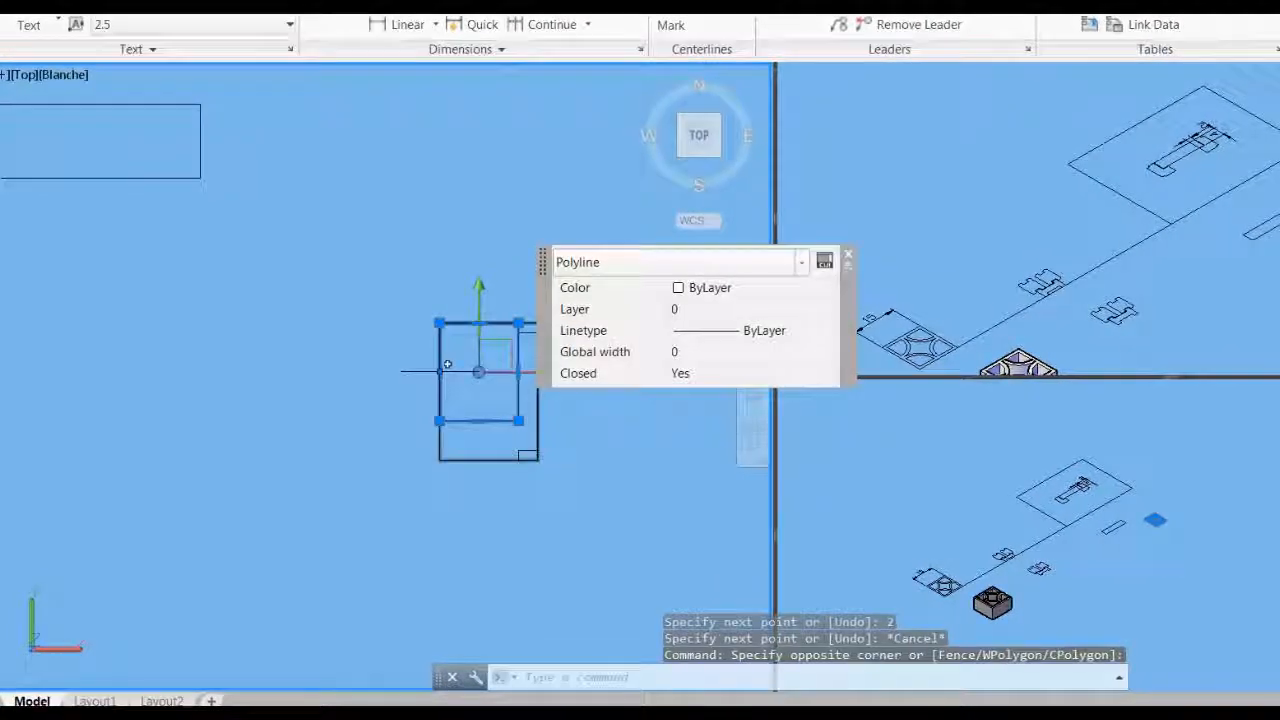
left_click(438, 371)
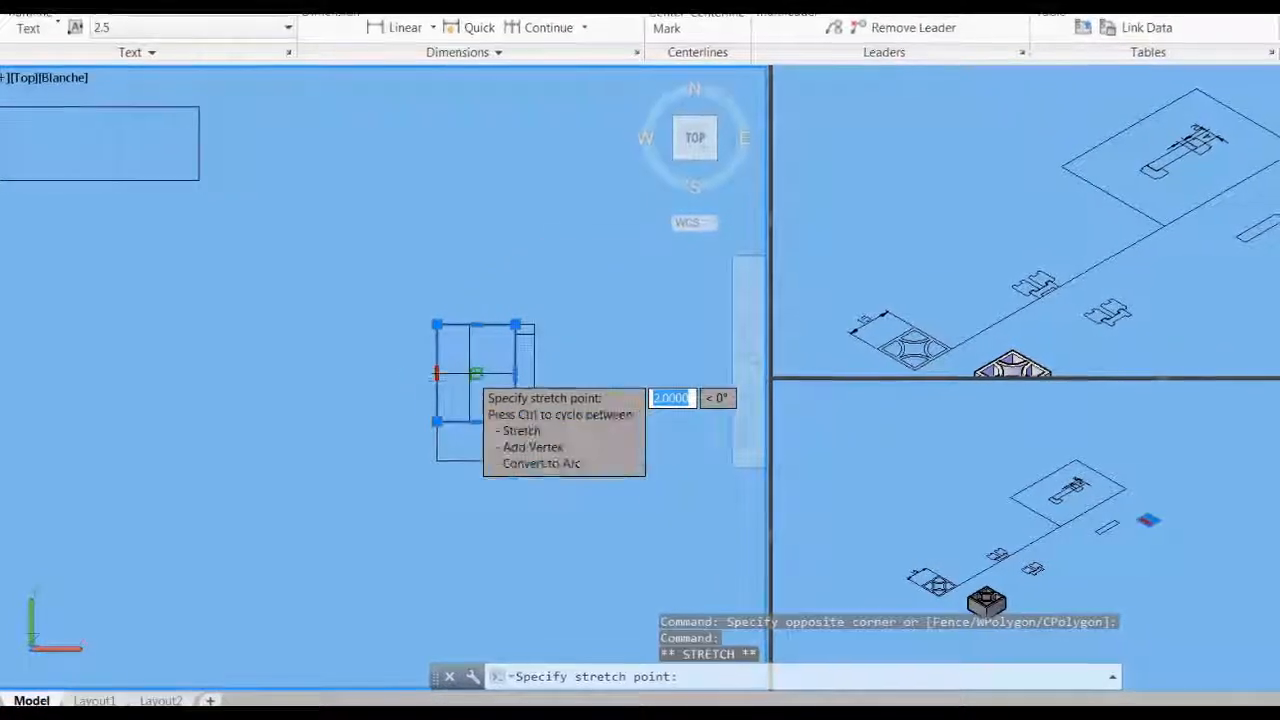
key("Escape")
key("Escape")
left_click(490, 372)
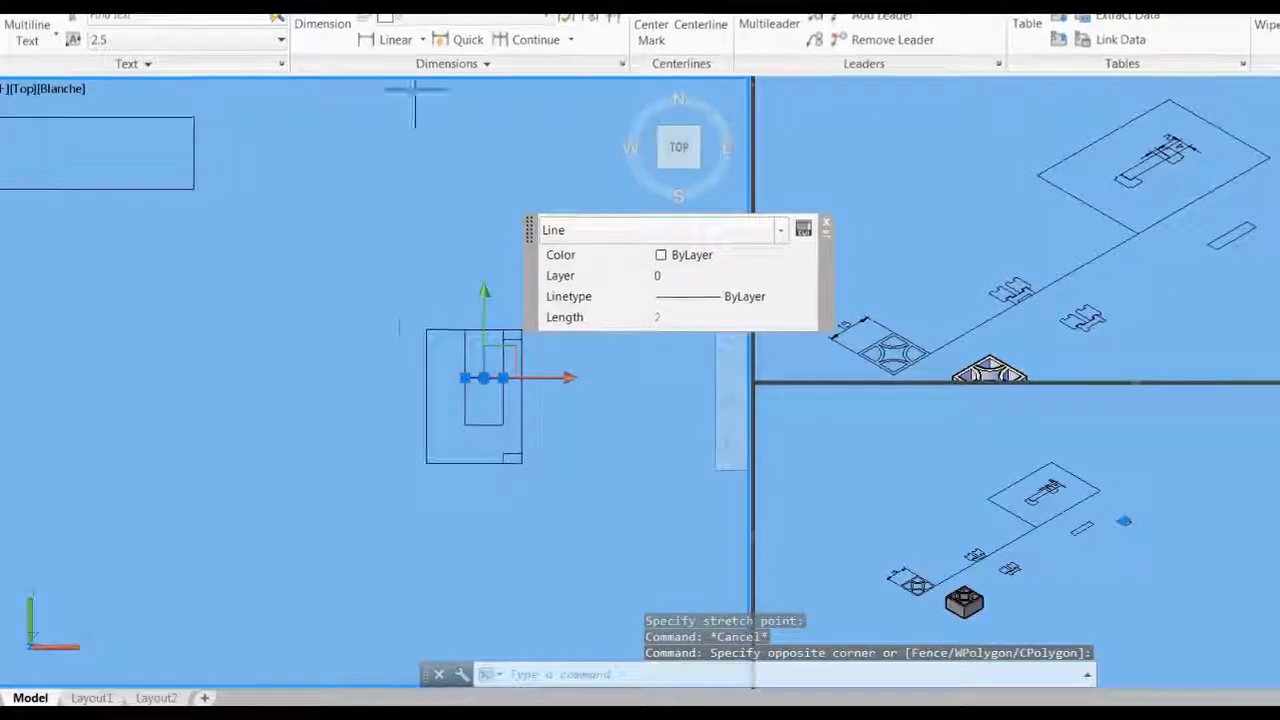
key("Delete")
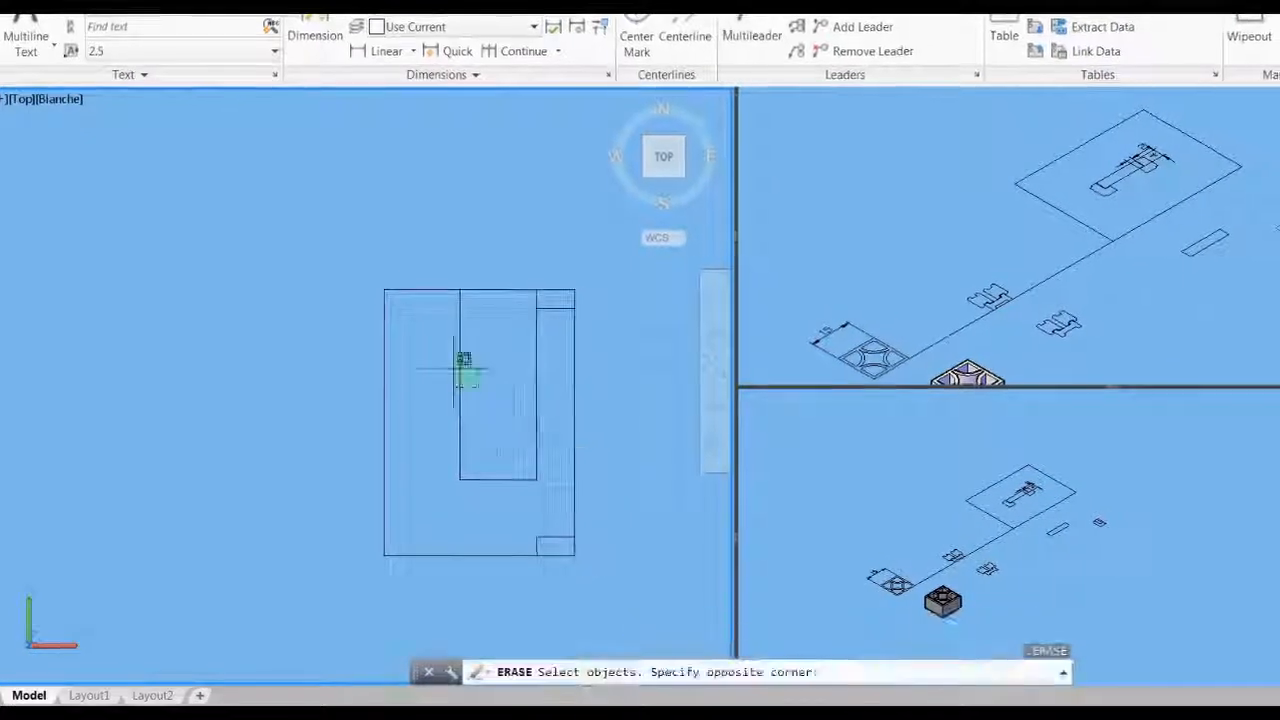
Move the narrowed inner rectangle to the upper left corner of the 5 by 7 rectangle
left_click(455, 295)
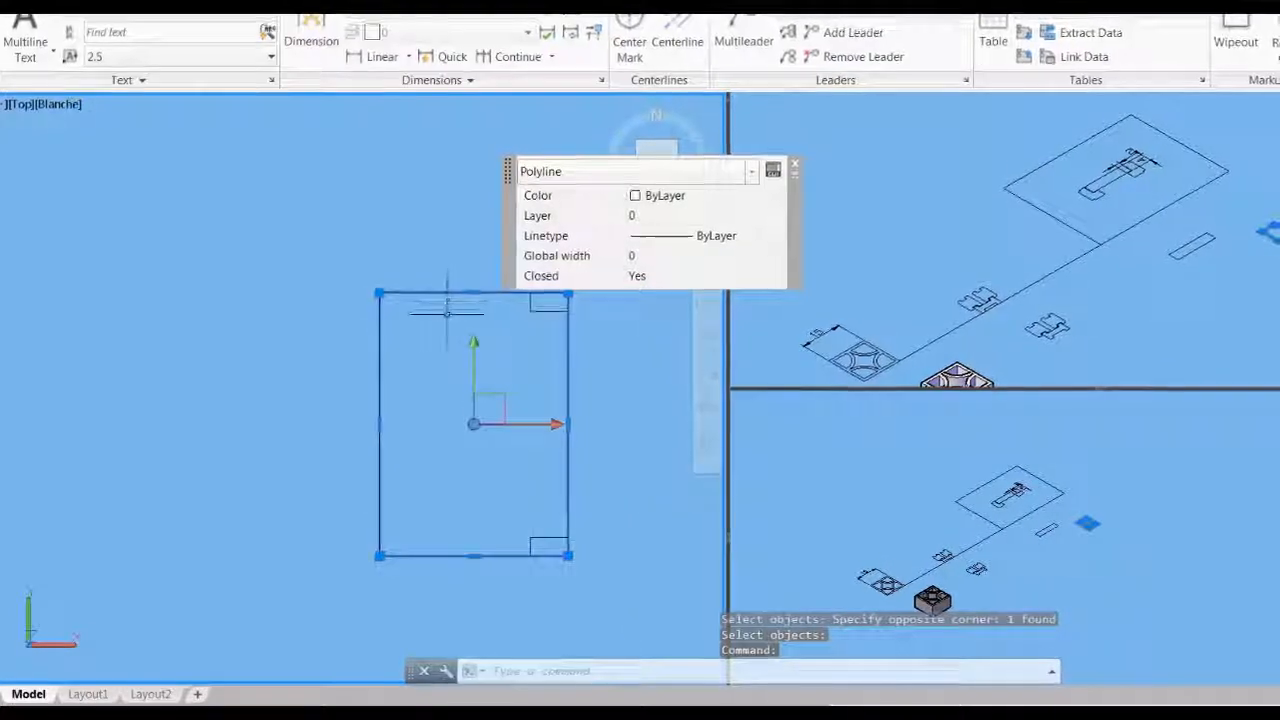
key("Escape")
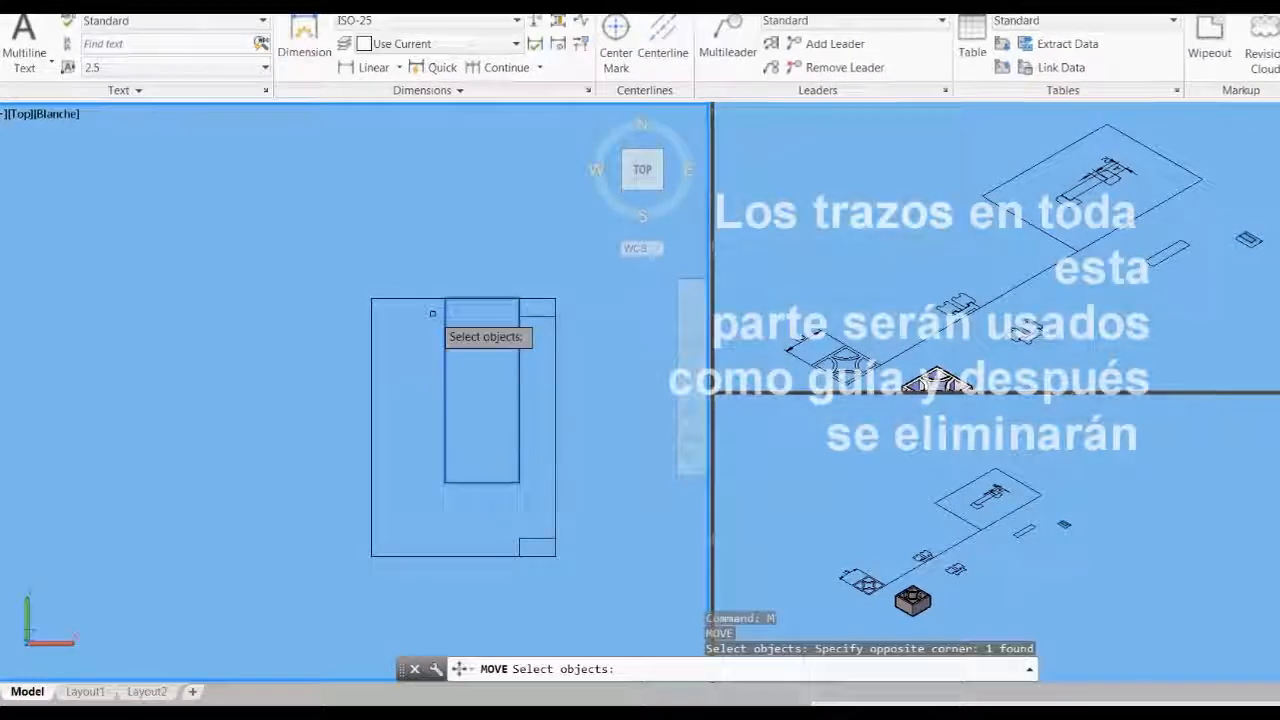
scroll(461, 532, "down", 4)
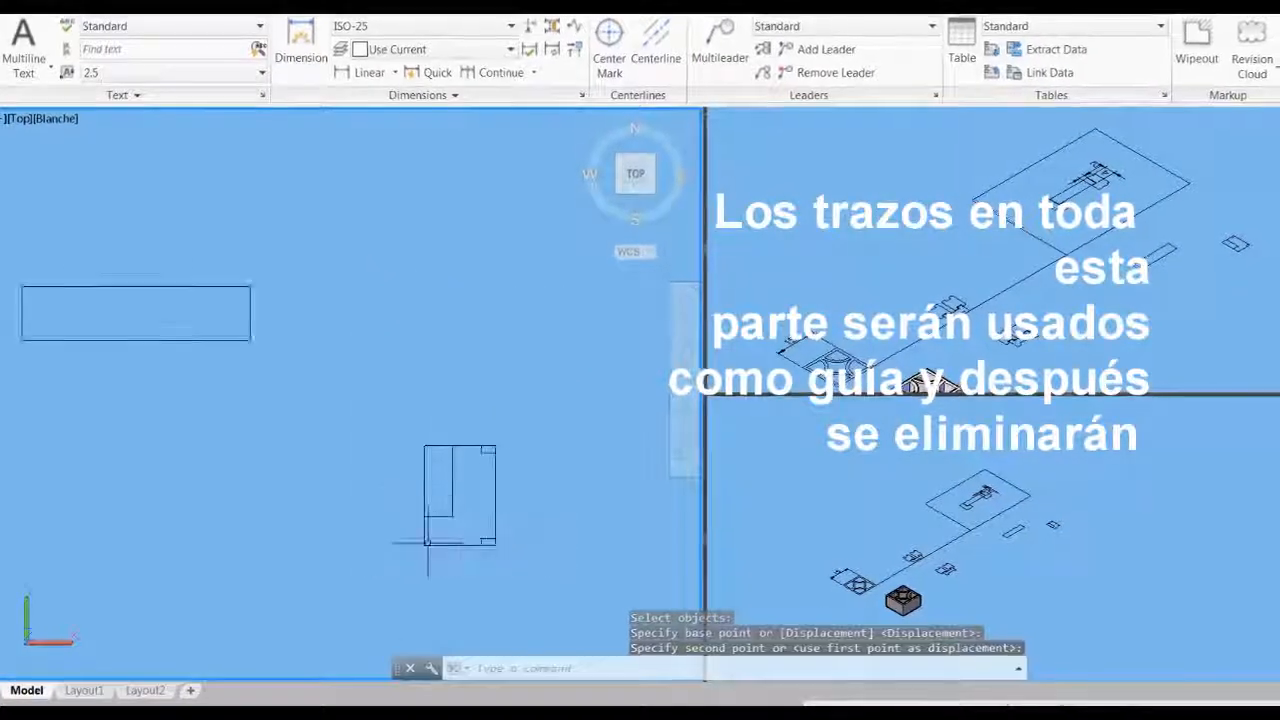
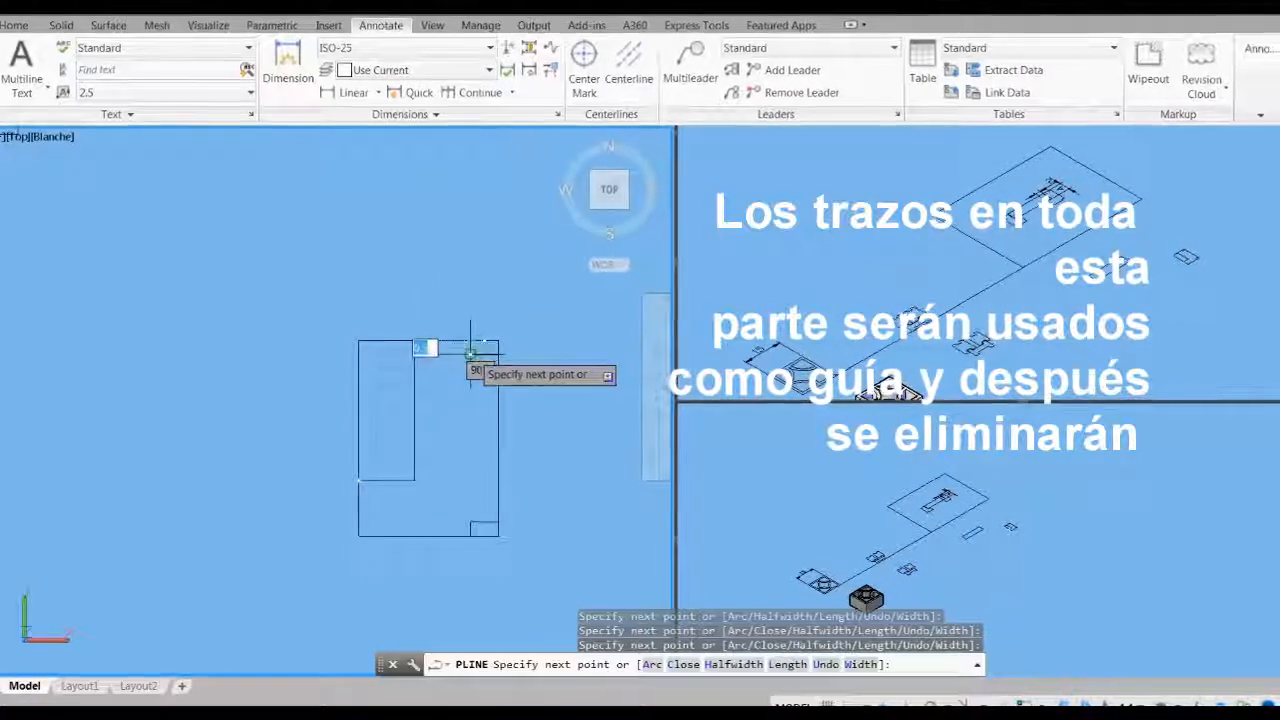
Trace the end piece's outline around the notches and inner step as a closed polyline
left_click(491, 522)
left_click(461, 522)
left_click(461, 537)
left_click(353, 537)
type("c")
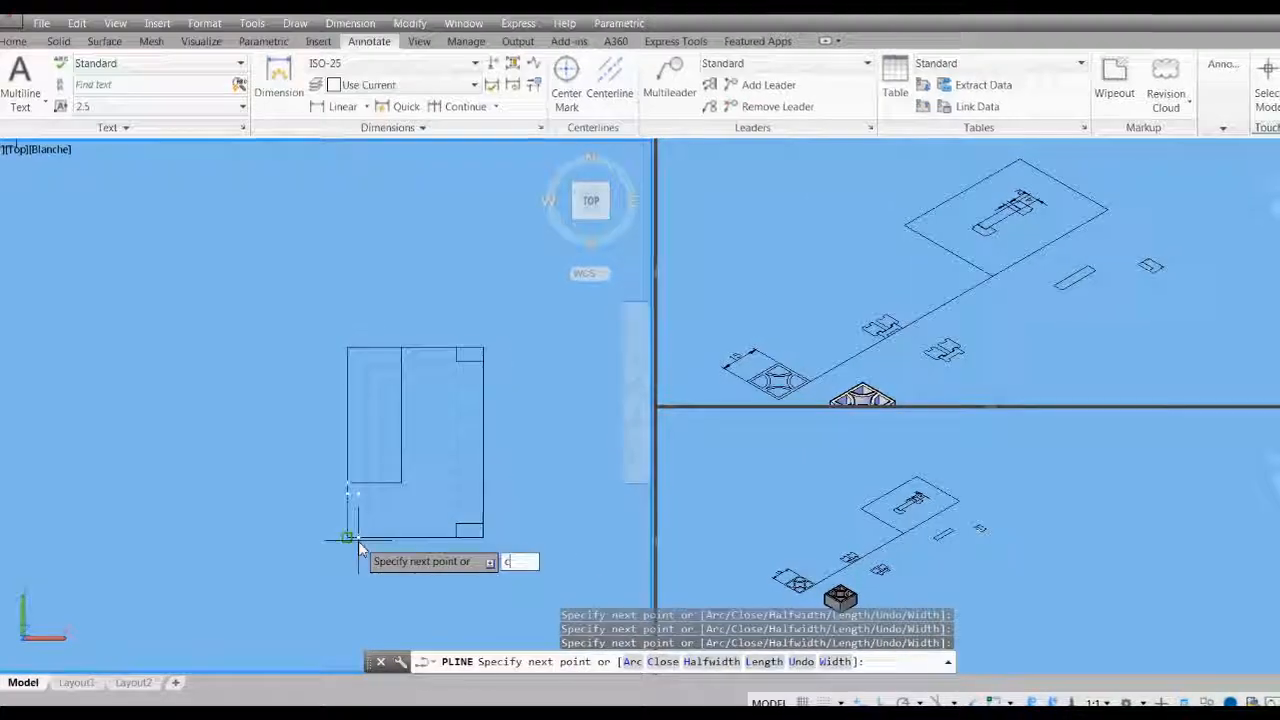
key("Return")
Move the traced outline horizontally to the left, clear of the guide rectangles
type("m")
key("Return")
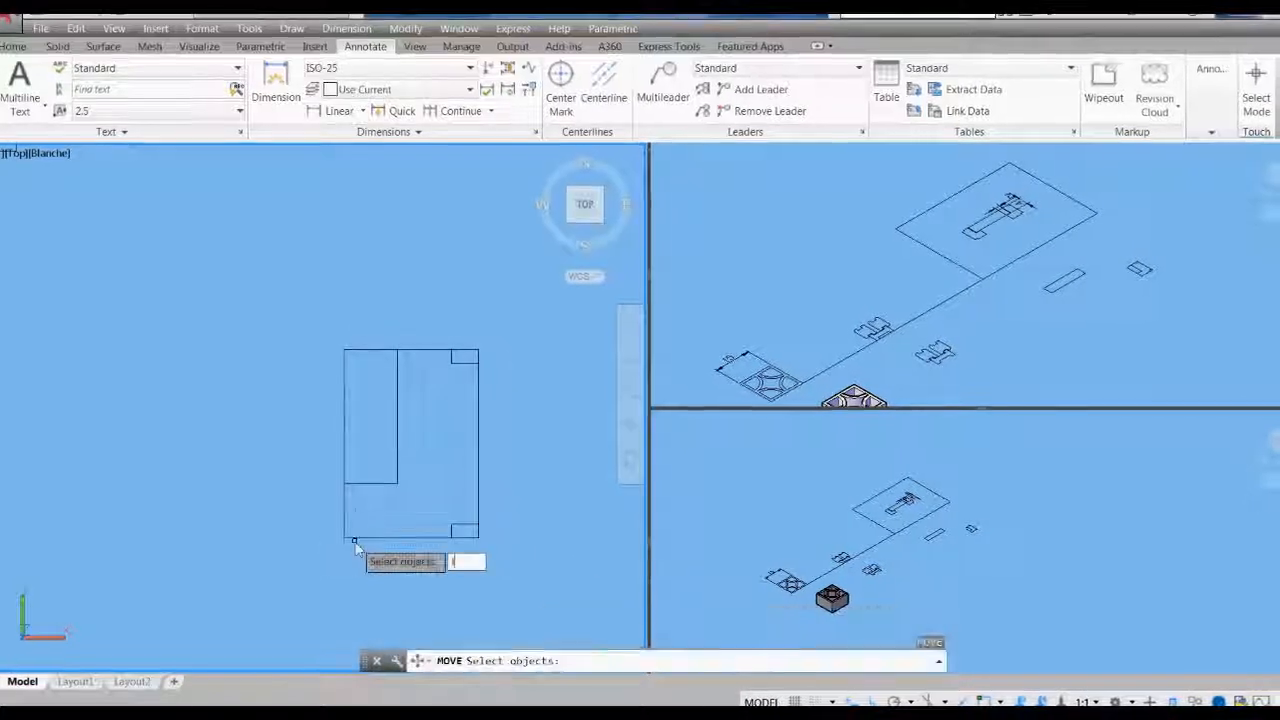
scroll(405, 372, "down", 4)
key("Return")
left_click(412, 307)
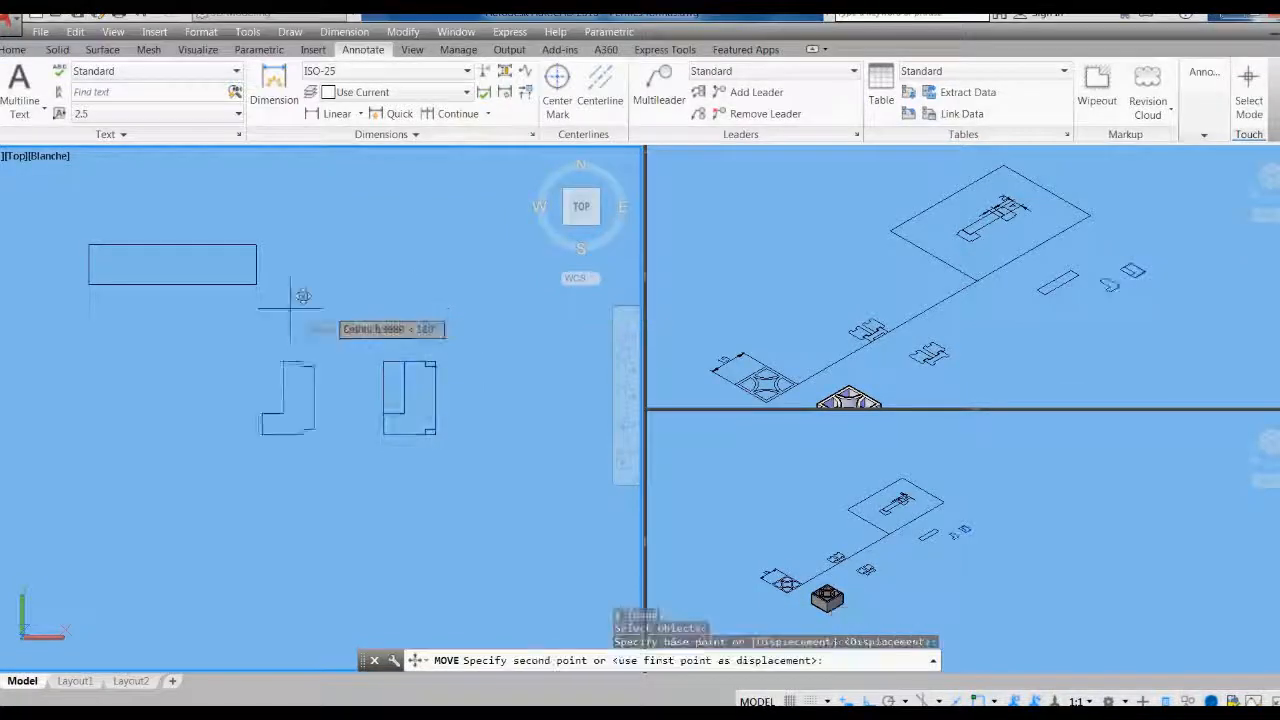
Erase all the guide rectangles beside the traced end piece
left_click(470, 500)
left_click(371, 326)
key("Delete")
Erase the two inner step dimensions from the reference profile's right-hand end piece
scroll(315, 555, "down", 3)
scroll(333, 377, "up", 5)
left_click(359, 451)
left_click(338, 345)
key("Delete")
left_click(310, 357)
left_click(300, 371)
key("Delete")
Move the traced end piece by its lower left corner onto the matching corner of the reference profile's right-hand end piece
scroll(388, 272, "down", 4)
scroll(363, 487, "up", 3)
middle_click_drag(363, 482, 359, 528)
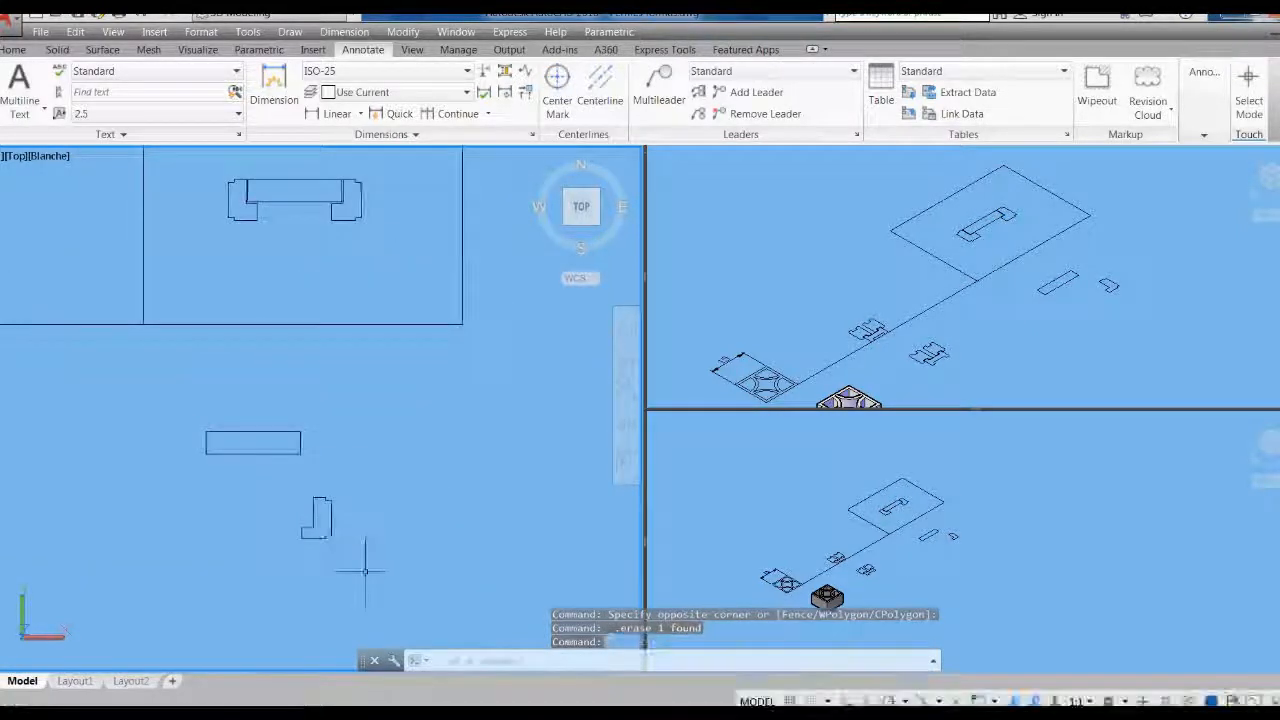
scroll(340, 568, "up", 2)
scroll(337, 565, "down", 2)
scroll(288, 545, "up", 2)
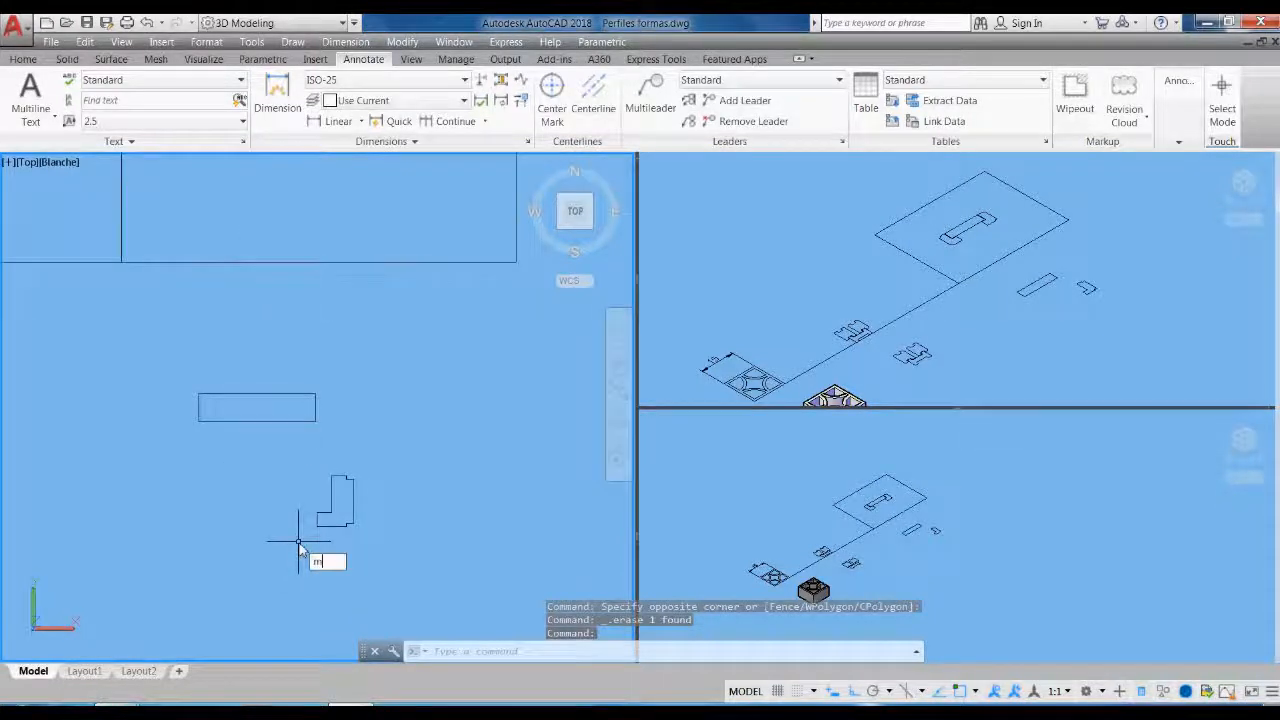
key("Return")
left_click(351, 528)
left_click(328, 515)
key("Return")
left_click(318, 526)
scroll(358, 600, "down", 4)
scroll(368, 563, "up", 4)
left_click(340, 450)
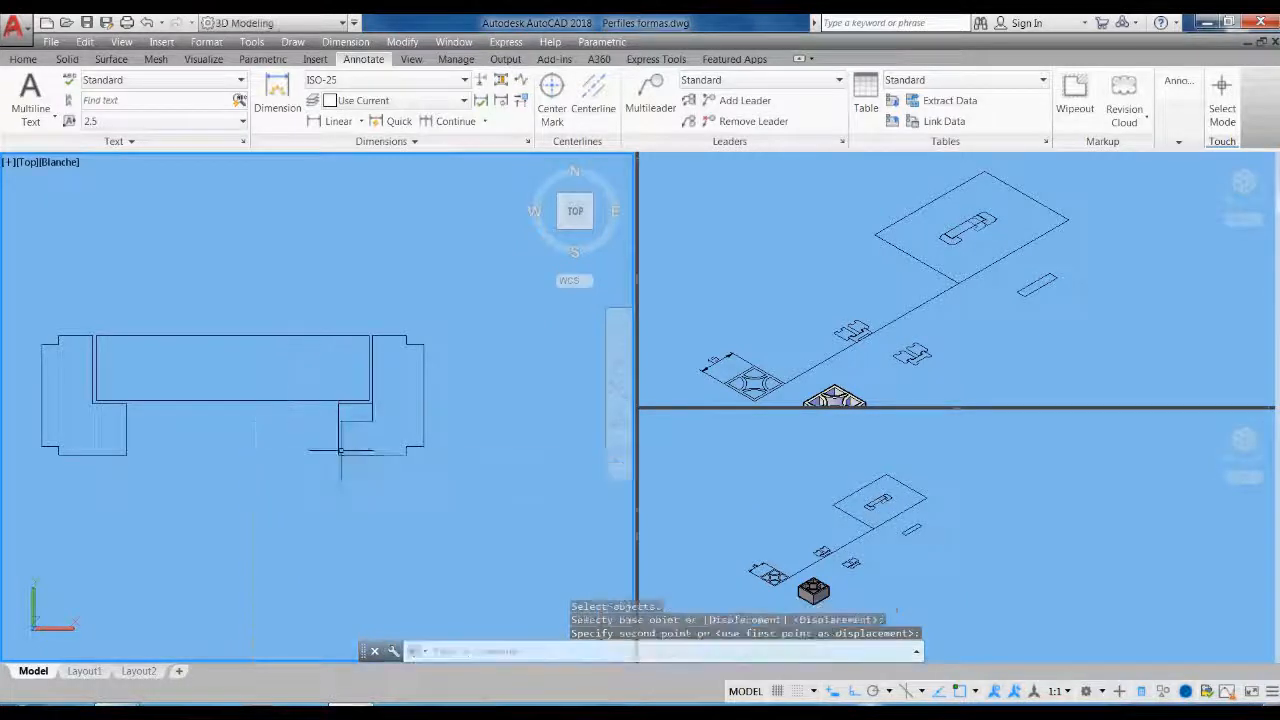
Stretch the traced piece's horizontal step edge up to the reference piece's step edge with a Perpendicular snap
scroll(376, 430, "up", 2)
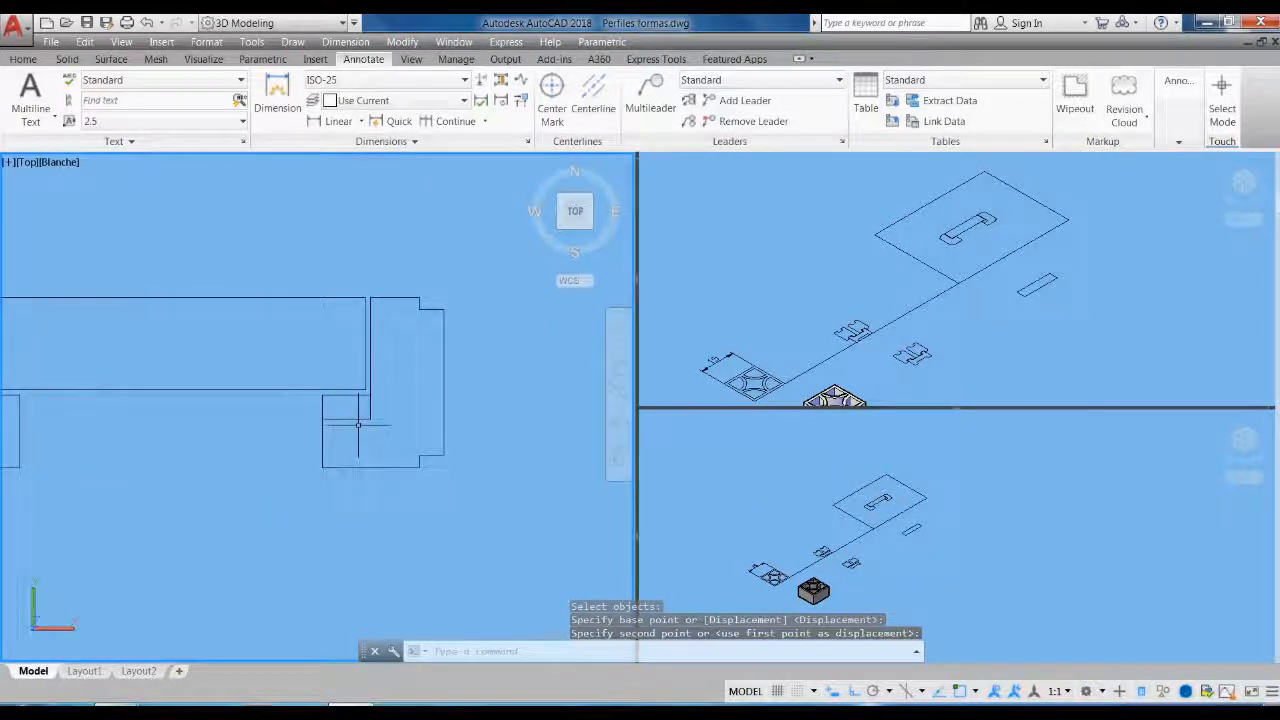
left_click_drag(358, 425, 353, 423)
left_click(346, 418)
right_click(346, 418, "shift")
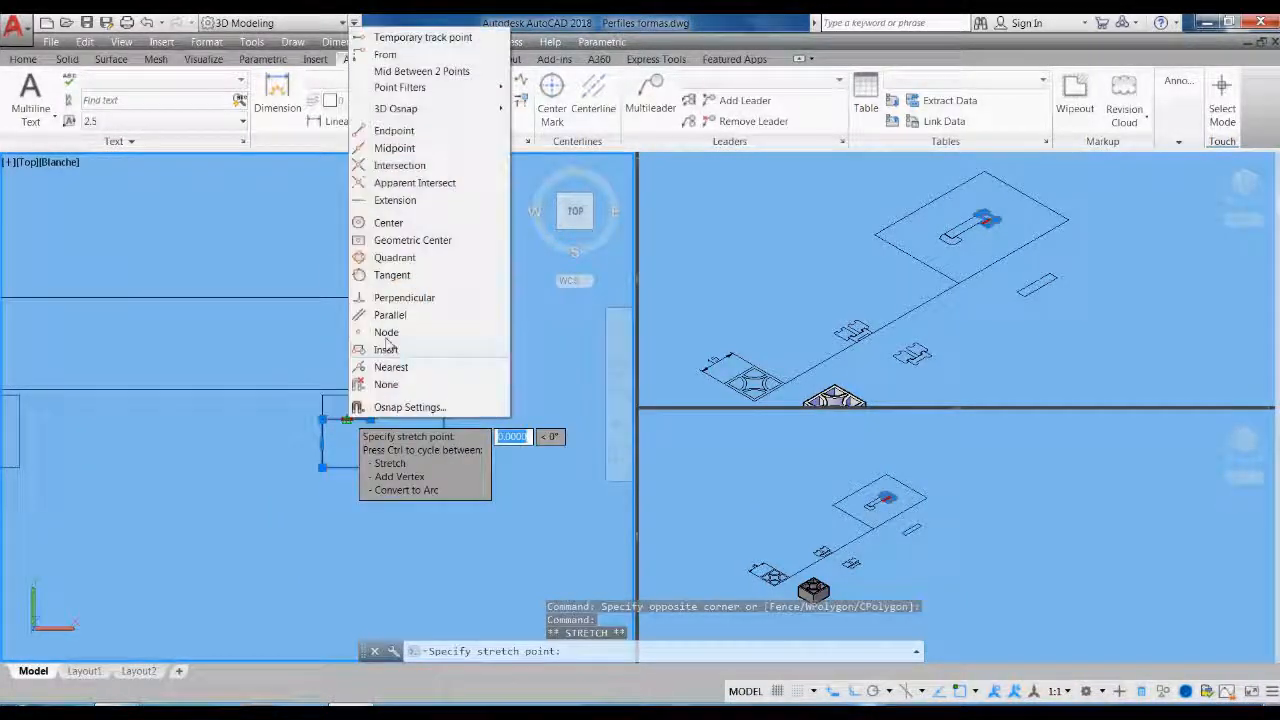
left_click(390, 298)
key("Escape")
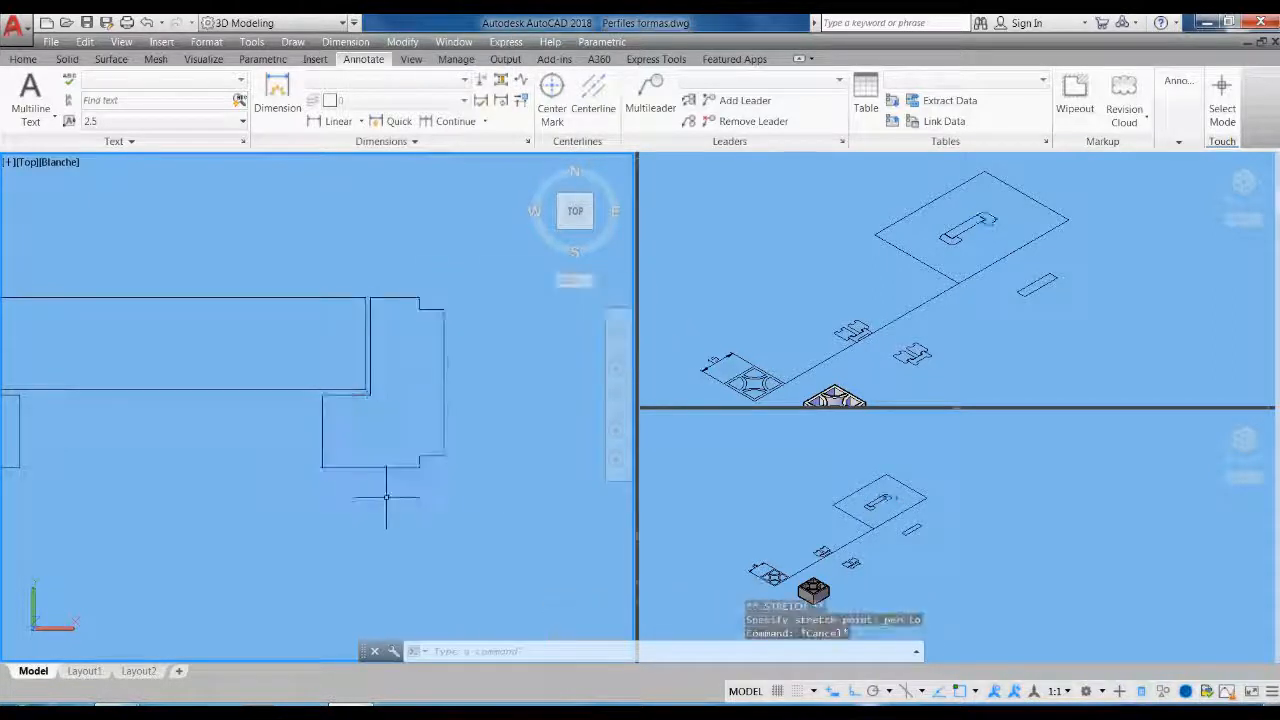
Move the adjusted end piece straight down, clear of the reference profile
type("m")
key("Return")
type("l")
key("Return")
scroll(405, 298, "down", 6)
key("Return")
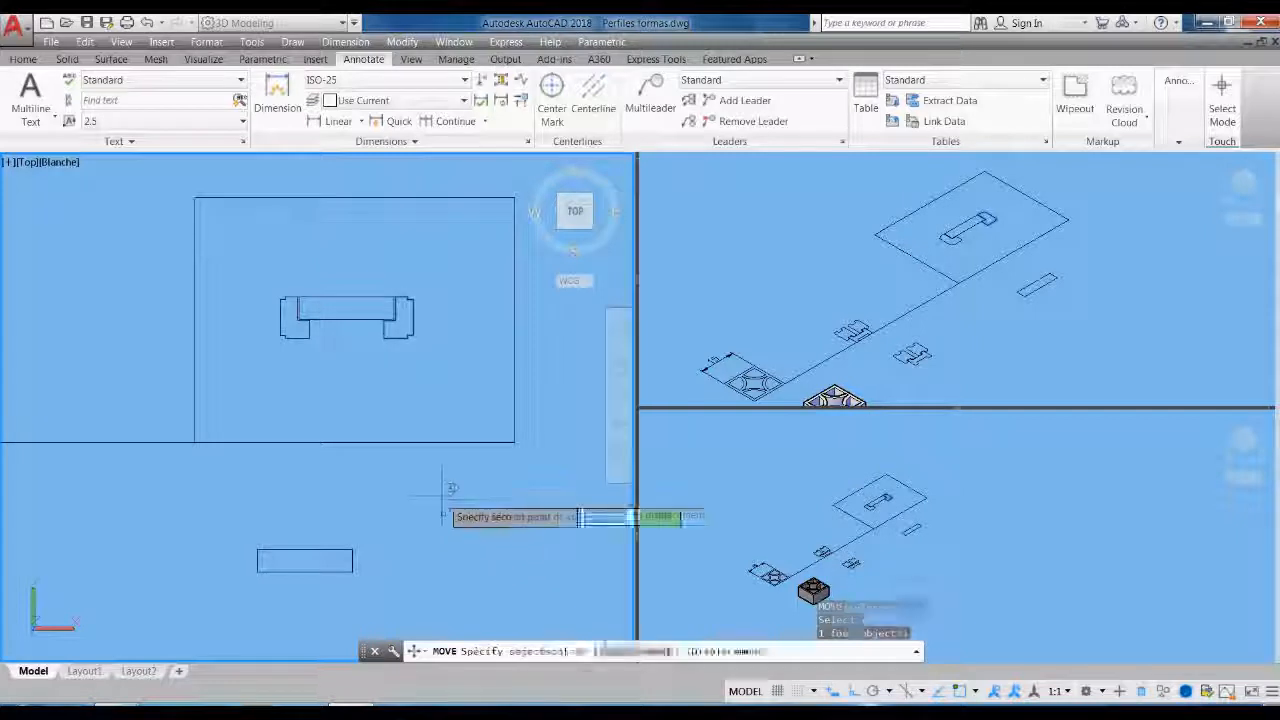
left_click(449, 516)
left_click(453, 617)
Move the end piece further down to sit beside the redrawn central bar rectangle
scroll(391, 516, "up", 3)
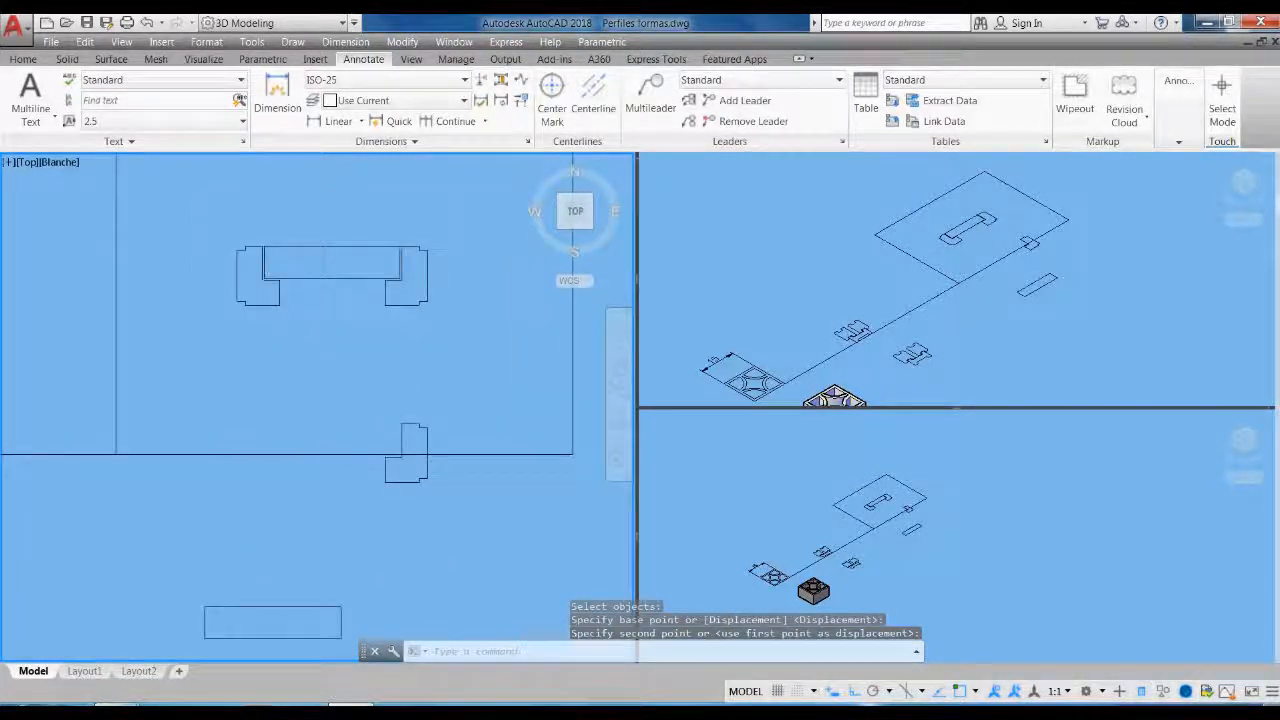
key("Return")
left_click(437, 526)
left_click(405, 492)
scroll(411, 493, "up", 3)
key("Return")
left_click(410, 455)
scroll(410, 455, "down", 3)
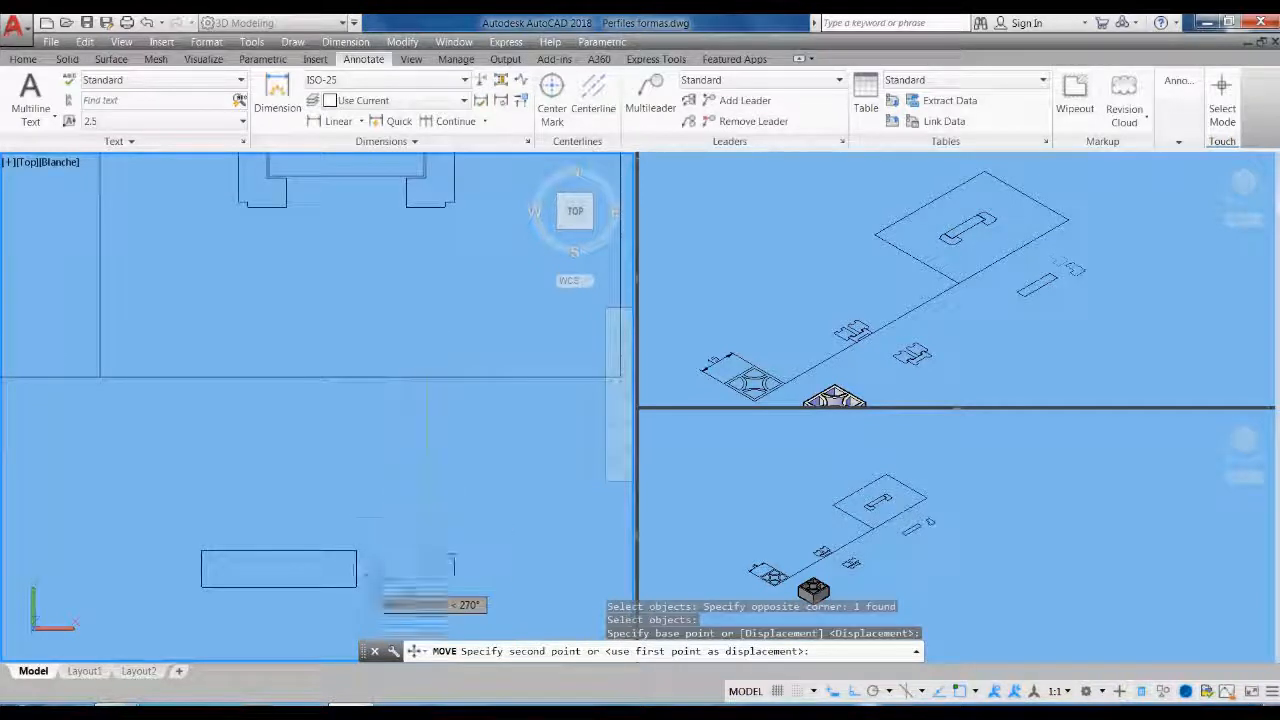
left_click(355, 598)
Move the end piece so its inner step corner meets the central bar rectangle's lower right corner
scroll(428, 617, "up", 3)
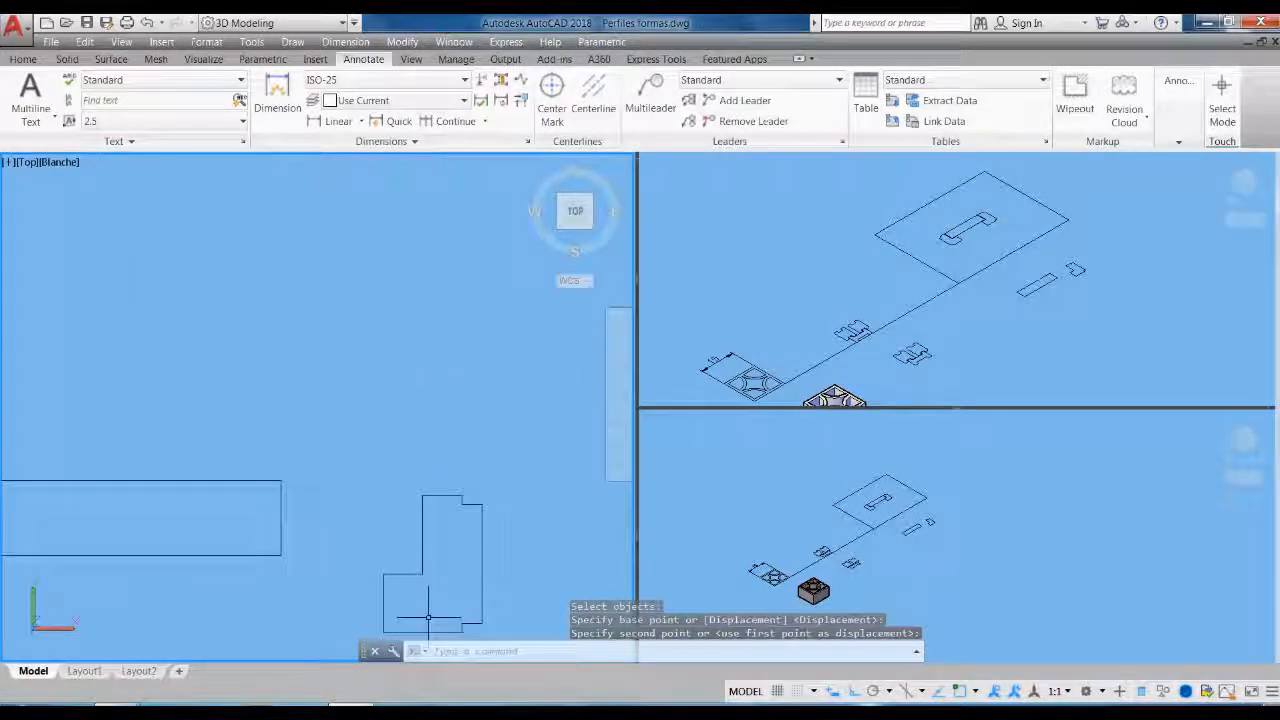
key("Return")
left_click(428, 617)
left_click(409, 566)
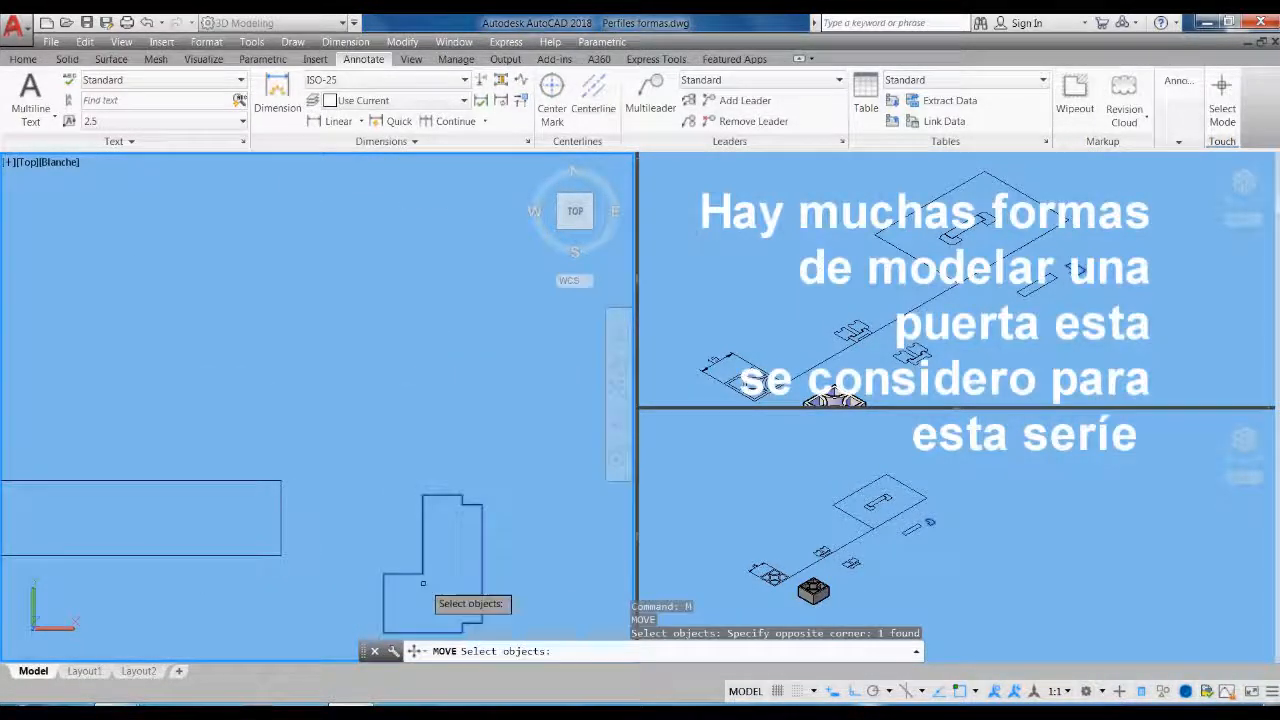
key("Return")
left_click(383, 573)
left_click(278, 545)
scroll(357, 557, "down", 4)
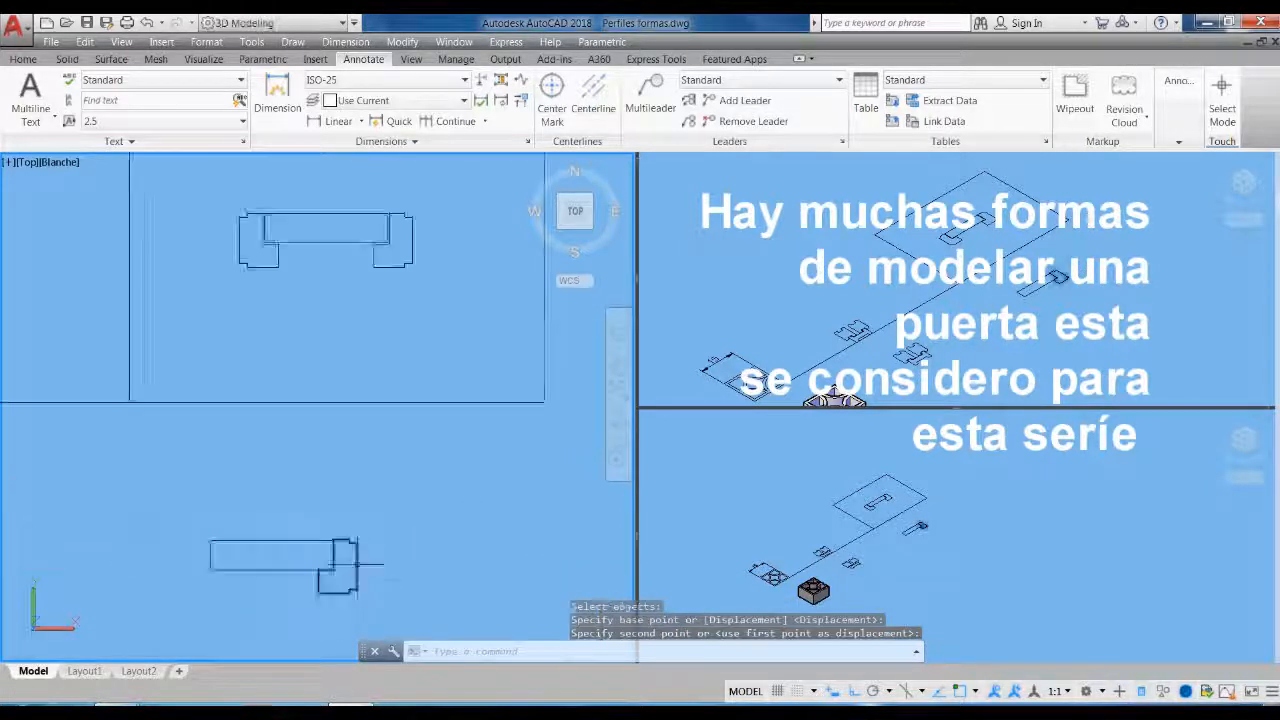
Measure the vertical gap between the reference's central bar and right-hand end piece with a linear dimension, without placing it
scroll(379, 232, "up", 5)
key("Return")
left_click(373, 268)
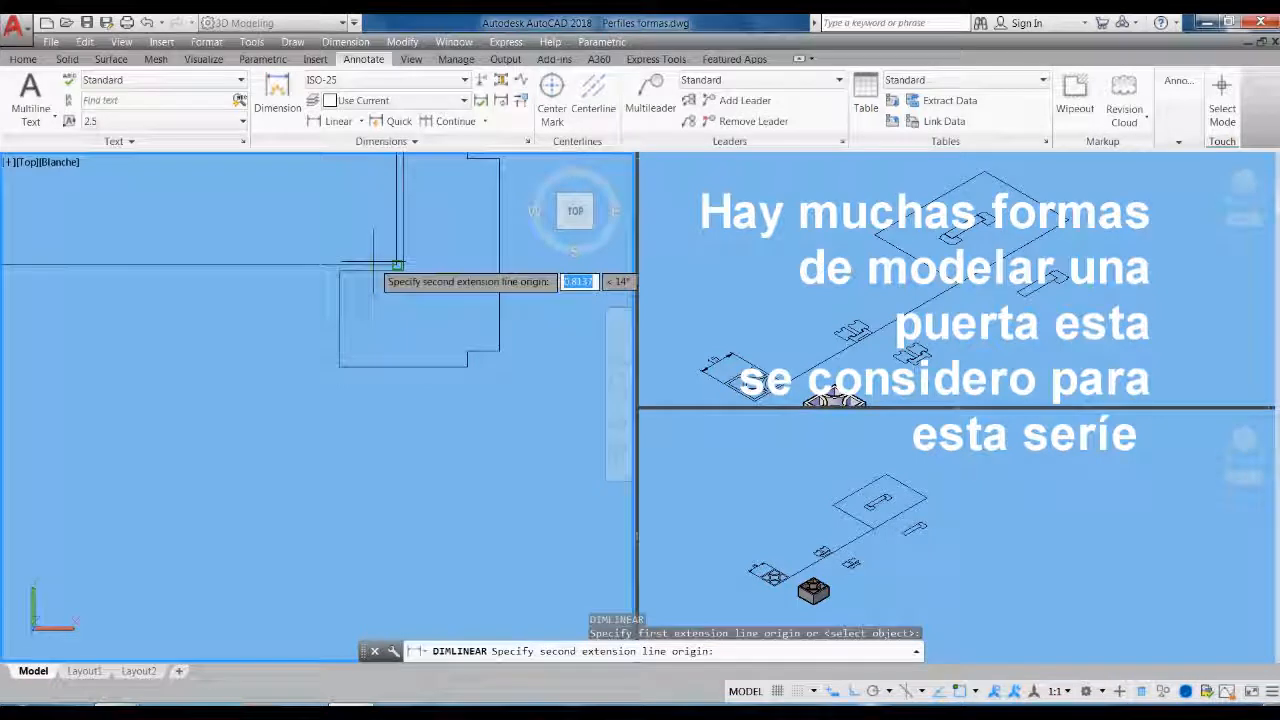
left_click(397, 265)
scroll(438, 284, "down", 4)
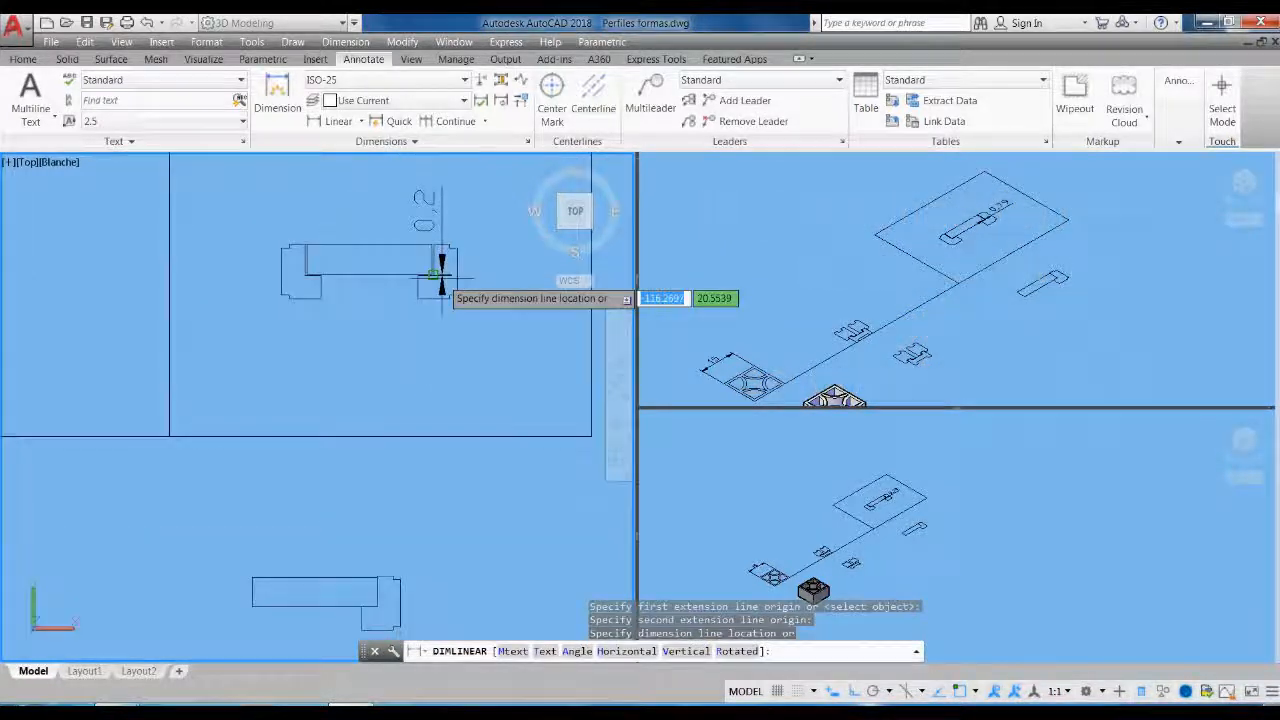
key("Escape")
Move the redrawn end piece down 0.2 from the central bar rectangle
middle_click_drag(420, 423, 400, 306)
scroll(367, 513, "up", 4)
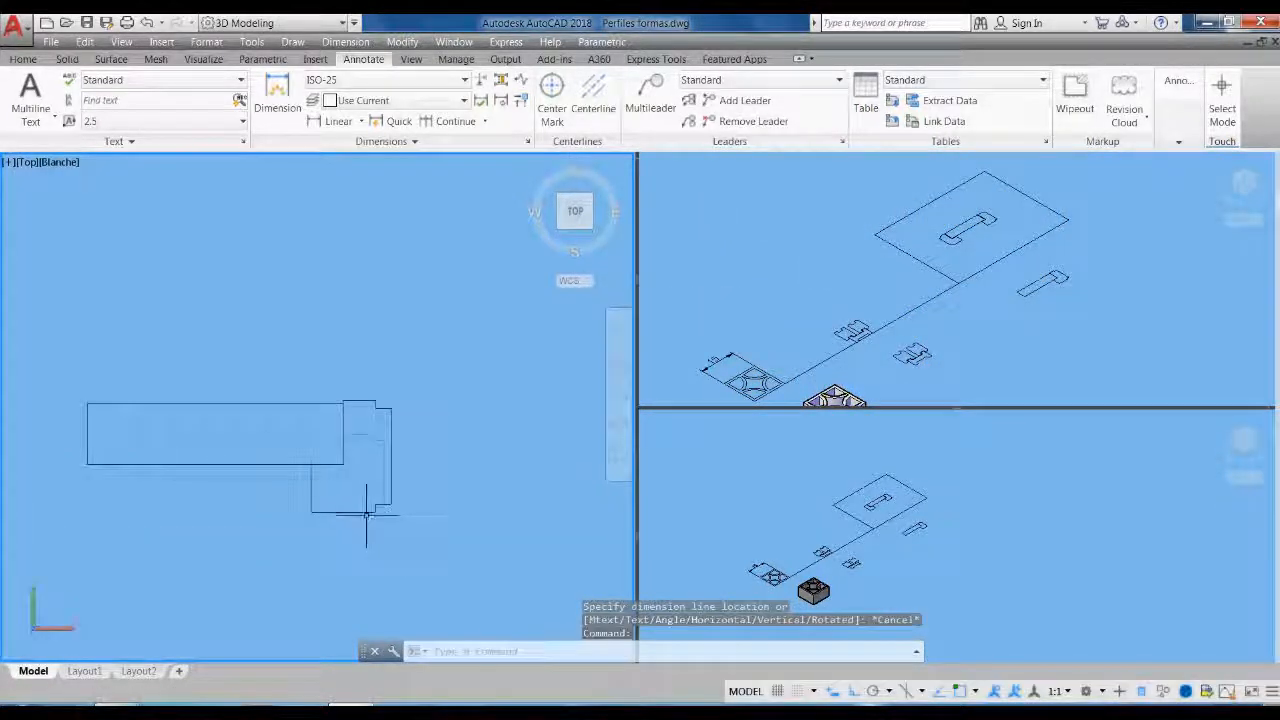
type("m")
key("Return")
left_click(413, 499)
left_click(384, 451)
key("Return")
left_click(484, 423)
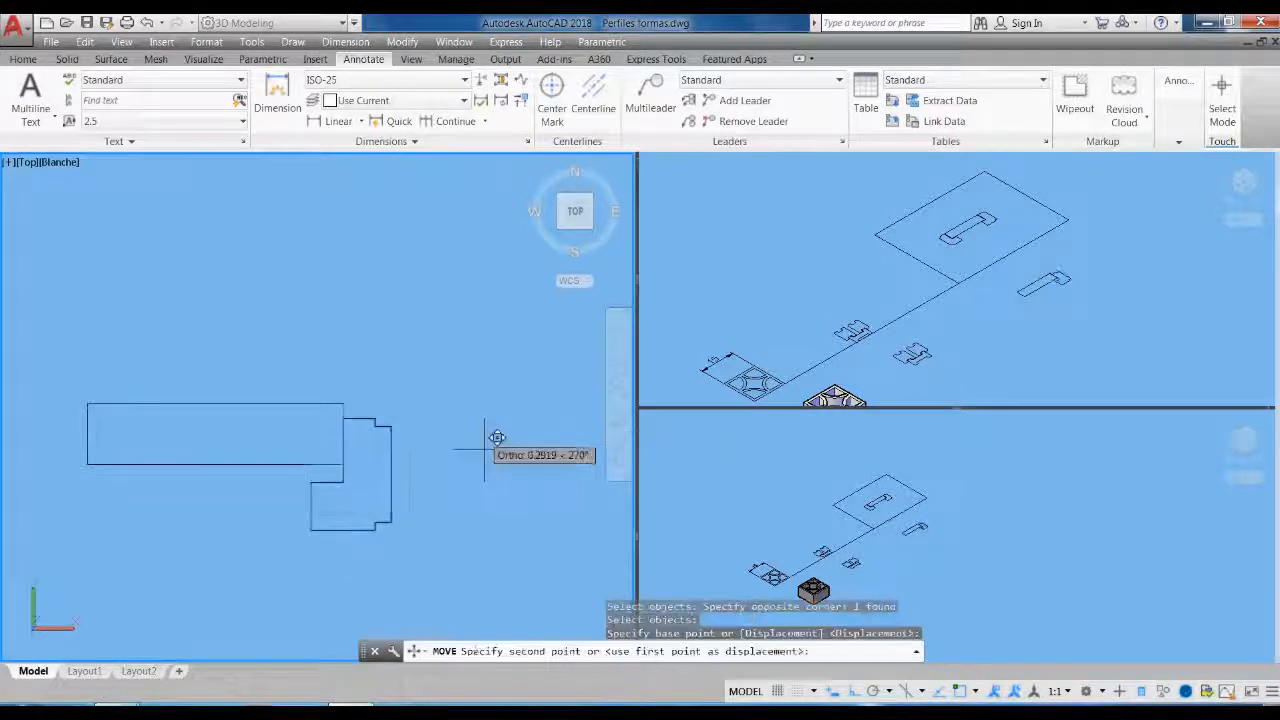
type(".2")
key("Return")
Measure the horizontal gap between the reference's central bar and its right-hand end piece
scroll(370, 560, "down", 4)
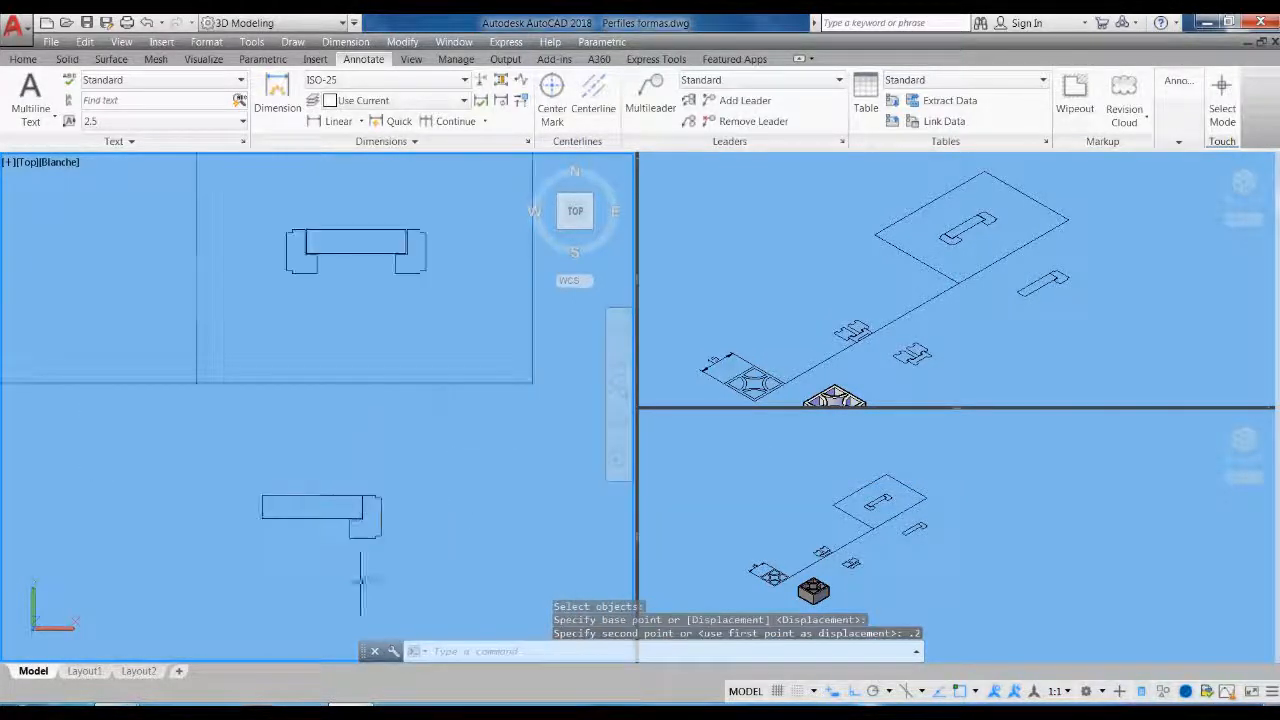
scroll(380, 275, "up", 4)
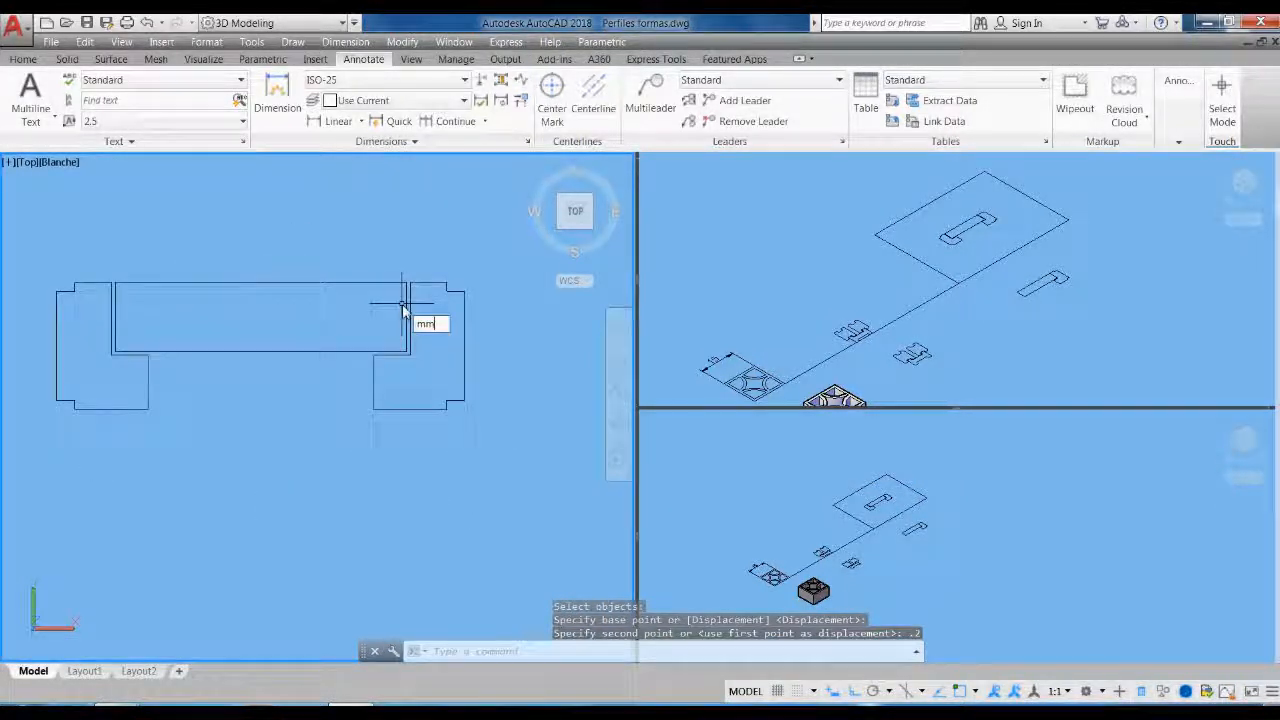
key("Return")
scroll(402, 288, "up", 3)
left_click(408, 277)
left_click(417, 277)
scroll(402, 280, "down", 3)
key("Escape")
Move the redrawn end piece 0.21 to the right, away from the central bar rectangle
scroll(405, 330, "down", 2)
scroll(396, 470, "up", 2)
type("m")
key("Return")
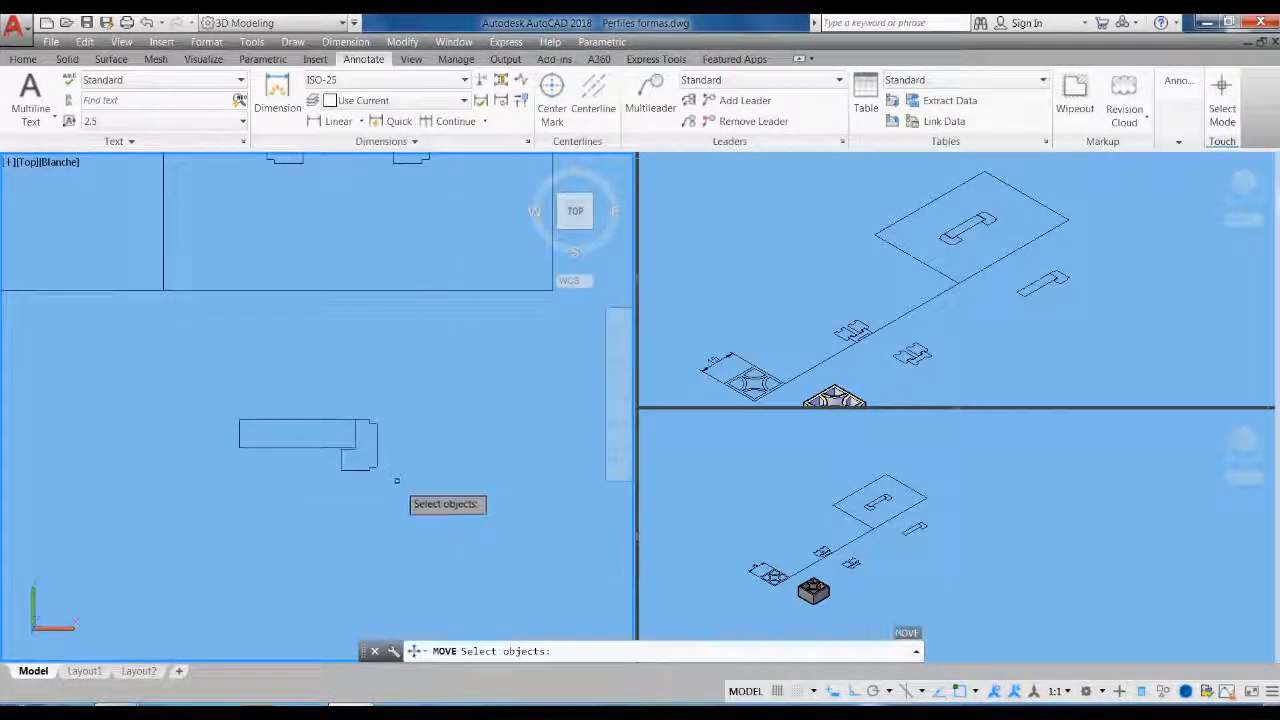
key("Return")
left_click(351, 387)
type("1")
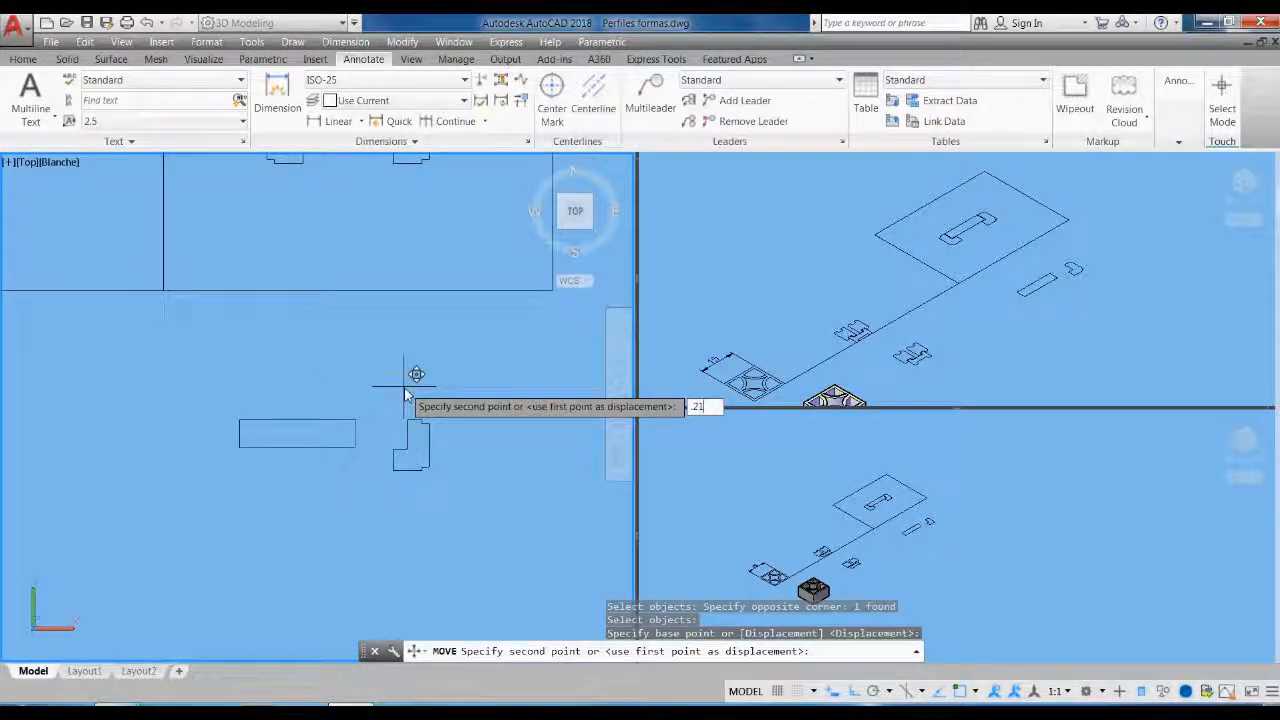
key("Return")
Check the horizontal gap between the reference's central bar and right-hand end piece with a linear dimension, without placing it
middle_click_drag(372, 400, 379, 546)
scroll(422, 255, "up", 3)
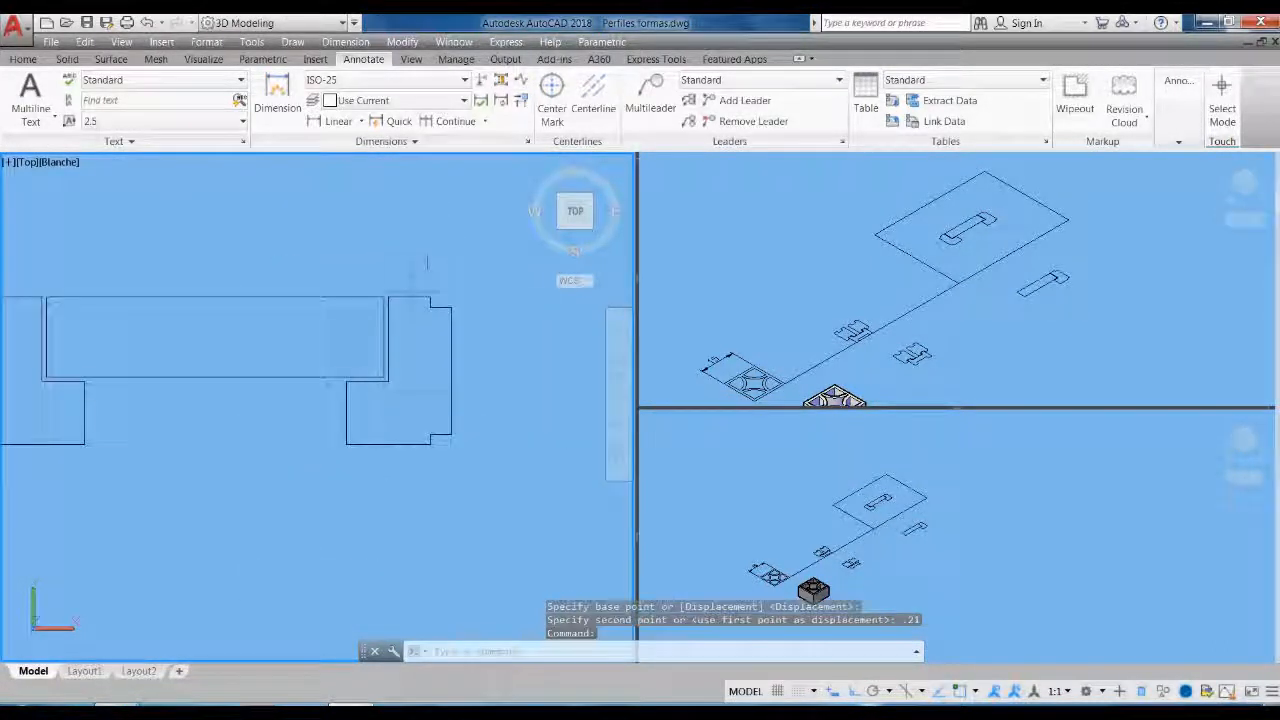
type("dli")
key("Return")
scroll(405, 300, "up", 2)
left_click(380, 288)
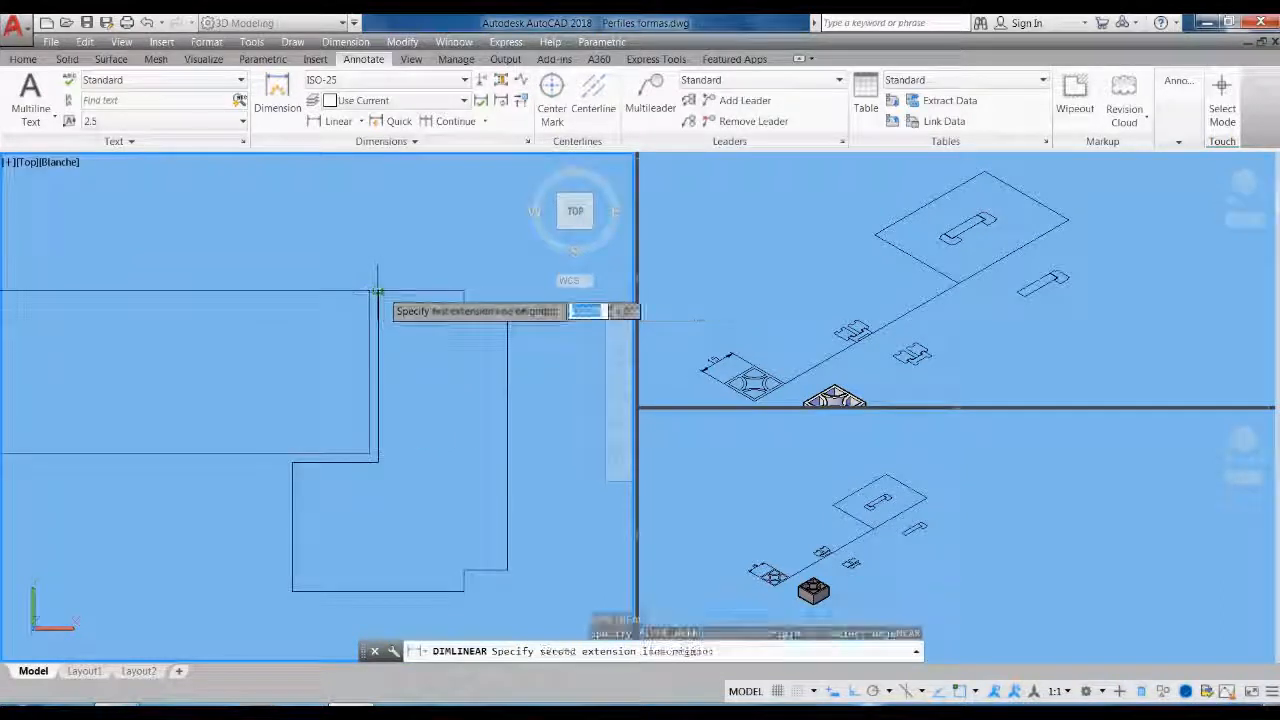
left_click(370, 290)
scroll(371, 310, "down", 2)
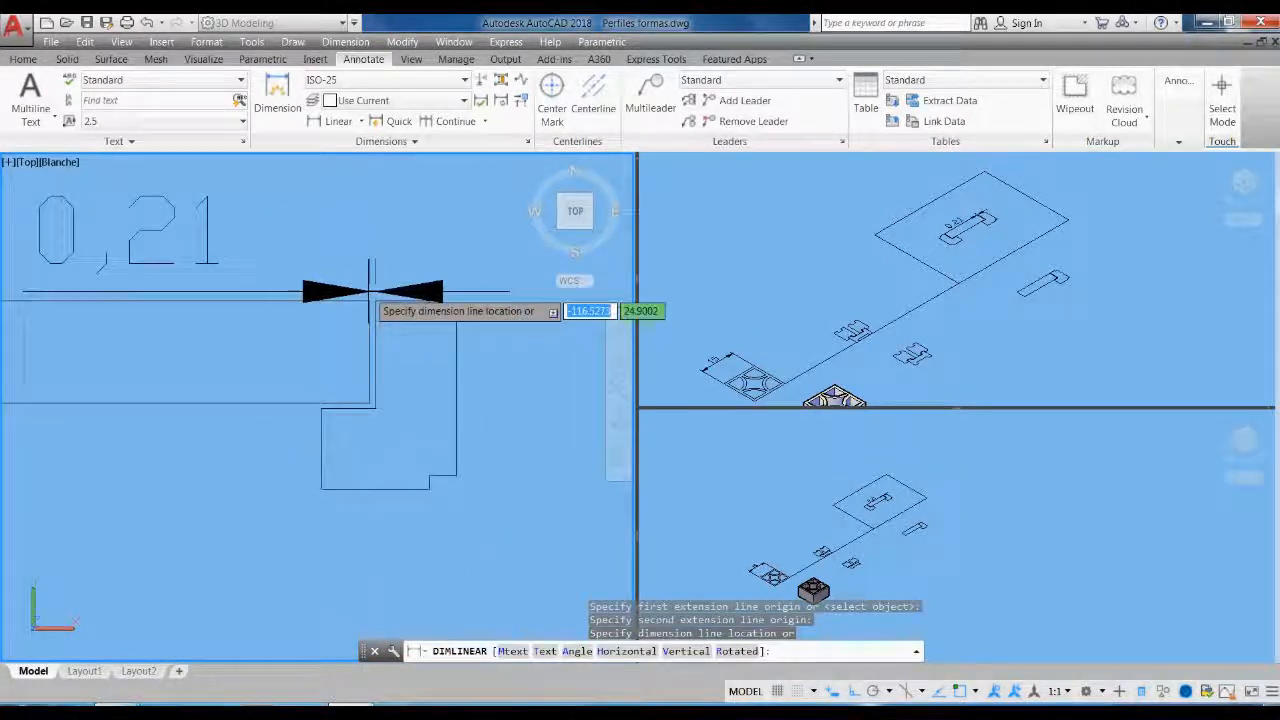
key("Escape")
Mirror the redrawn end piece about the central bar's vertical midline, keeping the original
scroll(440, 403, "down", 3)
scroll(438, 403, "up", 2)
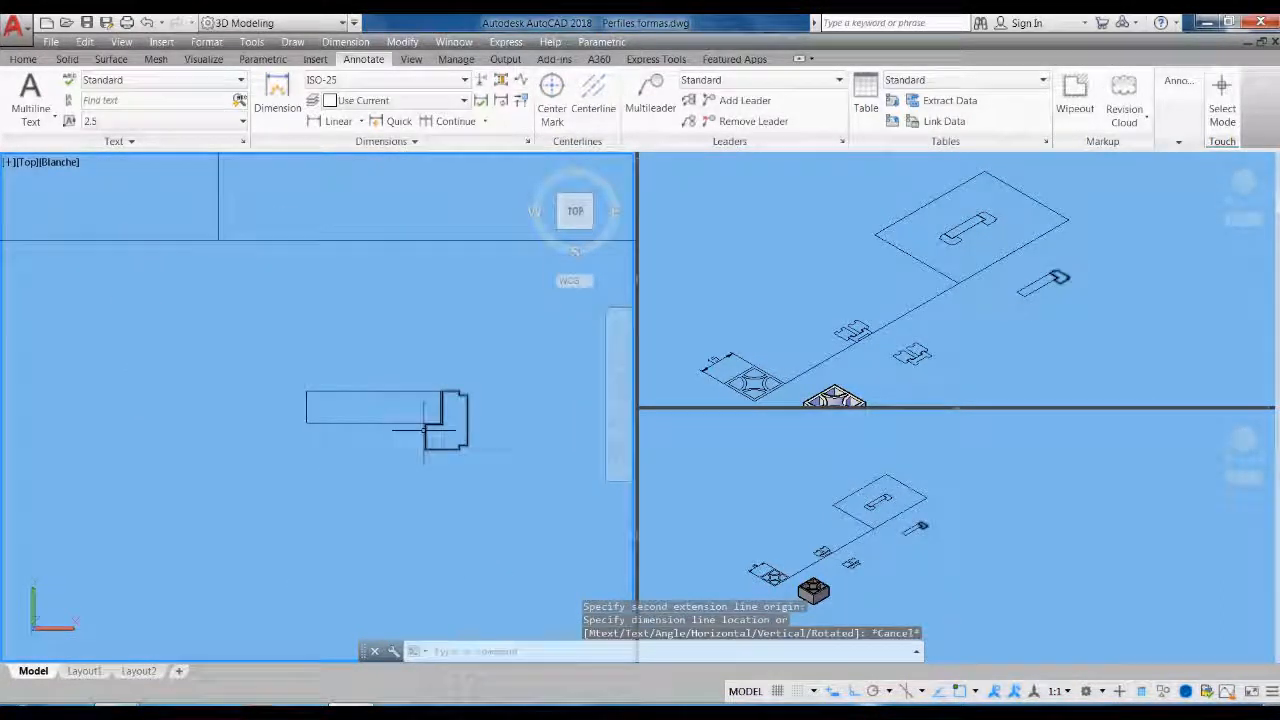
type("mi")
key("Return")
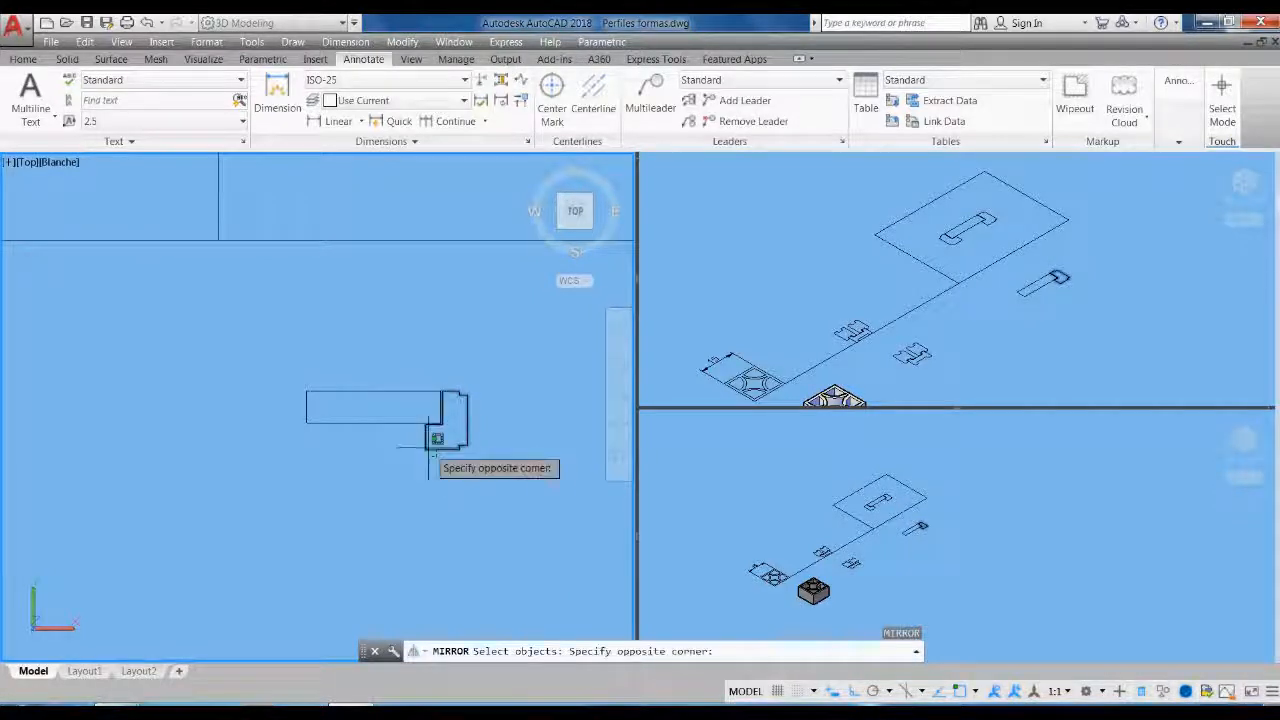
left_click(437, 438)
key("Return")
left_click(367, 432)
left_click(368, 478)
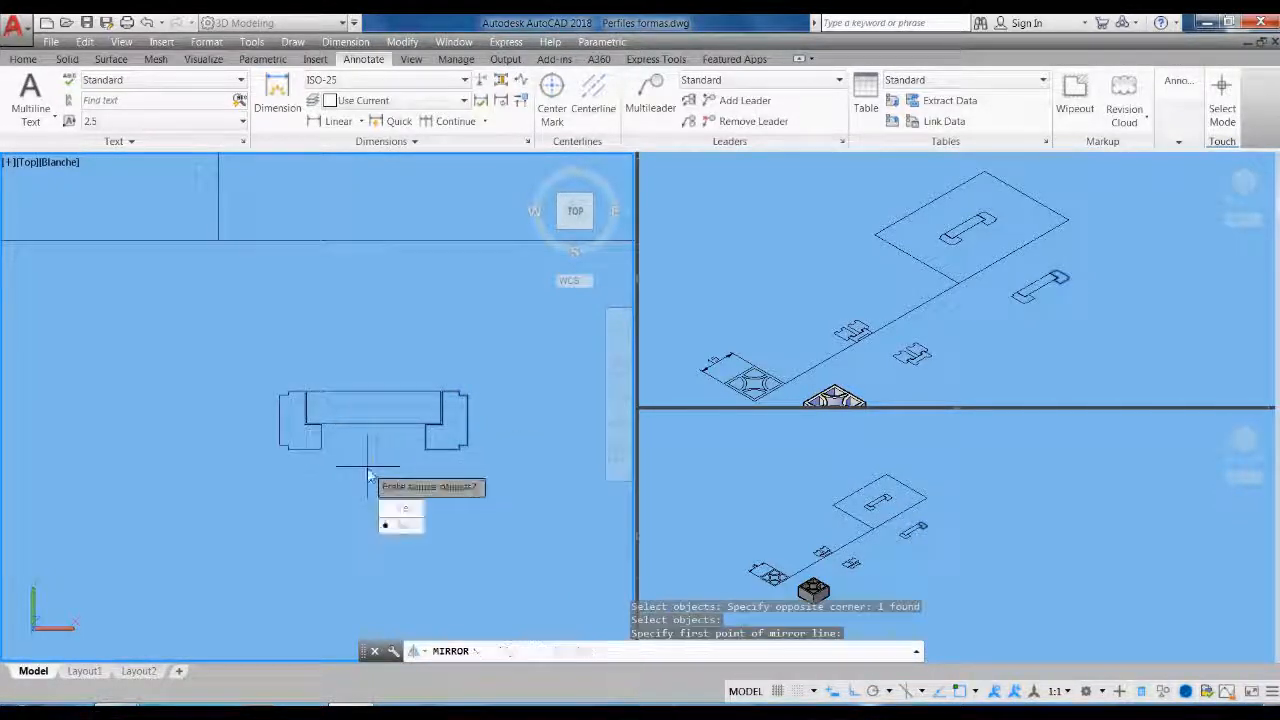
key("Return")
scroll(360, 520, "down", 3)
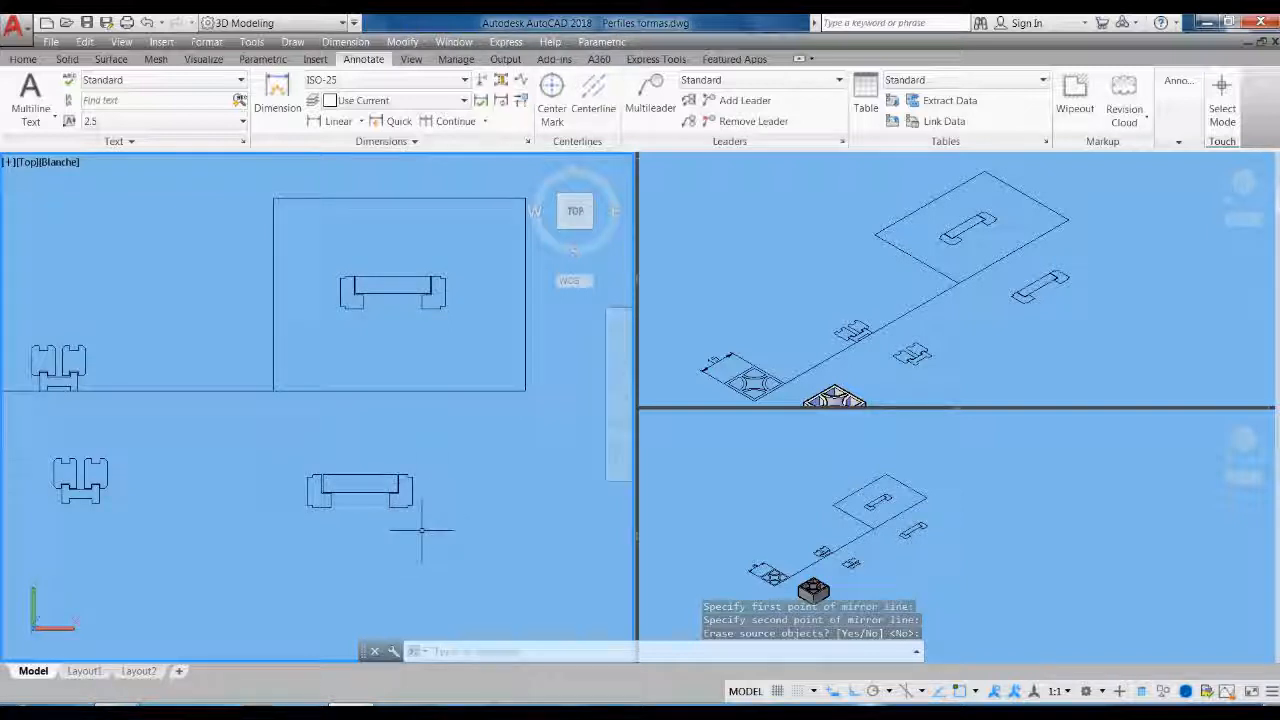
middle_click_drag(424, 518, 429, 451)
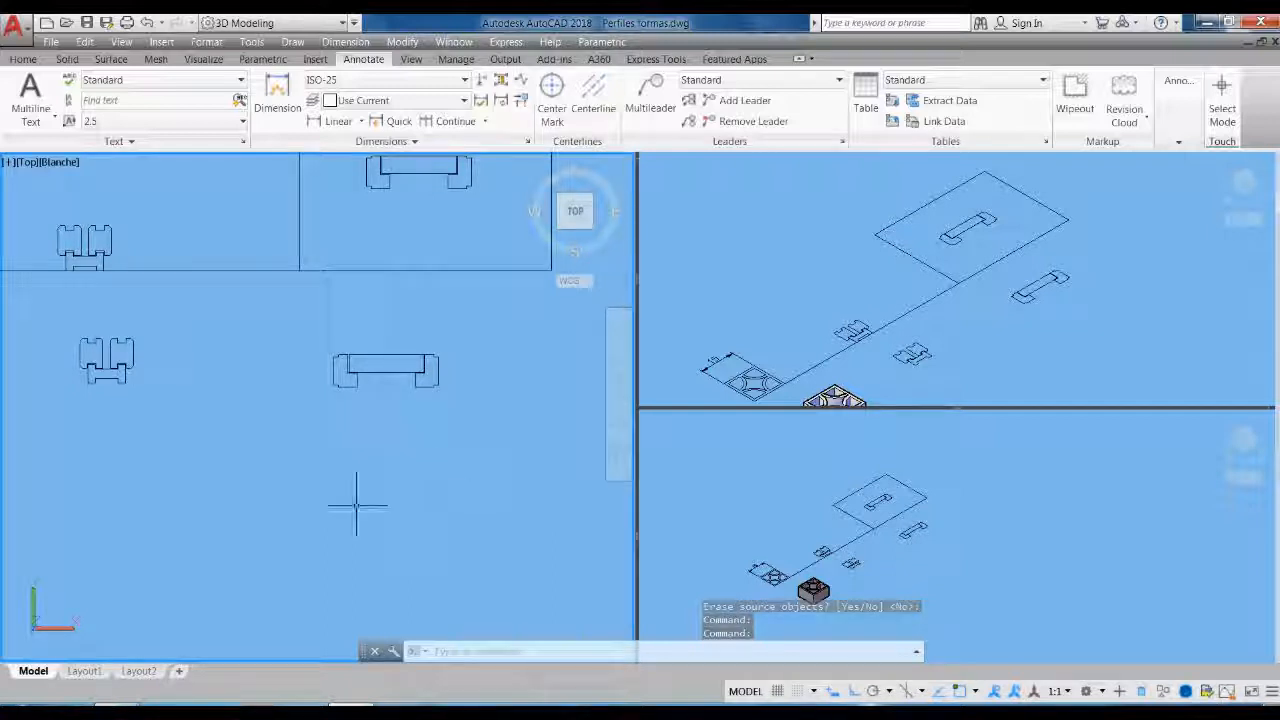
middle_click_drag(387, 477, 491, 486)
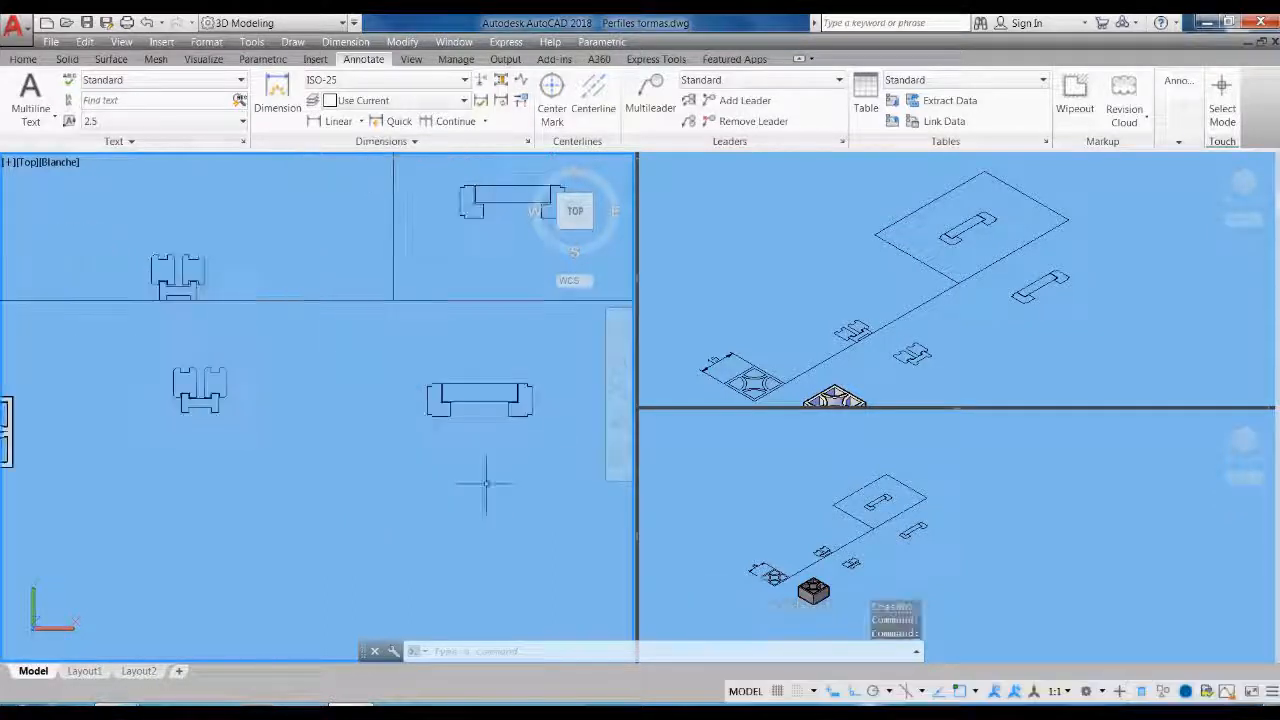
scroll(481, 455, "down", 2)
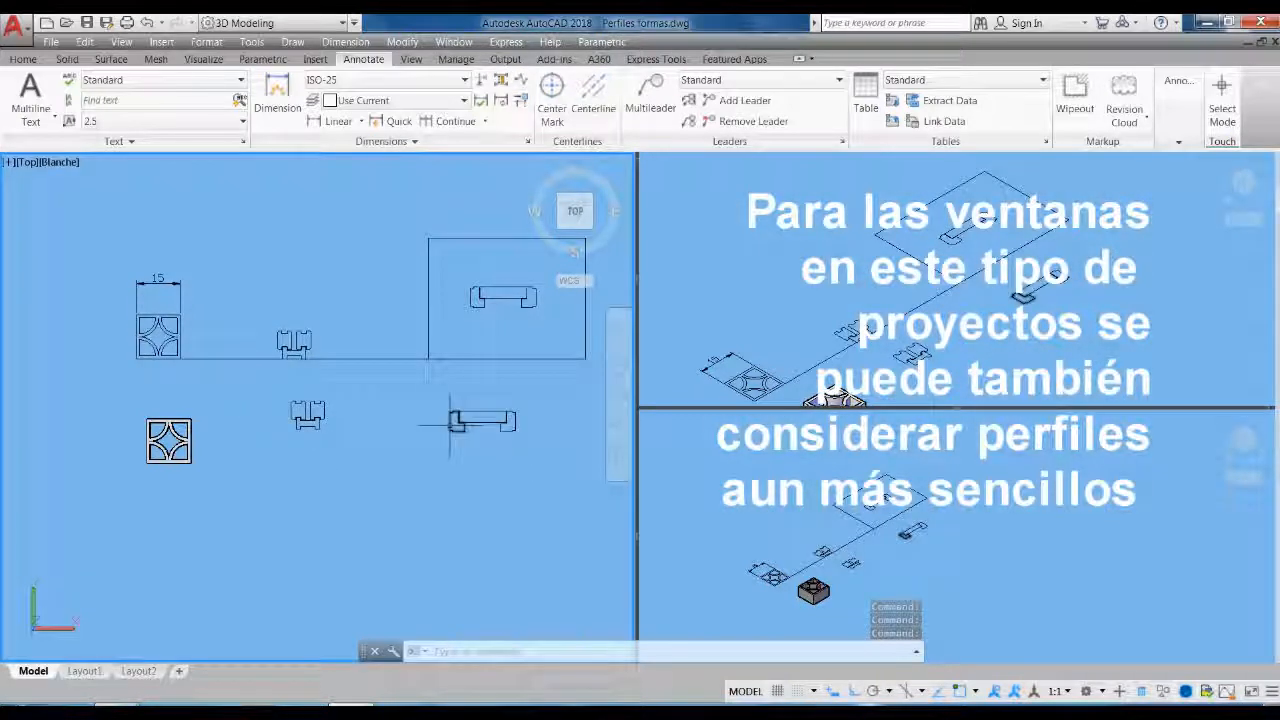
middle_click_drag(453, 416, 398, 416)
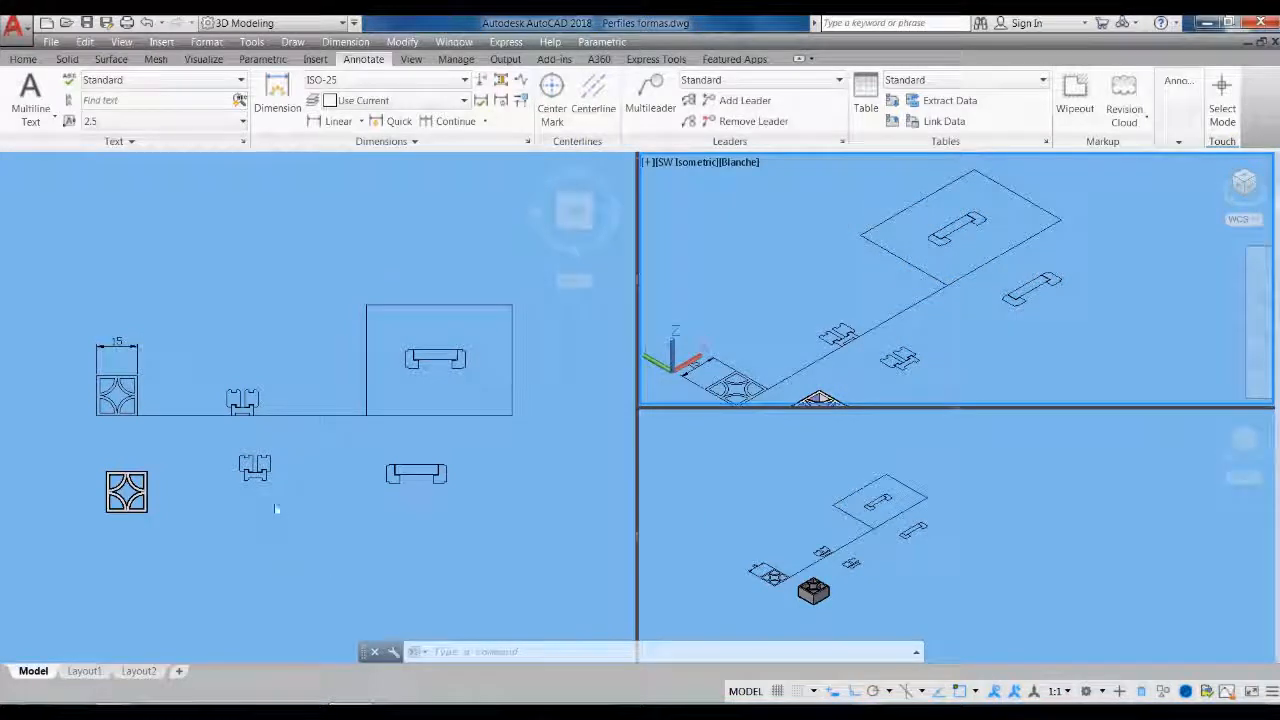
Measure the height of the connector piece below the twin notched profiles with a linear dimension, without placing it
left_click(249, 508)
scroll(271, 428, "up", 6)
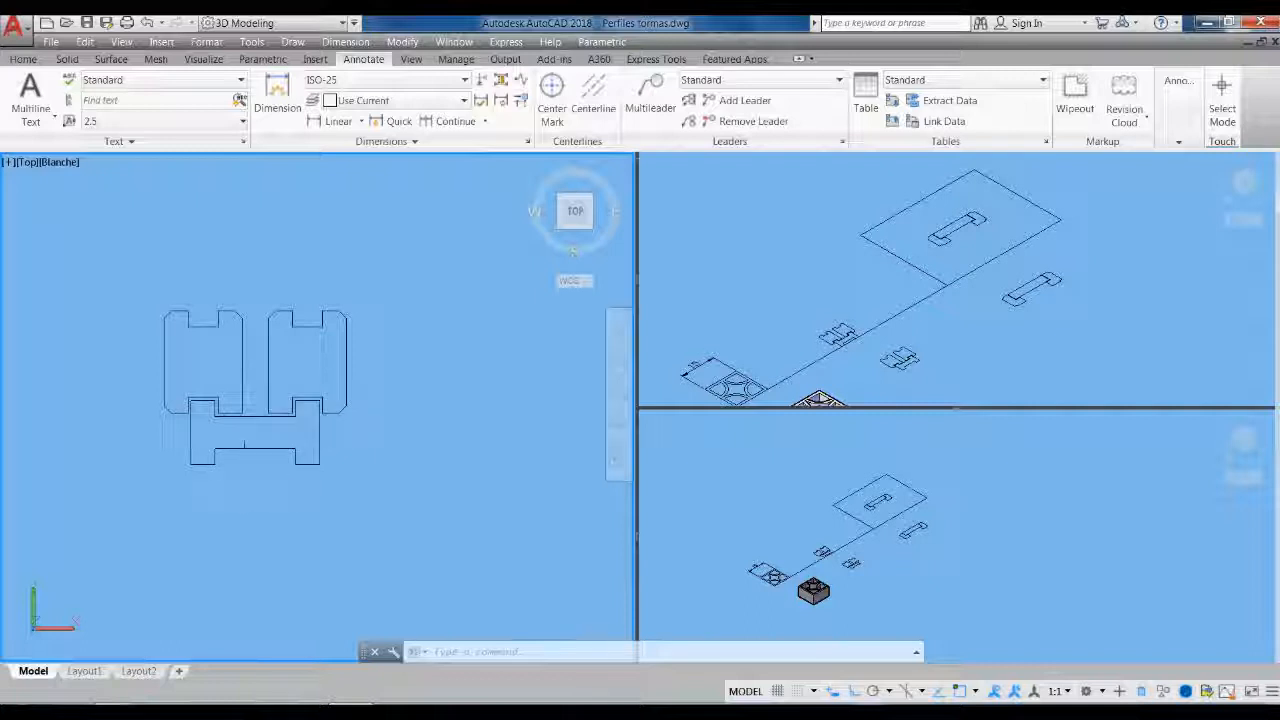
key("Return")
left_click(295, 464)
left_click(295, 416)
scroll(388, 432, "up", 5)
scroll(392, 438, "down", 7)
key("Escape")
Draw a construction line across the connector piece's lower opening, between the inner bottom corners of its two legs
scroll(350, 443, "up", 3)
scroll(237, 470, "up", 2)
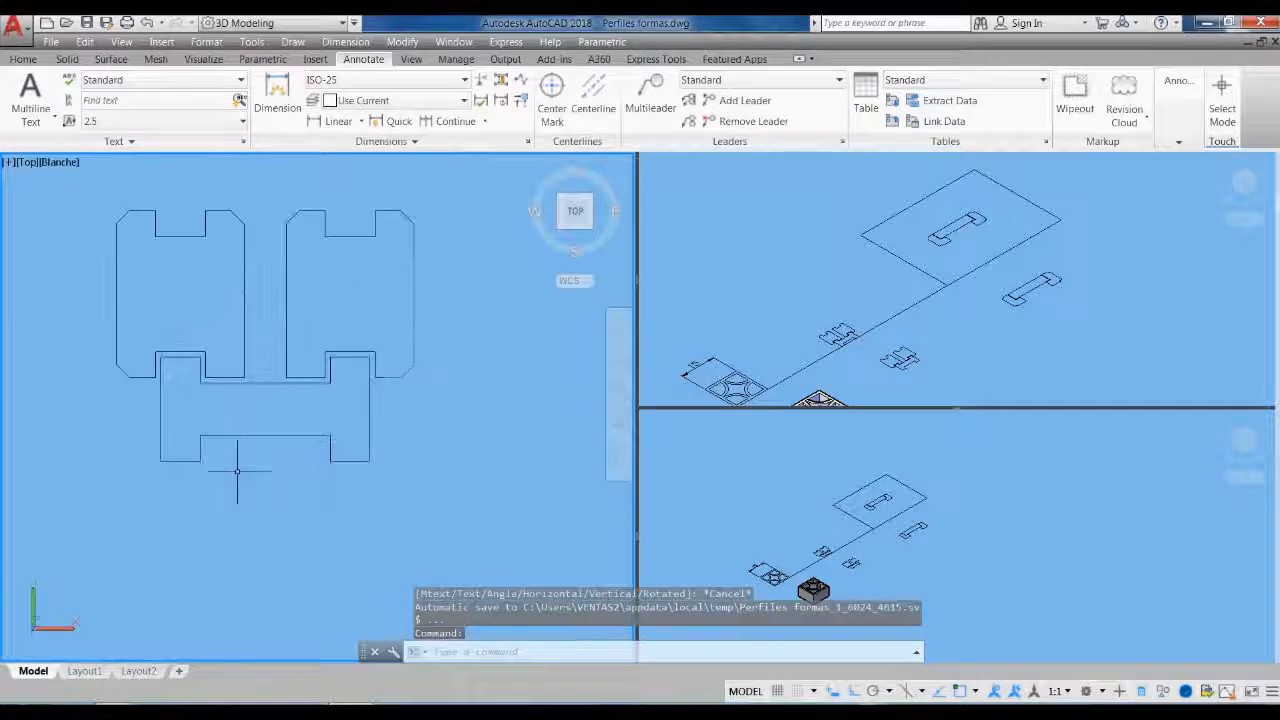
key("Return")
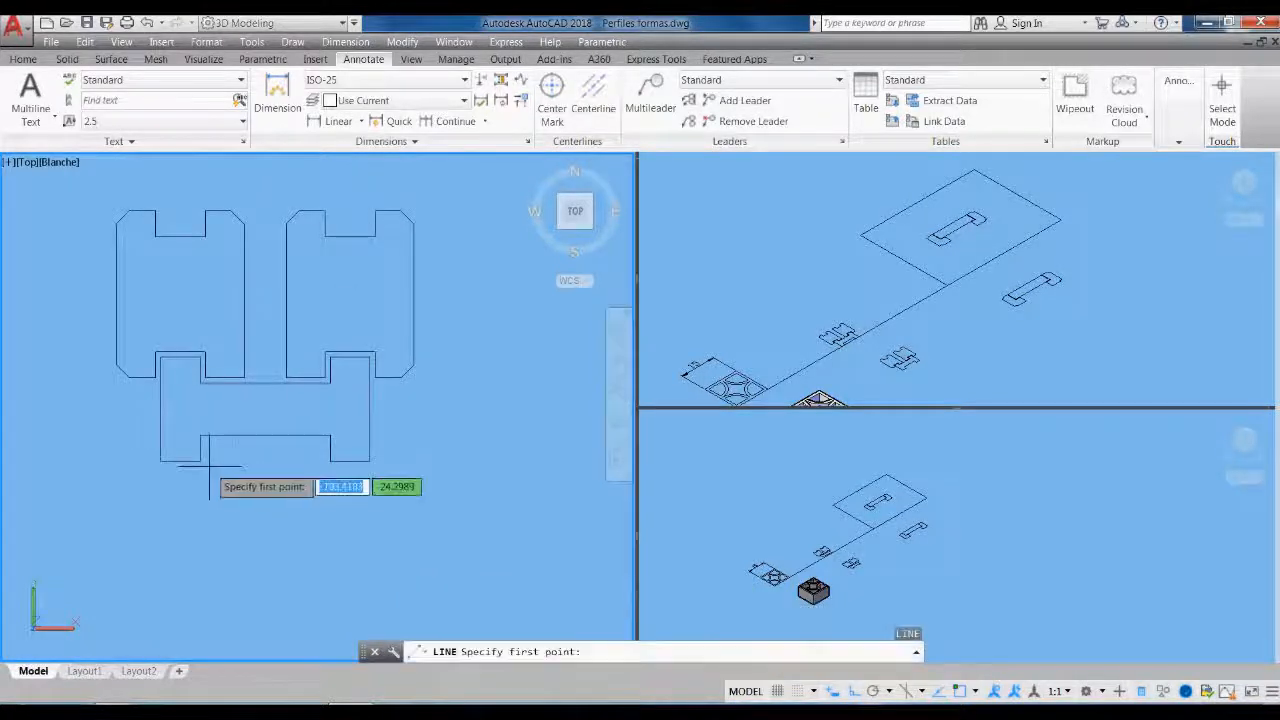
left_click(200, 461)
left_click(330, 461)
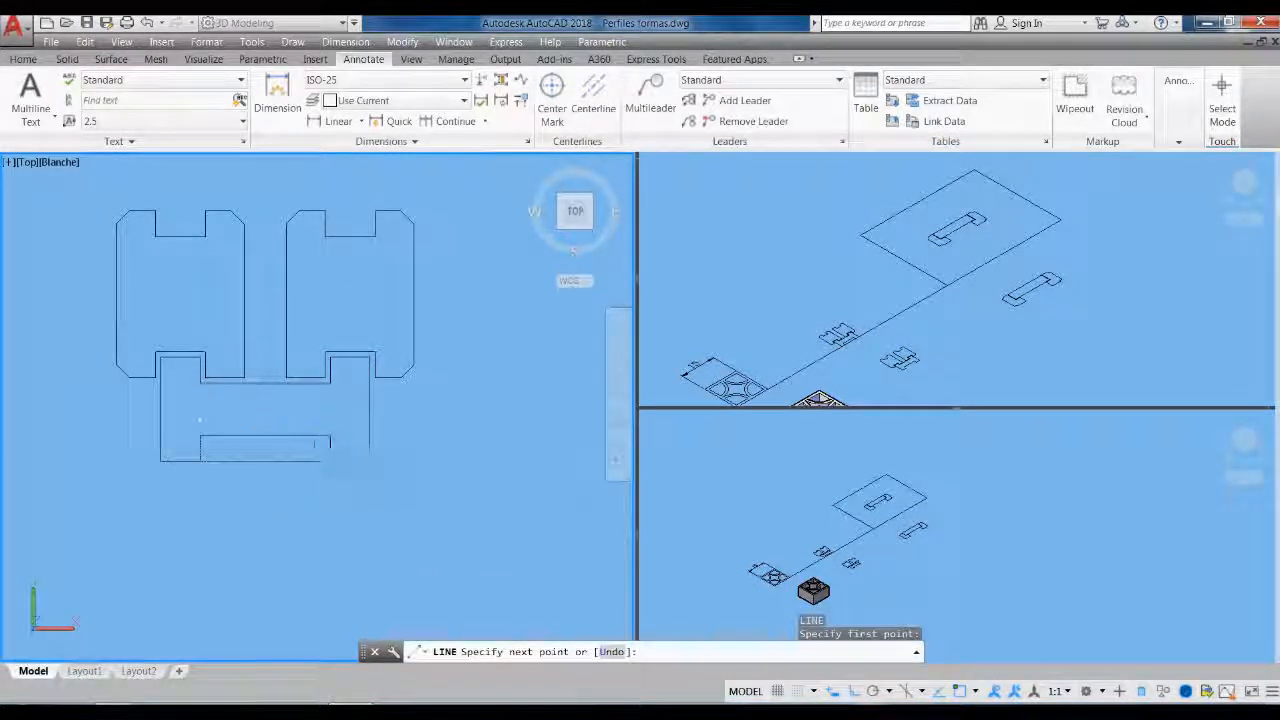
key("Escape")
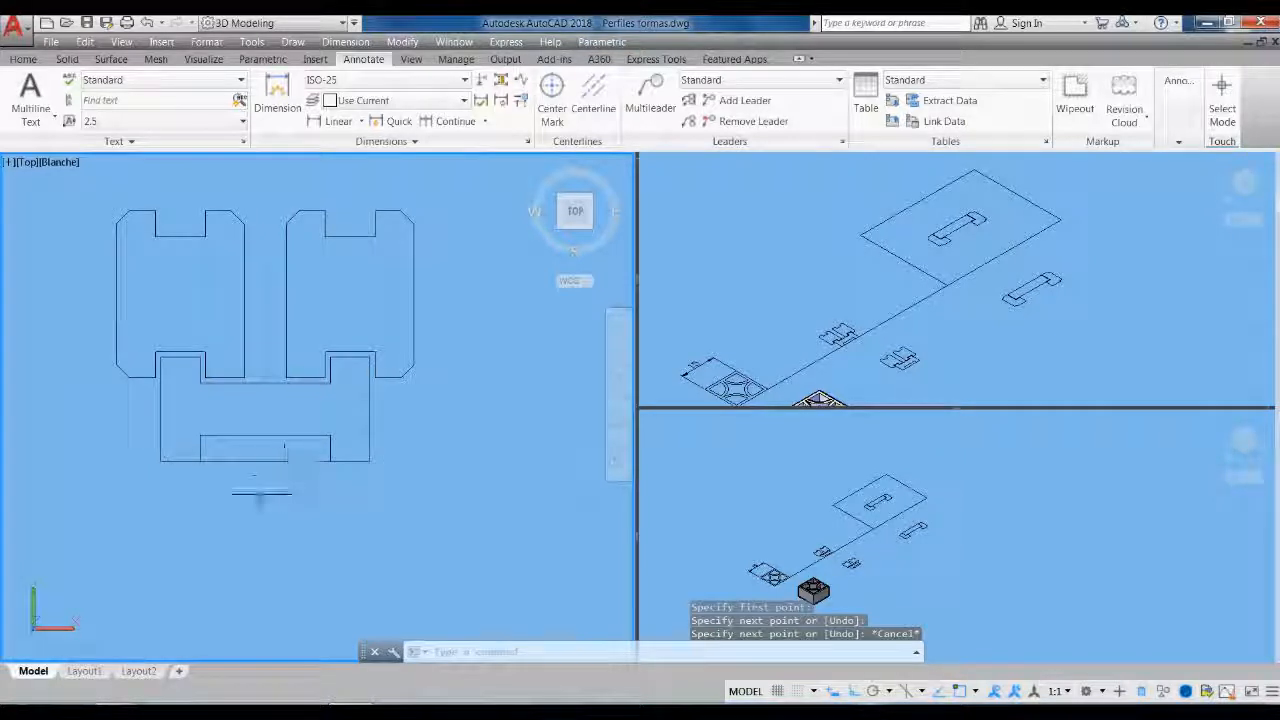
Draw a line 3 units long straight down from the midpoint of the construction line
type("l")
key("Return")
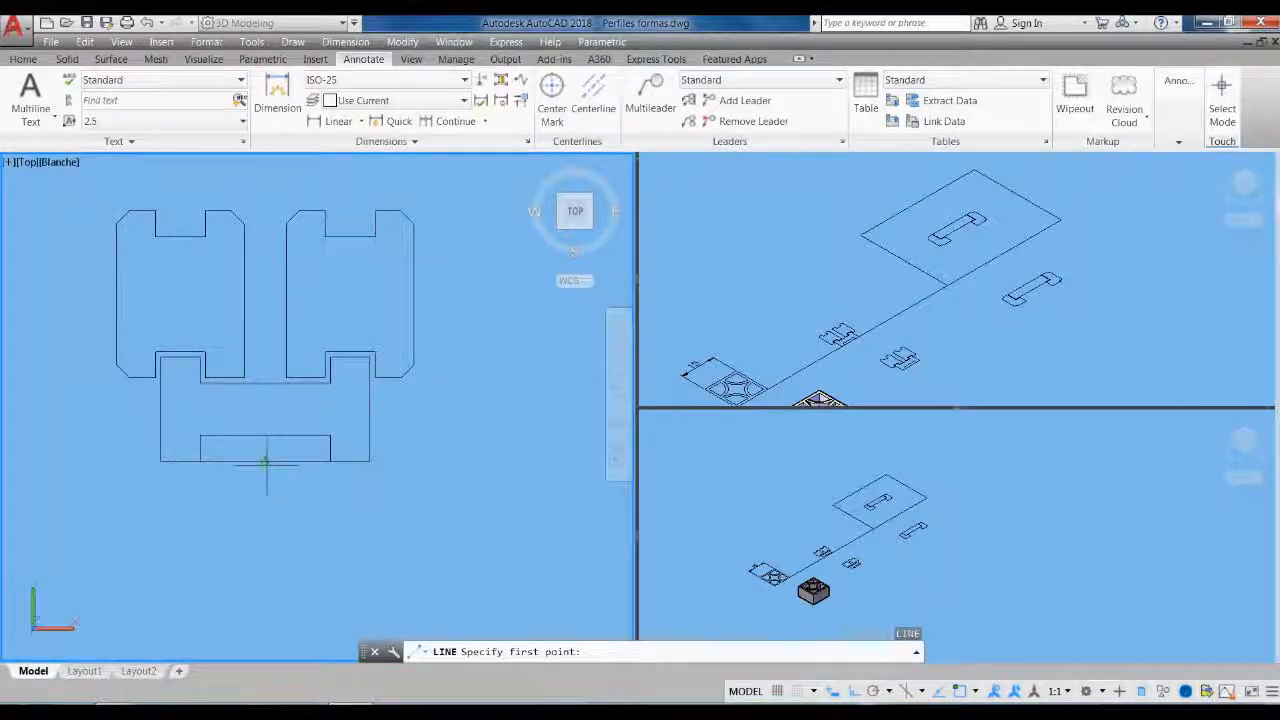
left_click(265, 461)
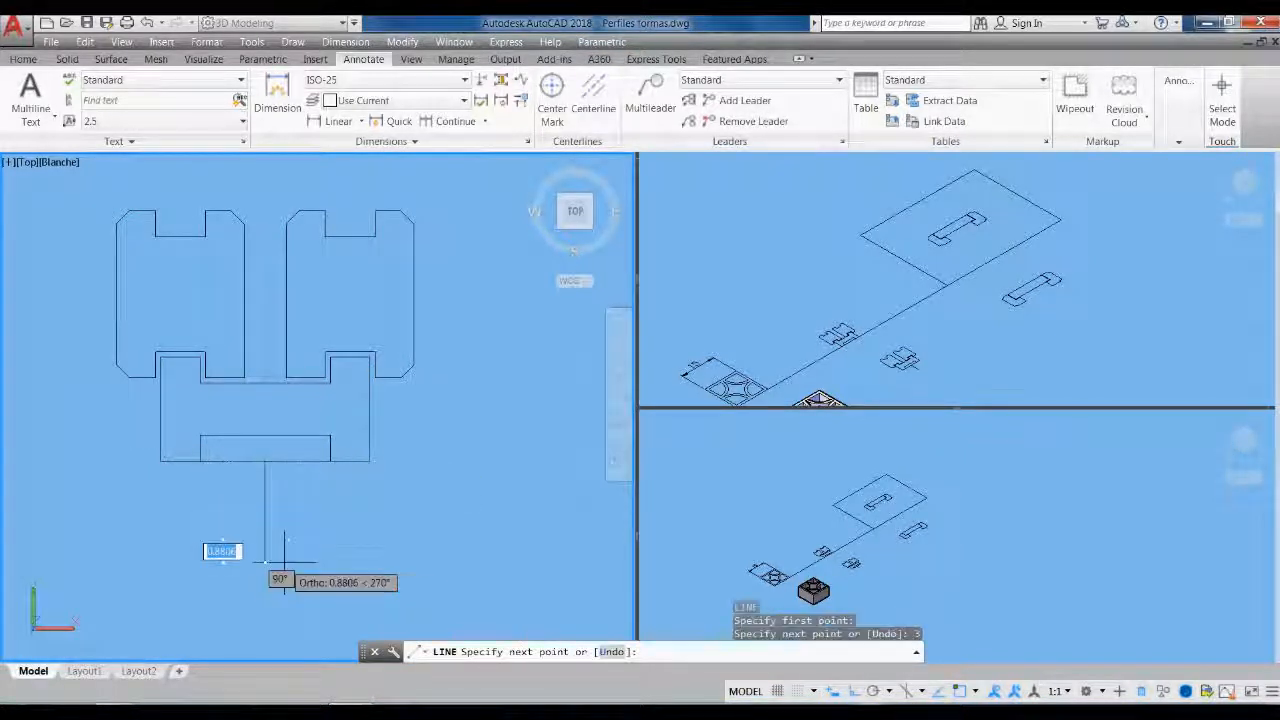
left_click(285, 540)
key("Escape")
Erase the horizontal construction line across the connector piece's lower opening
left_click(300, 466)
key("Escape")
left_click(300, 460)
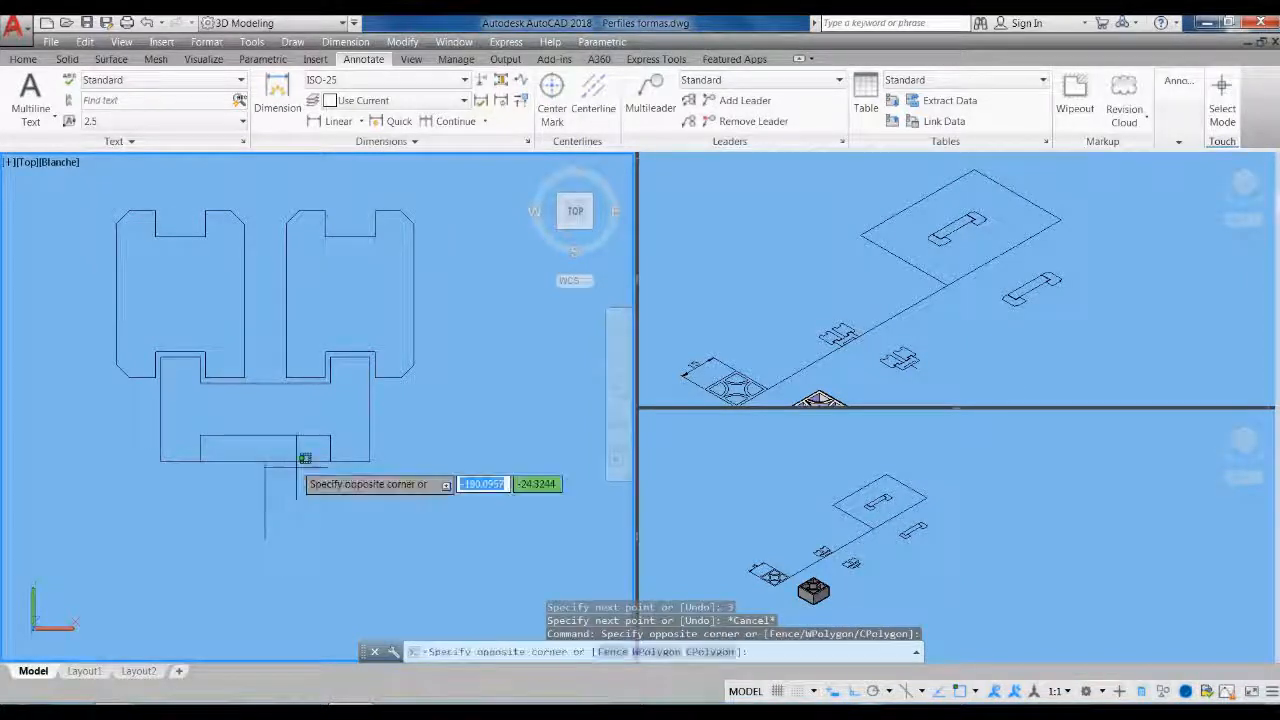
left_click(245, 470)
key("Delete")
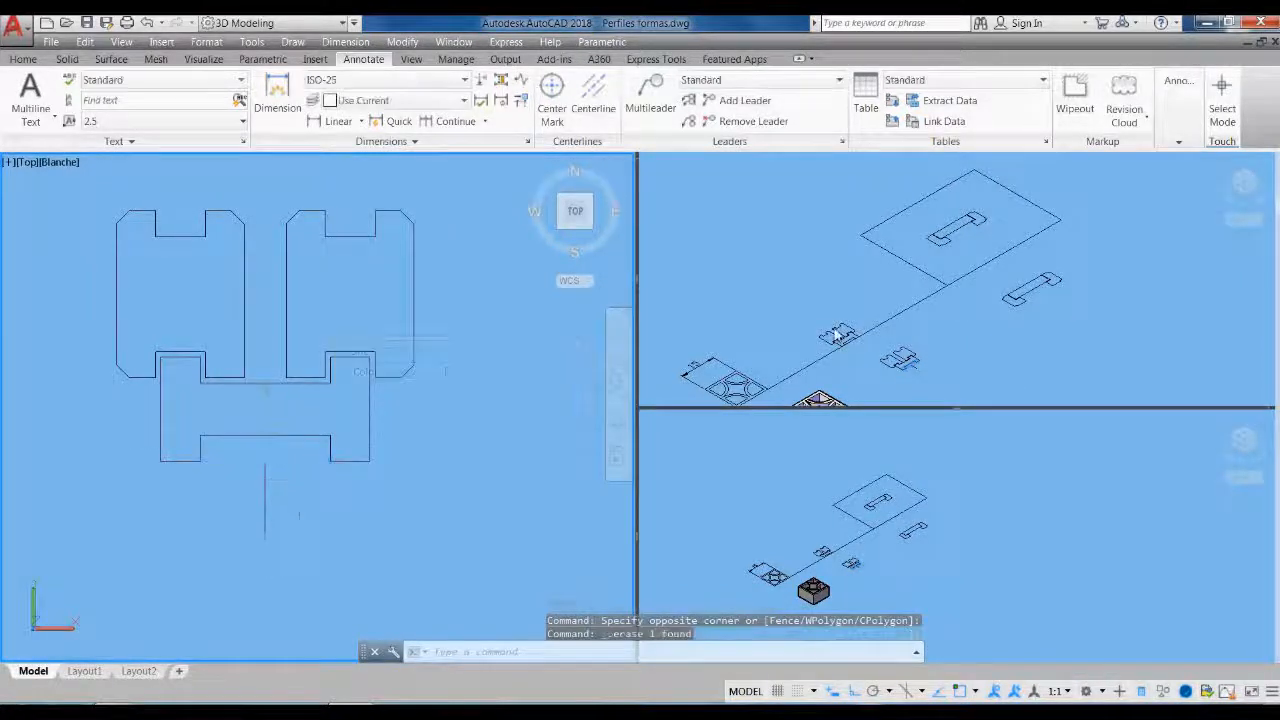
left_click(969, 364)
scroll(900, 385, "up", 5)
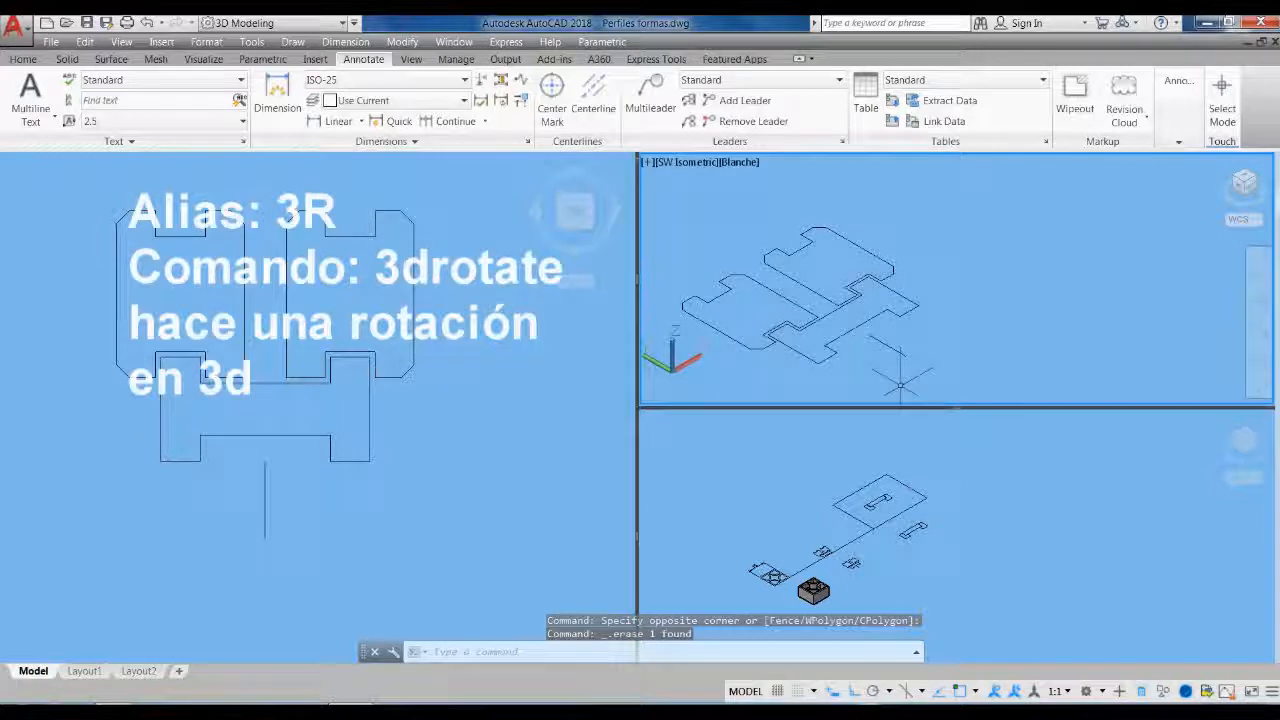
key("Return")
left_click(906, 363)
left_click(891, 343)
scroll(911, 362, "up", 2)
key("Return")
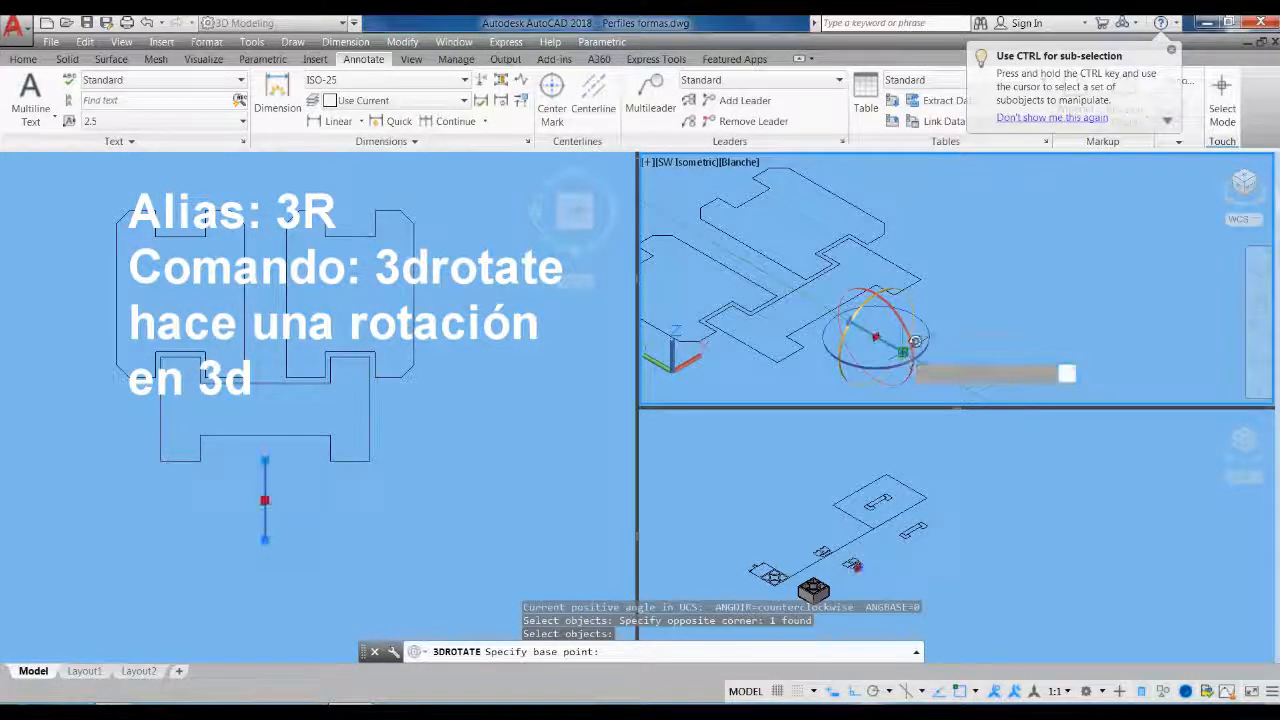
left_click(912, 342)
key("Escape")
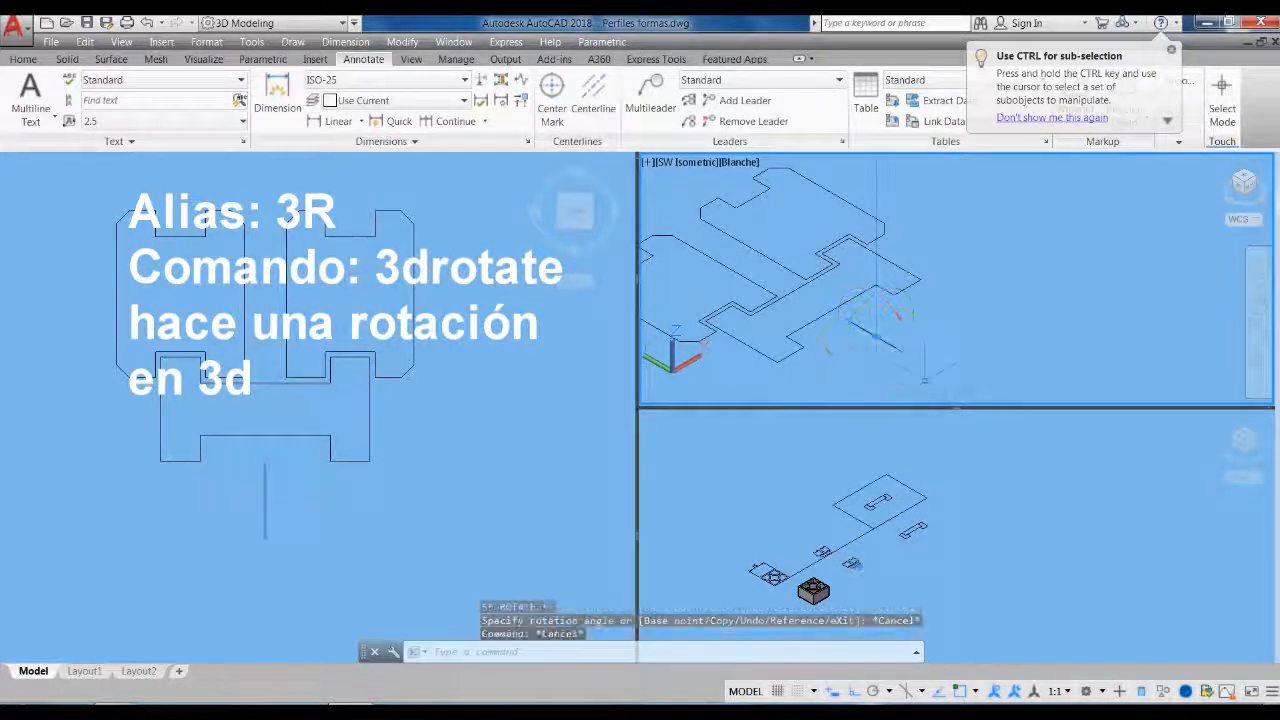
Rotate the 3-unit line 90° in 3D about the X axis at its outer endpoint so it stands vertically
scroll(913, 375, "up", 1)
type("3DR")
key("Return")
left_click(911, 348)
left_click(893, 352)
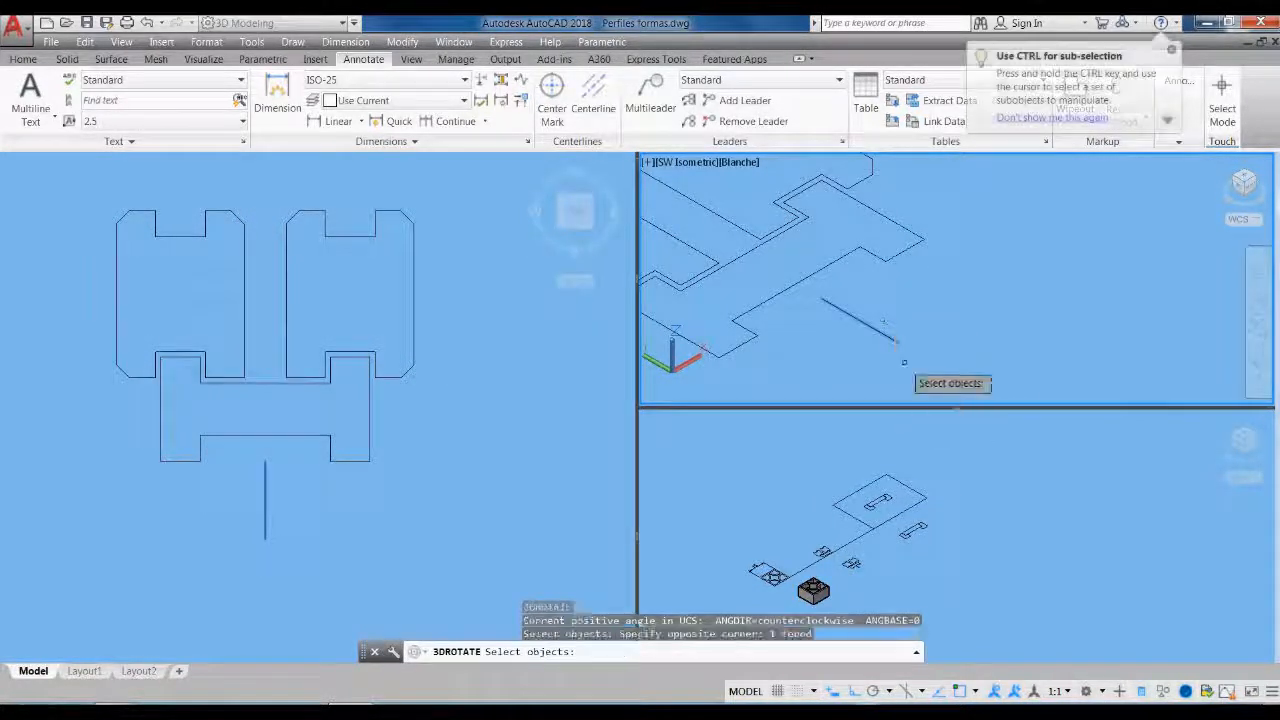
key("Return")
scroll(885, 340, "up", 3)
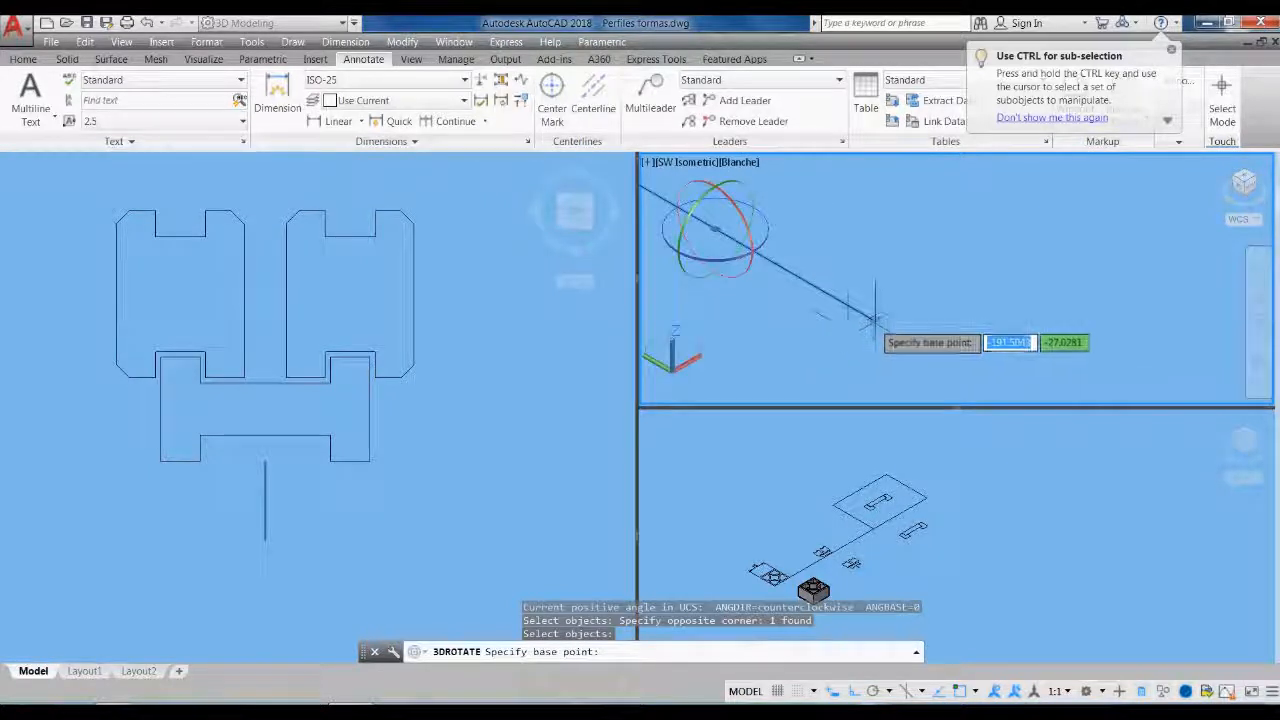
left_click(875, 321)
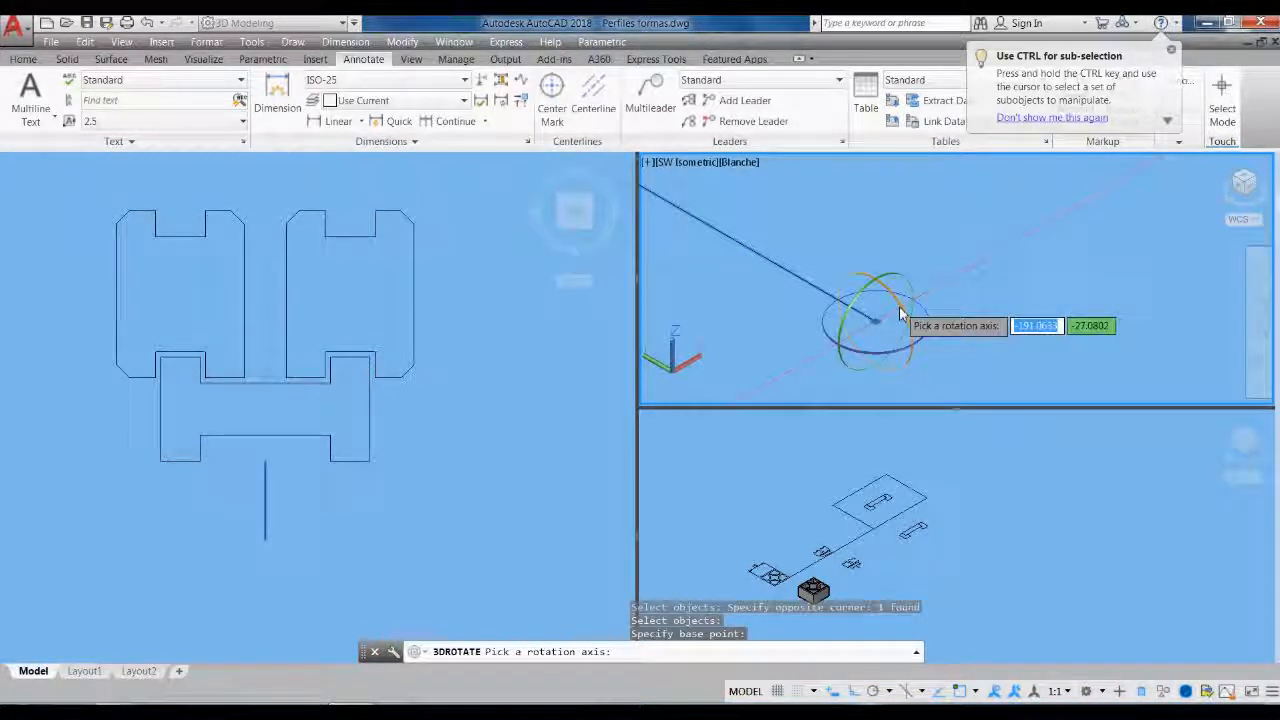
left_click(900, 314)
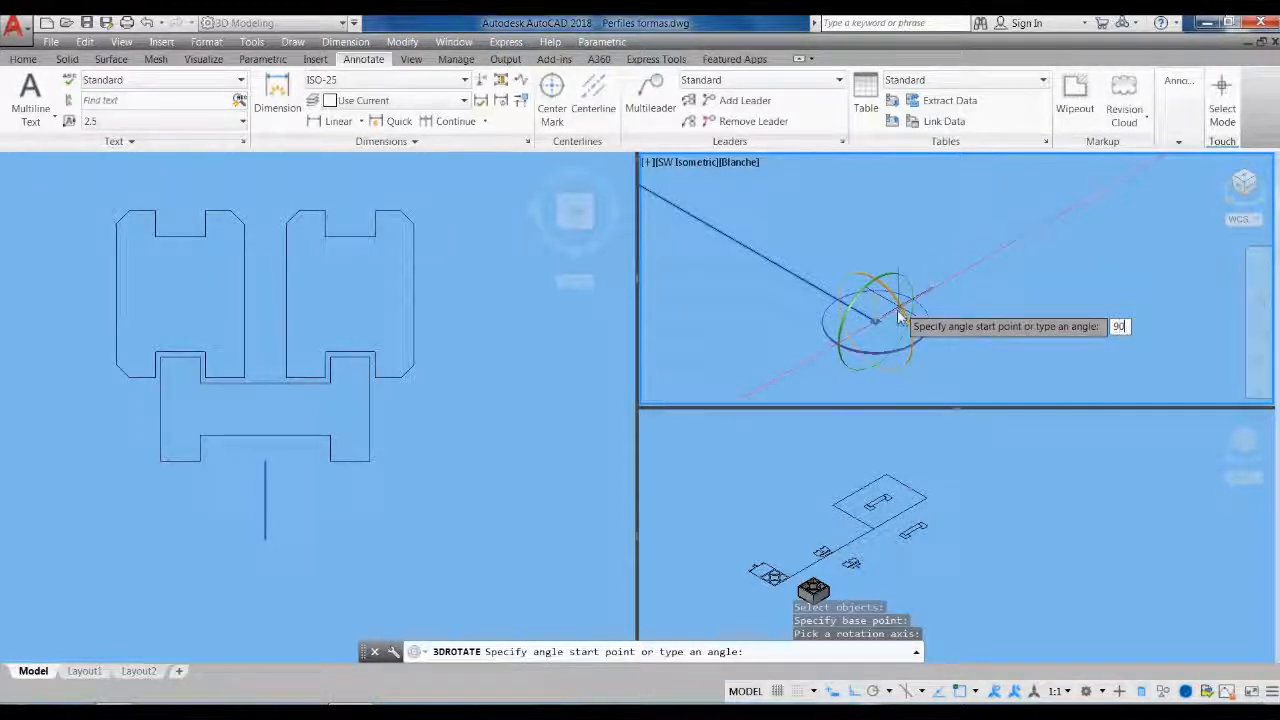
key("Return")
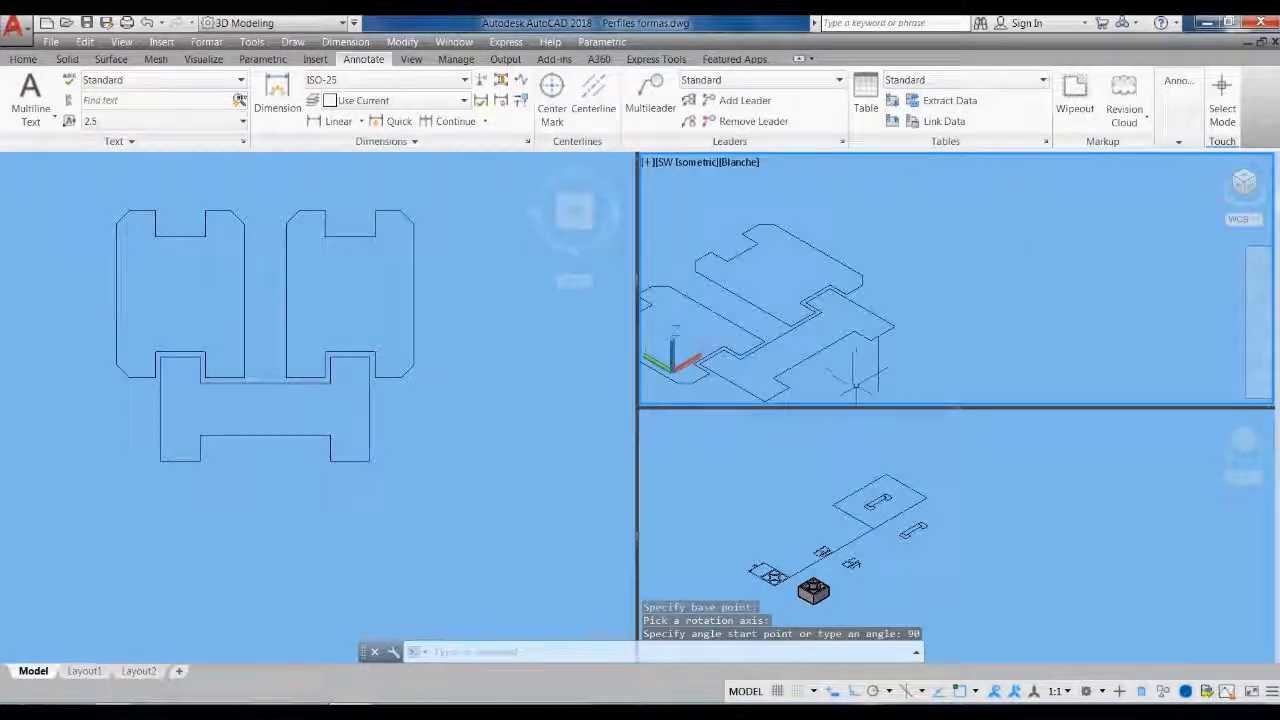
Move the three profile pieces up along the vertical line, from its lower endpoint to its upper endpoint
key("Return")
left_click(852, 379)
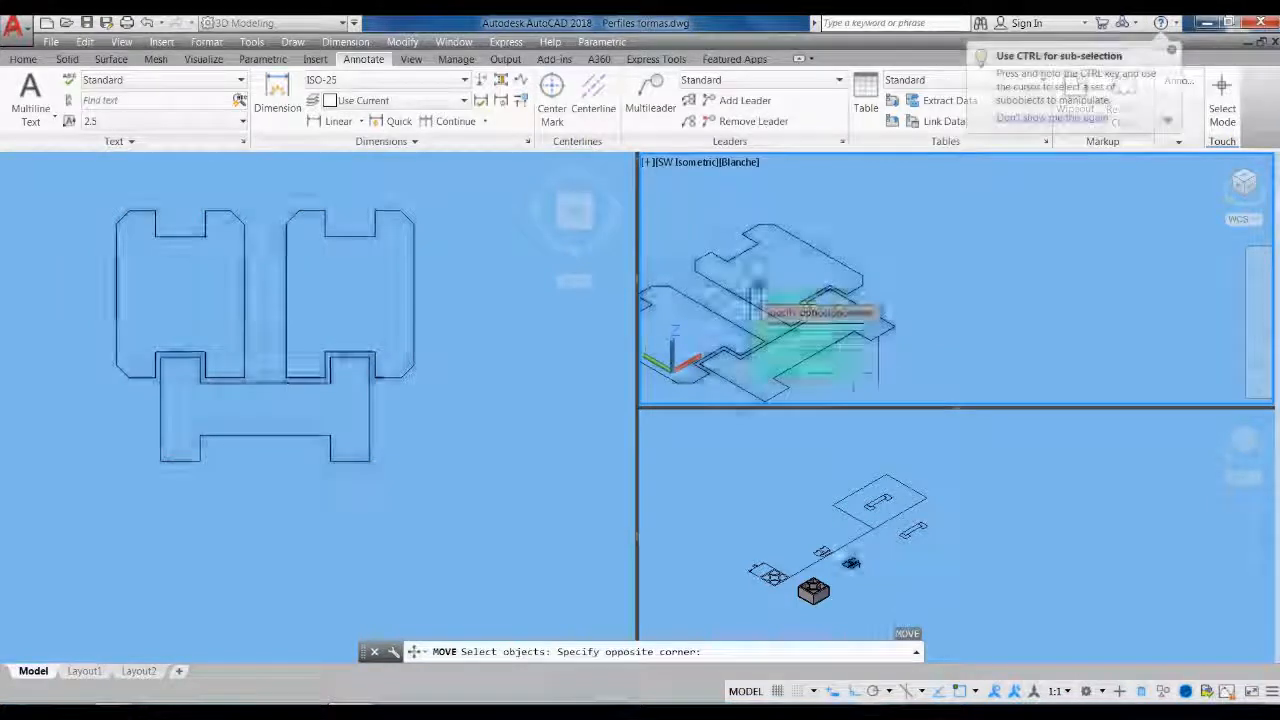
left_click(750, 291)
scroll(891, 400, "up", 2)
key("Return")
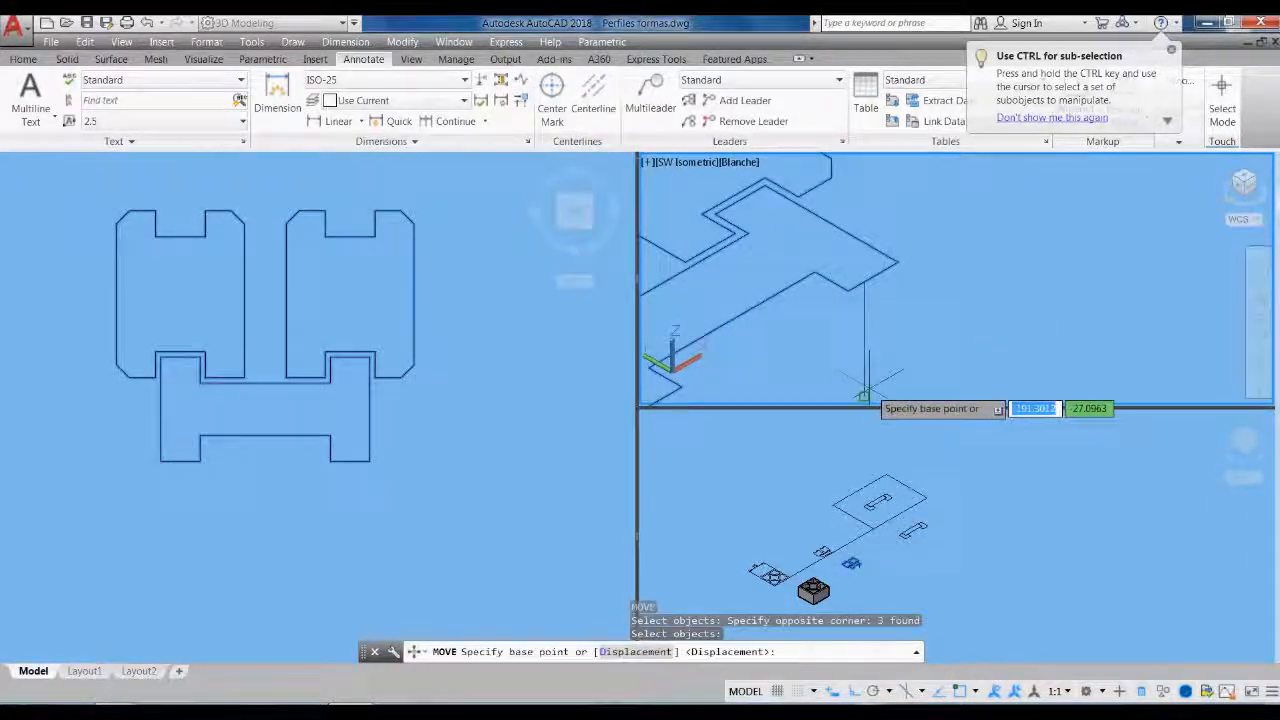
left_click(858, 286)
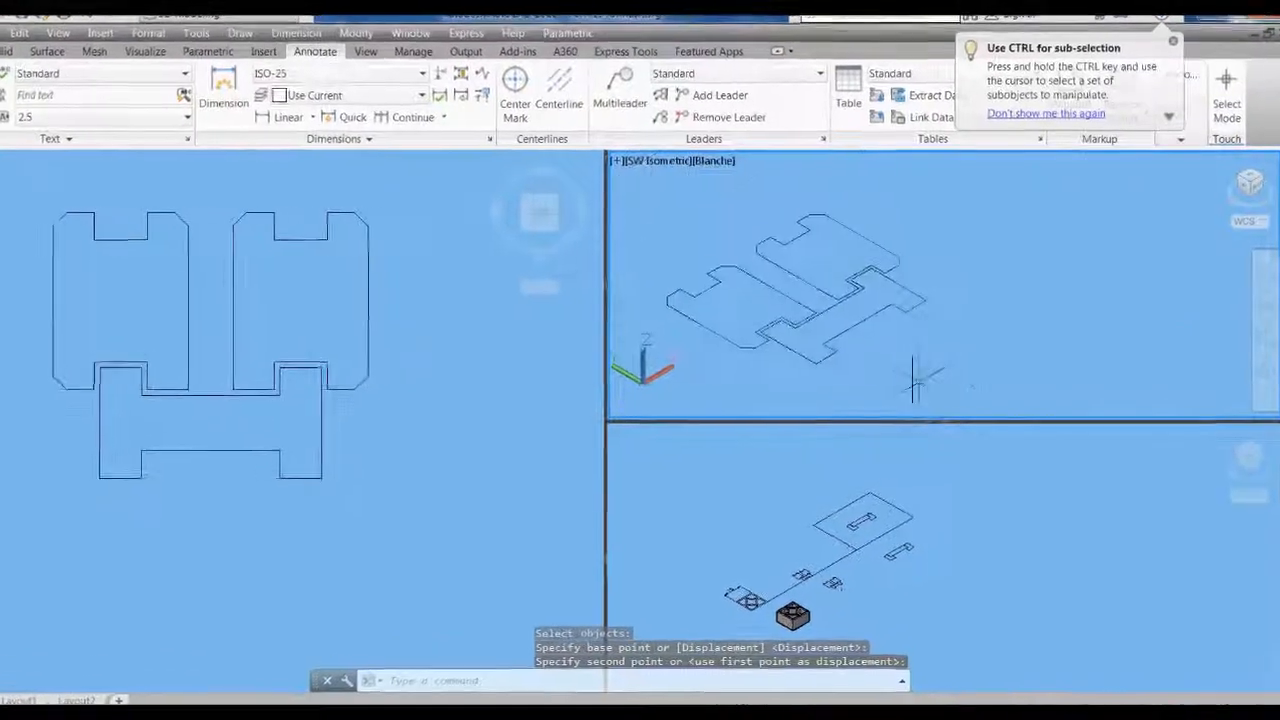
Draw a line 4.4 units long in the negative Y direction from the midpoint of the inner notch edge on the rear notched profile
scroll(844, 288, "up", 3)
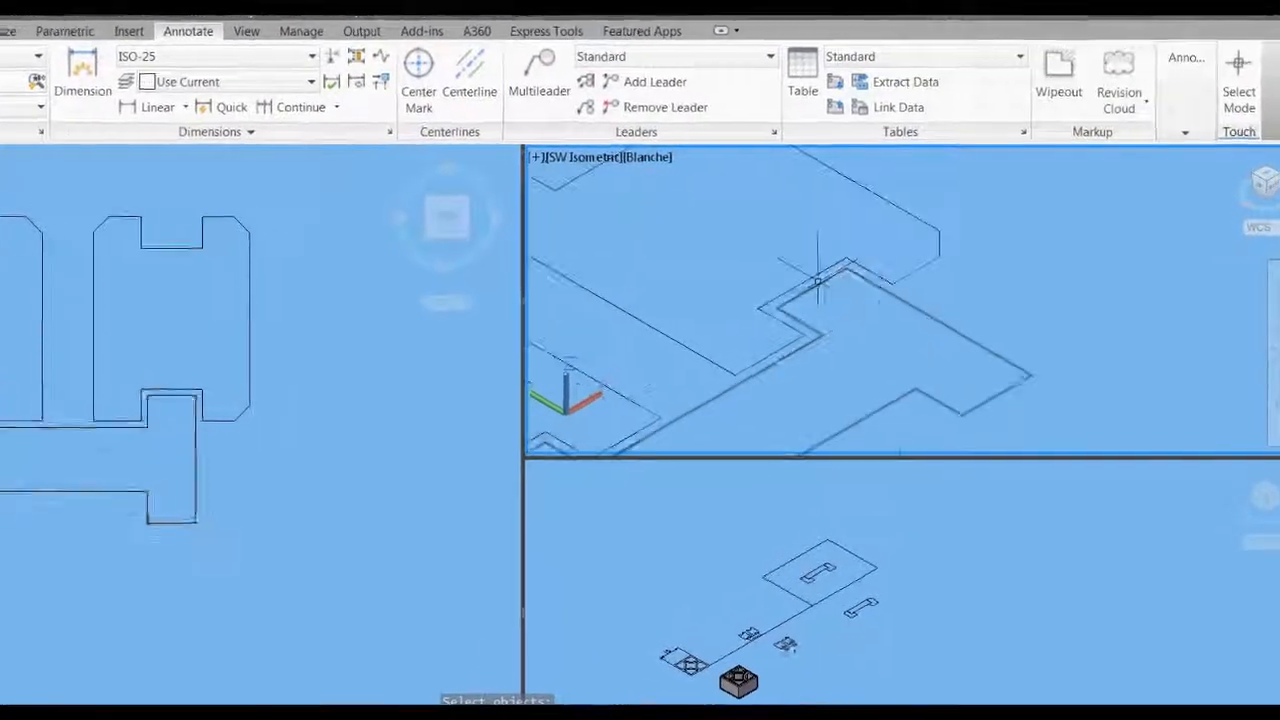
type("l")
key("Return")
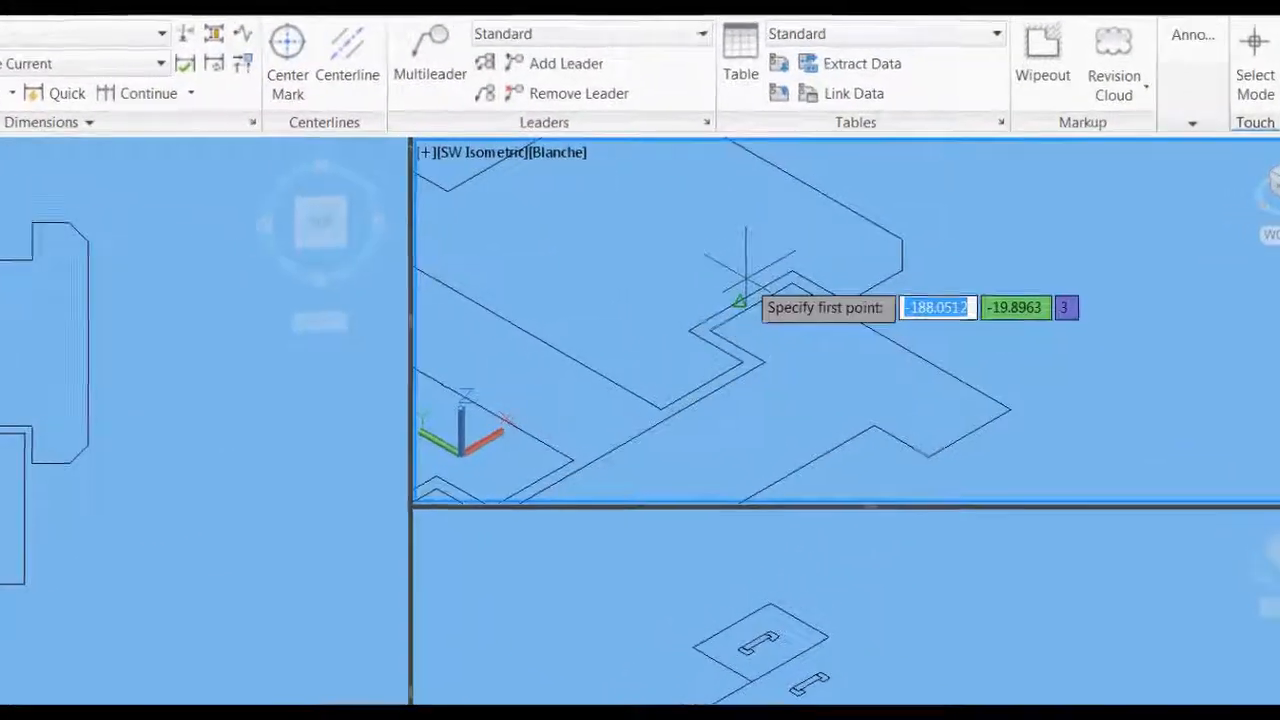
left_click(775, 291)
scroll(777, 288, "down", 2)
type("4.4")
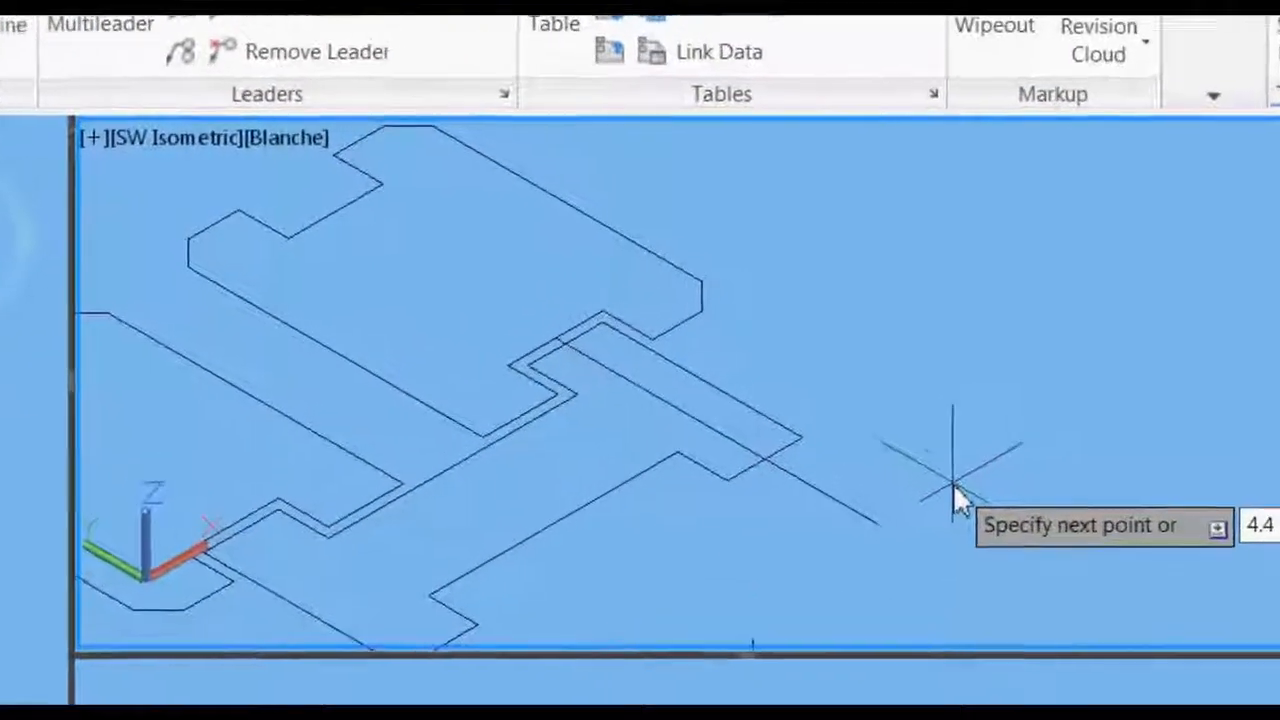
key("Return")
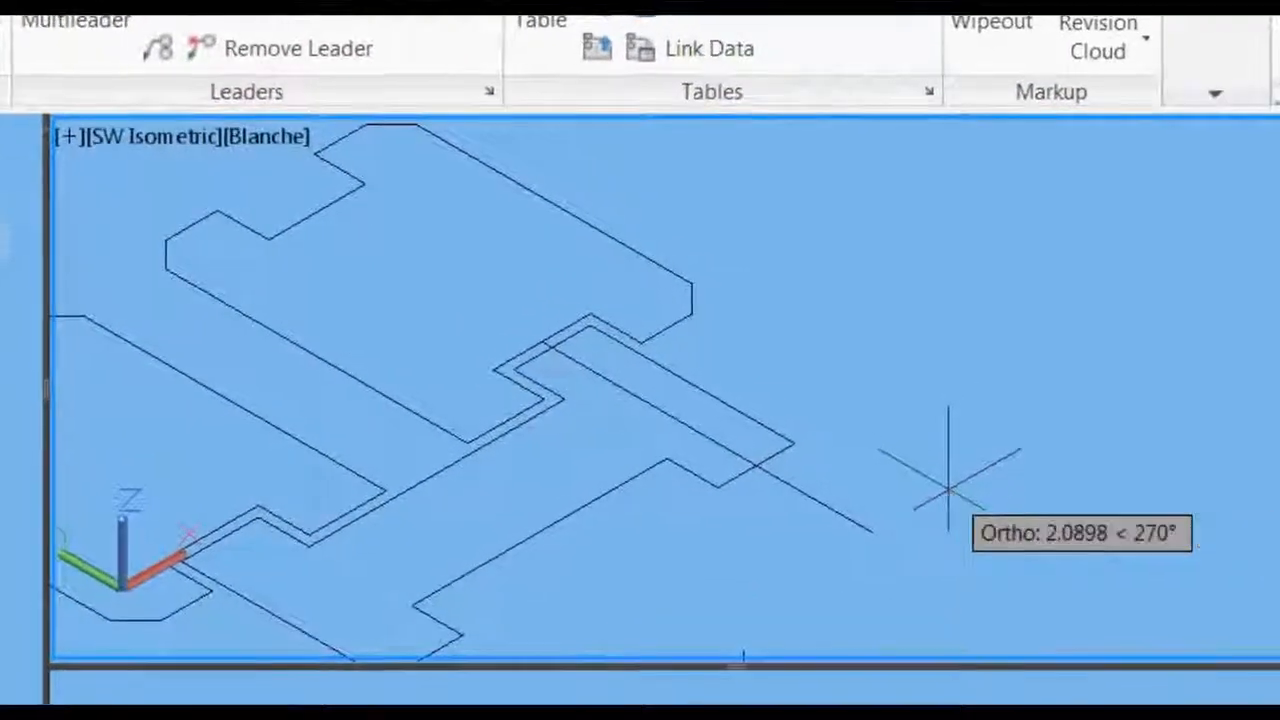
key("Return")
Rotate the 4.4-unit line 90° in 3D about the X axis at its endpoint on the notch edge so it stands vertically
scroll(563, 394, "up", 5)
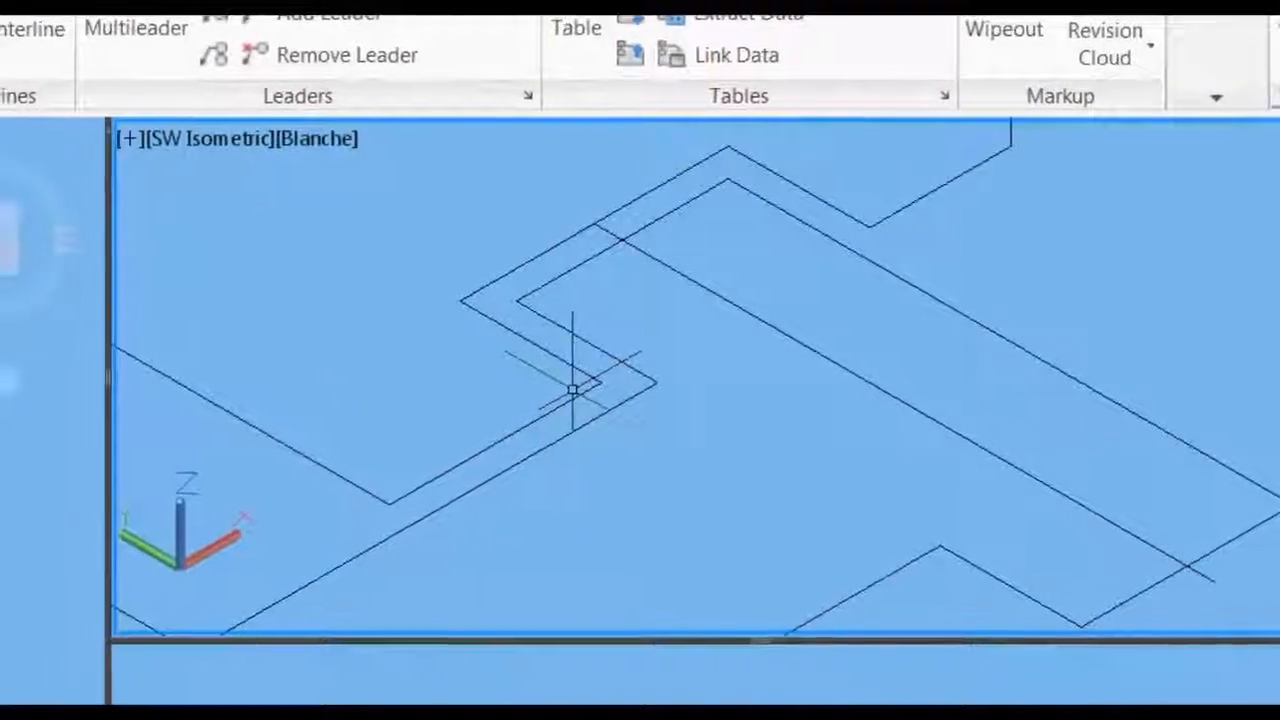
type("tr")
key("Return")
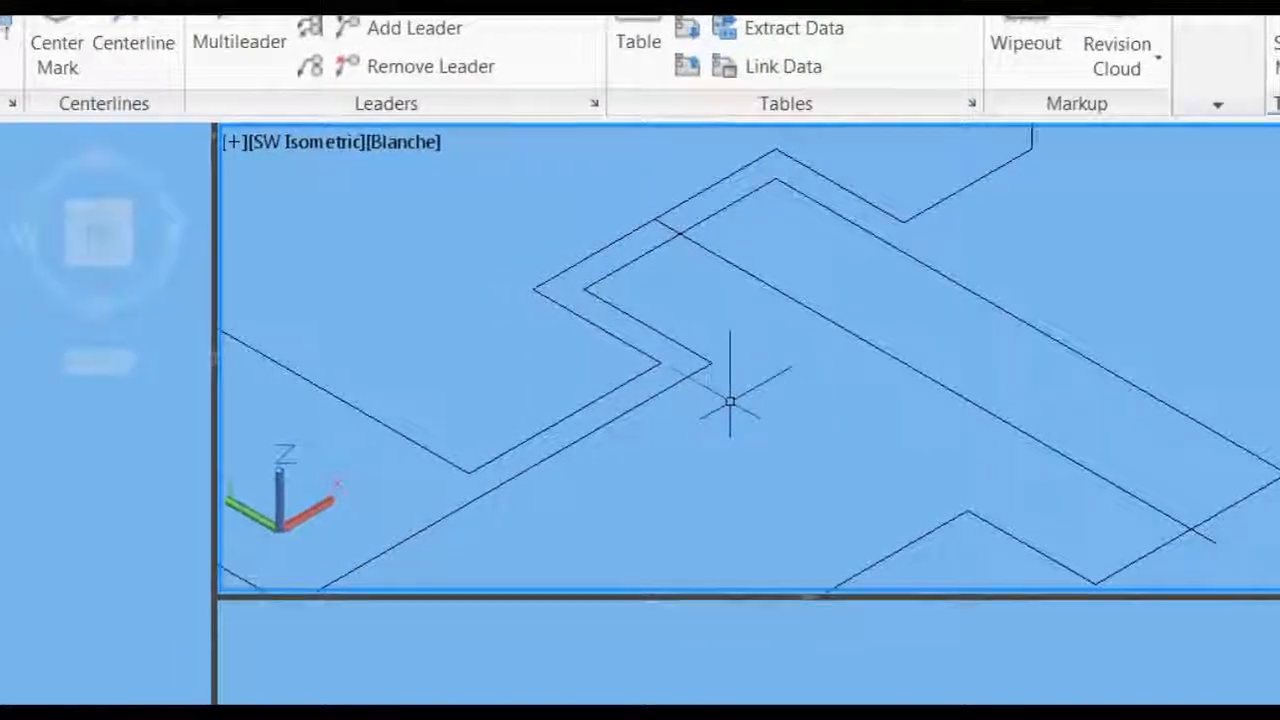
type("3R")
key("Return")
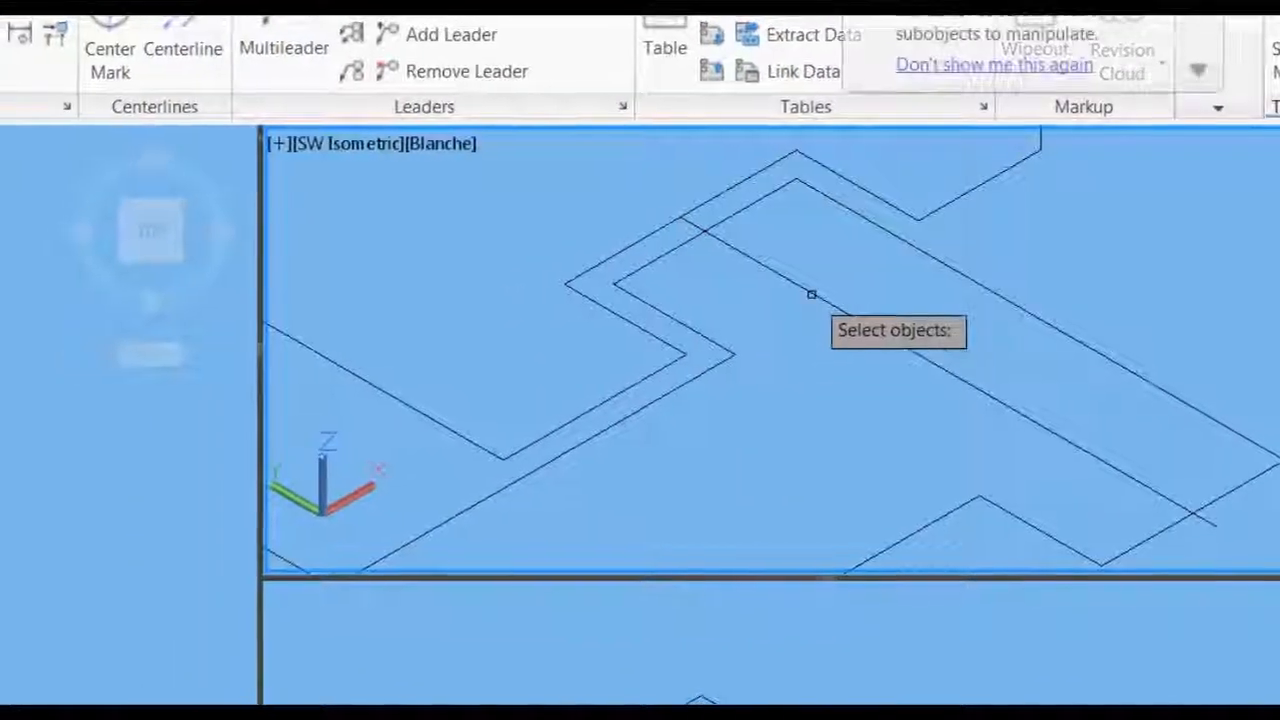
left_click(696, 201)
key("Return")
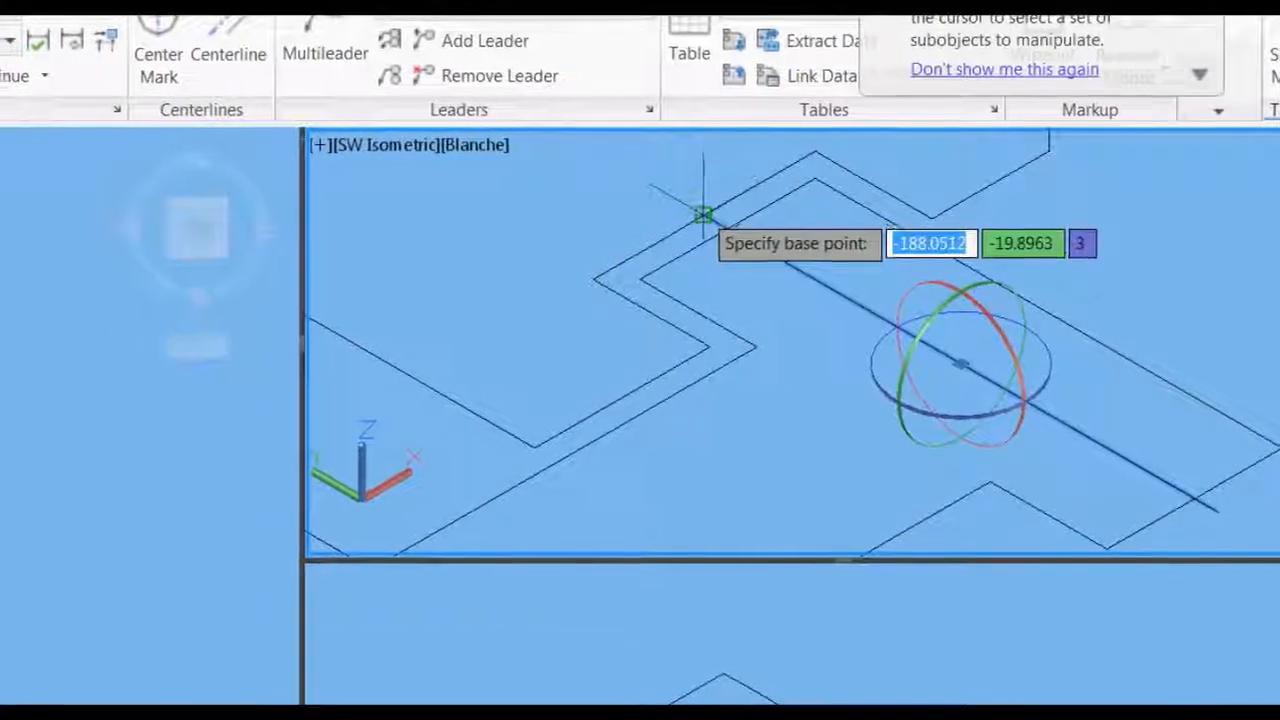
left_click(694, 208)
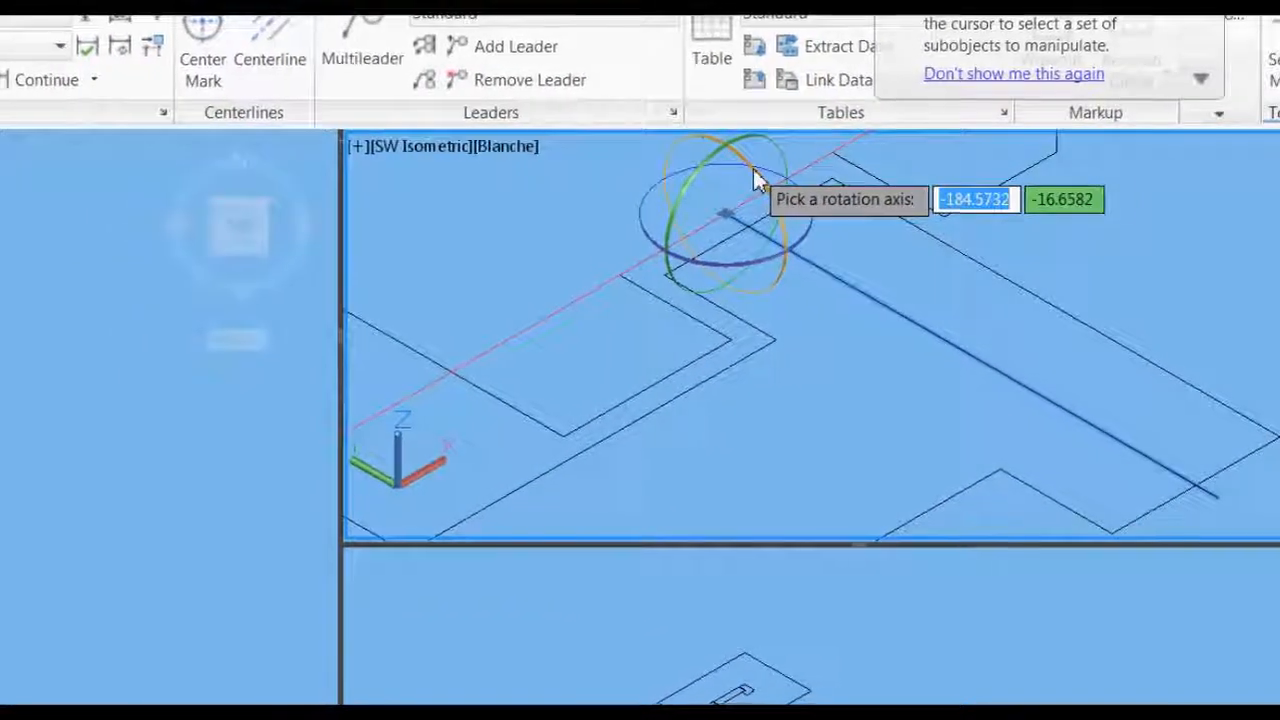
left_click(745, 181)
type("90")
key("Return")
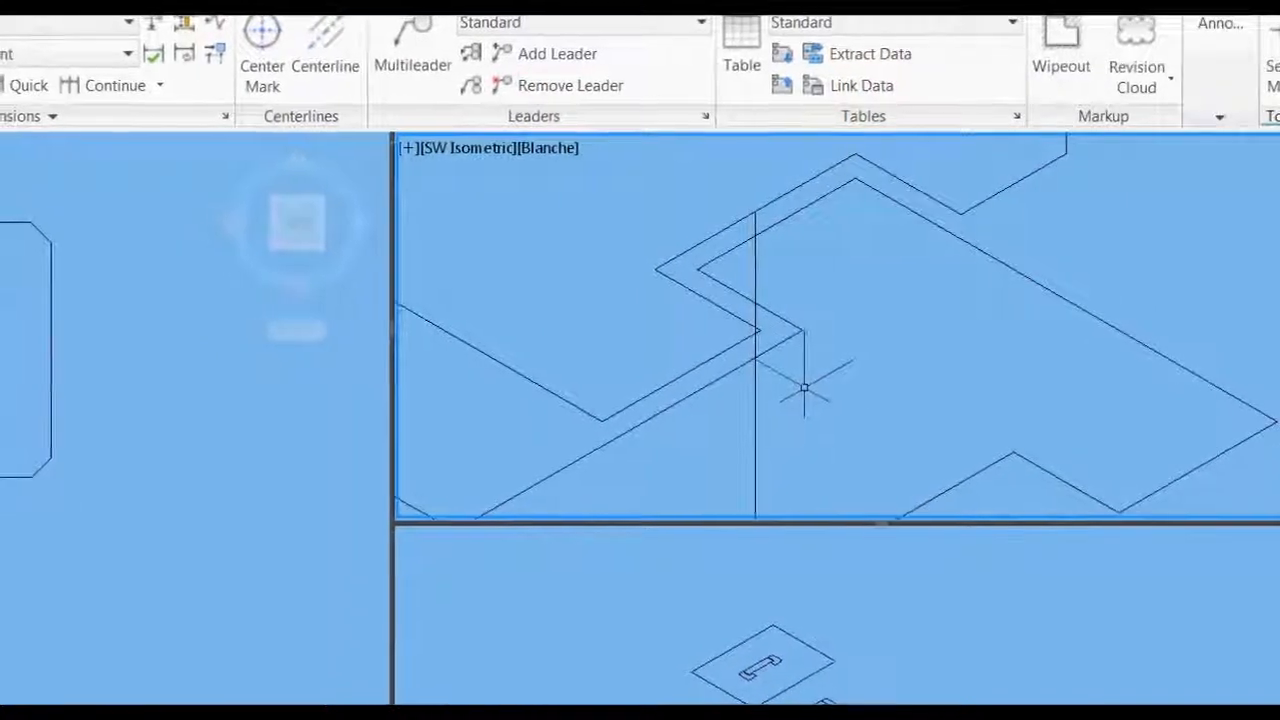
Move the two notched profiles together with the vertical line straight up 4.4 units, using the line's lower endpoint as base point
type("M")
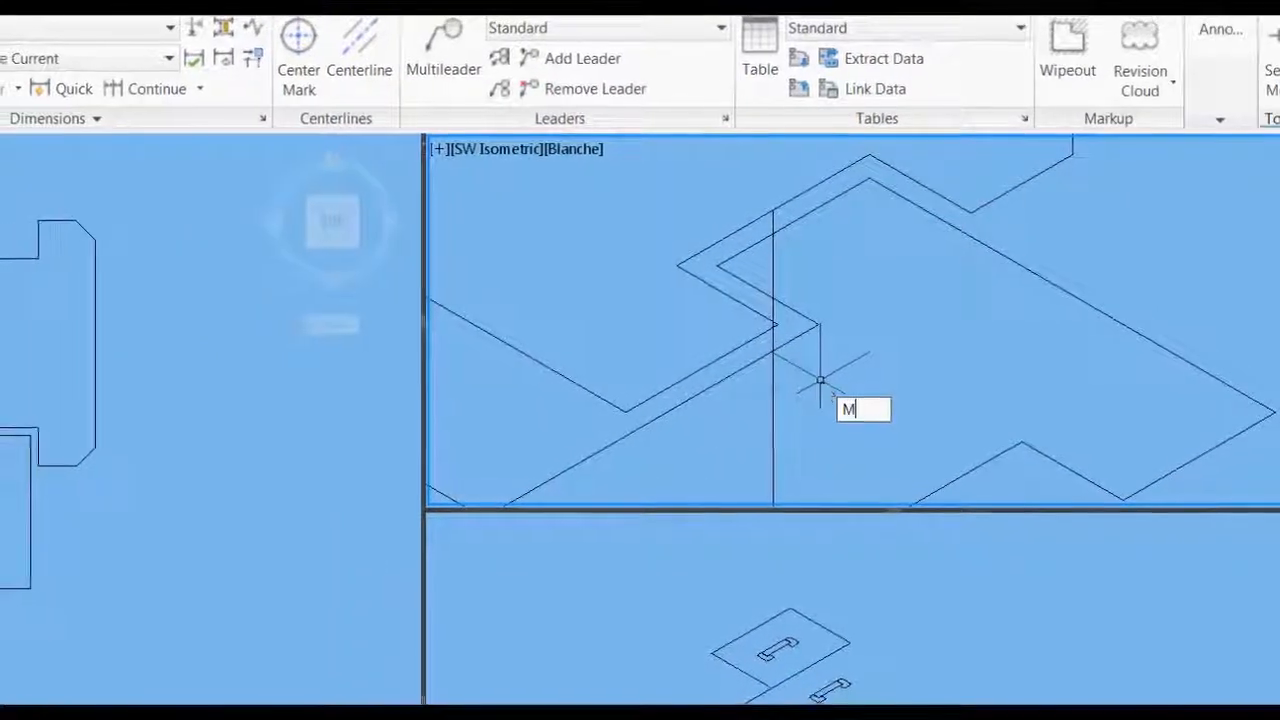
key("Return")
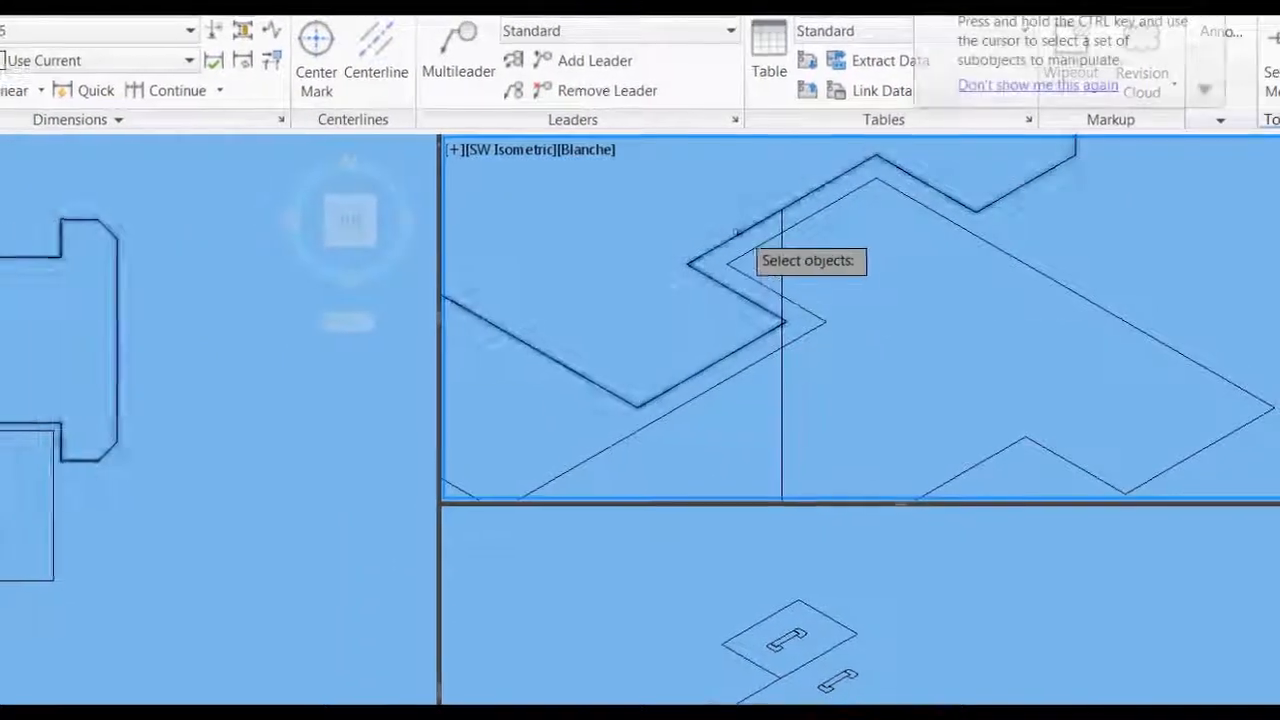
scroll(650, 290, "down", 2)
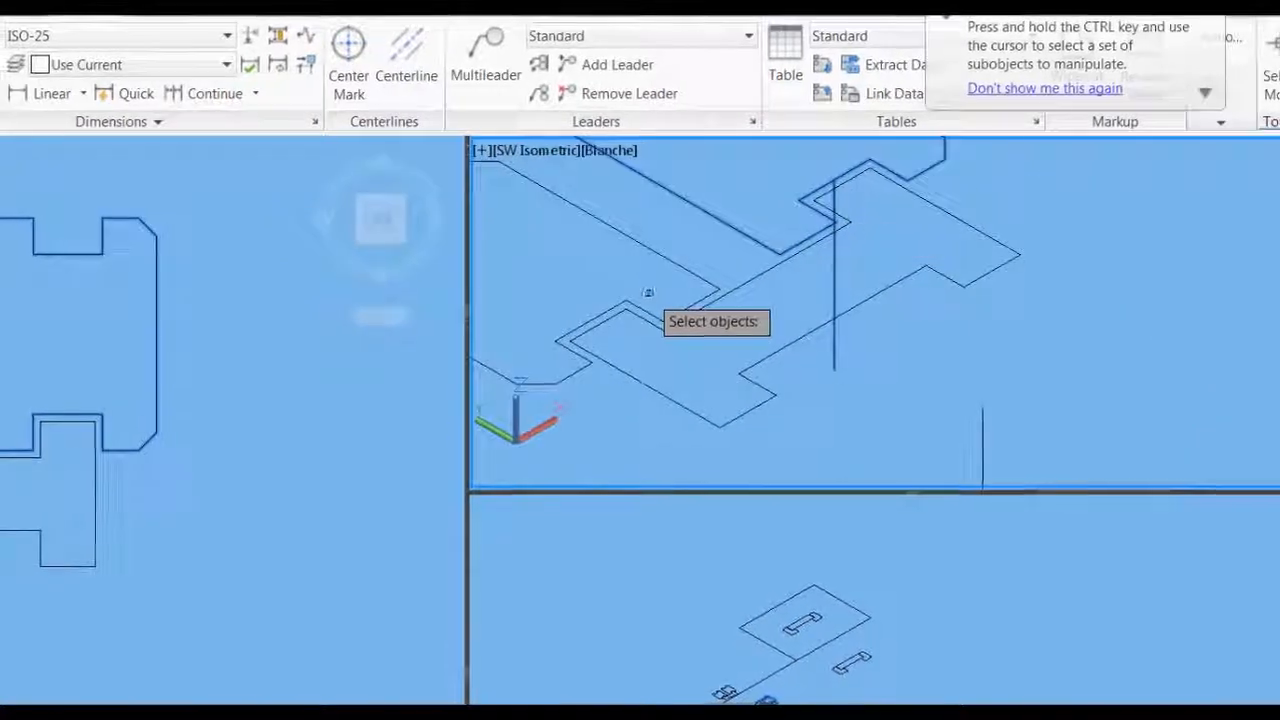
left_click(681, 310)
key("Return")
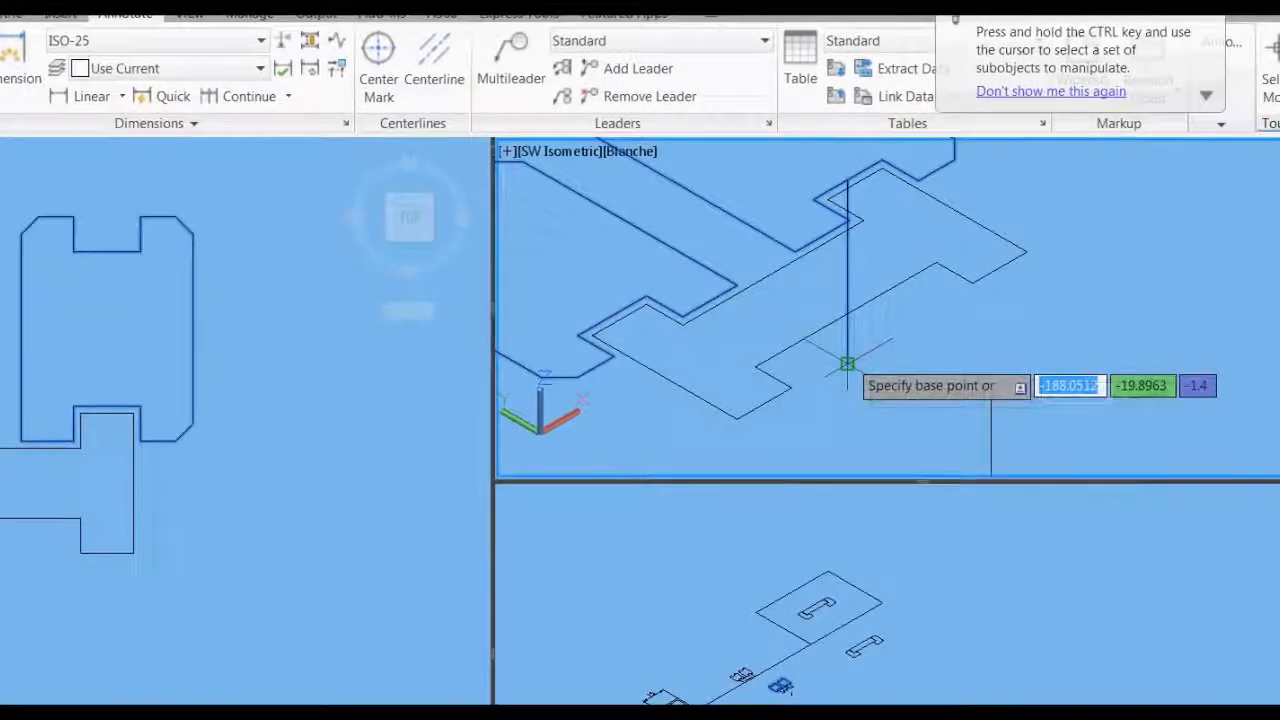
left_click(840, 365)
scroll(828, 436, "down", 4)
type("4.4")
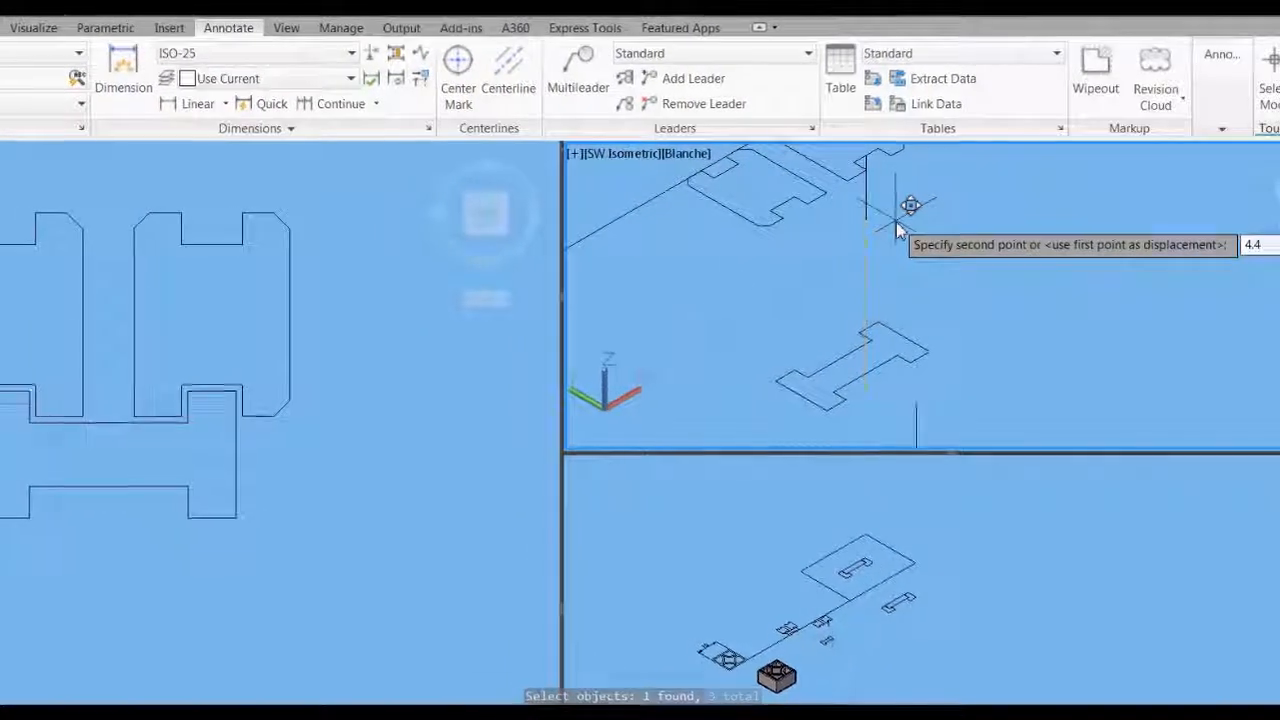
key("Return")
scroll(872, 294, "up", 4)
type("co")
key("Return")
left_click(873, 250)
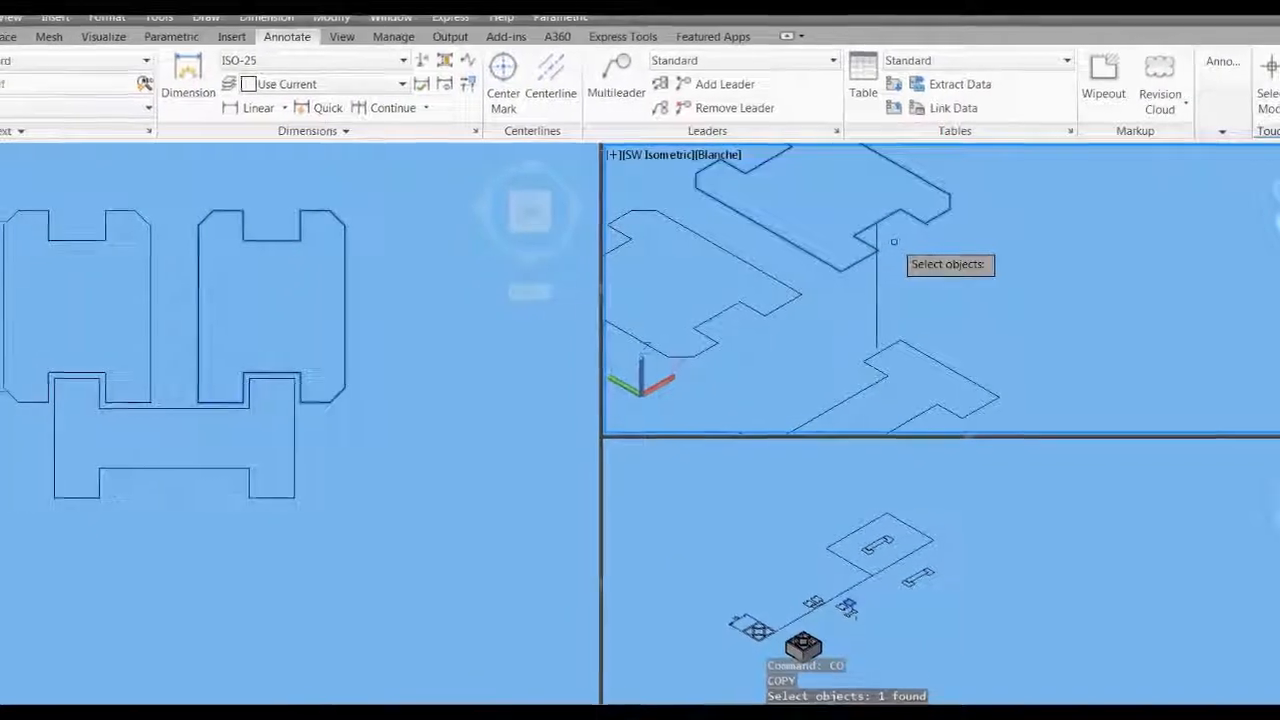
key("Escape")
Copy the vertical line from the notch edge midpoint of one raised profile to the matching midpoint on the other
type("co")
key("Return")
left_click(893, 279)
left_click(870, 302)
key("Return")
left_click(891, 224)
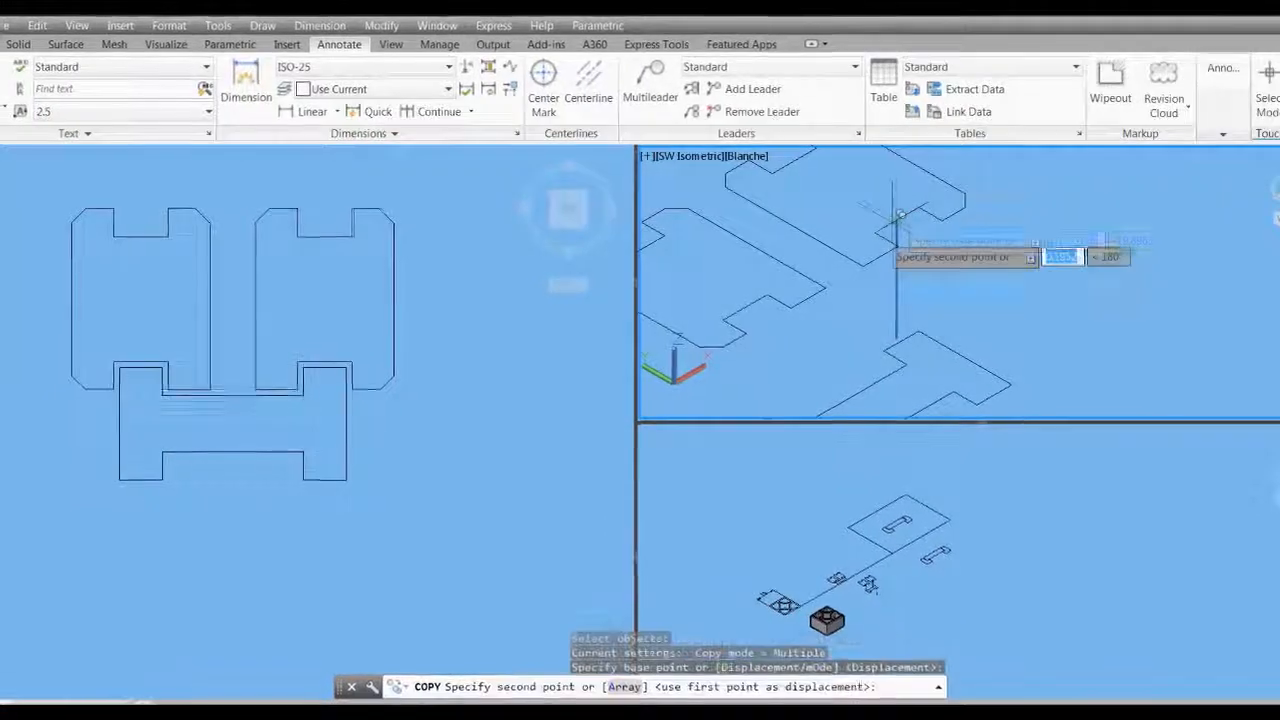
left_click(758, 302)
key("Return")
Draw a circle of radius 10 centred at the lower endpoint of the free-standing vertical line beside the connector piece
scroll(860, 276, "down", 6)
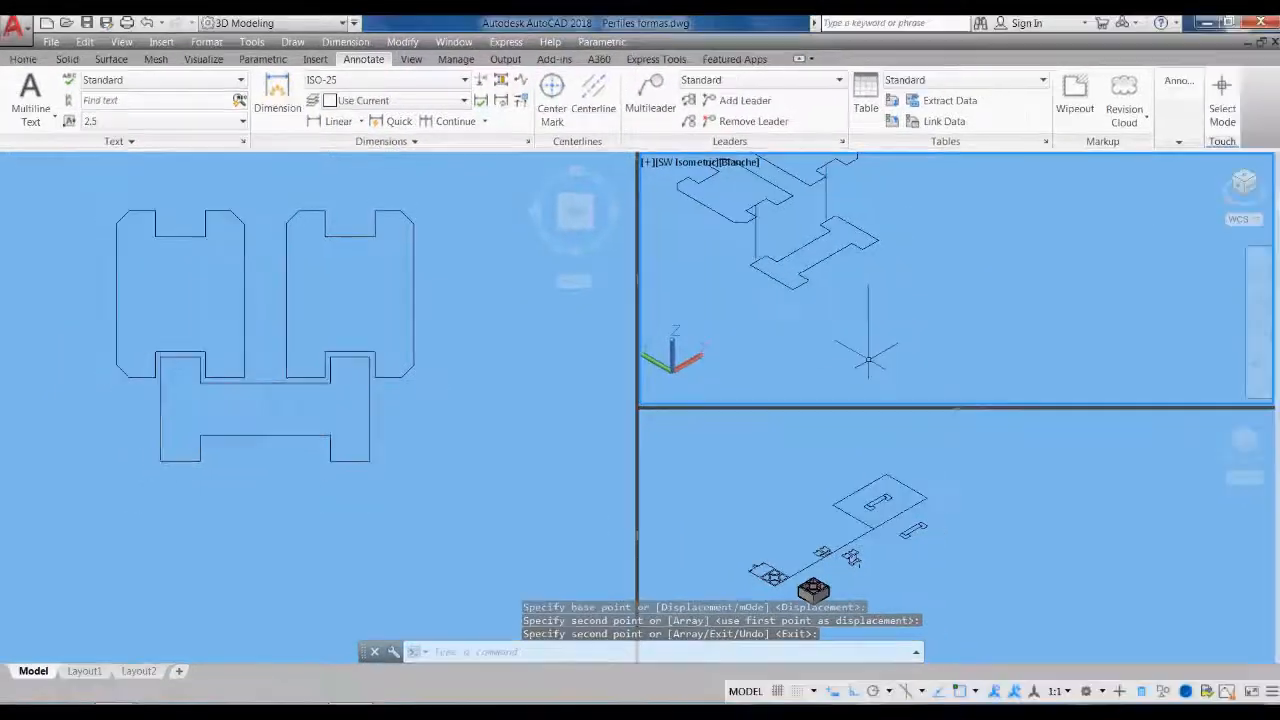
key("Return")
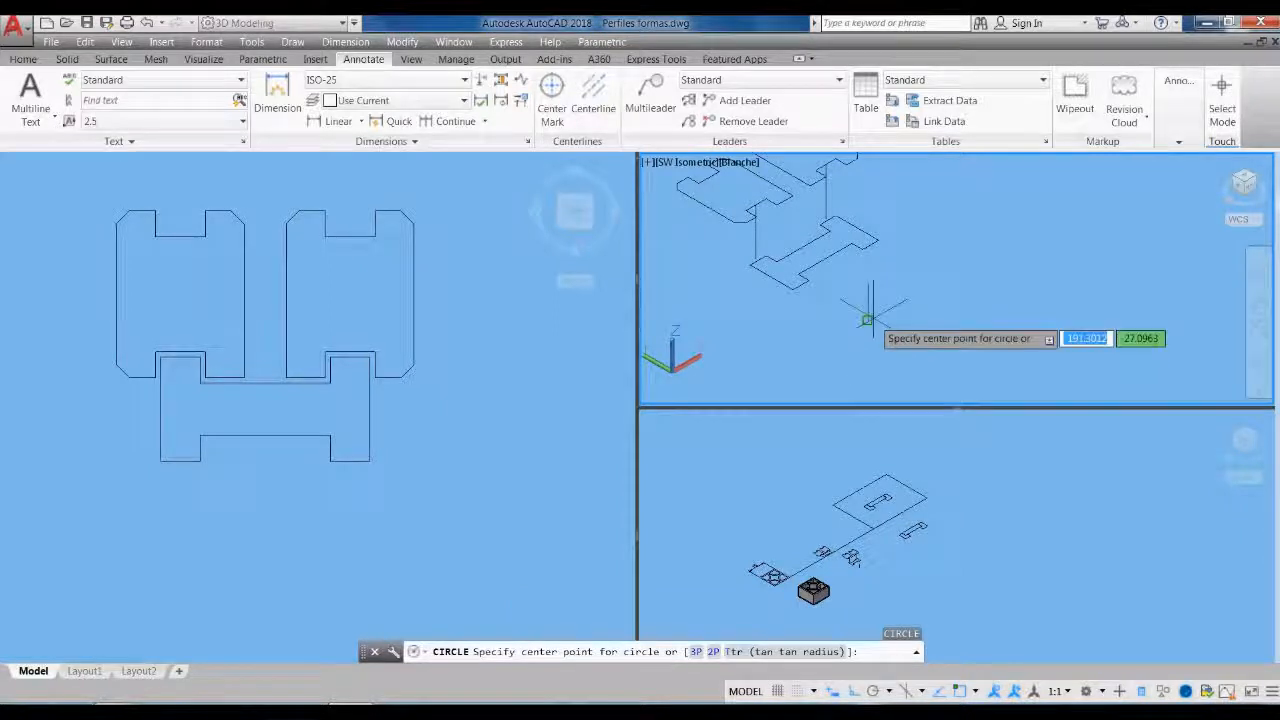
left_click(867, 321)
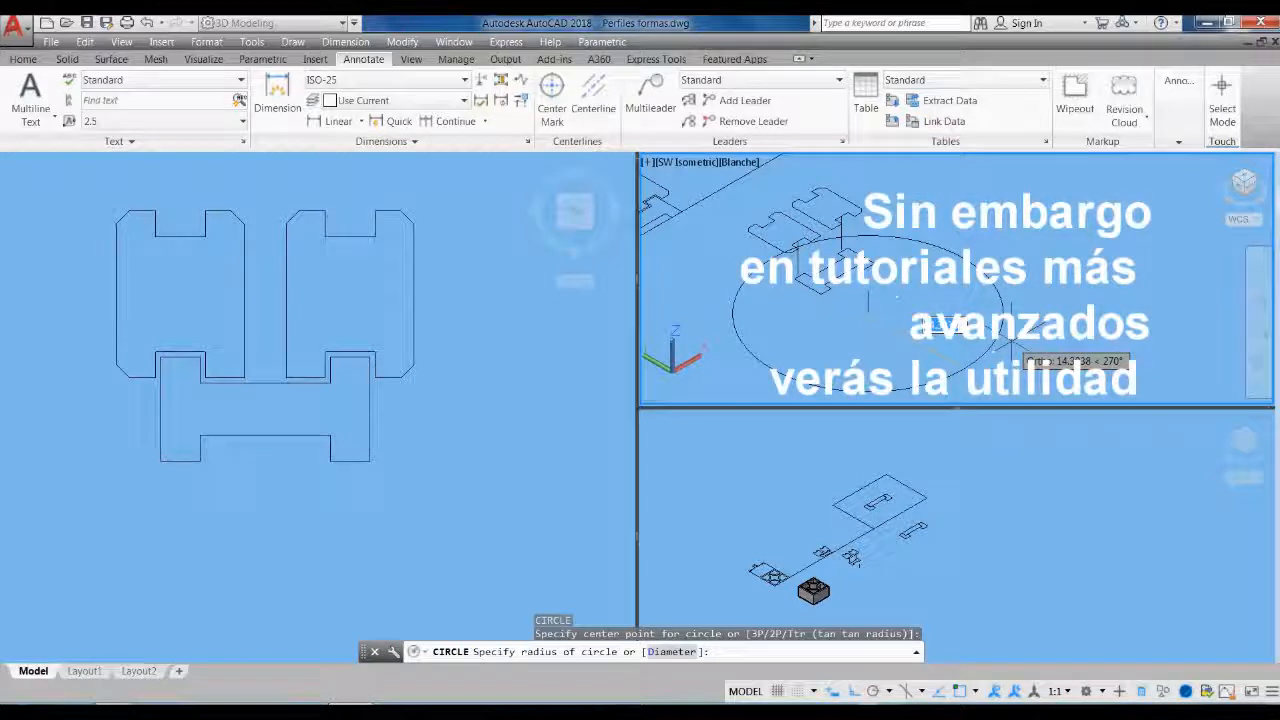
type("10")
key("Return")
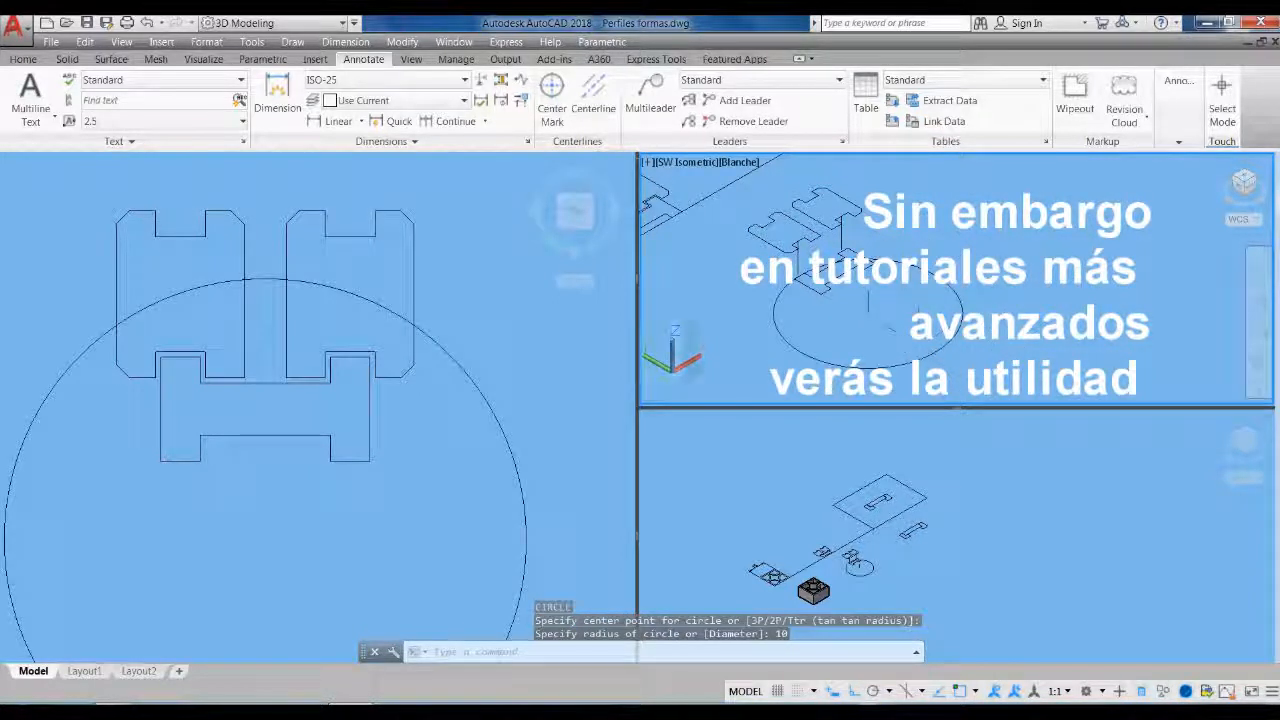
Examine the raised profiles, their vertical lines, the circle and the neighbouring reference profiles in the isometric view
left_click(514, 464)
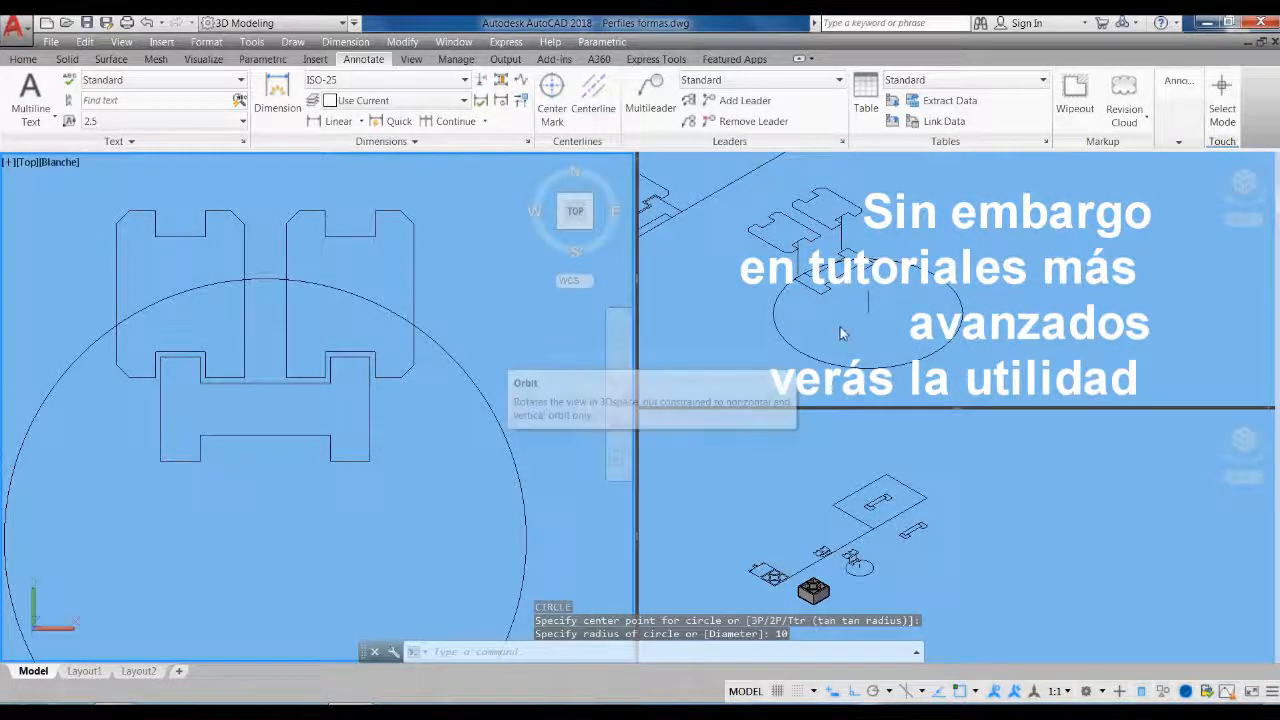
left_click(883, 320)
scroll(866, 300, "up", 3)
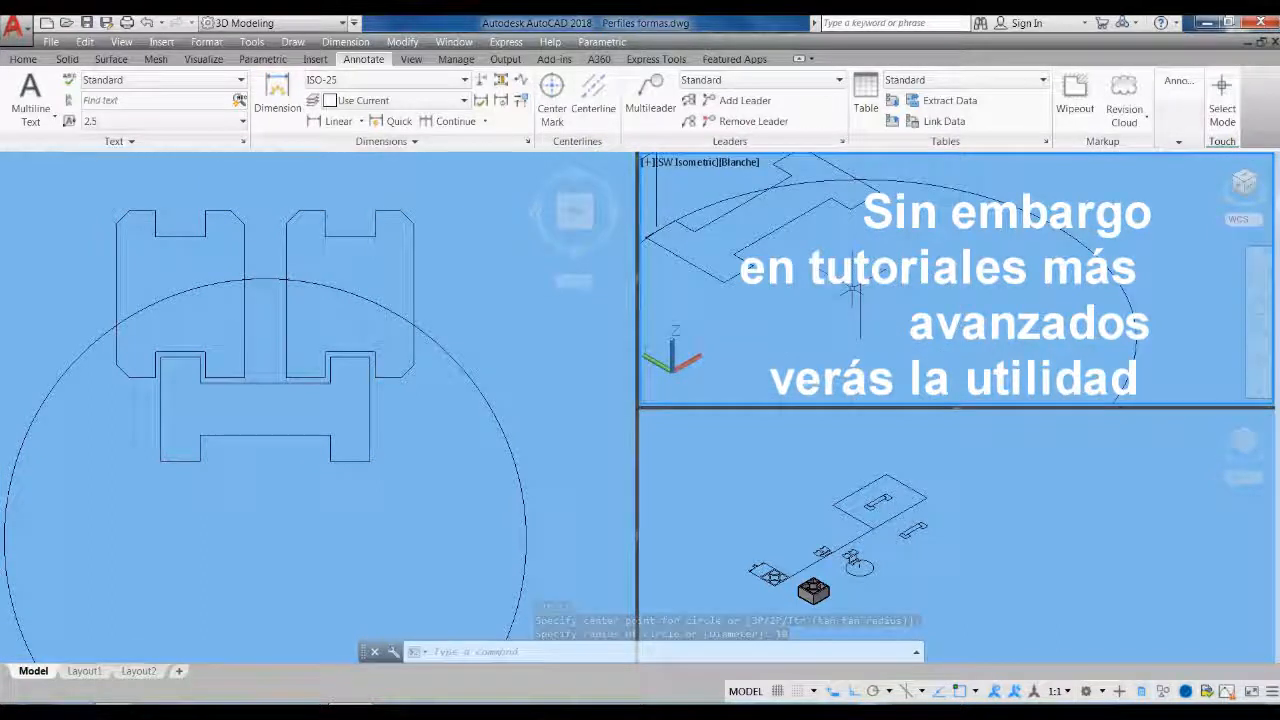
scroll(862, 312, "down", 5)
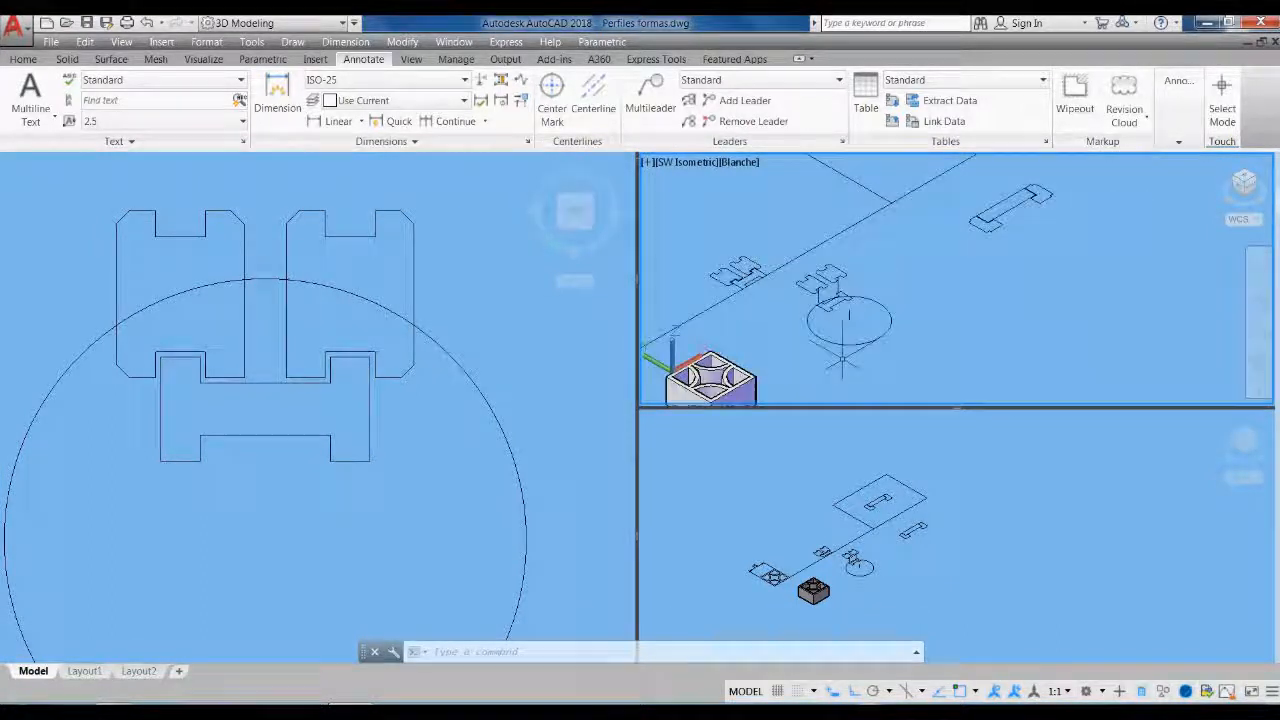
middle_click_drag(985, 272, 966, 318)
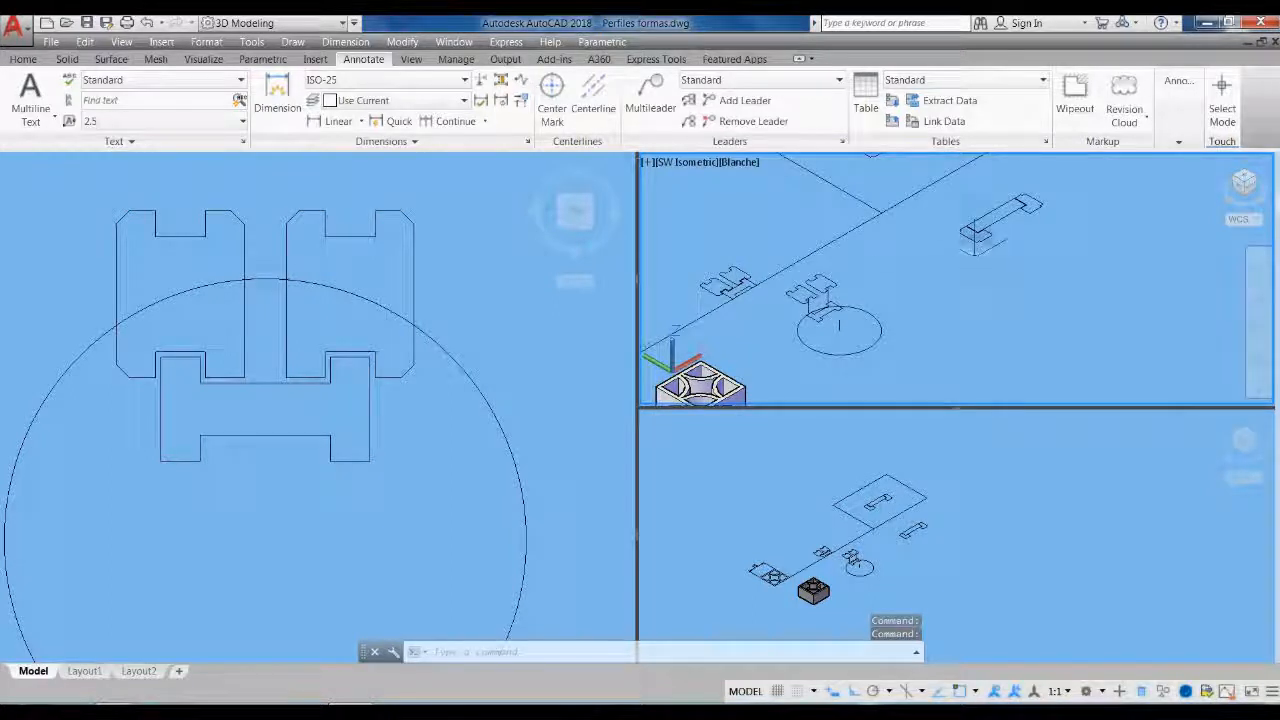
middle_click_drag(974, 356, 994, 351)
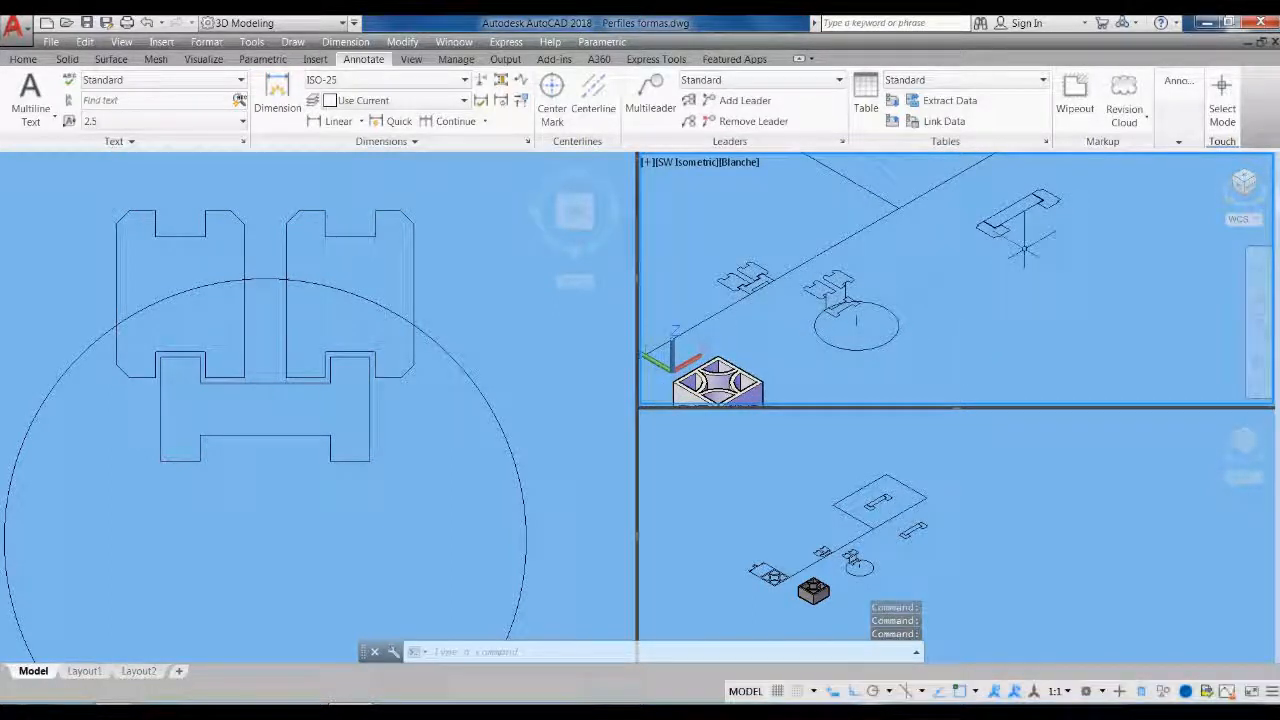
middle_click_drag(1000, 297, 972, 308)
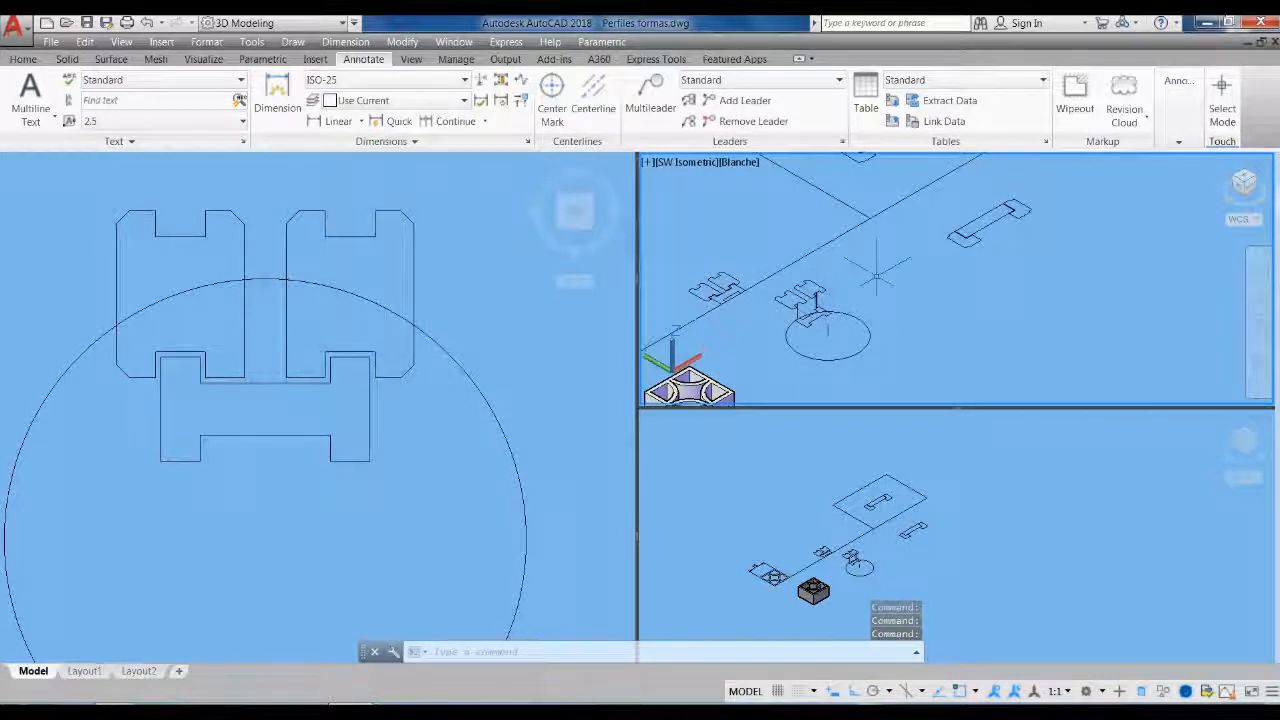
scroll(903, 262, "down", 3)
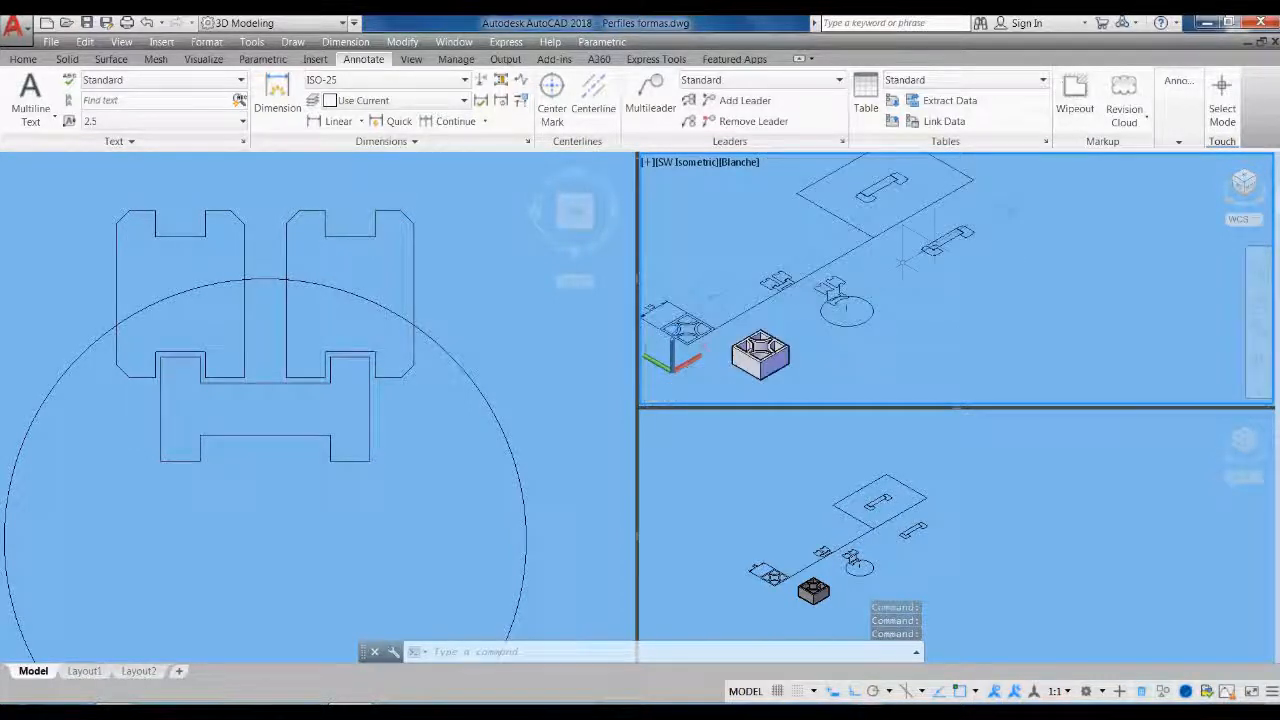
scroll(886, 306, "up", 2)
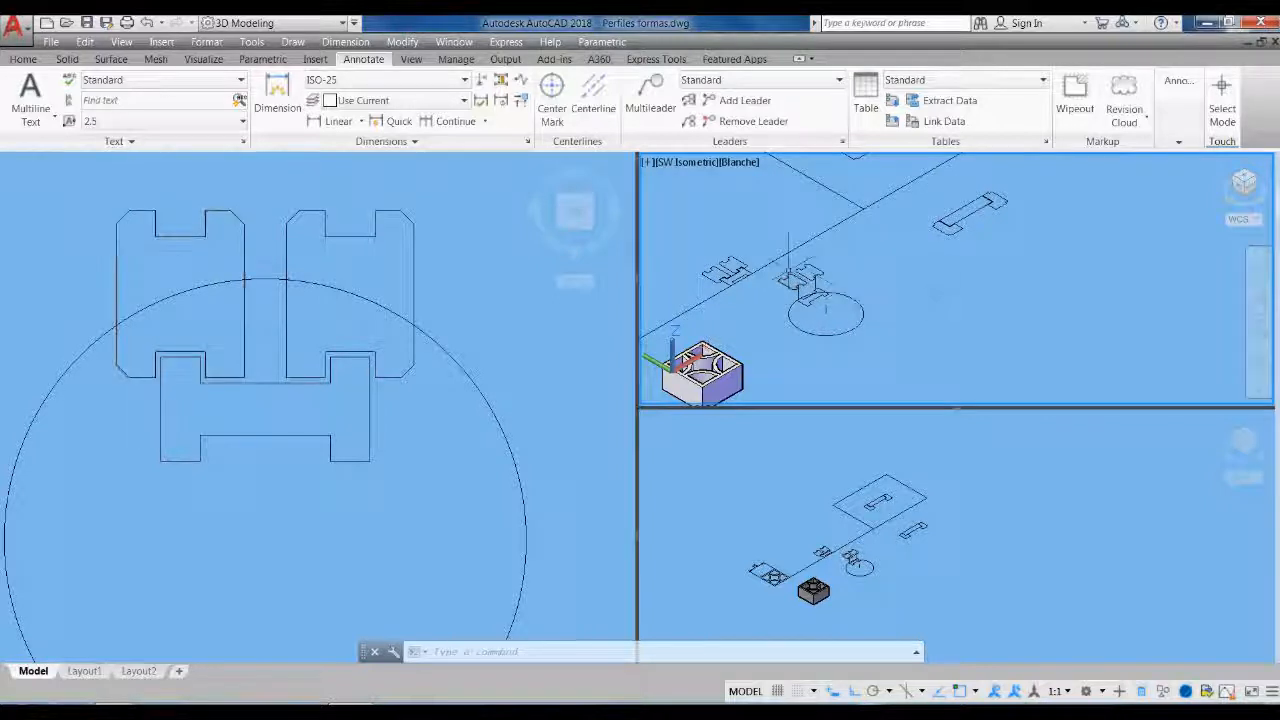
middle_click_drag(862, 296, 912, 324)
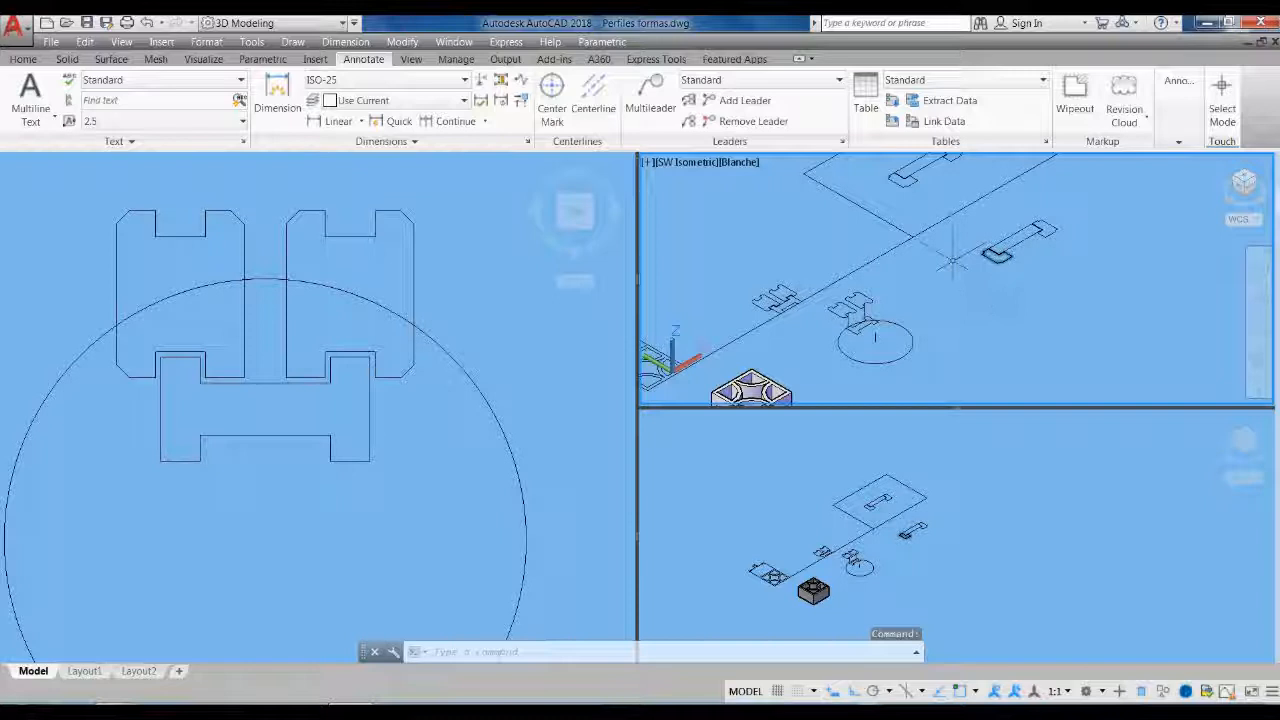
middle_click_drag(911, 355, 918, 325)
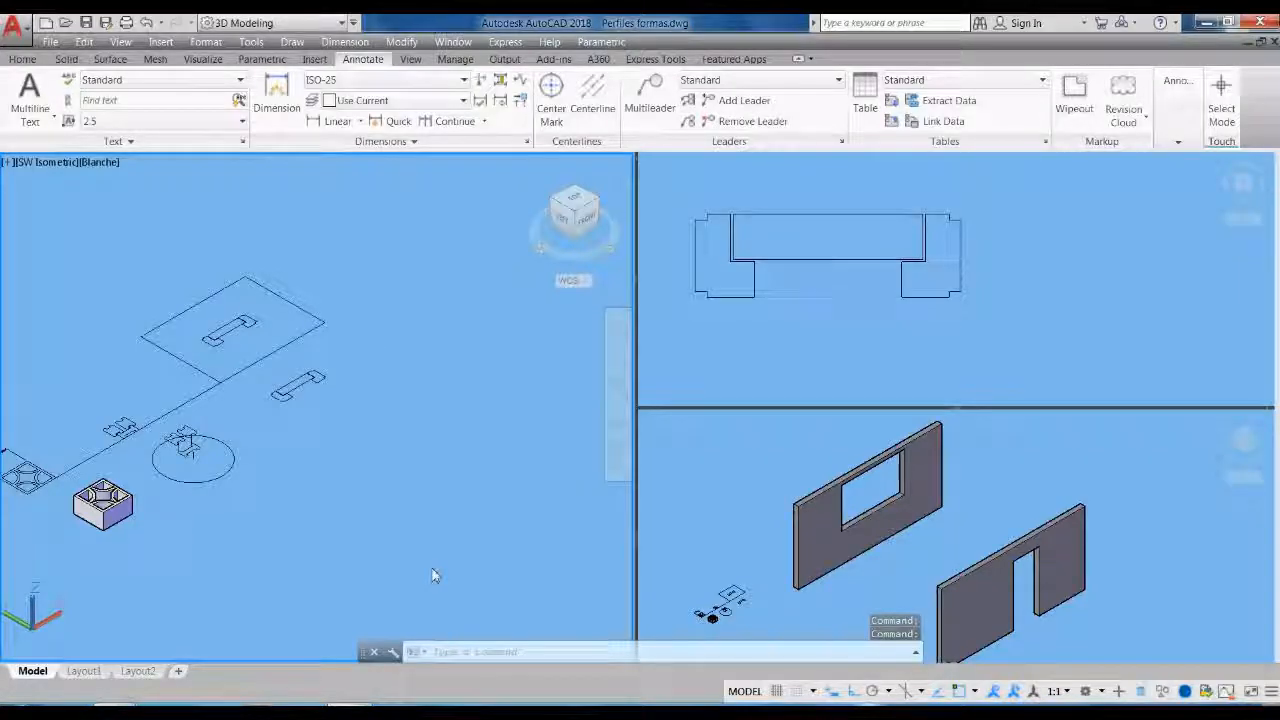
Copy the three-part frame profile from beside the circle to the midpoint of the doorway jamb's bottom edge on the door wall
scroll(348, 478, "up", 2)
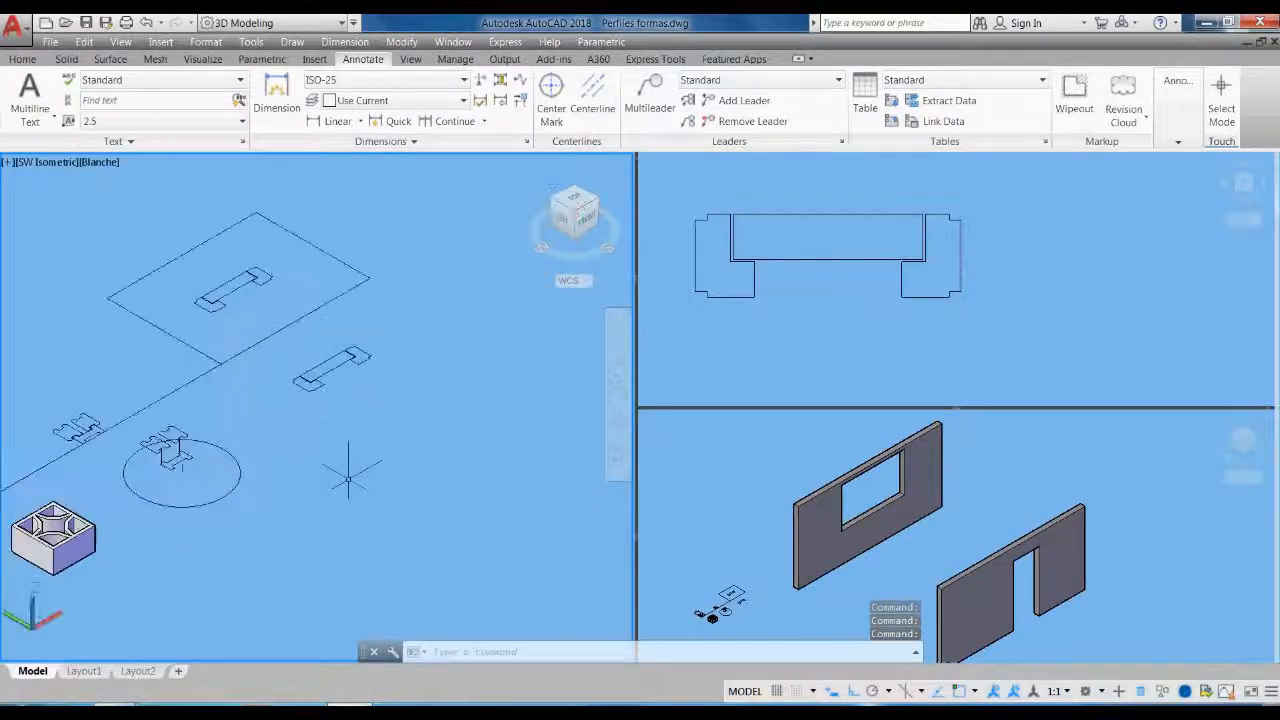
mouse_move(446, 475)
middle_mouse_down()
mouse_move(371, 489)
mouse_move(424, 493)
mouse_move(299, 422)
middle_mouse_up()
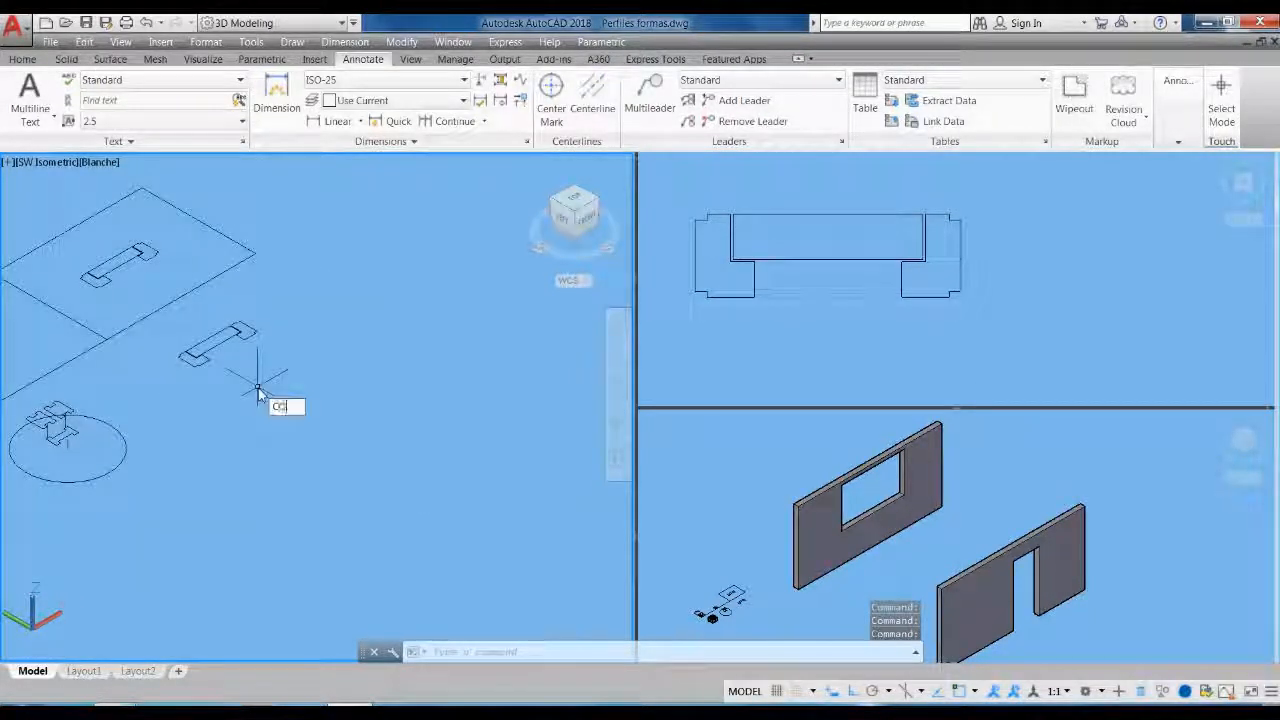
key("Return")
left_click(305, 419)
left_click(179, 338)
scroll(242, 342, "up", 2)
scroll(253, 365, "up", 2)
key("Return")
left_click(243, 320)
scroll(108, 400, "down", 4)
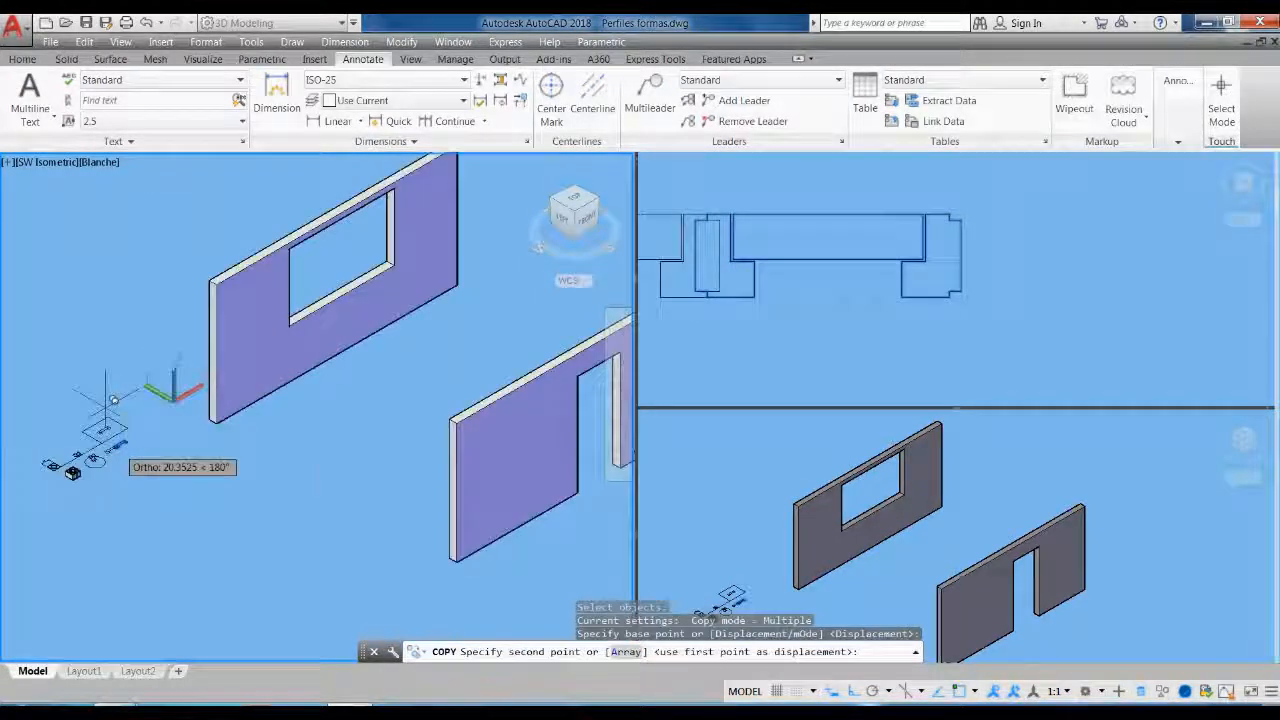
scroll(277, 514, "down", 1)
scroll(437, 449, "up", 5)
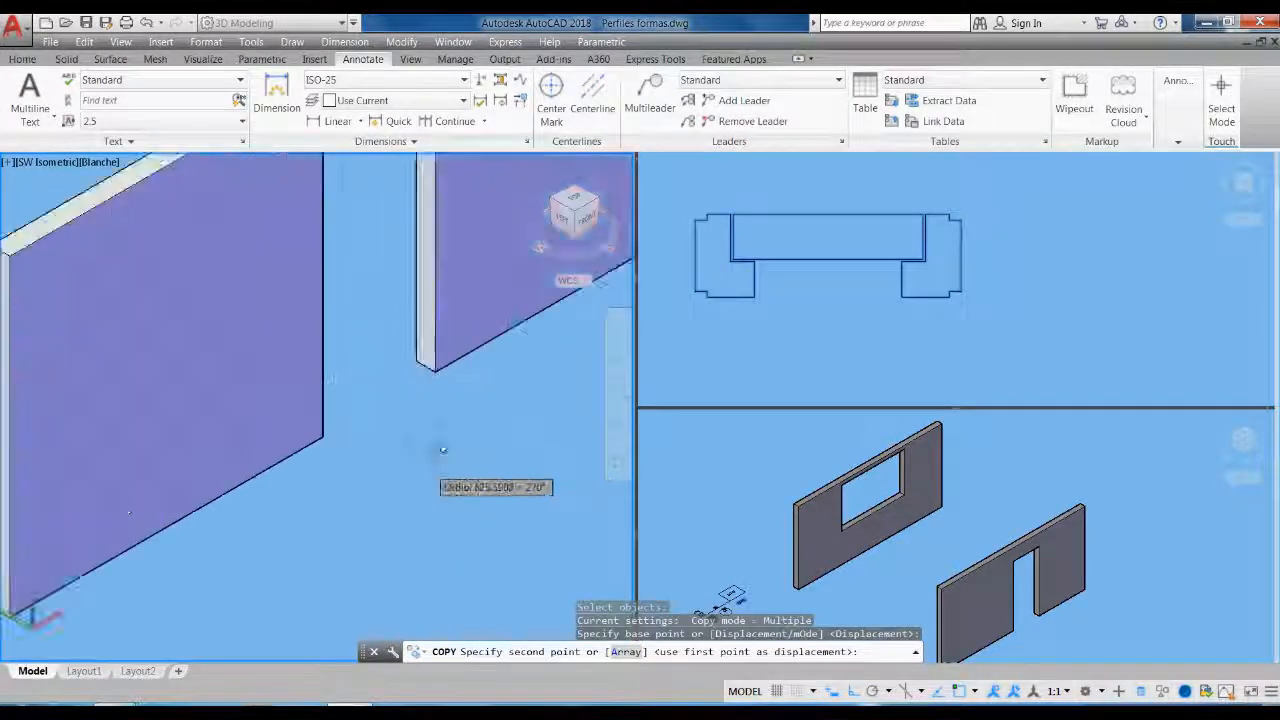
left_click(420, 348)
scroll(415, 395, "down", 3)
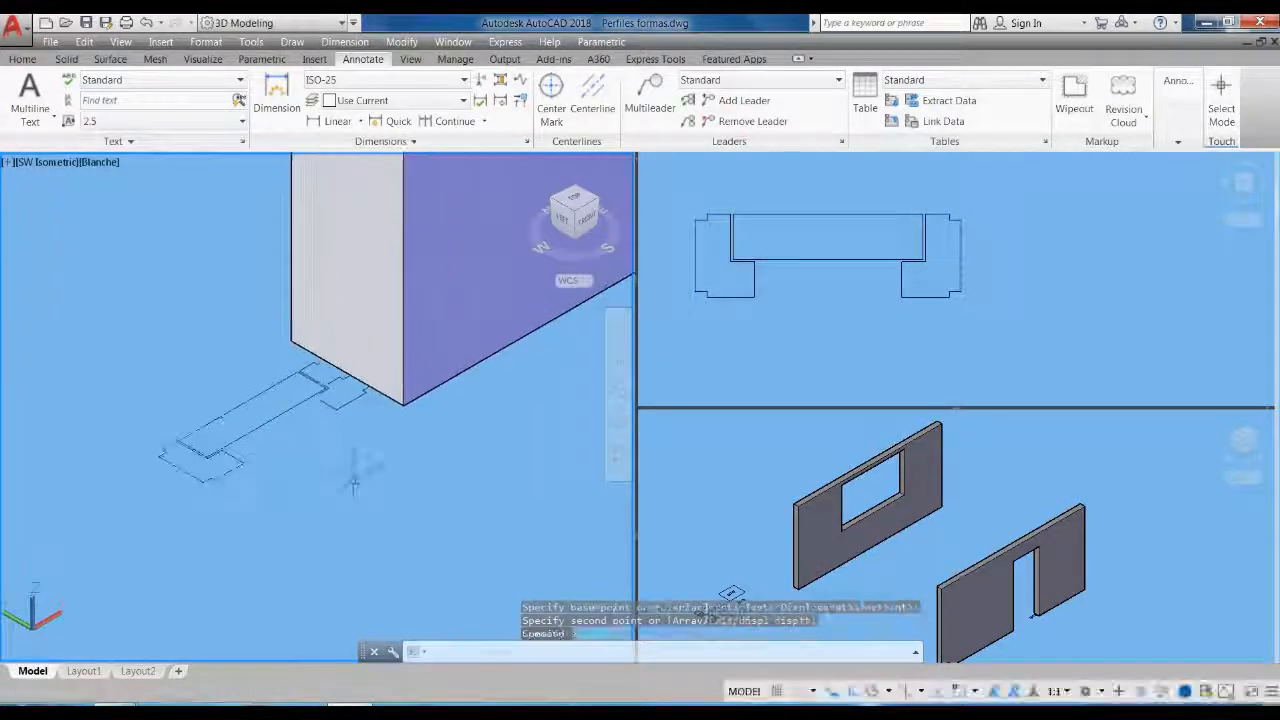
scroll(353, 485, "down", 3)
key("Return")
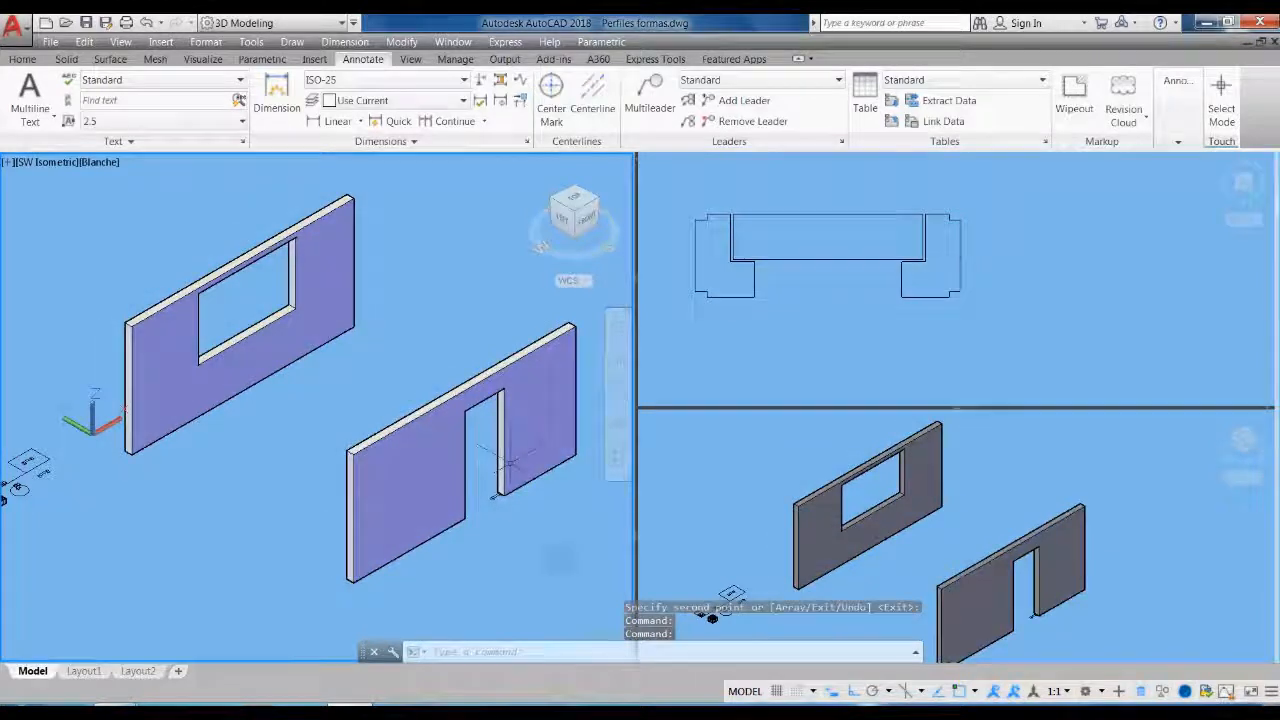
Examine the door wall and its placed frame profile in the viewports, and view the saved and preset views in the View Manager
scroll(230, 500, "up", 4)
left_click(815, 355)
scroll(908, 305, "down", 3)
left_click(1017, 477)
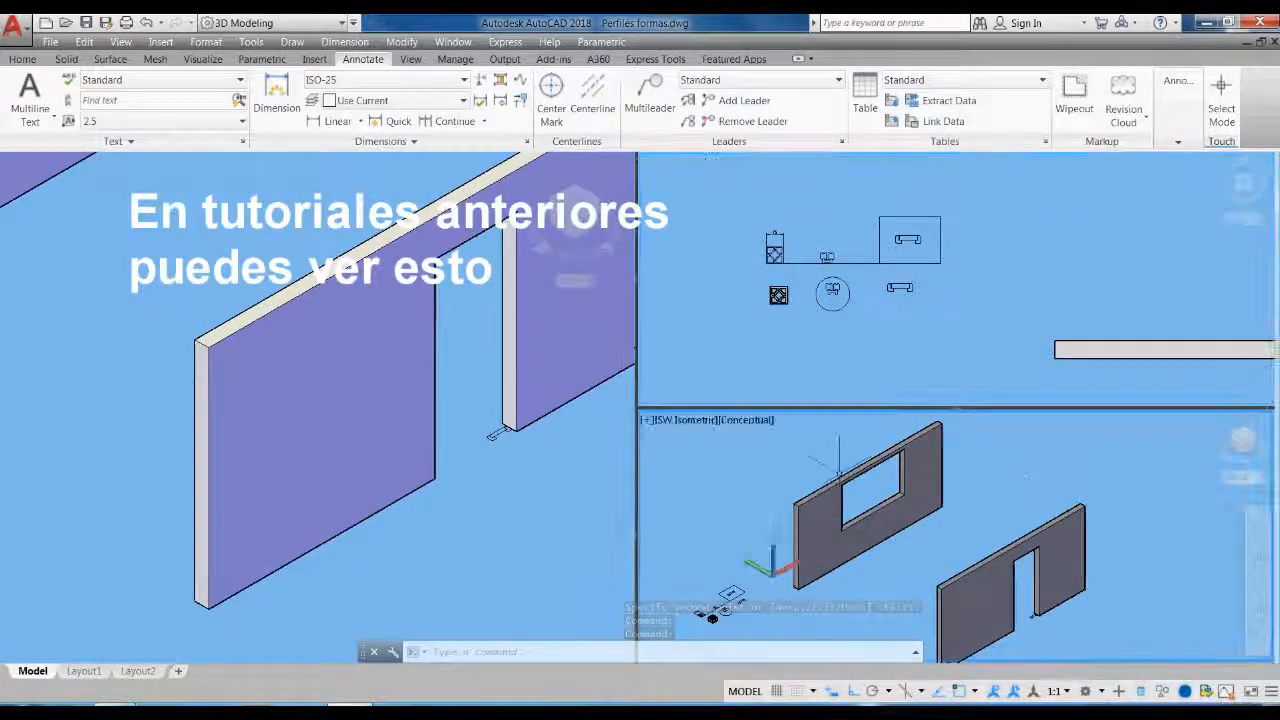
middle_click_drag(593, 523, 630, 475)
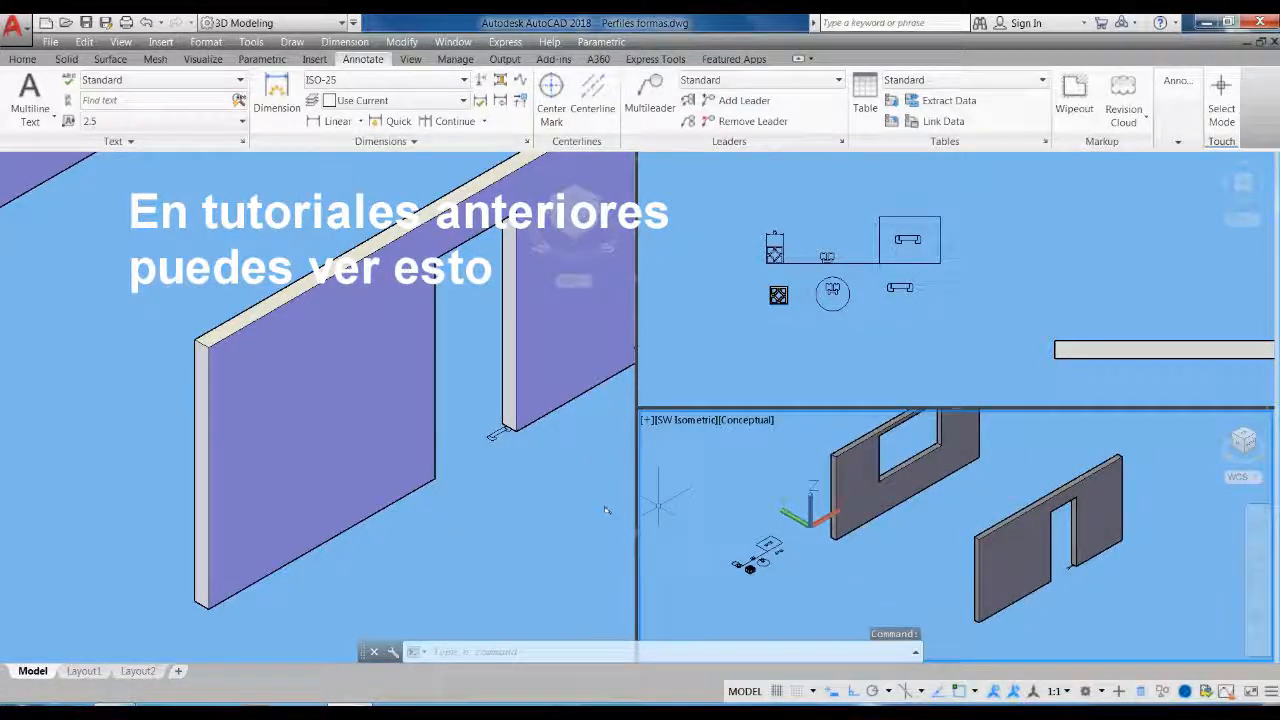
left_click(605, 510)
scroll(445, 455, "down", 1)
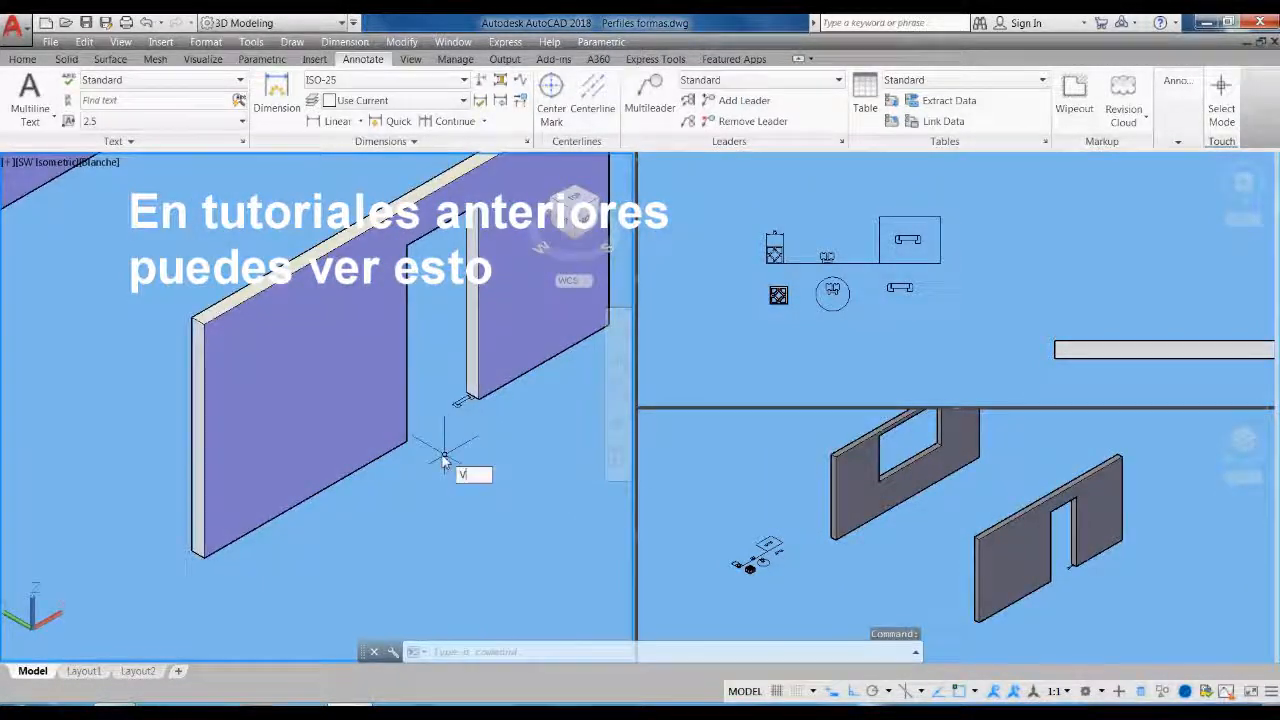
key("Return")
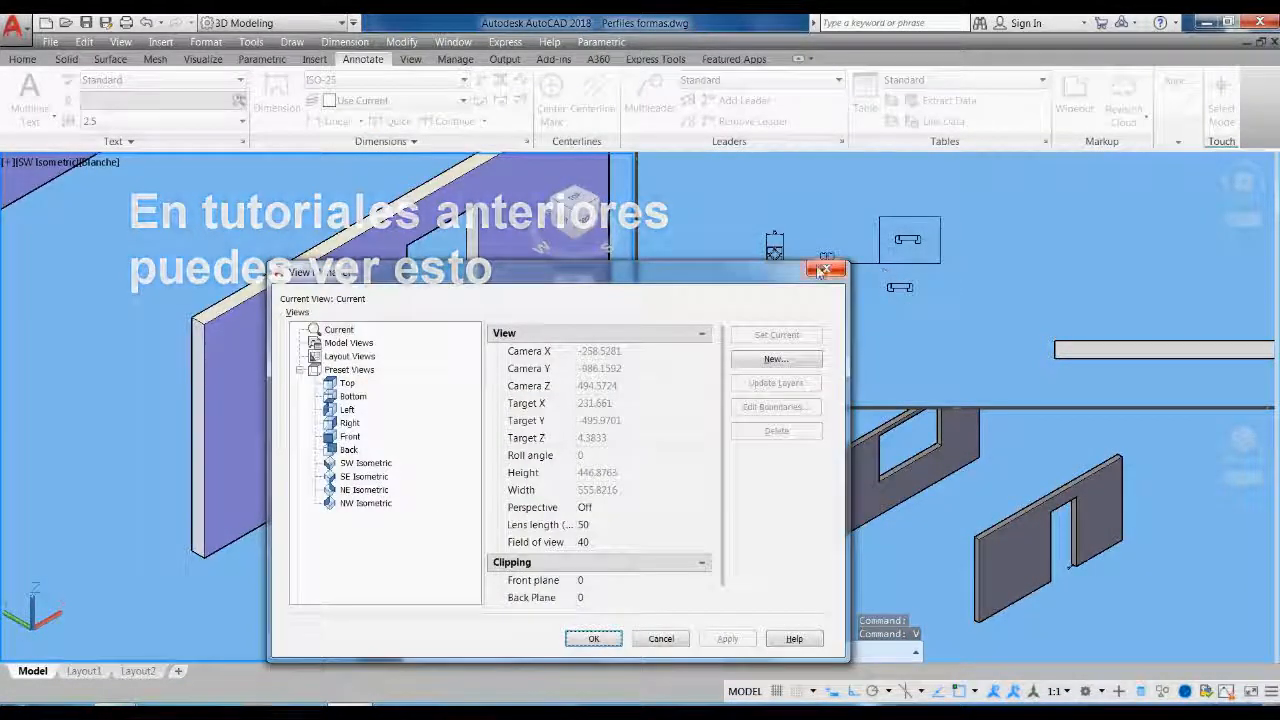
left_click(822, 270)
middle_click_drag(423, 412, 362, 440)
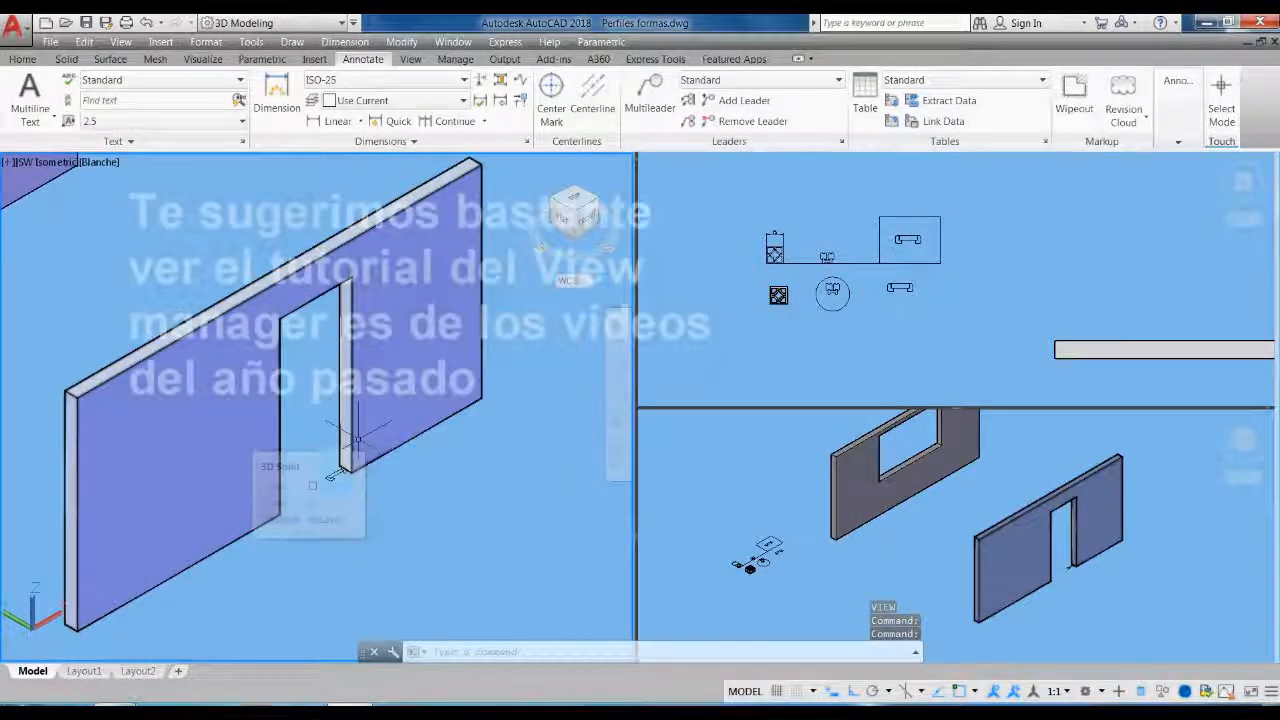
middle_click_drag(397, 491, 367, 445)
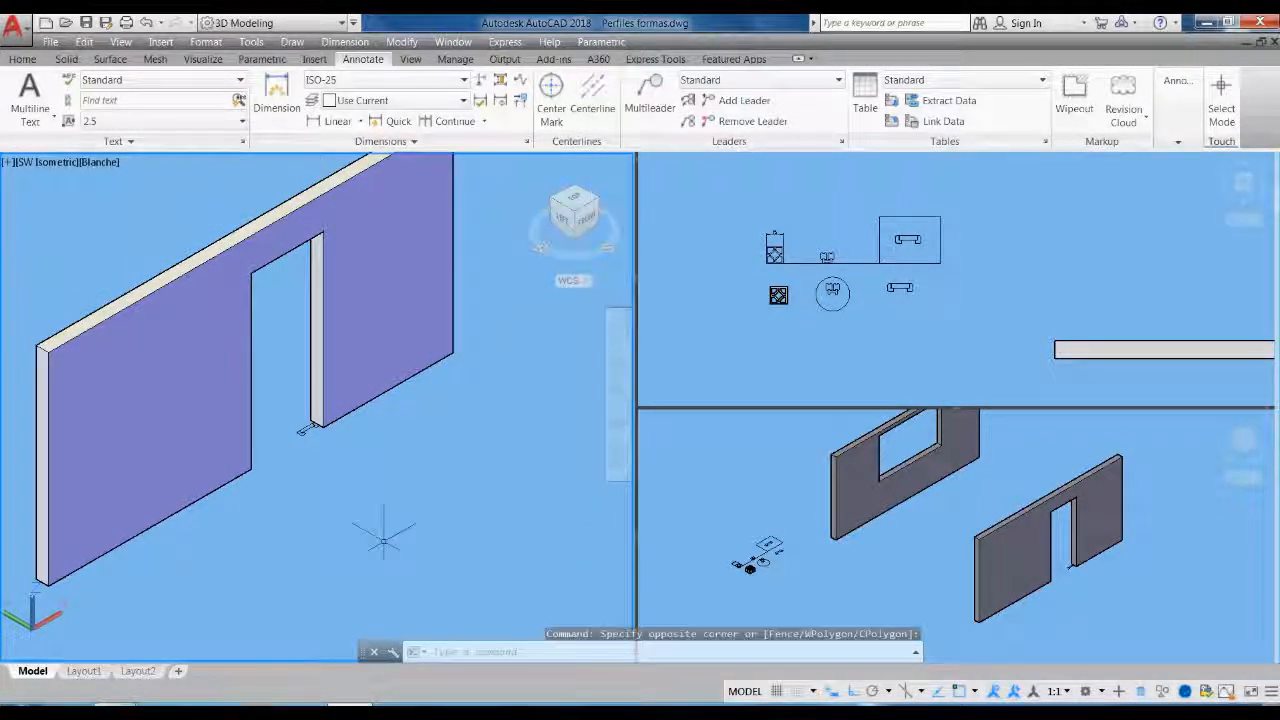
Set the visual style of the large isometric viewport to 2D Wireframe
key("Return")
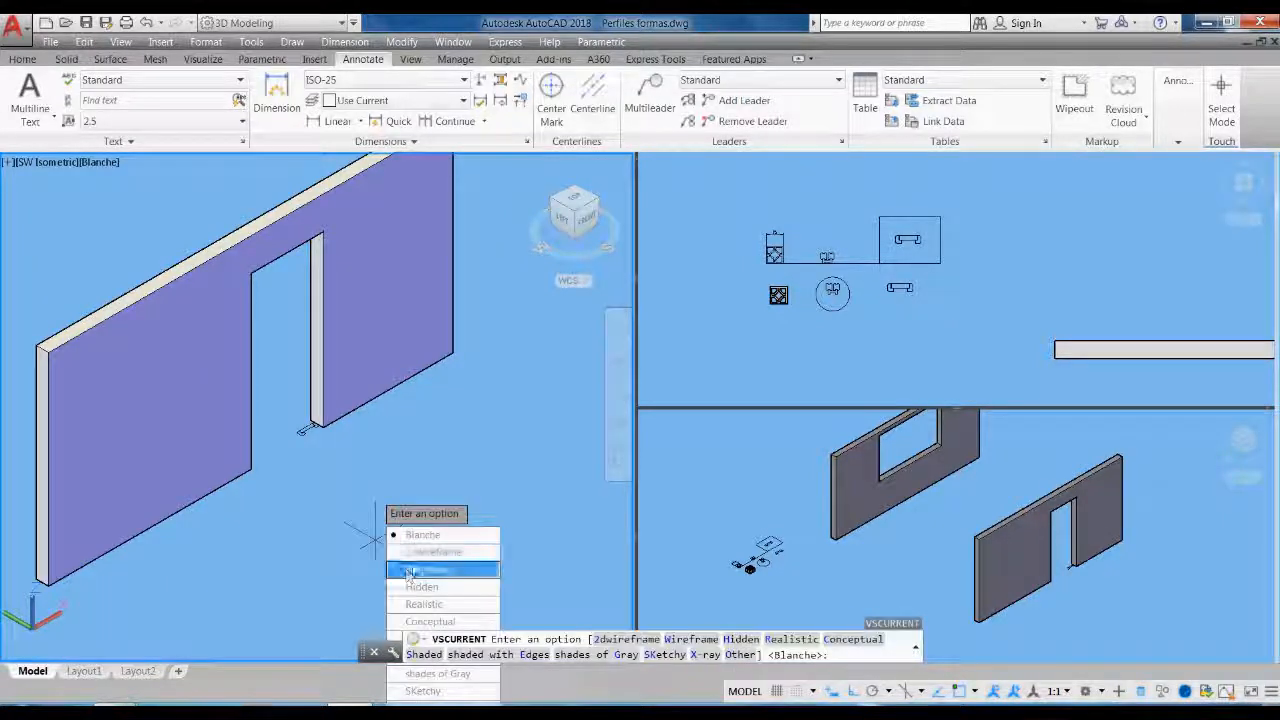
left_click(421, 552)
scroll(300, 420, "up", 6)
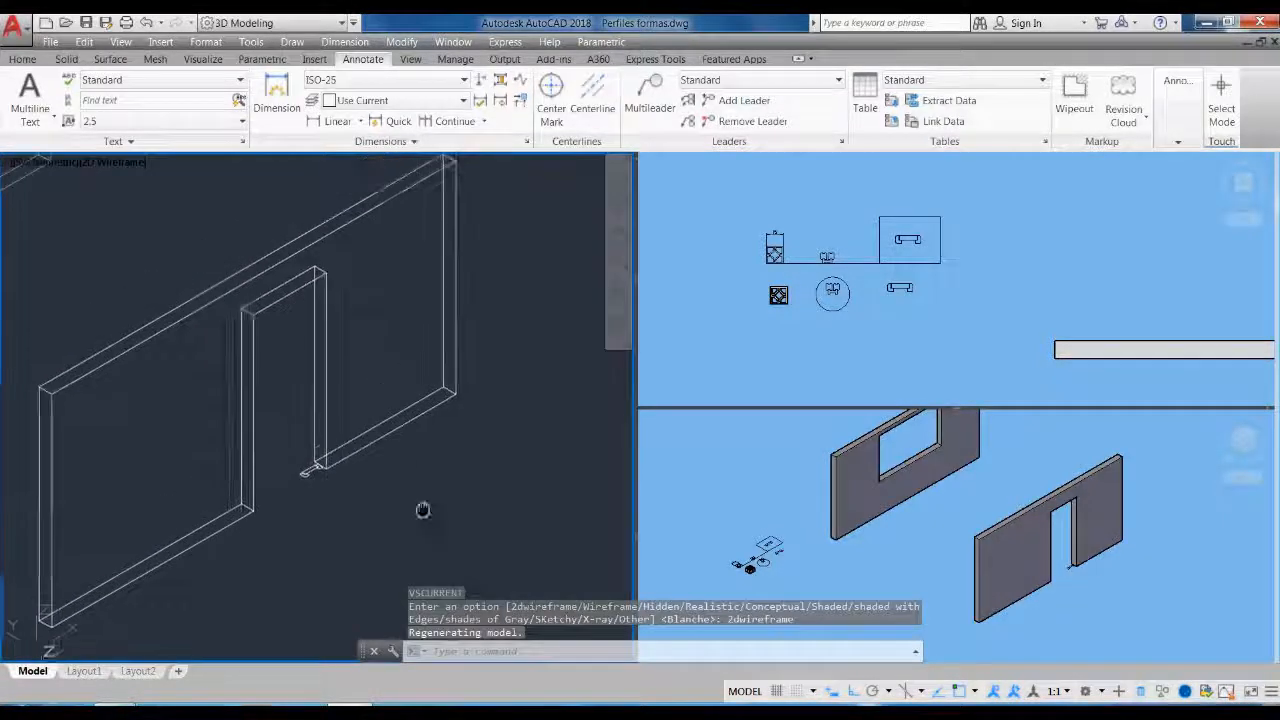
scroll(375, 510, "down", 3)
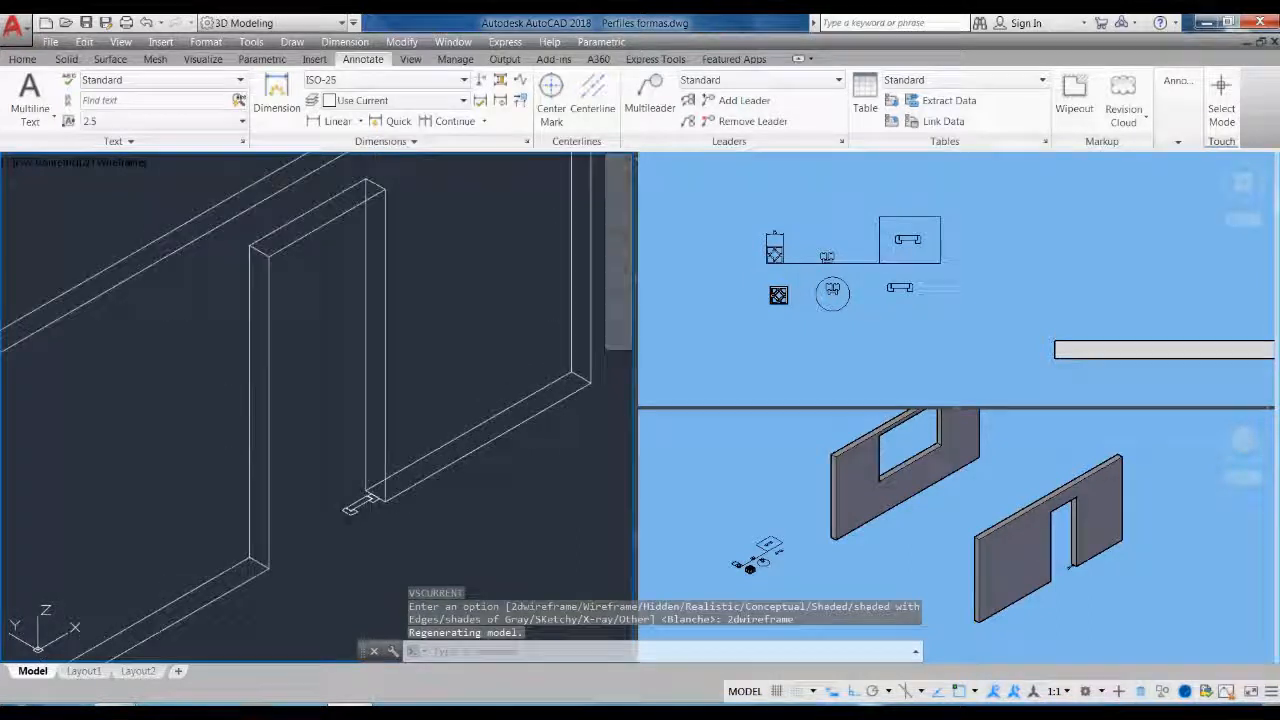
Align the UCS to the front face of the door wall using the Face option
type("UCS")
key("Return")
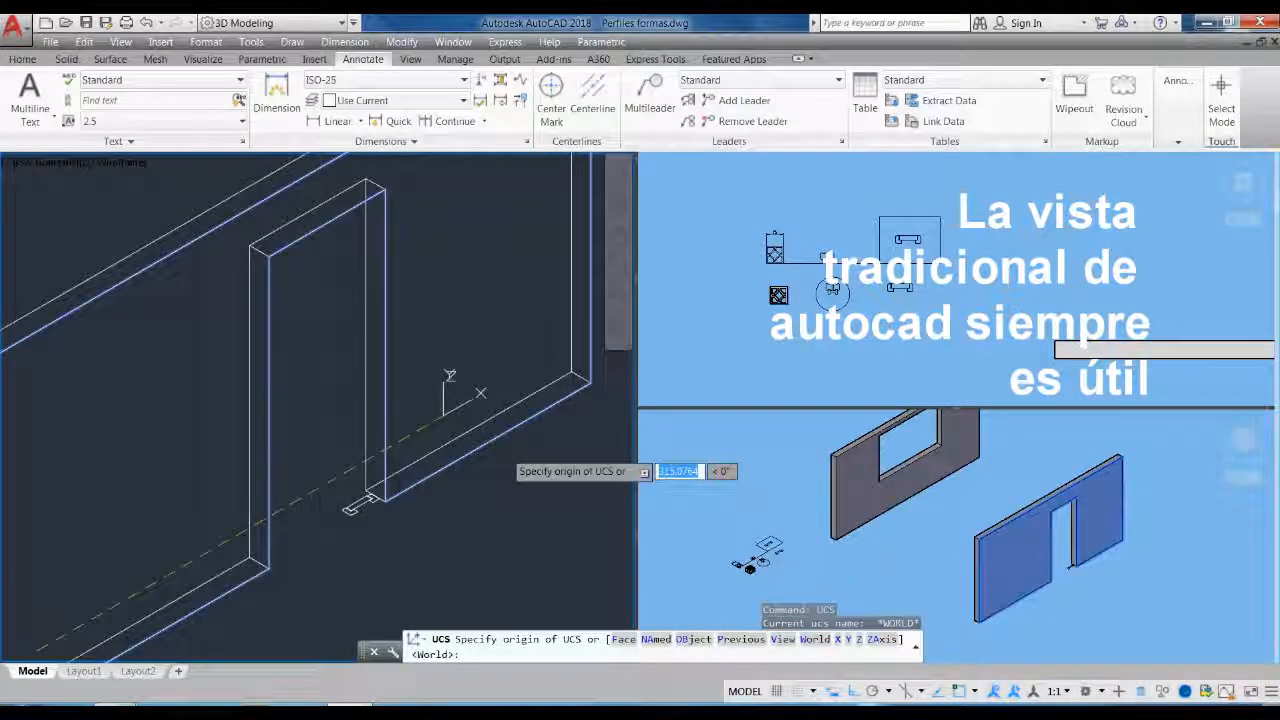
type("F")
key("Return")
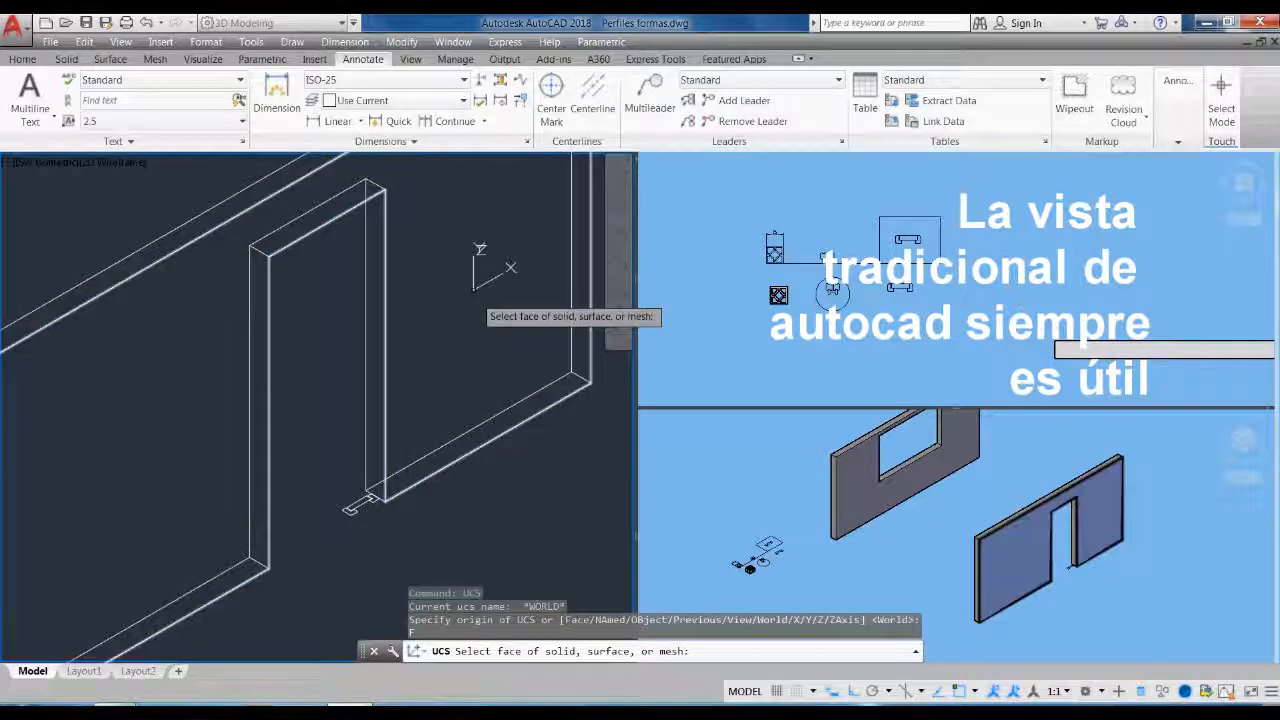
left_click(478, 303)
key("Return")
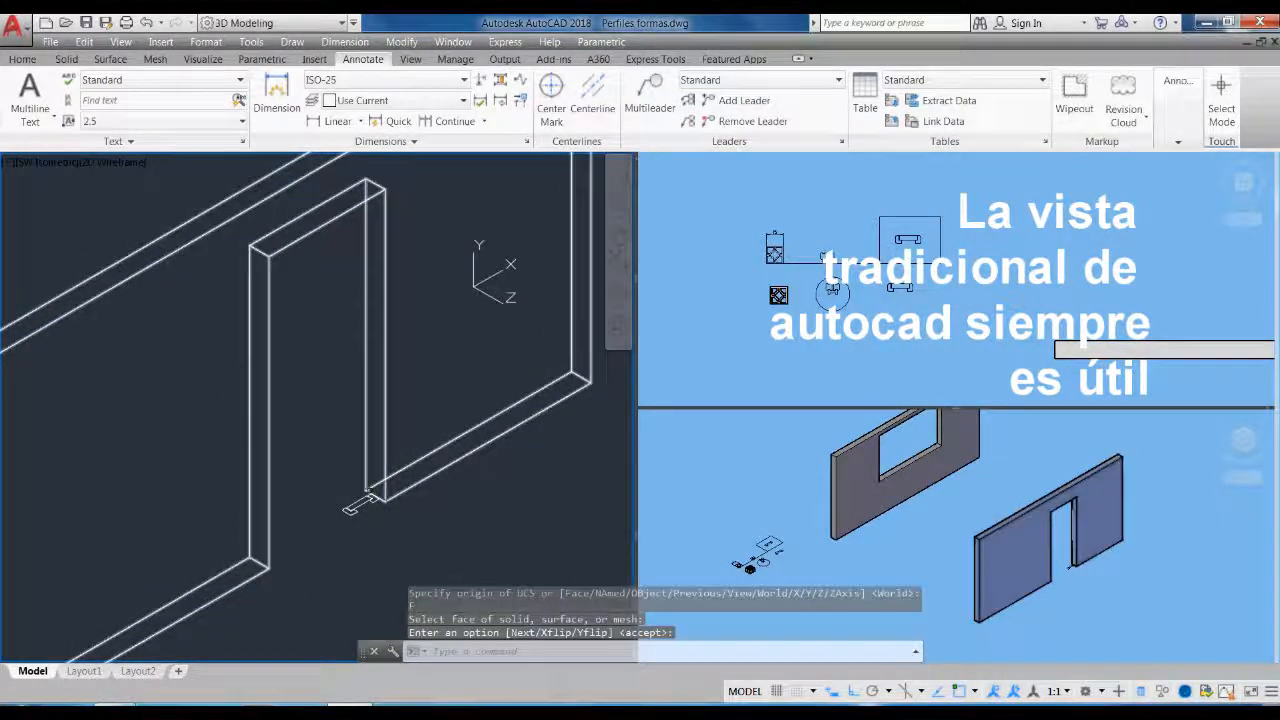
Draw a polyline along the doorway's front edges, up one jamb, across the head and down to the base of the other jamb
type("pl")
key("Return")
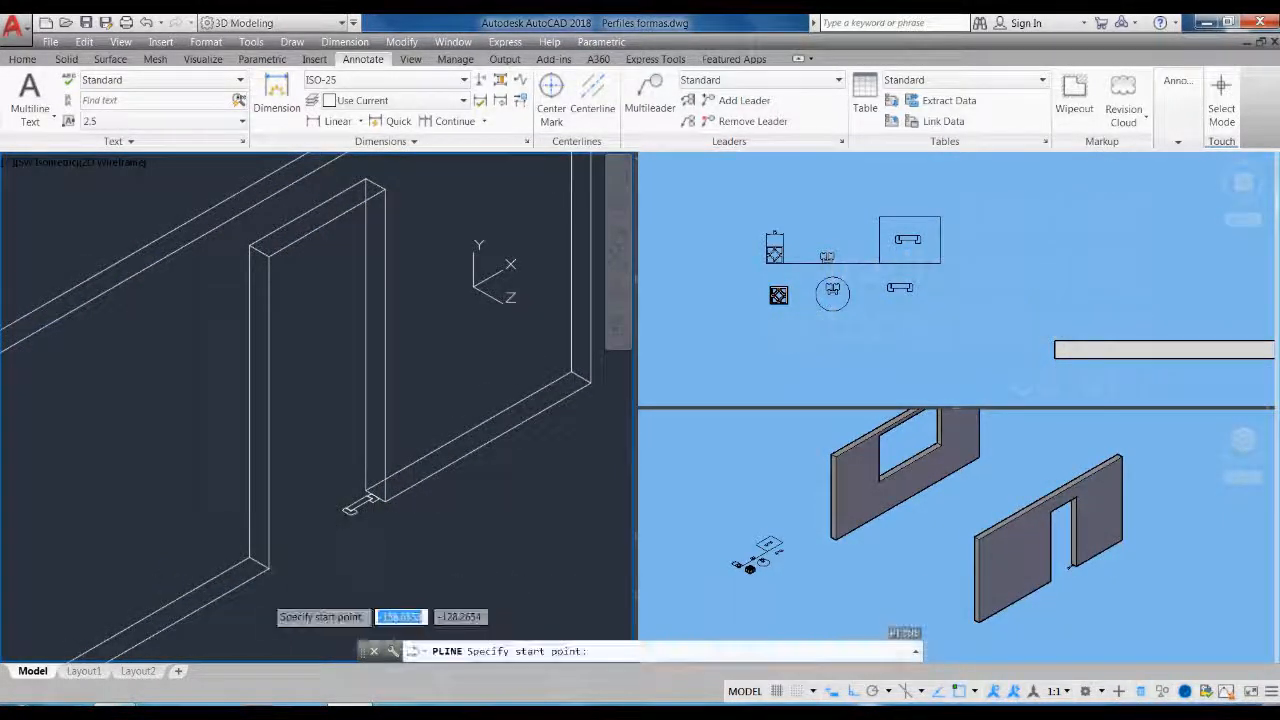
left_click(268, 569)
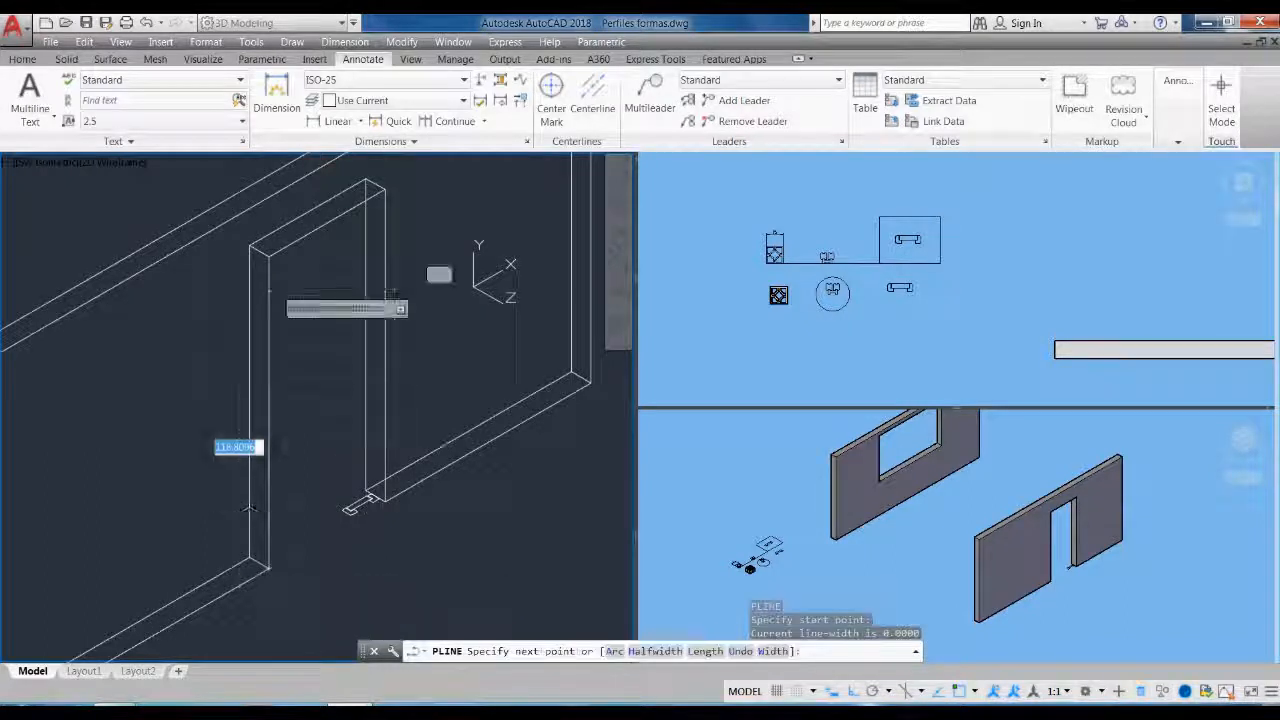
left_click(268, 256)
left_click(385, 191)
scroll(388, 498, "up", 4)
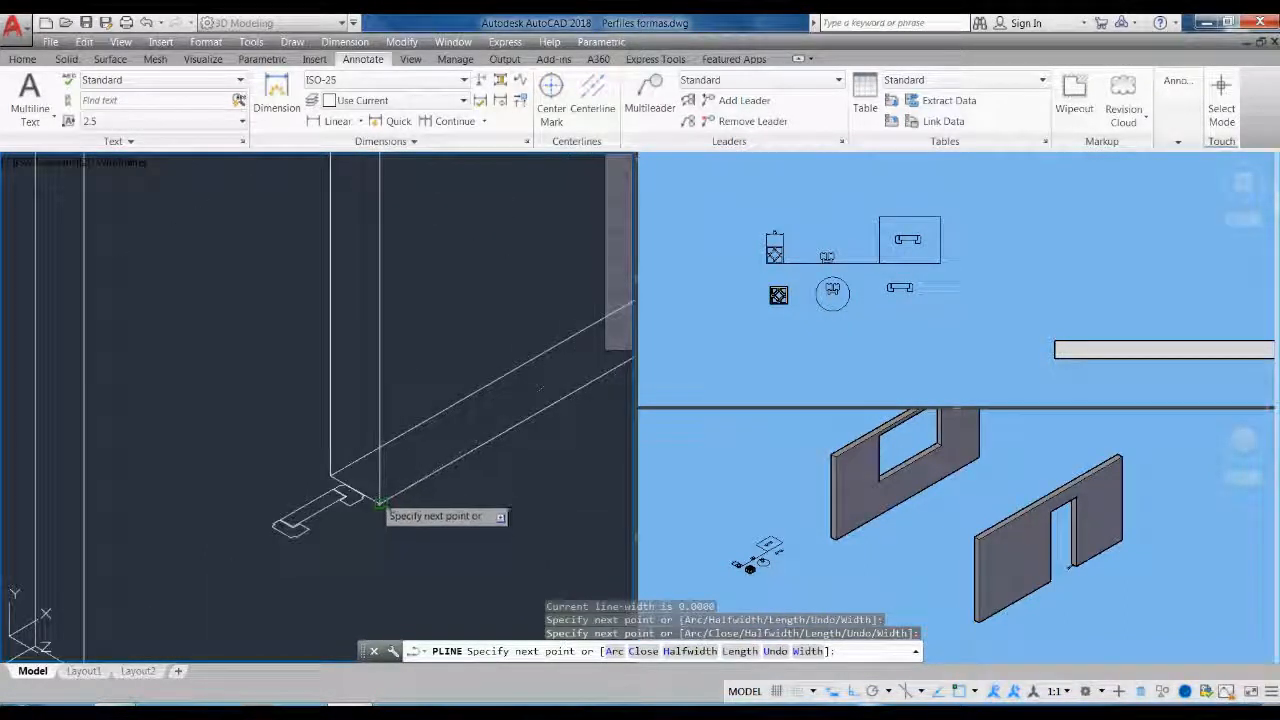
left_click(381, 506)
key("Return")
Move the doorway polyline from the front bottom corner of the jamb to the midpoint of the wall's thickness
scroll(437, 424, "down", 2)
middle_click_drag(344, 470, 480, 290)
scroll(480, 290, "up", 2)
type("M")
key("Return")
type("L")
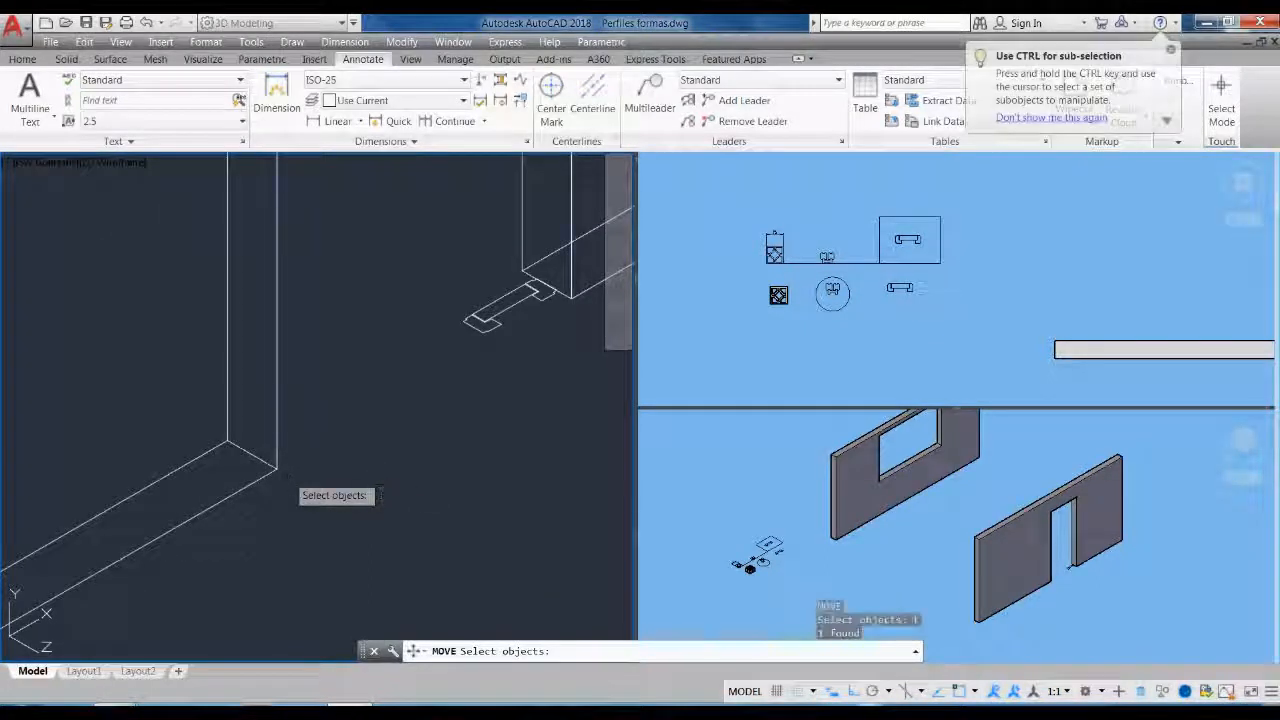
key("Return")
left_click(277, 466)
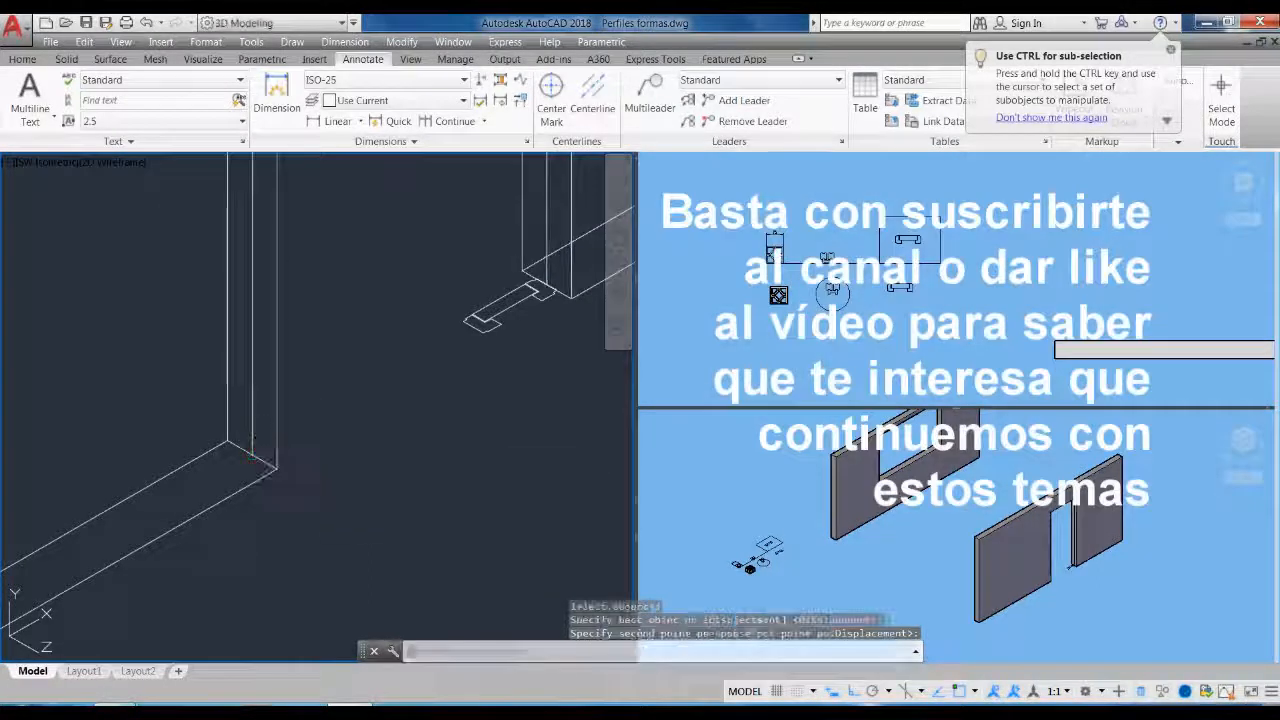
Copy the three-part frame profile from its free outer end to the opposite doorway jamb, snapping perpendicular to the centred polyline
middle_click_drag(471, 445, 312, 514)
scroll(422, 335, "up", 4)
scroll(491, 357, "down", 2)
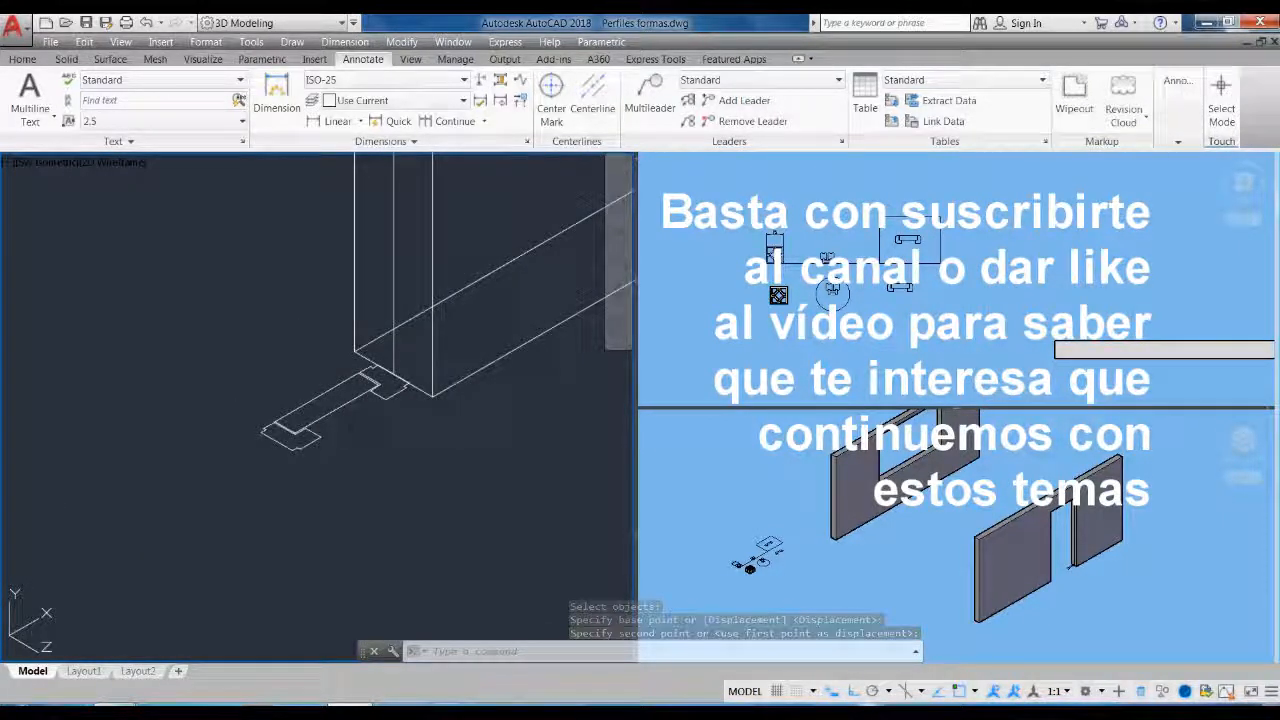
left_click(760, 335)
scroll(838, 297, "down", 8)
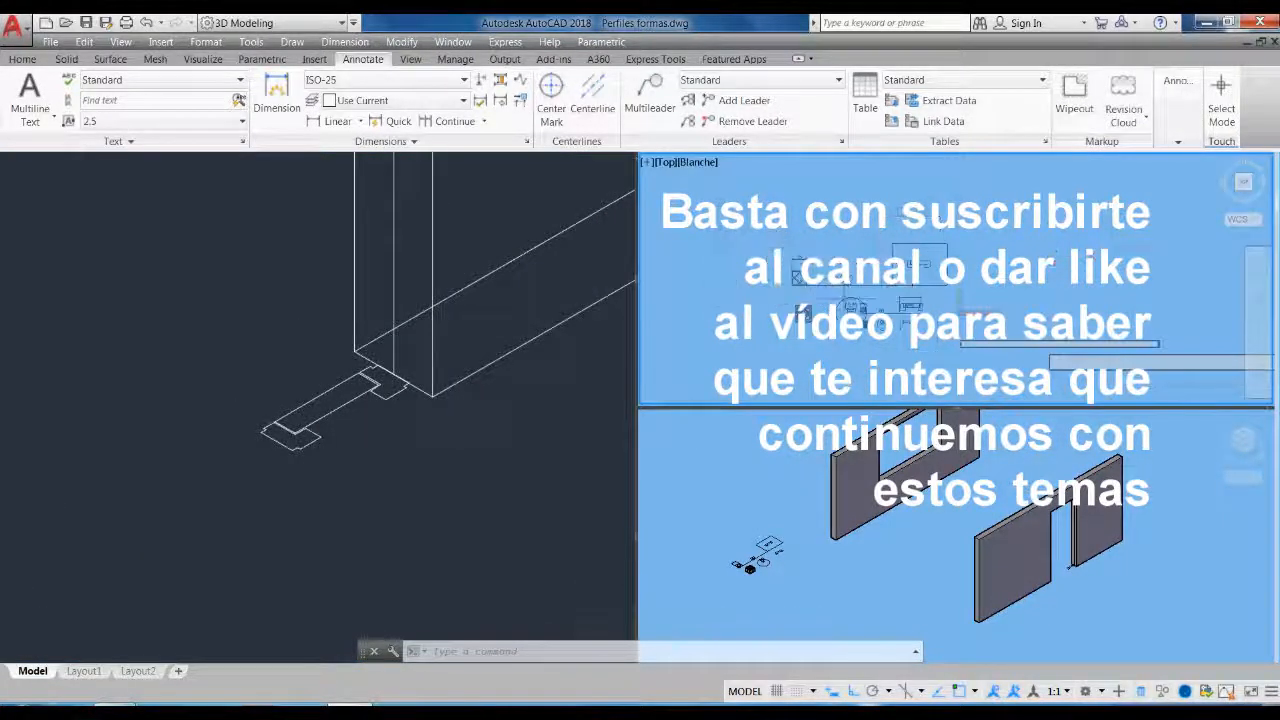
left_click(502, 447)
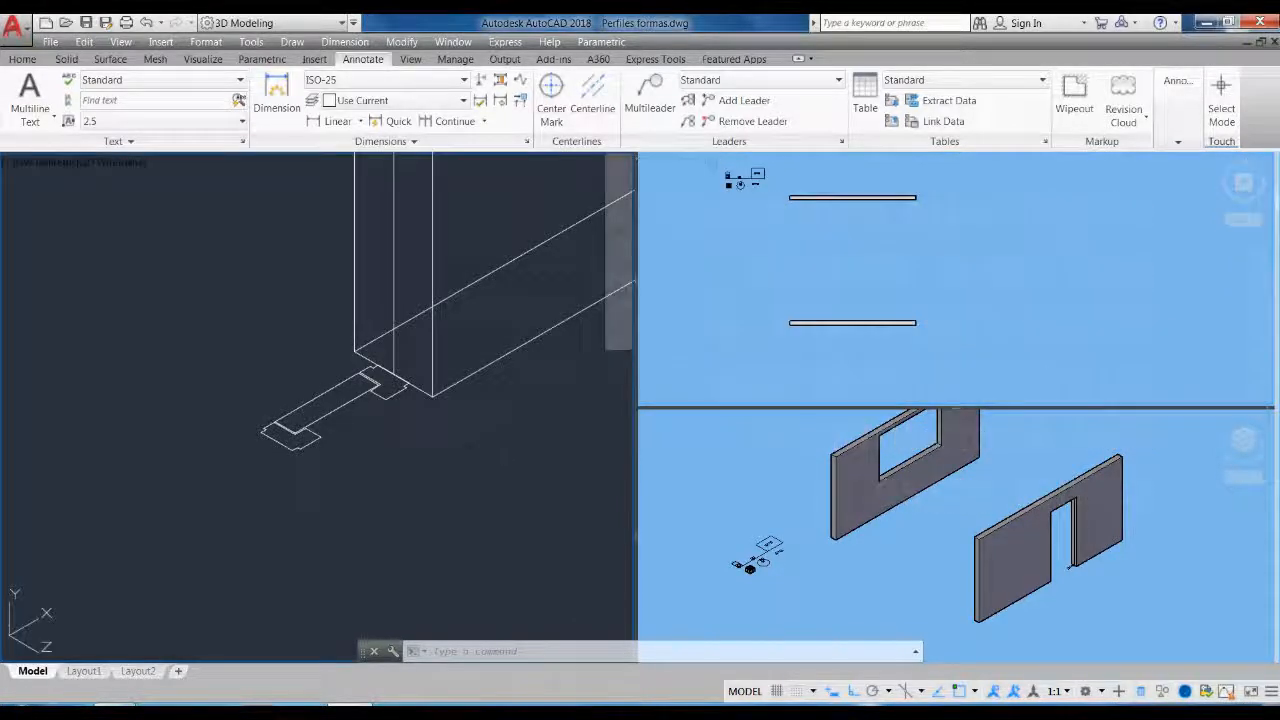
key("Return")
left_click(214, 262)
left_click(432, 538)
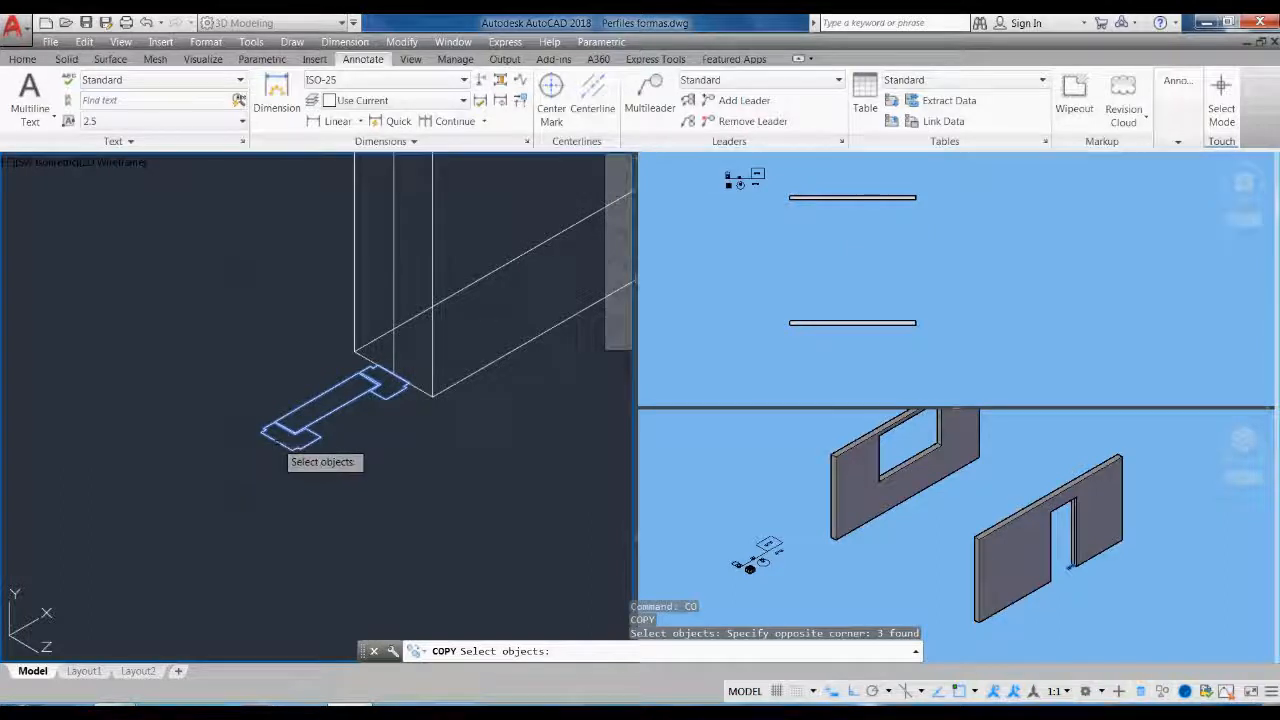
key("Return")
left_click(266, 435)
scroll(282, 452, "down", 3)
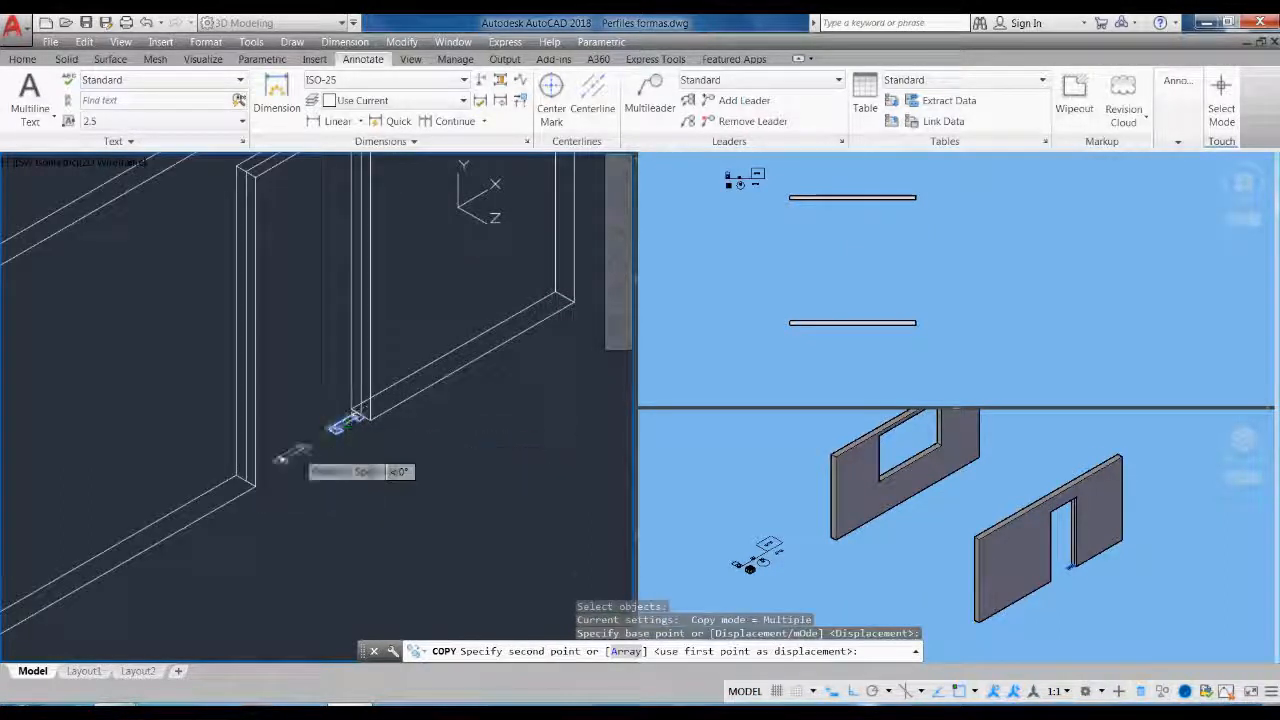
right_click(268, 465, "shift")
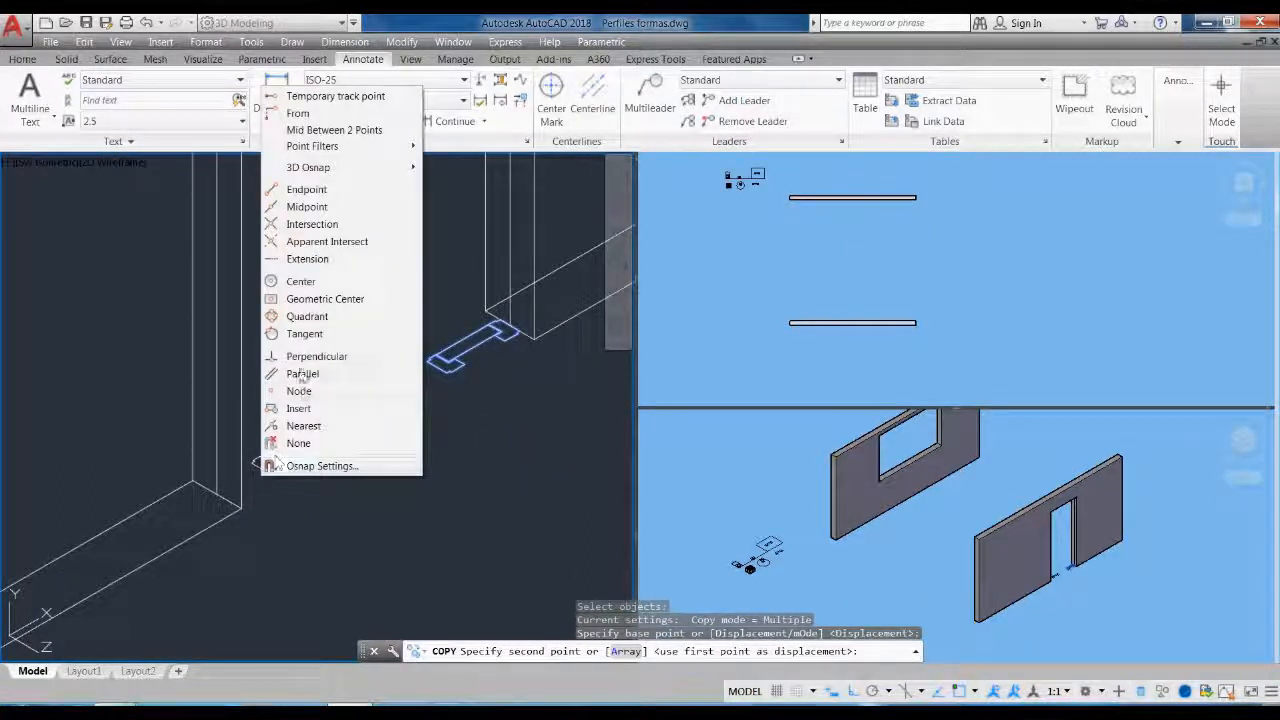
left_click(299, 360)
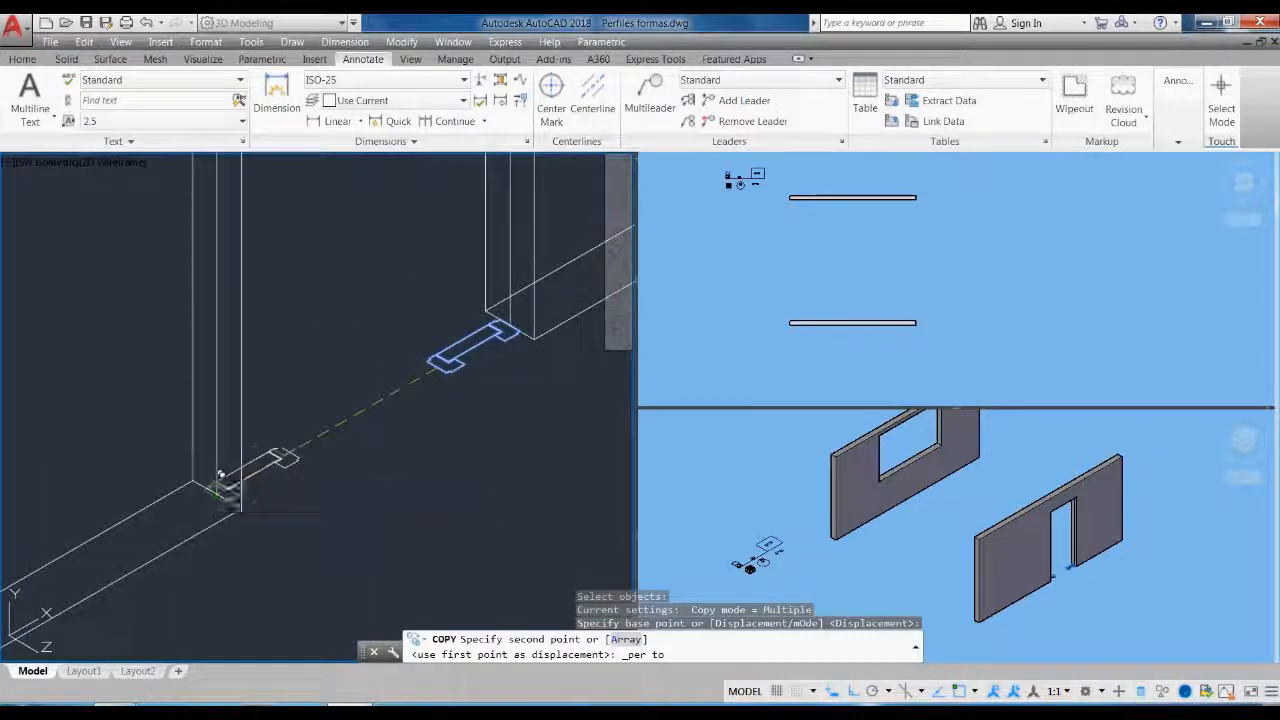
left_click(220, 477)
key("Return")
left_click(470, 432)
left_click(470, 432)
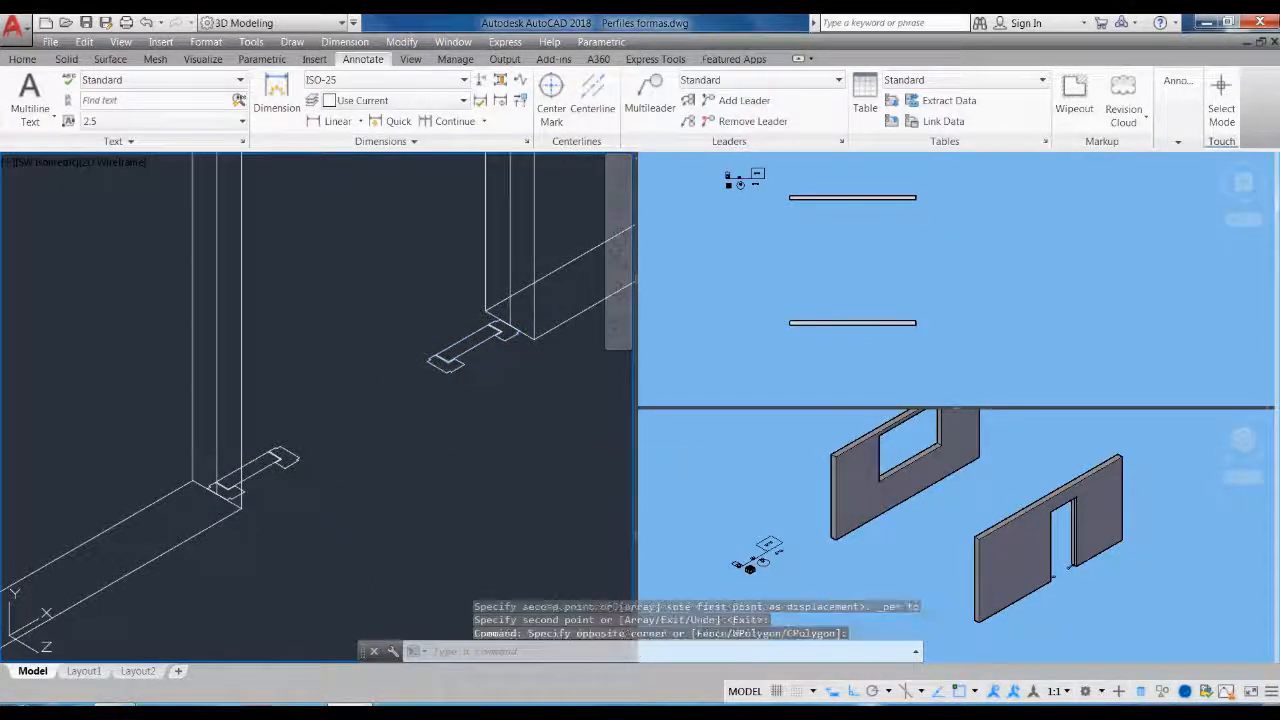
Sweep the frame profile touching the jamb along the centred doorway polyline to form the solid door frame
middle_click_drag(470, 432, 346, 480)
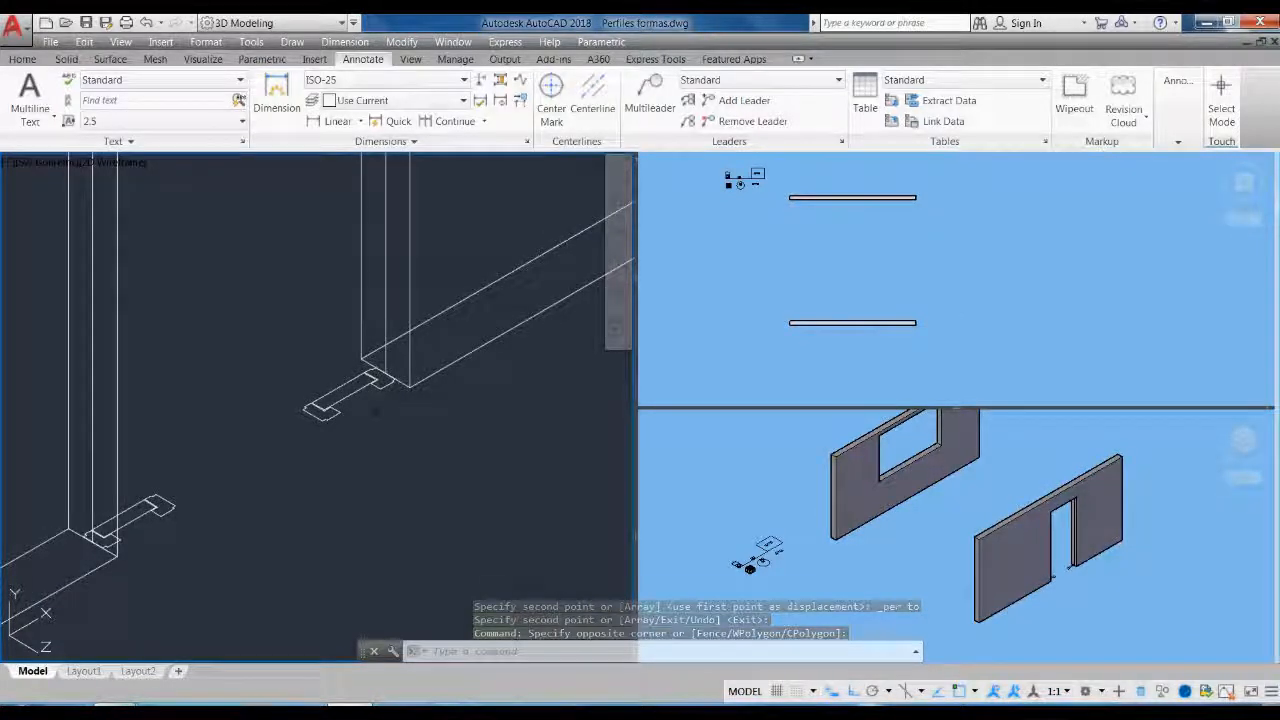
type("SW")
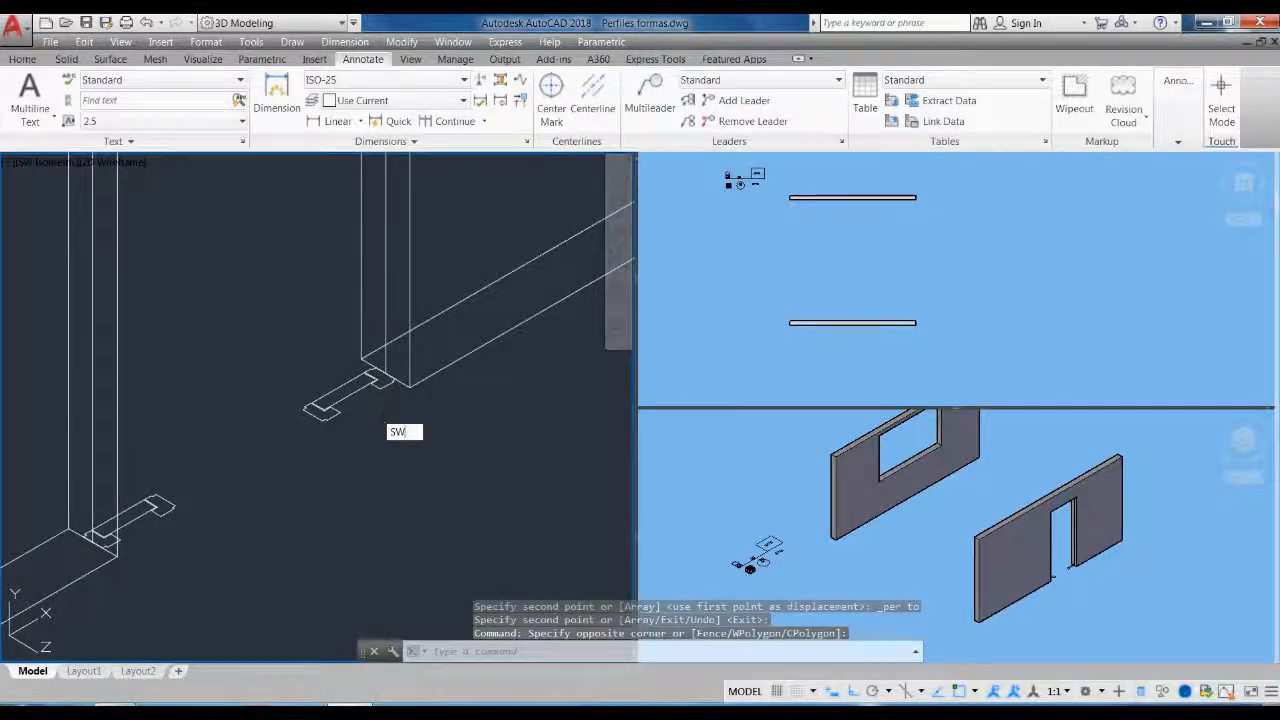
key("Return")
left_click(380, 384)
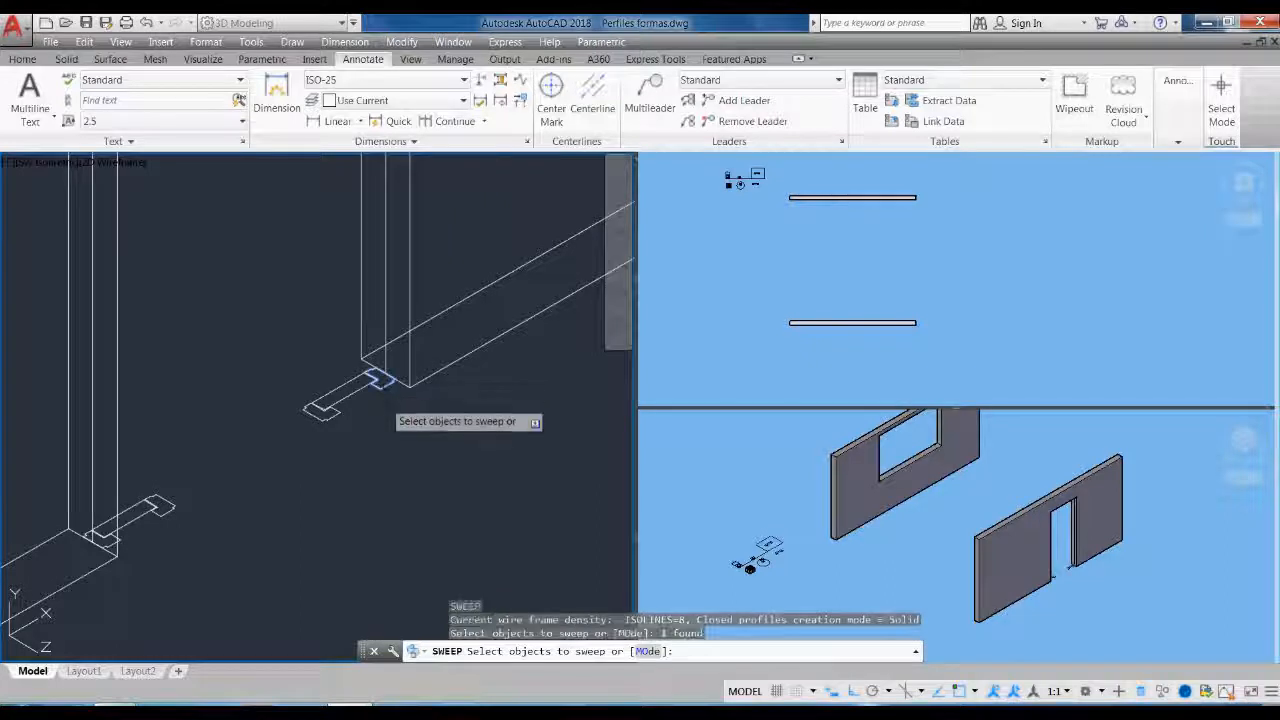
key("Return")
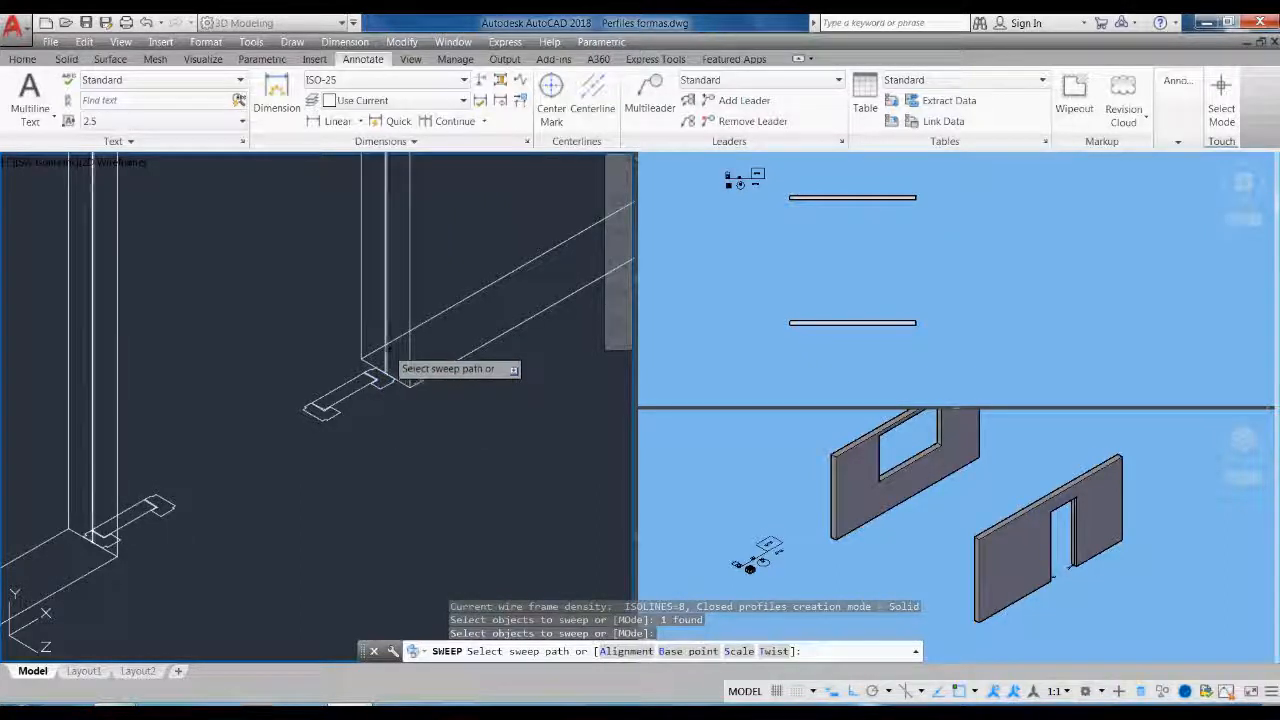
middle_click_drag(367, 454, 420, 481)
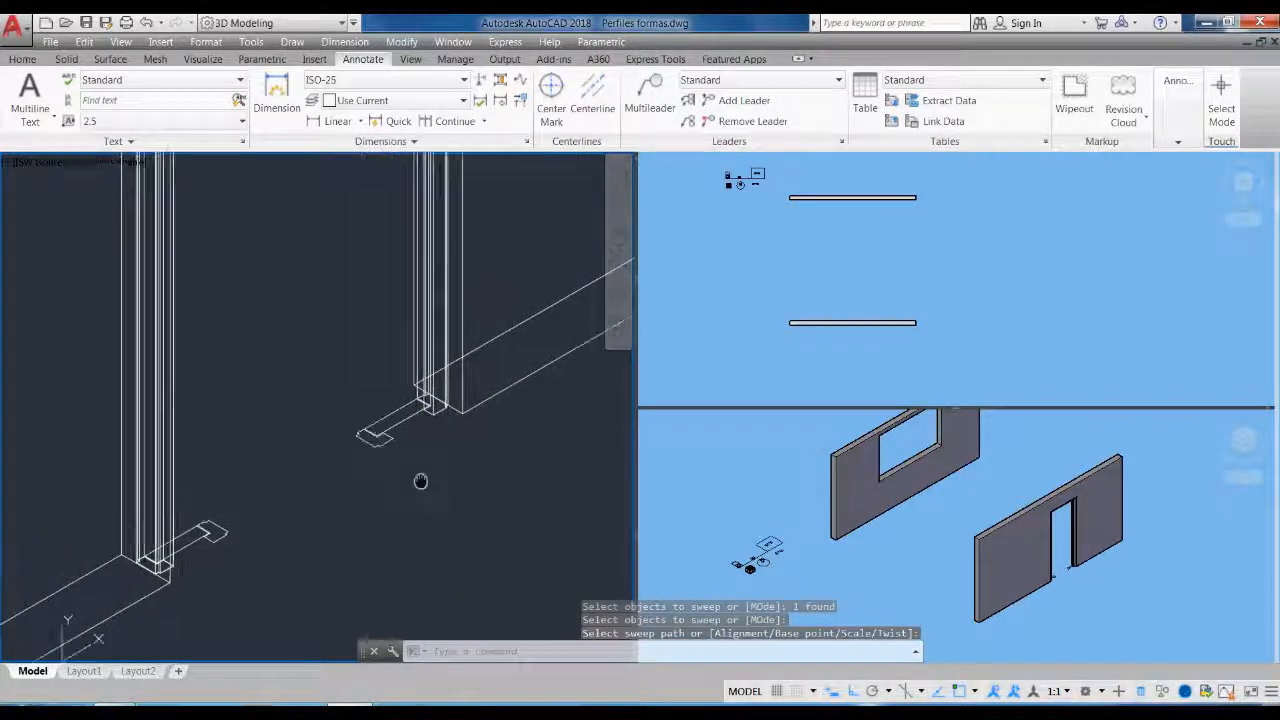
Examine the swept door frame in the shaded viewports, switching the top view to SW Isometric to see the jamb's base
left_click(1116, 597)
middle_click_drag(1098, 597, 986, 601)
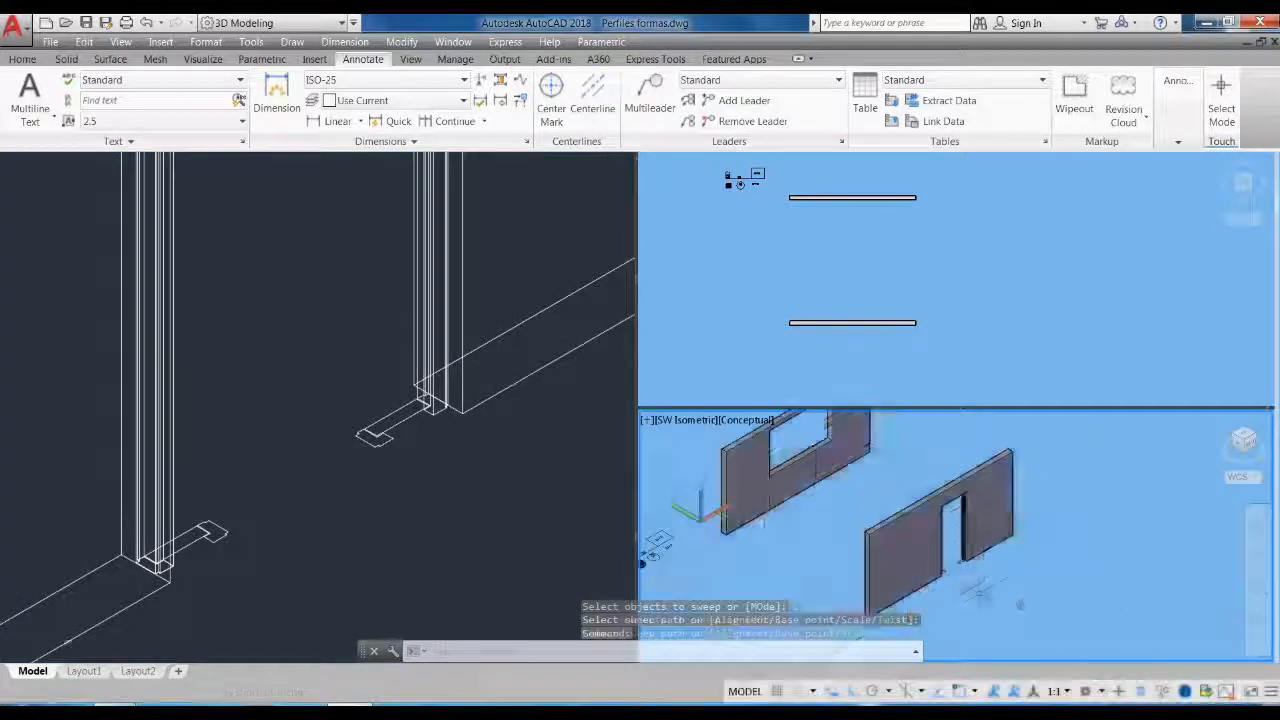
scroll(965, 600, "up", 5)
left_click(964, 311)
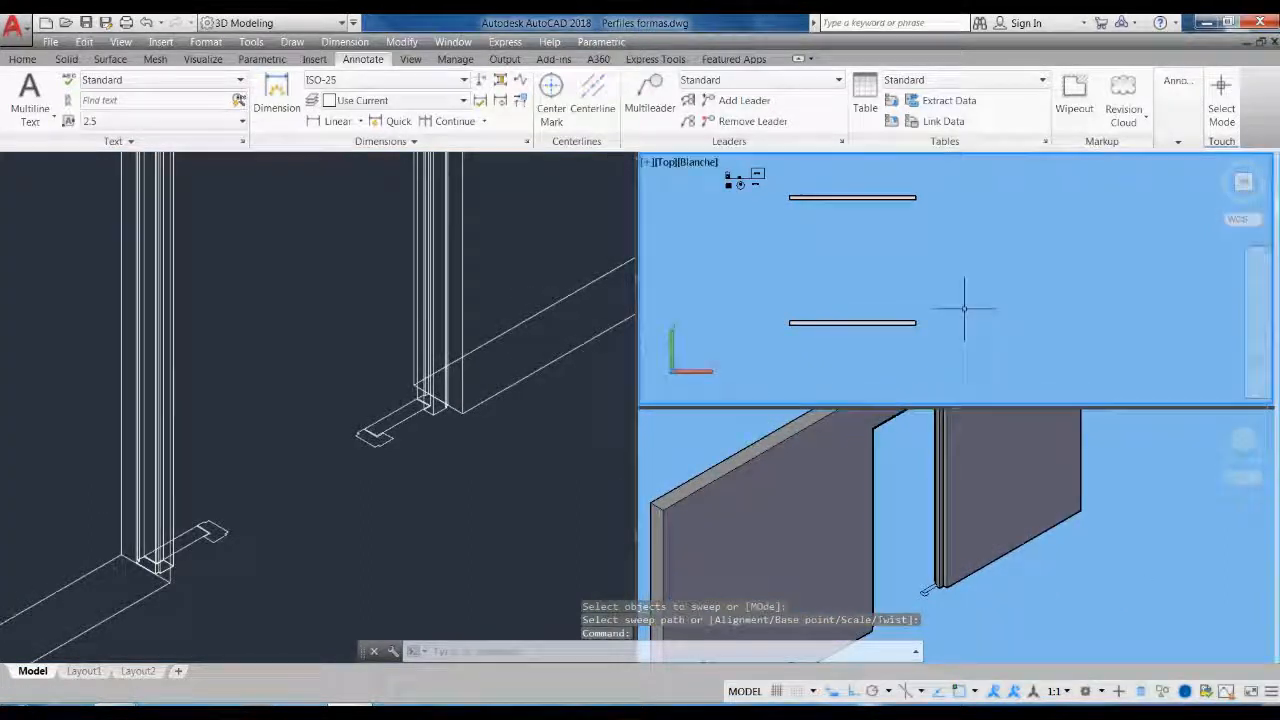
left_click(1243, 193)
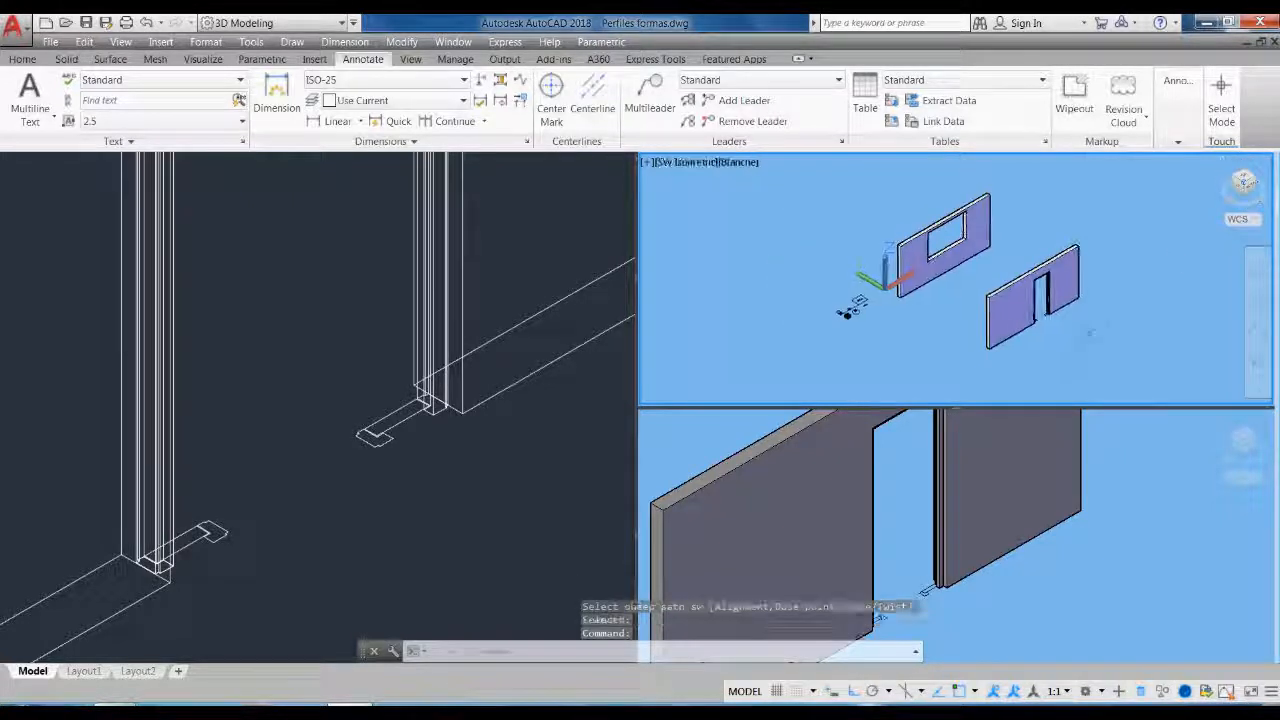
scroll(850, 310, "up", 5)
scroll(1015, 287, "up", 3)
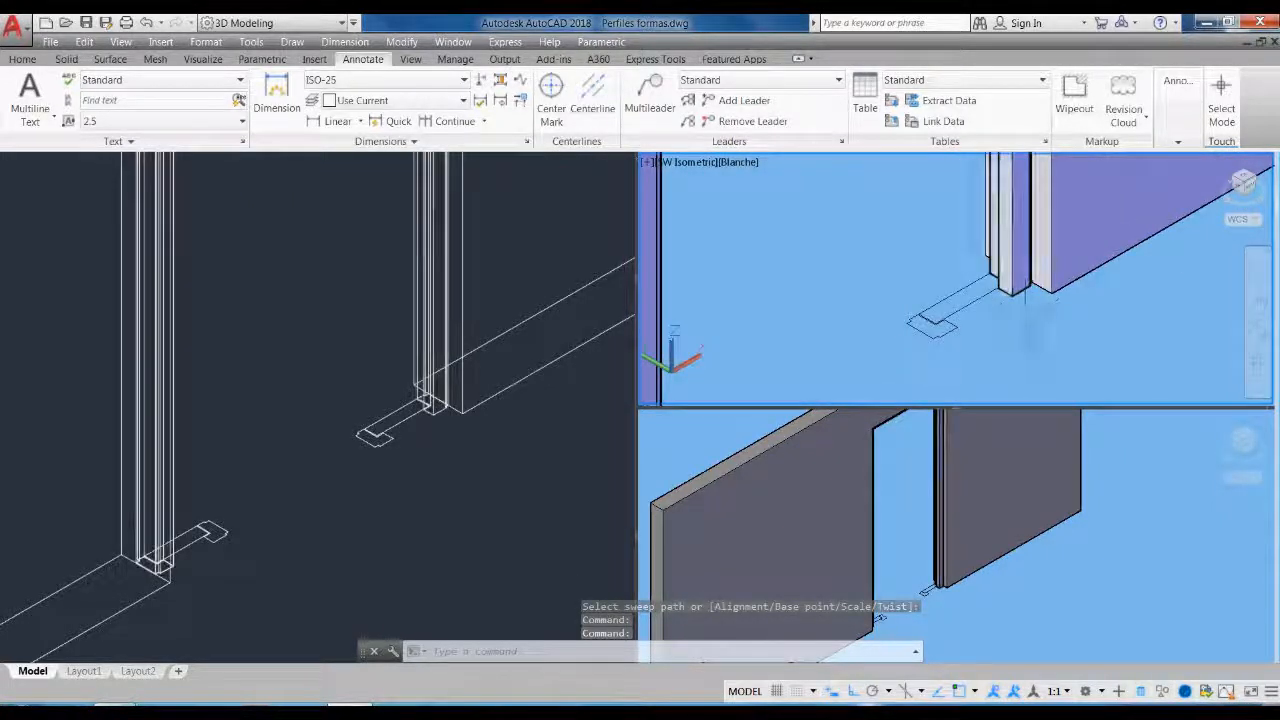
scroll(1010, 338, "down", 8)
scroll(1015, 234, "up", 3)
middle_click_drag(1020, 337, 908, 331)
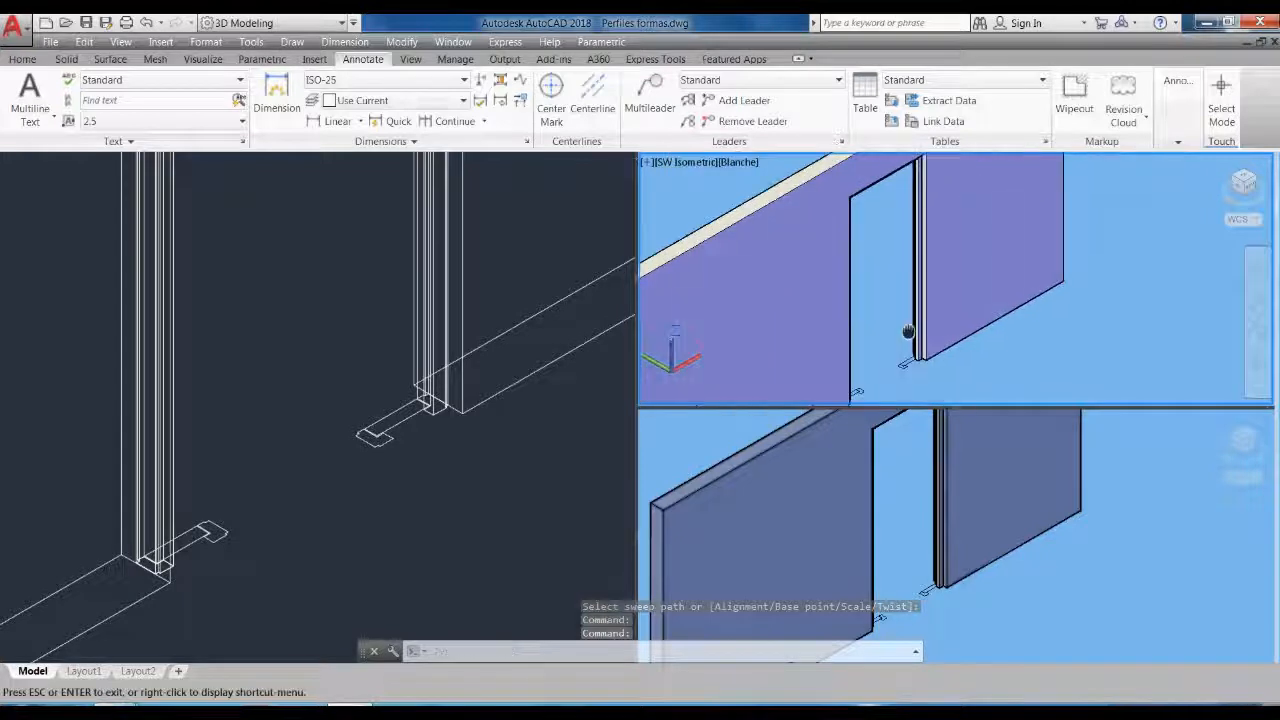
scroll(957, 350, "up", 4)
scroll(880, 366, "up", 3)
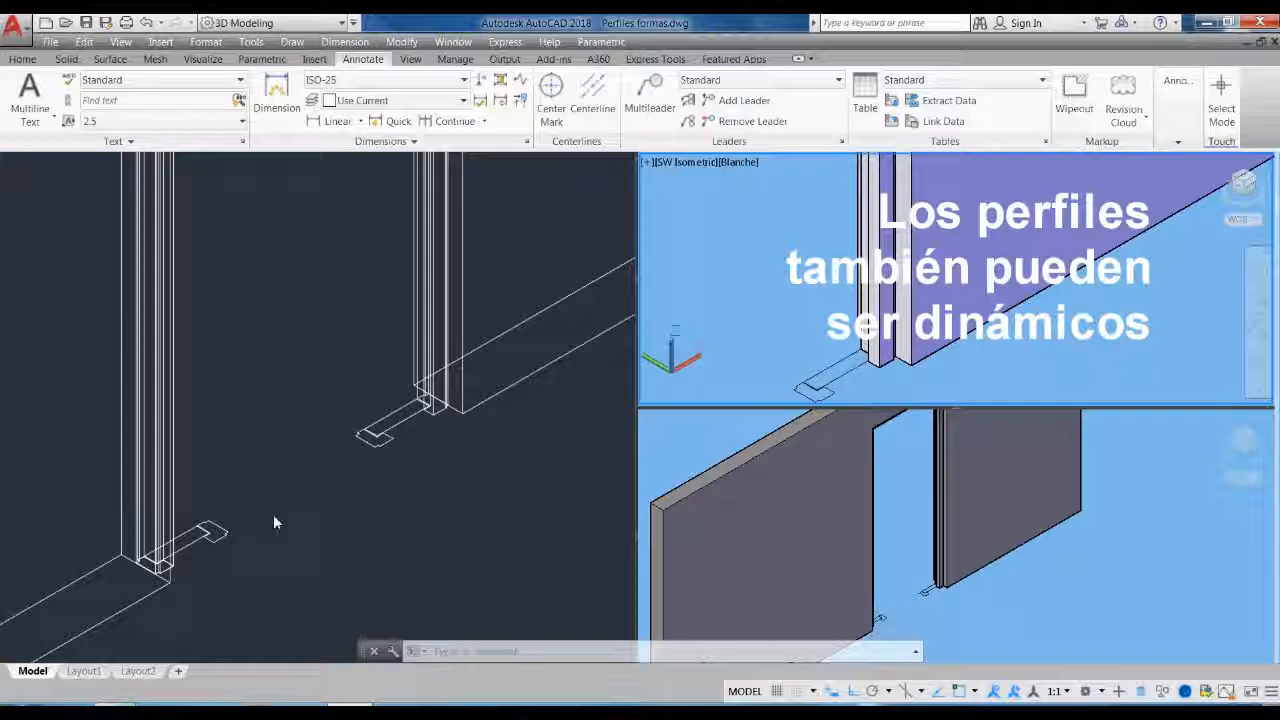
Reset the UCS to World for drawing on the floor plane at the doorway
middle_click_drag(434, 489, 479, 414)
scroll(427, 360, "up", 2)
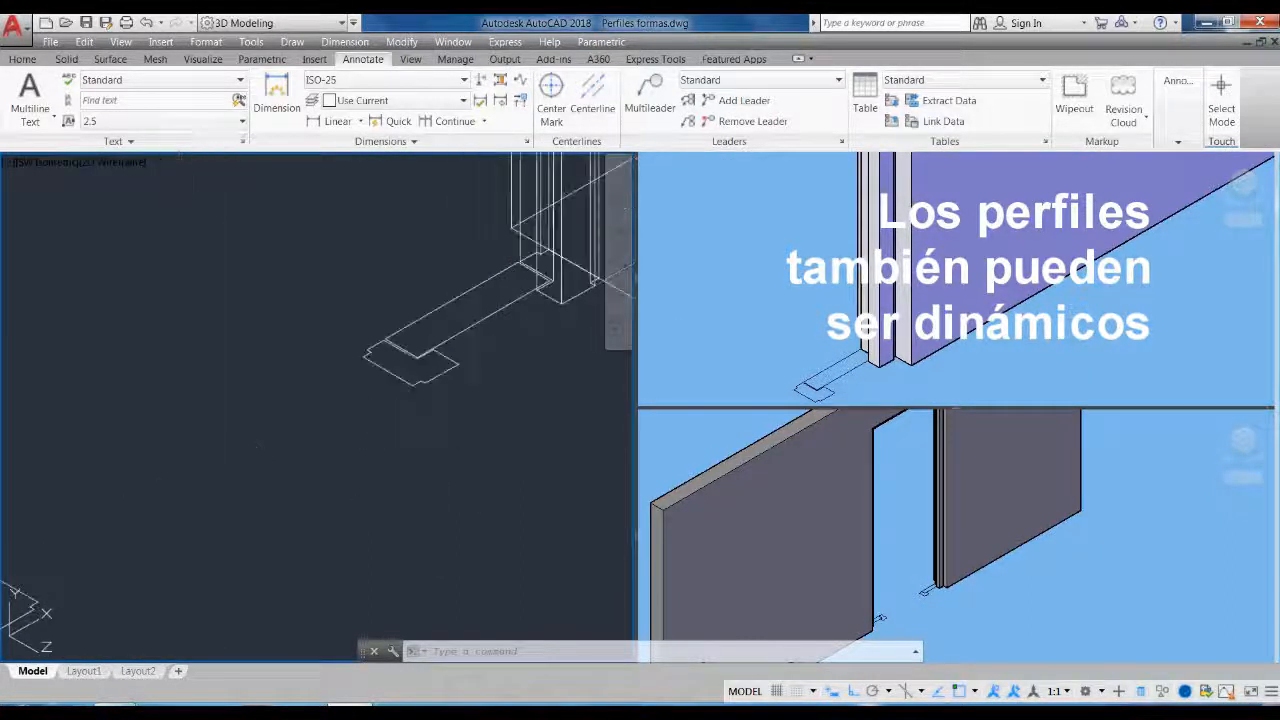
scroll(427, 358, "up", 3)
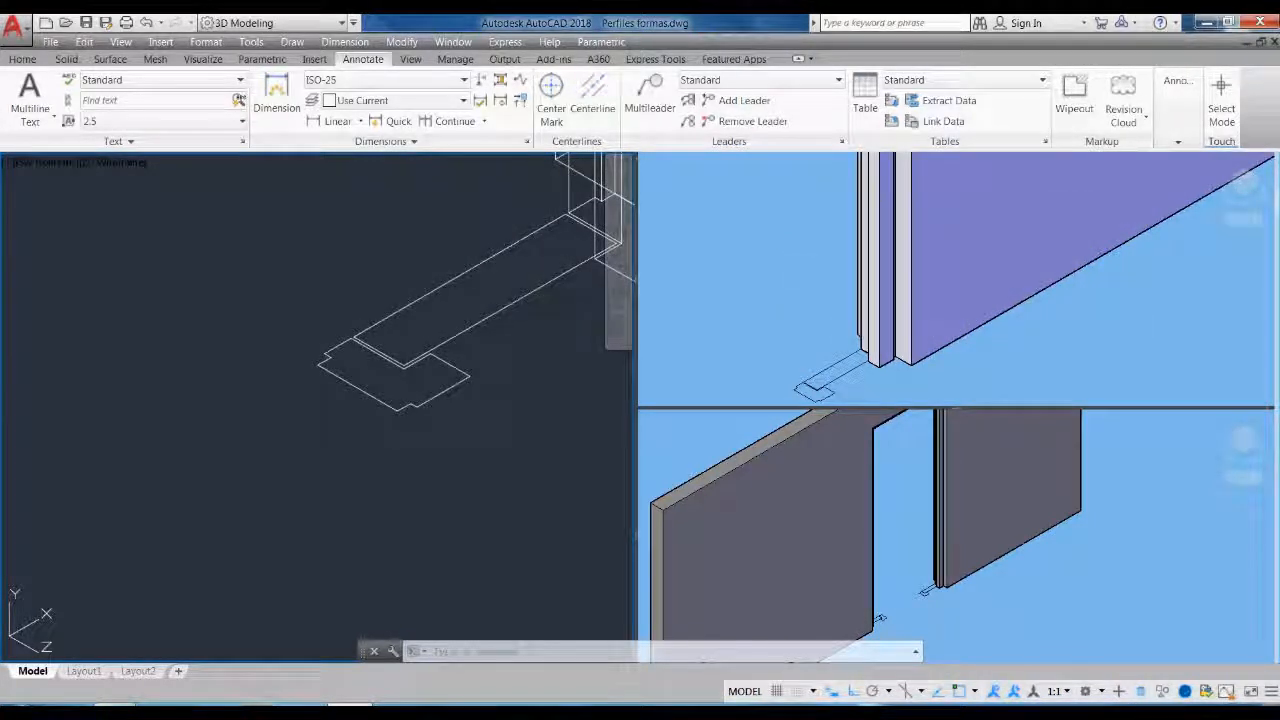
scroll(472, 268, "down", 2)
scroll(447, 302, "up", 2)
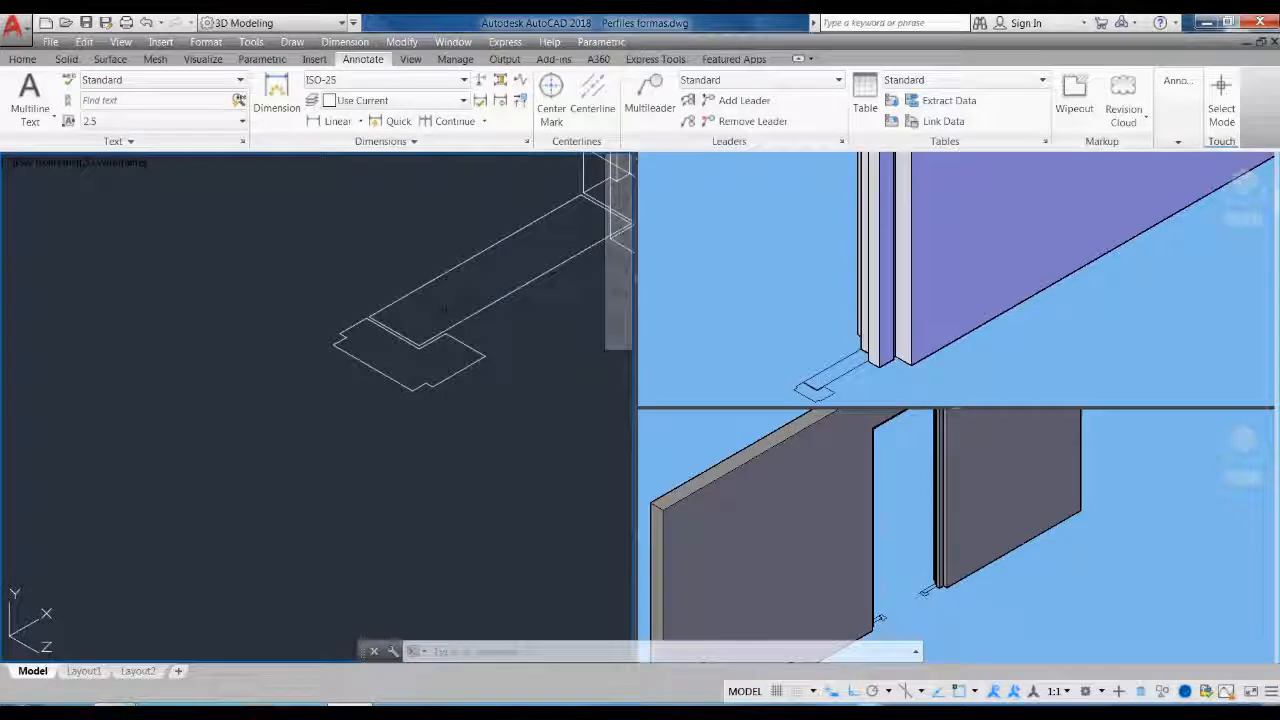
type("S")
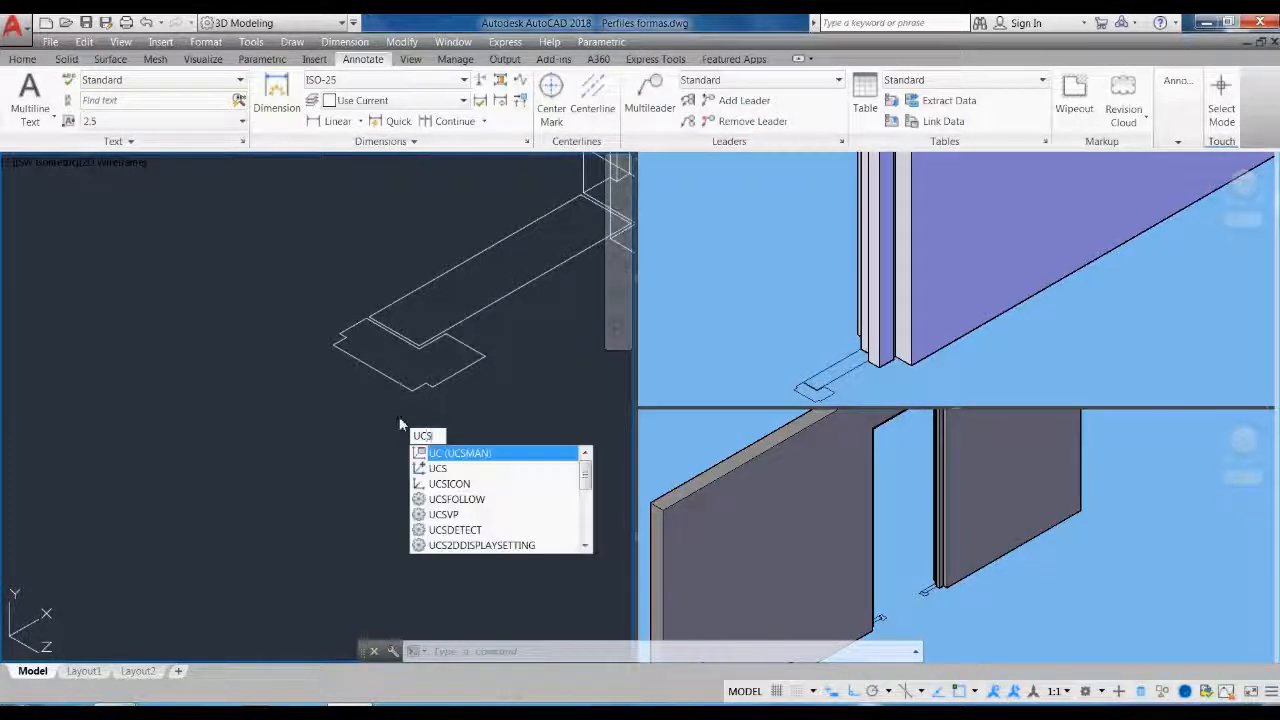
key("Return")
type("W")
key("Return")
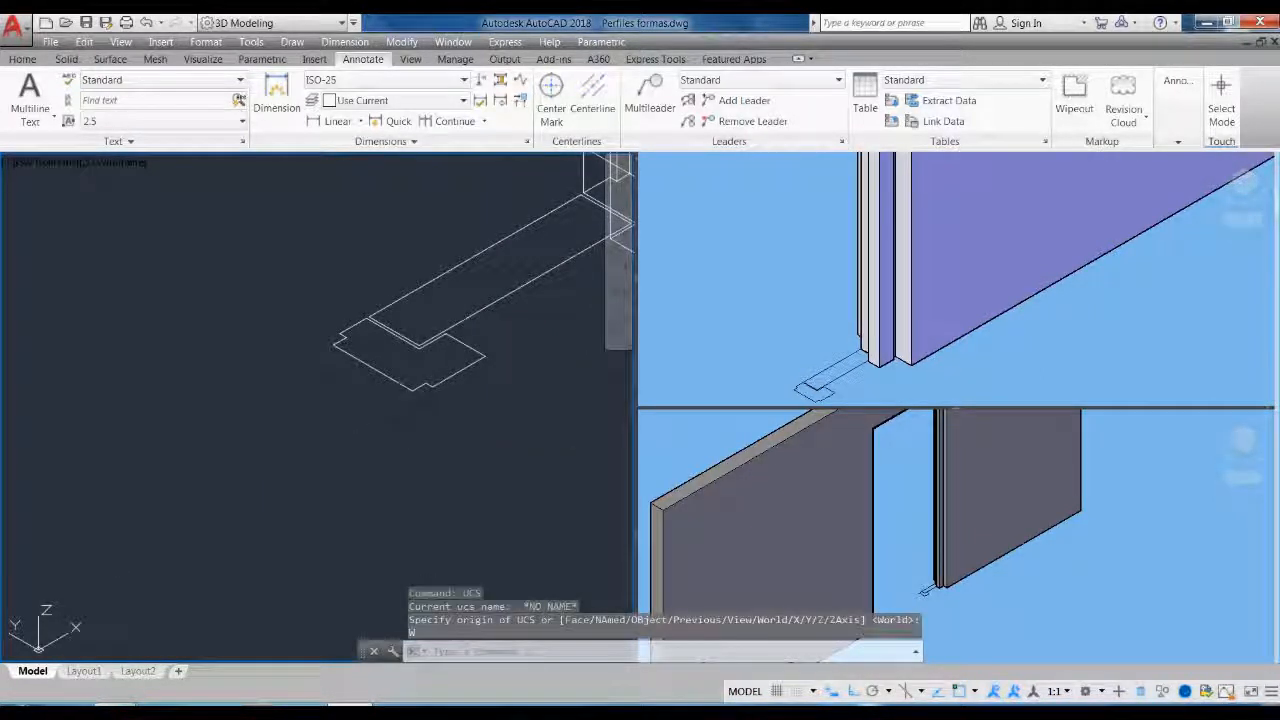
Draw a rectangle across the doorway floor between the door-leaf profile corners at the two opposite jambs
scroll(402, 414, "down", 2)
type("REC")
key("Return")
scroll(530, 268, "up", 4)
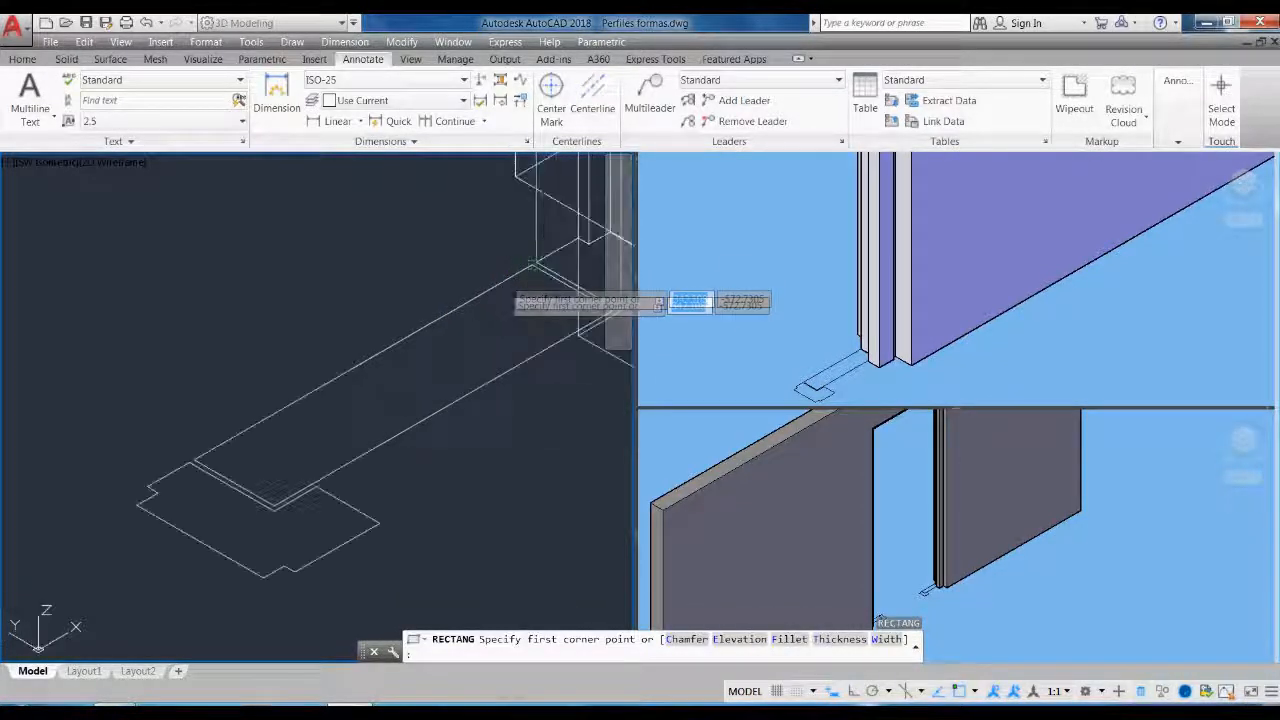
left_click(531, 266)
scroll(546, 298, "down", 5)
scroll(272, 420, "up", 5)
scroll(350, 446, "up", 4)
left_click(452, 460)
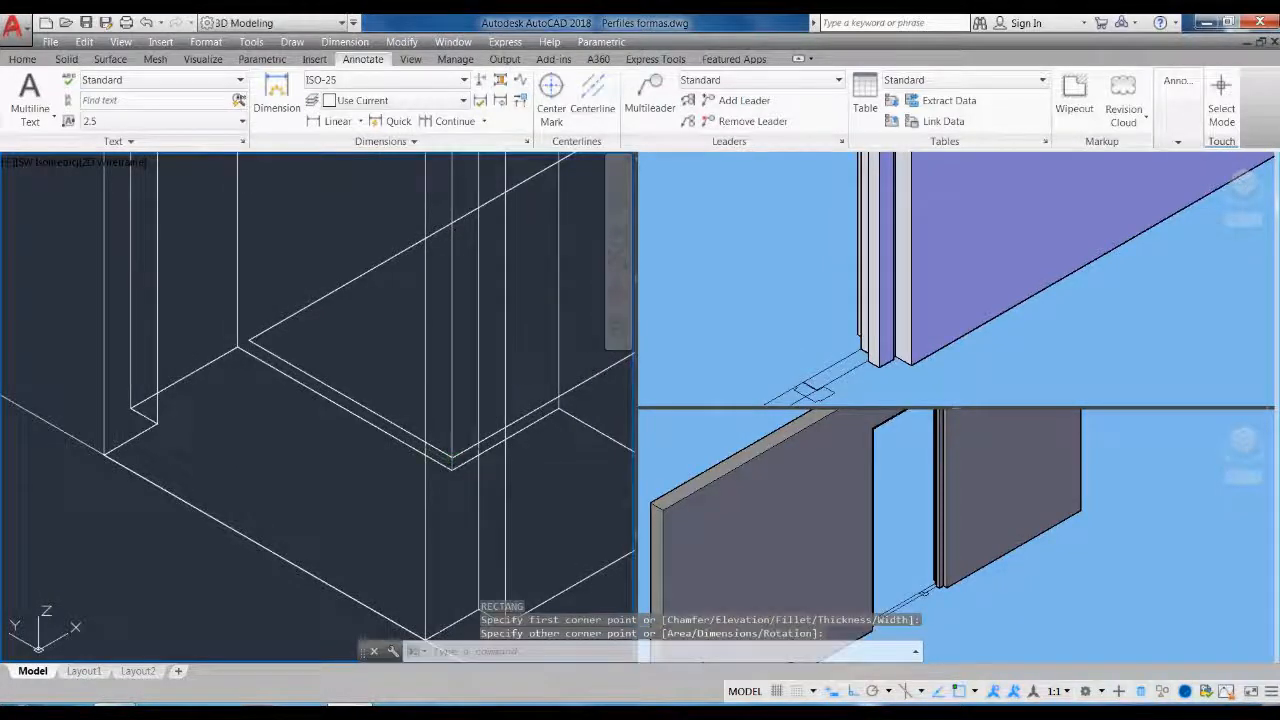
scroll(340, 470, "down", 5)
middle_click_drag(437, 476, 165, 531)
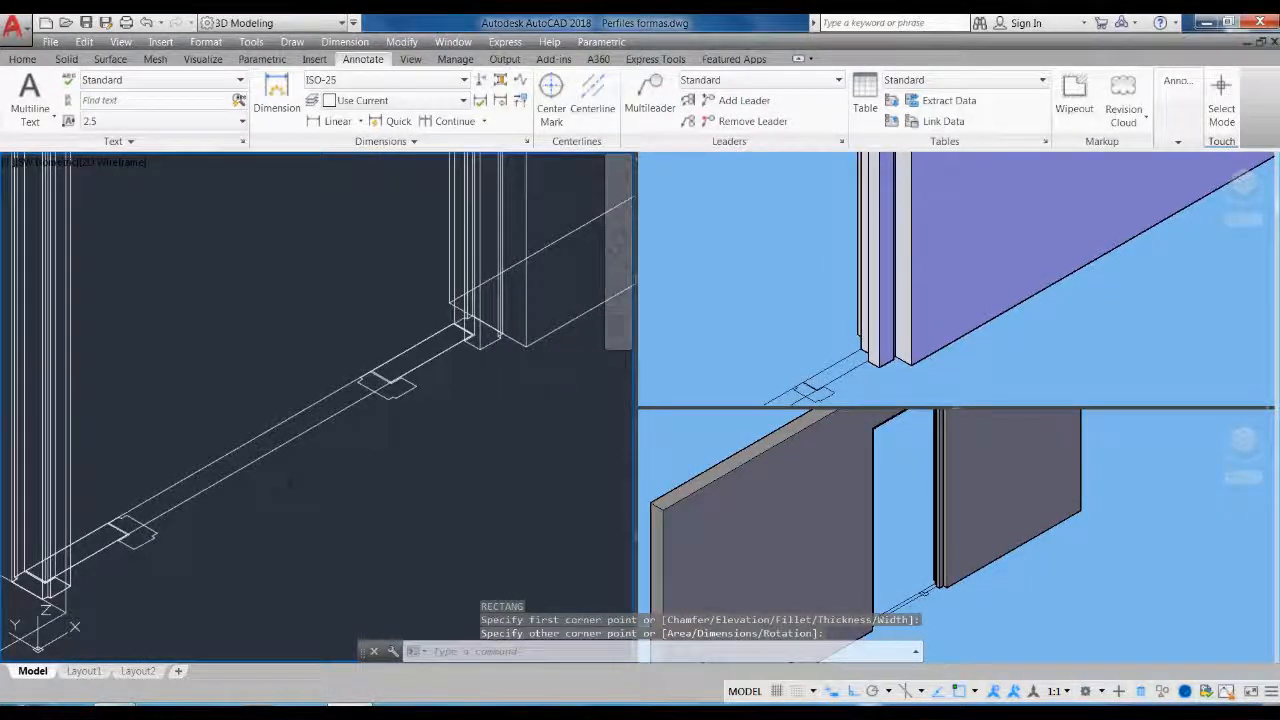
scroll(286, 483, "up", 2)
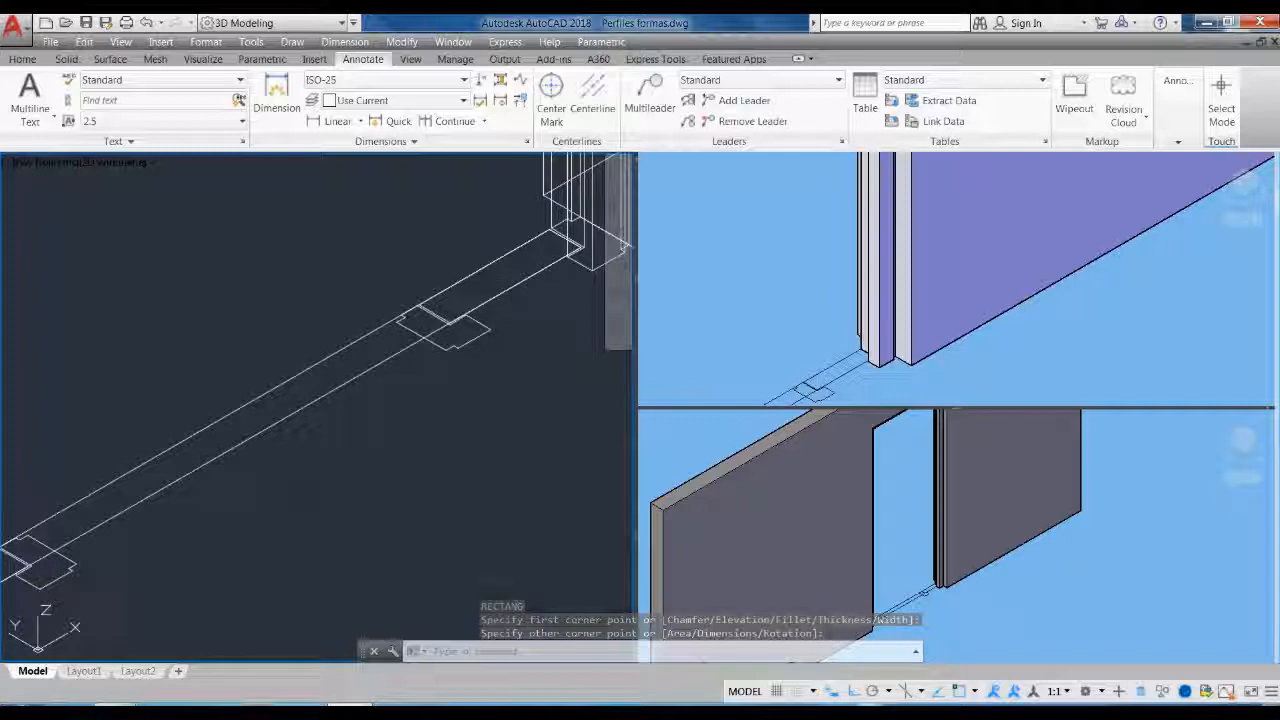
scroll(343, 541, "down", 2)
type("o")
key("Return")
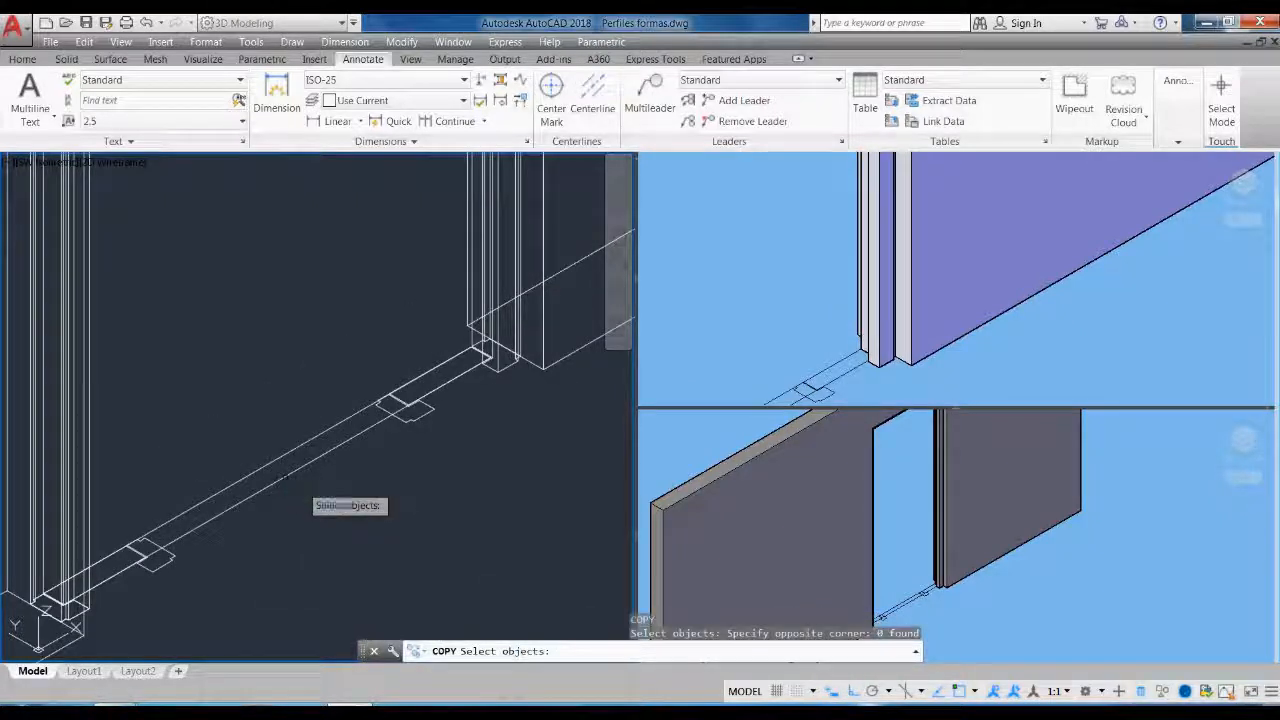
left_click(286, 479)
left_click(266, 461)
scroll(388, 443, "down", 4)
scroll(275, 484, "up", 4)
scroll(258, 537, "up", 4)
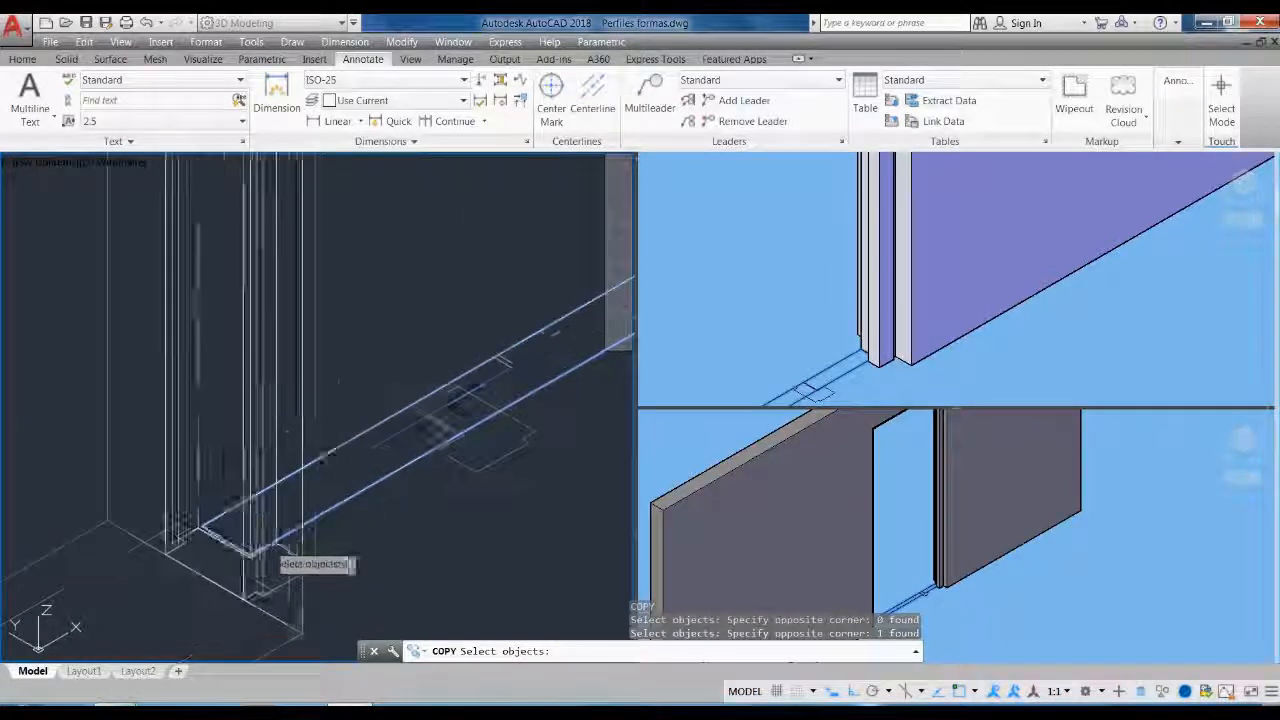
scroll(260, 546, "up", 4)
key("Return")
left_click(223, 554)
scroll(243, 684, "down", 6)
scroll(245, 600, "up", 3)
scroll(250, 420, "up", 6)
scroll(248, 370, "down", 4)
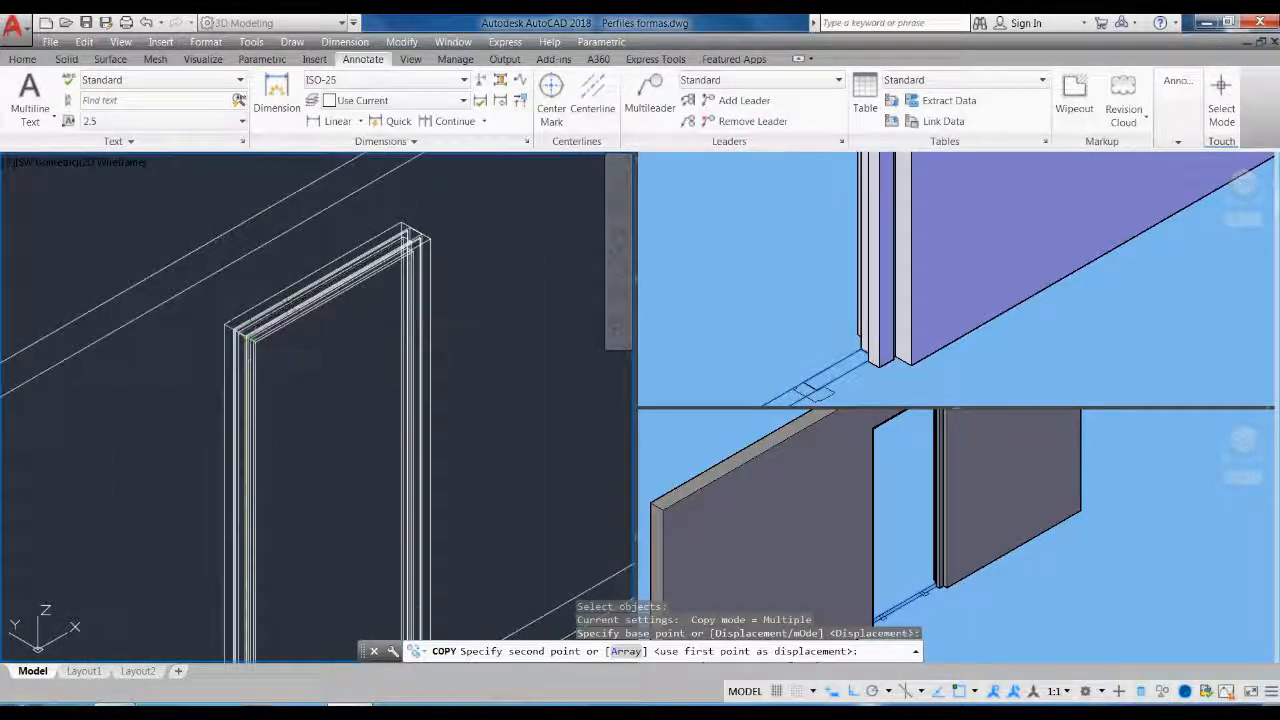
key("Escape")
Copy the floor rectangle from its corner at the base of the jamb up to the matching frame corner at the doorway's head
middle_click_drag(300, 420, 360, 420)
type("3DO")
key("Return")
left_click_drag(363, 446, 263, 486)
key("Escape")
type("co")
key("Return")
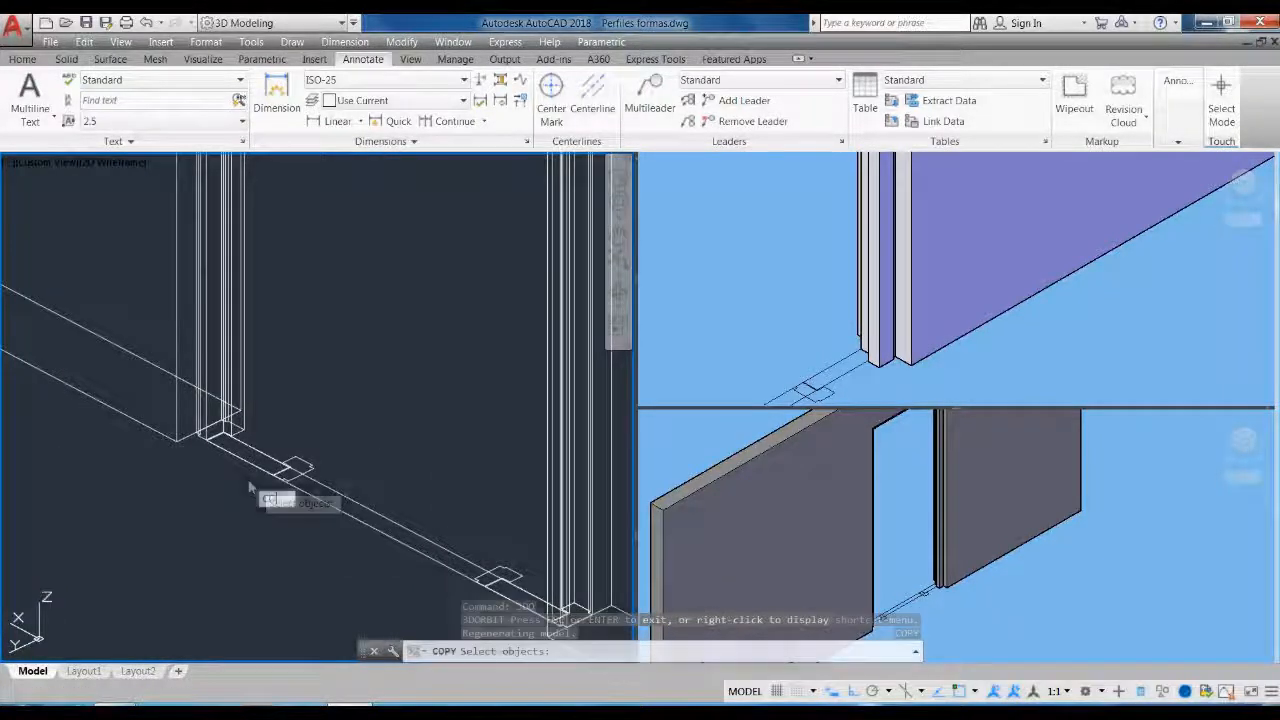
scroll(250, 462, "up", 3)
left_click(190, 585)
key("Return")
left_click(180, 579)
scroll(213, 655, "down", 10)
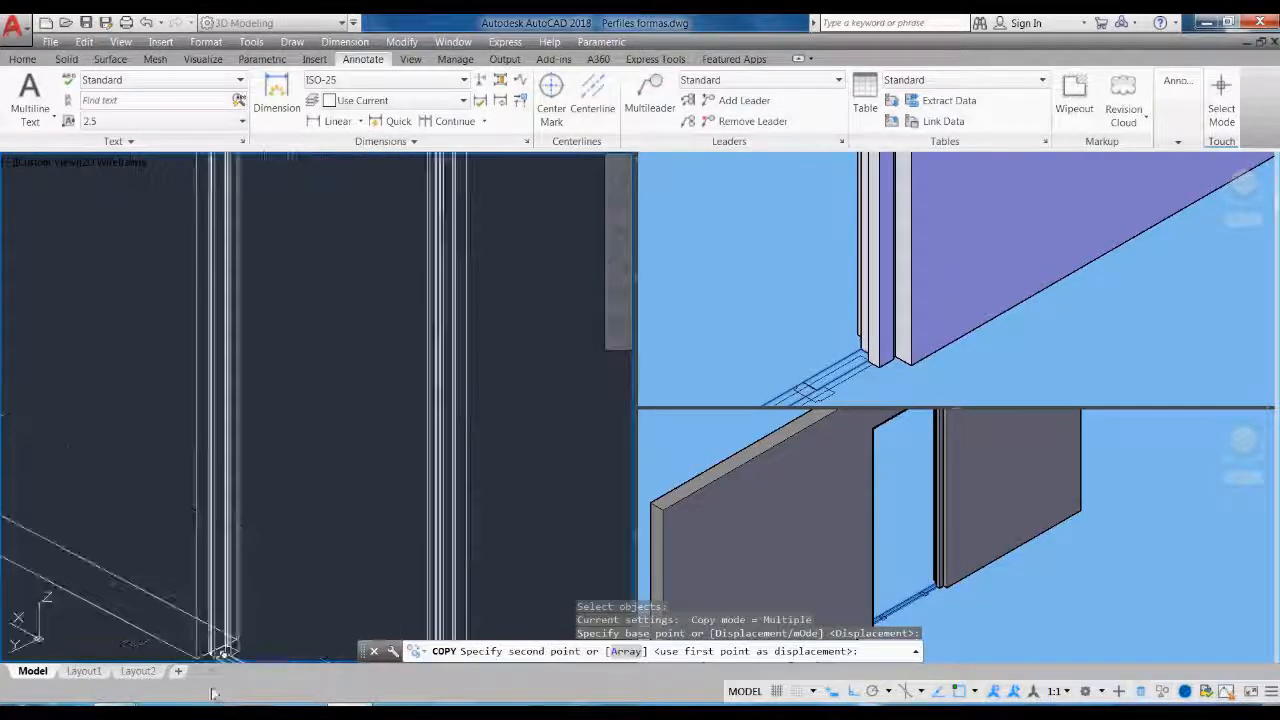
scroll(198, 402, "up", 3)
scroll(205, 400, "up", 3)
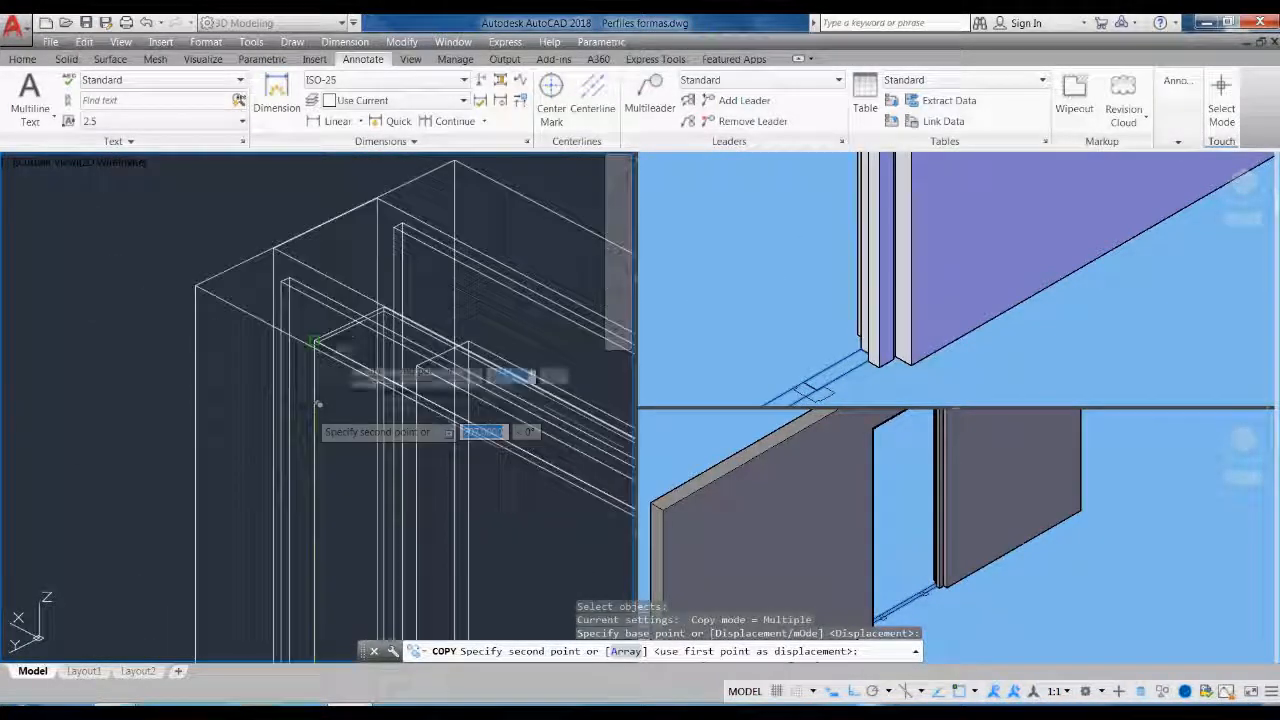
left_click(340, 343)
key("Return")
Move the rectangle at the doorway's head down 0.2 units along Z
type("M")
key("Return")
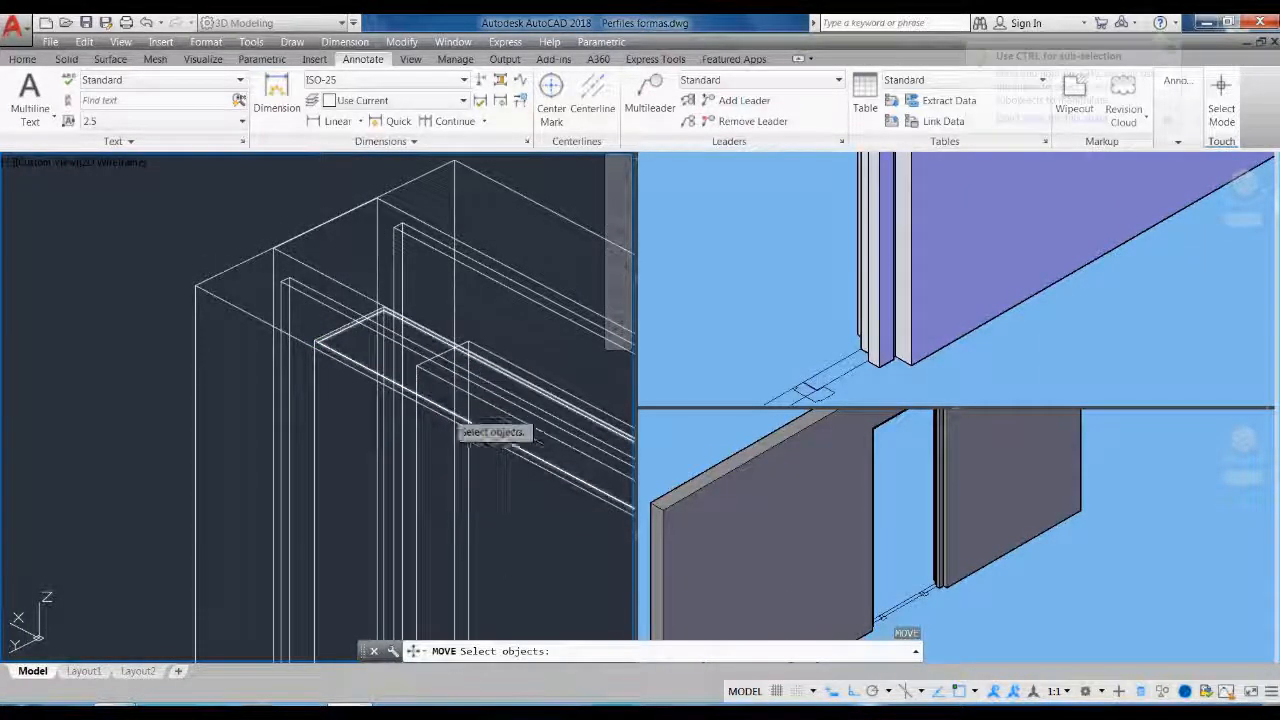
left_click(343, 343)
scroll(342, 254, "down", 4)
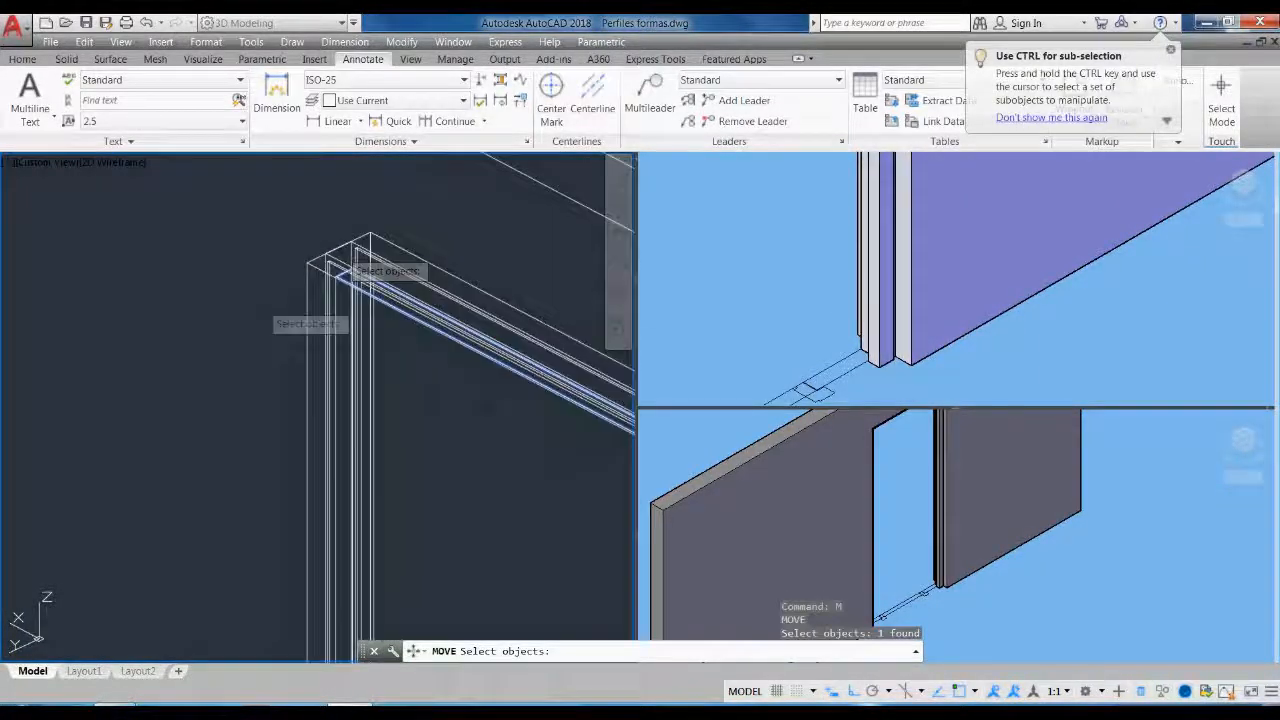
key("Return")
left_click(258, 284)
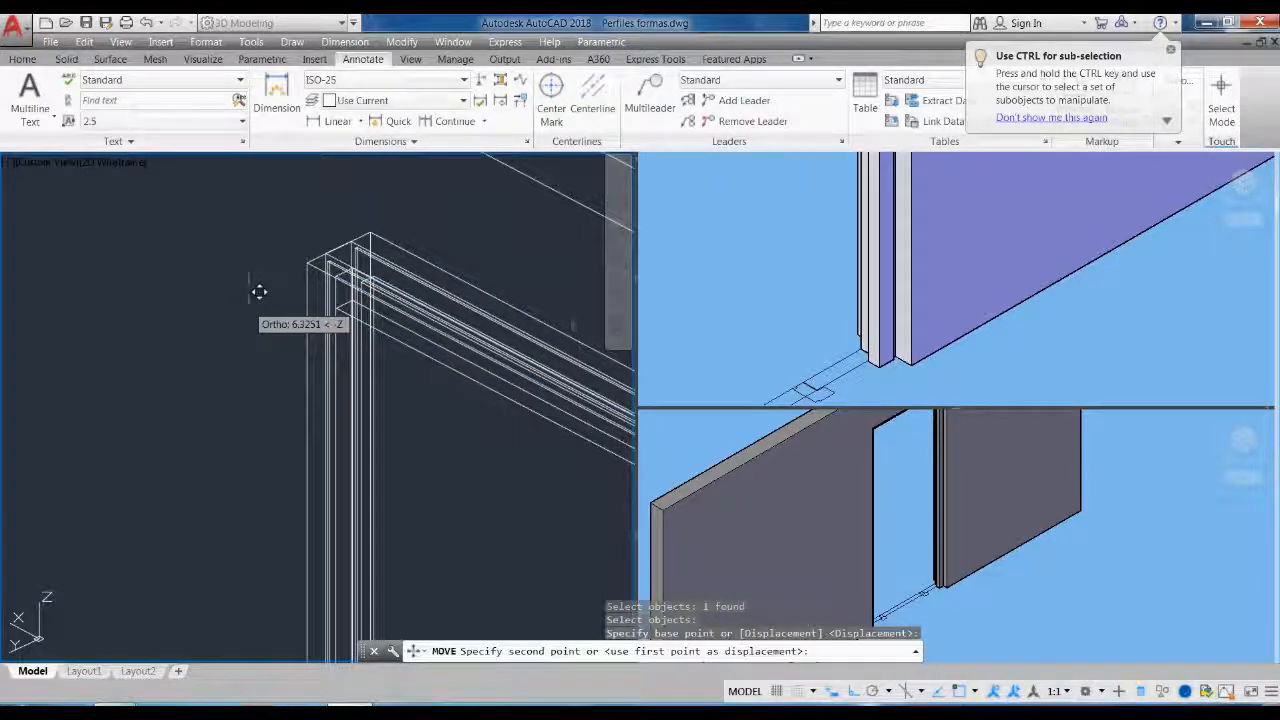
type(".2")
key("Return")
Move the rectangle at the doorway's base up 1 unit along Z
scroll(258, 291, "down", 3)
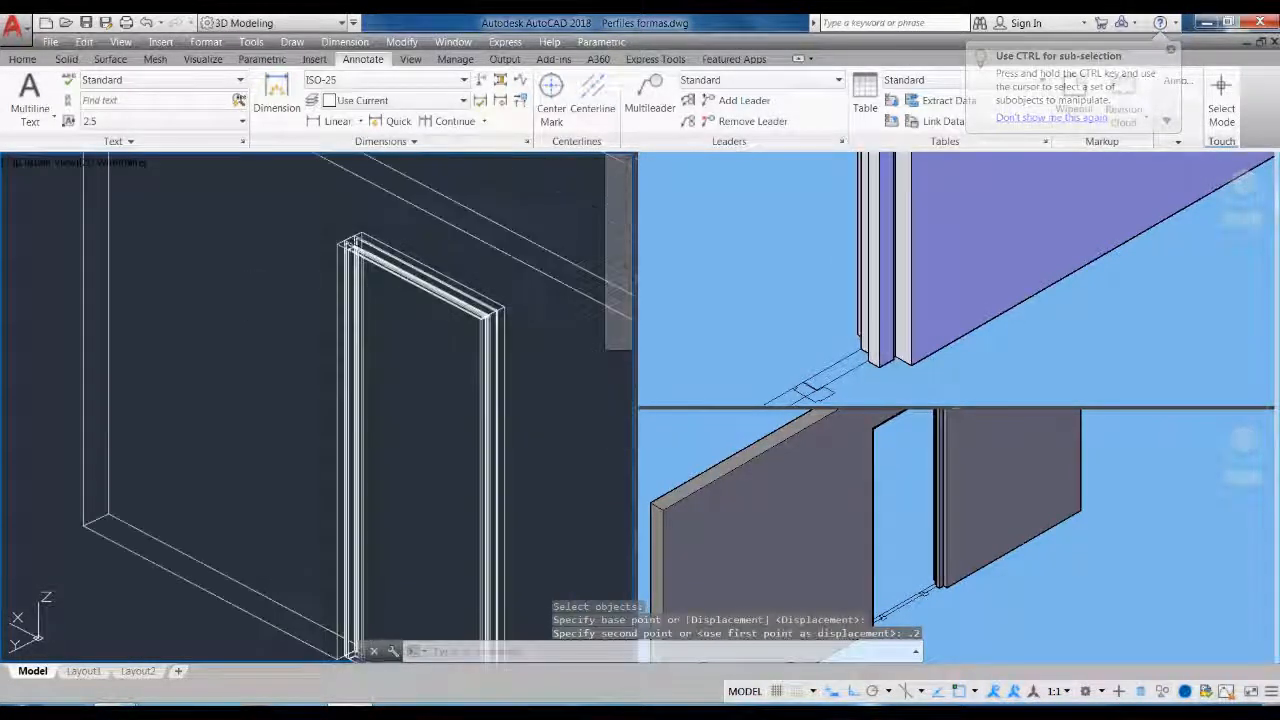
middle_click_drag(440, 620, 420, 320)
scroll(420, 320, "up", 4)
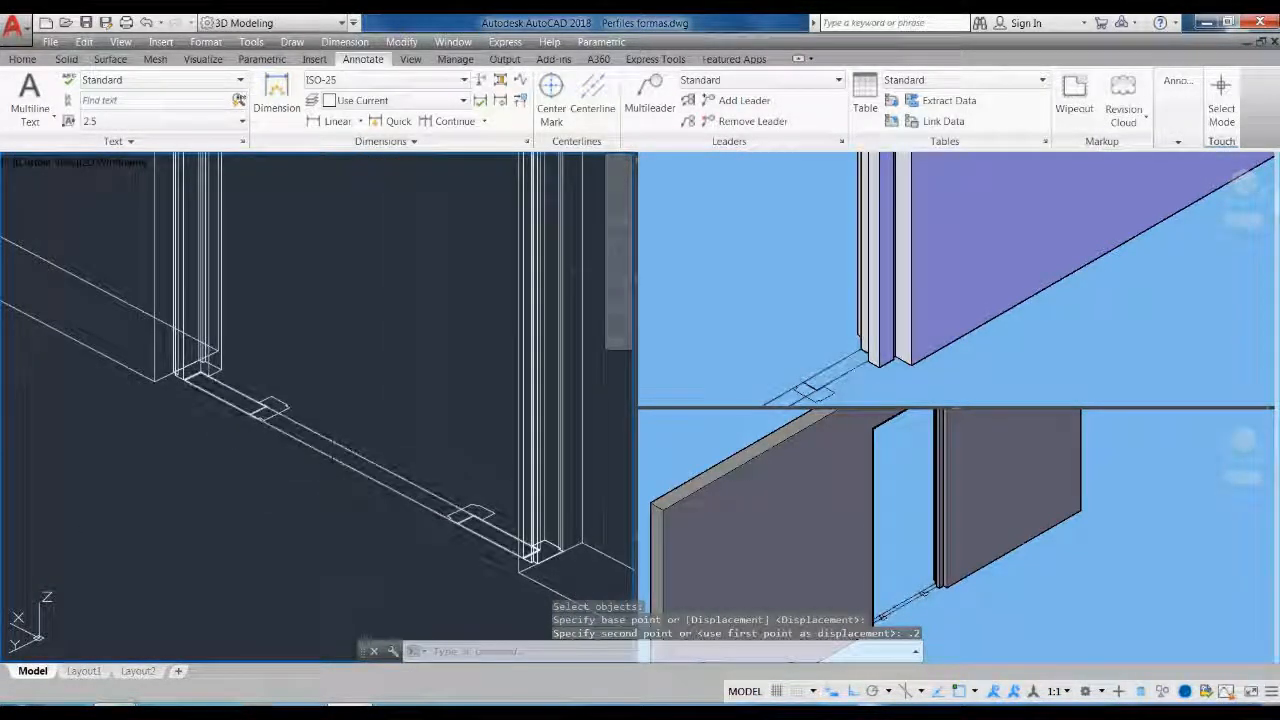
type("M")
key("Return")
left_click(365, 480)
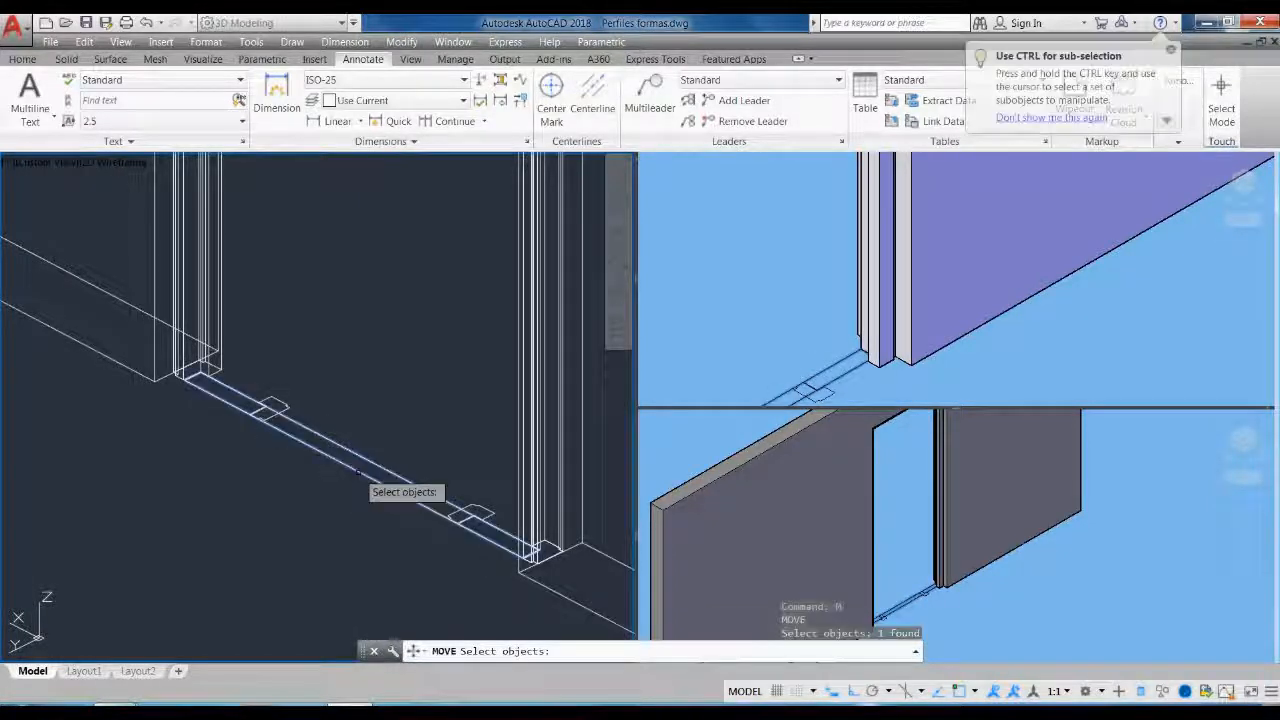
key("Return")
left_click(398, 432)
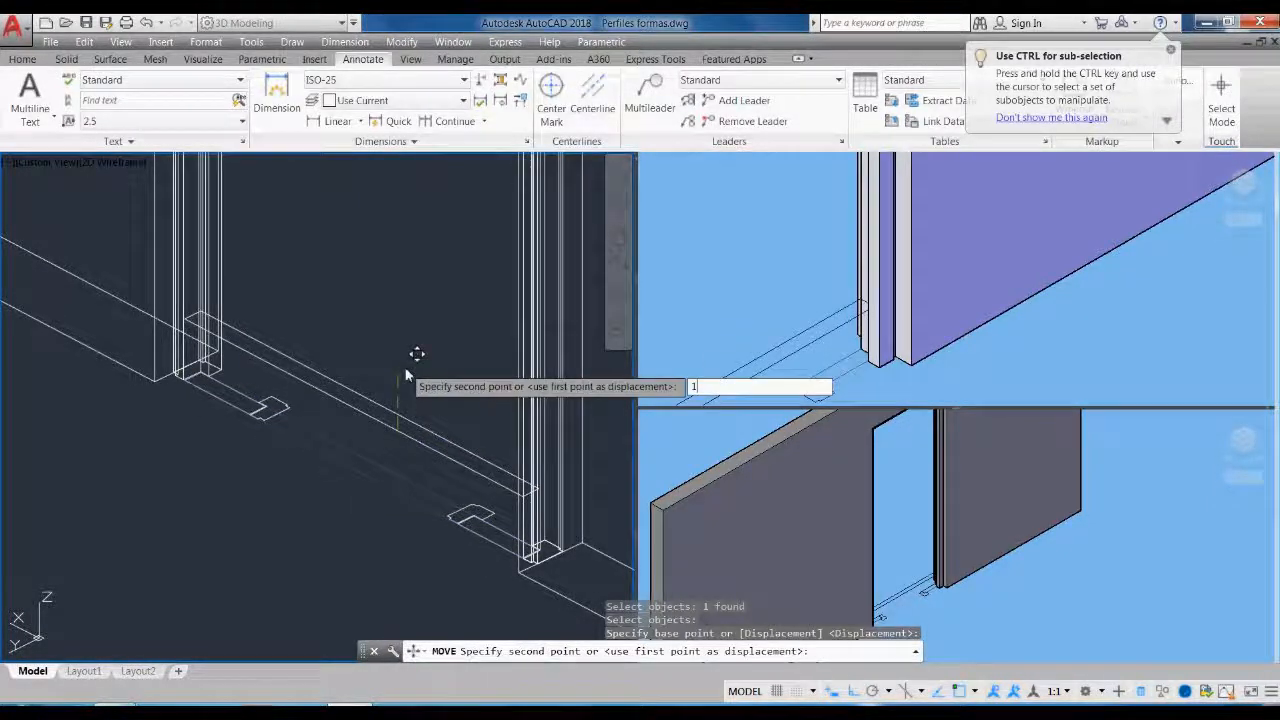
type("1")
key("Return")
Create the door leaf as a solid box from the raised rectangle's corner at the doorway base to the opposite rectangle corner at the head
scroll(469, 555, "up", 7)
scroll(300, 512, "down", 3)
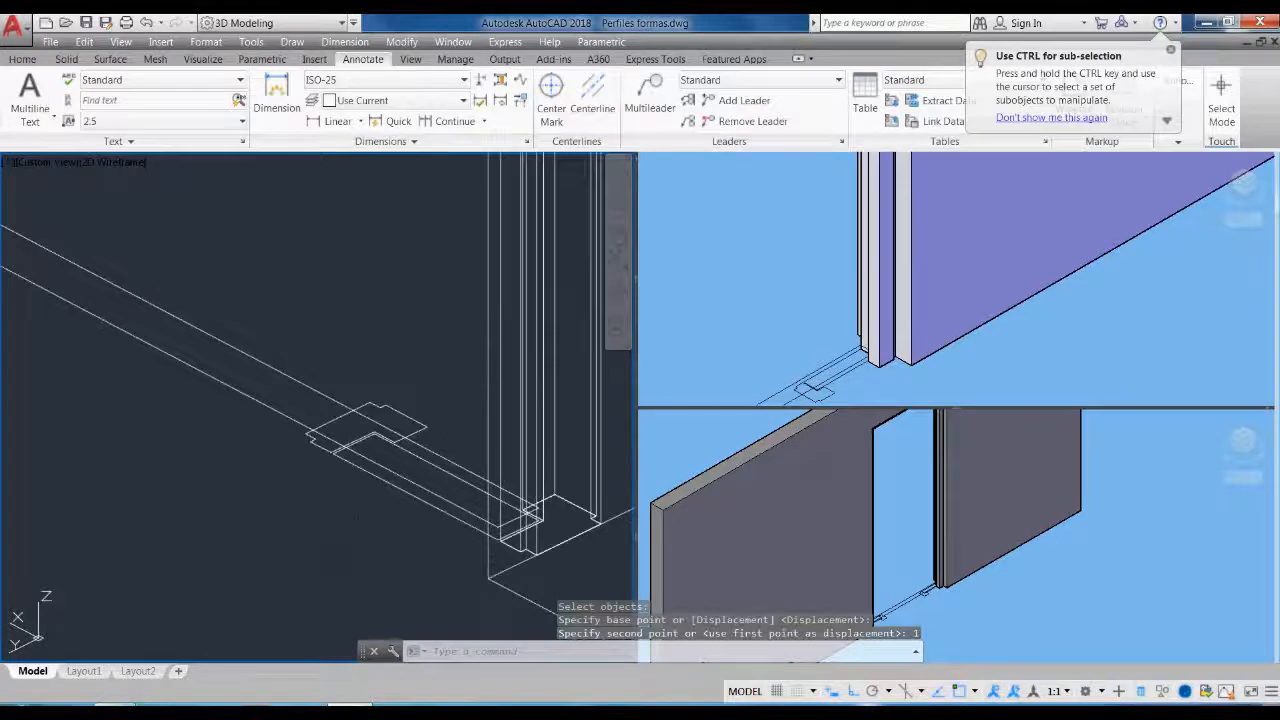
type("box")
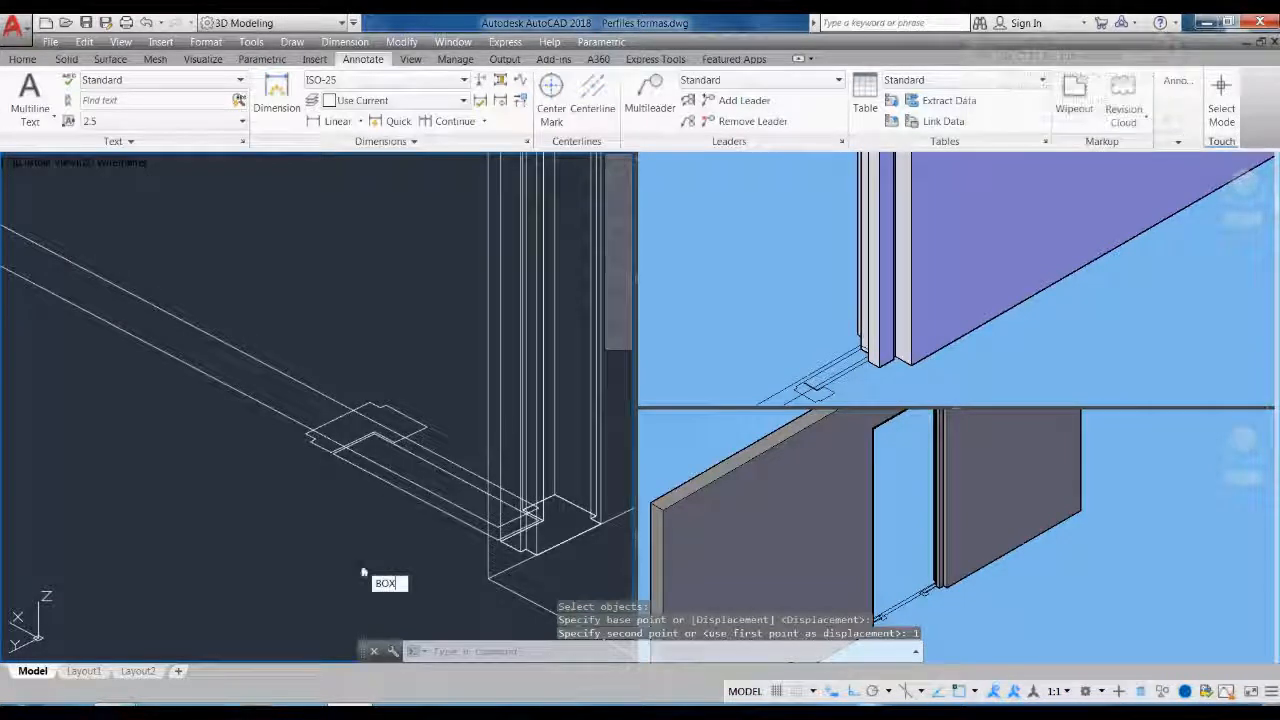
key("Return")
left_click(499, 528)
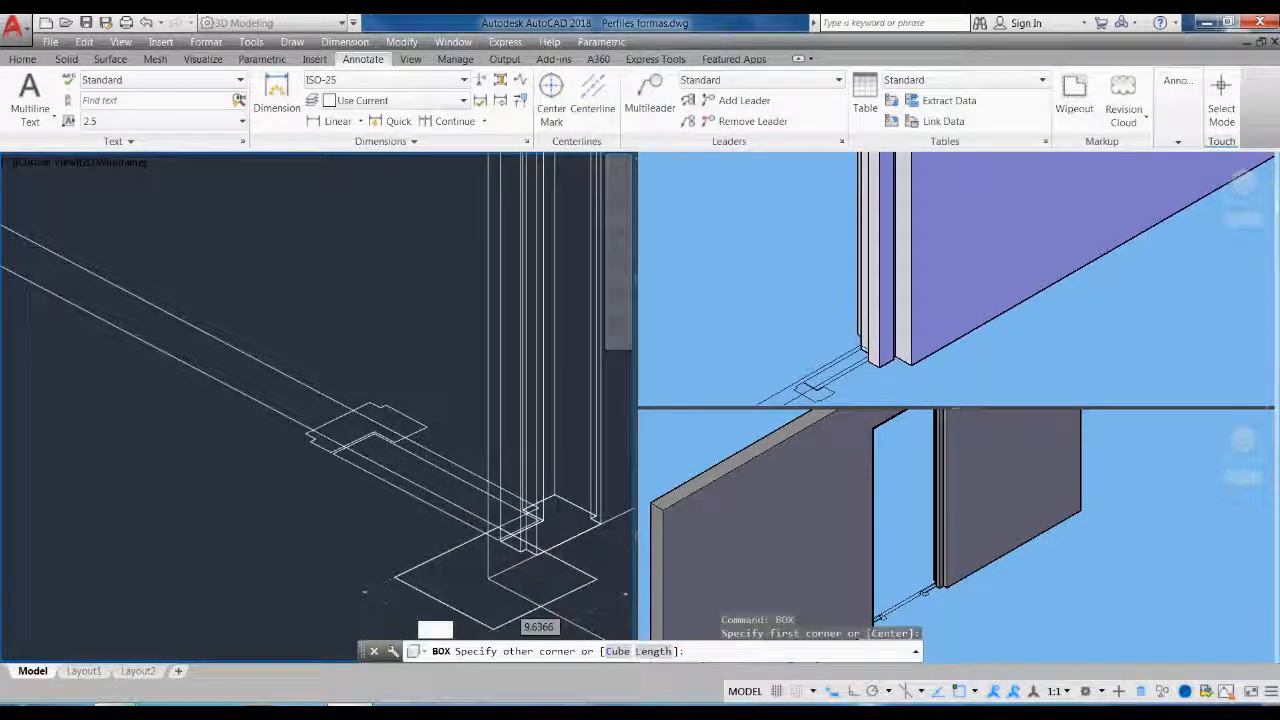
scroll(343, 593, "down", 7)
scroll(427, 350, "up", 9)
scroll(425, 356, "up", 6)
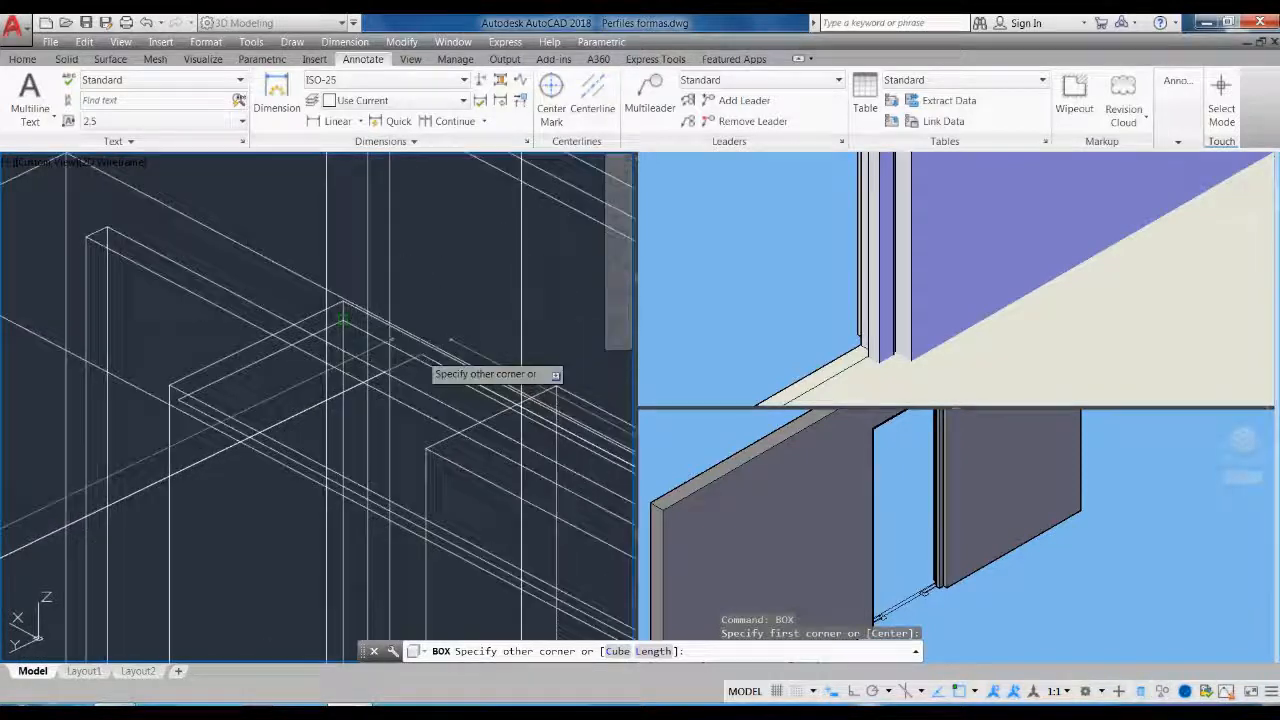
left_click(347, 319)
scroll(222, 331, "down", 11)
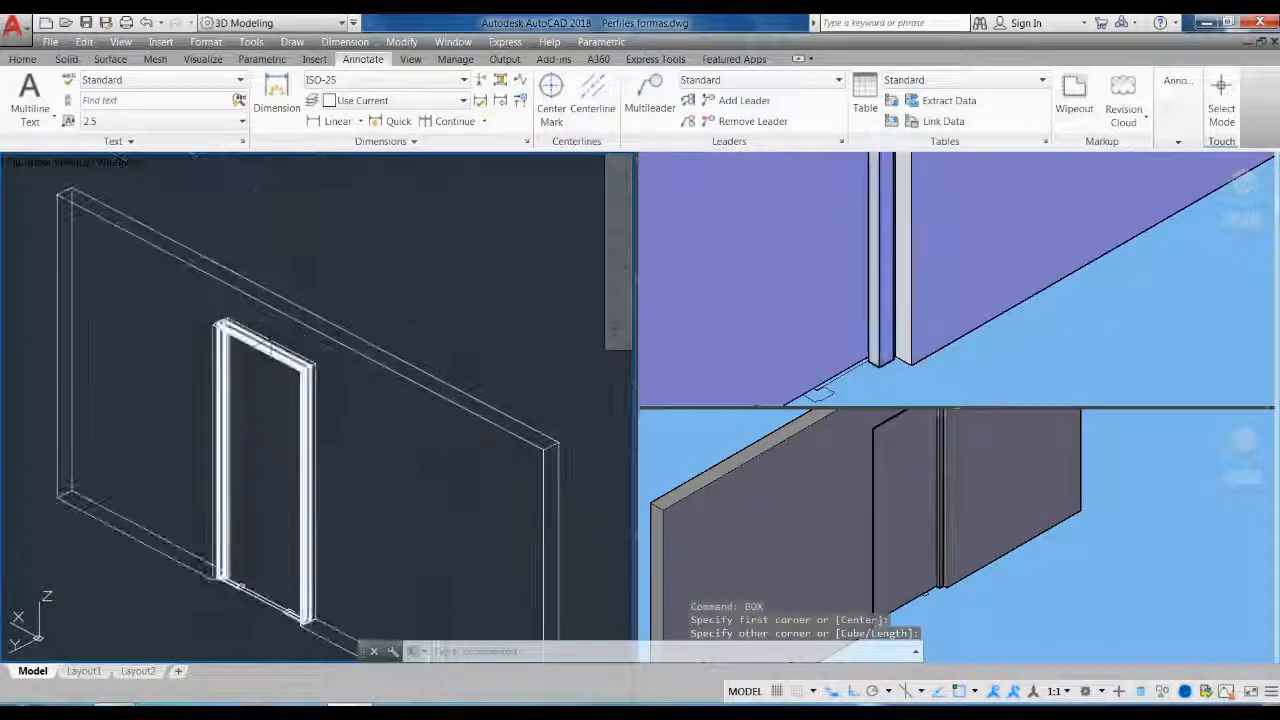
left_click(828, 380)
scroll(968, 372, "down", 4)
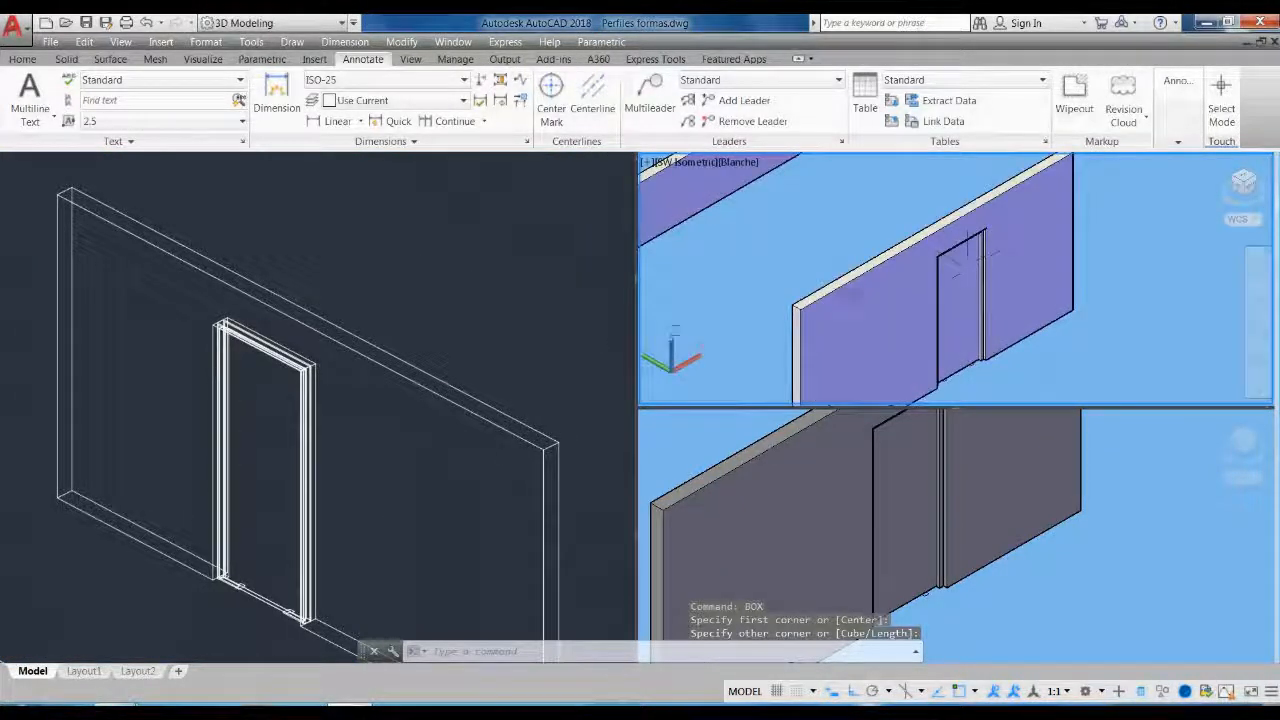
Delete the leftover profile and rectangle polylines at the base of the doorway
left_click(404, 491)
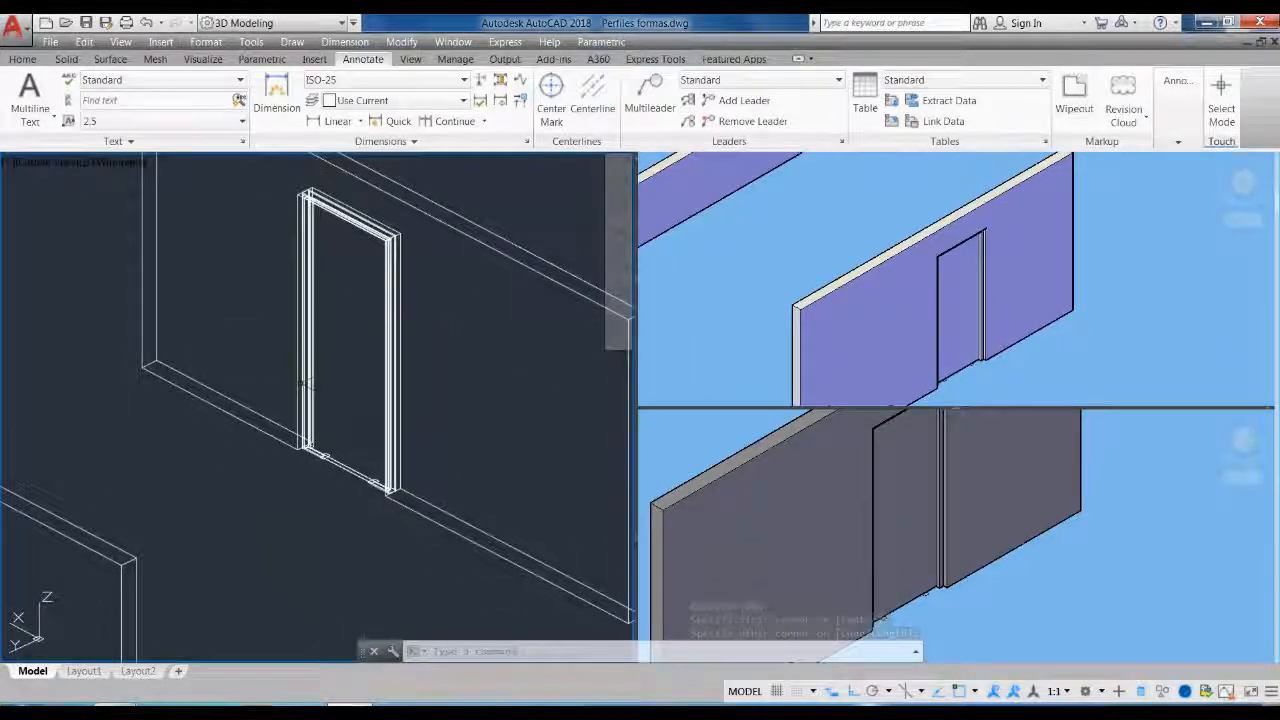
left_click(265, 392)
left_click(434, 529)
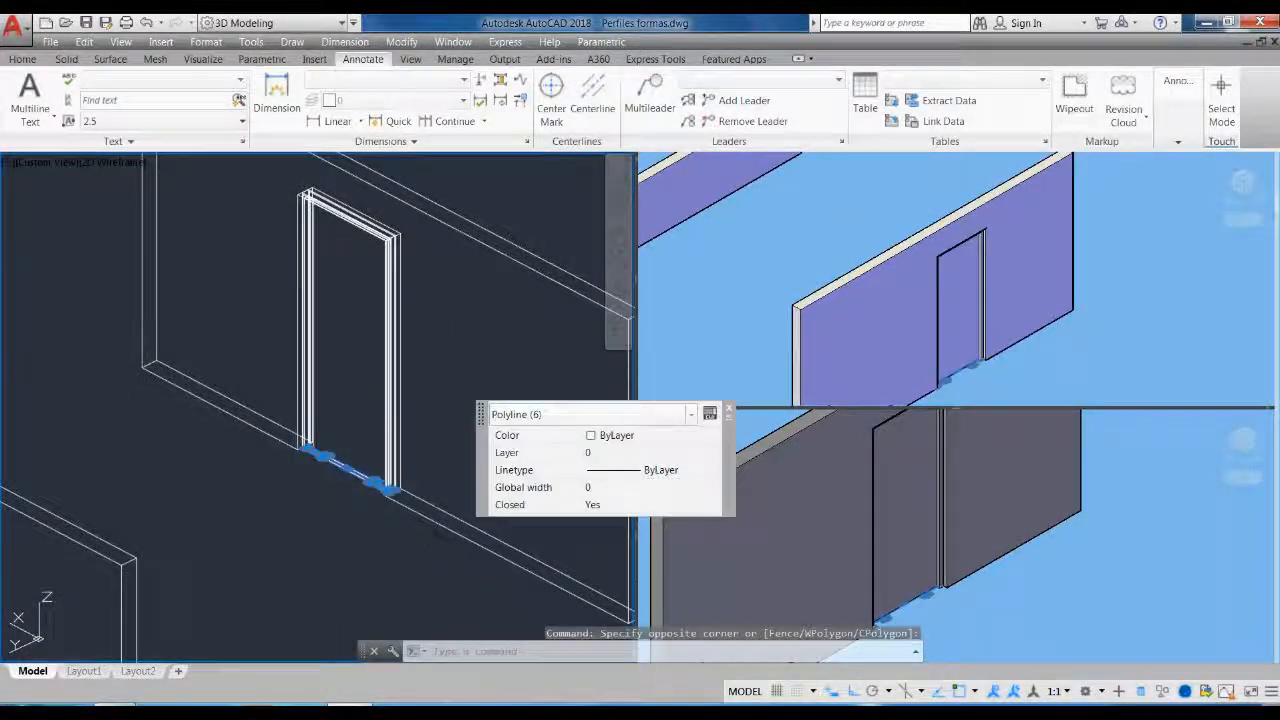
key("Delete")
Examine the door leaf and frame in the wall from the shaded and wireframe views
left_click(1071, 366)
mouse_move(980, 369)
middle_mouse_down()
mouse_move(832, 309)
mouse_move(877, 311)
mouse_move(928, 336)
mouse_move(885, 366)
middle_mouse_up()
scroll(830, 306, "up", 3)
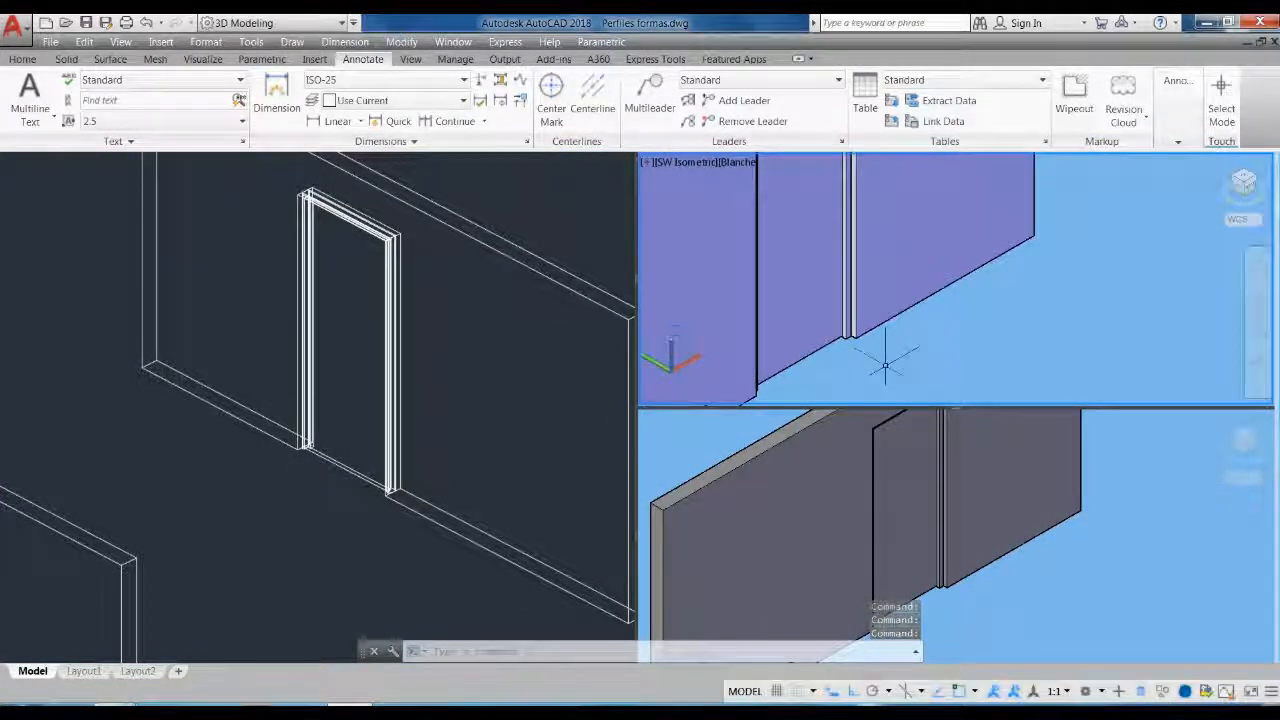
left_click(565, 519)
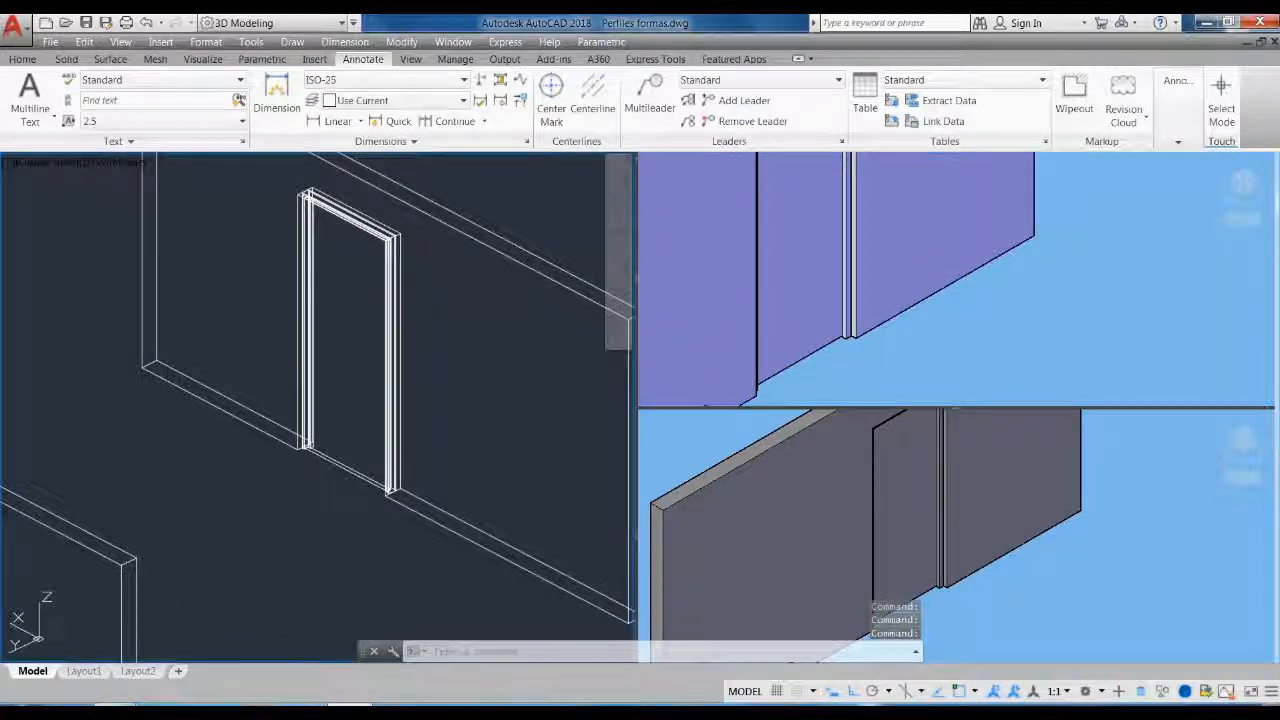
middle_click_drag(565, 519, 456, 544)
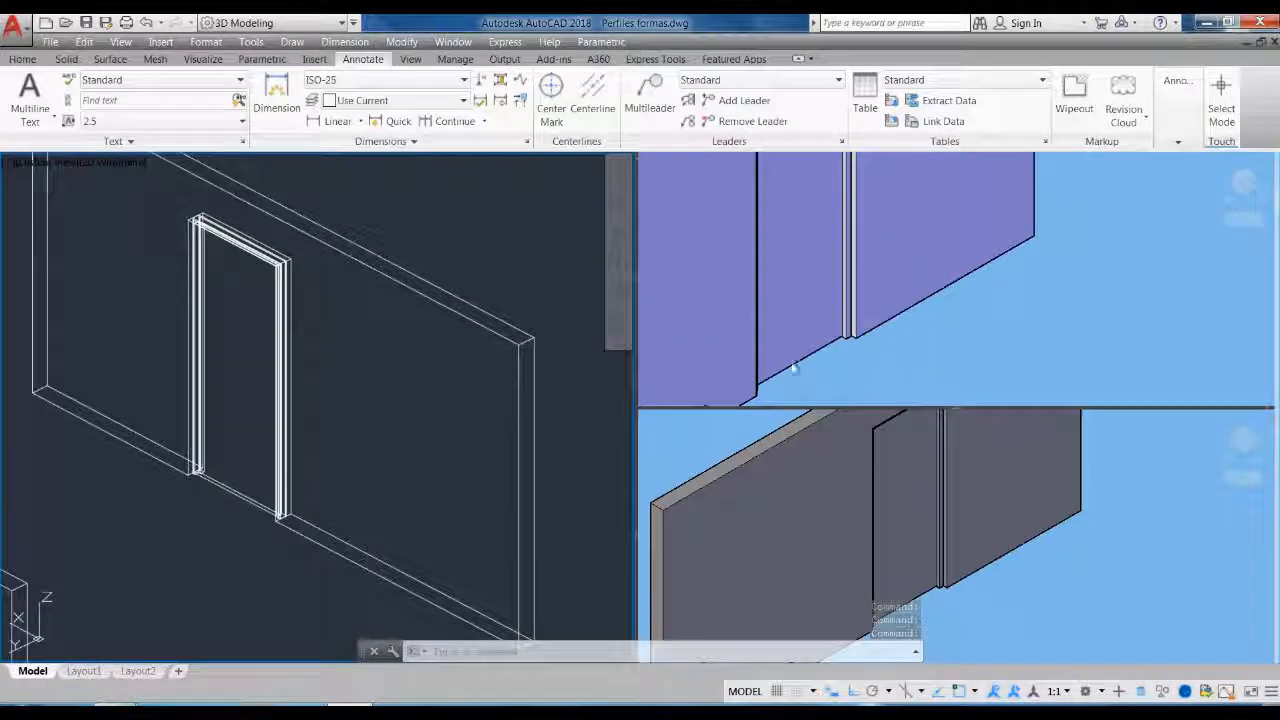
left_click(983, 352)
scroll(903, 372, "down", 4)
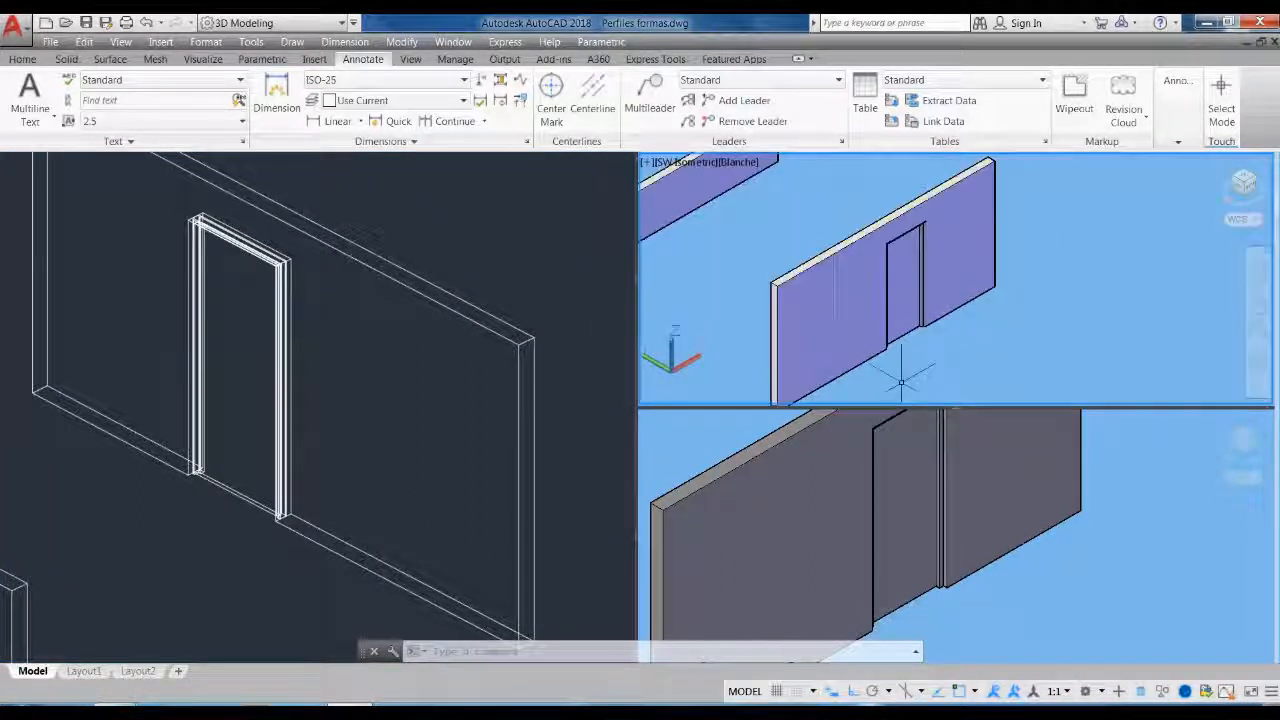
middle_click_drag(929, 358, 843, 320)
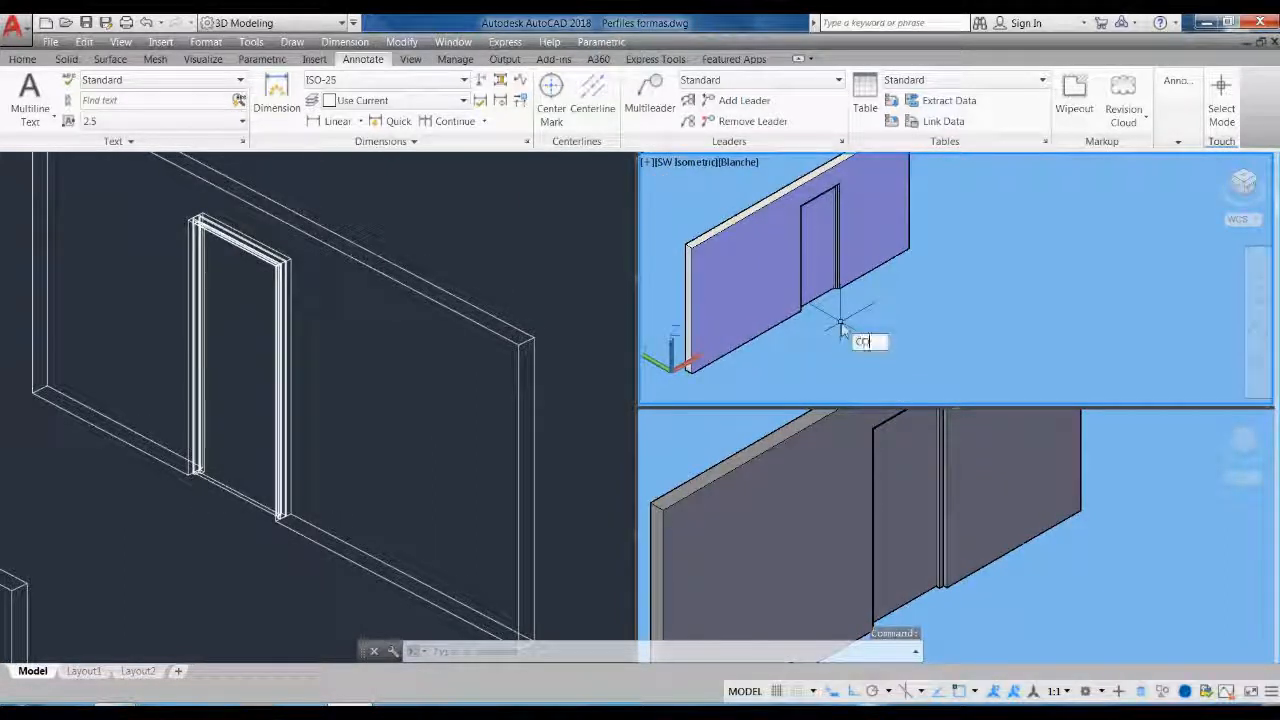
Copy the door leaf 500 units along the negative Y direction, out in front of the wall
type("CO")
key("Return")
left_click(822, 290)
scroll(785, 297, "down", 2)
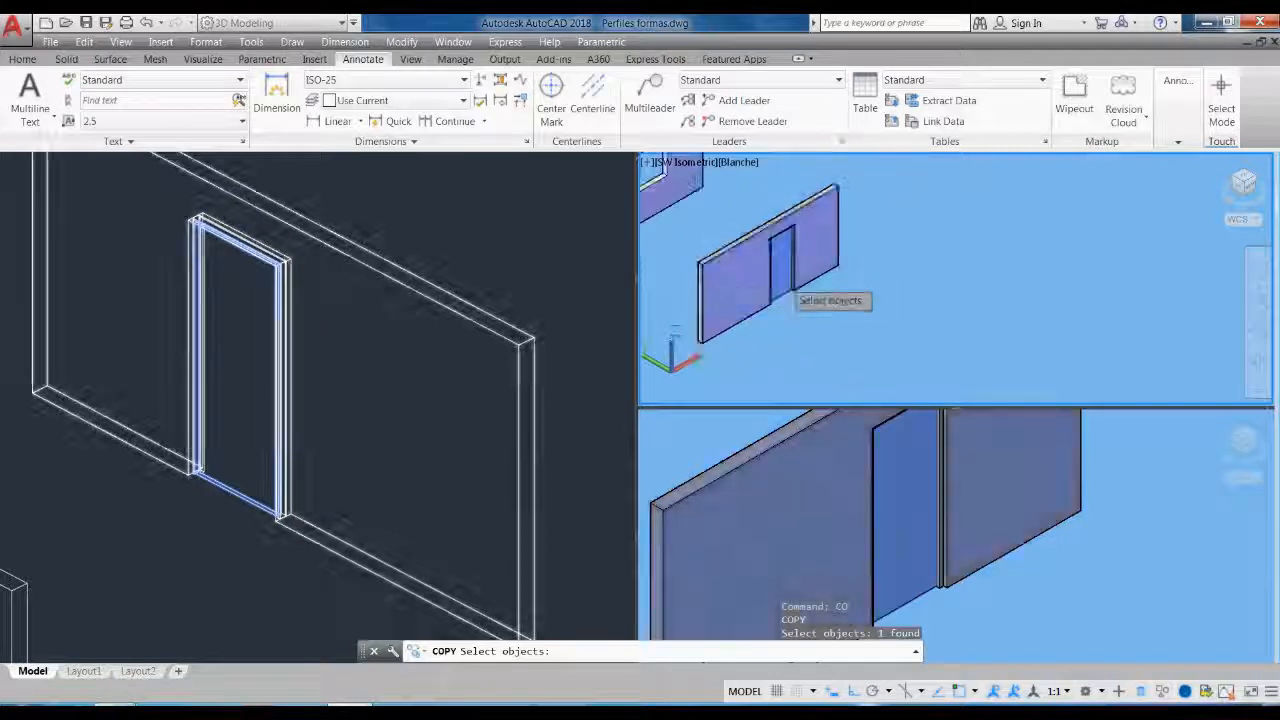
key("Return")
left_click(869, 274)
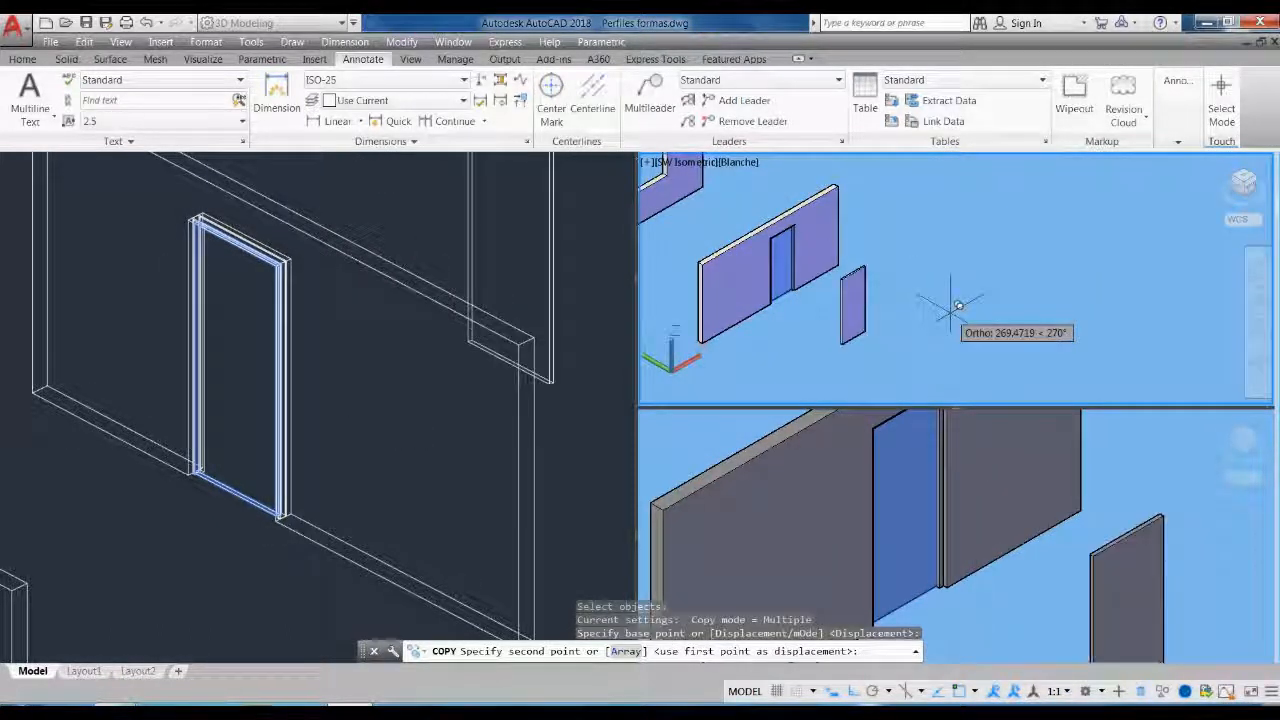
type("5")
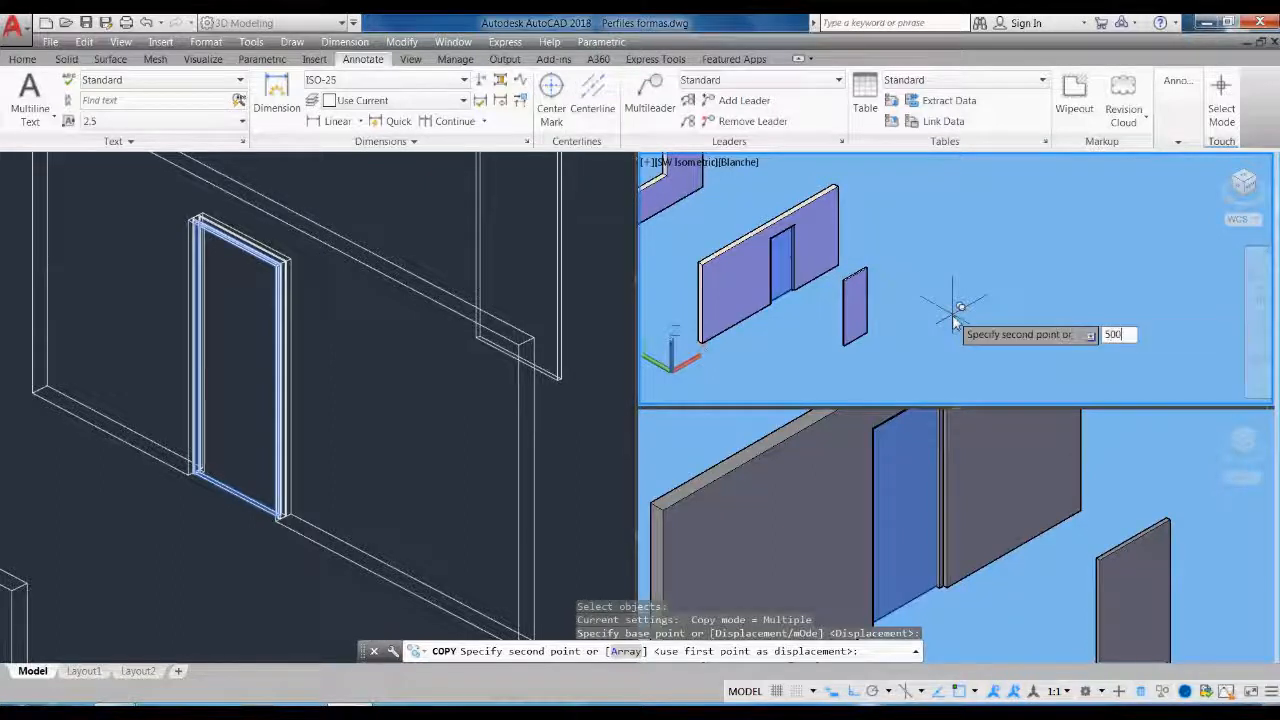
type("00")
key("Return")
key("Escape")
Draw a line along the bottom edge of the copied door leaf's front face, from corner to corner
scroll(920, 320, "up", 5)
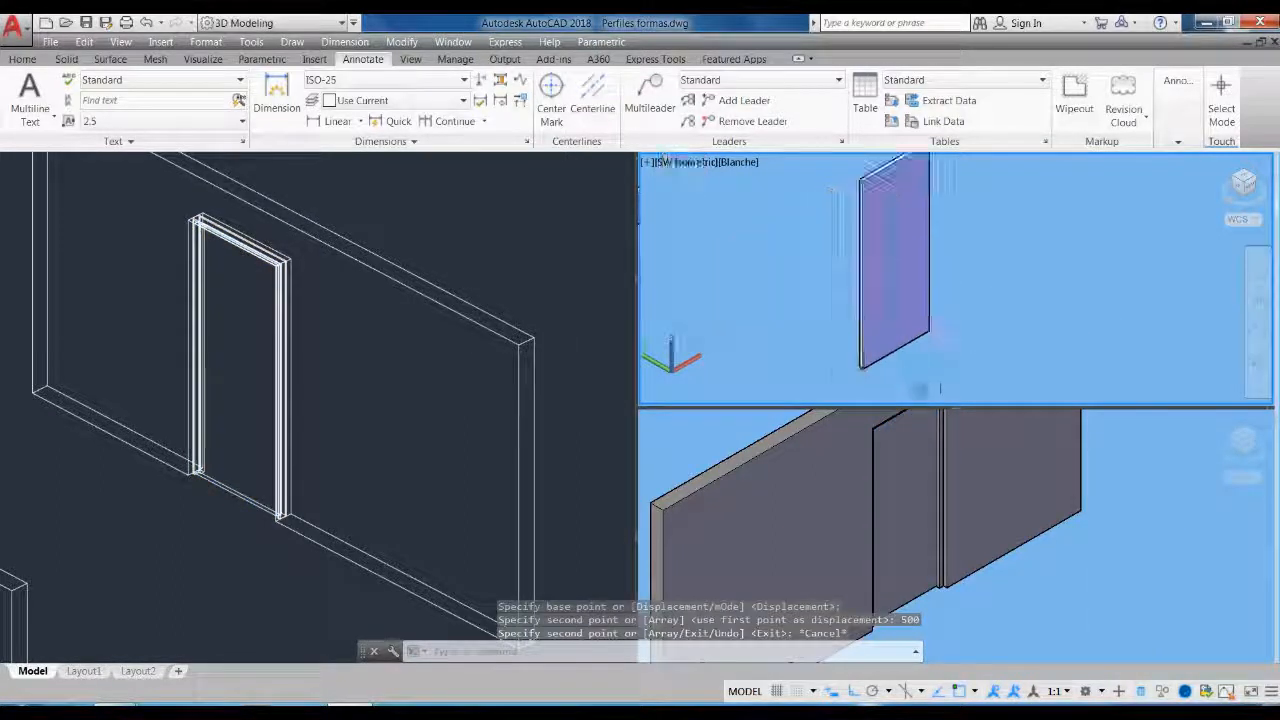
type("l")
key("Return")
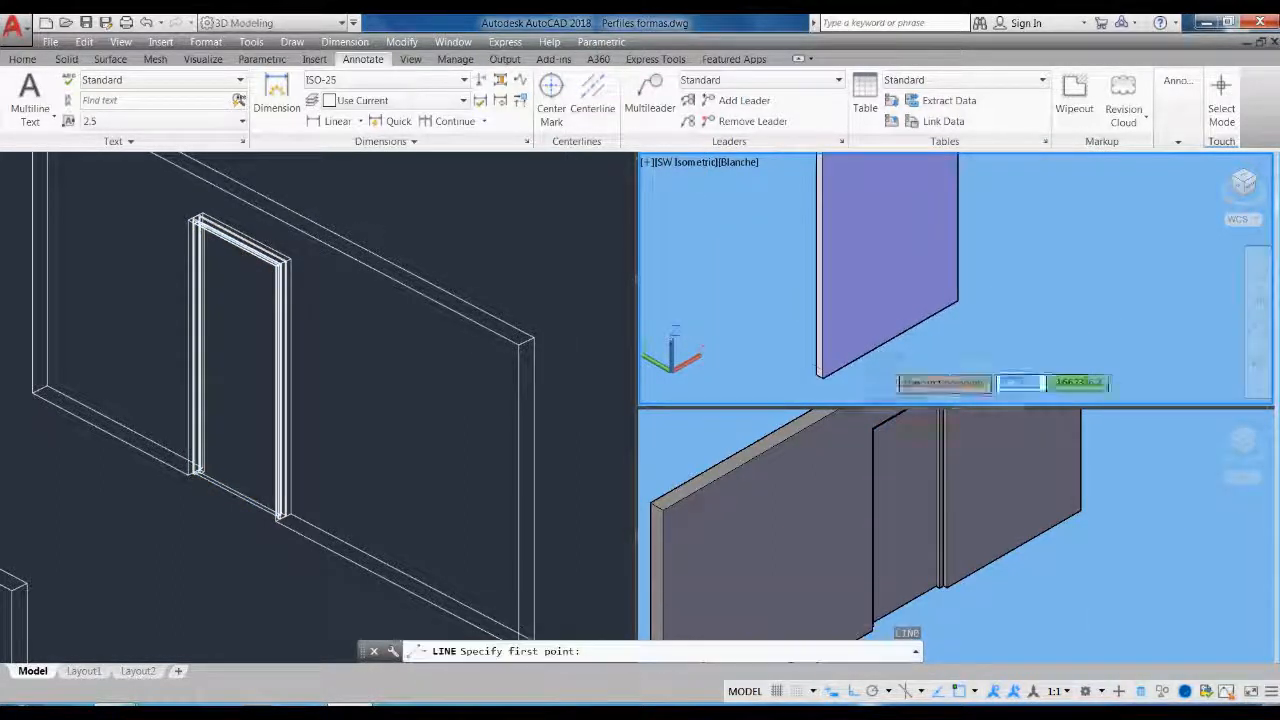
left_click(820, 377)
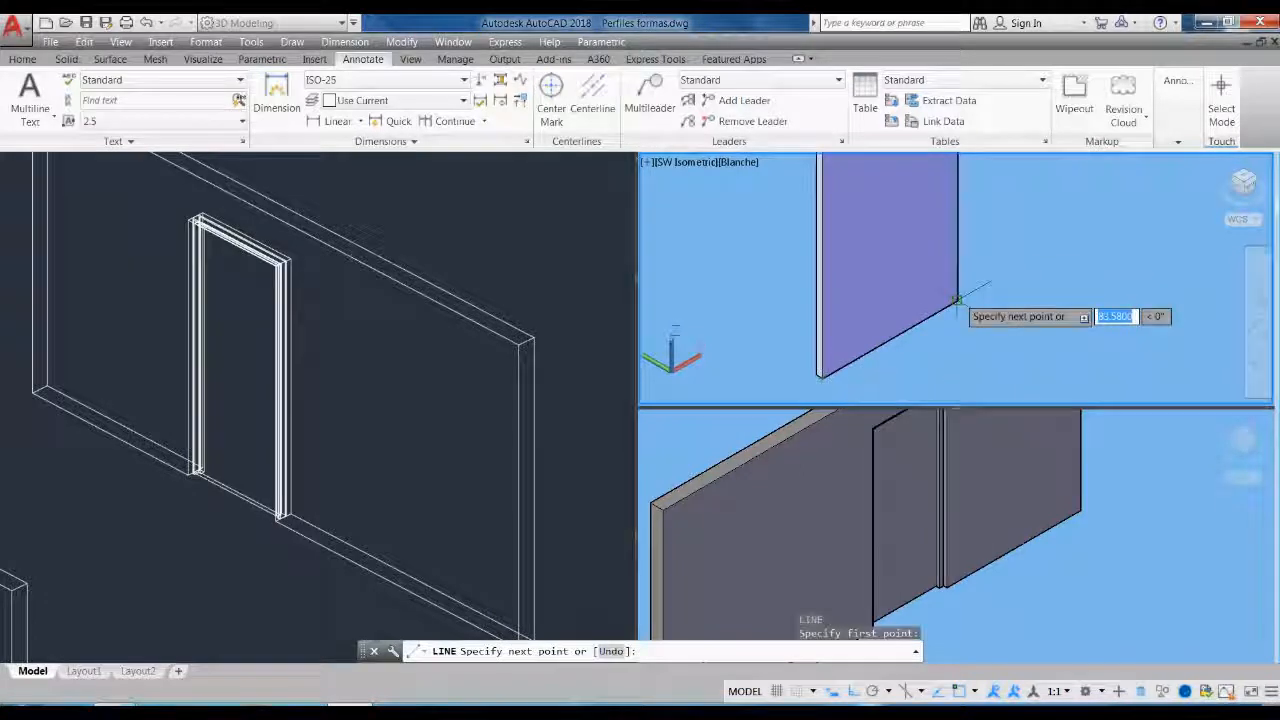
scroll(957, 303, "up", 3)
left_click(957, 303)
key("Escape")
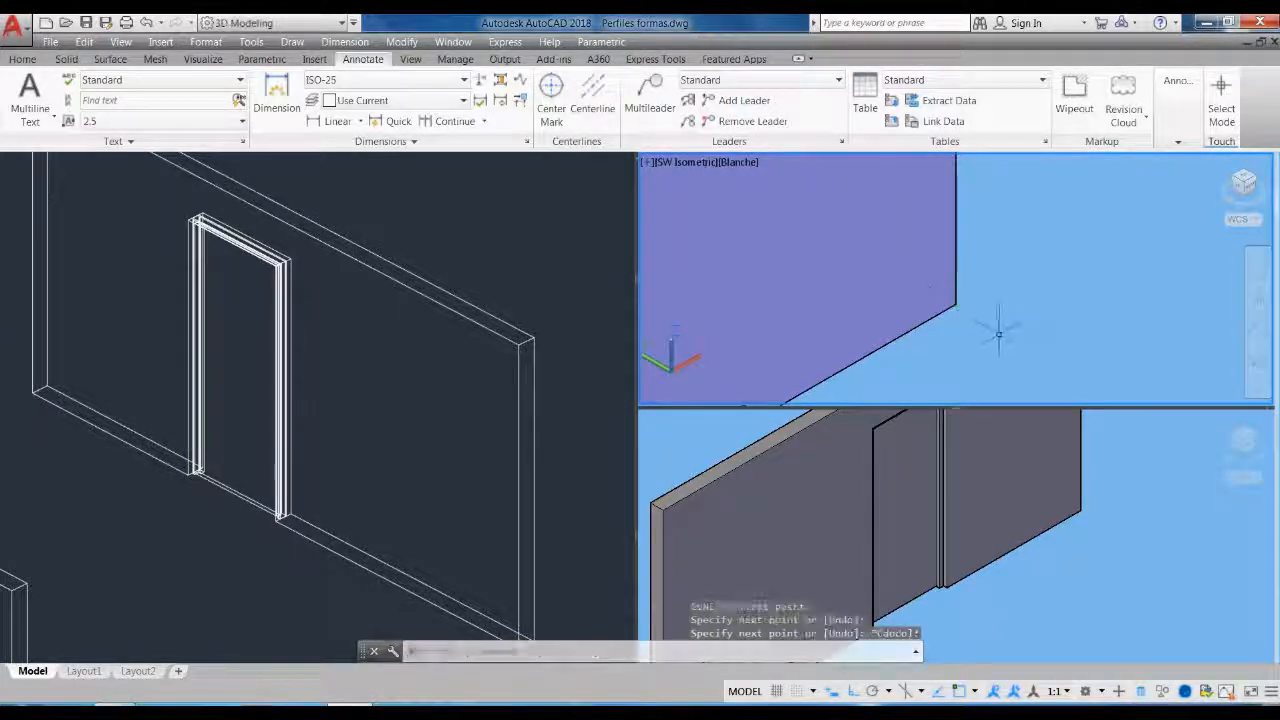
Copy the bottom-edge line 1 unit up along Z
type("co")
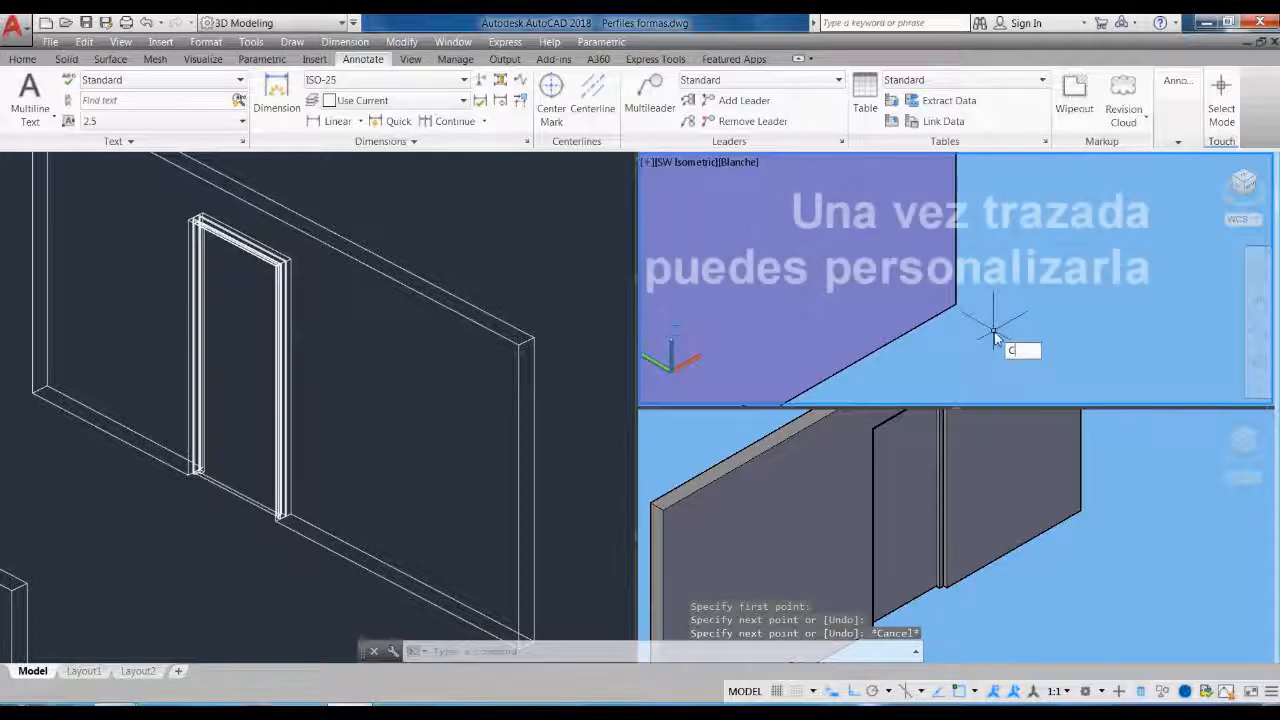
key("Return")
key("Return")
key("Return")
left_click(1026, 318)
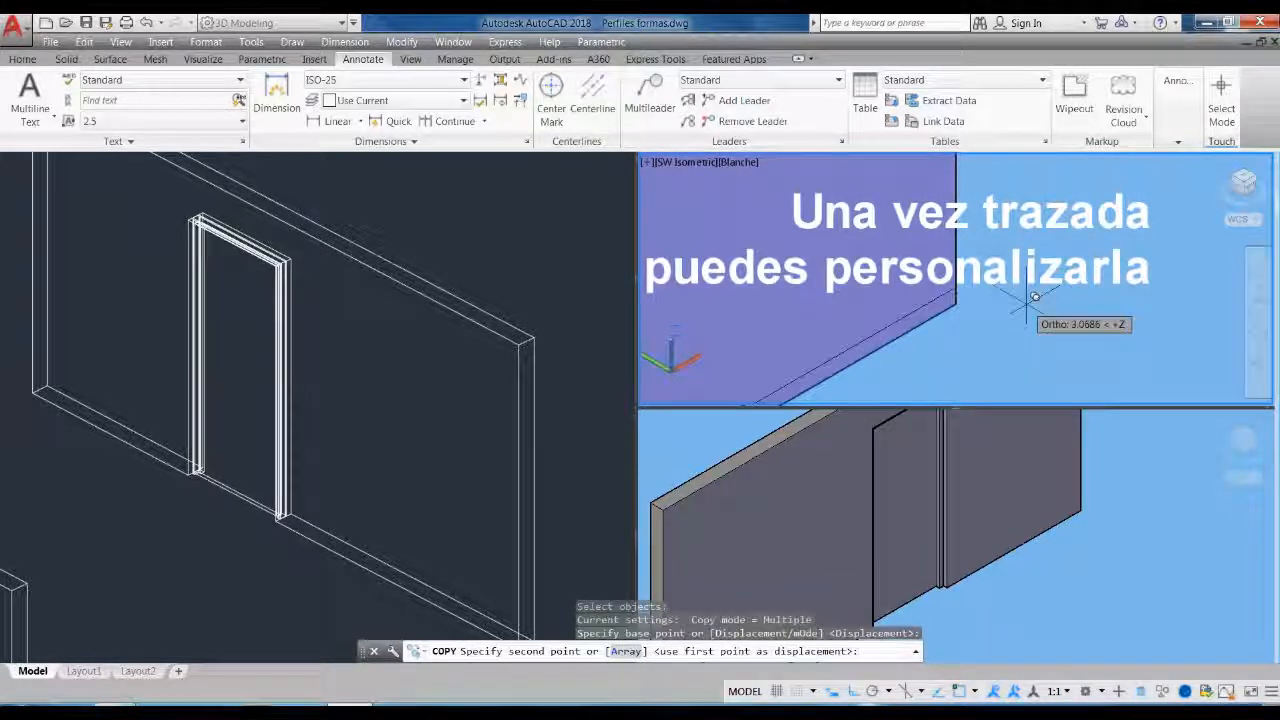
type("1")
key("Return")
key("Escape")
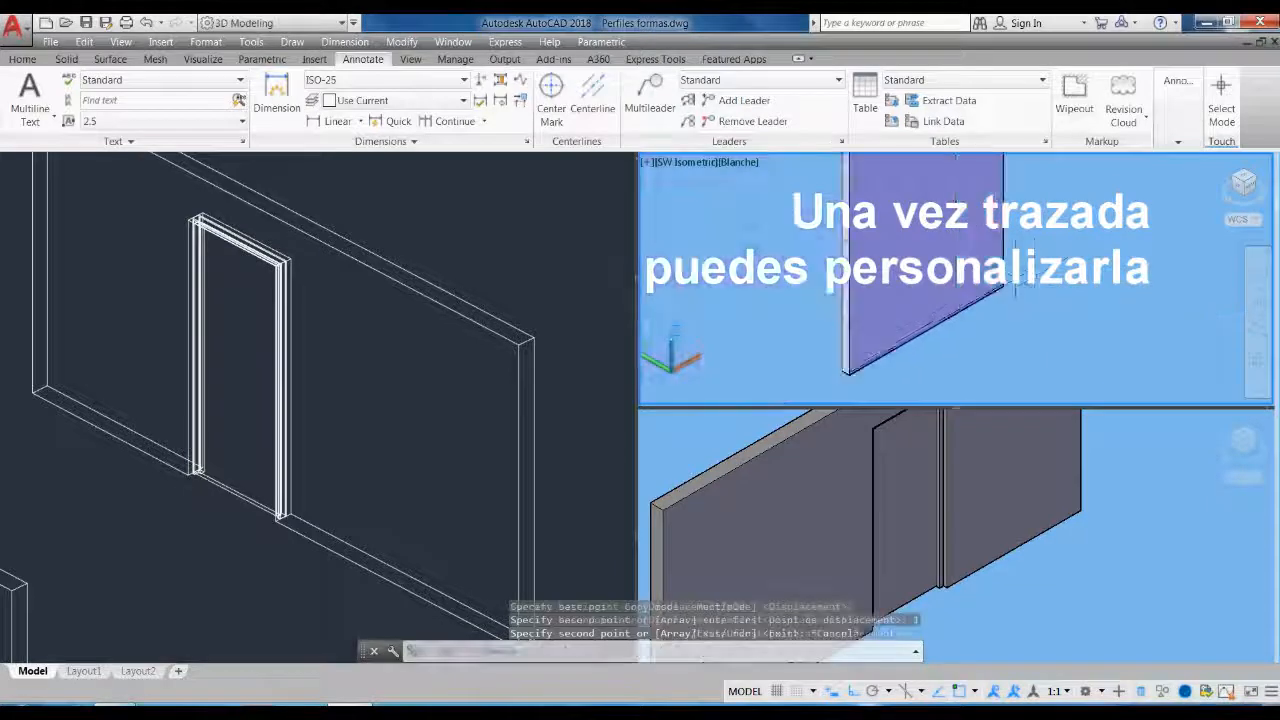
Move the pair of lines on the copied door leaf up 40 units along Z
type("m")
key("Return")
left_click(796, 200)
left_click(1106, 381)
scroll(939, 373, "down", 3)
key("Return")
left_click(1046, 361)
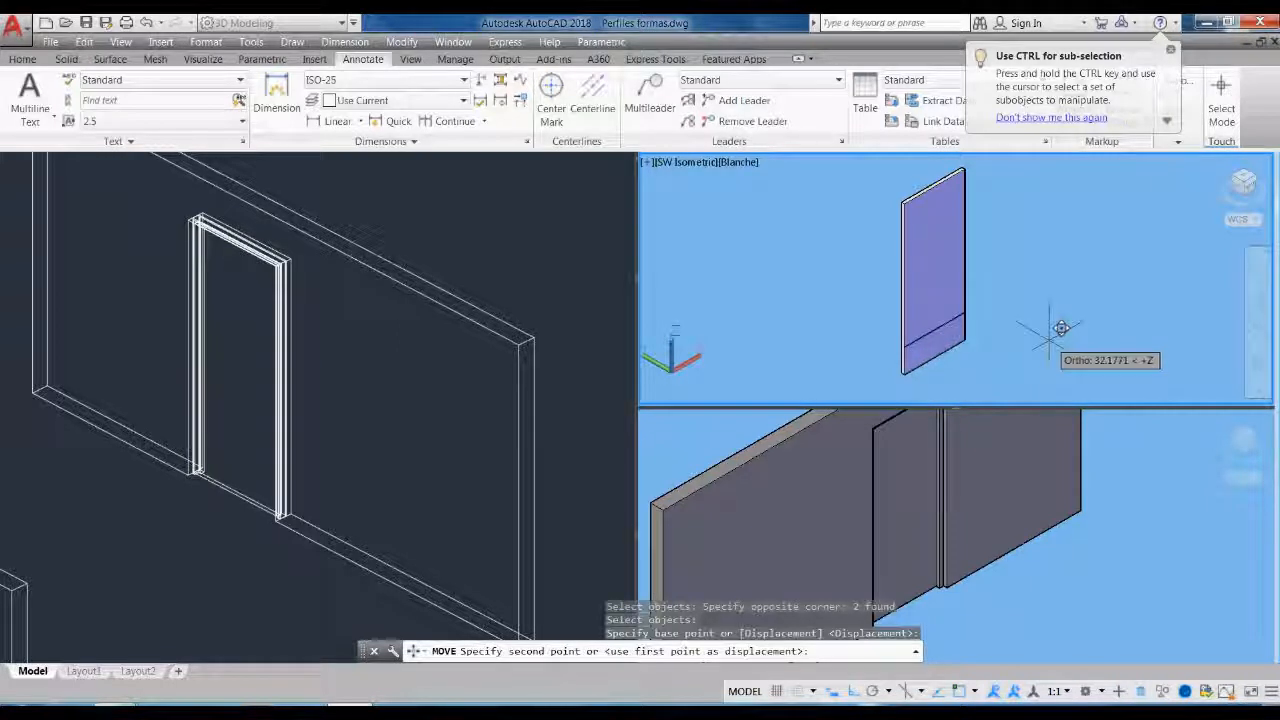
key("Return")
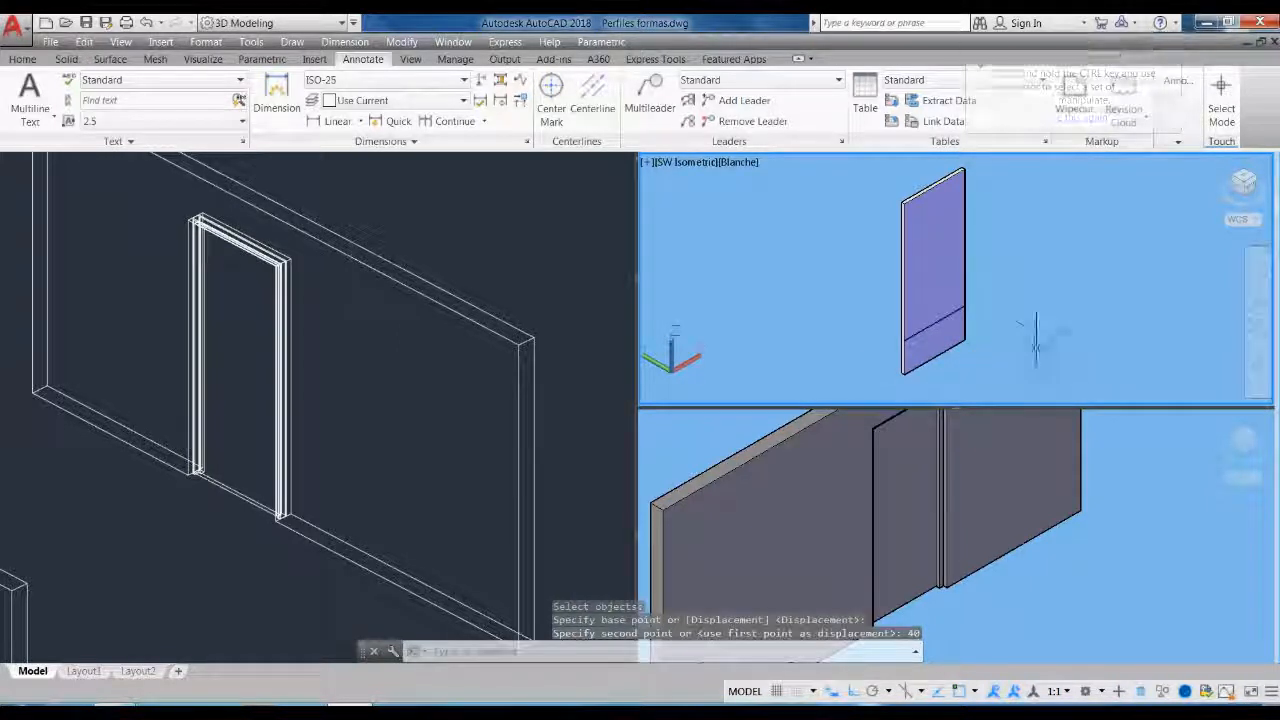
Copy the pair of lines up along Z at distances of 40, 80 and 120 units on the door face
key("Return")
left_click(836, 262)
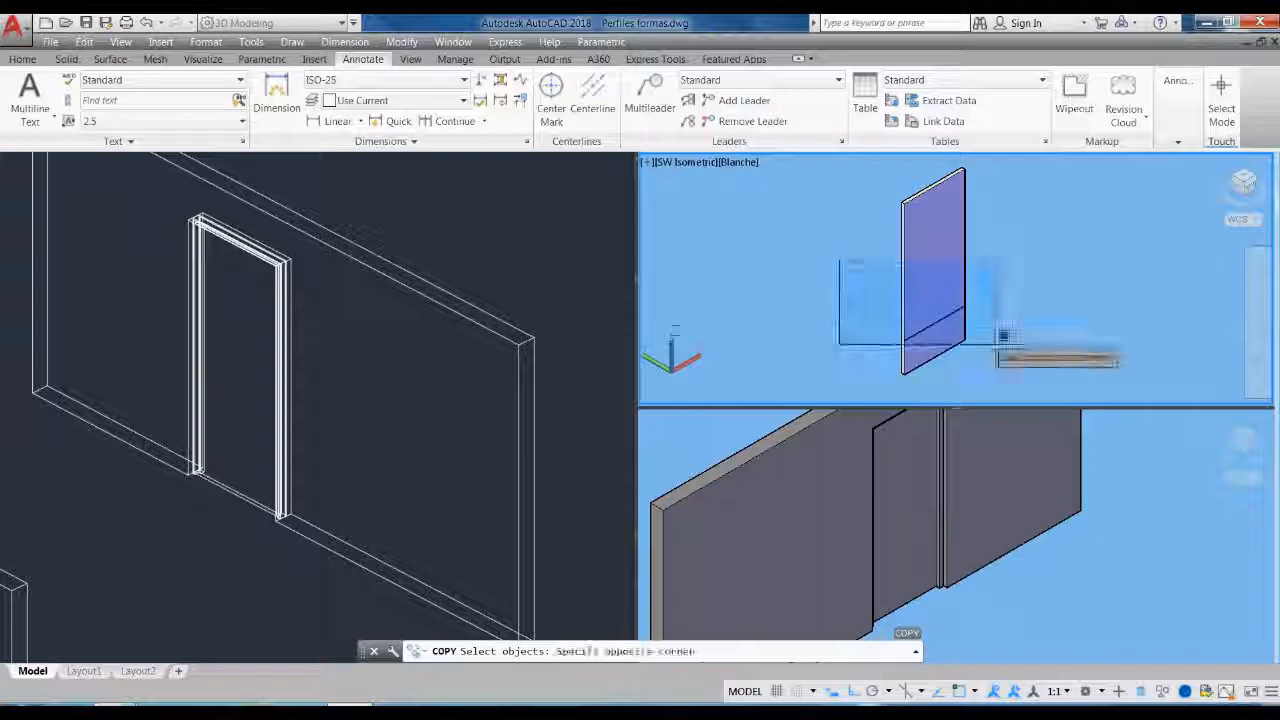
left_click(1006, 349)
key("Return")
left_click(1051, 278)
type("40")
key("Return")
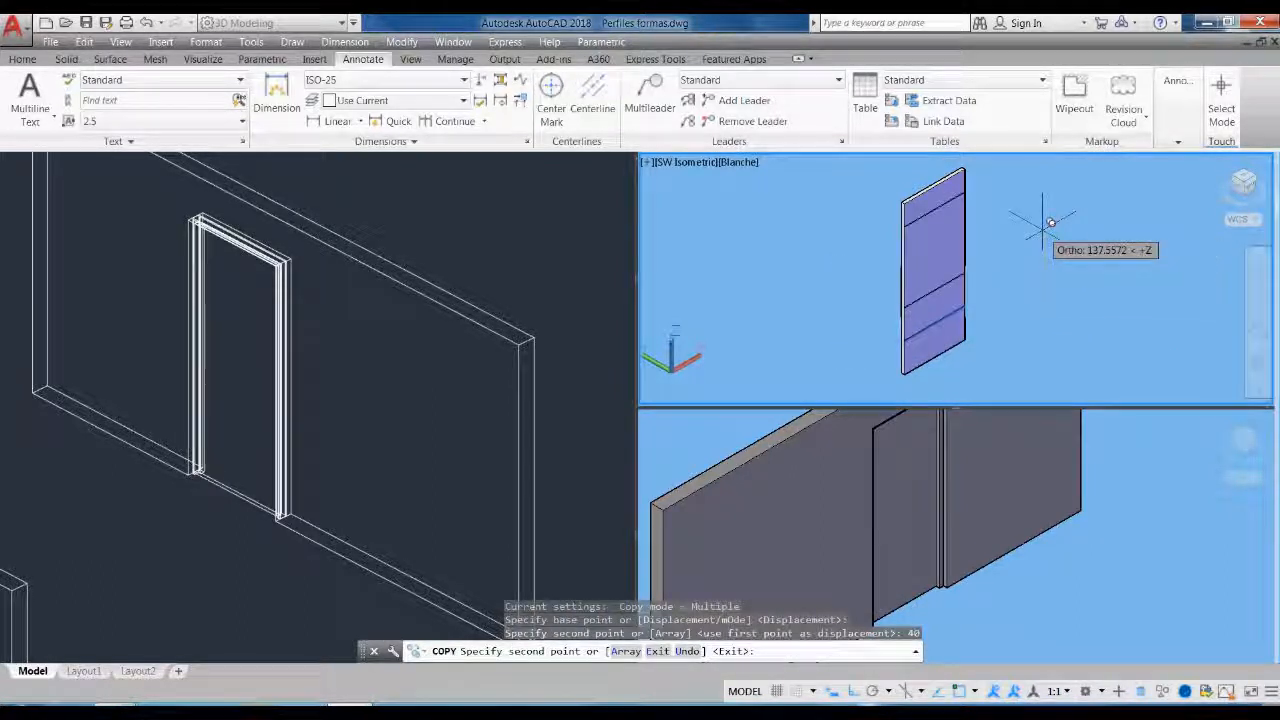
key("Return")
type("120")
key("Return")
key("Escape")
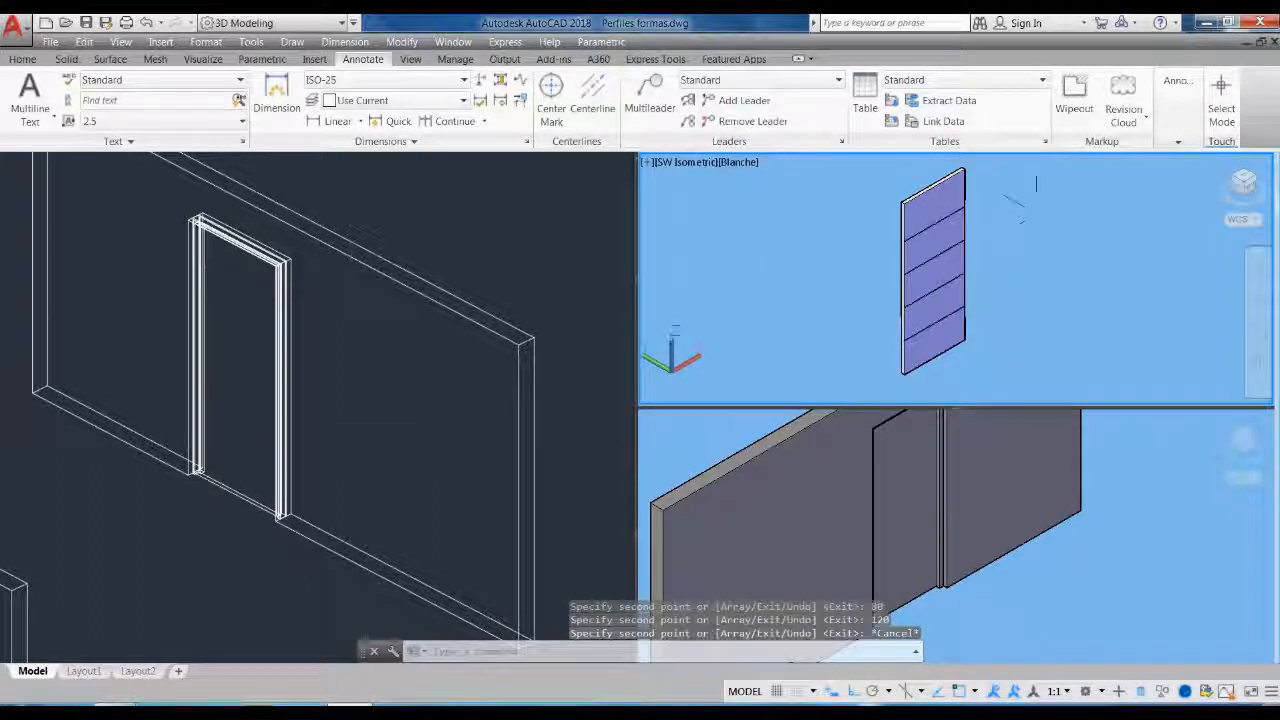
Press-pull the narrow strips between the paired lines on the door face by 0.5 units each
scroll(940, 270, "up", 8)
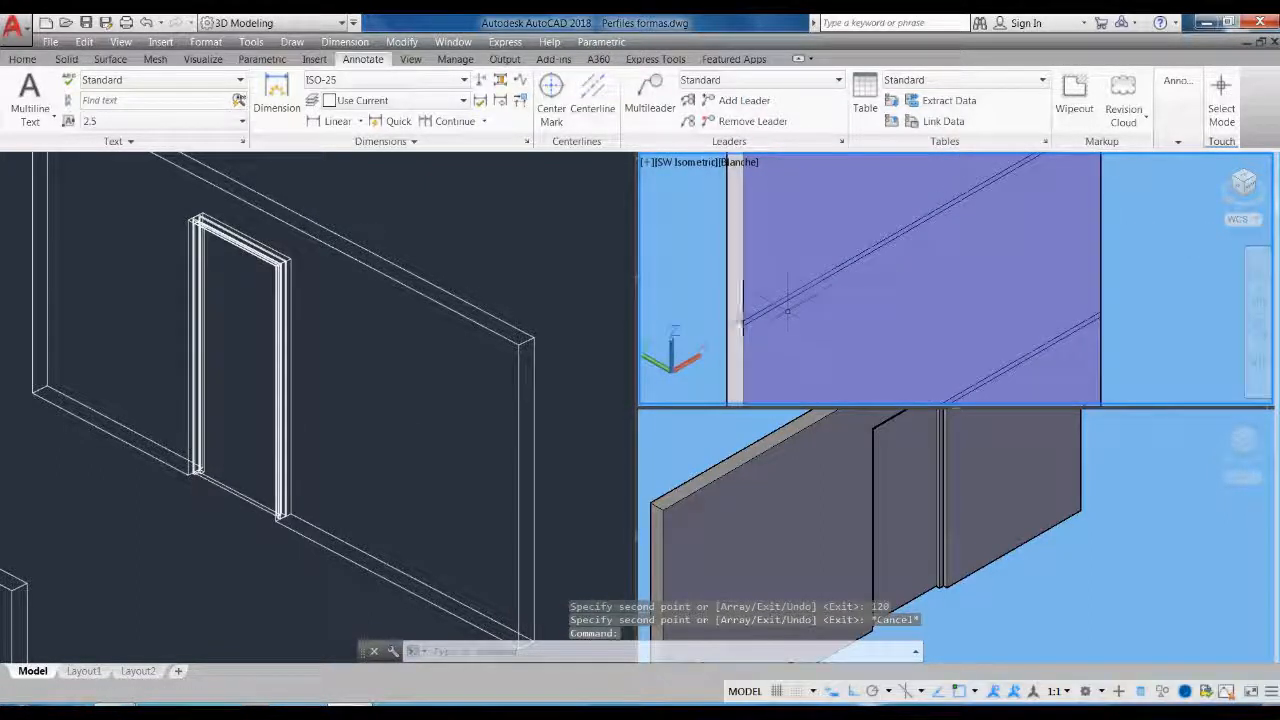
scroll(760, 314, "up", 3)
type("p")
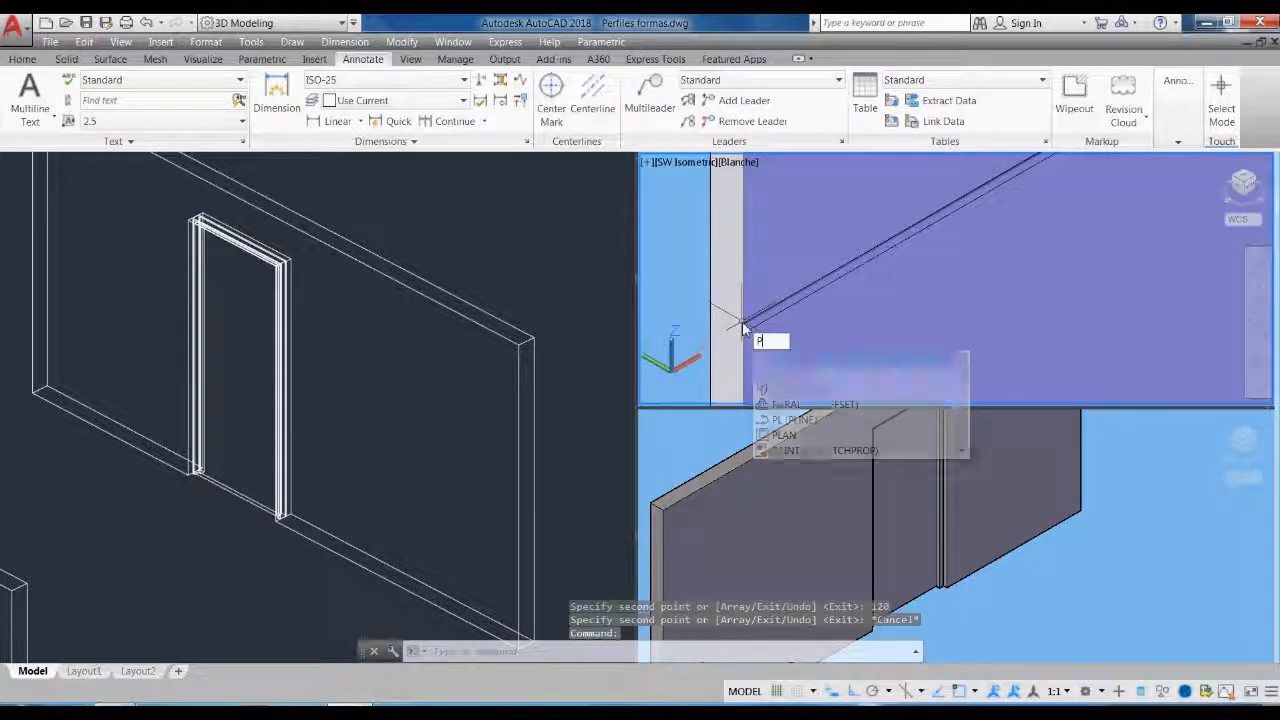
left_click(804, 375)
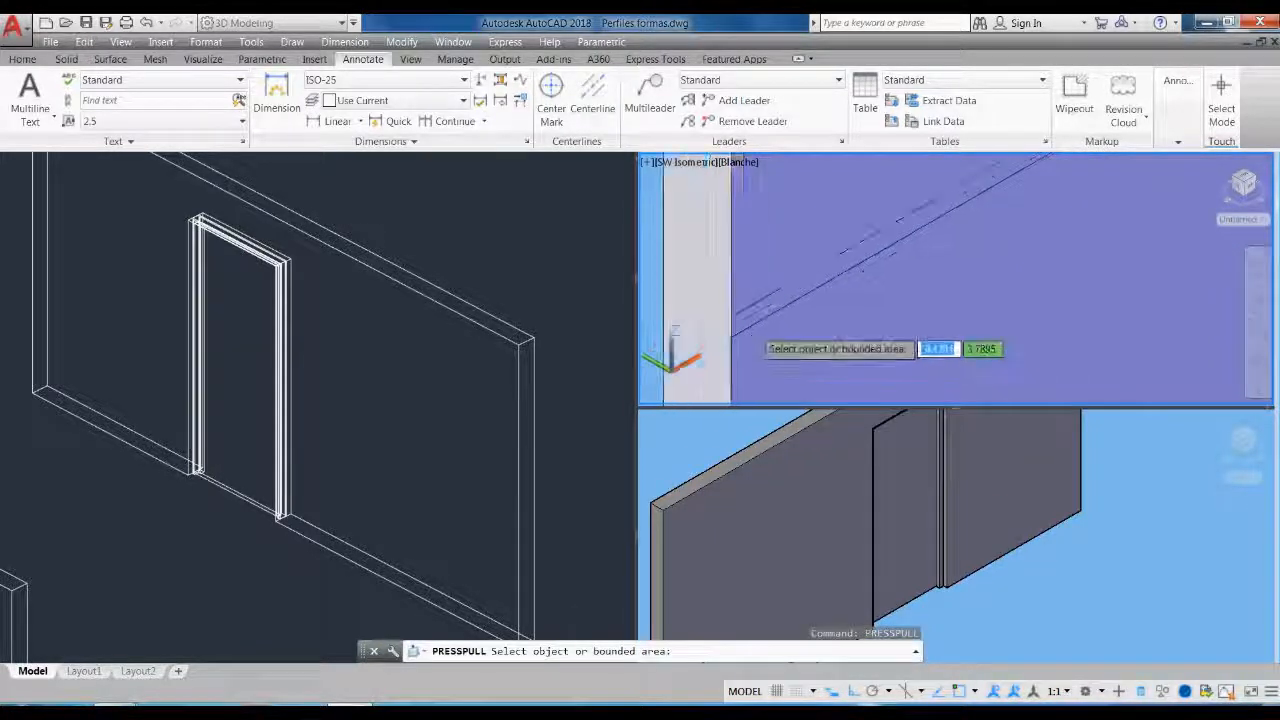
left_click(720, 318)
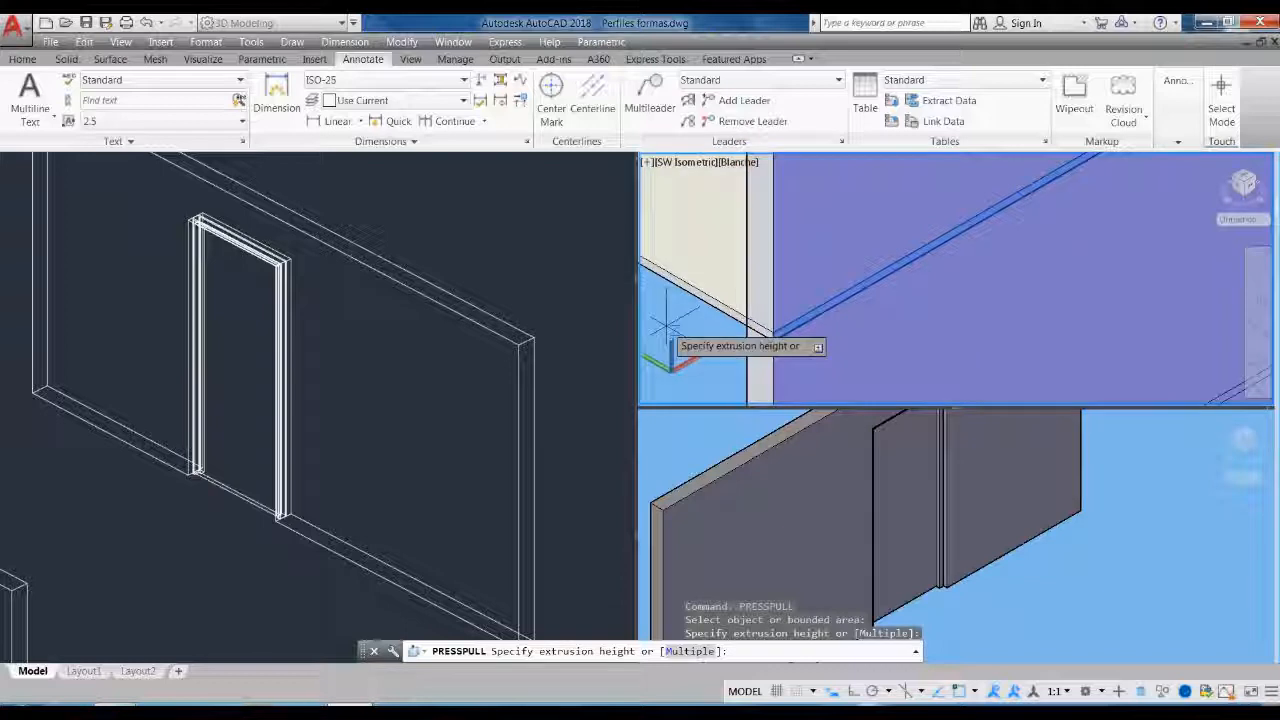
type(".5")
key("Return")
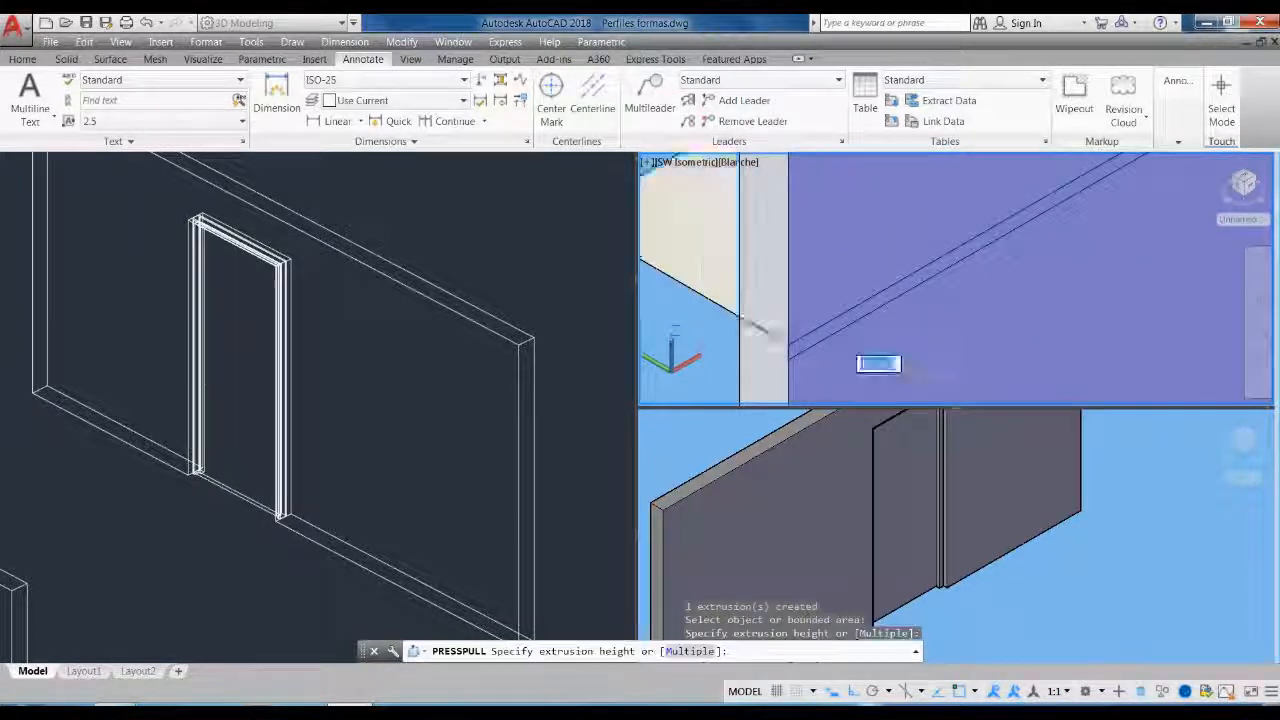
left_click(742, 316)
type(".5")
key("Return")
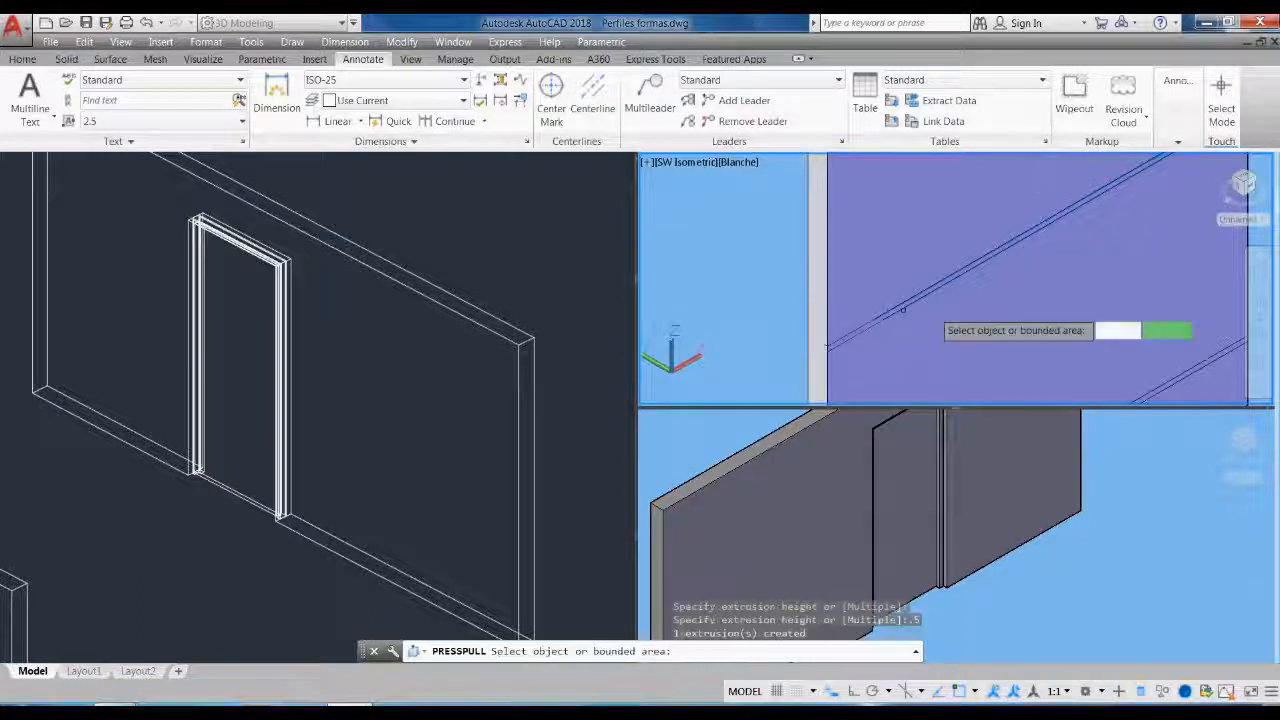
key("Return")
scroll(890, 305, "up", 2)
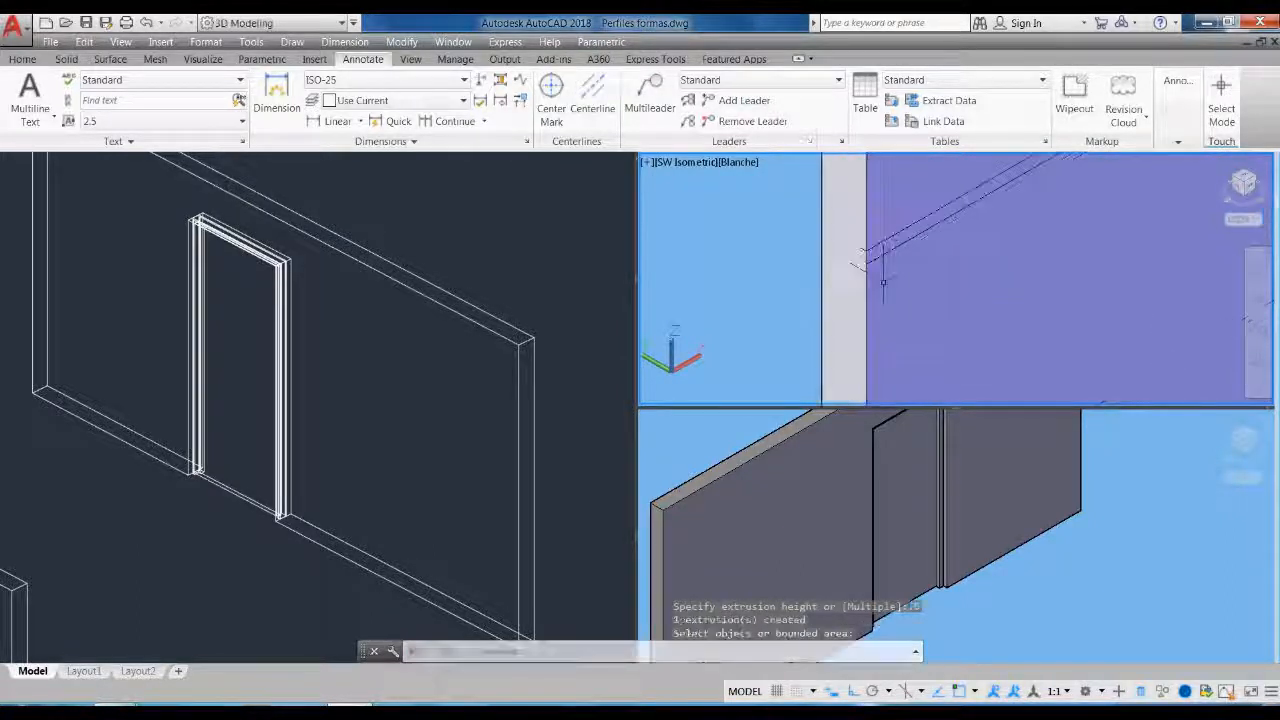
Undo the previous press-pull and press-pull one narrow strip between the paired lines 0.5 units into the copied door leaf
scroll(880, 300, "down", 3)
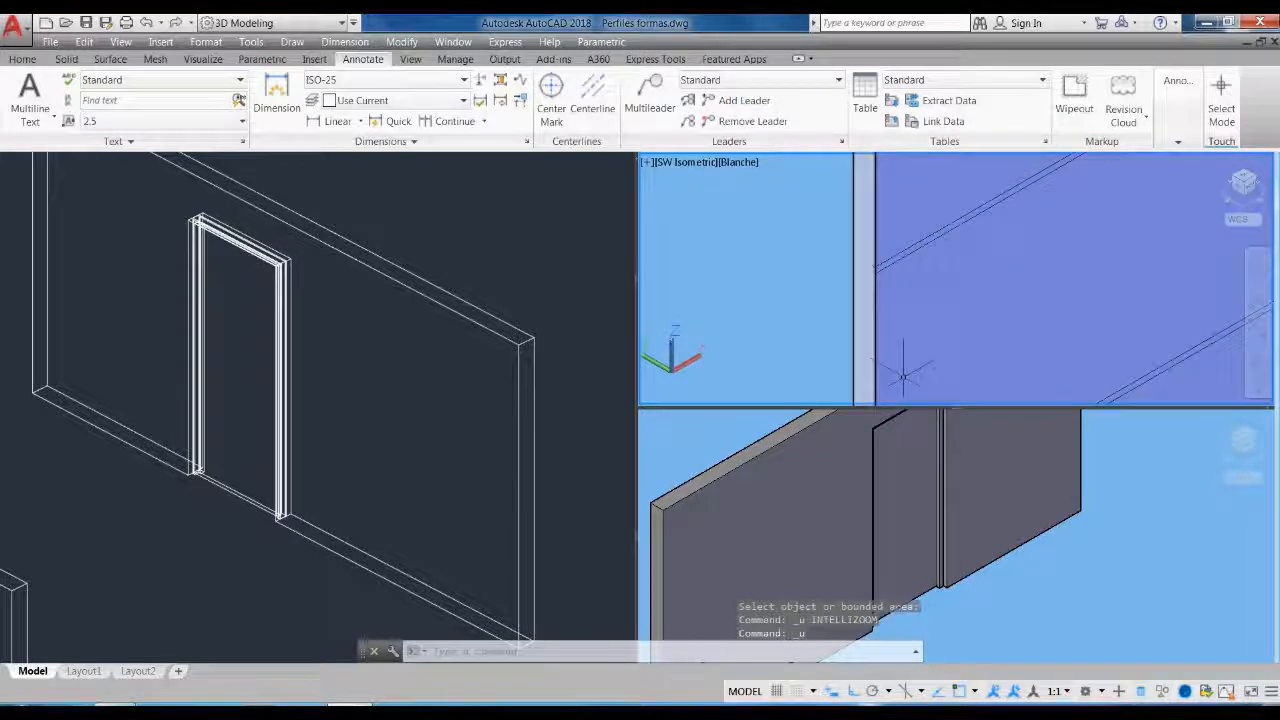
scroll(902, 372, "down", 4)
scroll(902, 358, "up", 3)
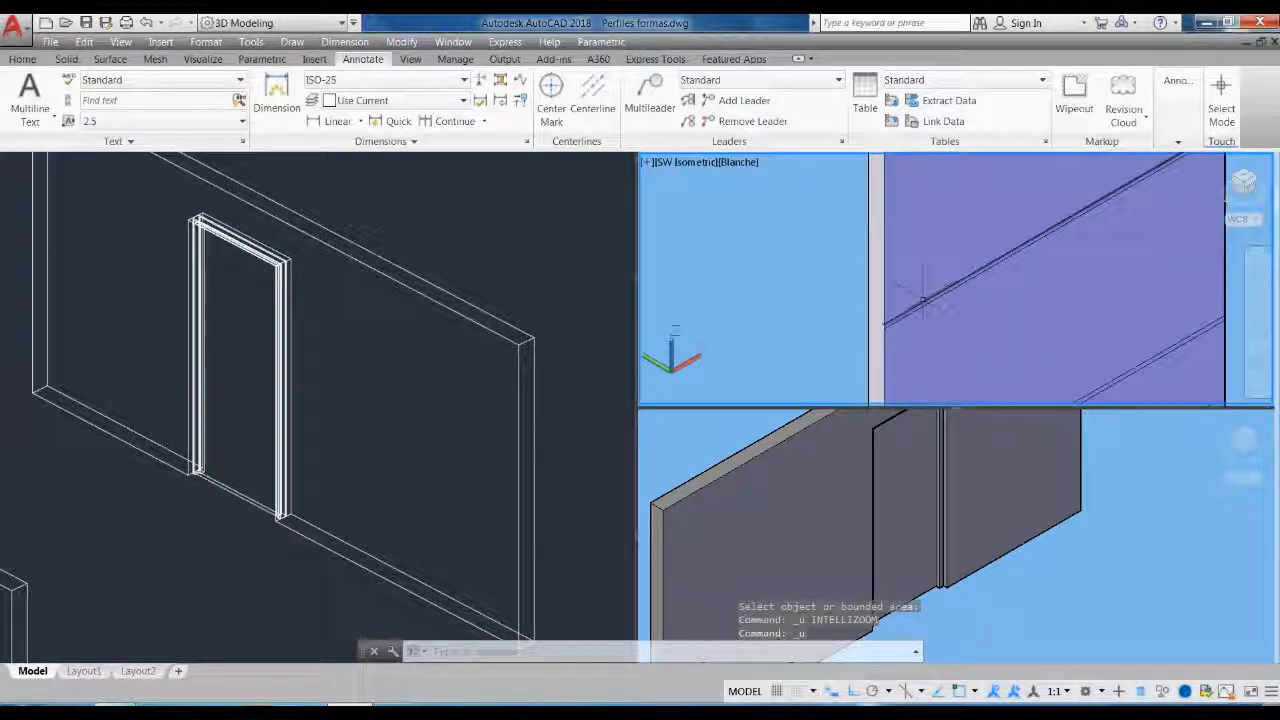
type("s")
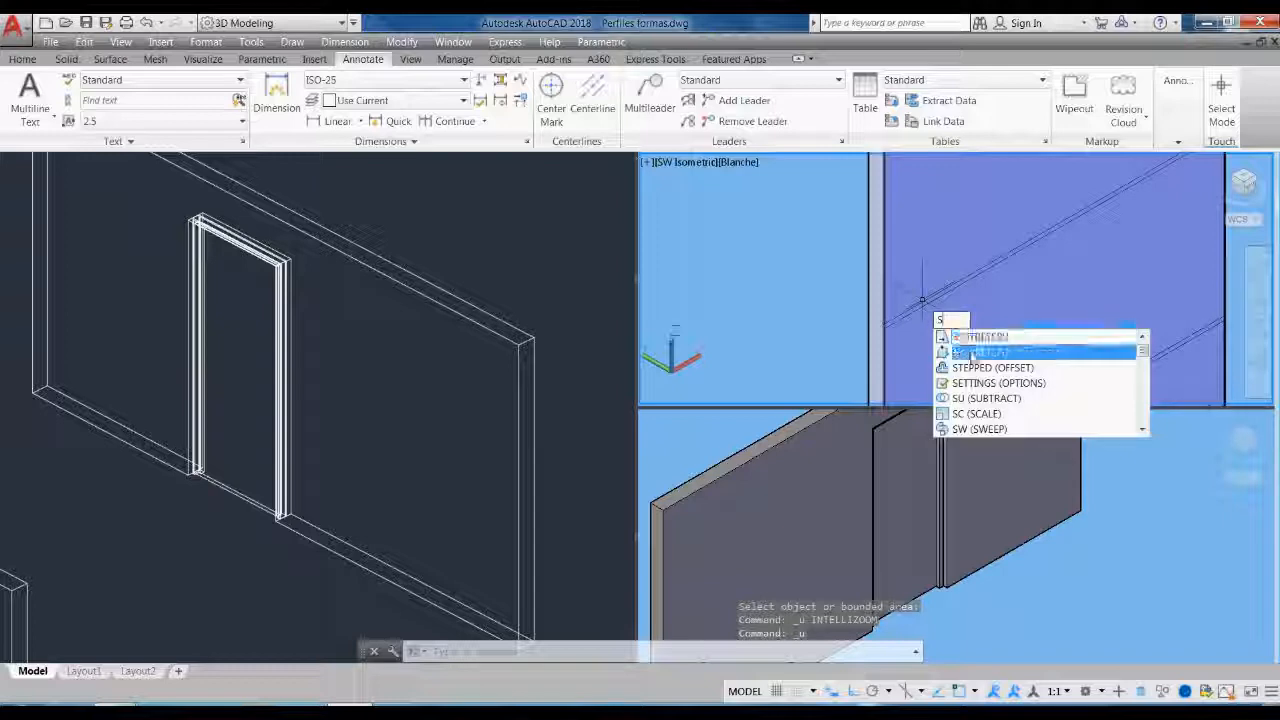
left_click(972, 352)
left_click(880, 316)
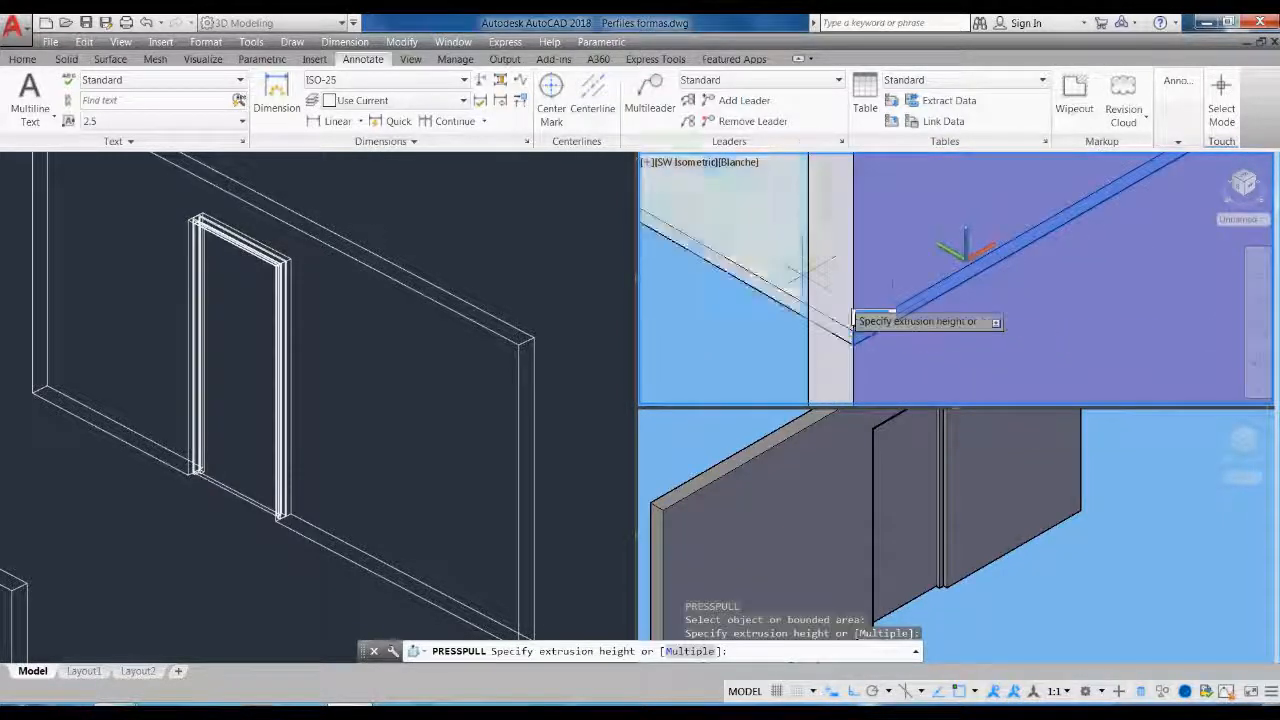
key("Return")
scroll(915, 245, "down", 5)
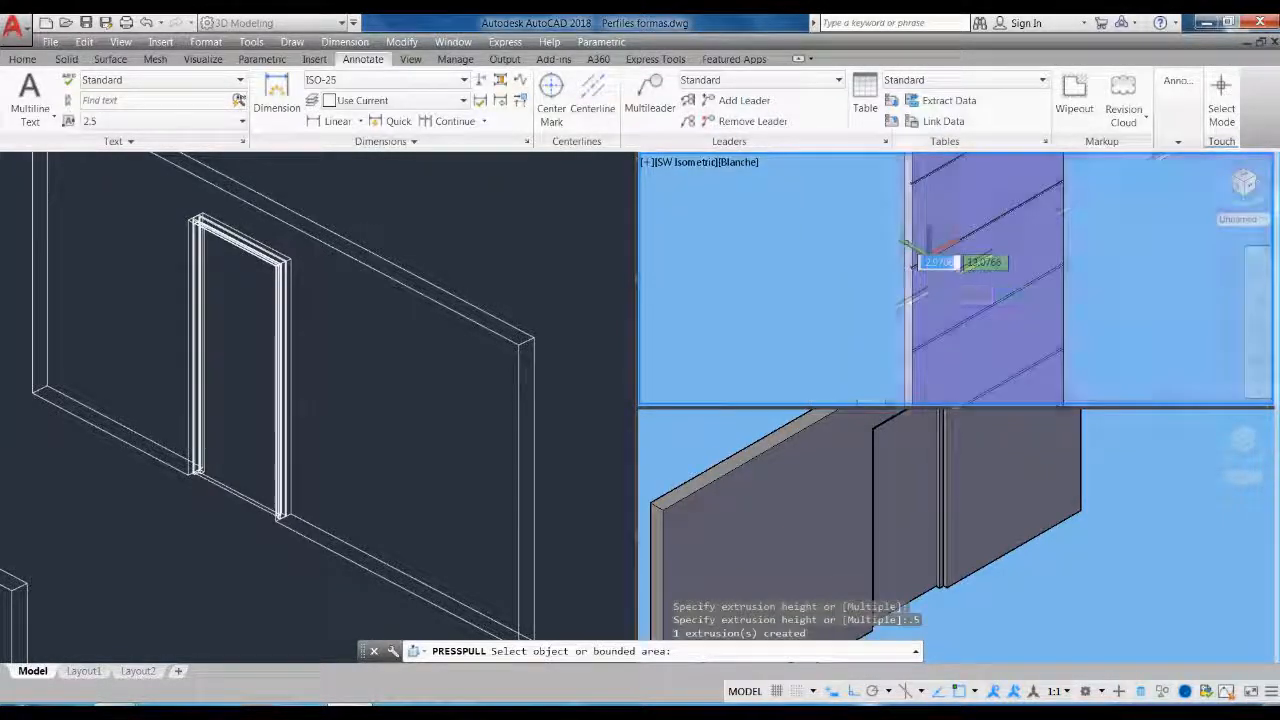
Press-pull the remaining narrow strips between the paired lines 0.5 units each into the copied door leaf
scroll(1016, 362, "up", 6)
left_click(1016, 362)
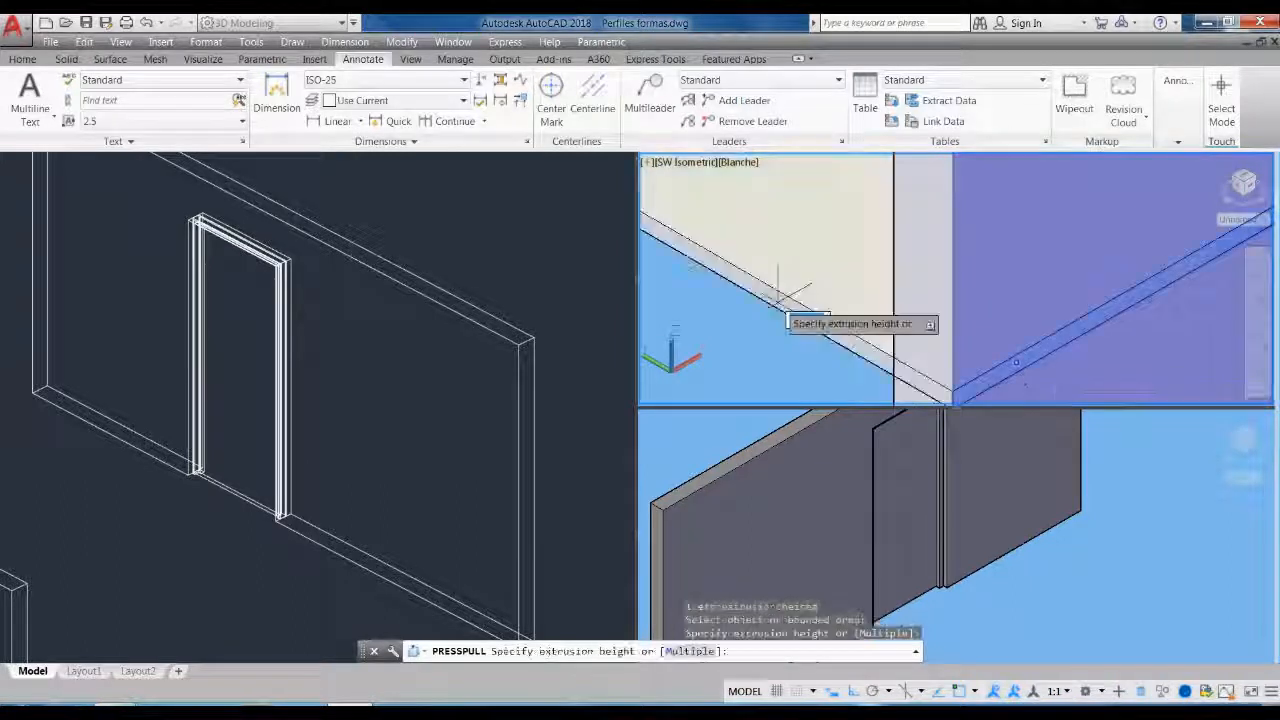
type(".5")
key("Return")
scroll(807, 289, "down", 5)
scroll(971, 281, "down", 2)
scroll(966, 286, "up", 4)
scroll(909, 325, "up", 2)
left_click(910, 318)
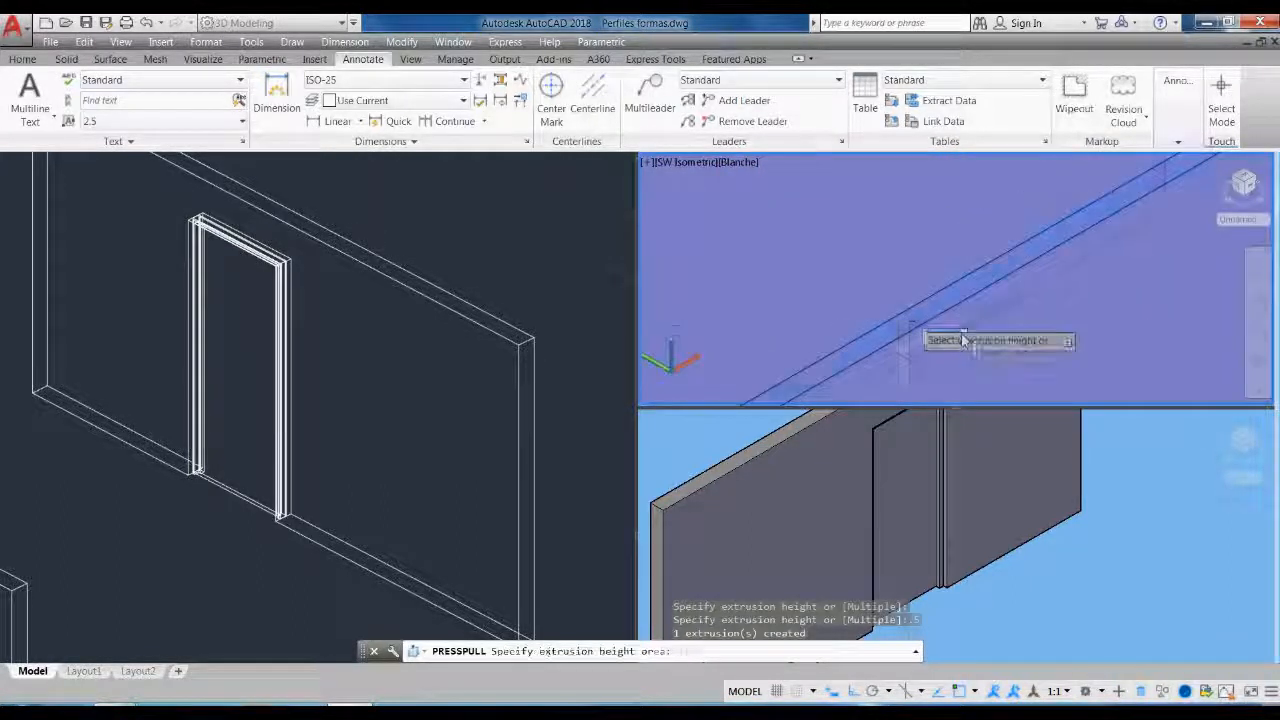
scroll(905, 320, "down", 3)
type(".5")
key("Return")
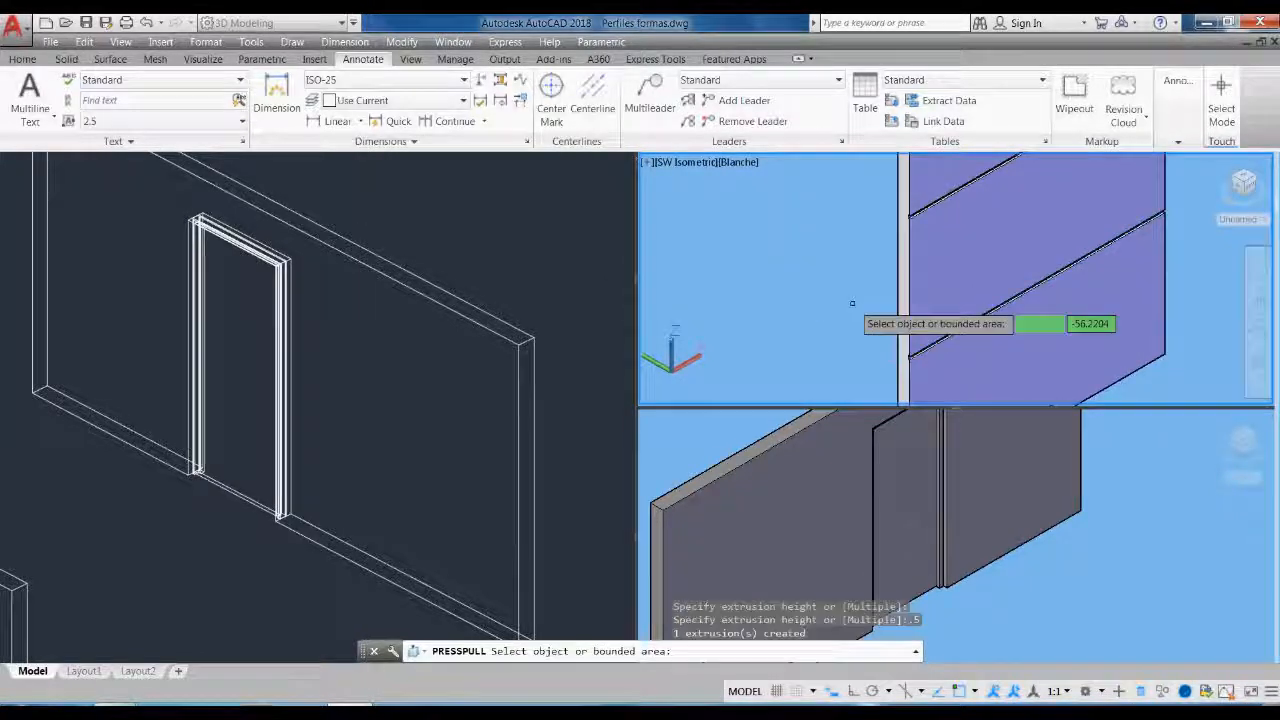
key("Return")
Delete the plain door leaf from the wall's doorway
scroll(900, 330, "down", 5)
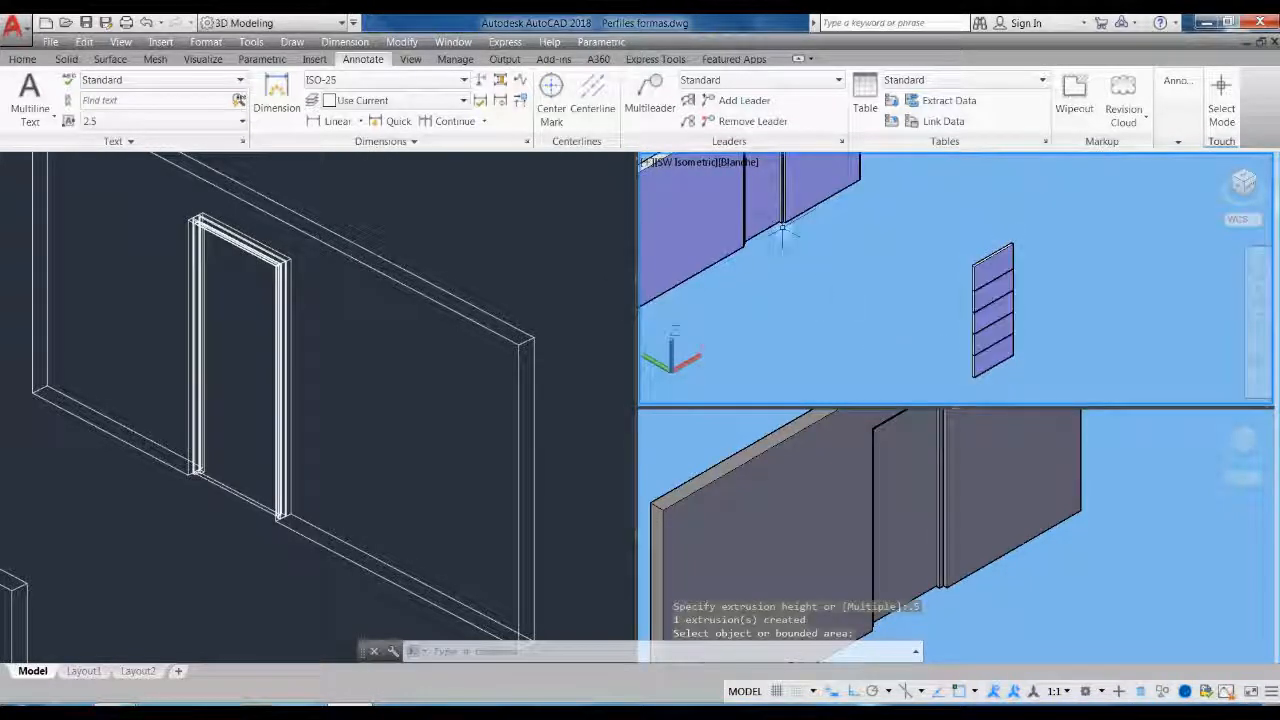
left_click(762, 232)
key("Delete")
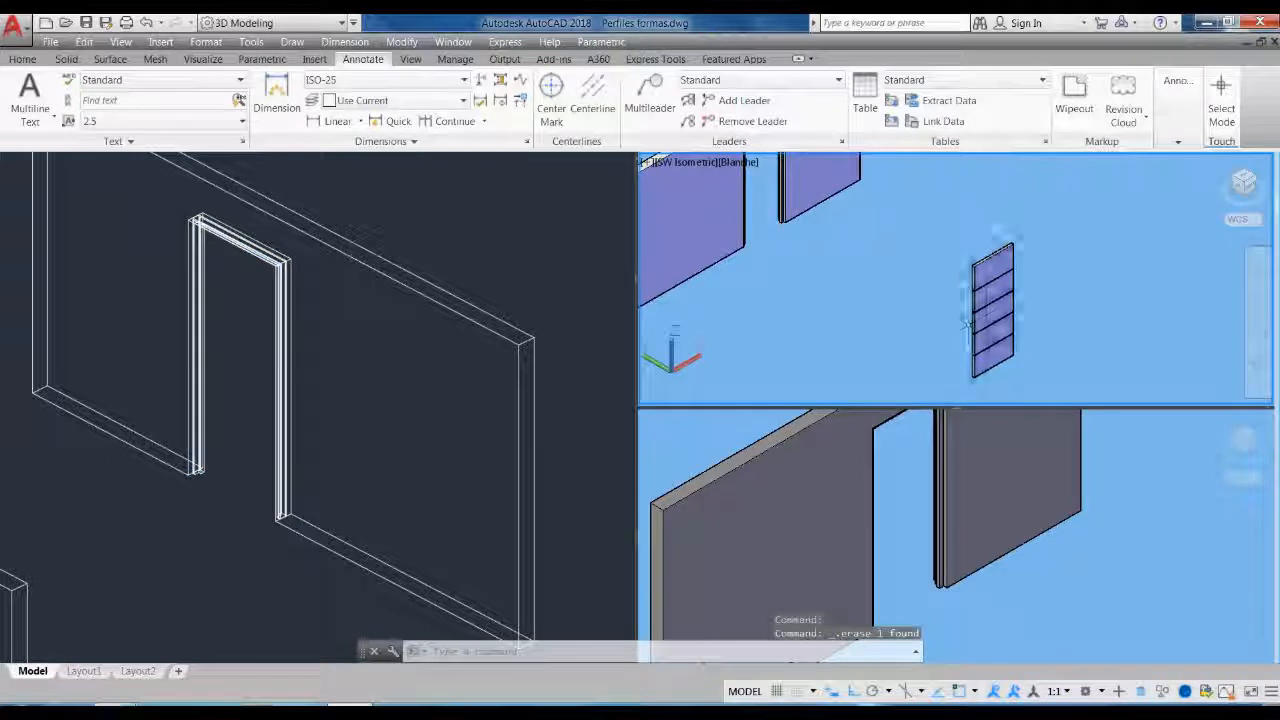
Move the copied door leaf with the horizontal strips 500 units along the Y axis into the wall's empty doorway
type("m")
key("Return")
left_click(993, 340)
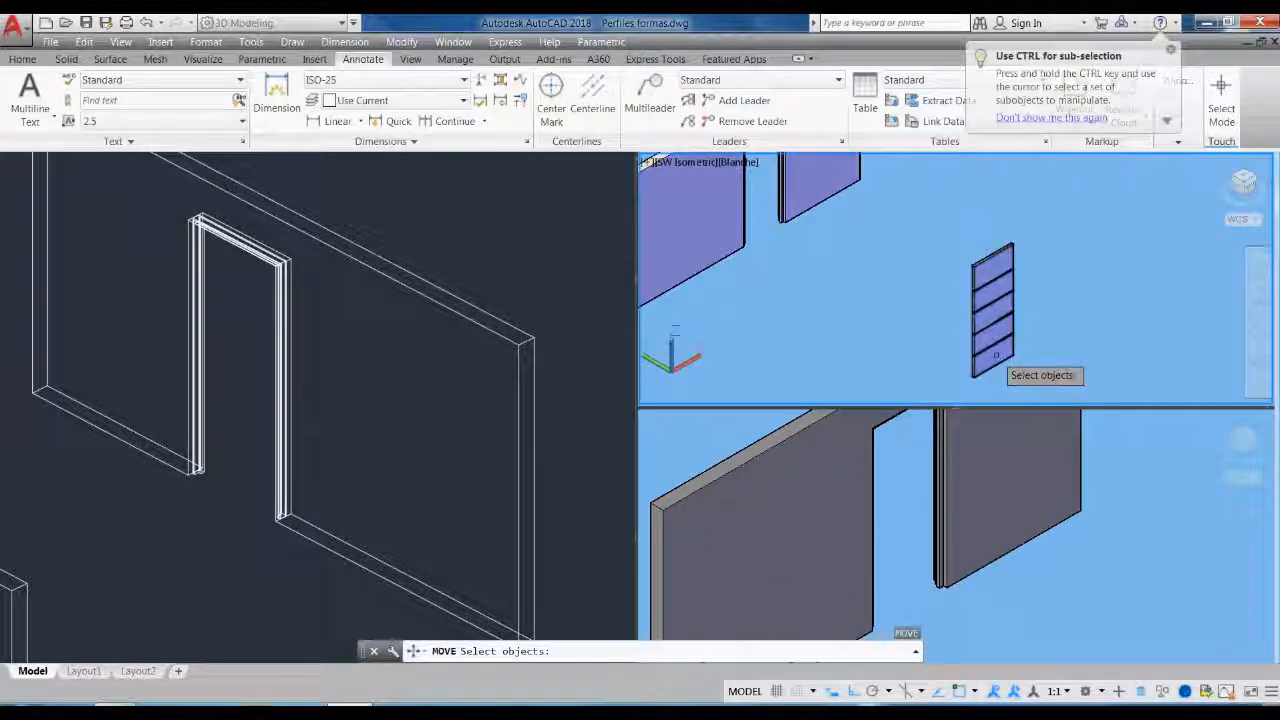
key("Return")
left_click(1126, 338)
type("500")
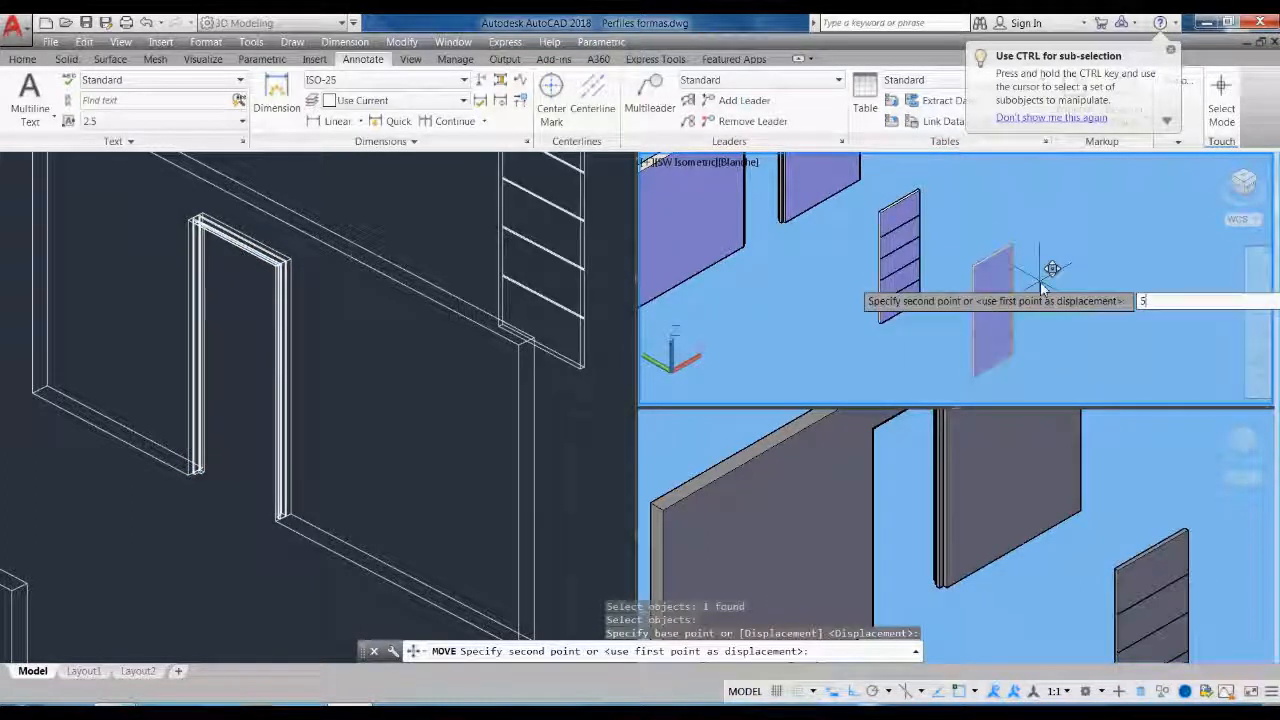
key("Return")
middle_click_drag(851, 280, 933, 375)
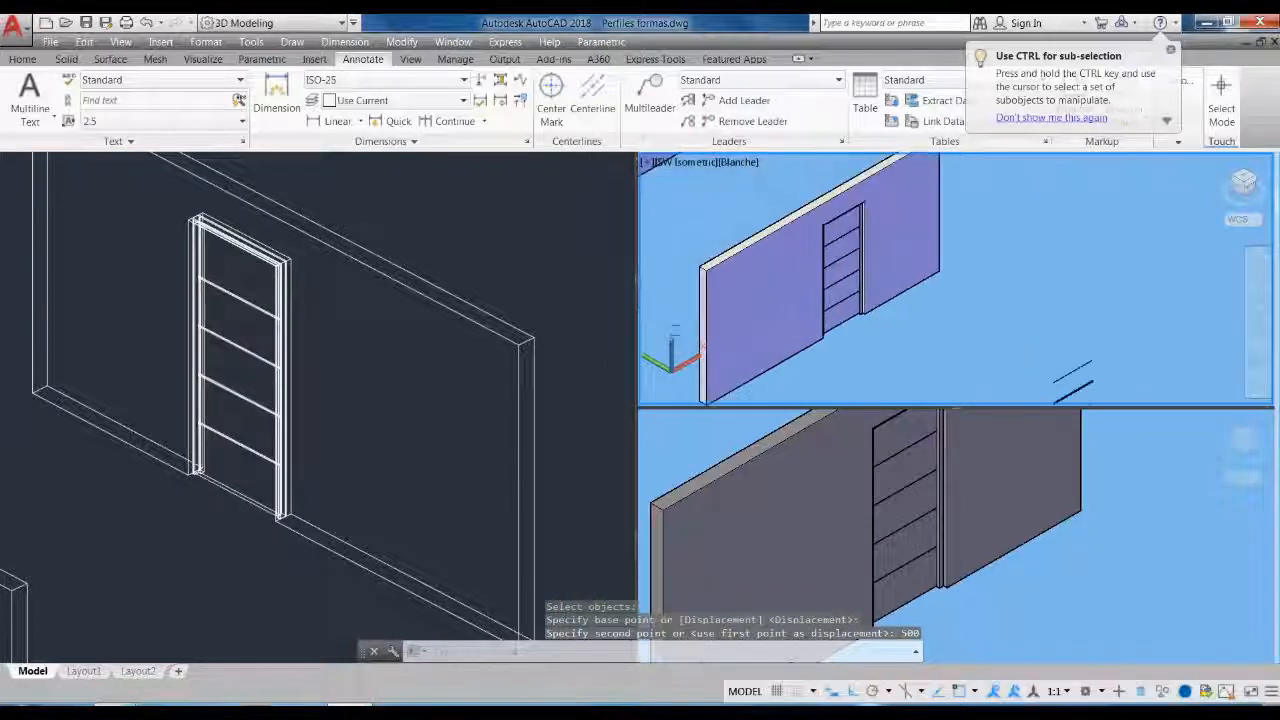
scroll(848, 234, "up", 2)
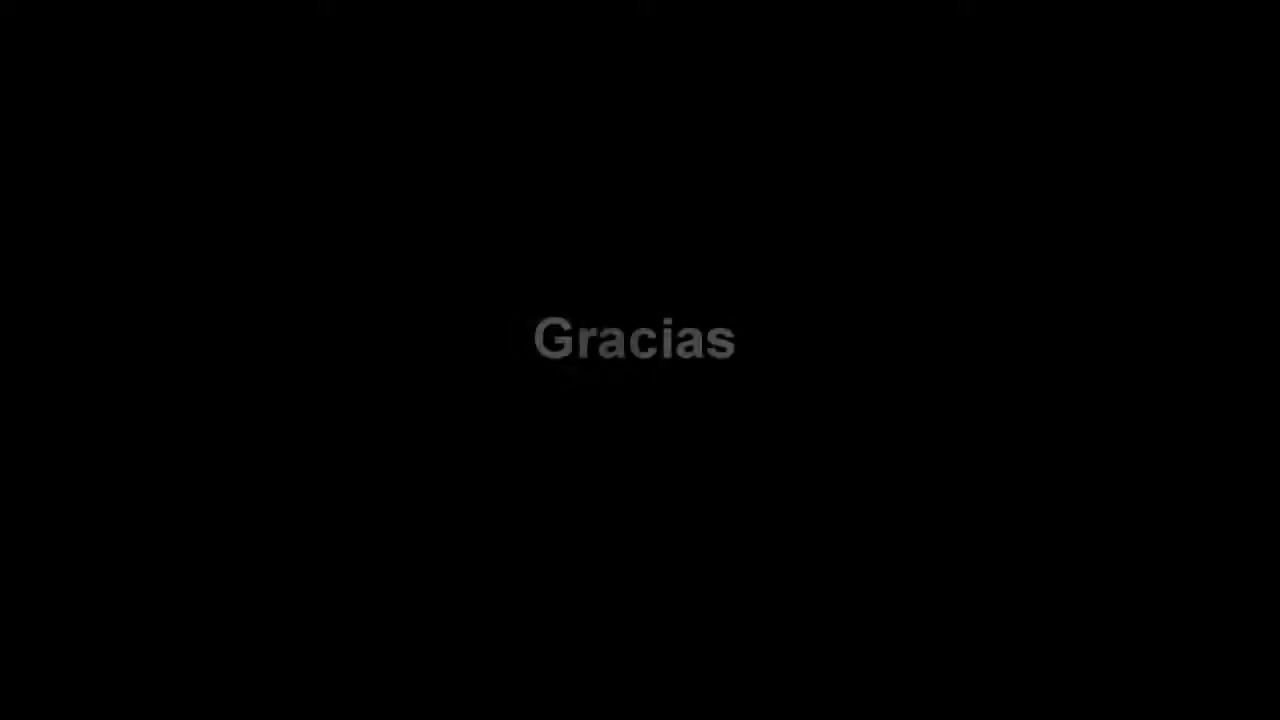